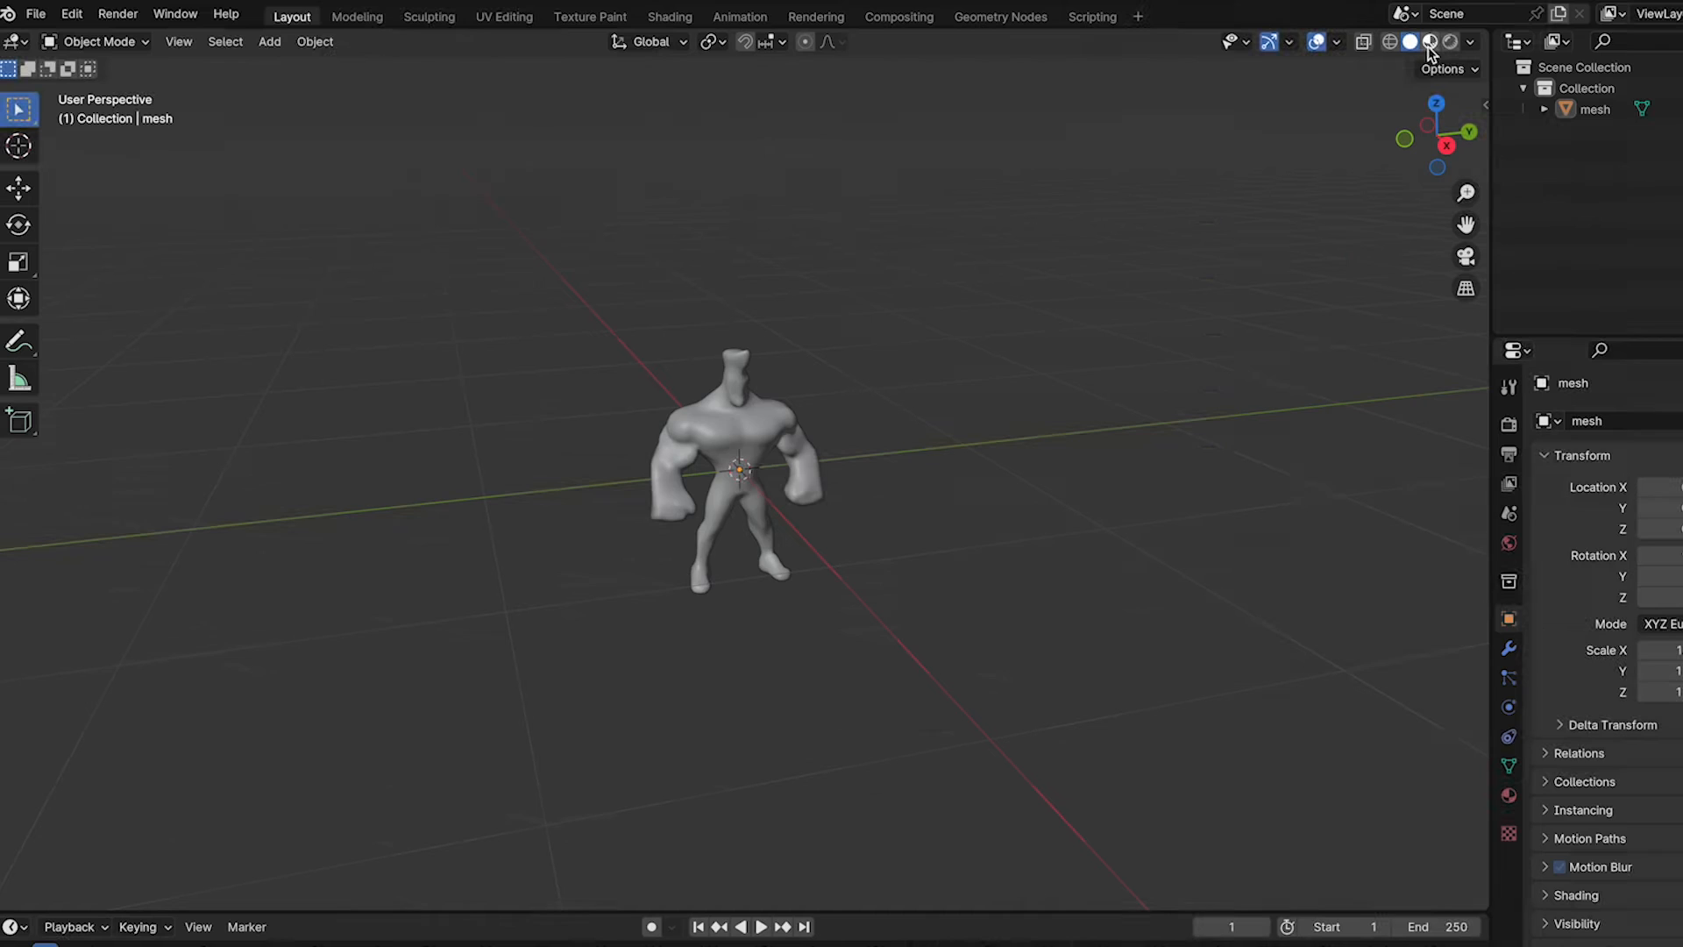
# - Show the character's textures in Material Preview shading and view the mesh from the front and right orthographic views
pyautogui.moveTo(830, 371); pyautogui.dragTo(923, 416, button='middle')
pyautogui.scroll(-4, 913, 417)
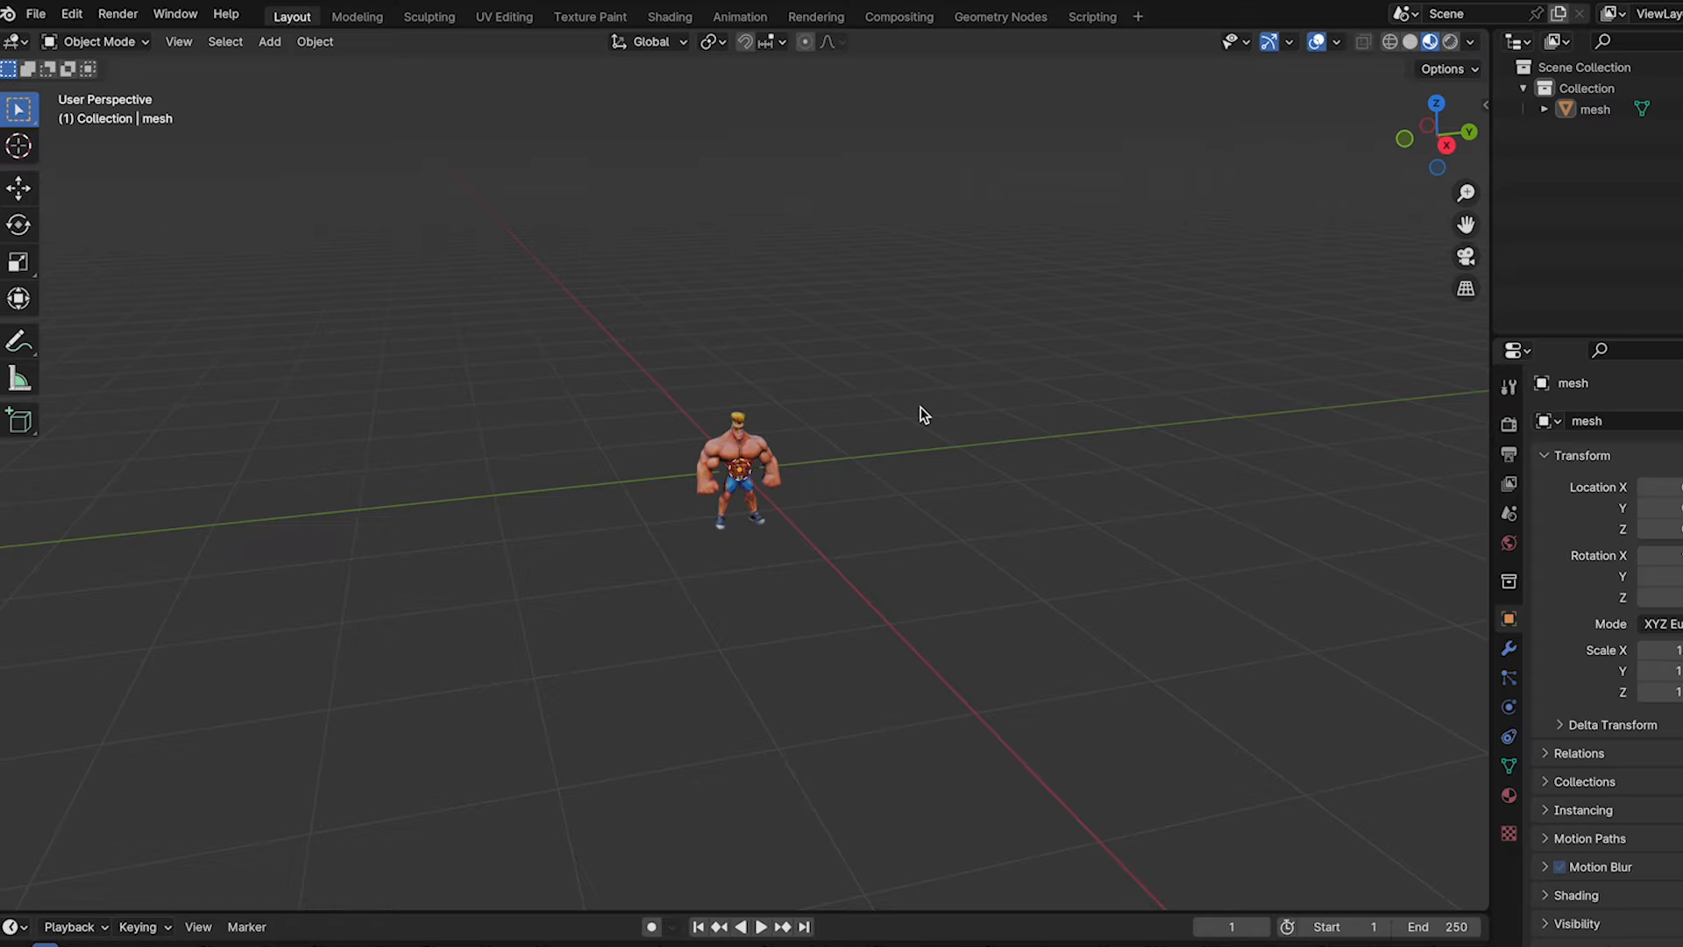
pyautogui.press('1')
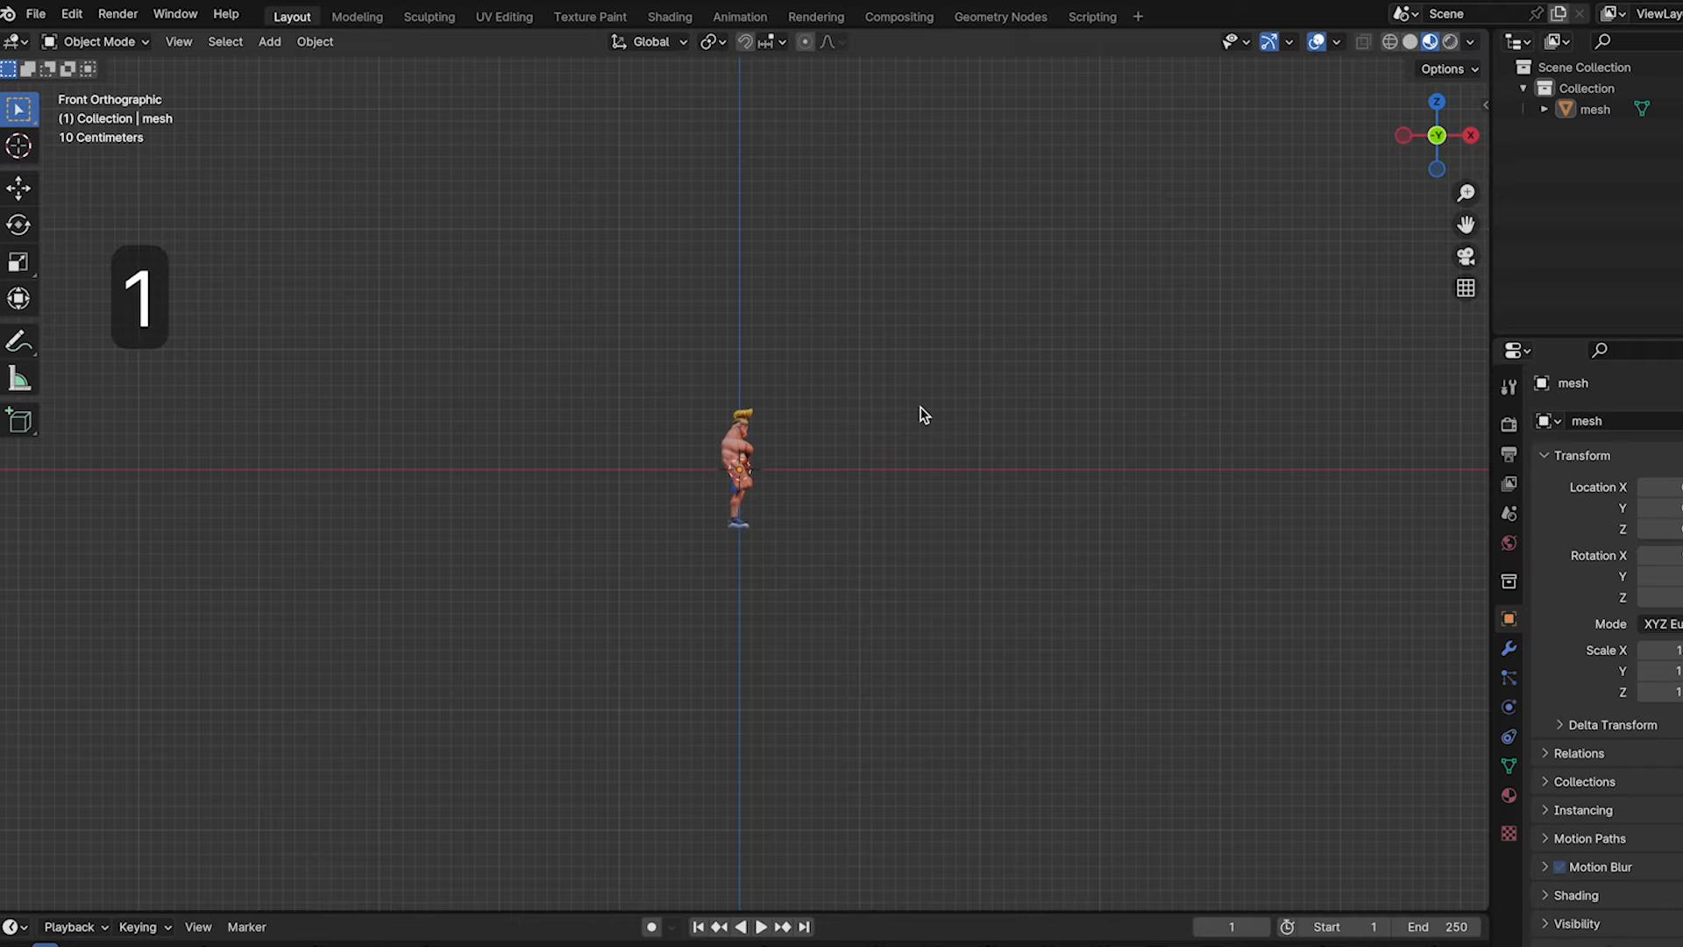
pyautogui.press('3')
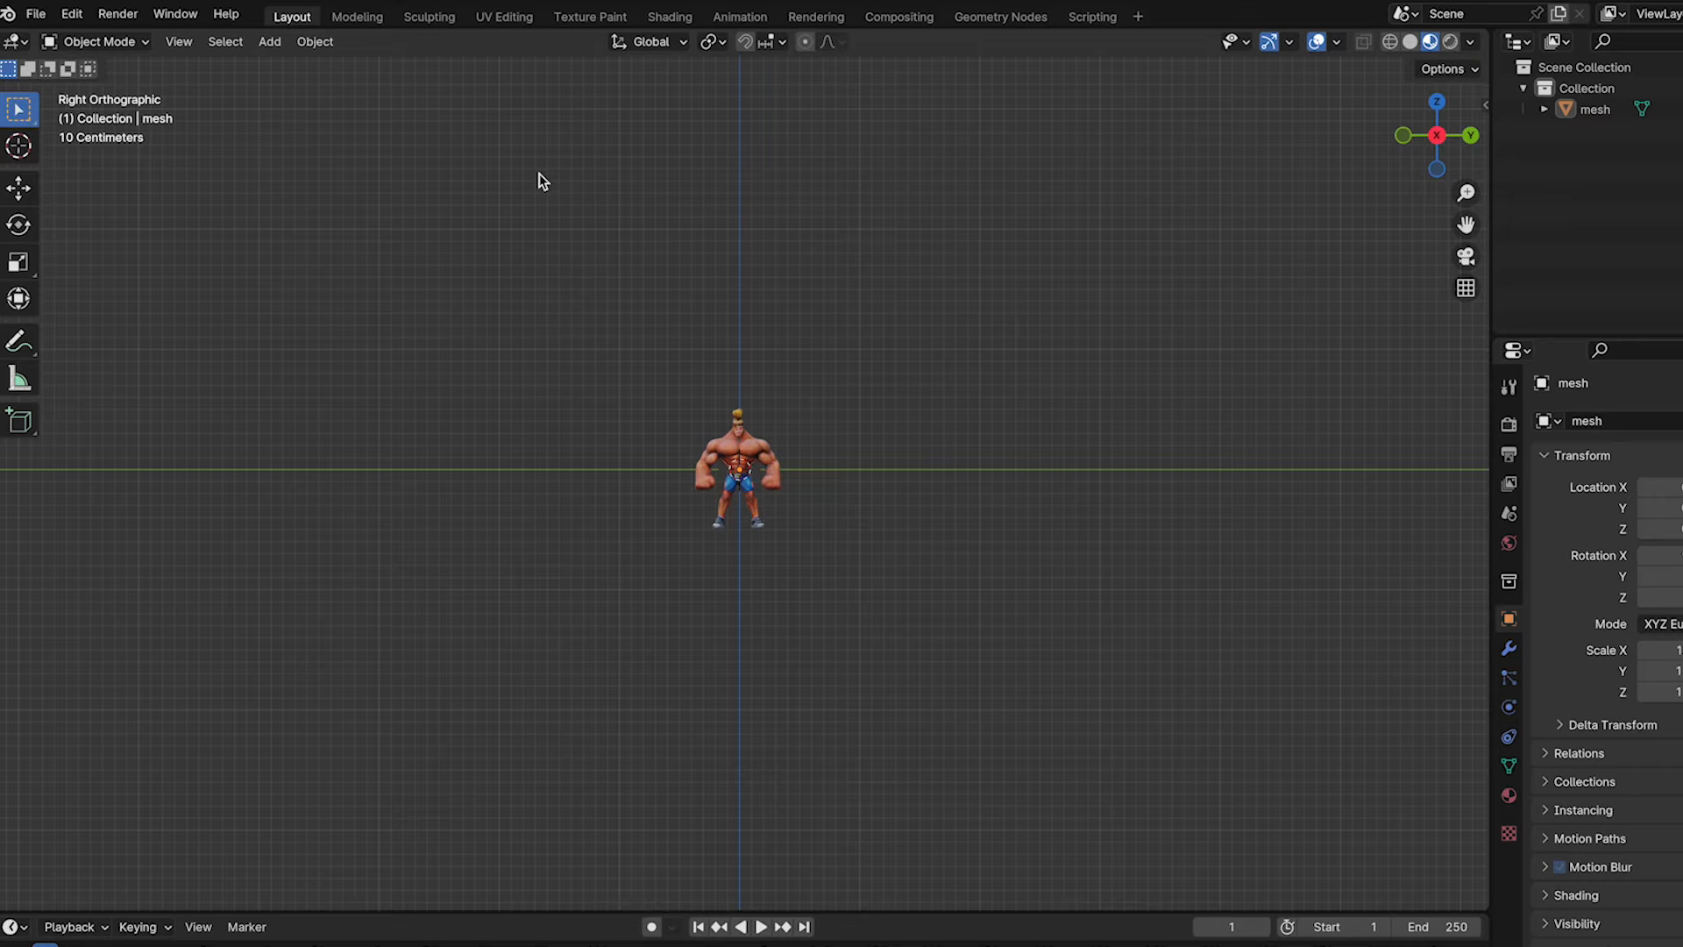
# - Check in the Input preferences that Emulate Numpad is enabled, and close the preferences
pyautogui.click(39, 15)
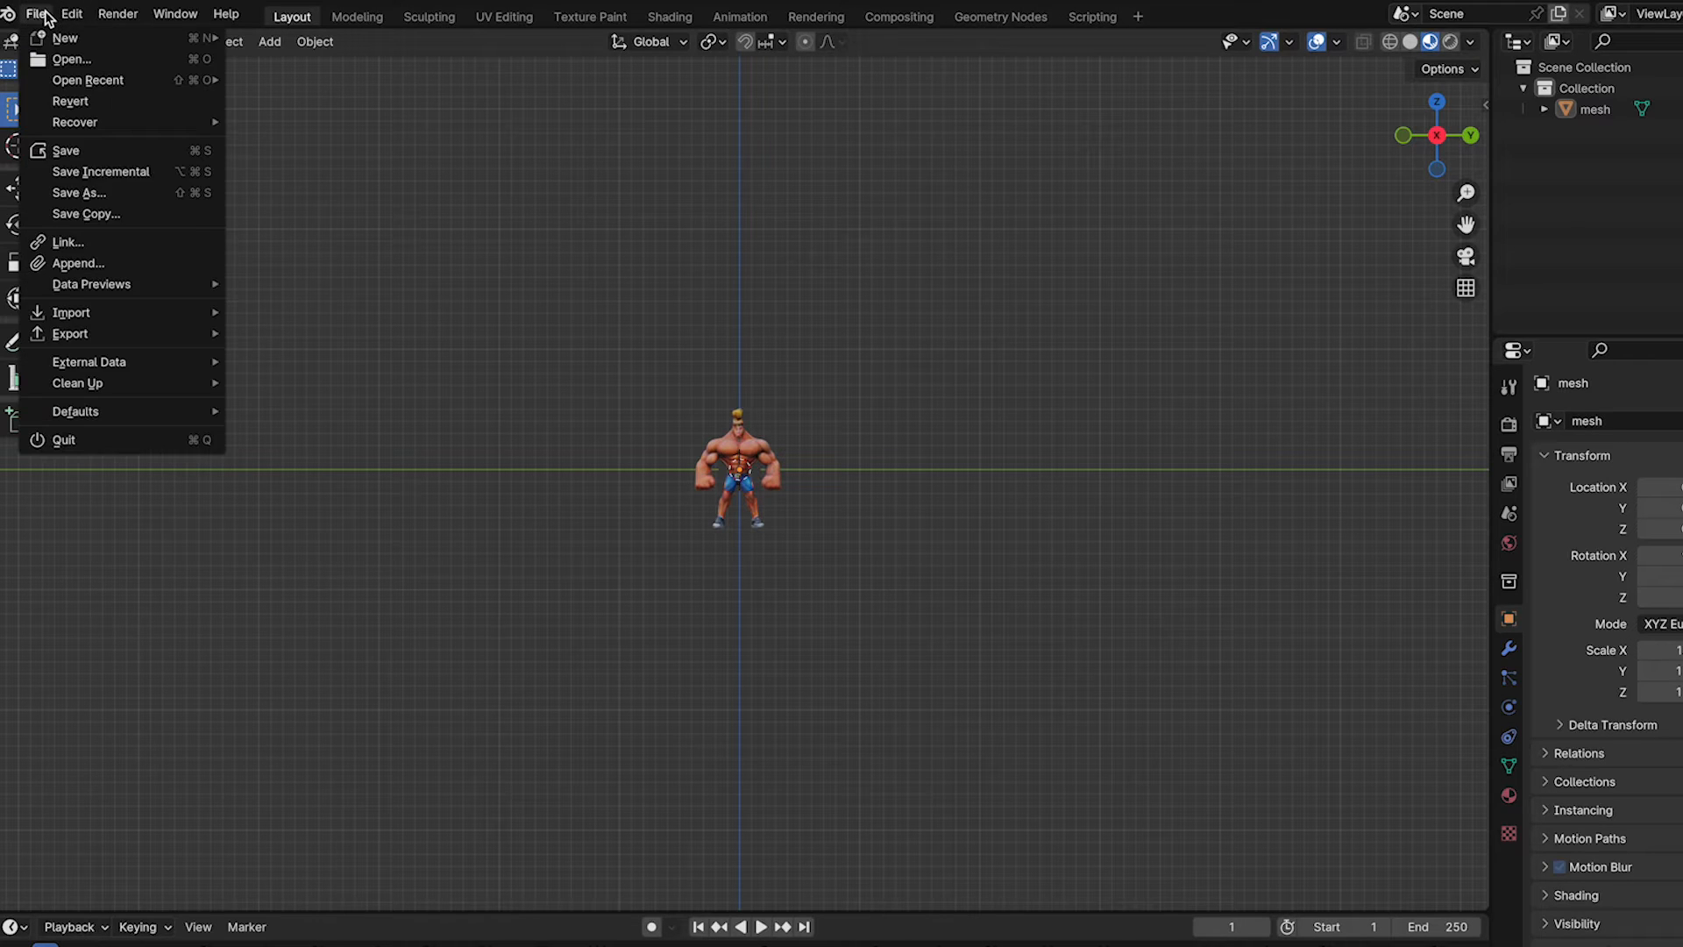
pyautogui.moveTo(73, 19)
pyautogui.click(127, 286)
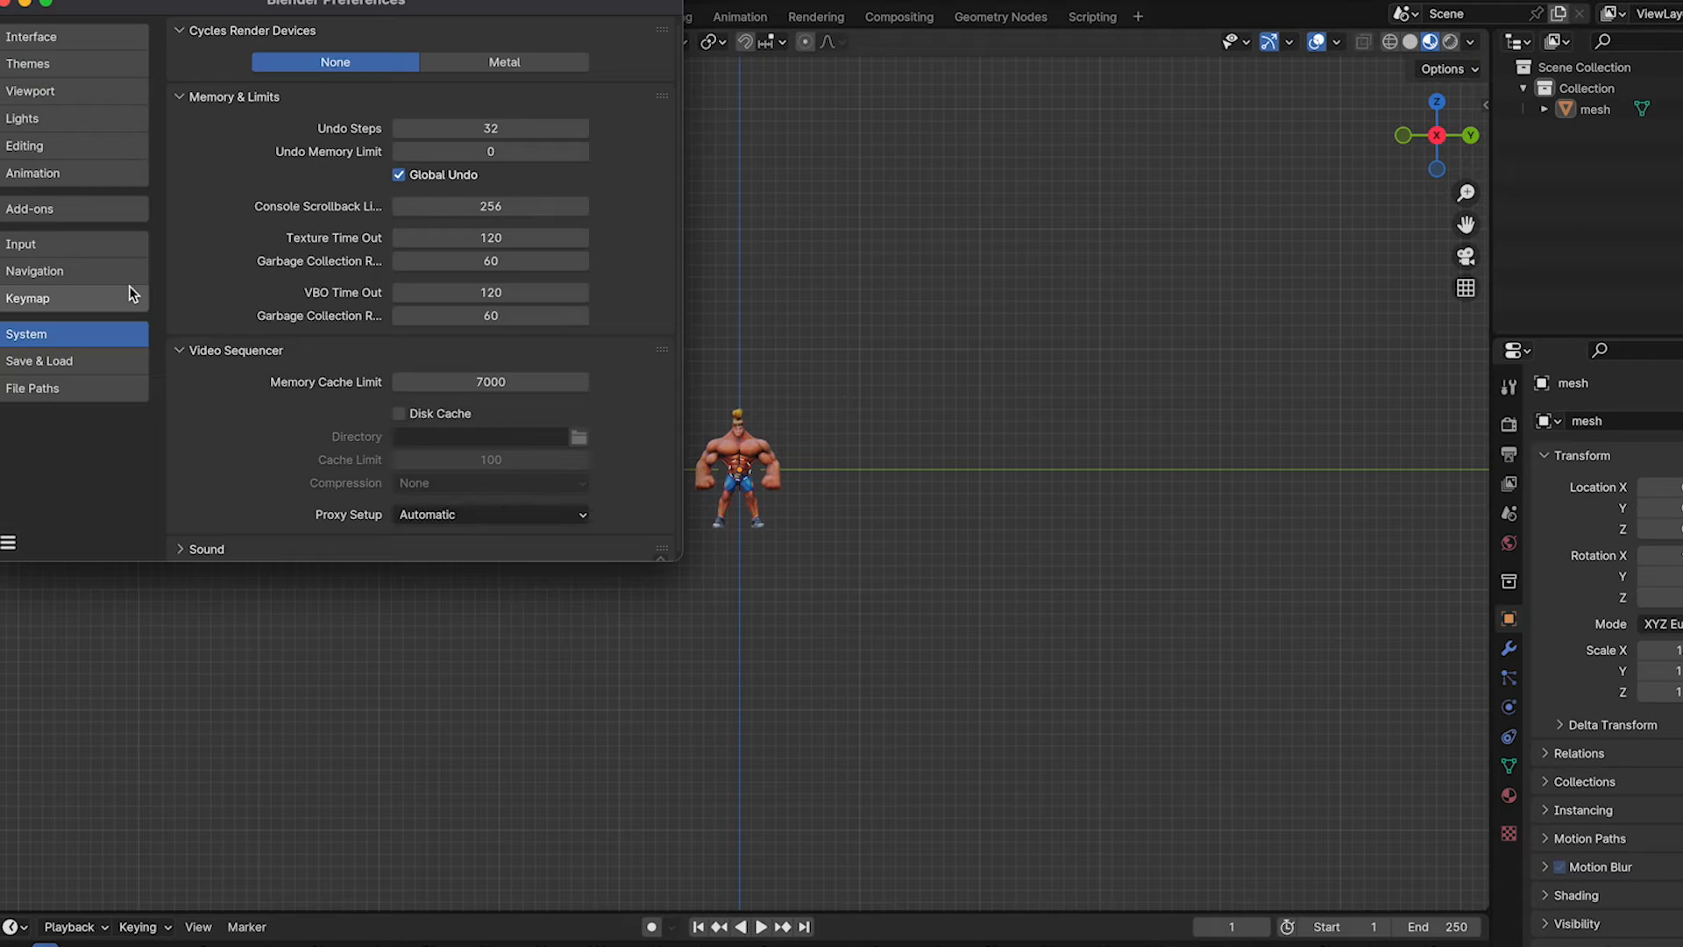
pyautogui.click(79, 296)
pyautogui.click(75, 247)
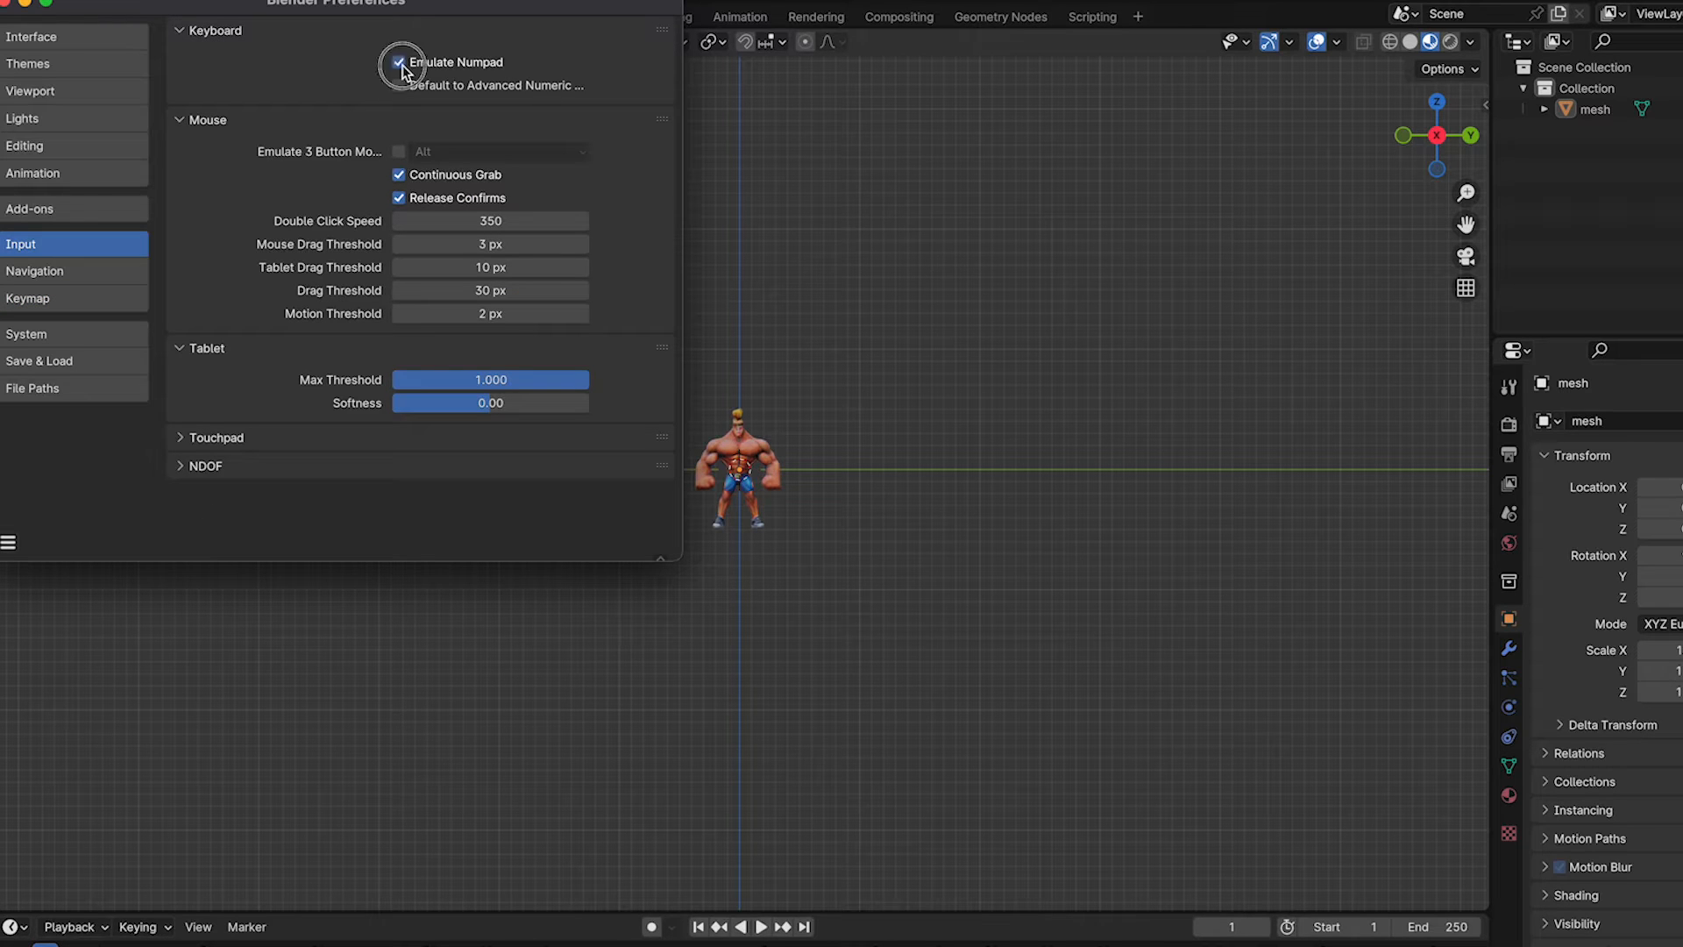
pyautogui.click(7, 4)
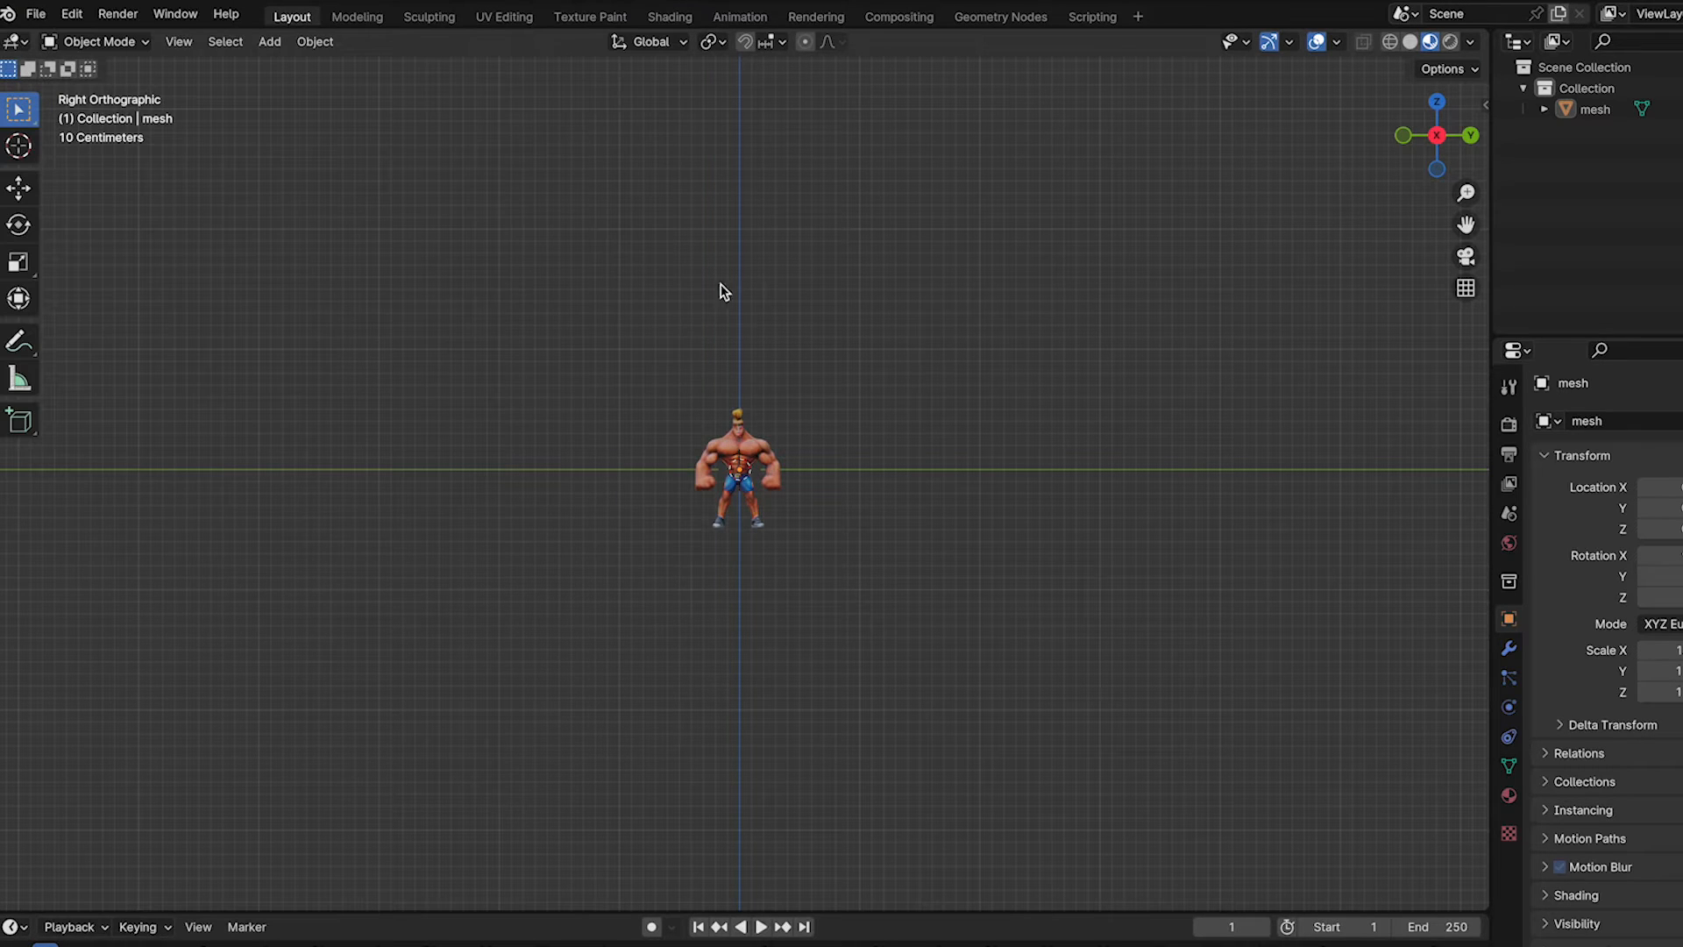
# - Rotate the character mesh -90° about the global Z axis and check its orientation in the front and right views
pyautogui.moveTo(910, 391); pyautogui.dragTo(779, 460, button='middle')
pyautogui.scroll(4, 780, 465)
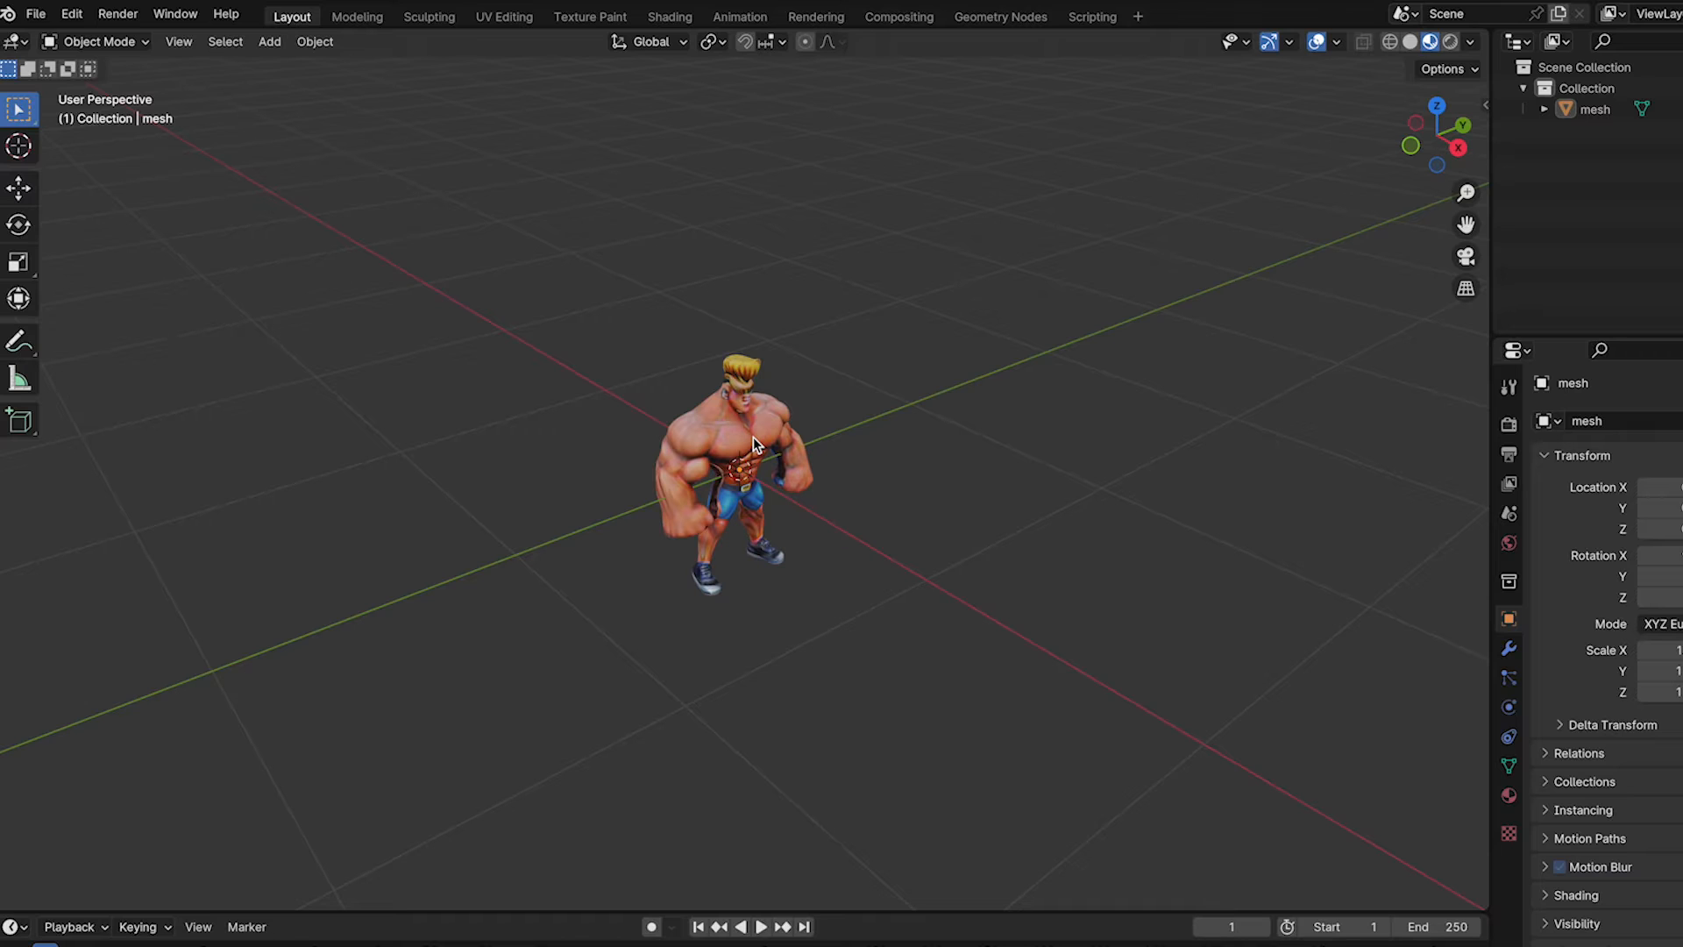
pyautogui.click(754, 437)
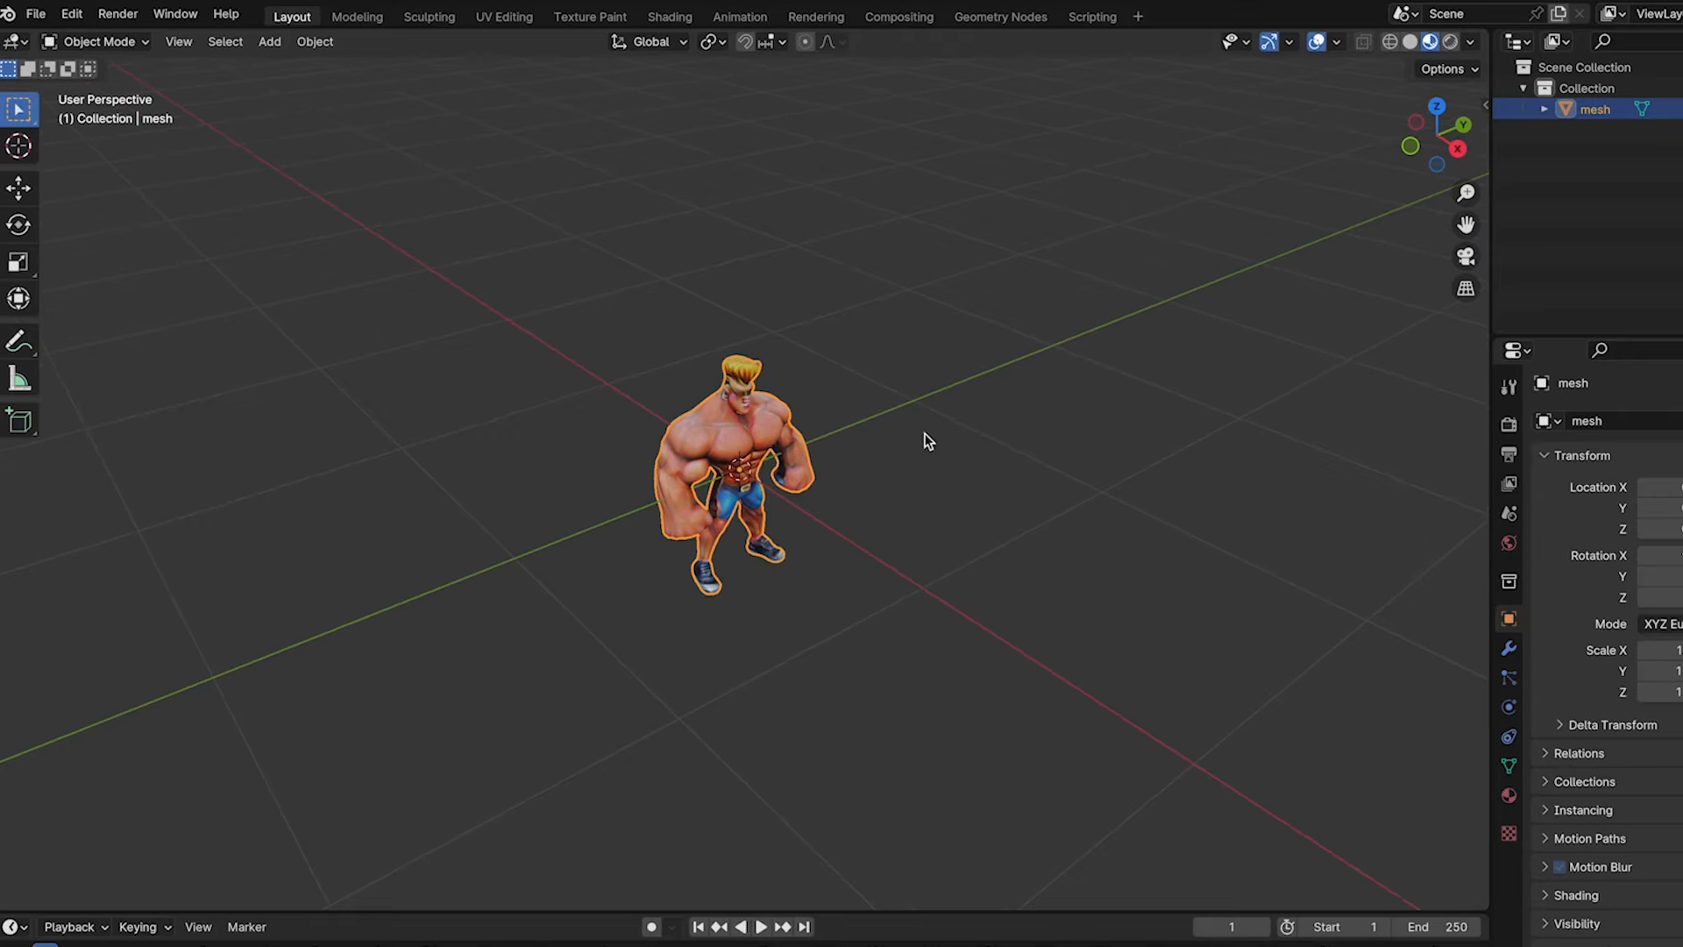
pyautogui.write('rz-90')
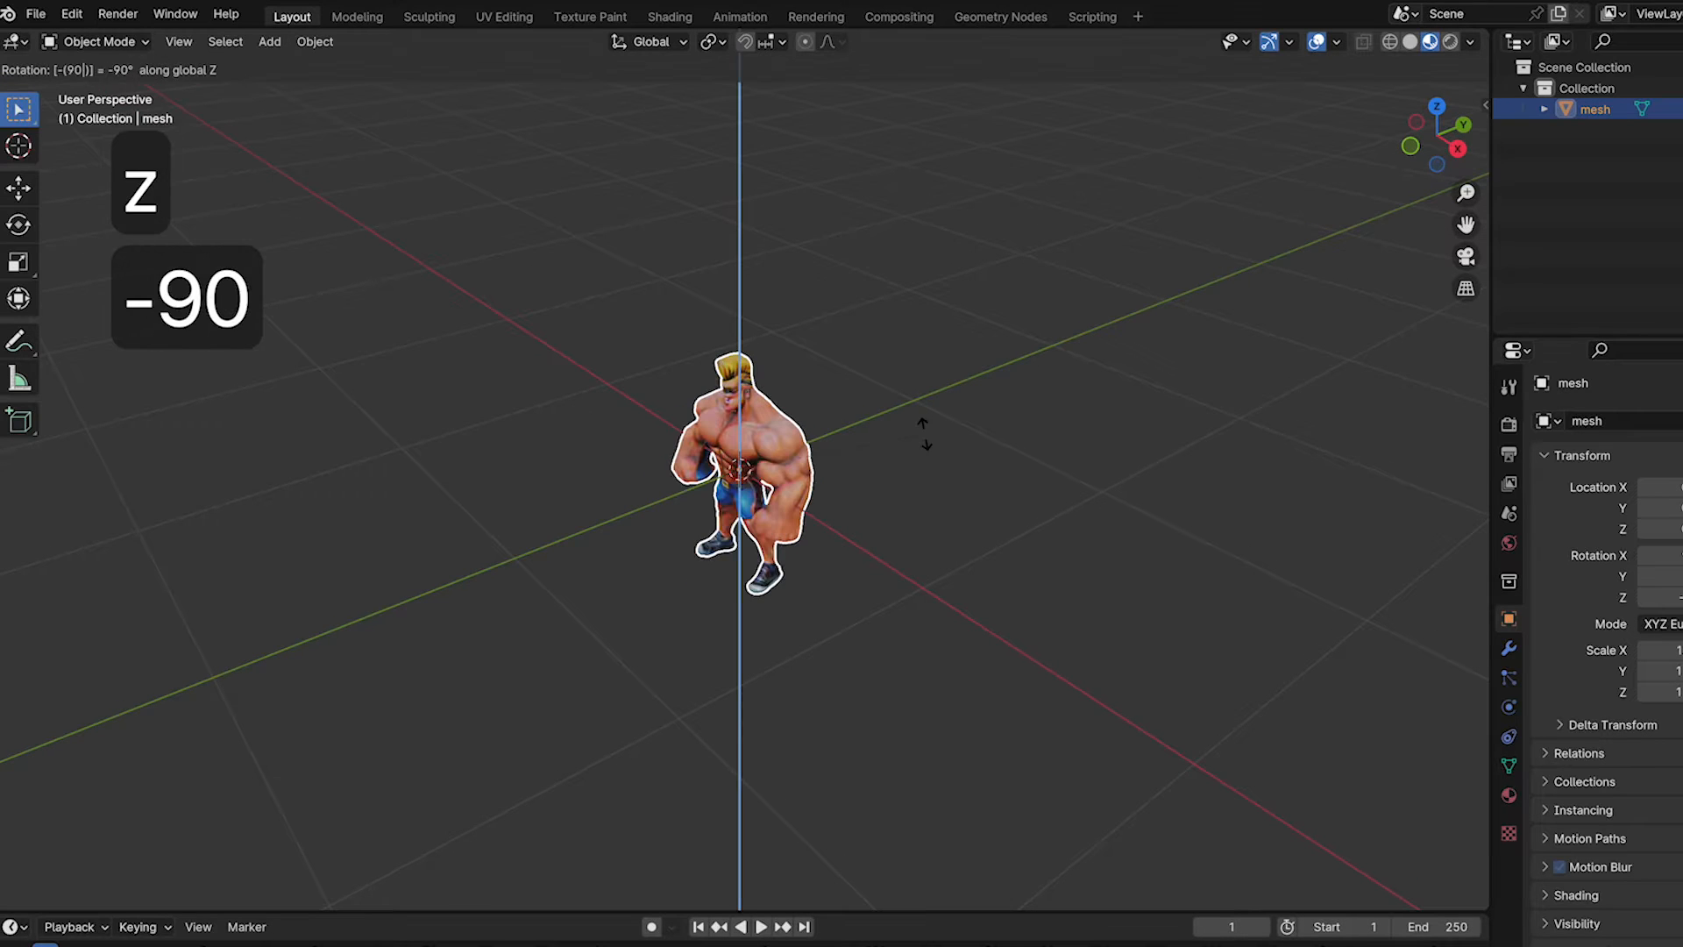
pyautogui.click(924, 435)
pyautogui.click(927, 421)
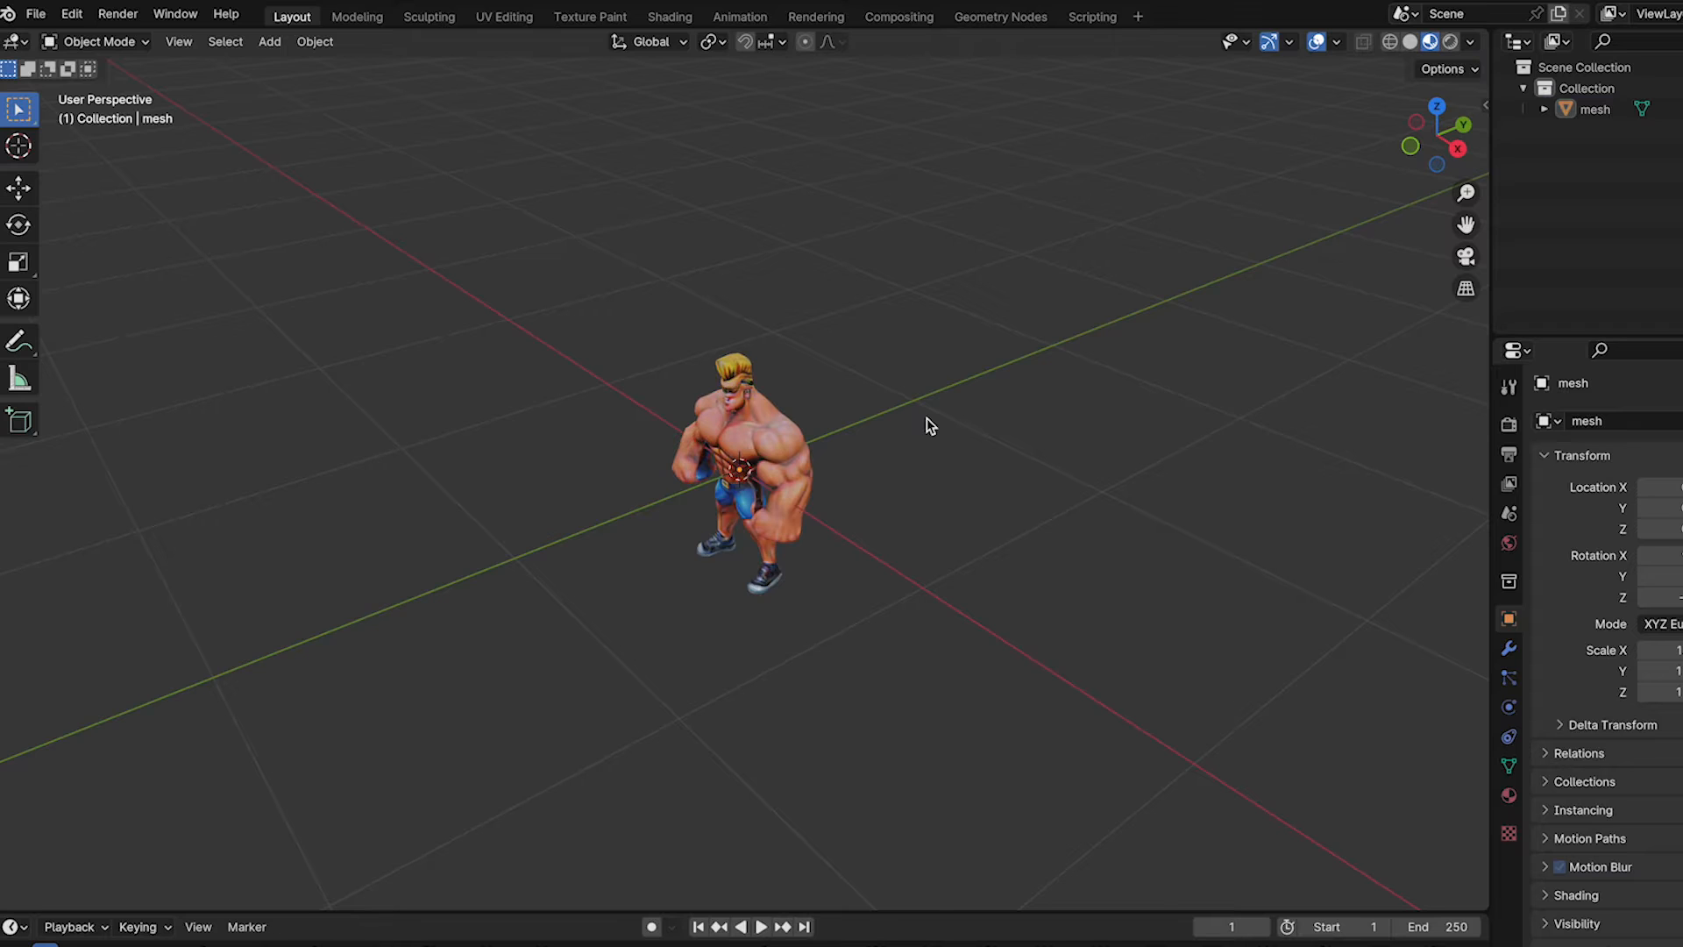
pyautogui.press('KP_1')
pyautogui.press('KP_3')
pyautogui.press('KP_1')
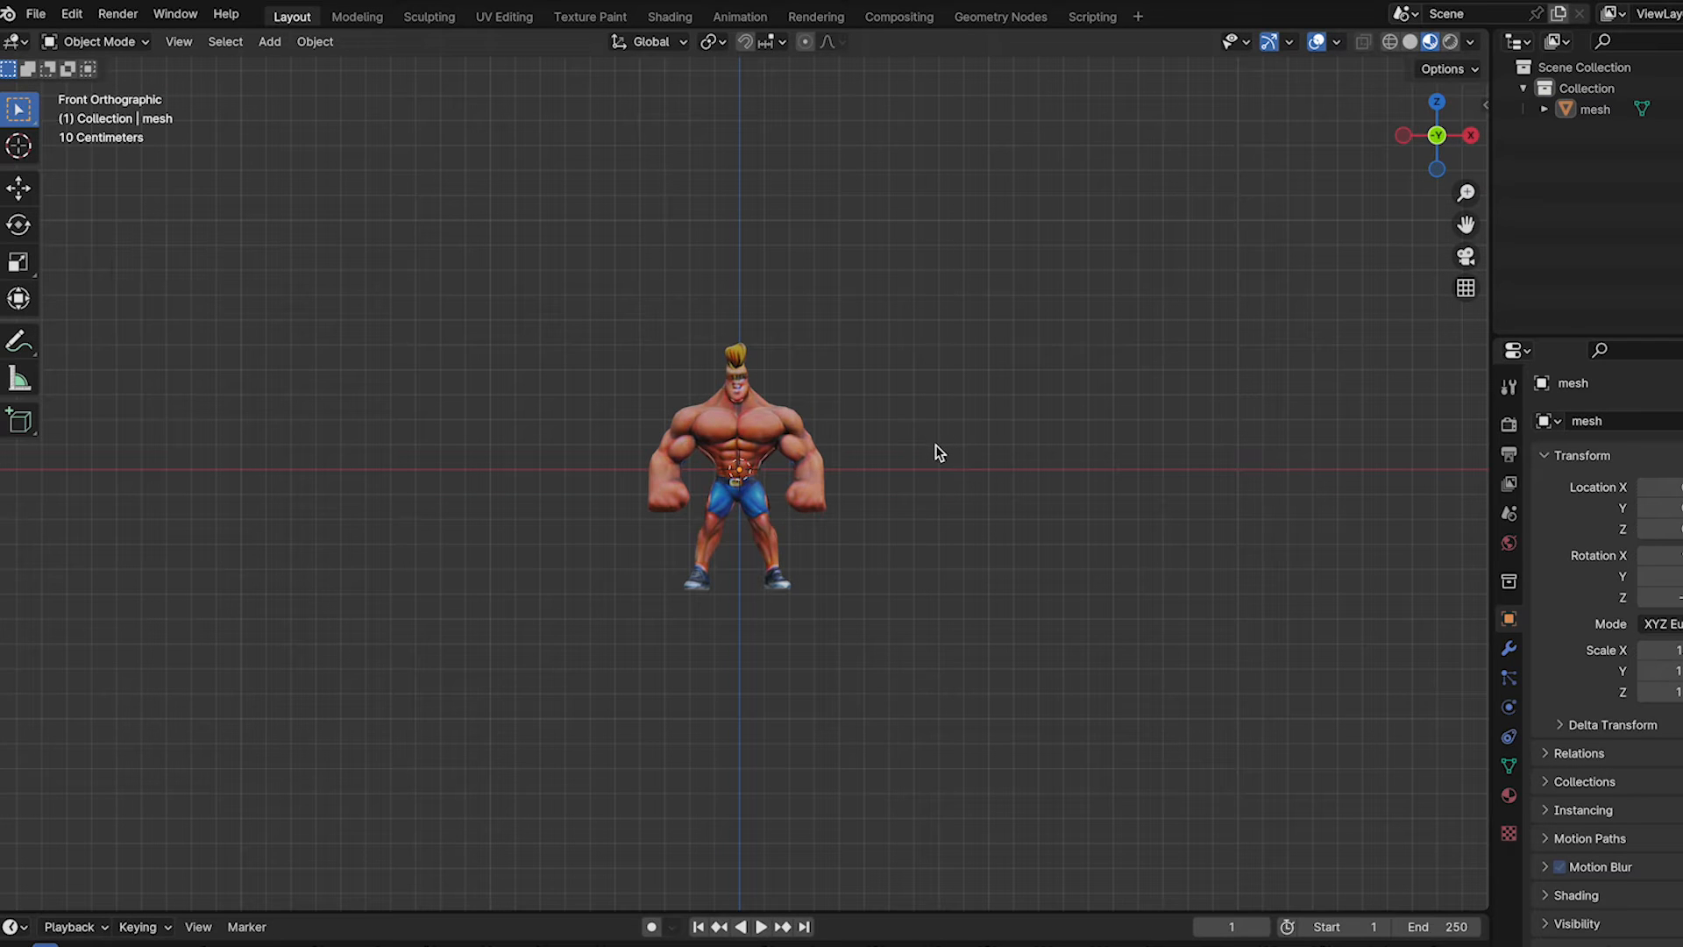
# - Turn off the grid, 3D cursor, bones and origins in the viewport overlays for a clean view of the character
pyautogui.scroll(-1, 915, 381)
pyautogui.click(1336, 42)
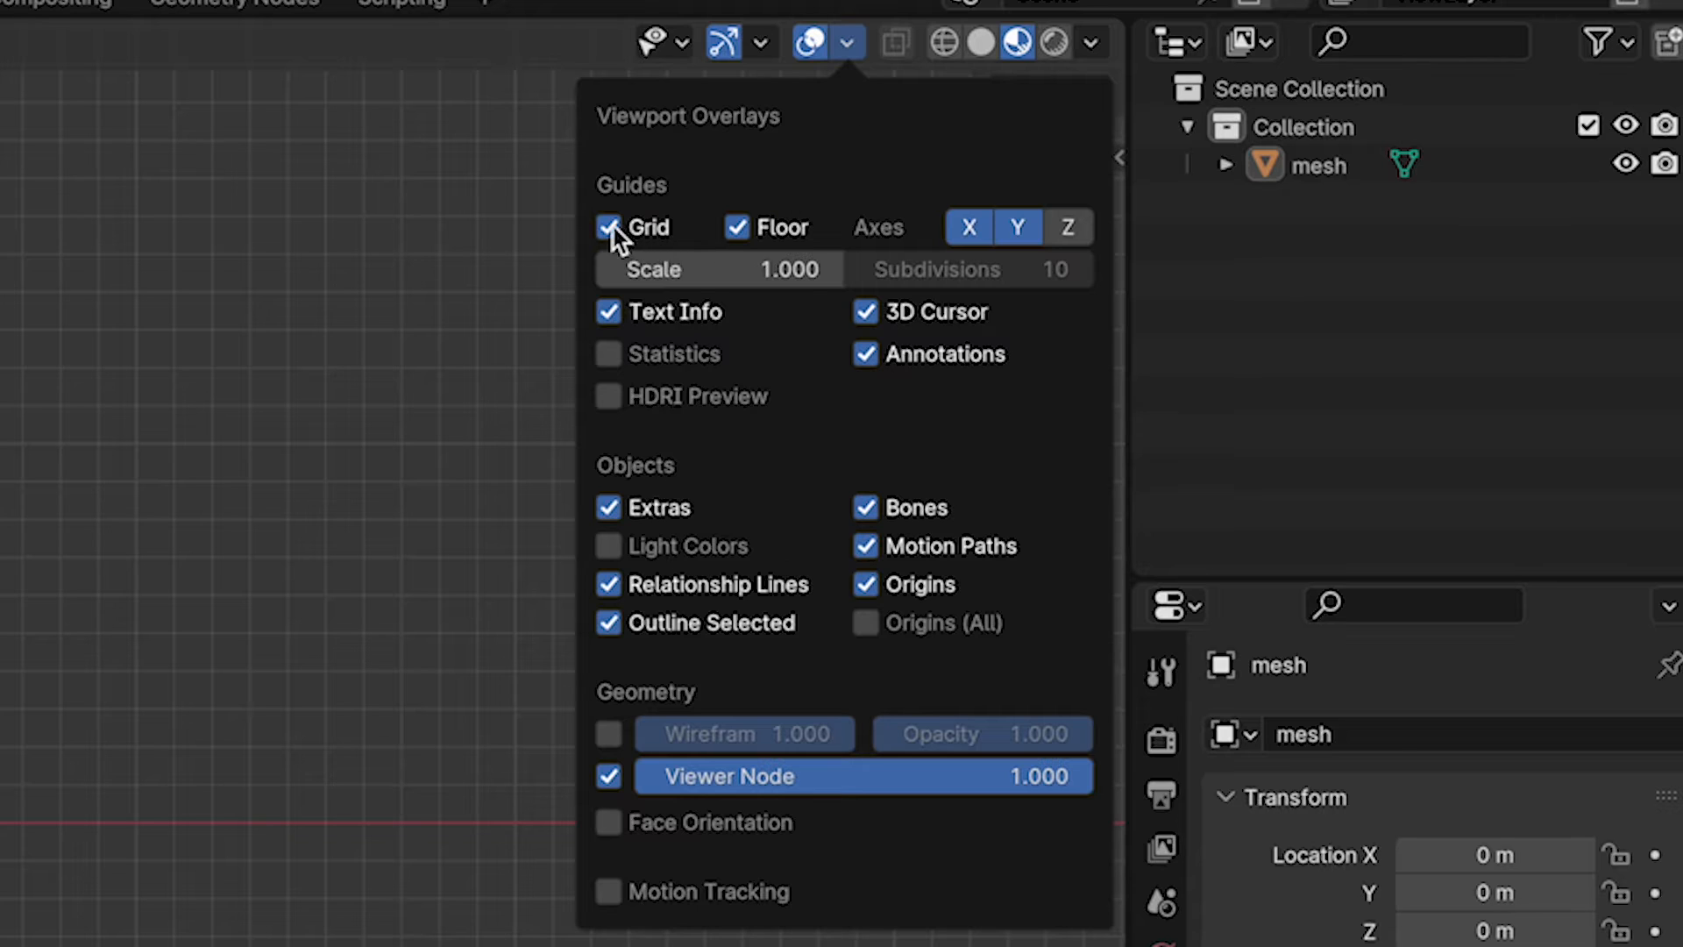
pyautogui.click(612, 228)
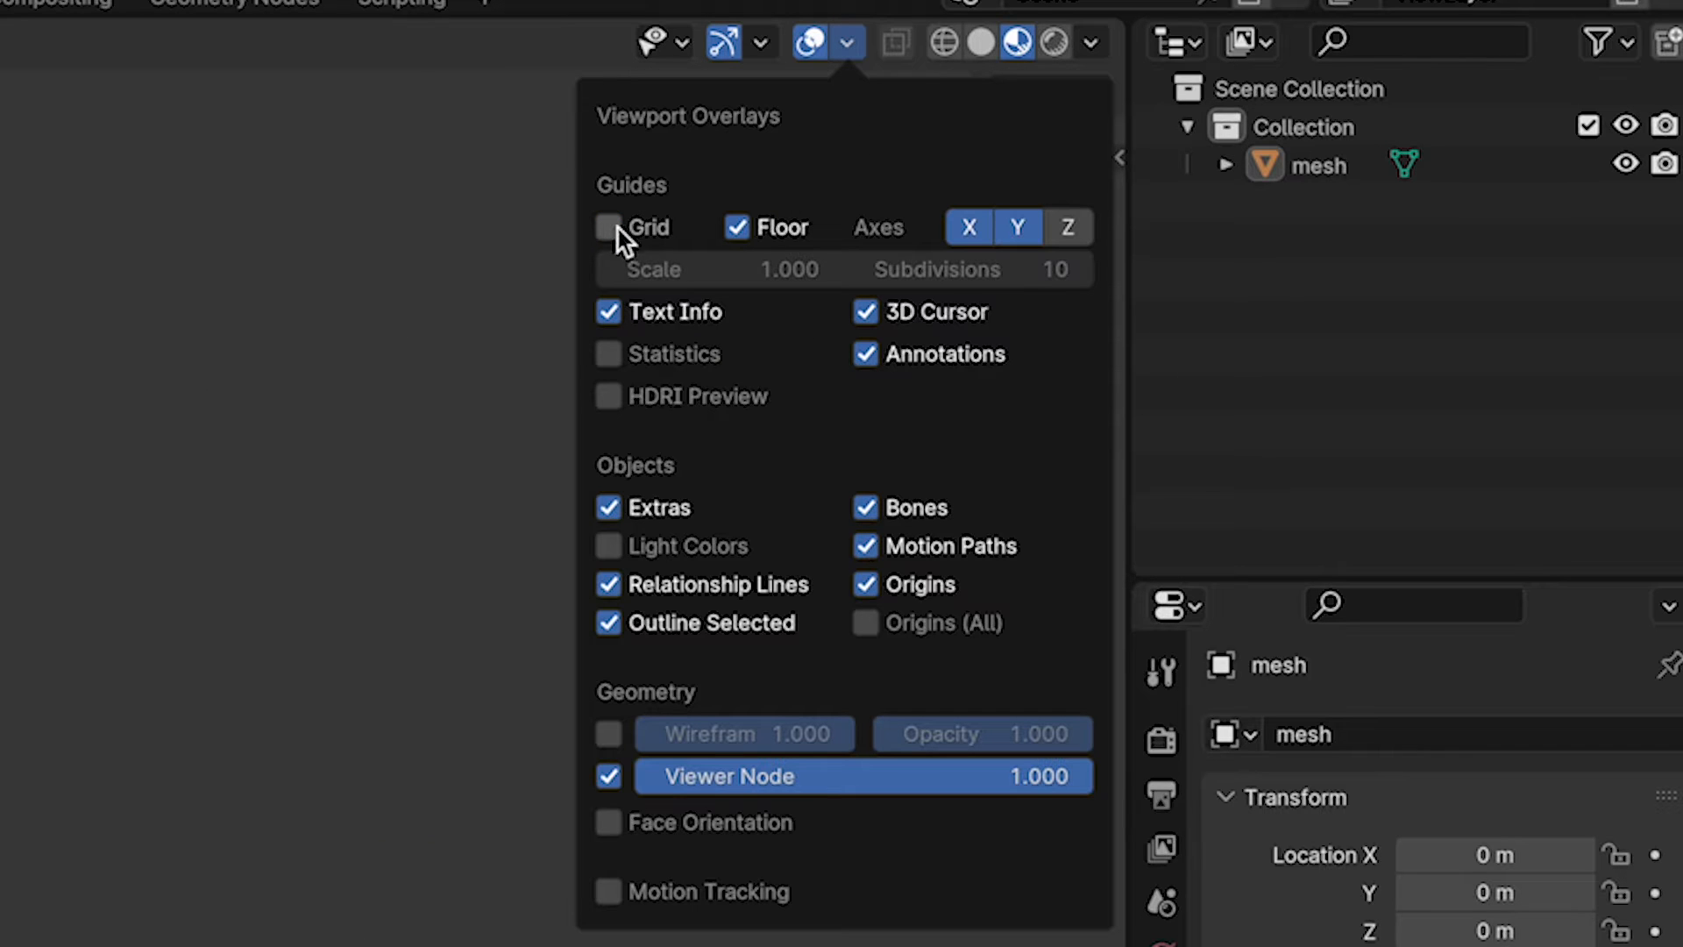
pyautogui.click(864, 312)
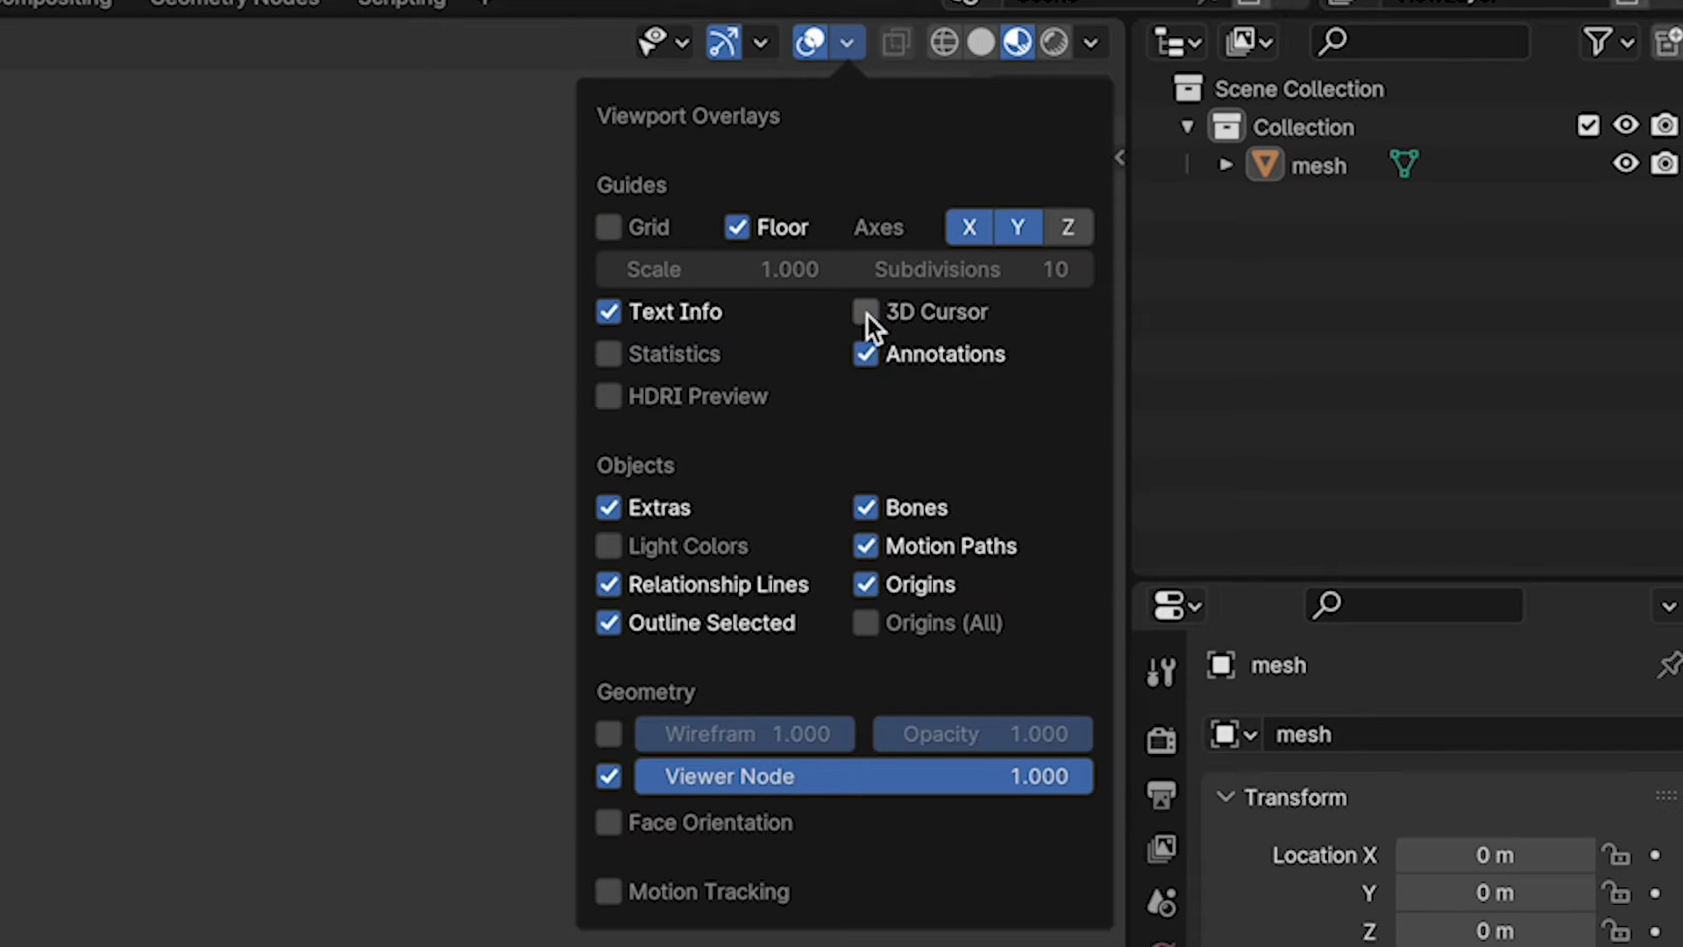
pyautogui.click(867, 509)
pyautogui.click(866, 585)
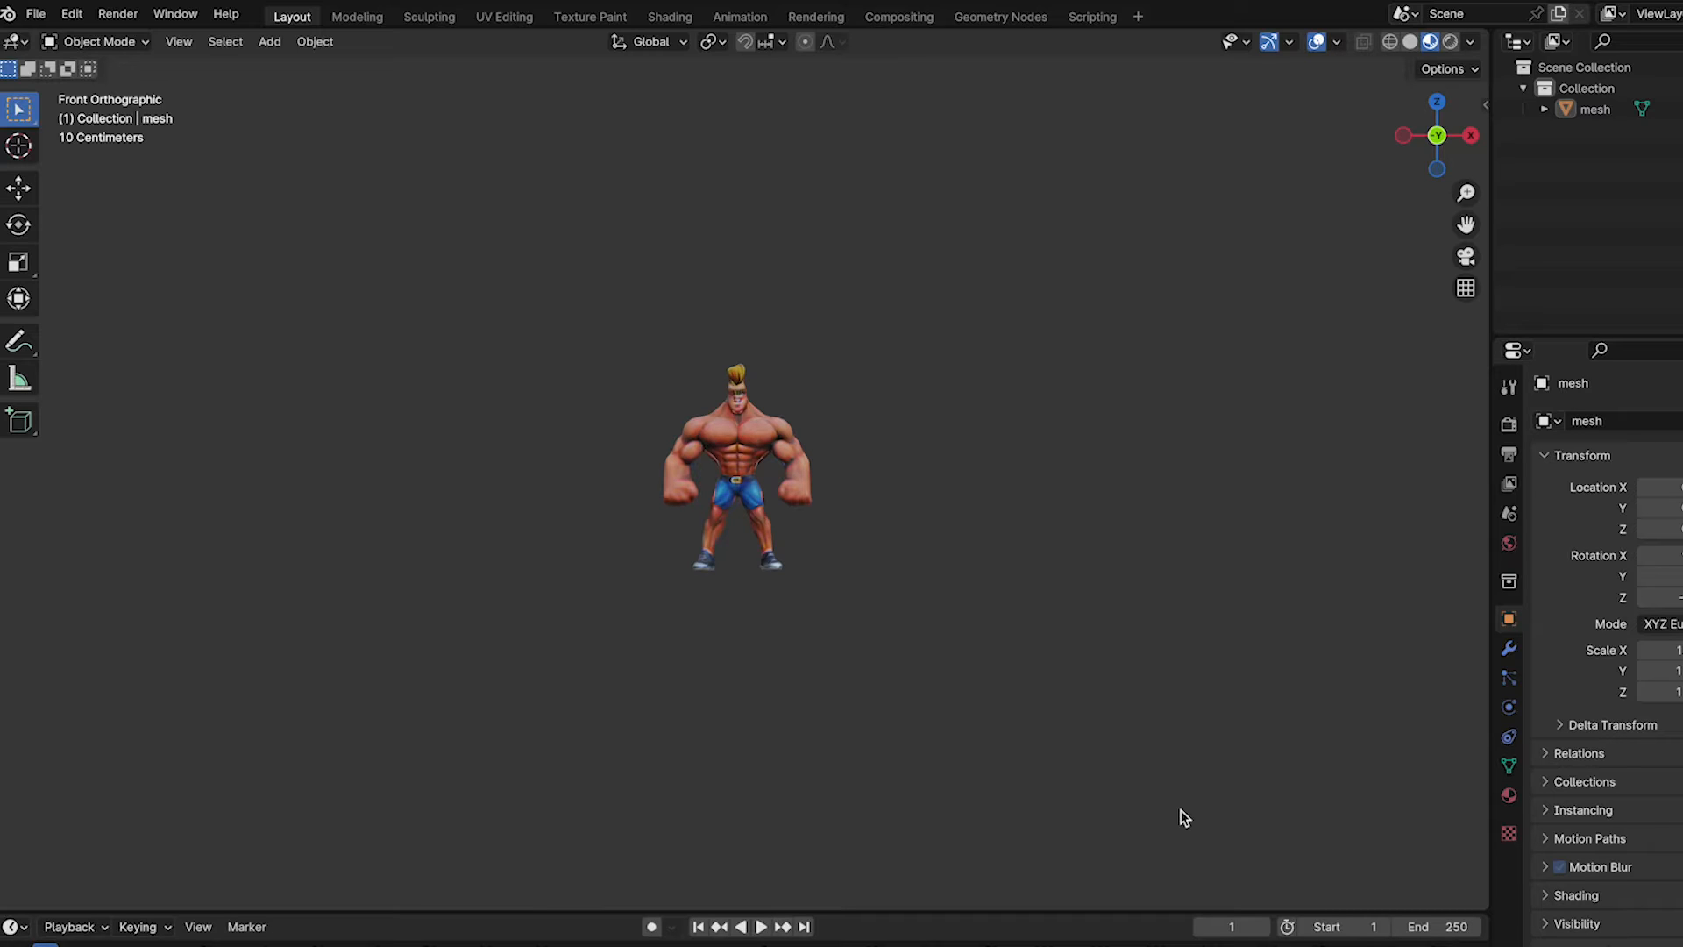
# - Capture region screenshots of the character from the front and right orthographic views
pyautogui.press('shift+super+4')
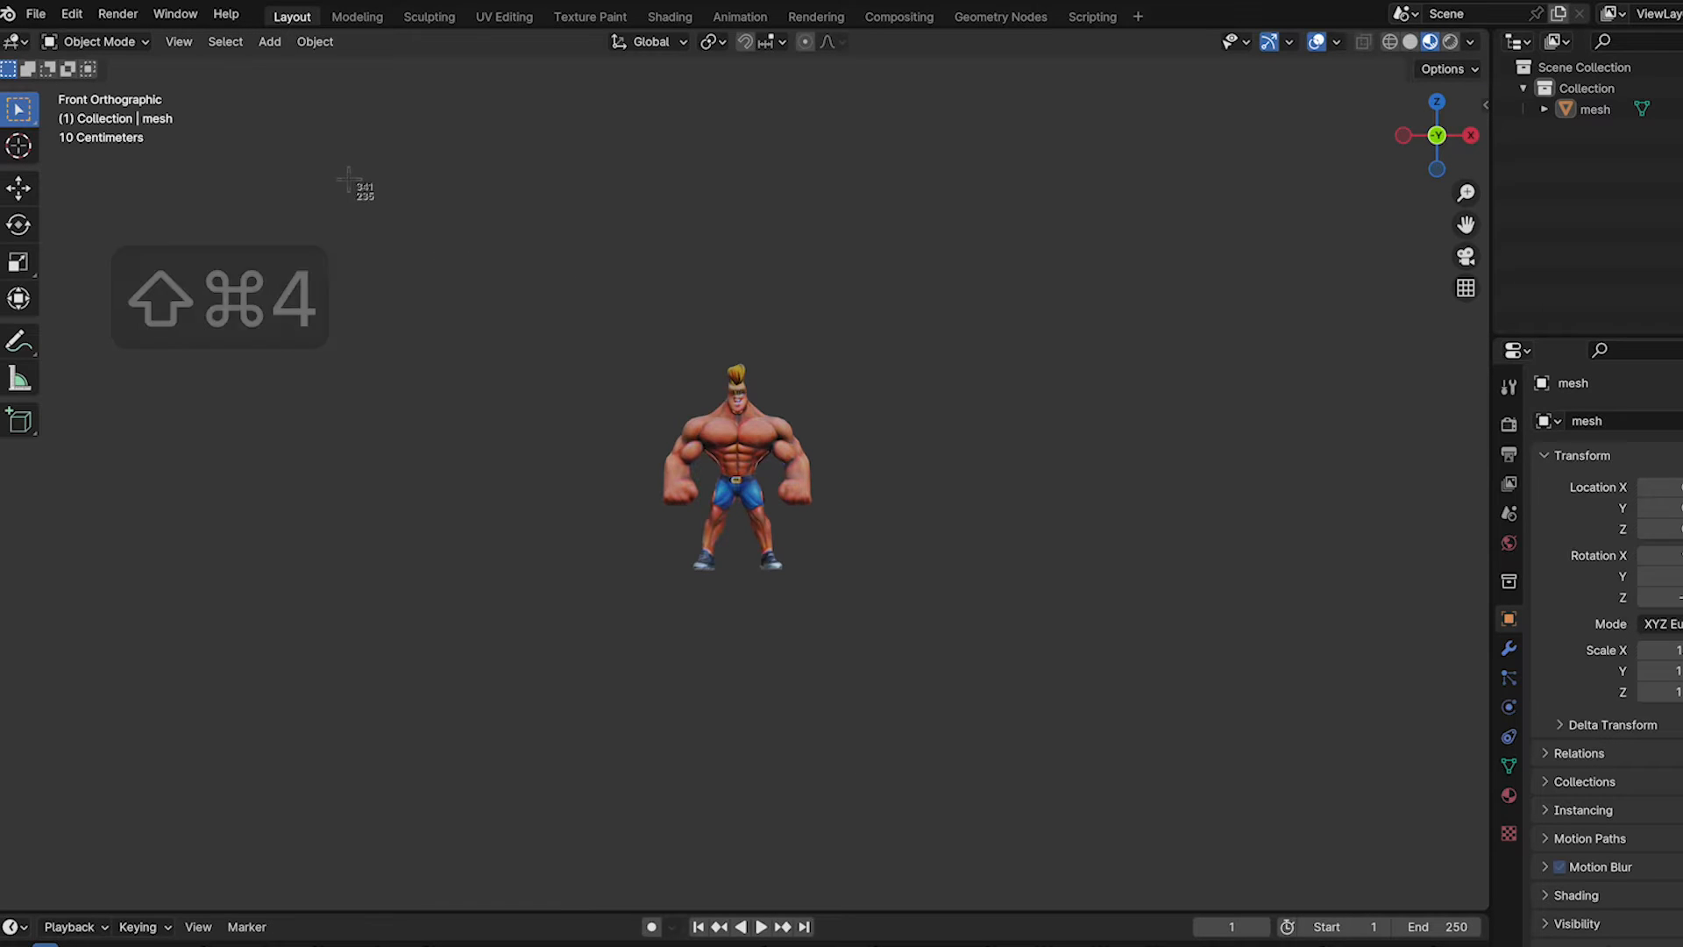
pyautogui.moveTo(321, 160); pyautogui.dragTo(1120, 777)
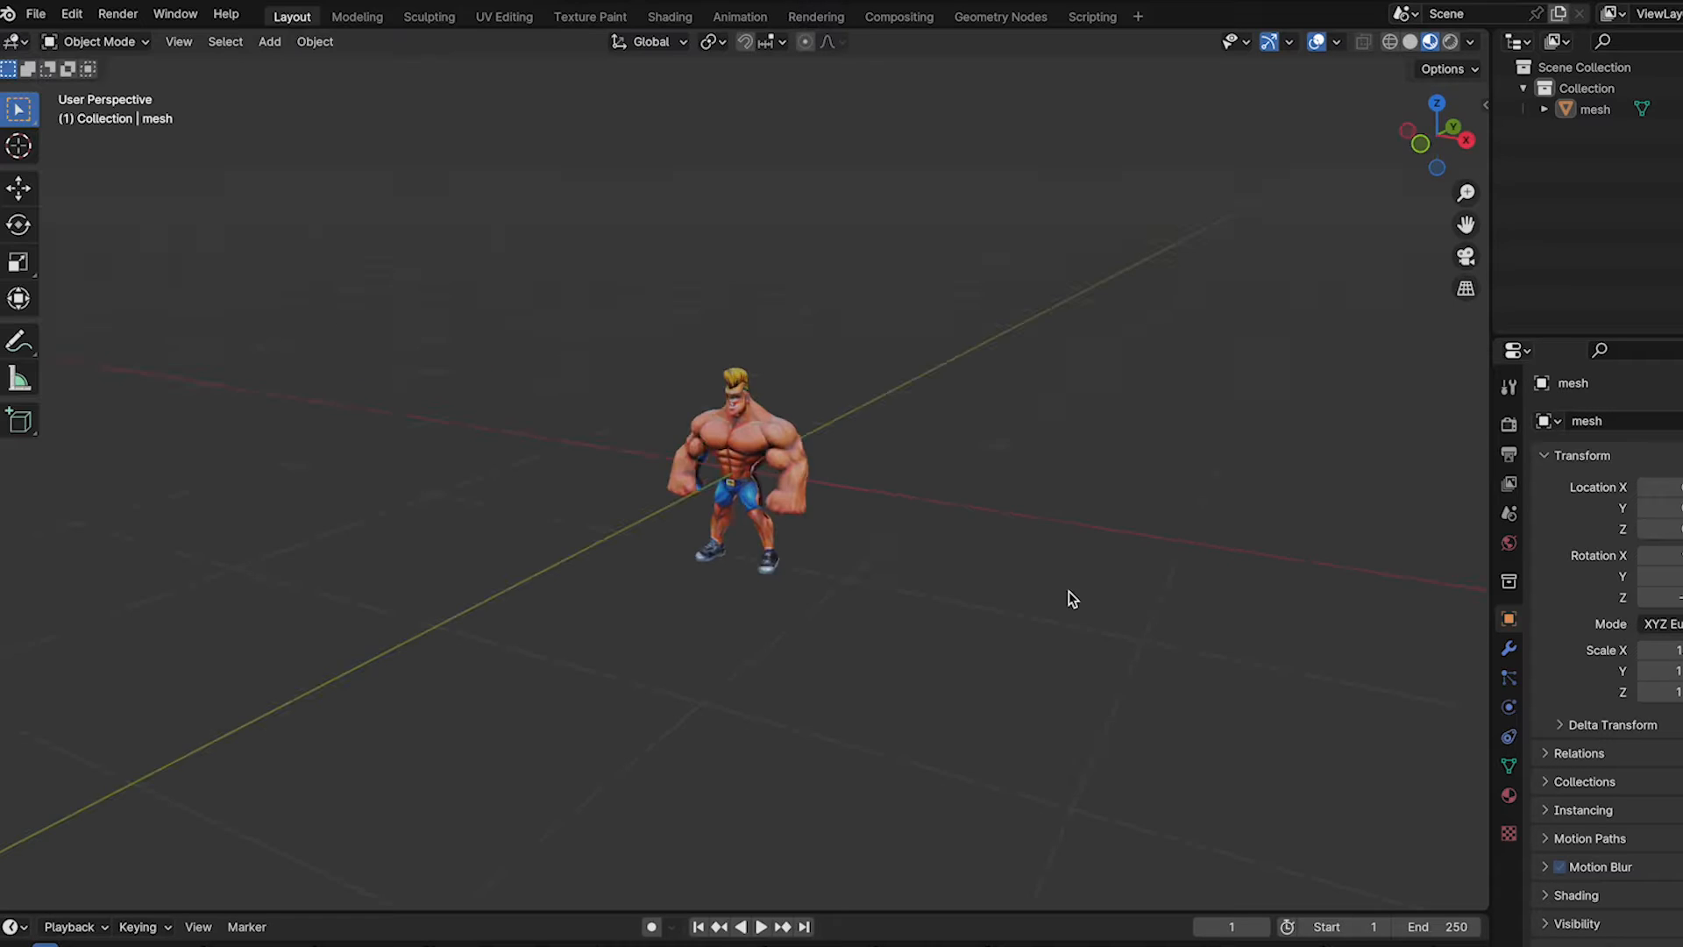
pyautogui.press('3')
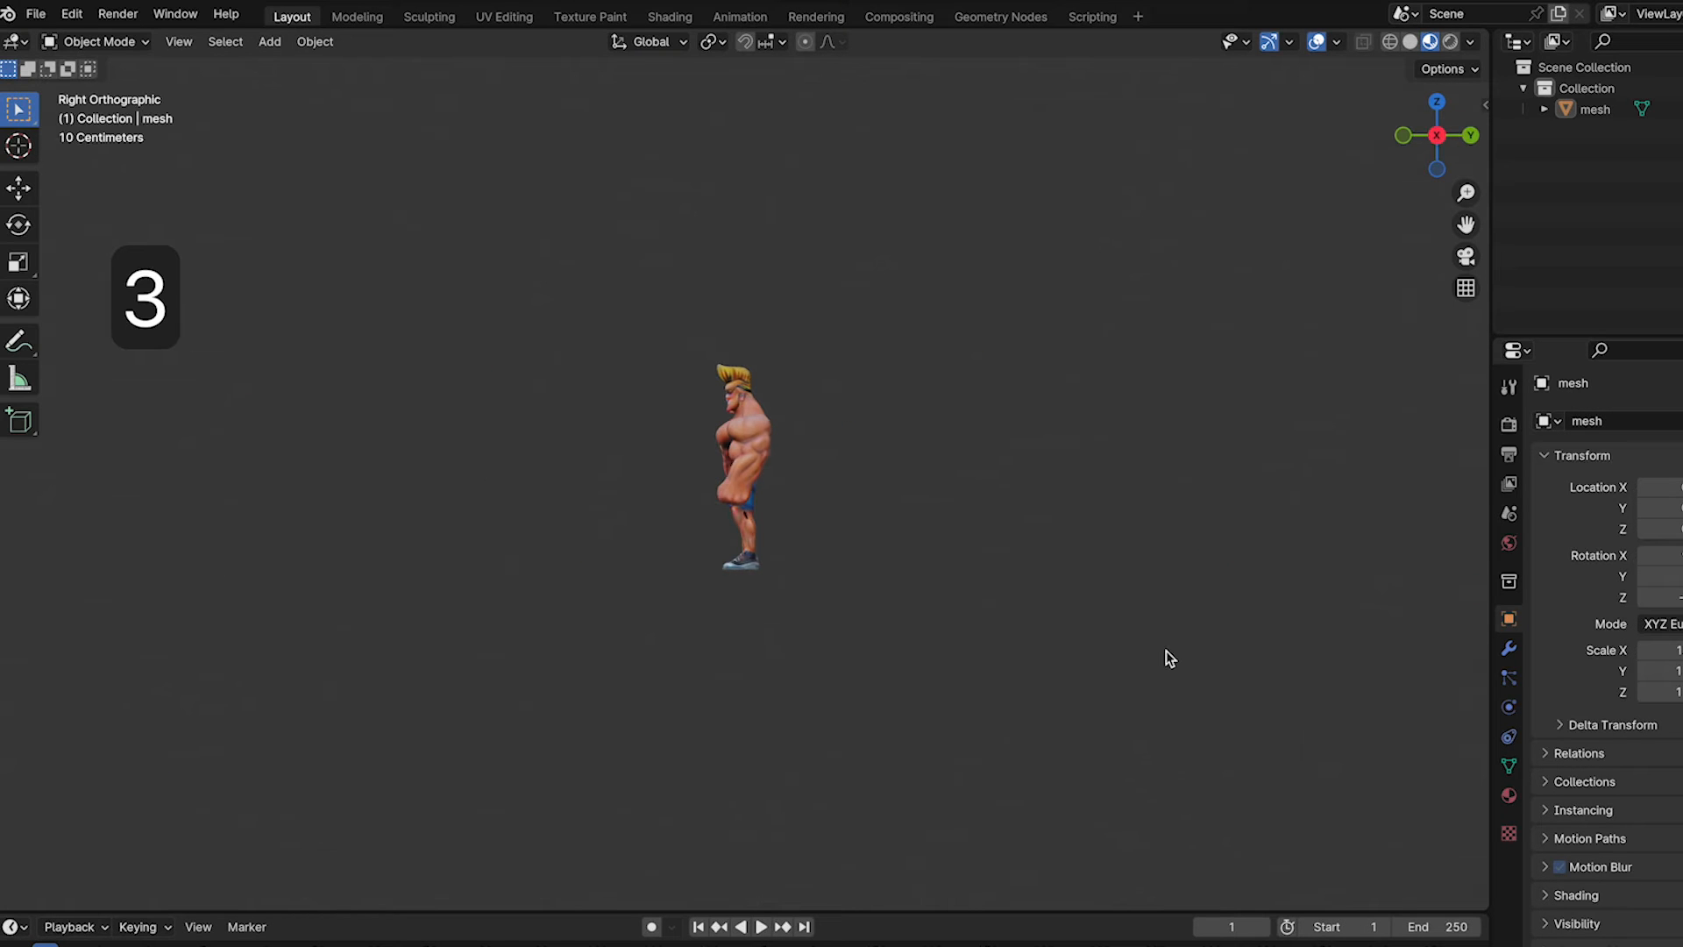
pyautogui.press('shift+super+4')
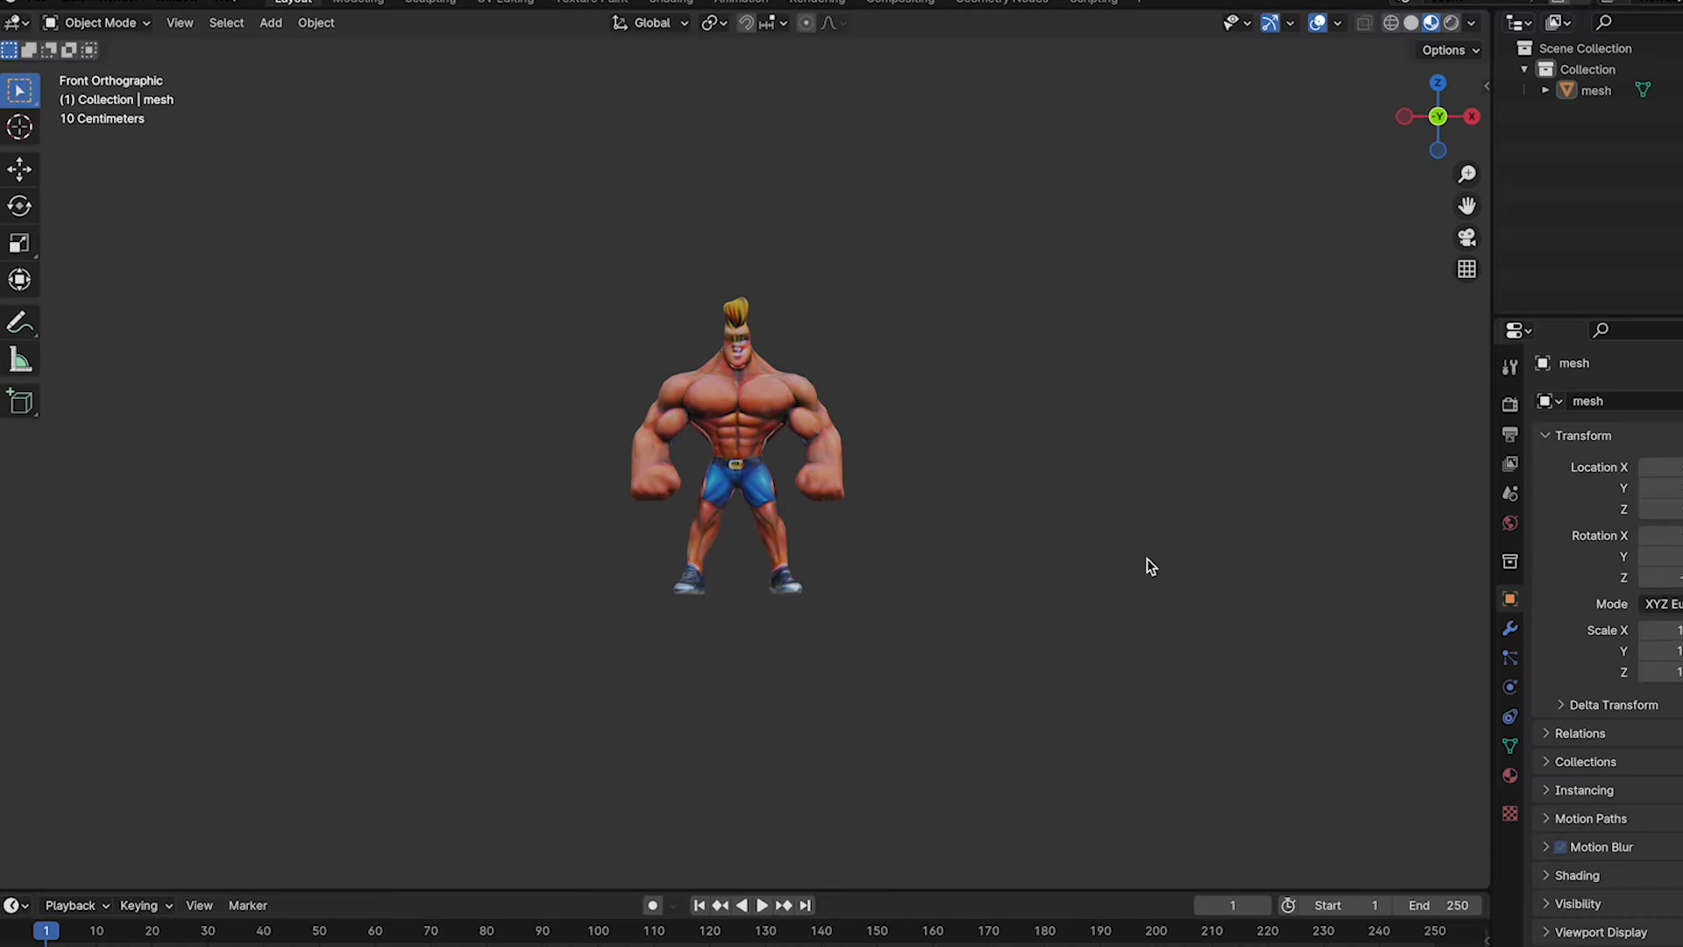
# - Capture a region screenshot of the whole character from the back orthographic view
pyautogui.press('ctrl+KP_1')
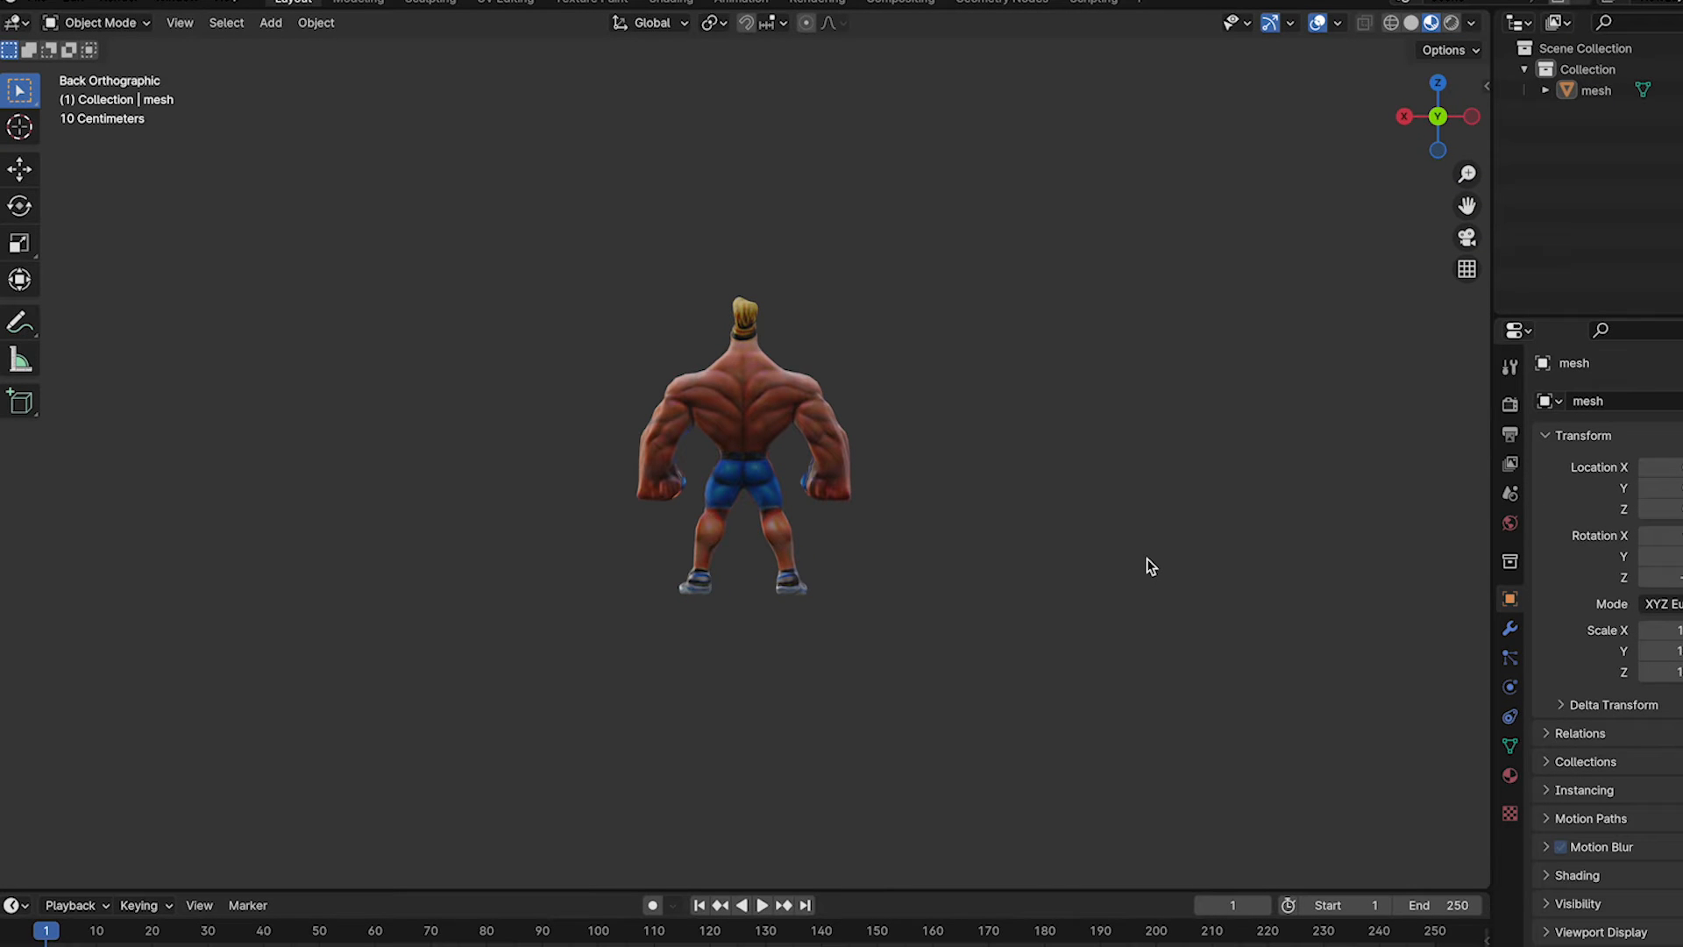
pyautogui.press('shift+super+4')
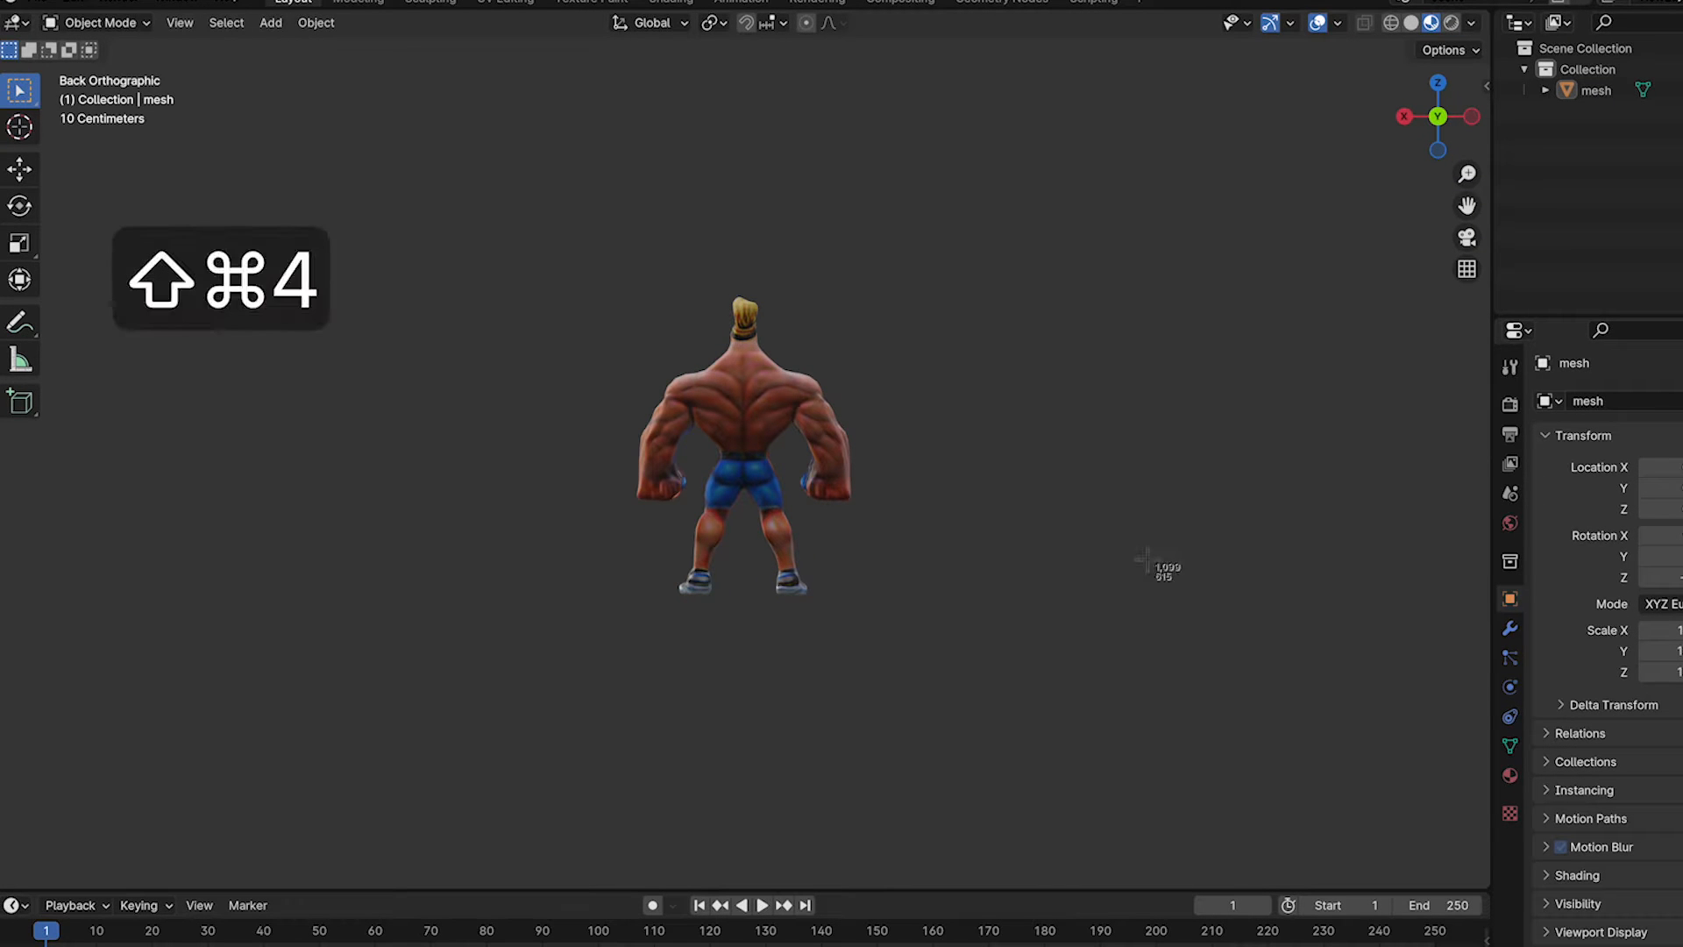
pyautogui.moveTo(372, 122); pyautogui.dragTo(1128, 798)
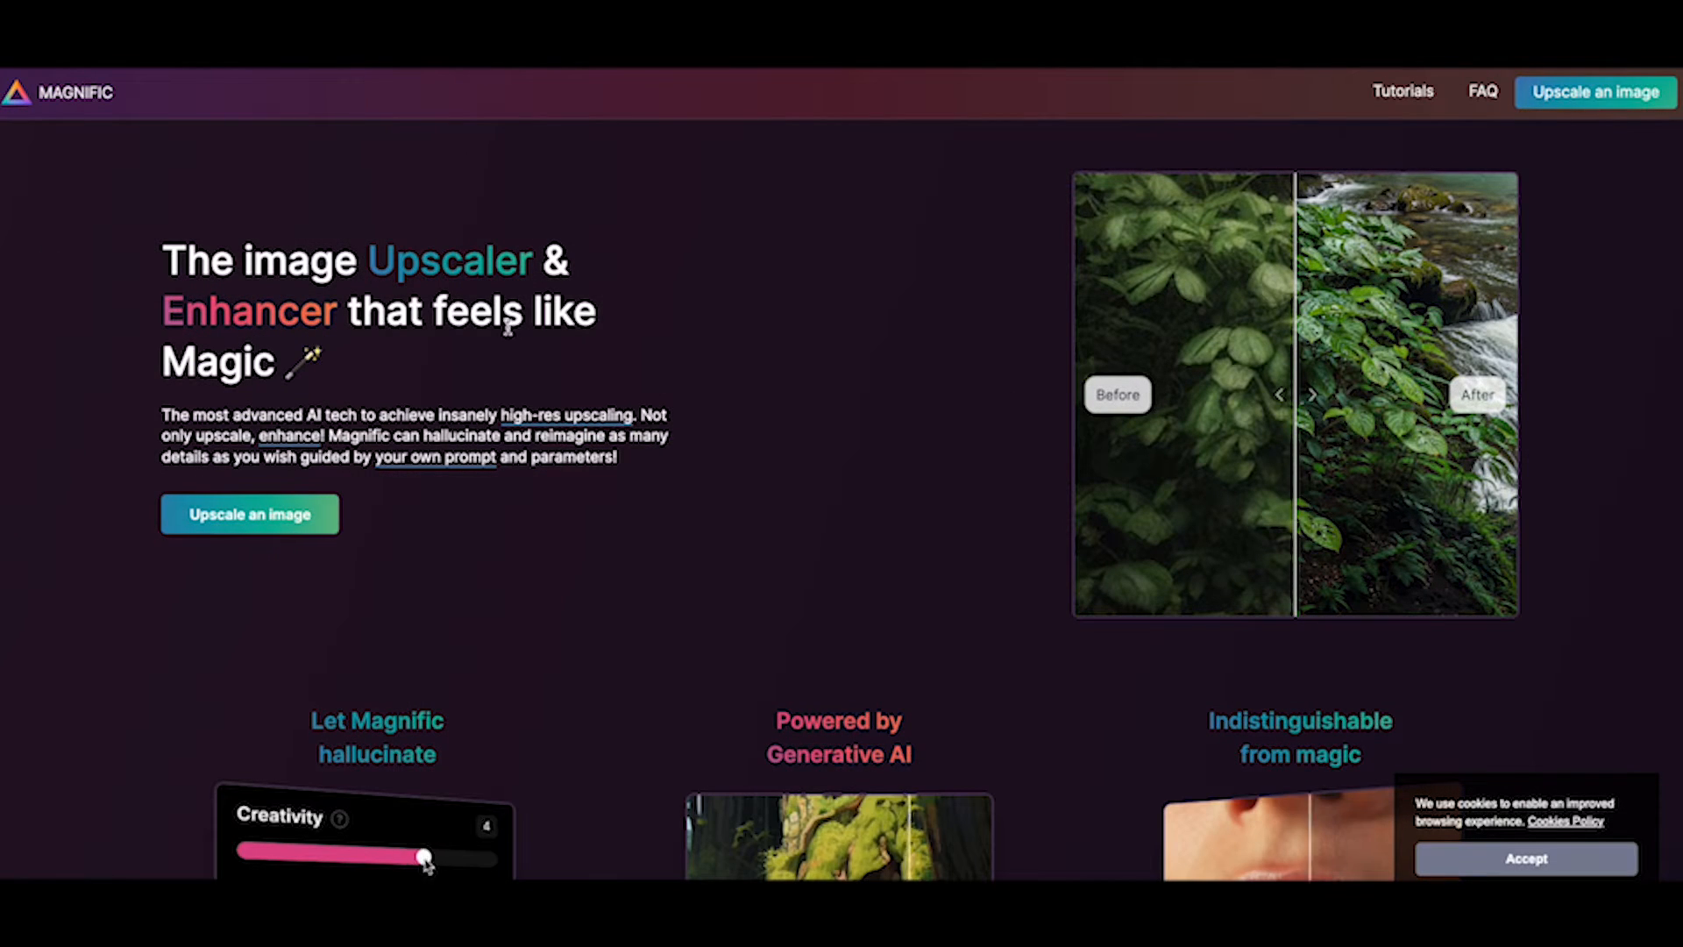
# - Switch to the Magnific website and examine its before-and-after comparisons and the FAQ answer on plan costs
pyautogui.moveTo(1299, 410)
pyautogui.mouseDown()
pyautogui.moveTo(1163, 398)
pyautogui.moveTo(1441, 425)
pyautogui.moveTo(1120, 403)
pyautogui.moveTo(1465, 443)
pyautogui.moveTo(1297, 434)
pyautogui.mouseUp()
pyautogui.scroll(-4, 892, 477)
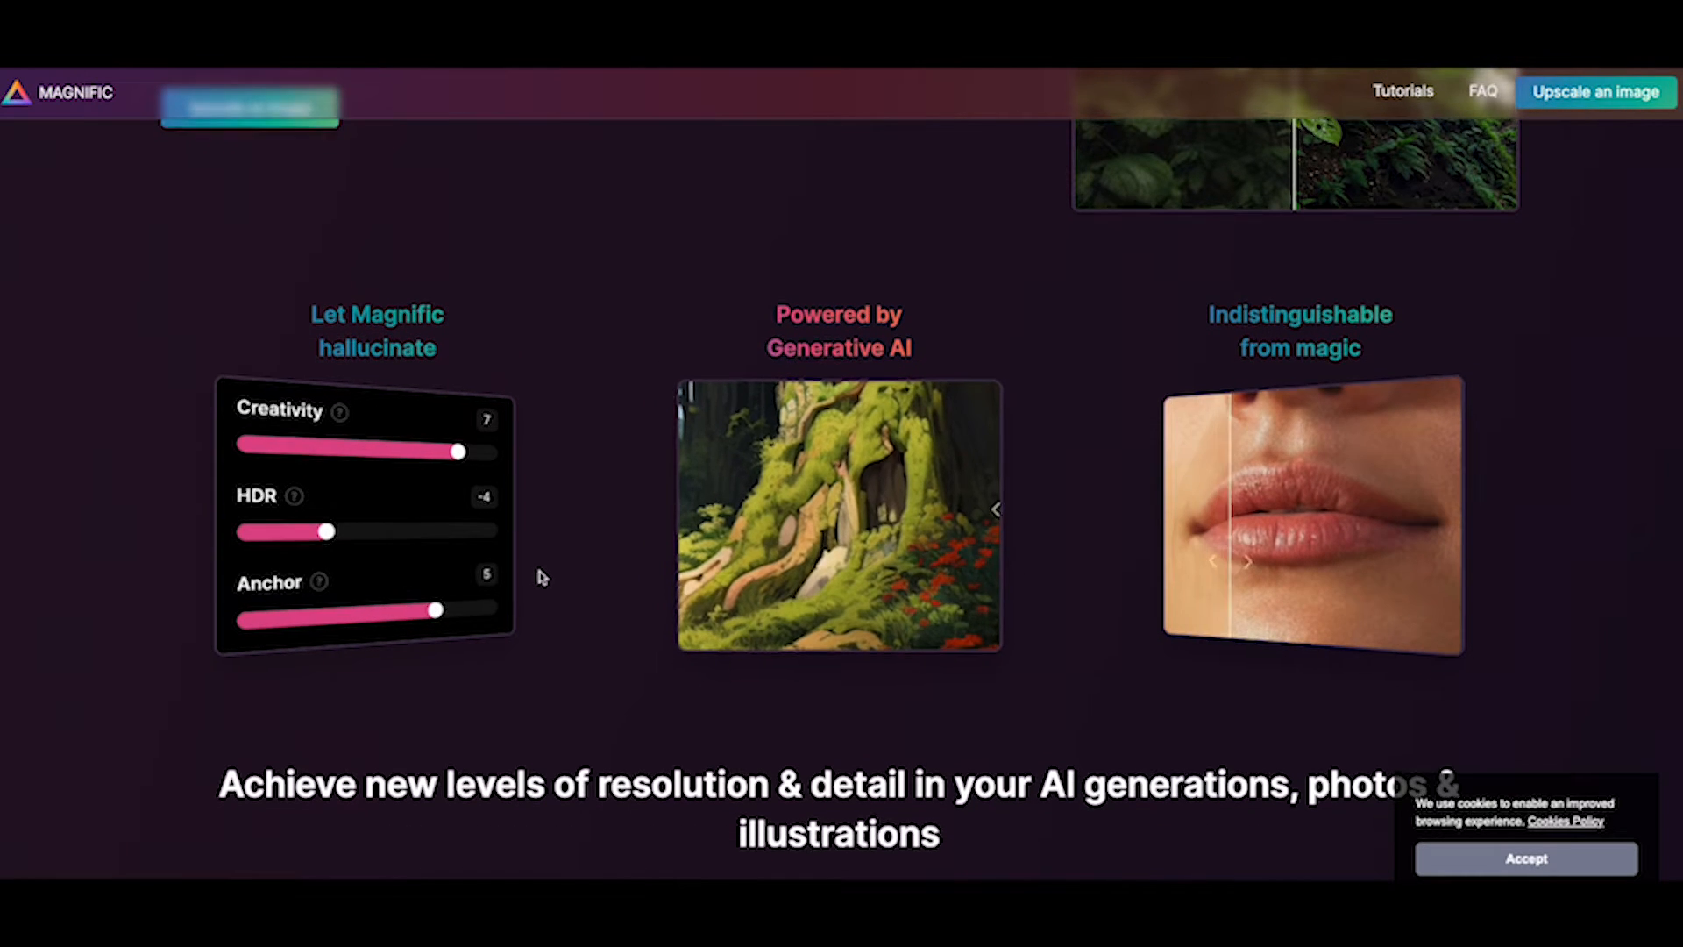
pyautogui.scroll(-4, 539, 576)
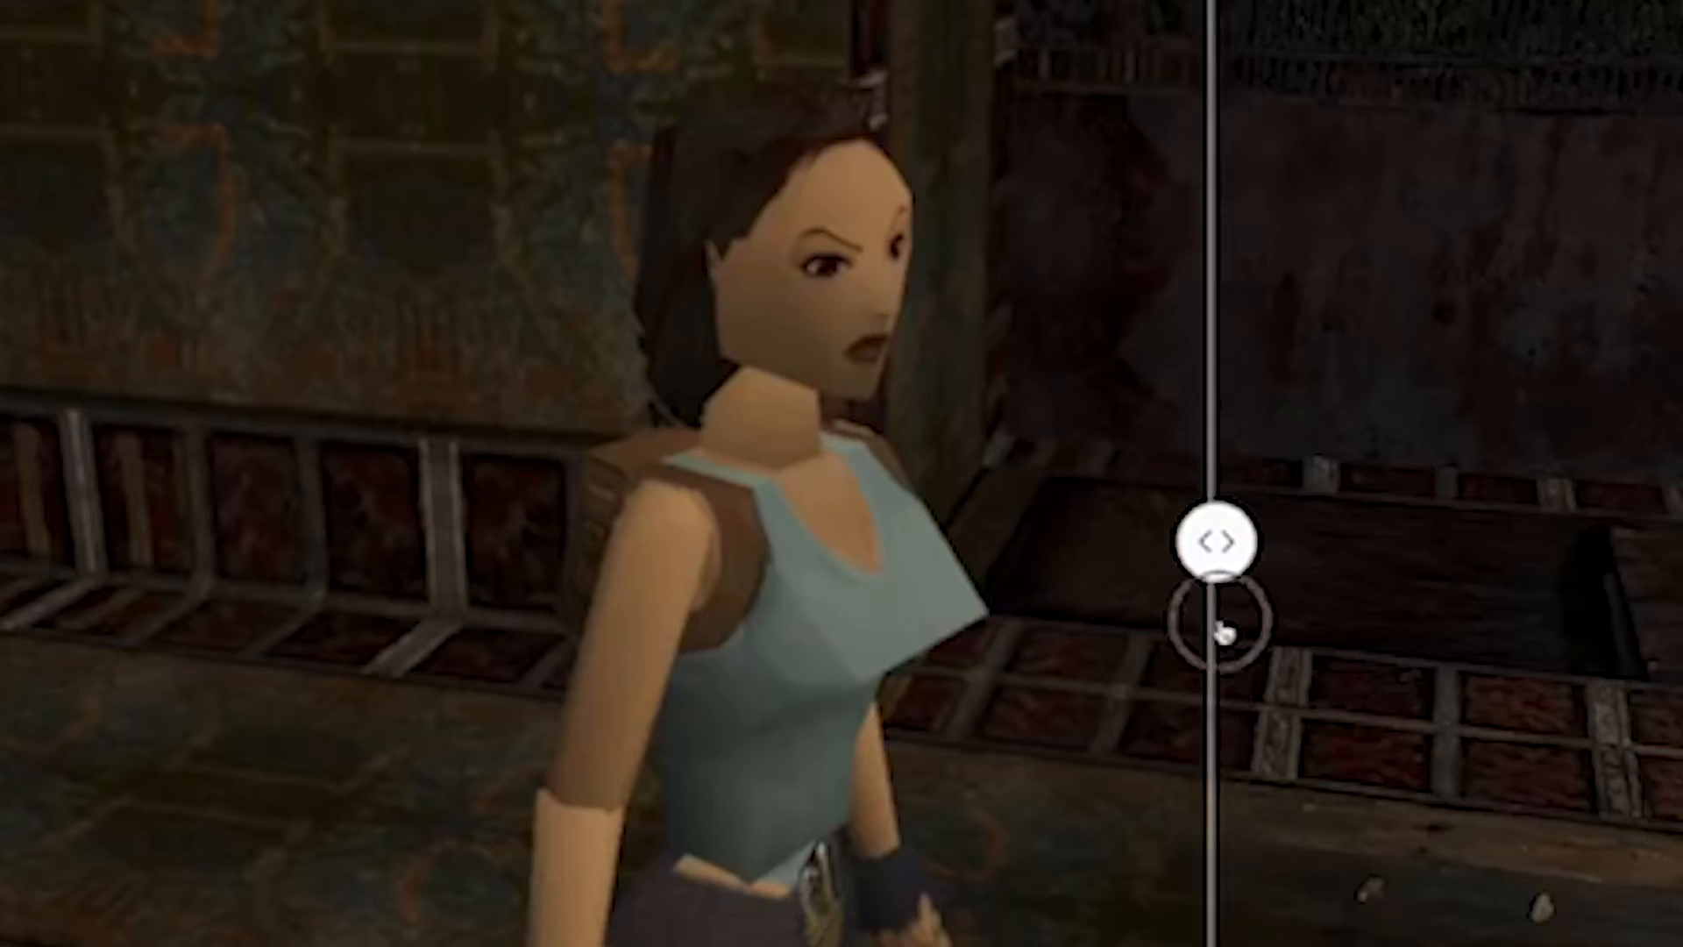
pyautogui.moveTo(1221, 622); pyautogui.dragTo(149, 946)
pyautogui.moveTo(142, 541); pyautogui.dragTo(233, 541)
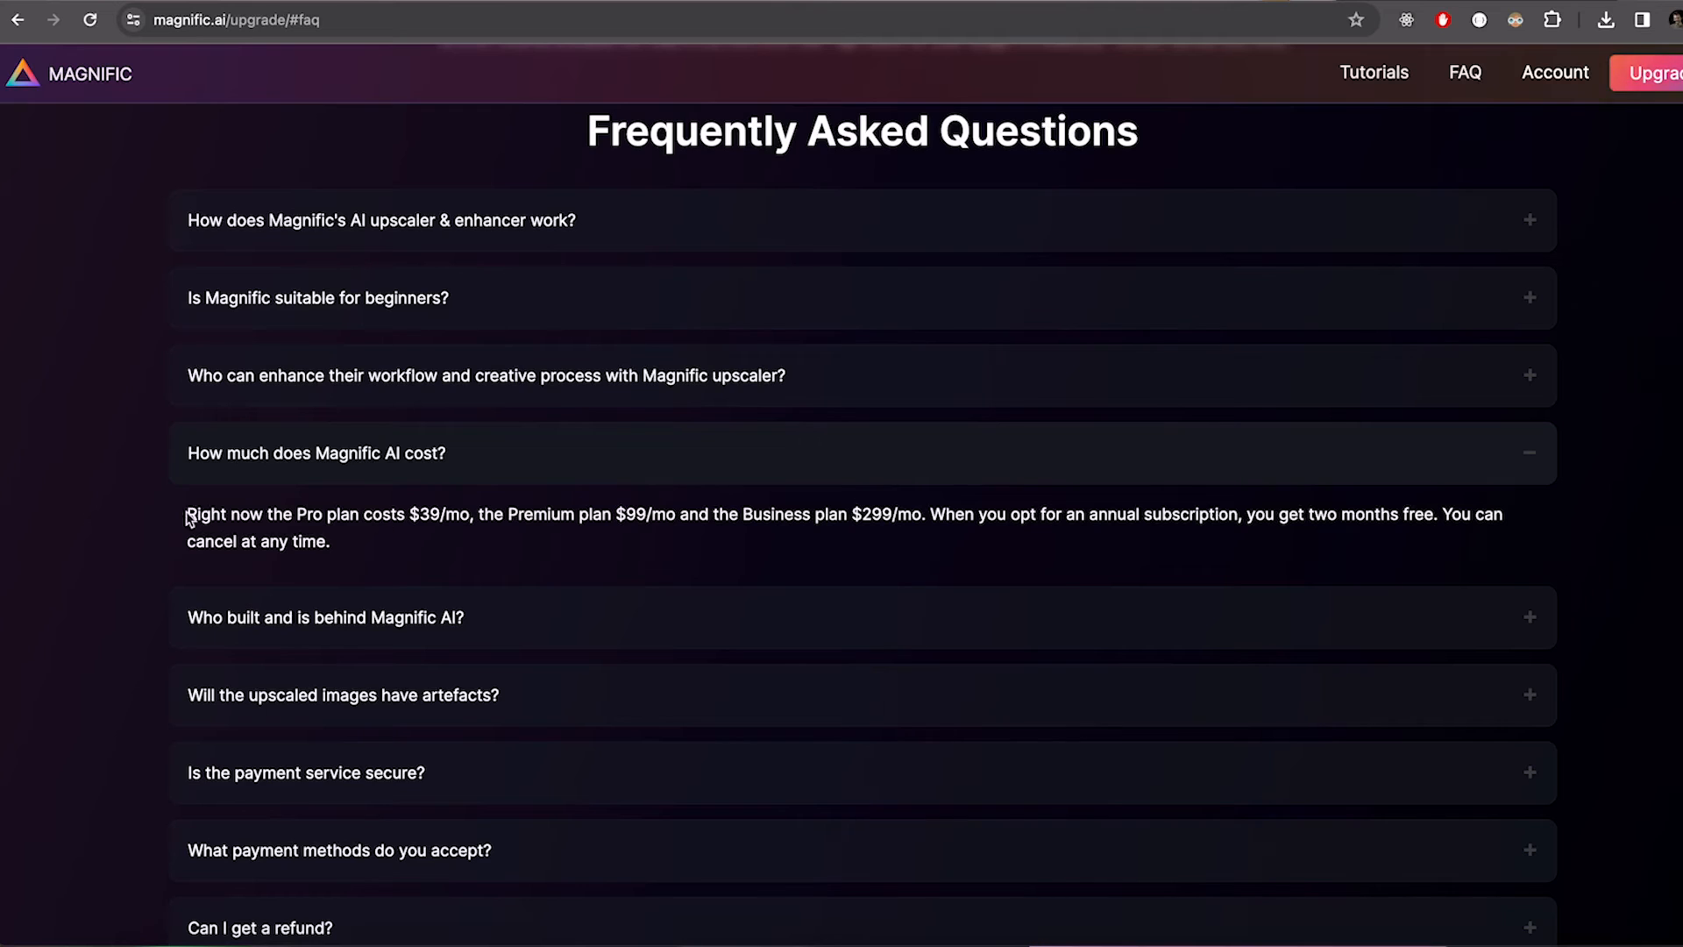
pyautogui.moveTo(298, 521); pyautogui.dragTo(355, 552)
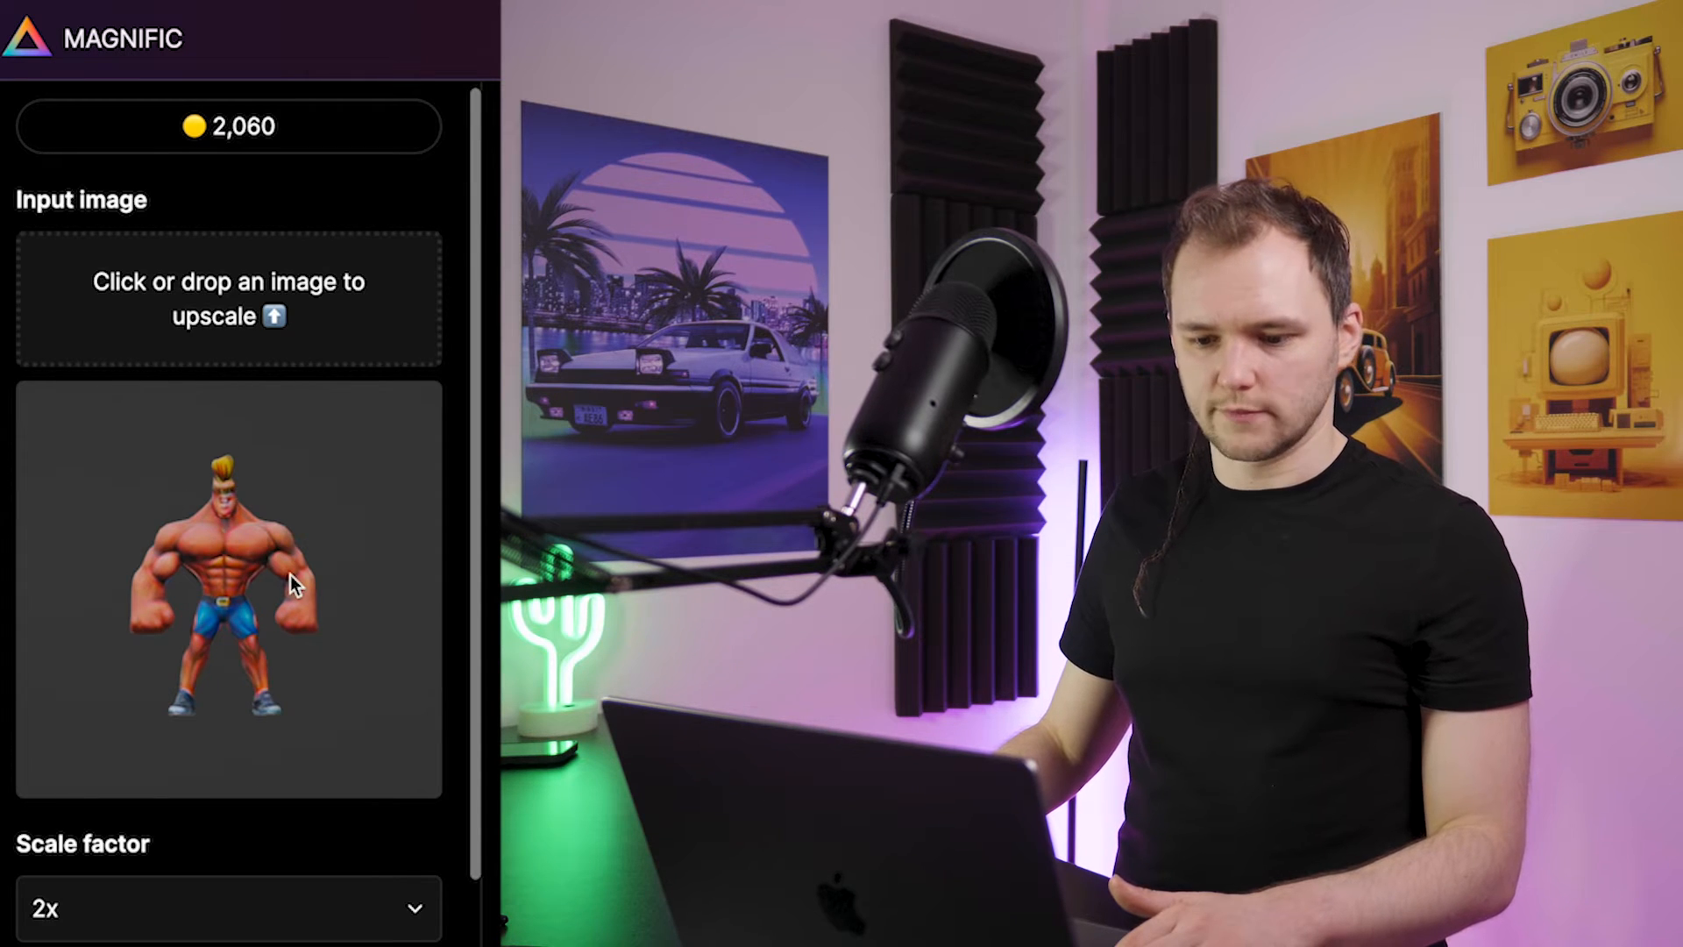
# - Set up the character screenshot's upscale with a 4x scale factor, optimized for Videogame Assets
pyautogui.scroll(-3, 293, 681)
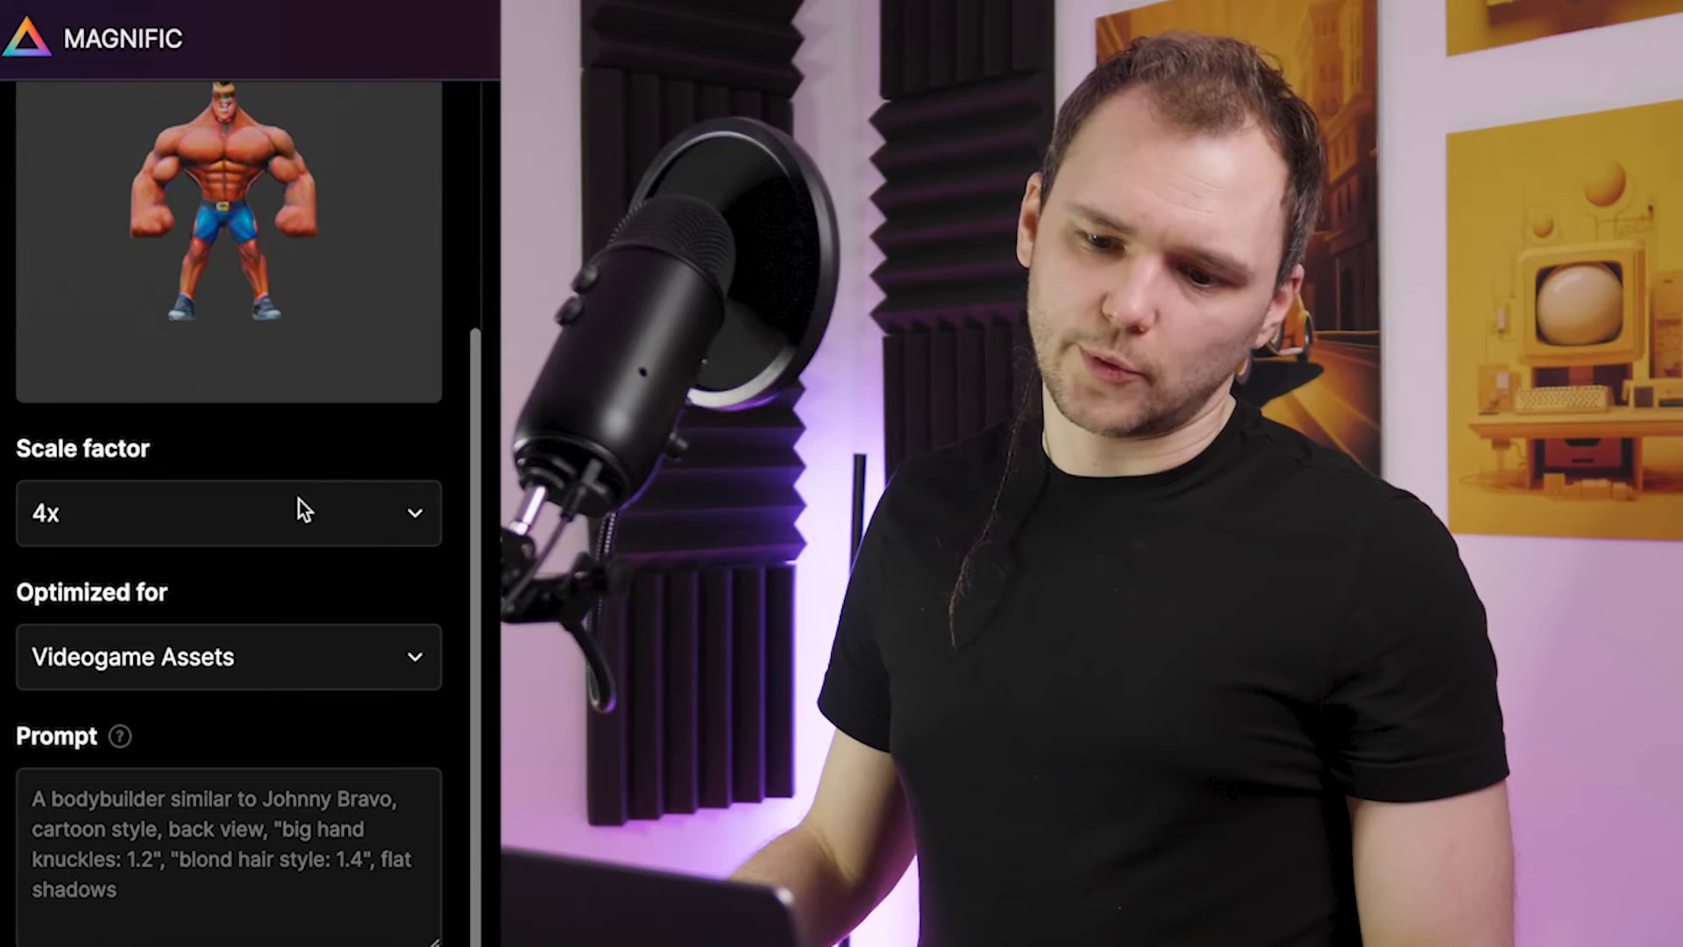
pyautogui.scroll(5, 301, 508)
pyautogui.scroll(-5, 302, 510)
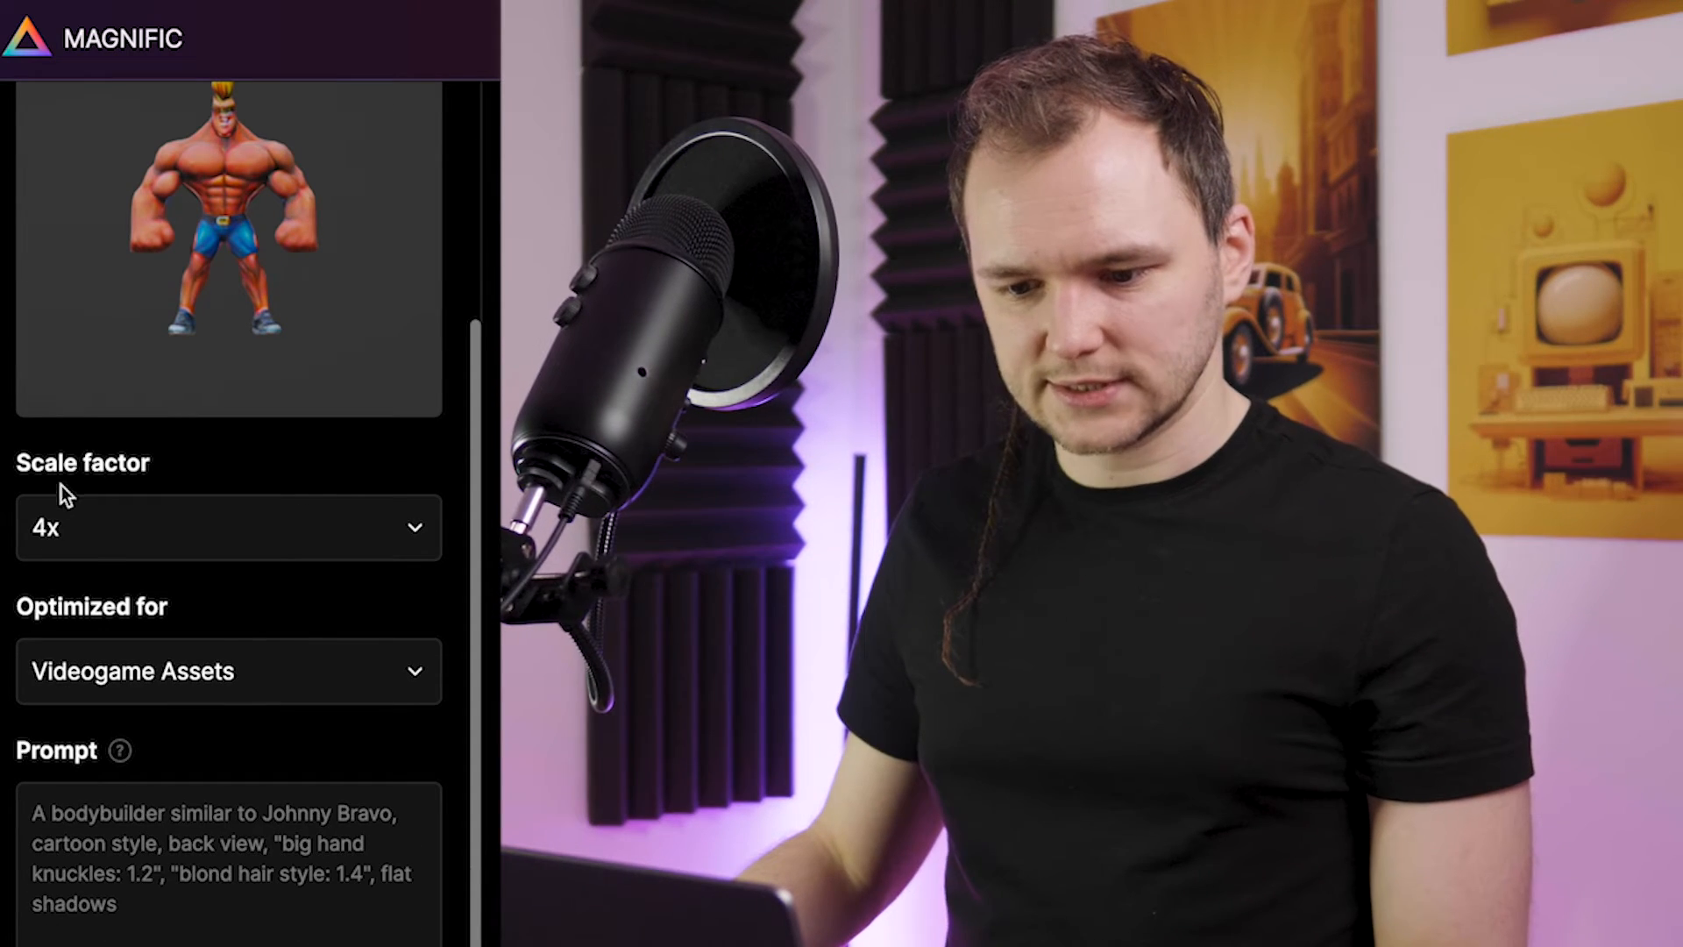
pyautogui.click(227, 672)
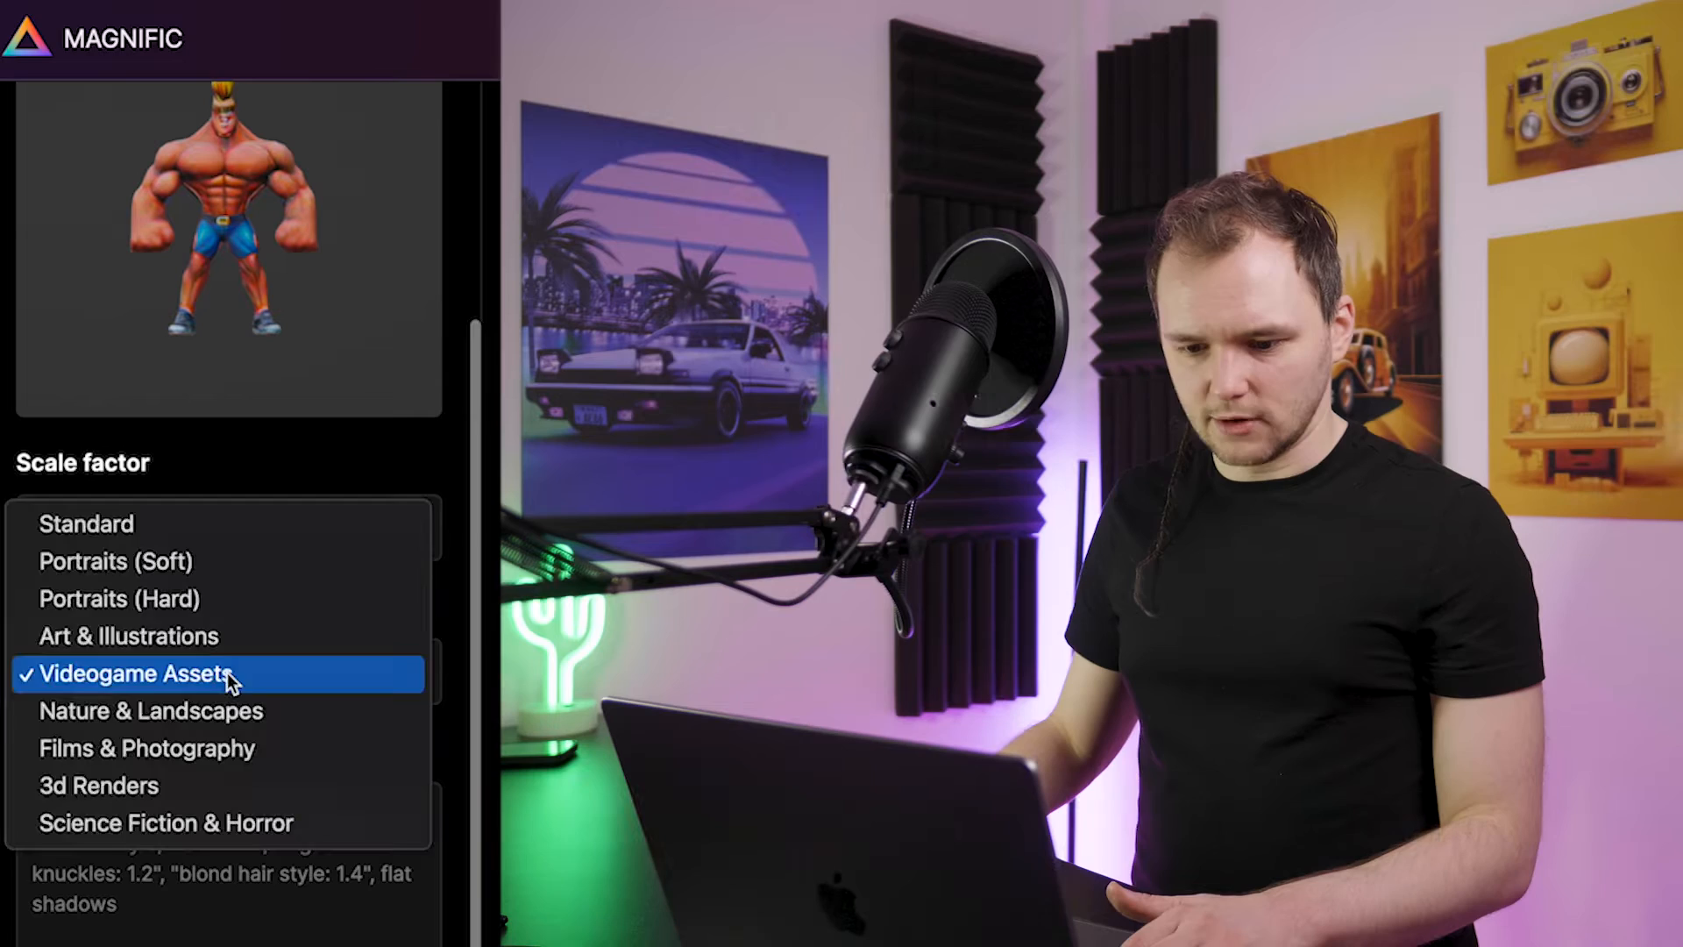
pyautogui.click(228, 672)
# - Upscale the front-view image using the bodybuilder prompt, Creativity 6, HDR -3, Resemblance -4, Fractality -2 and the Automatic engine
pyautogui.scroll(-5, 309, 708)
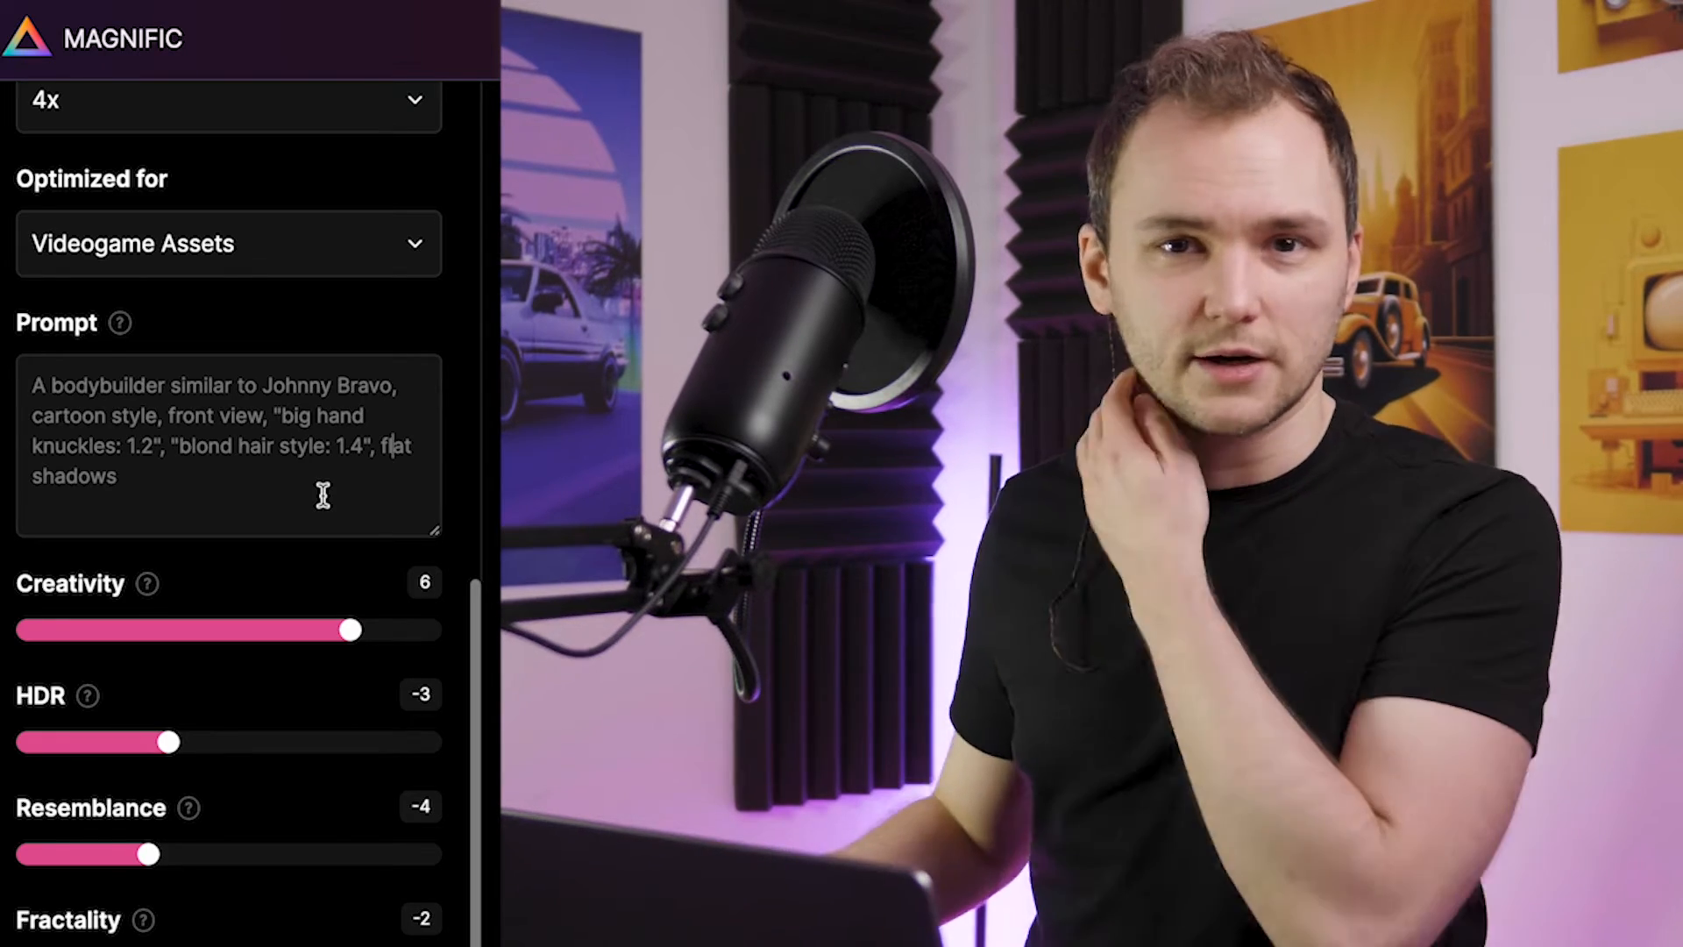
pyautogui.scroll(-1, 244, 588)
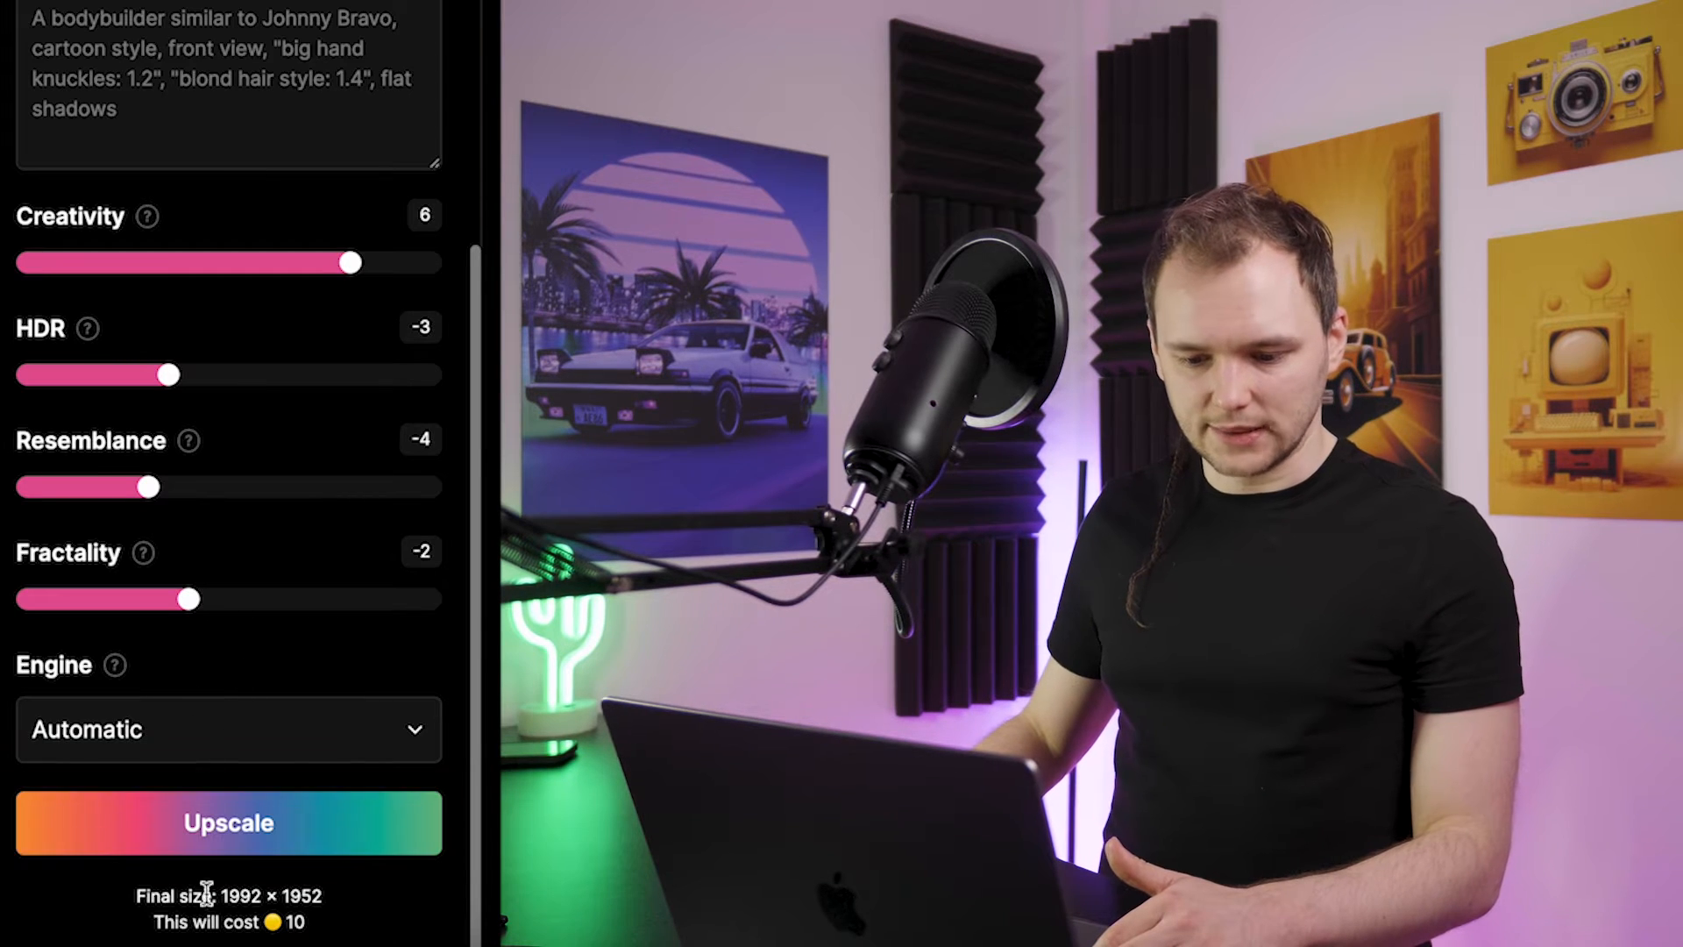
pyautogui.click(275, 849)
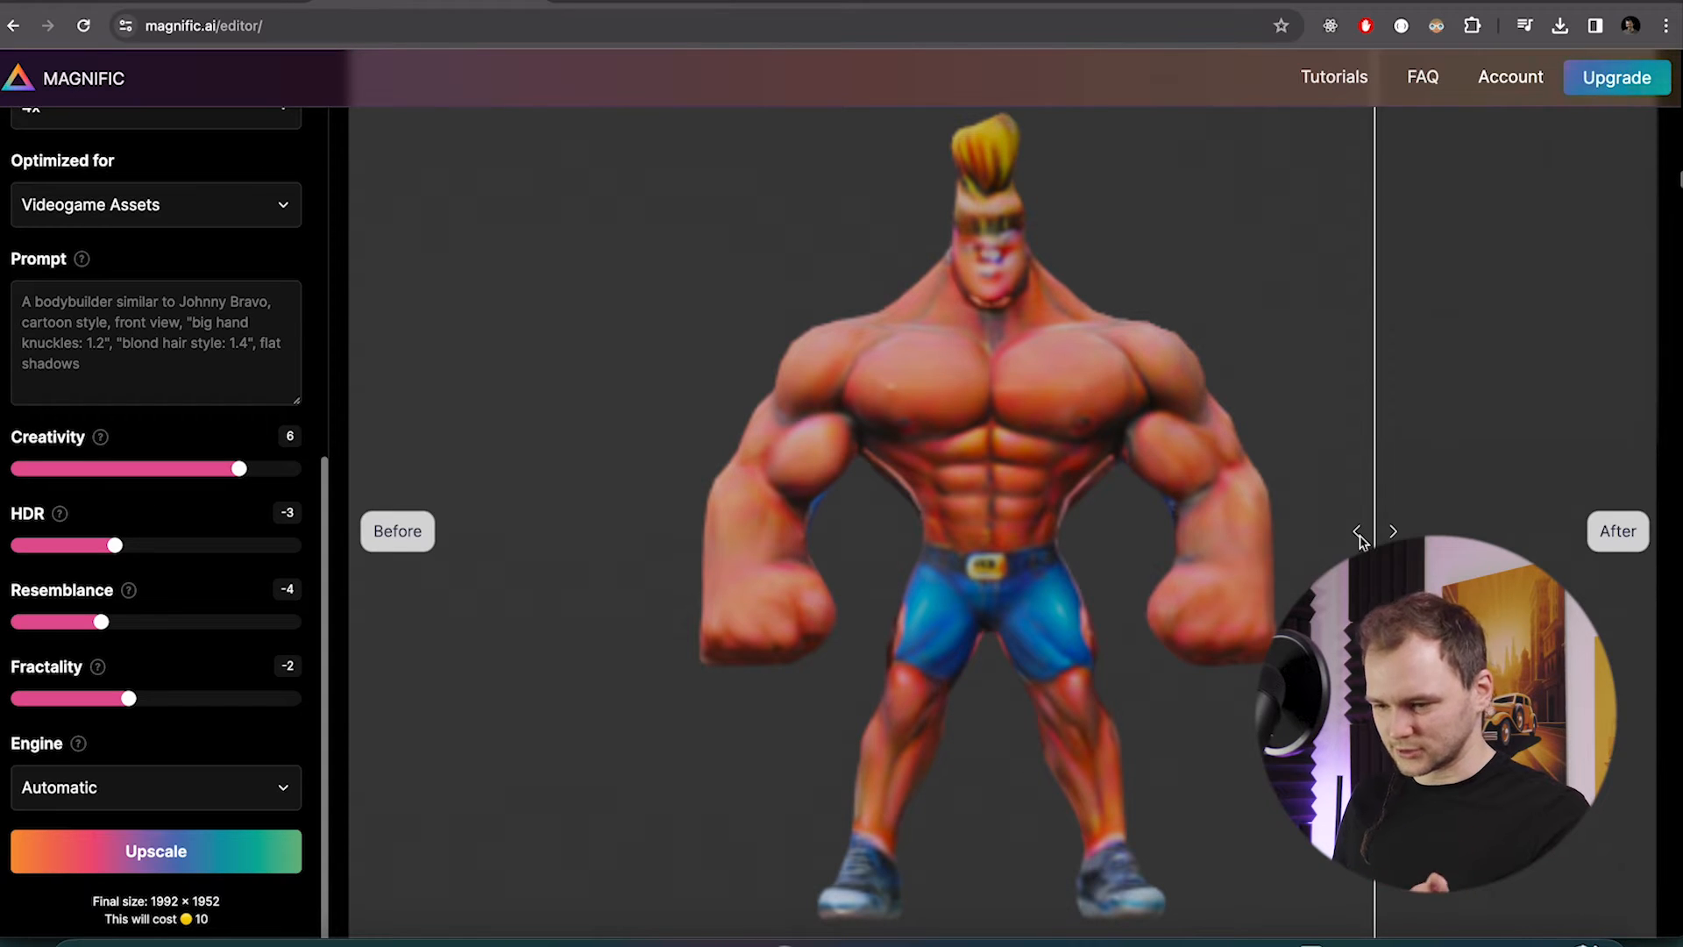
# - Compare the front-view and back-view character images before and after upscaling
pyautogui.moveTo(1358, 540); pyautogui.dragTo(600, 519)
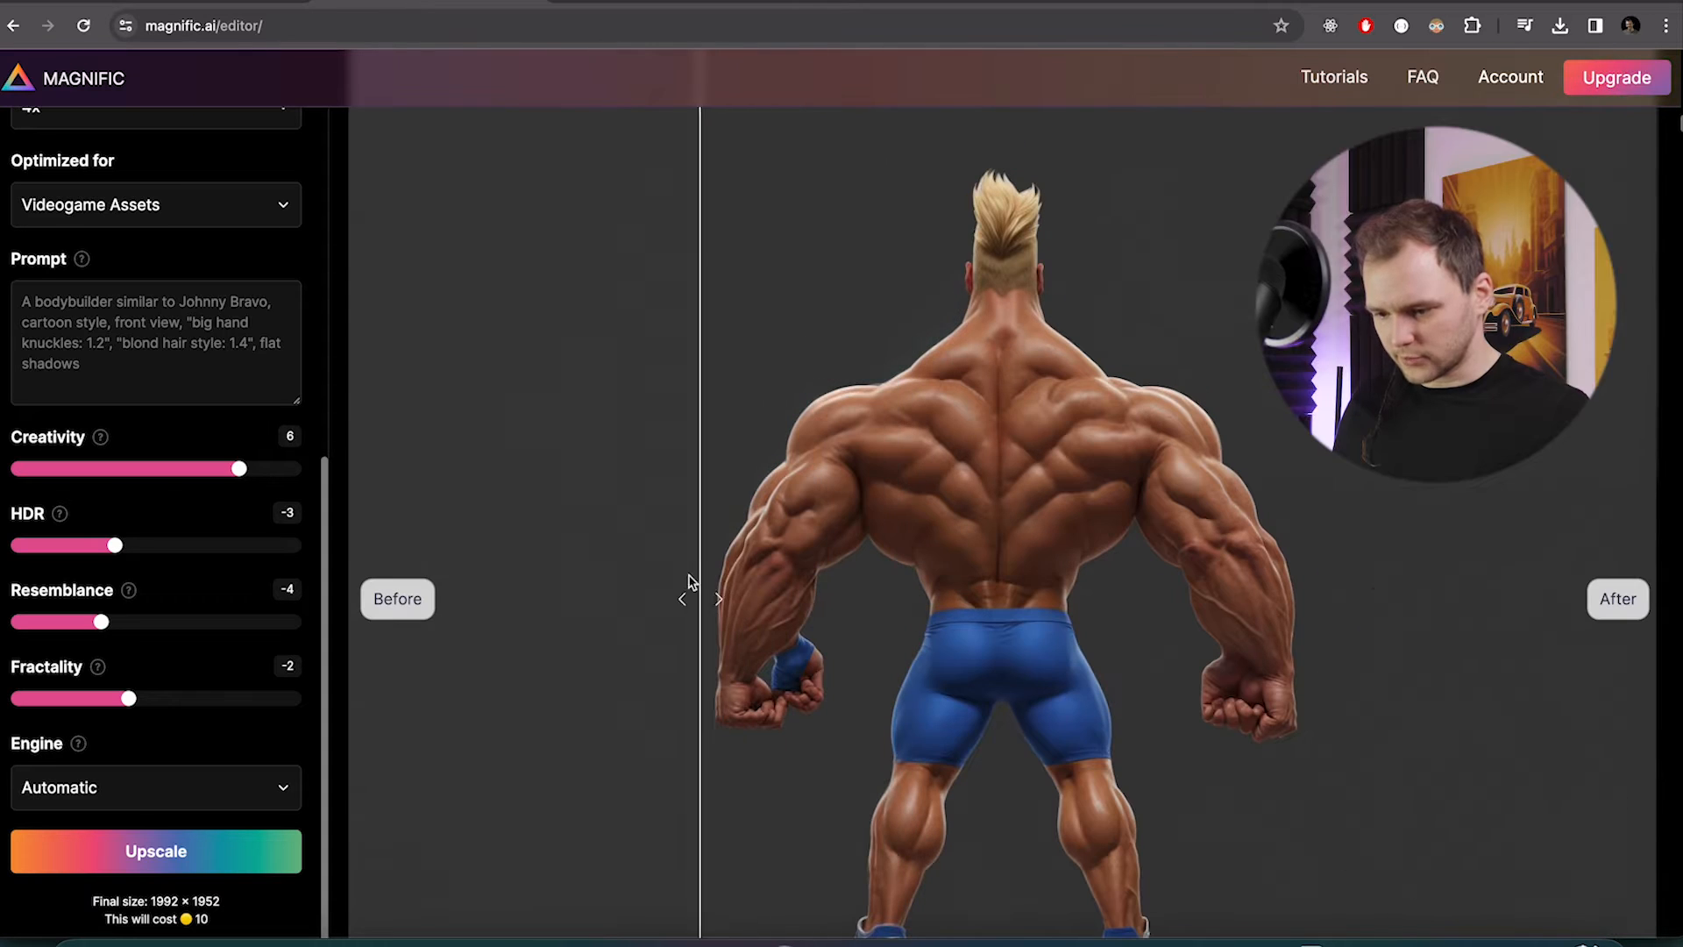
pyautogui.moveTo(688, 587); pyautogui.dragTo(619, 585)
pyautogui.scroll(-1, 700, 567)
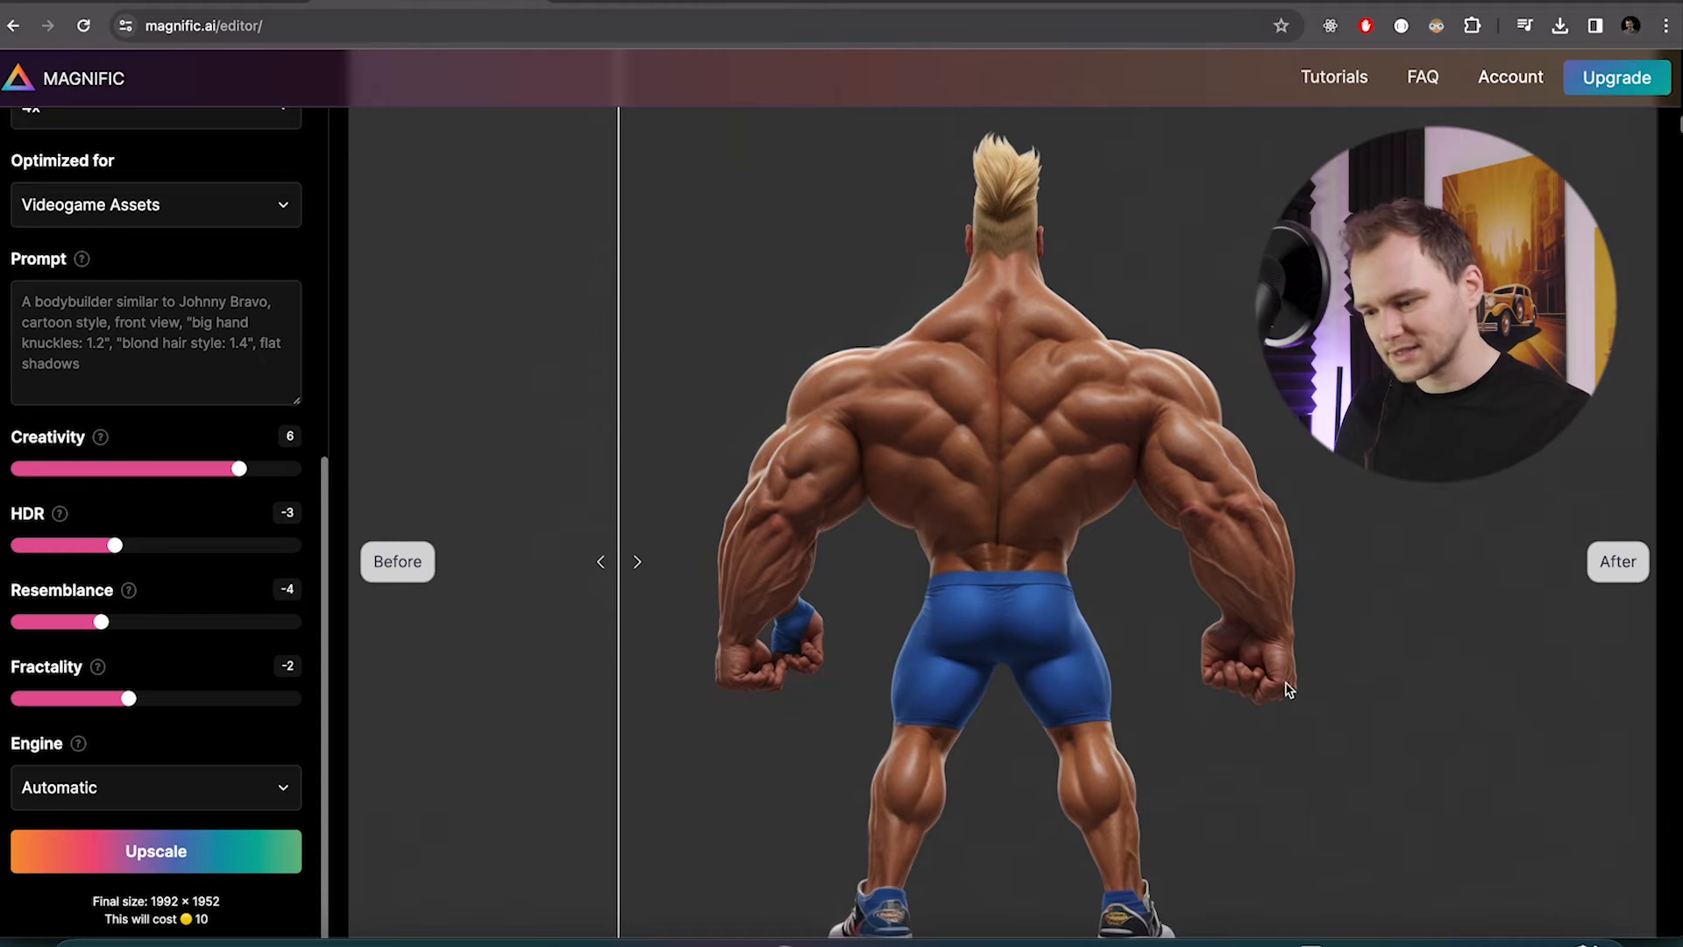
# - Compare the side-view character image before and after upscaling, examining the hands and the full body
pyautogui.scroll(-1, 1289, 691)
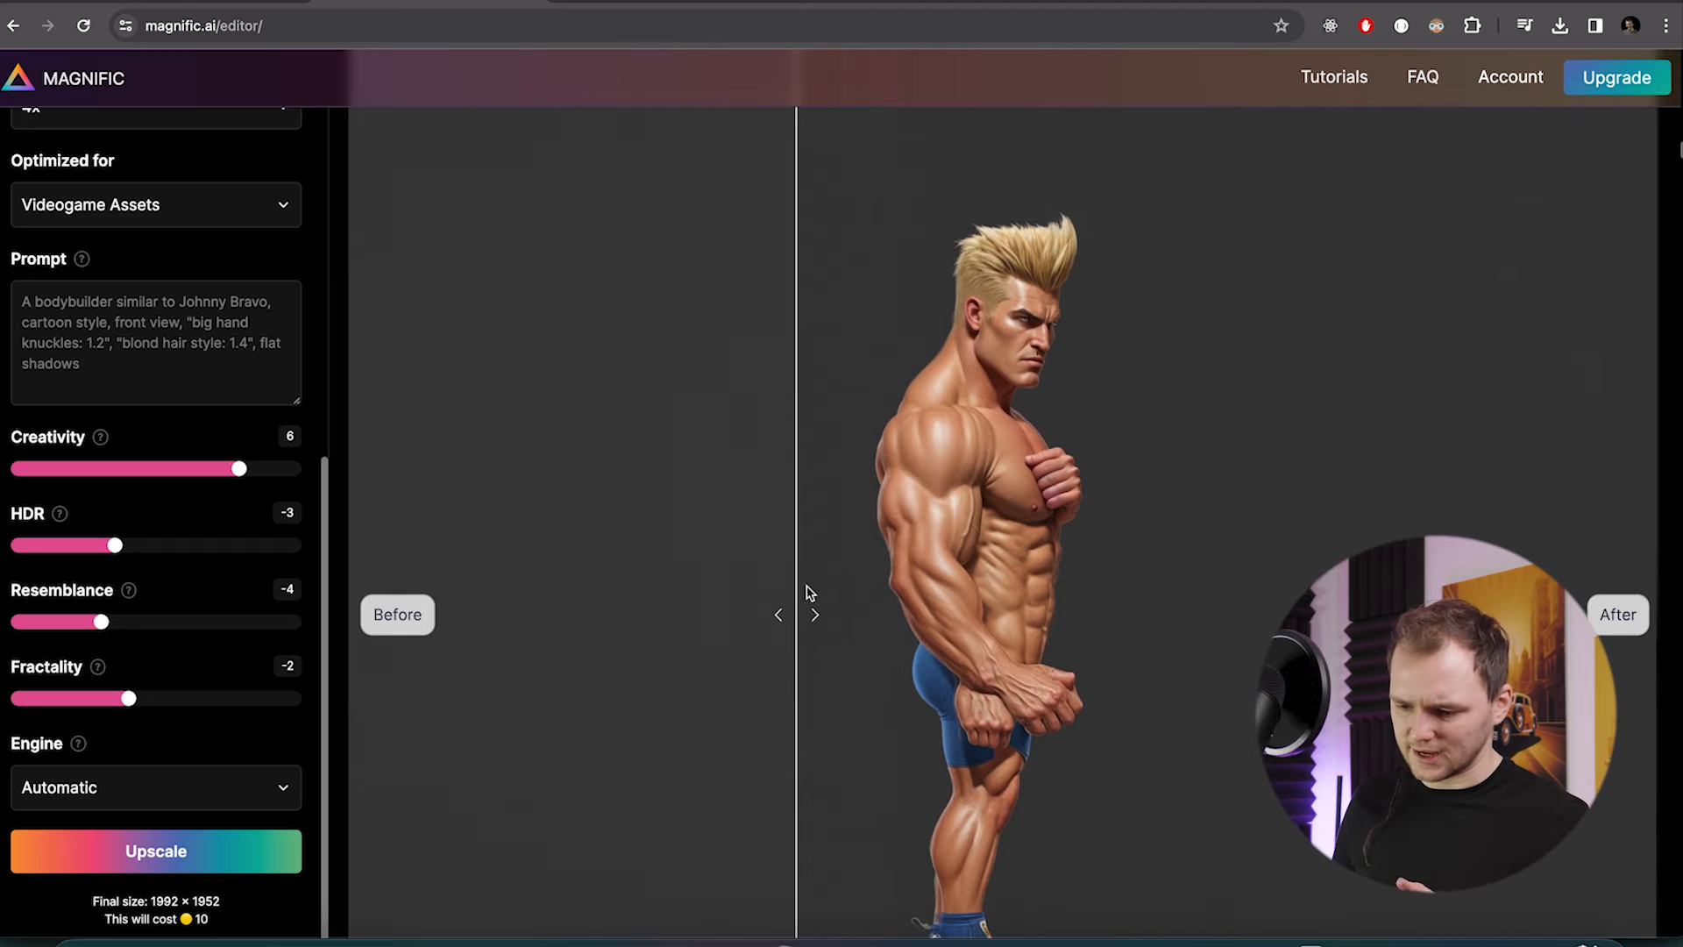
pyautogui.scroll(-1, 921, 631)
pyautogui.scroll(-1, 1017, 666)
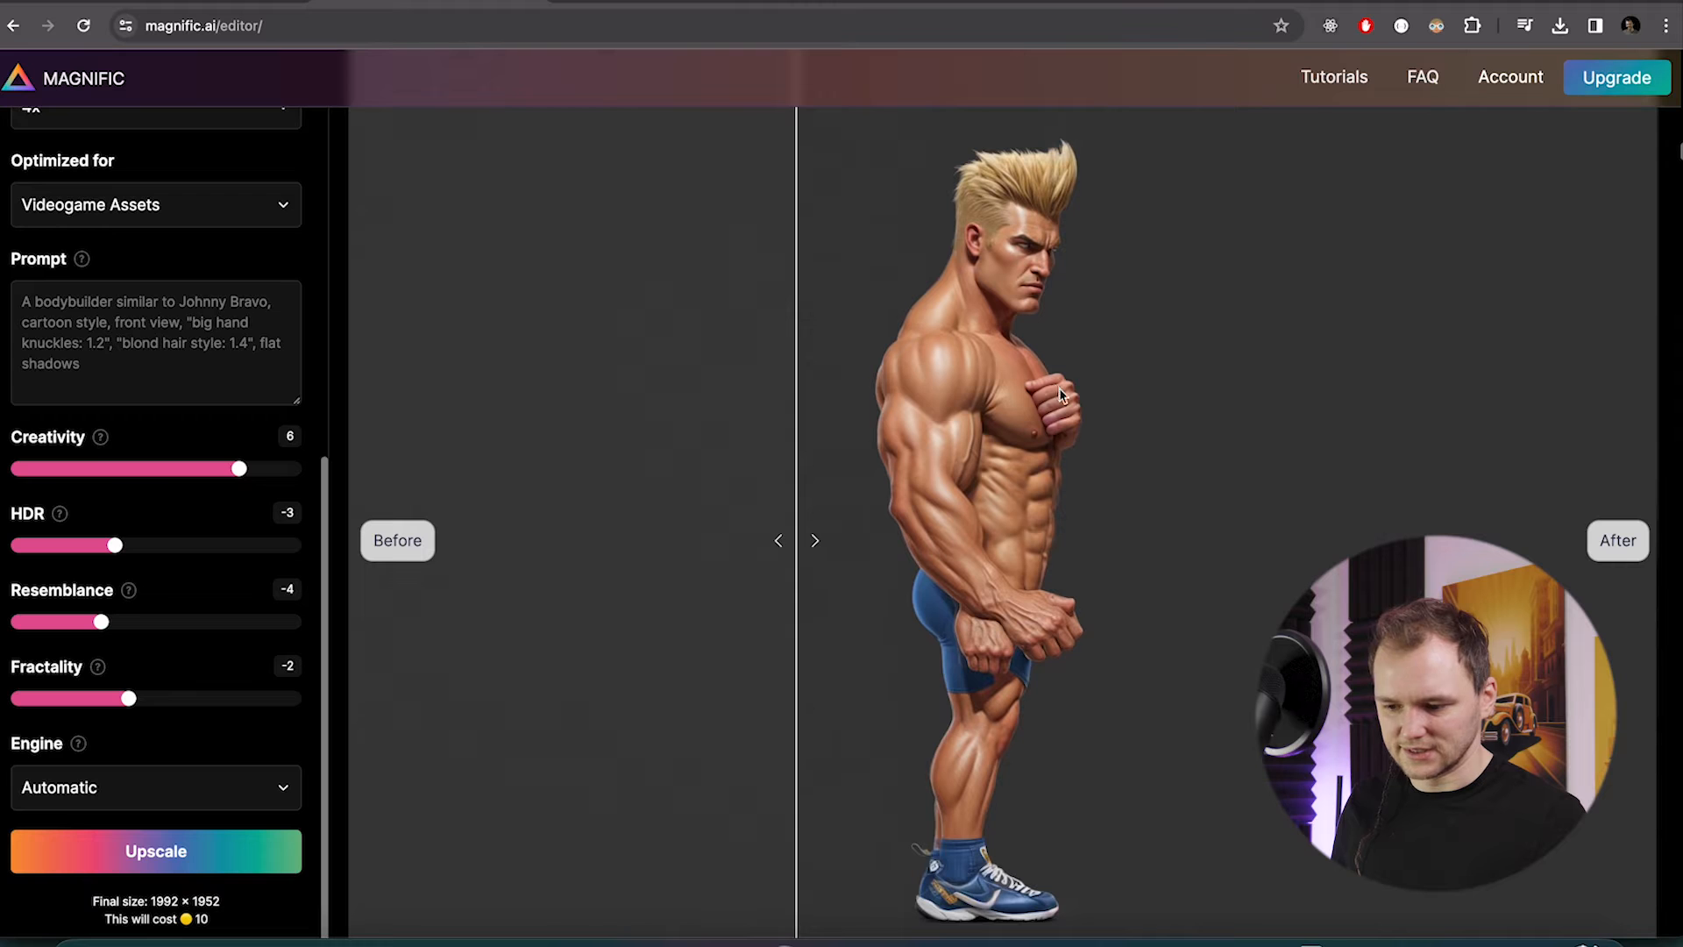
pyautogui.moveTo(817, 546); pyautogui.dragTo(658, 535)
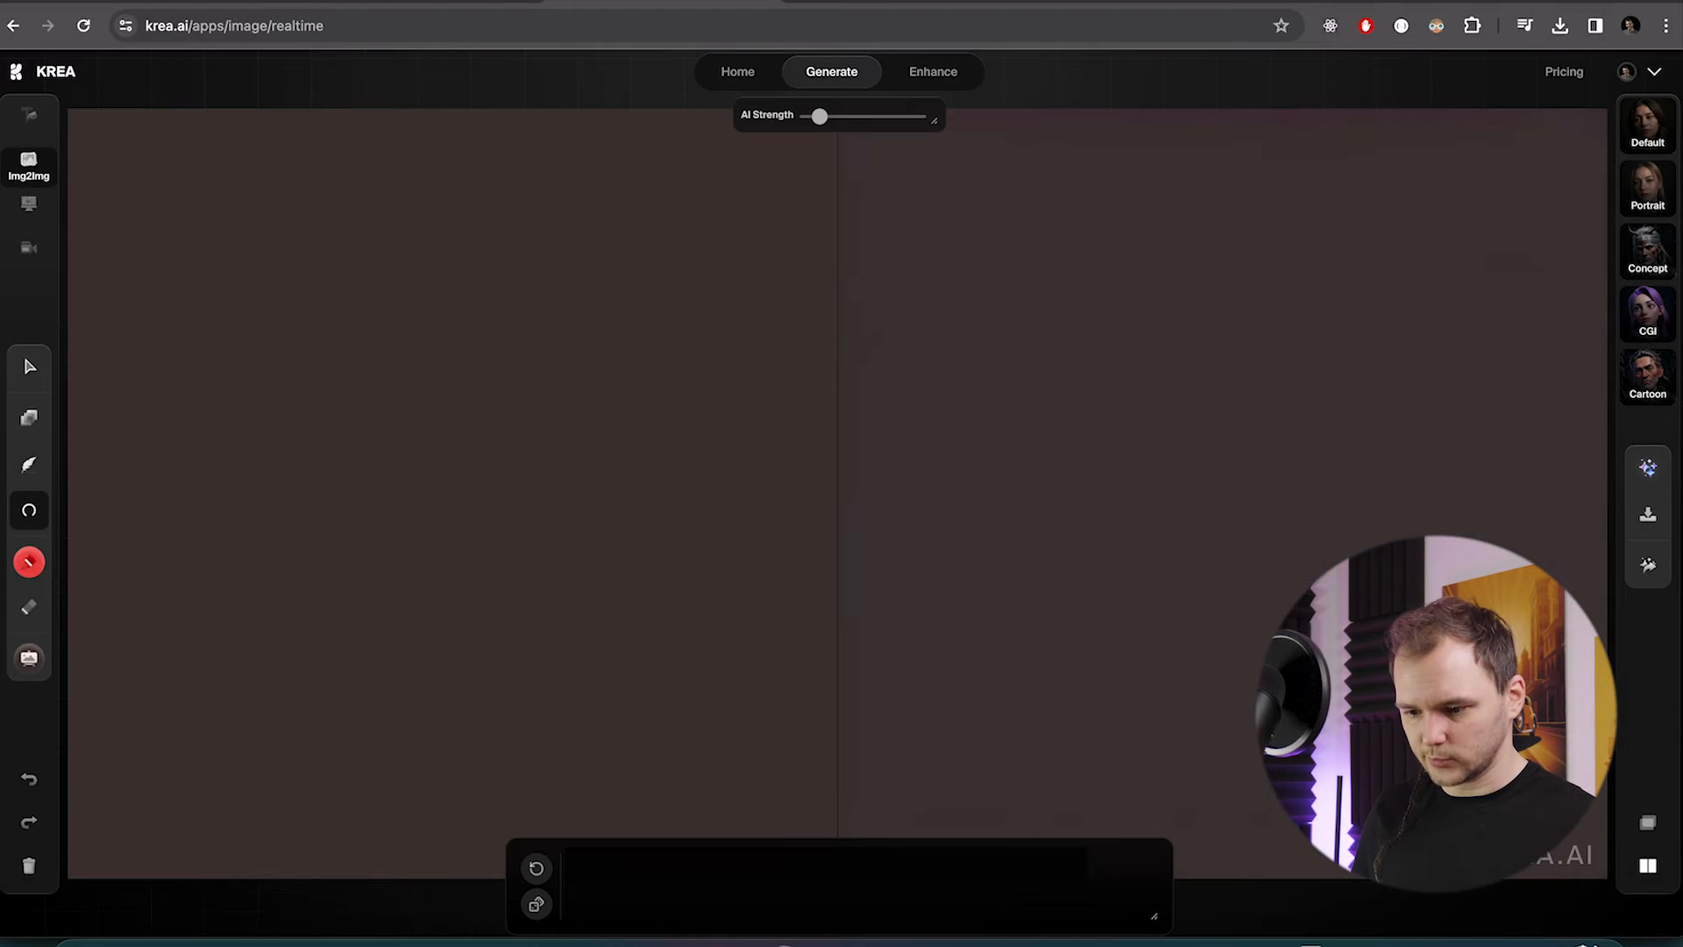
# - Switch to Krea's realtime image generator, place the front-view character screenshot on the canvas, and enlarge it to nearly fill the input area
pyautogui.moveTo(151, 192); pyautogui.dragTo(354, 411)
pyautogui.click(442, 327)
pyautogui.click(396, 349)
pyautogui.moveTo(440, 327); pyautogui.dragTo(759, 218)
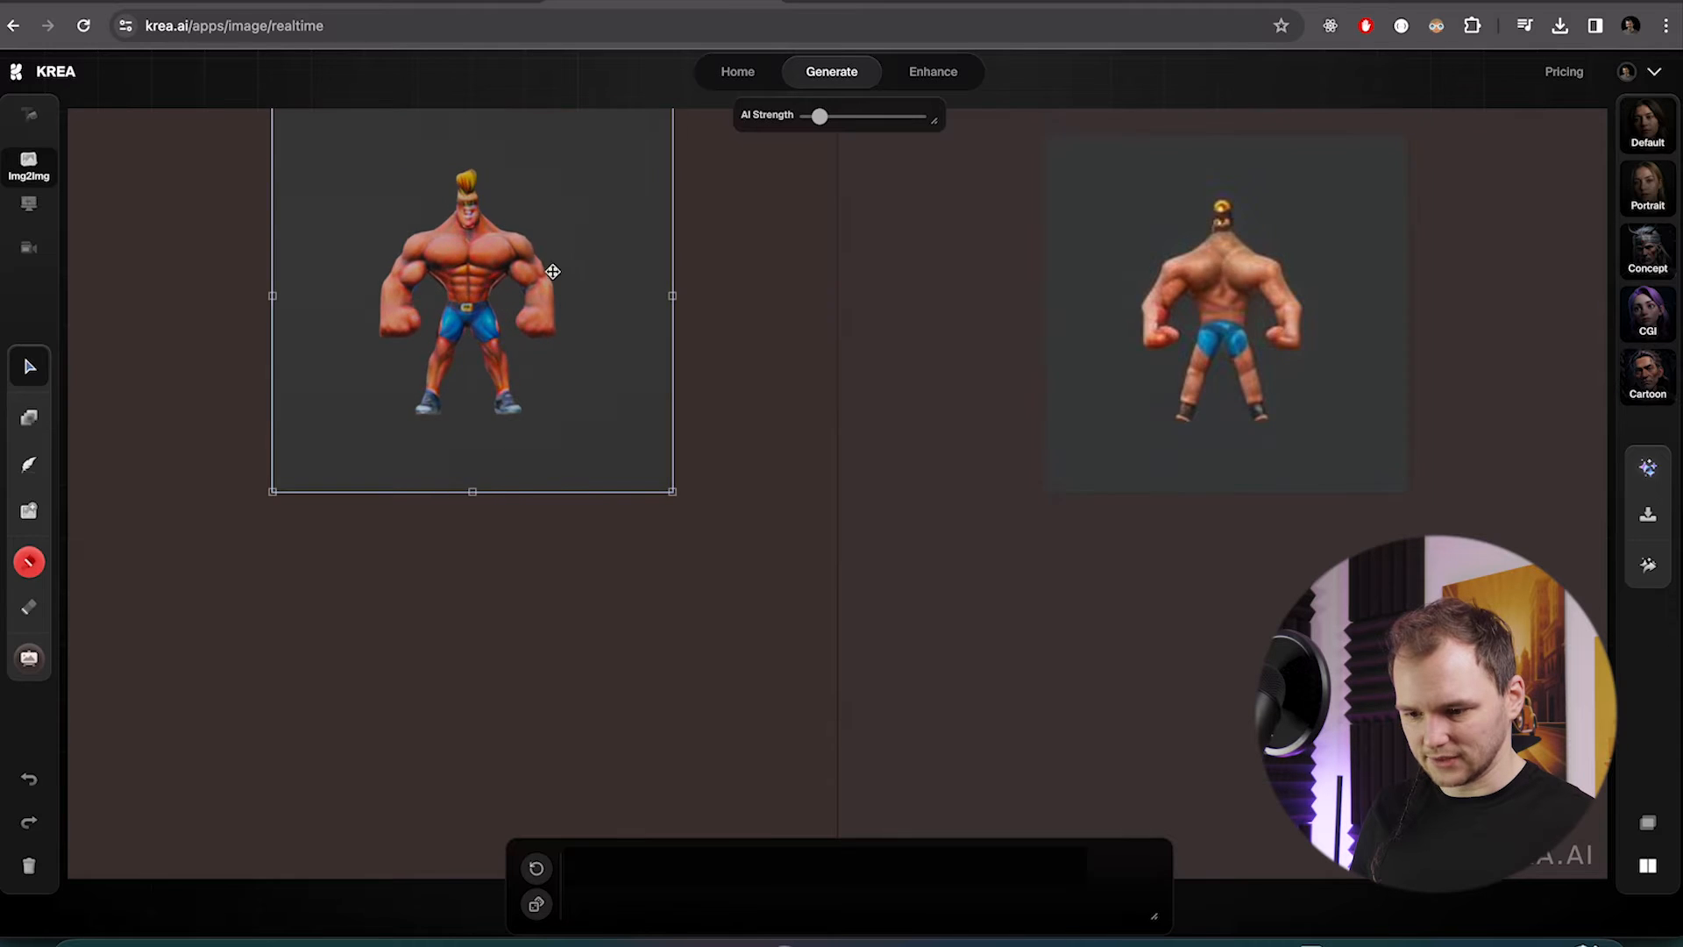
pyautogui.moveTo(552, 267); pyautogui.dragTo(435, 569)
pyautogui.moveTo(553, 405); pyautogui.dragTo(857, 248)
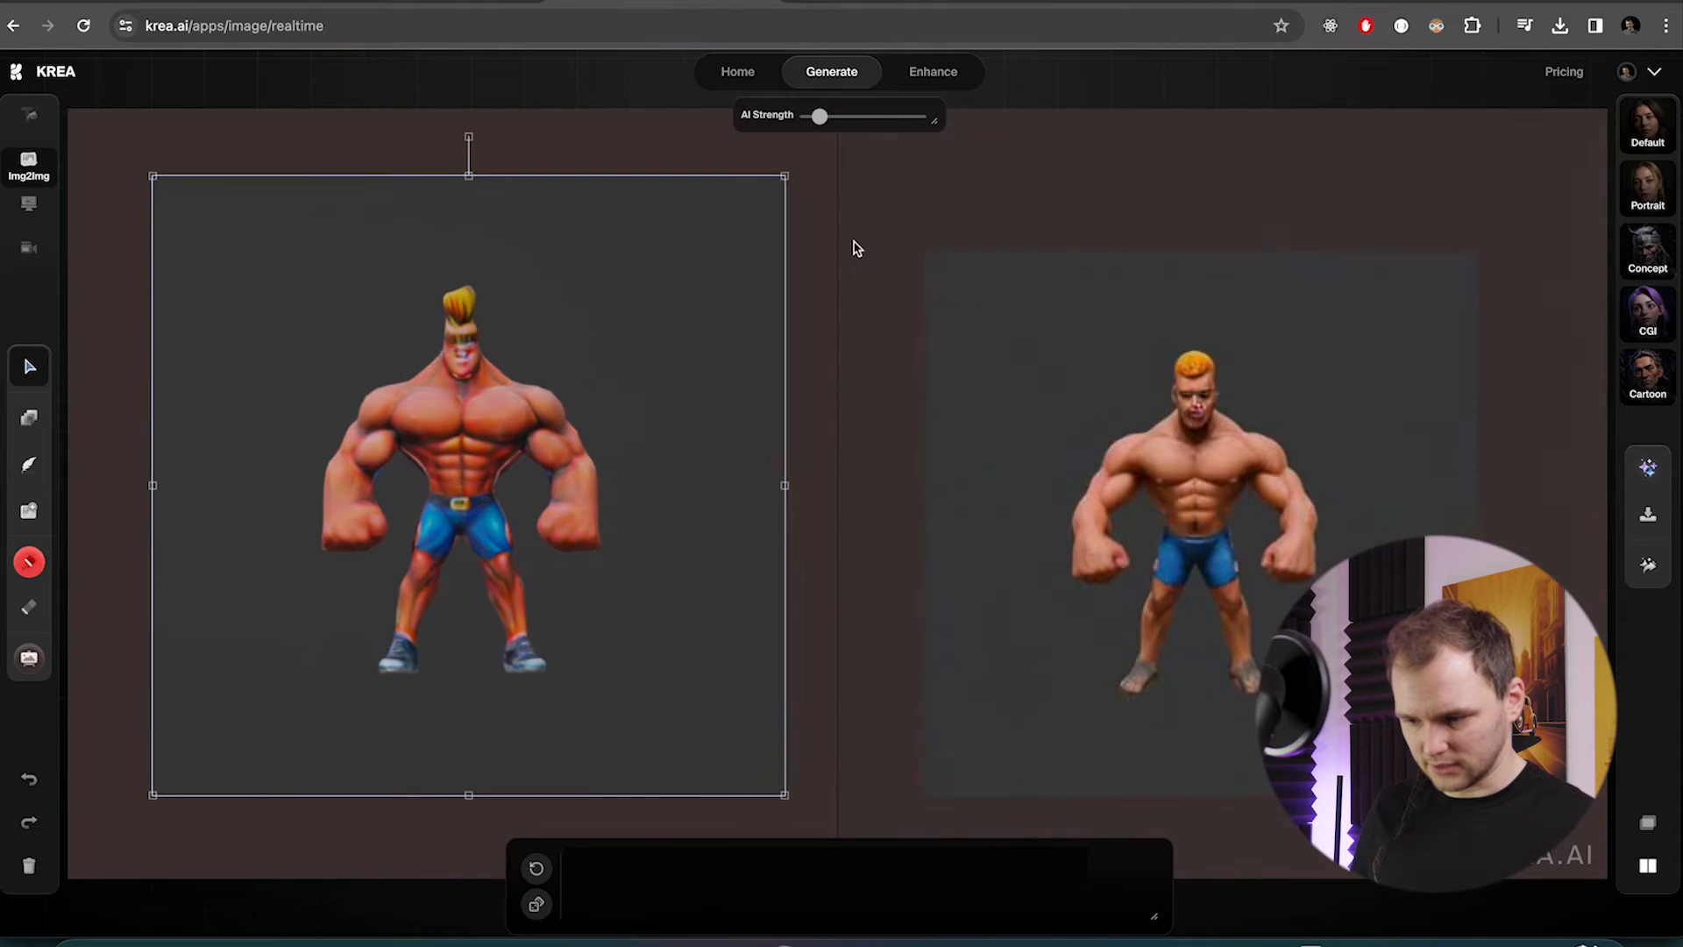
pyautogui.moveTo(576, 369); pyautogui.dragTo(559, 381)
pyautogui.moveTo(778, 183); pyautogui.dragTo(806, 154)
pyautogui.moveTo(759, 236); pyautogui.dragTo(752, 248)
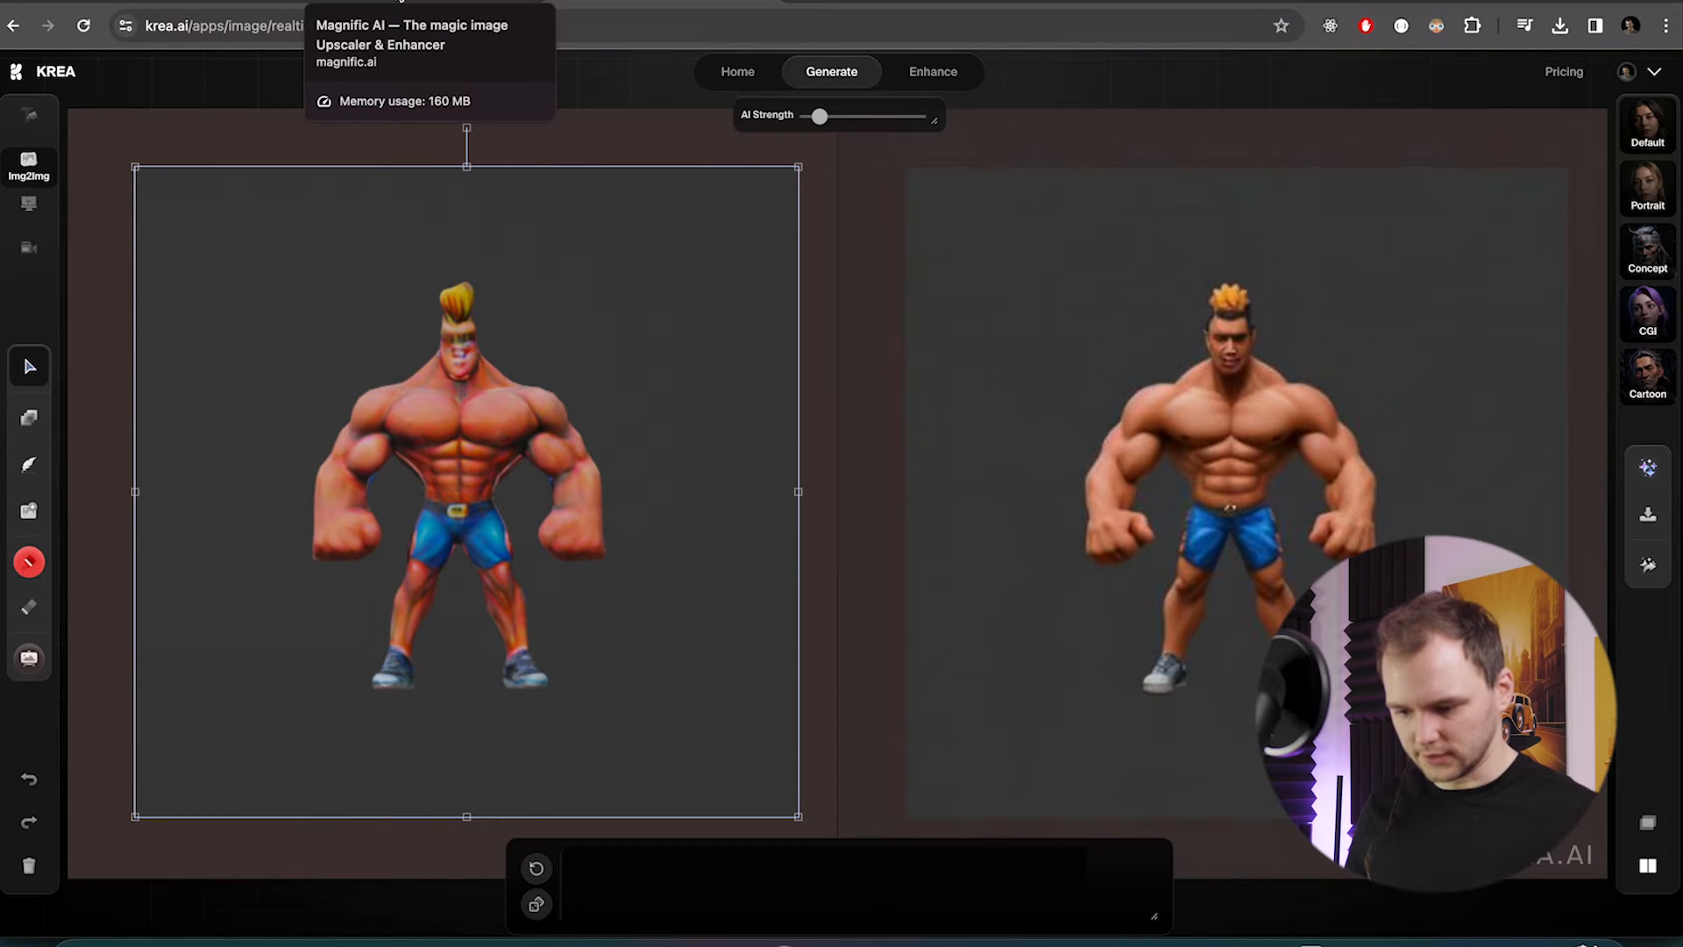
# - Reuse the start of the Magnific prompt in Krea: "A bodybuilder similar to Johnny Bravo, cartoon style, front view"
pyautogui.click(401, 3)
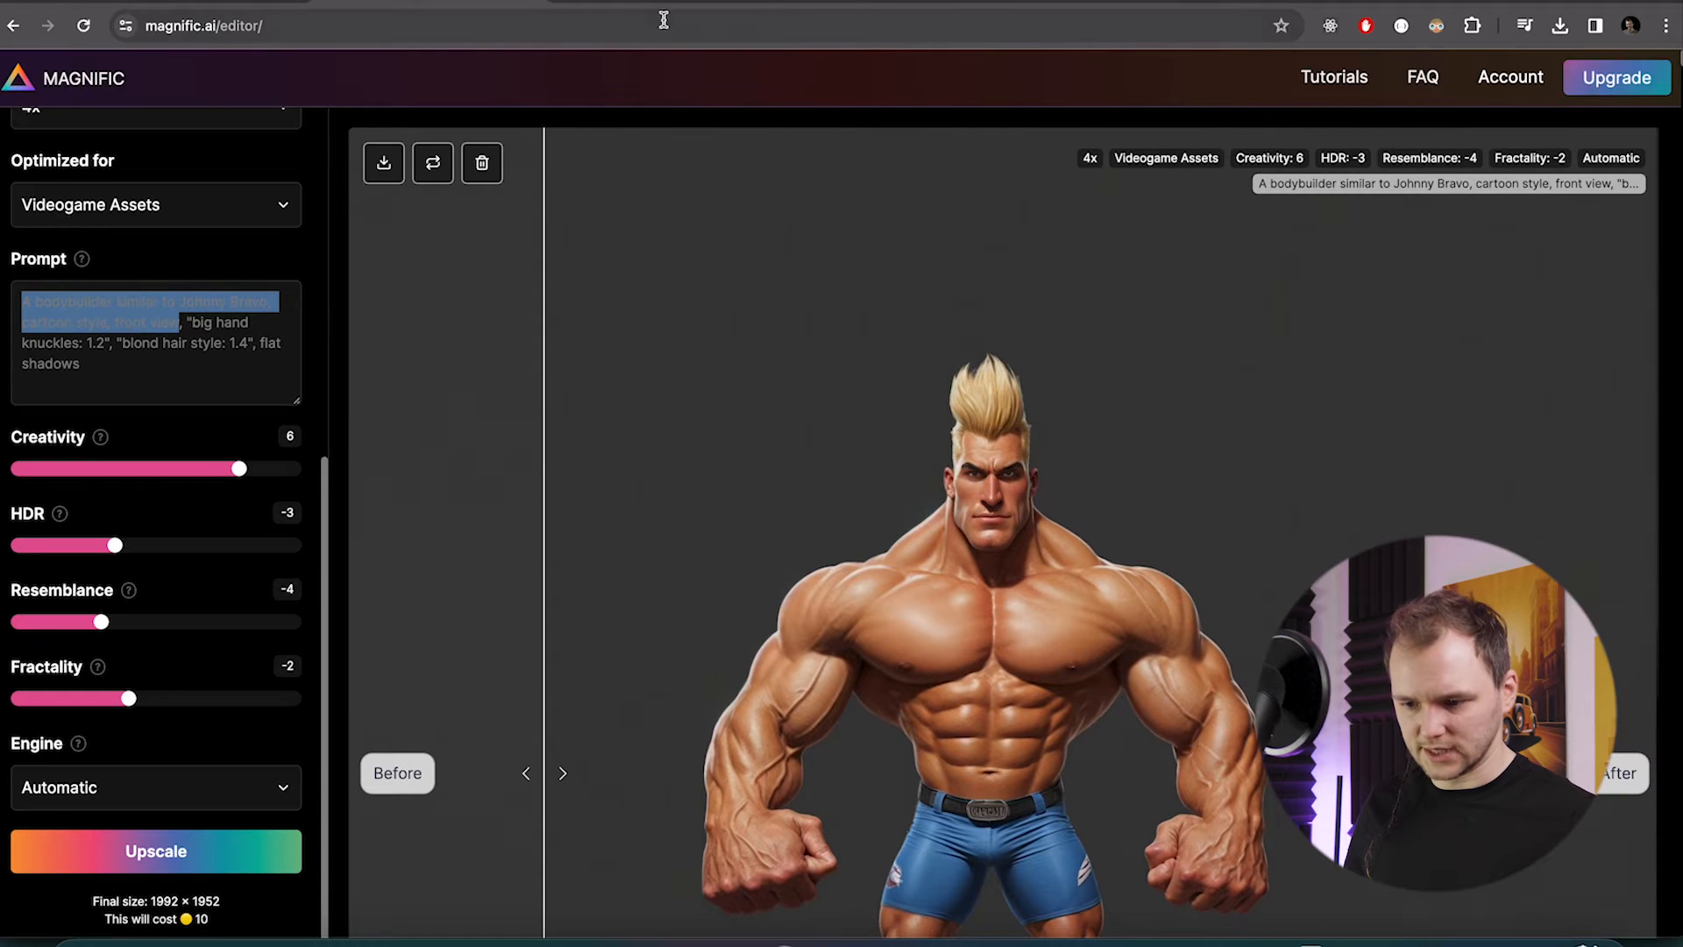
pyautogui.click(664, 5)
pyautogui.click(831, 880)
pyautogui.write('A bodybuilder similar to Johnny Bravo, cartoon style, front view')
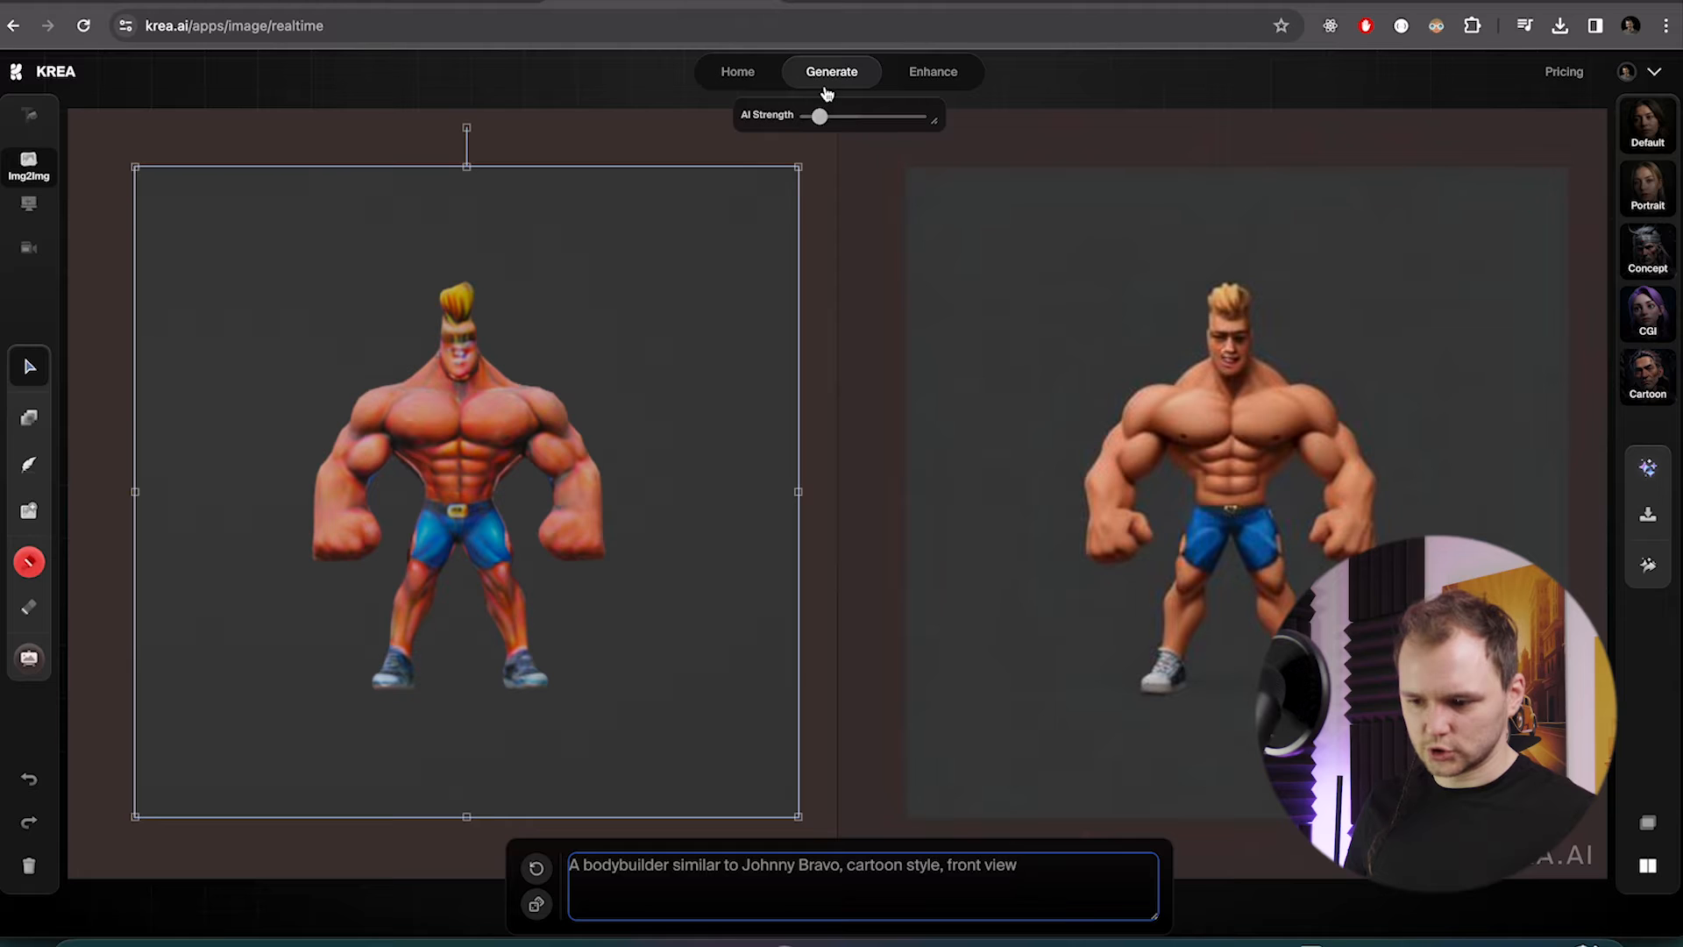
# - Try AI Strength values of 0.15, 0.17, 0.87 and 0.39 and compare the generated characters
pyautogui.moveTo(820, 118)
pyautogui.mouseDown()
pyautogui.moveTo(867, 123)
pyautogui.moveTo(821, 121)
pyautogui.mouseUp()
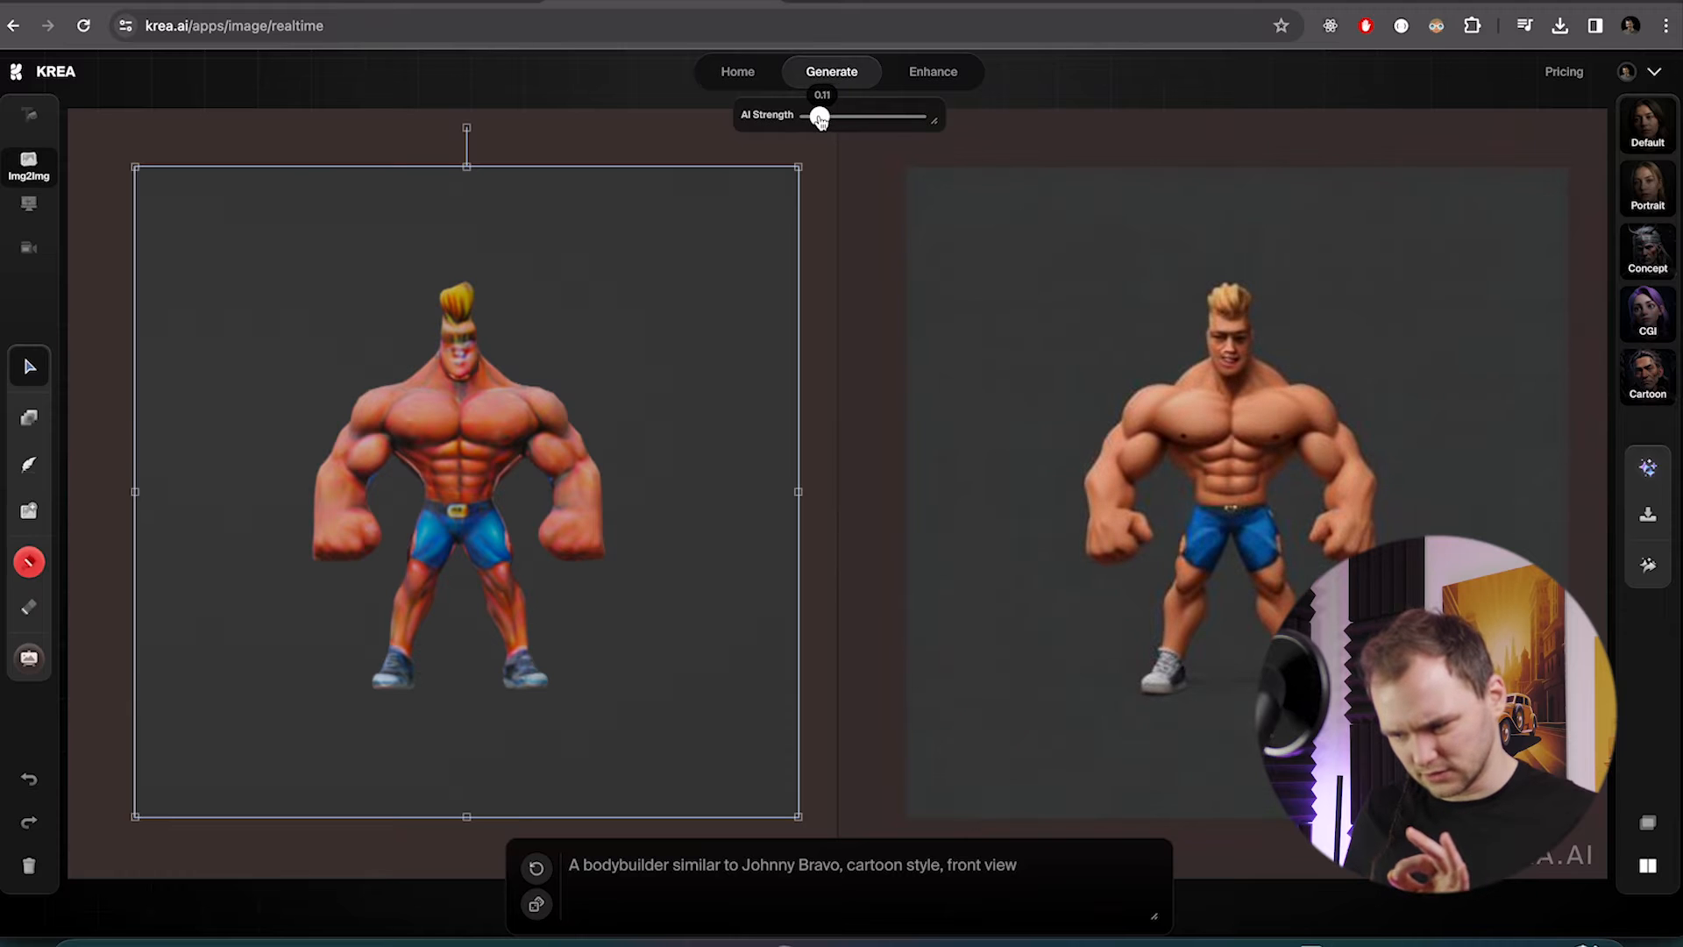
pyautogui.moveTo(823, 121); pyautogui.dragTo(827, 121)
pyautogui.moveTo(1284, 517); pyautogui.dragTo(1305, 470)
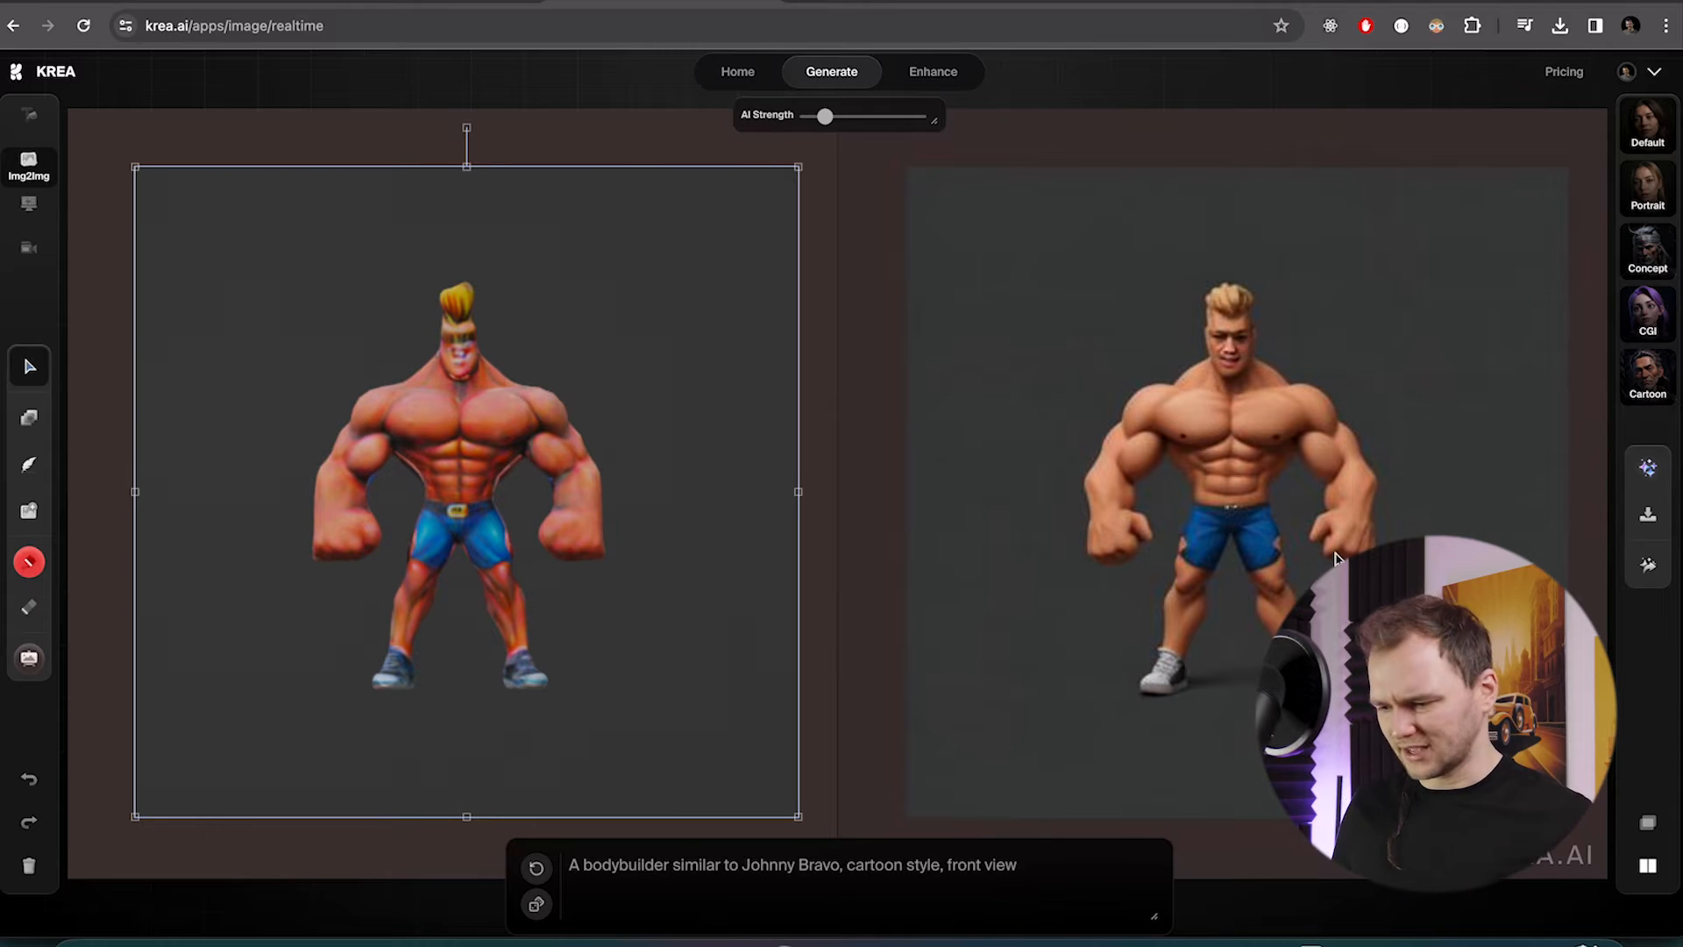
pyautogui.moveTo(827, 123)
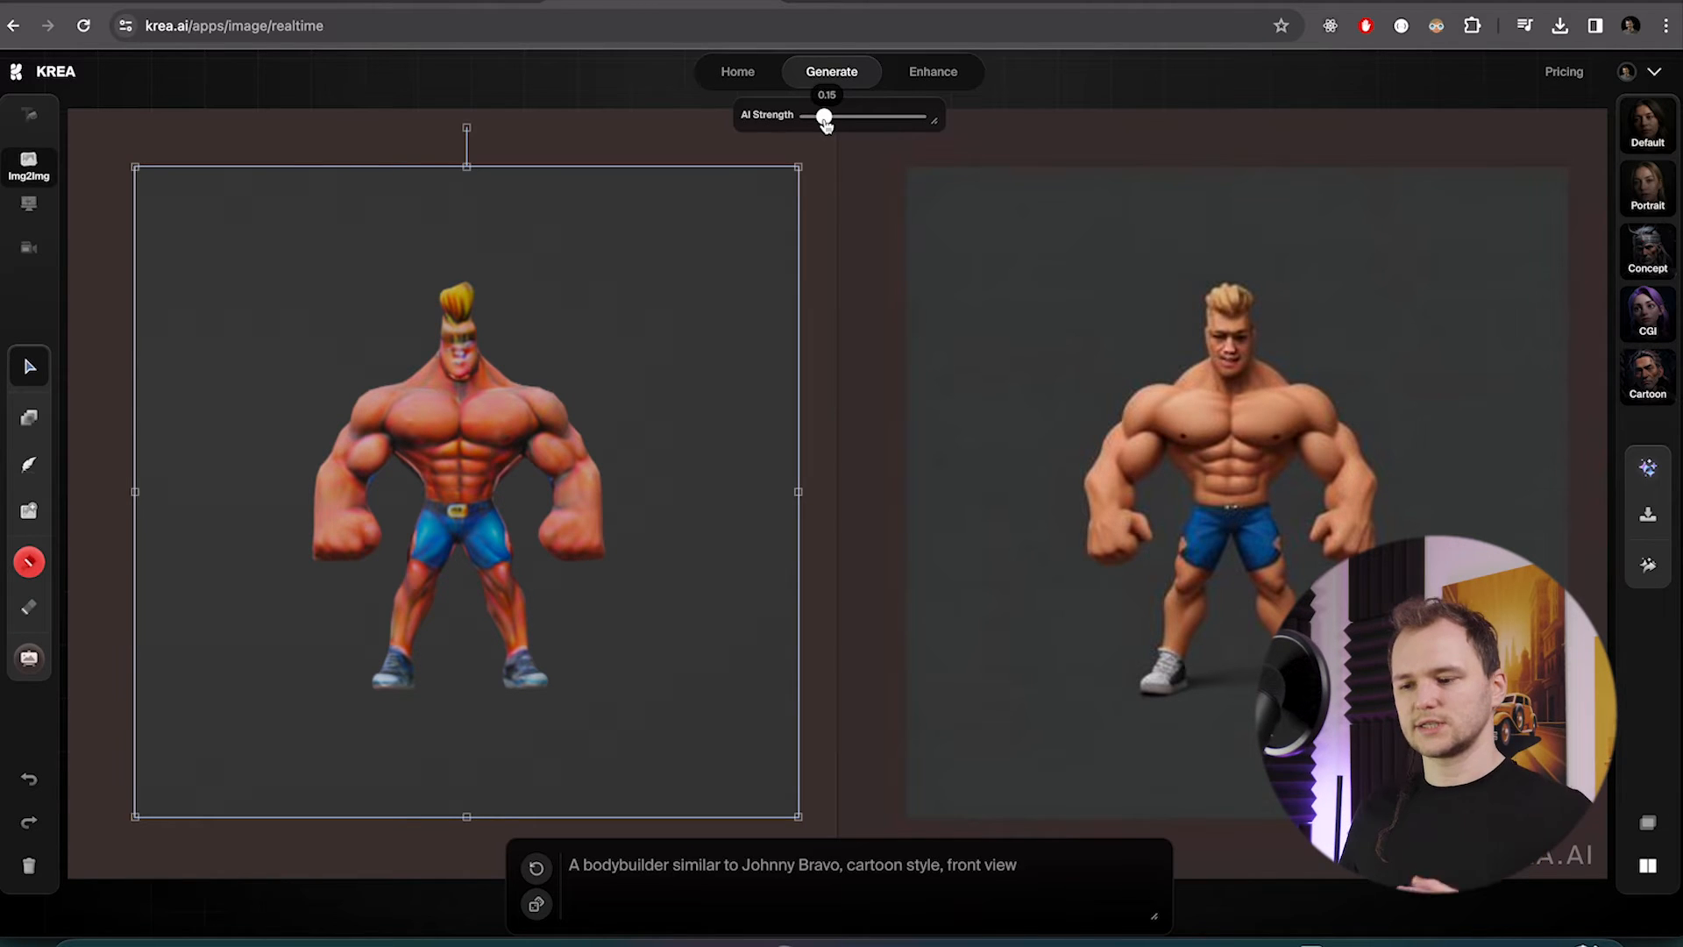
pyautogui.moveTo(823, 119); pyautogui.dragTo(828, 119)
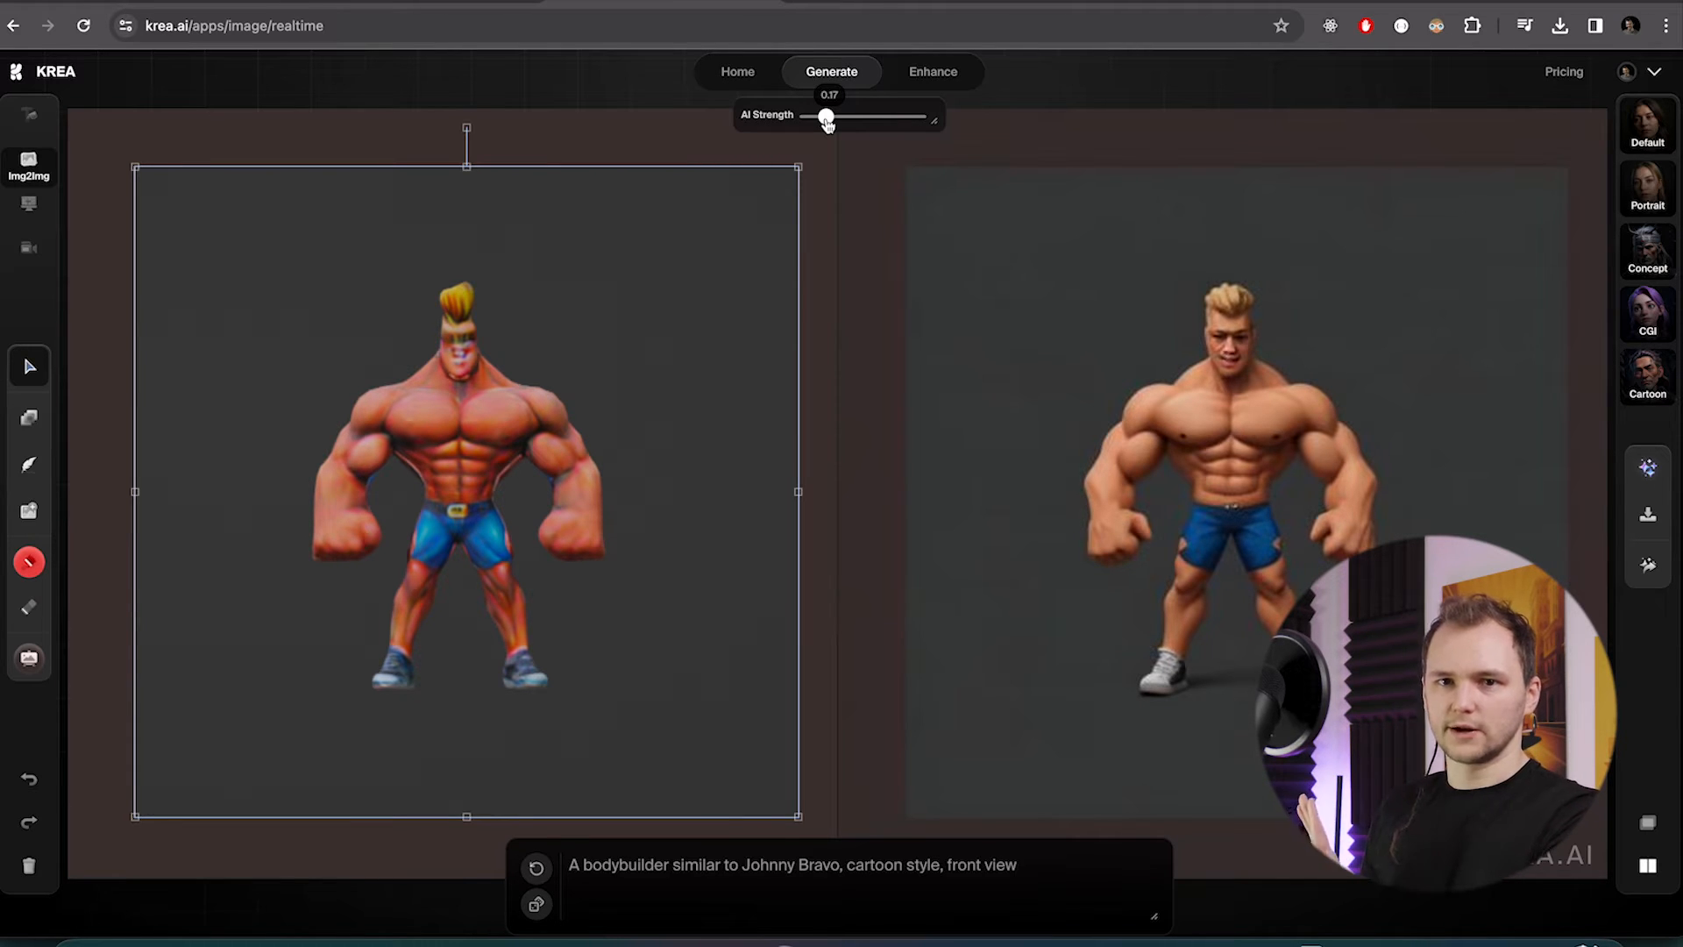
pyautogui.moveTo(827, 119); pyautogui.dragTo(905, 116)
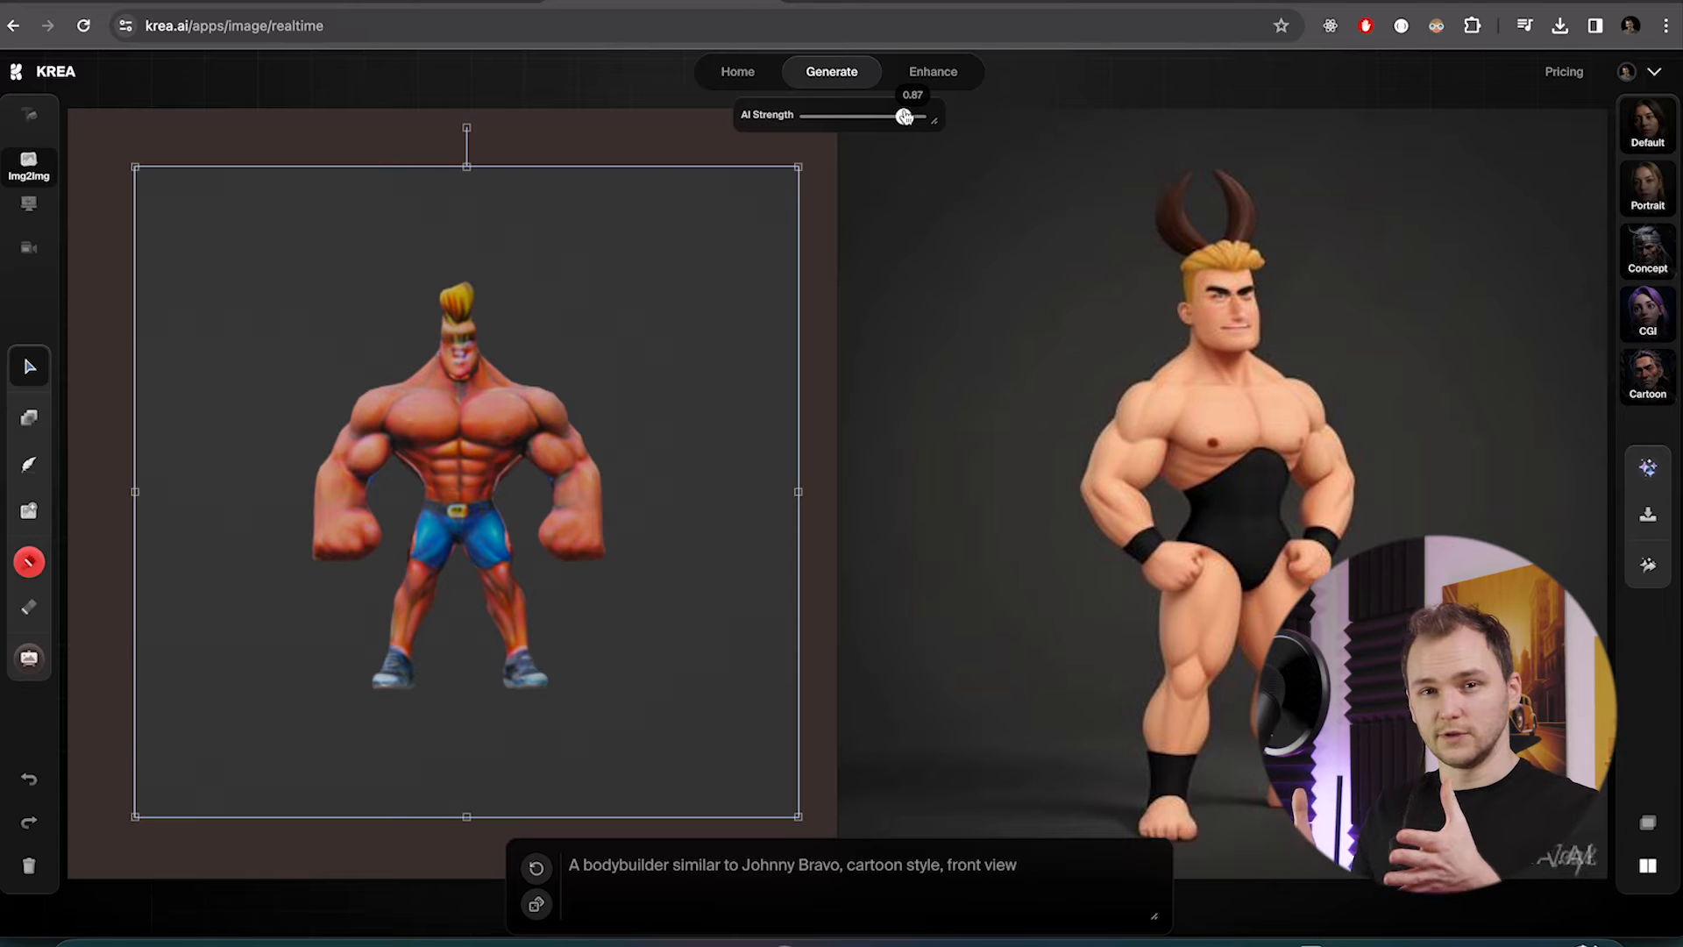
pyautogui.moveTo(905, 117); pyautogui.dragTo(852, 123)
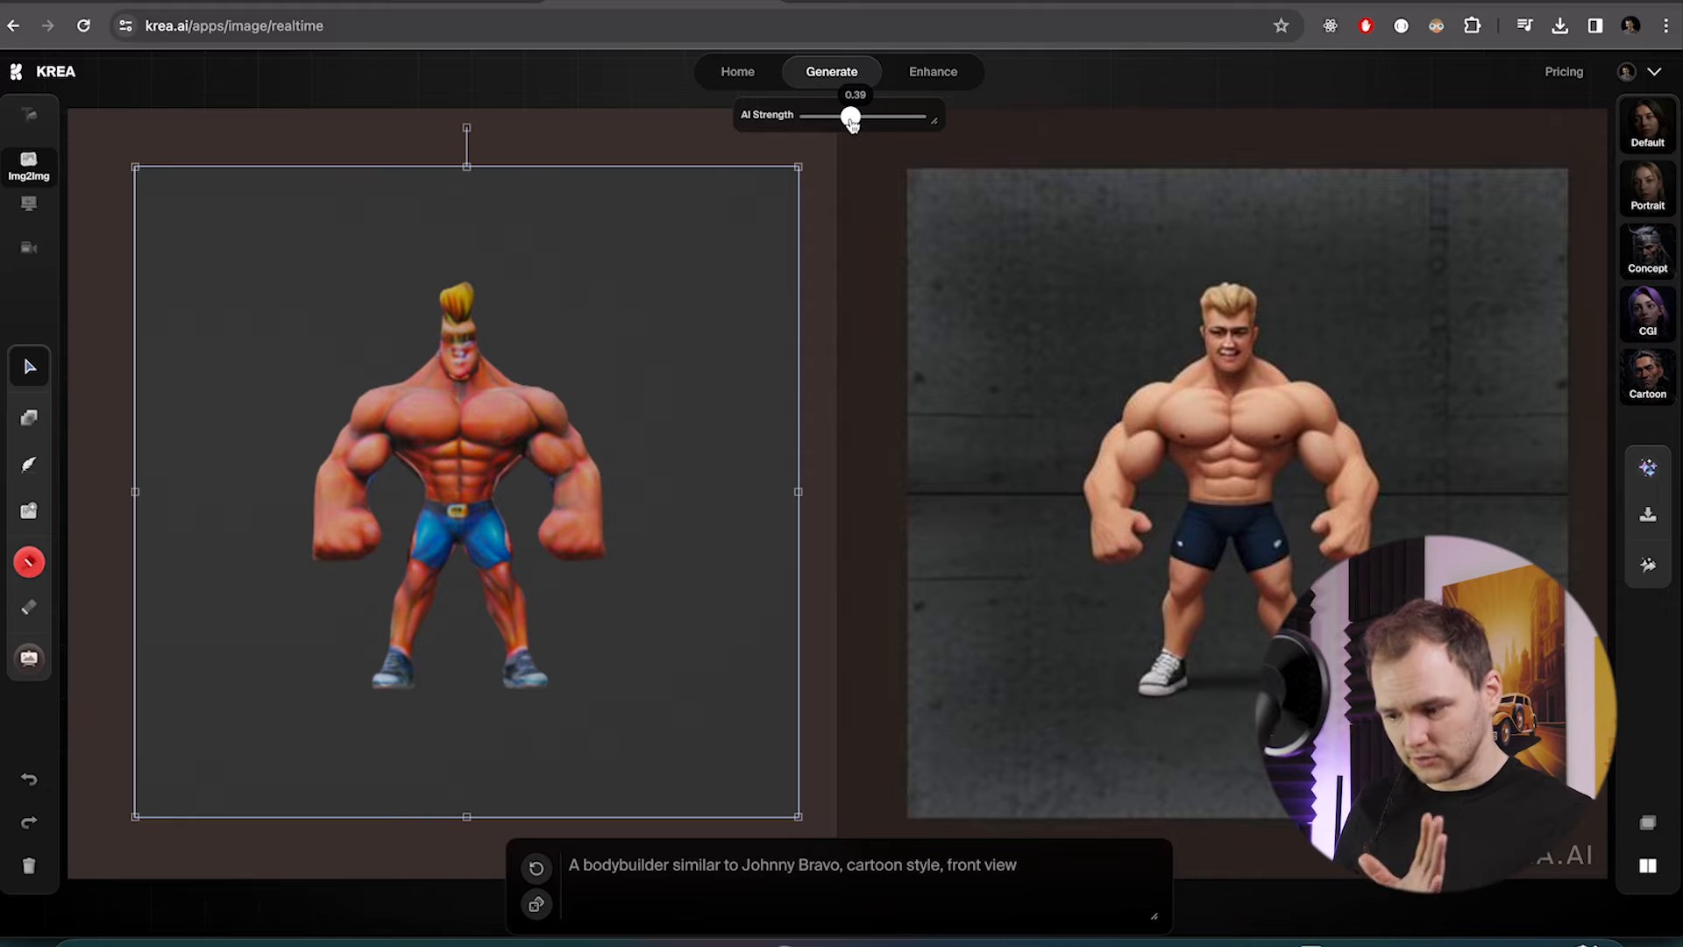
pyautogui.moveTo(847, 126); pyautogui.dragTo(843, 126)
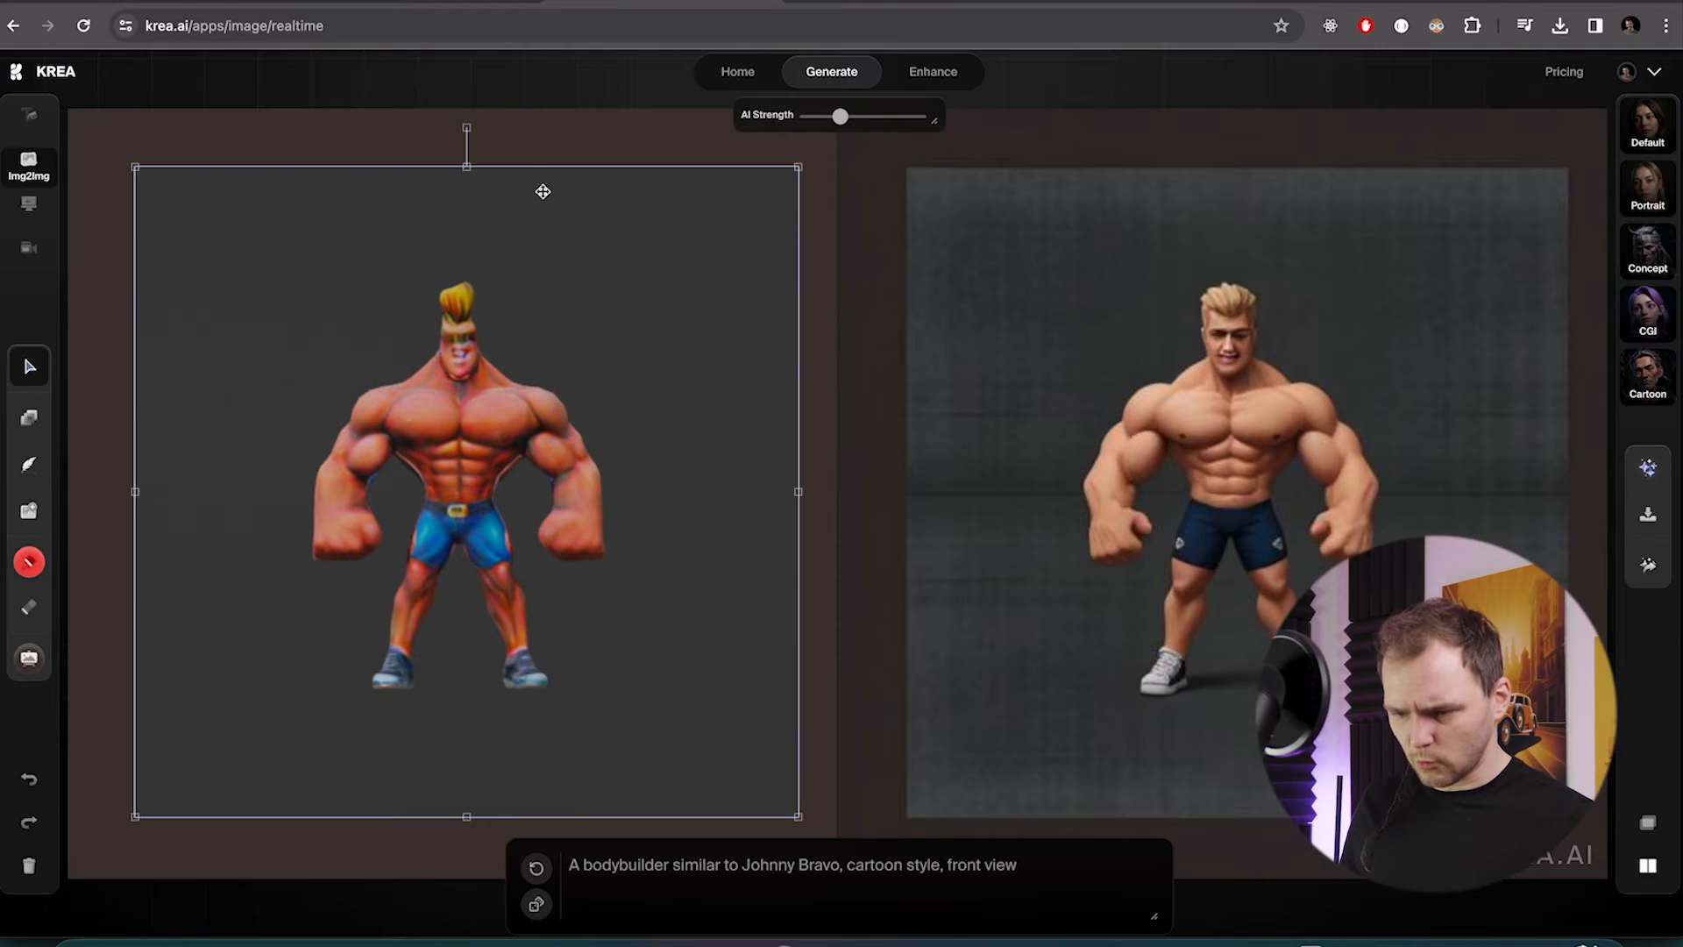
# - Quick-enhance the generated character at a low AI Strength and download the image
pyautogui.moveTo(840, 116); pyautogui.dragTo(822, 116)
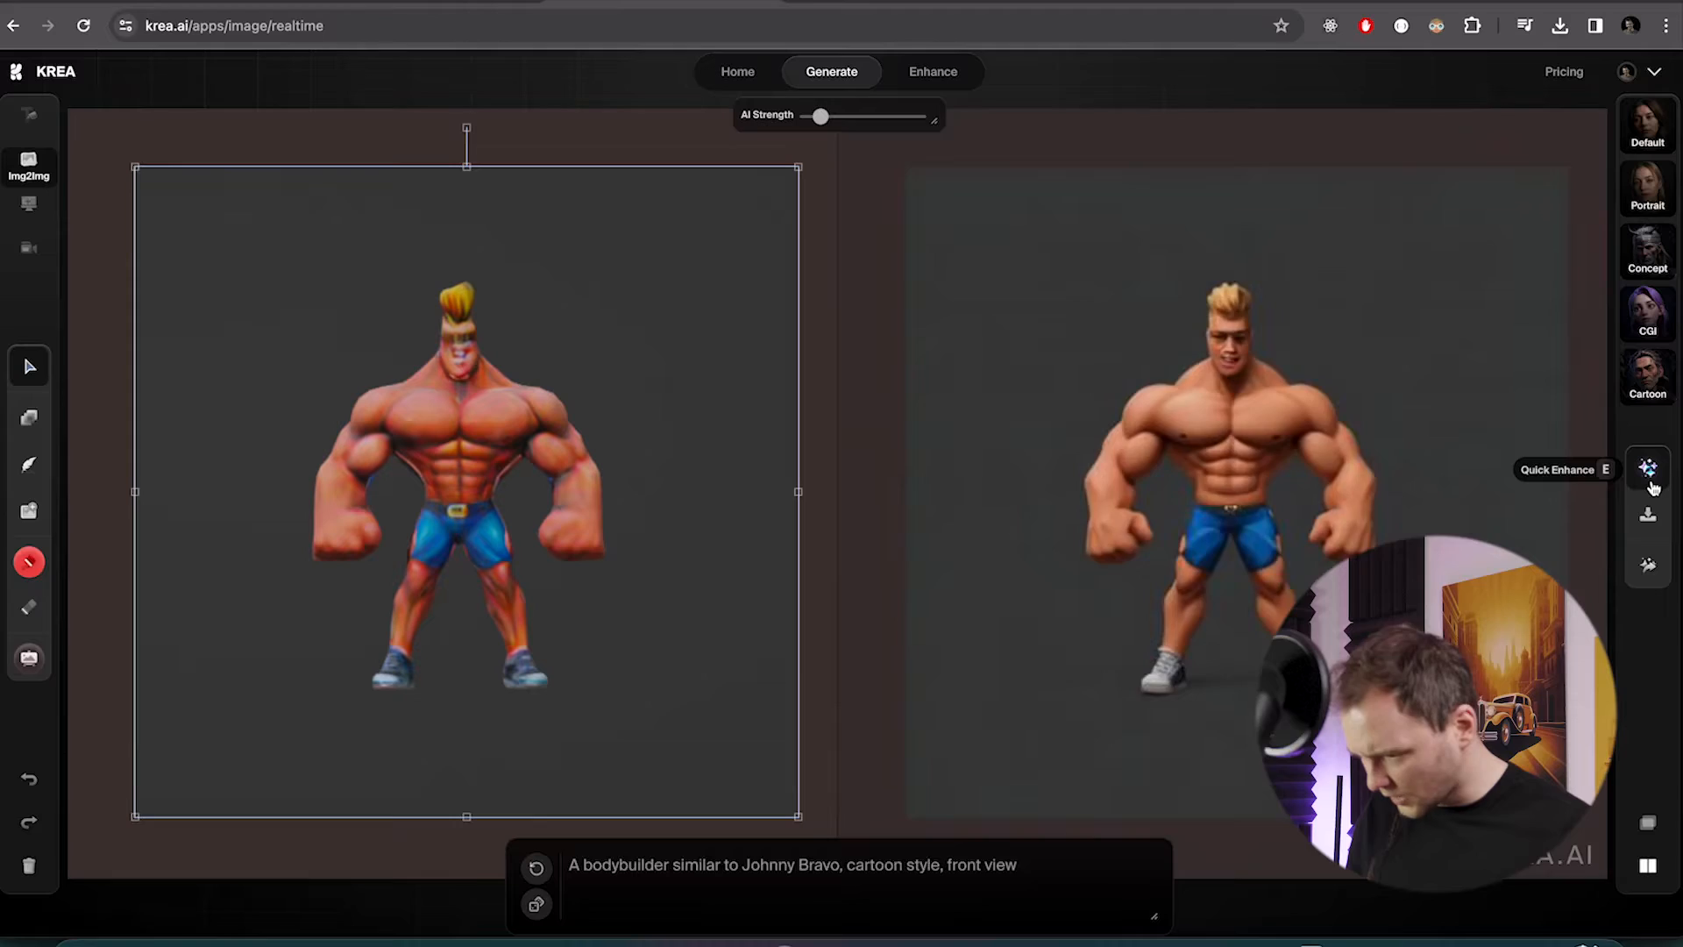
pyautogui.click(1649, 469)
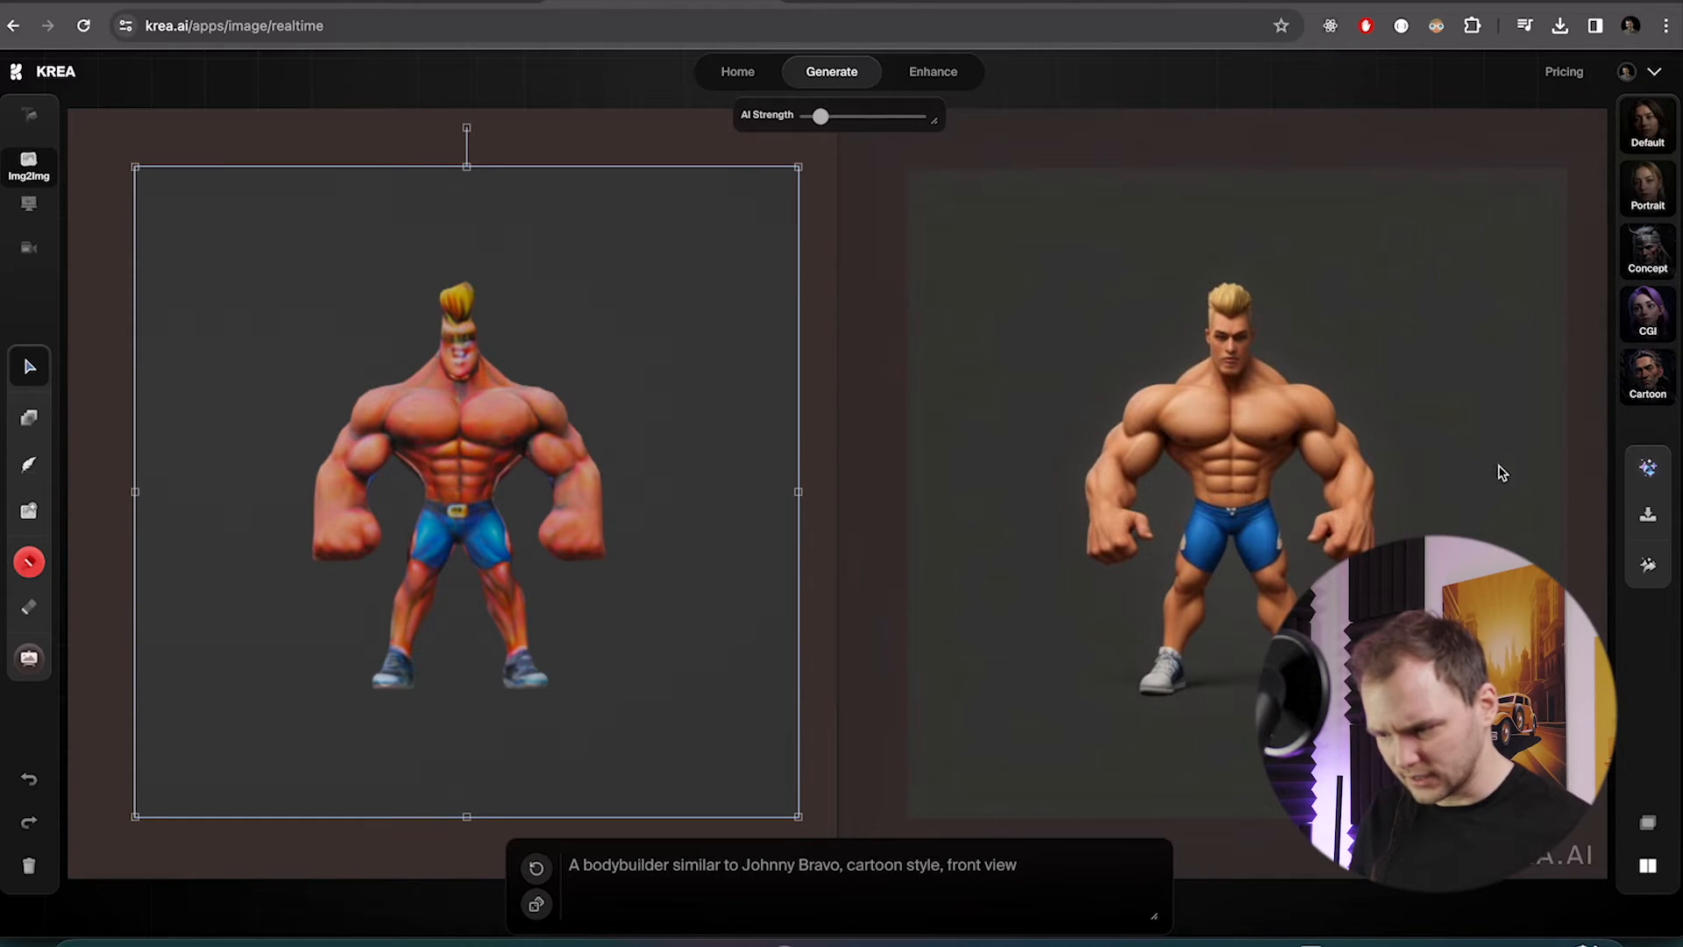
pyautogui.click(1663, 525)
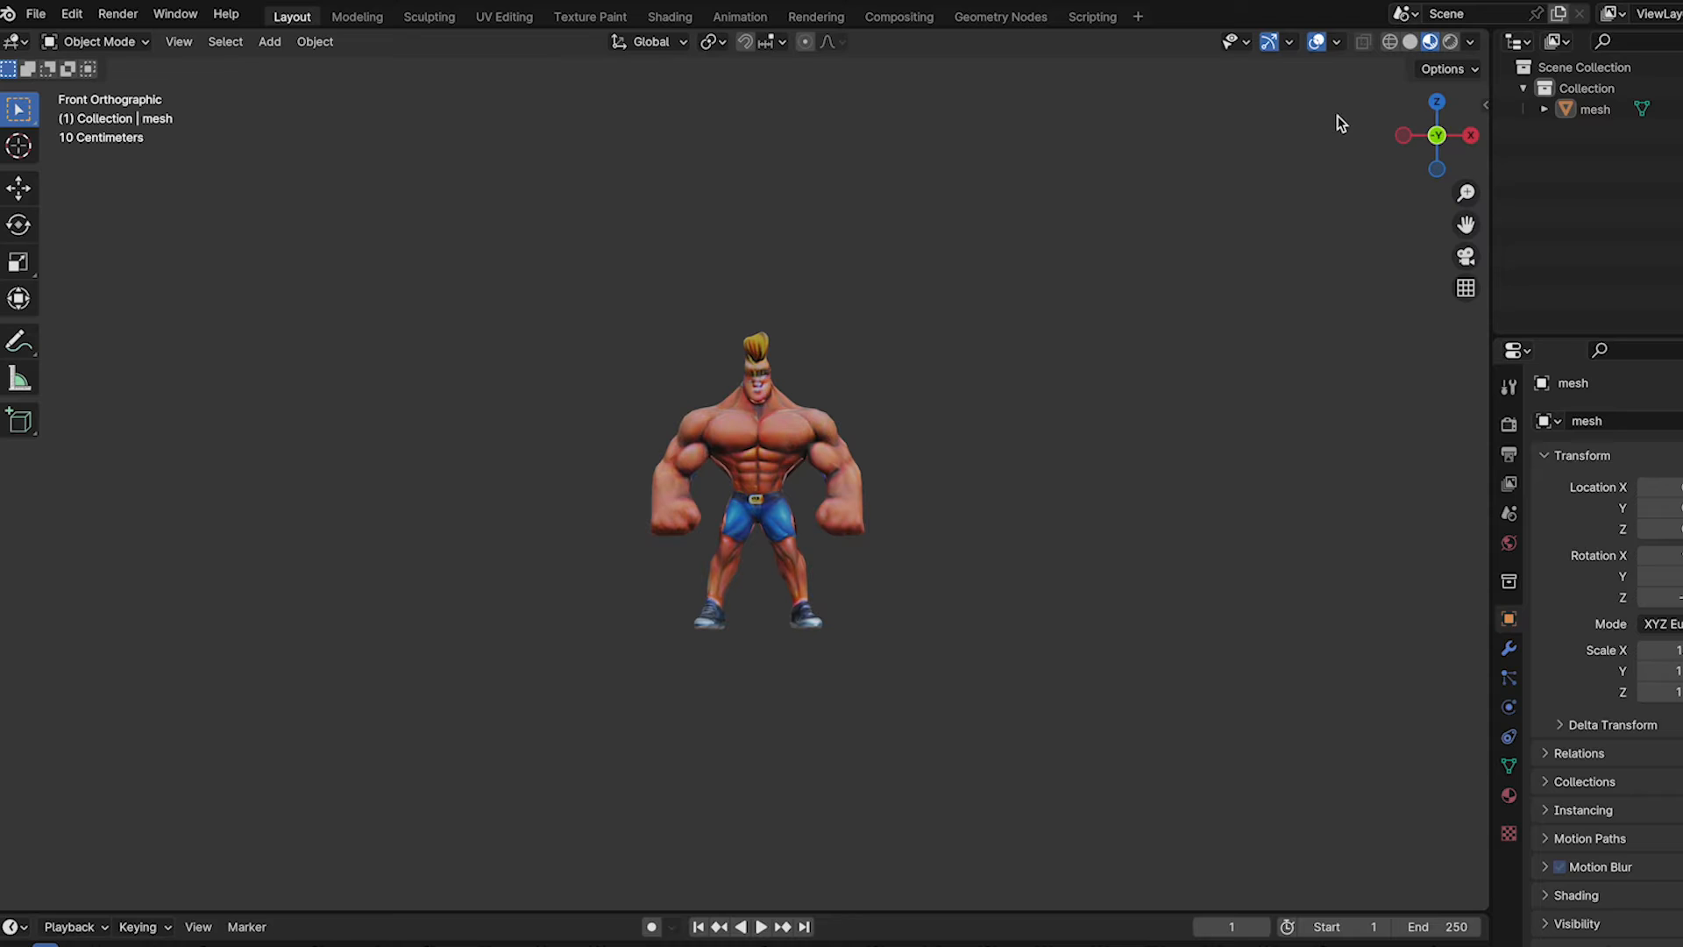
# - Switch to Blender and turn on the viewport overlays for the grid, 3D cursor and selection outline
pyautogui.click(1336, 41)
pyautogui.click(1207, 143)
pyautogui.click(1348, 190)
pyautogui.click(1349, 340)
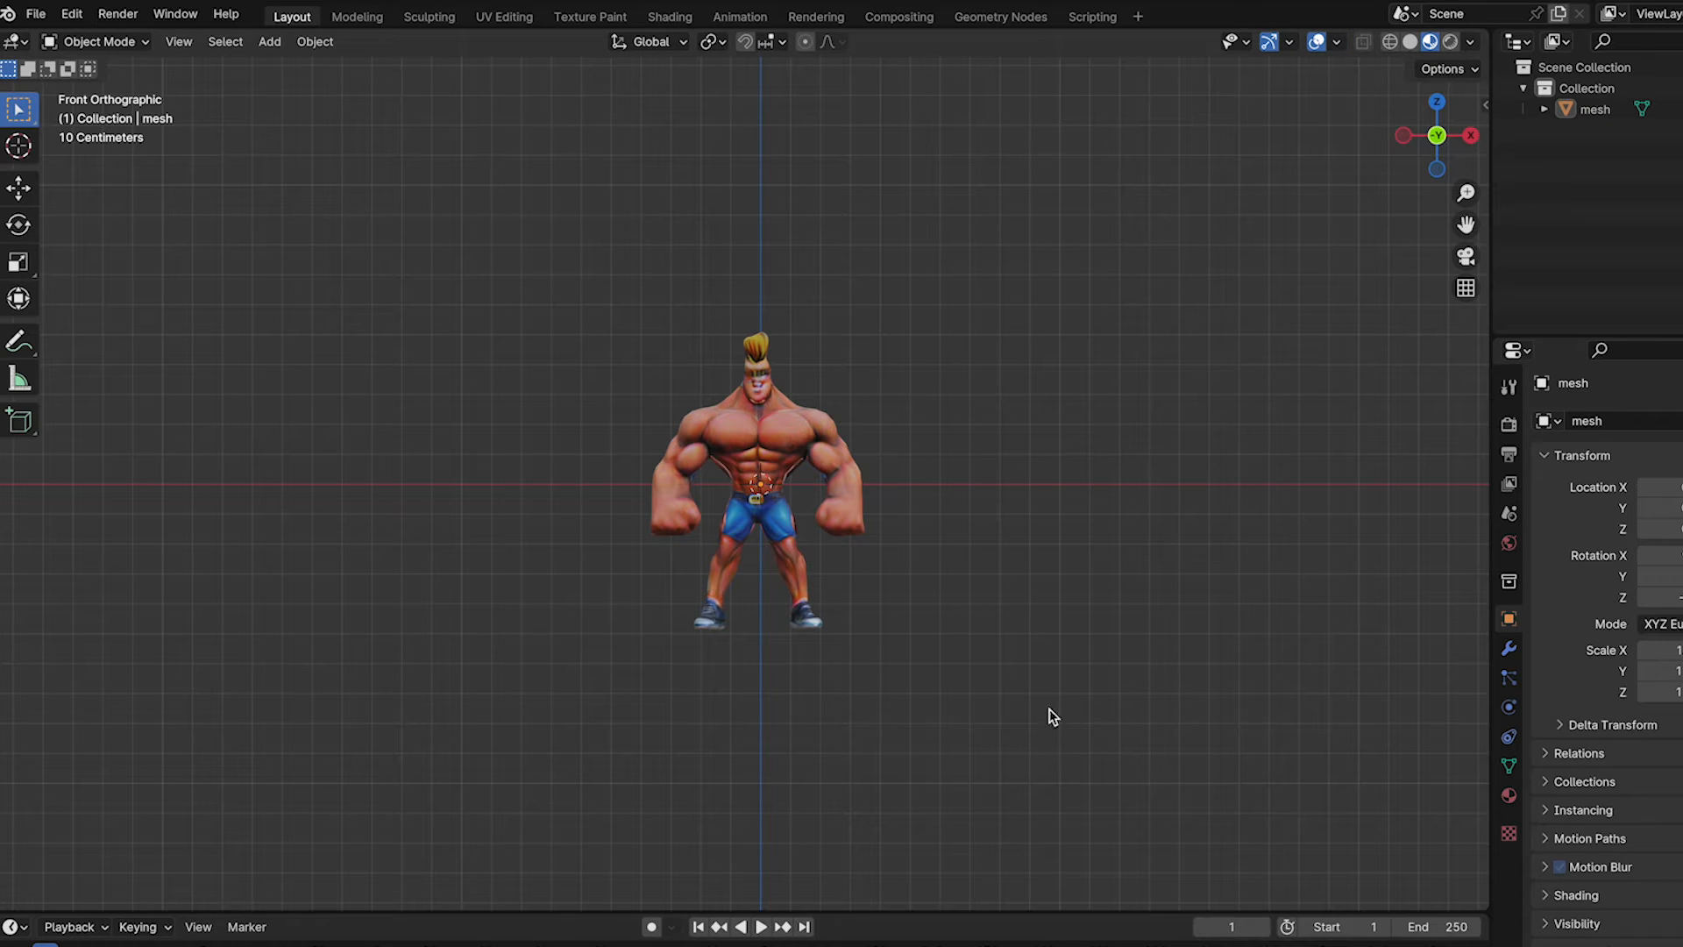
# - Move the character mesh slightly along the X axis to centre its body on the vertical axis line
pyautogui.scroll(5, 993, 626)
pyautogui.click(738, 312)
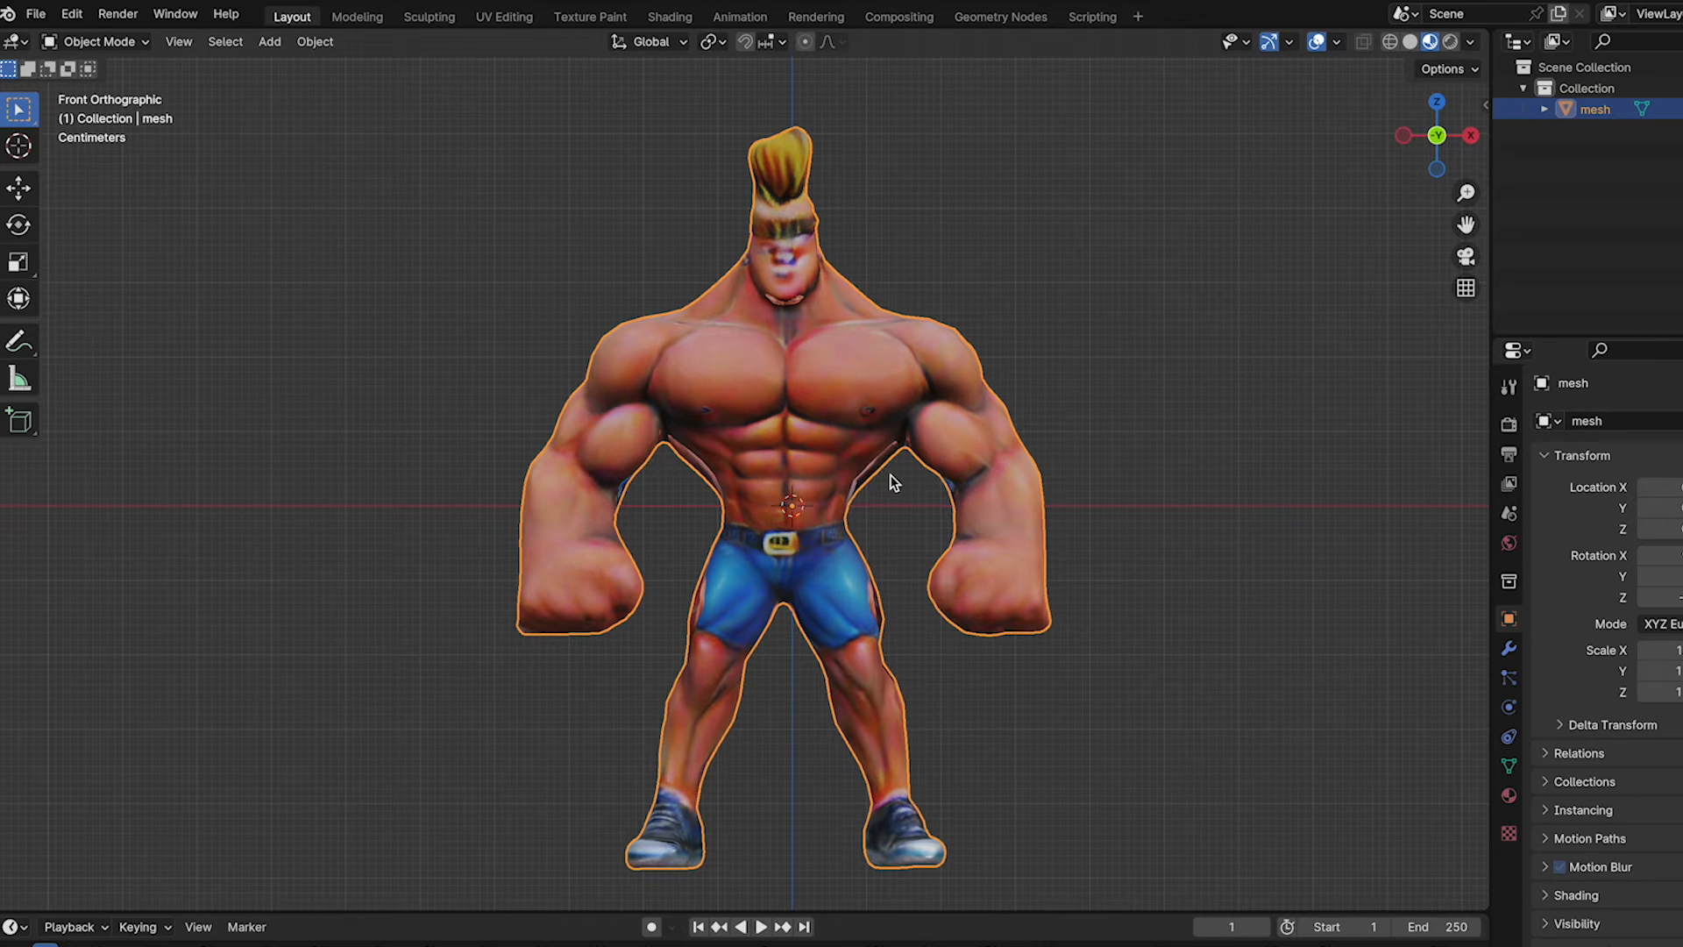
pyautogui.click(19, 187)
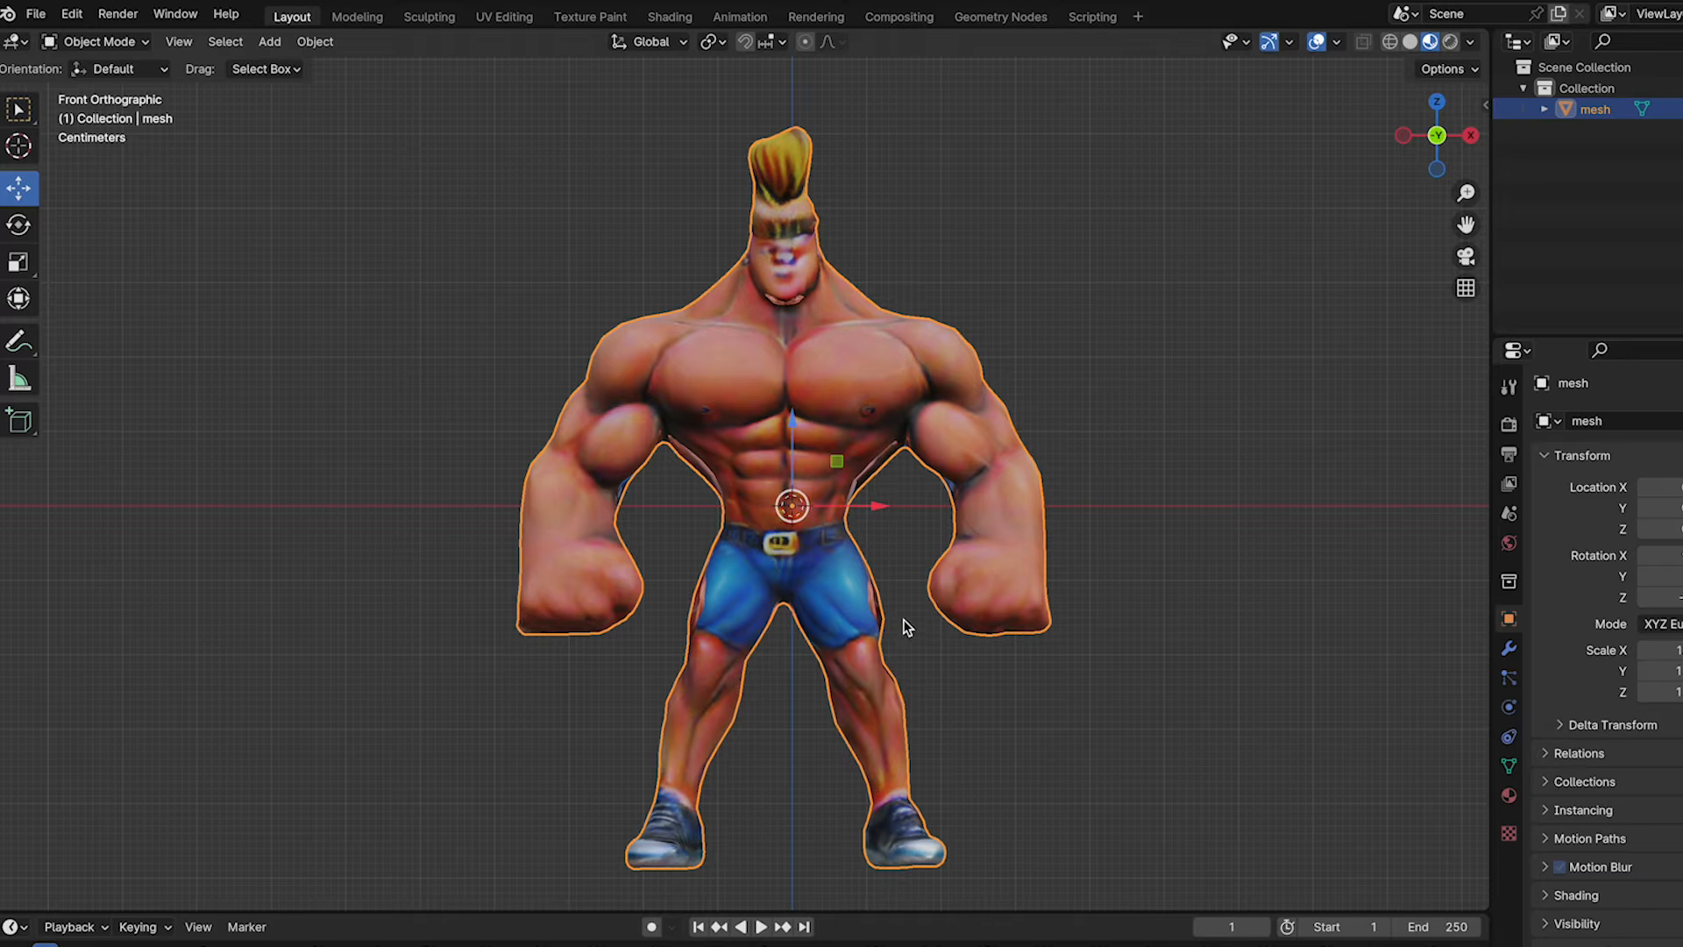
pyautogui.scroll(3, 805, 653)
pyautogui.keyDown('shift'); pyautogui.moveTo(887, 650); pyautogui.dragTo(866, 412, button='middle'); pyautogui.keyUp('shift')
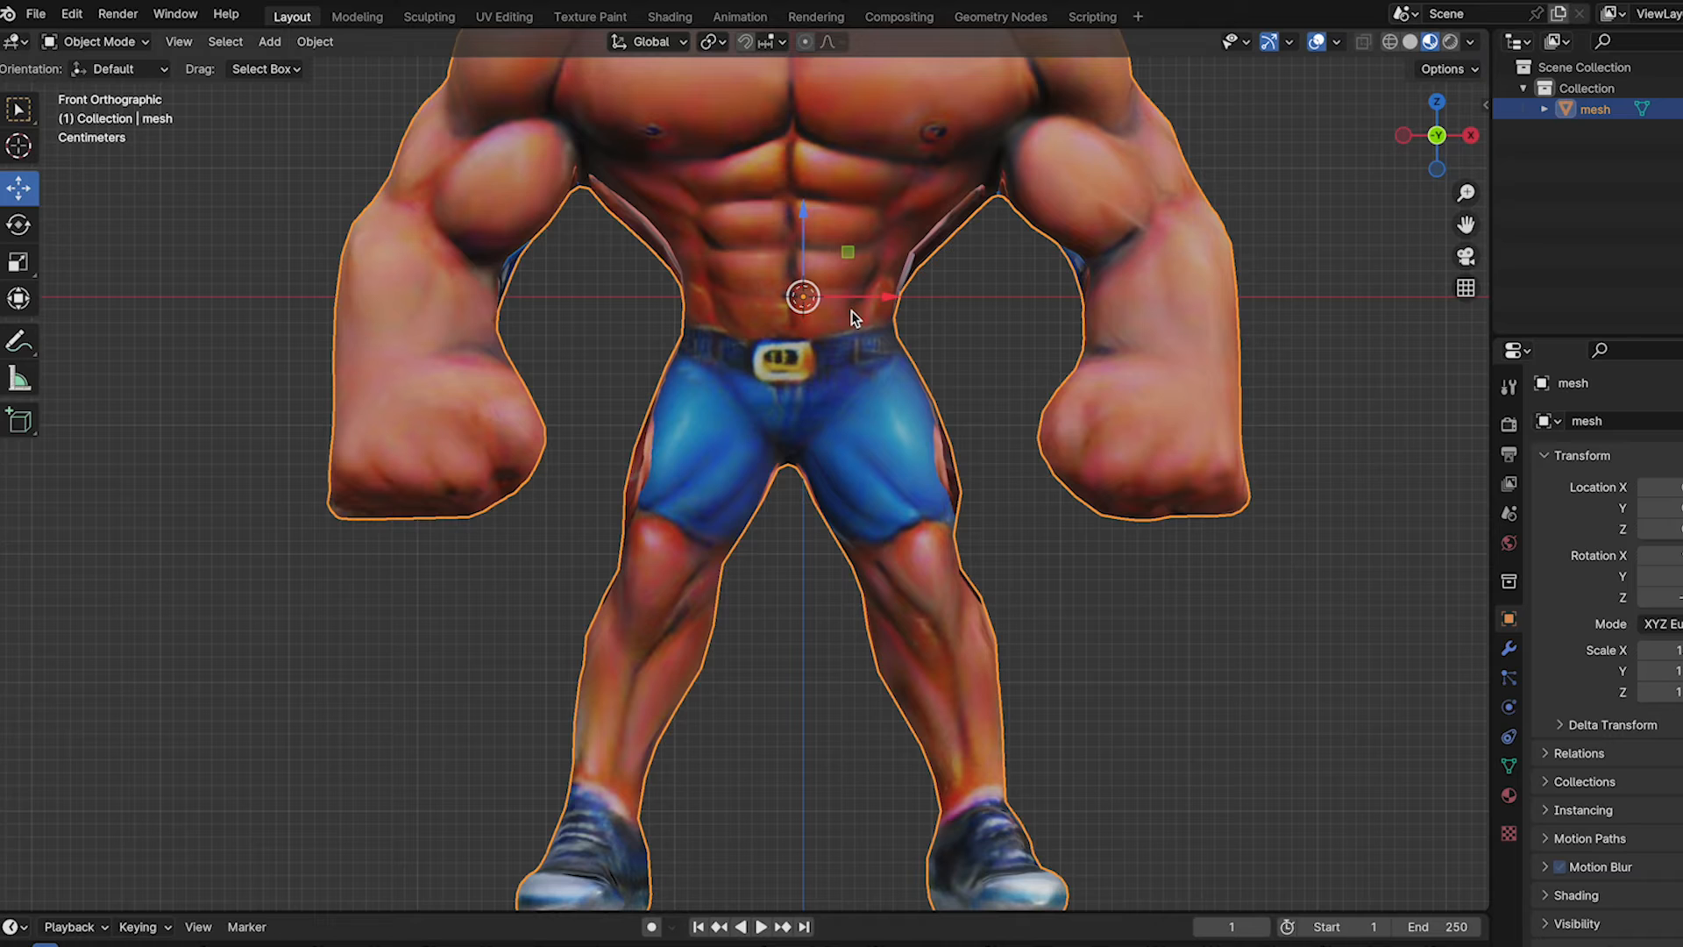
pyautogui.moveTo(870, 296); pyautogui.dragTo(884, 297)
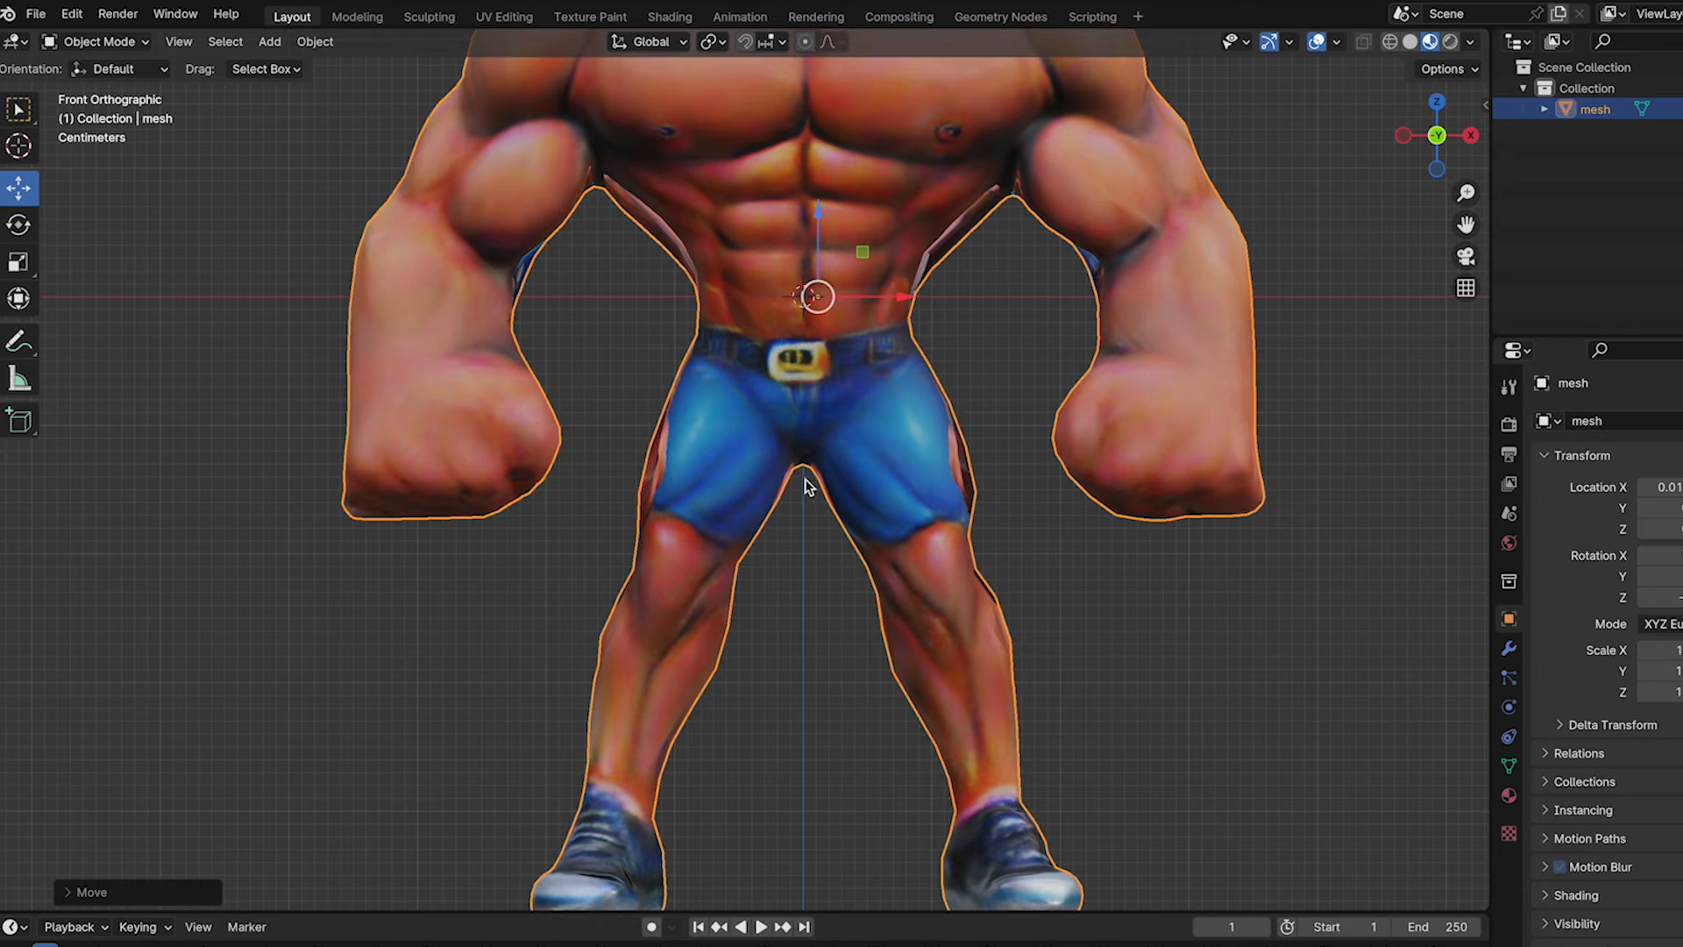
pyautogui.scroll(-6, 840, 483)
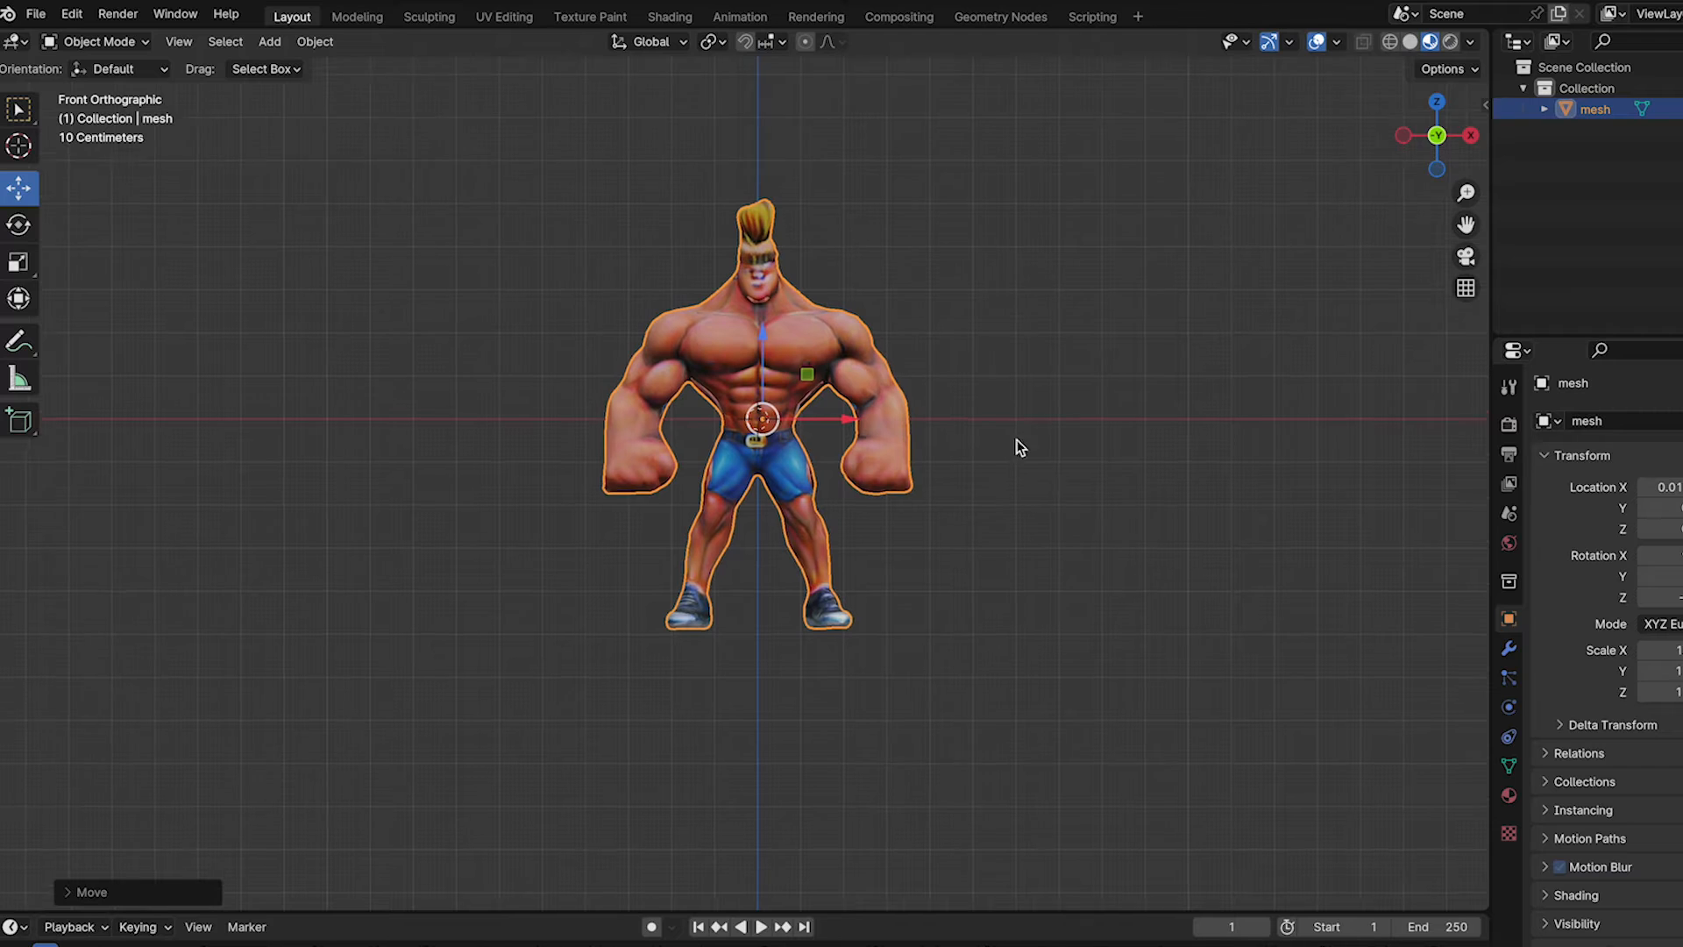
pyautogui.keyDown('shift'); pyautogui.moveTo(1017, 440); pyautogui.dragTo(1034, 478, button='middle'); pyautogui.keyUp('shift')
# - Set the character mesh's origin to the 3D cursor
pyautogui.click(1093, 480)
pyautogui.click(793, 351)
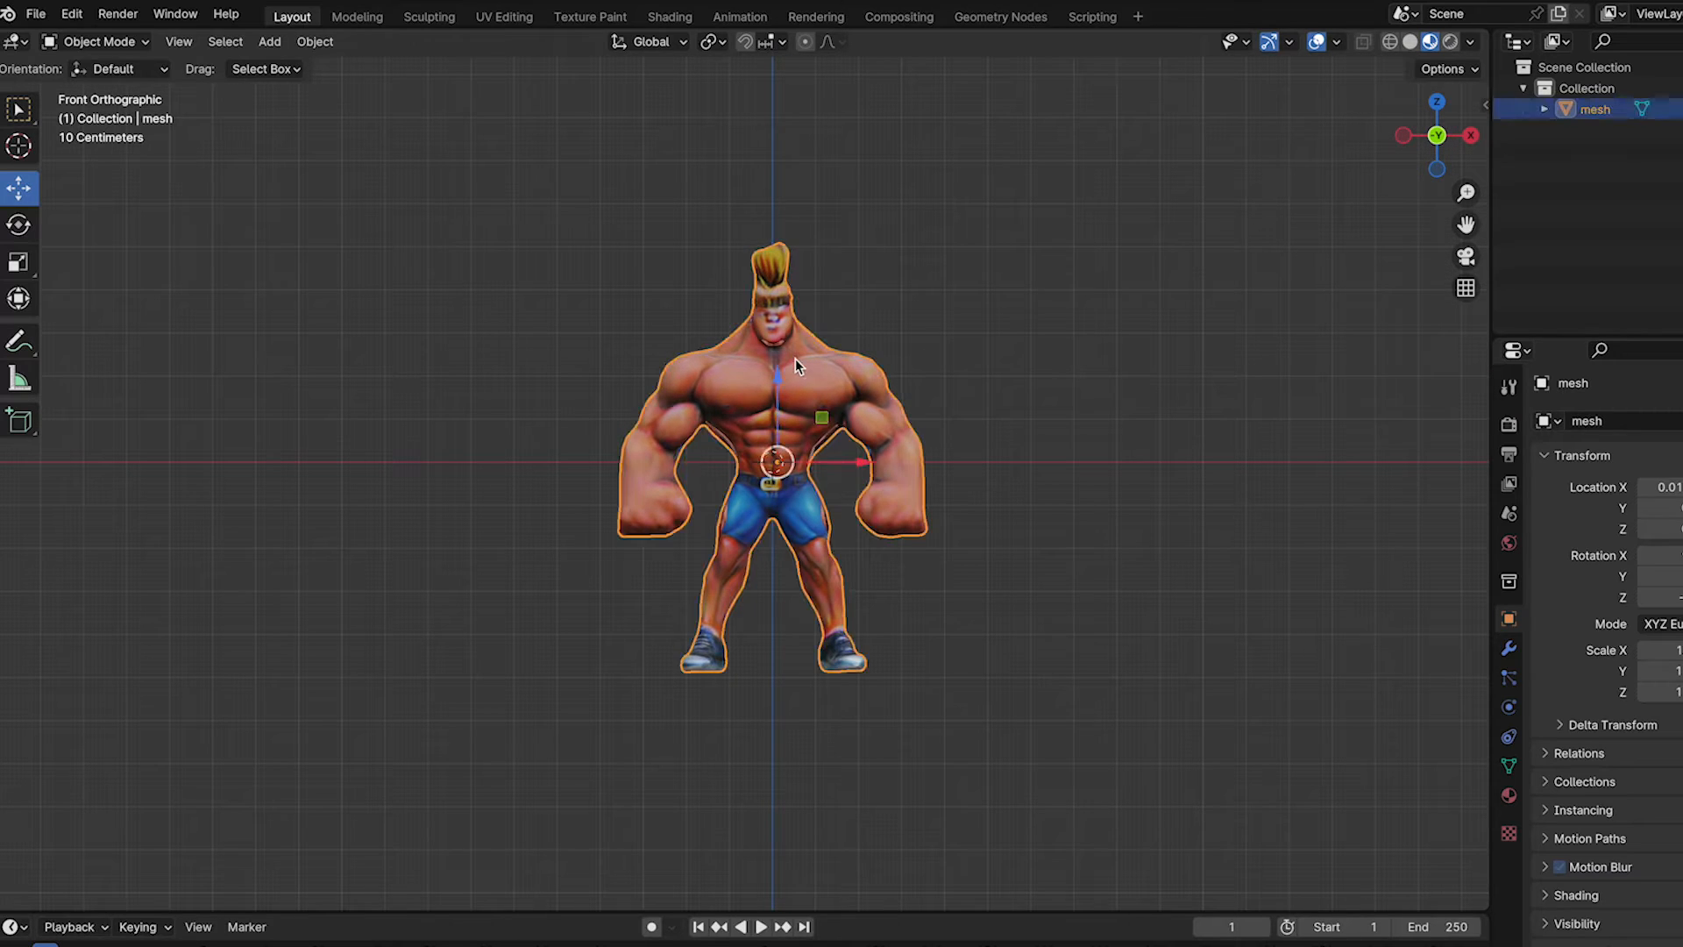
pyautogui.click(317, 44)
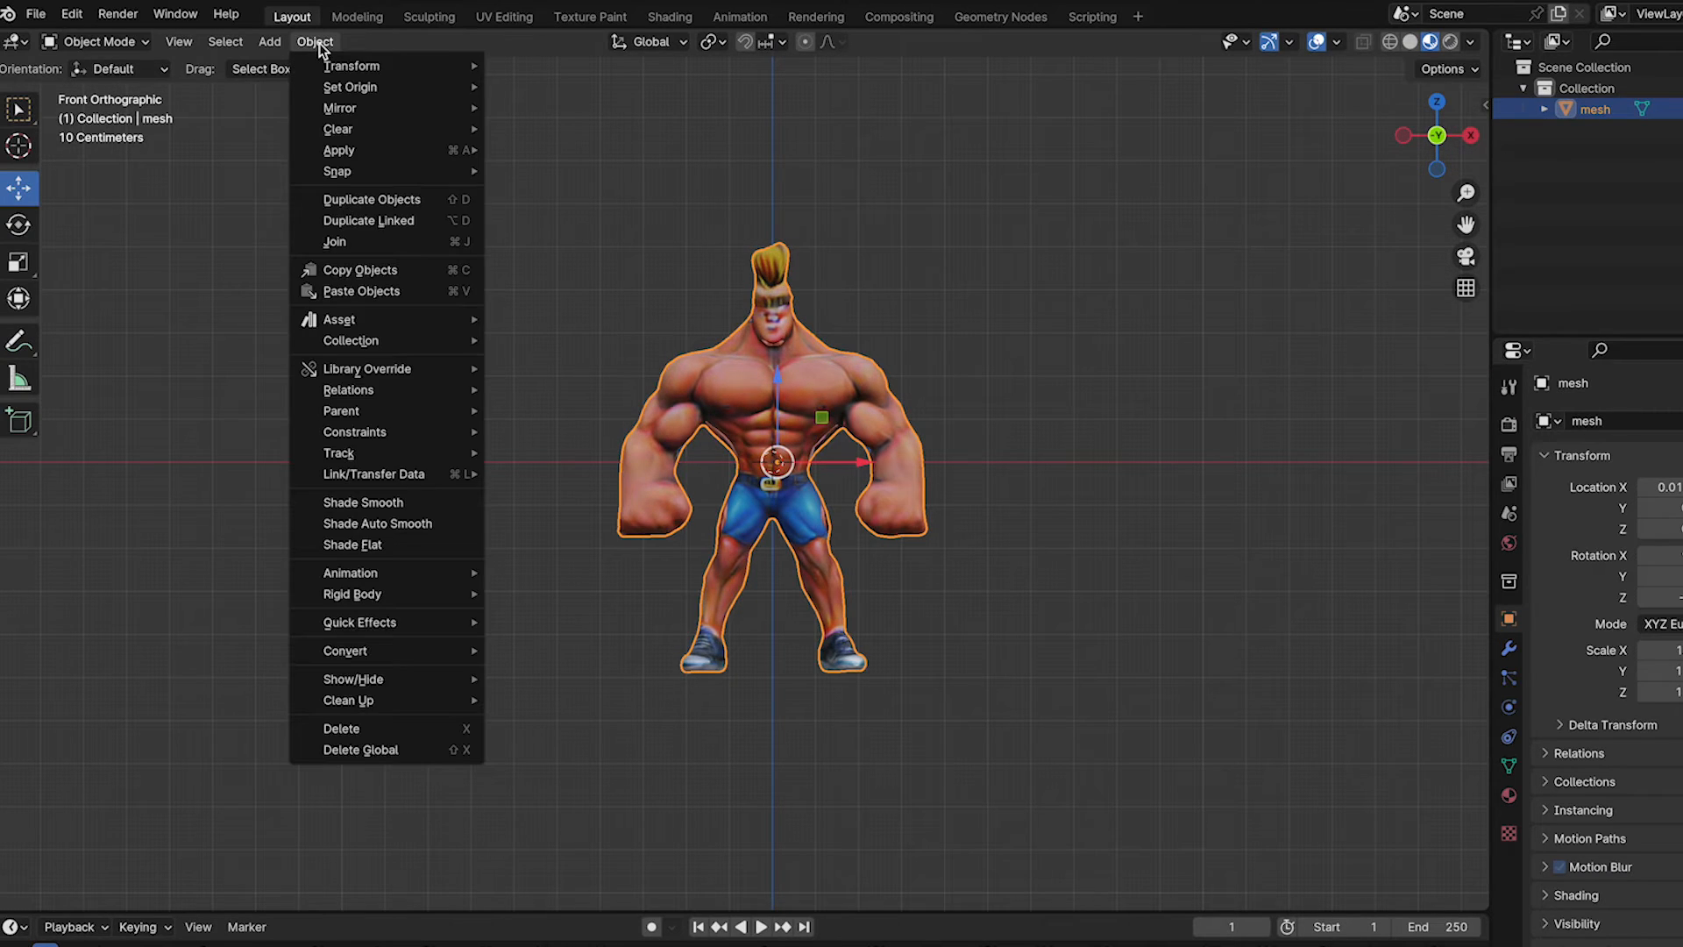
pyautogui.moveTo(355, 94)
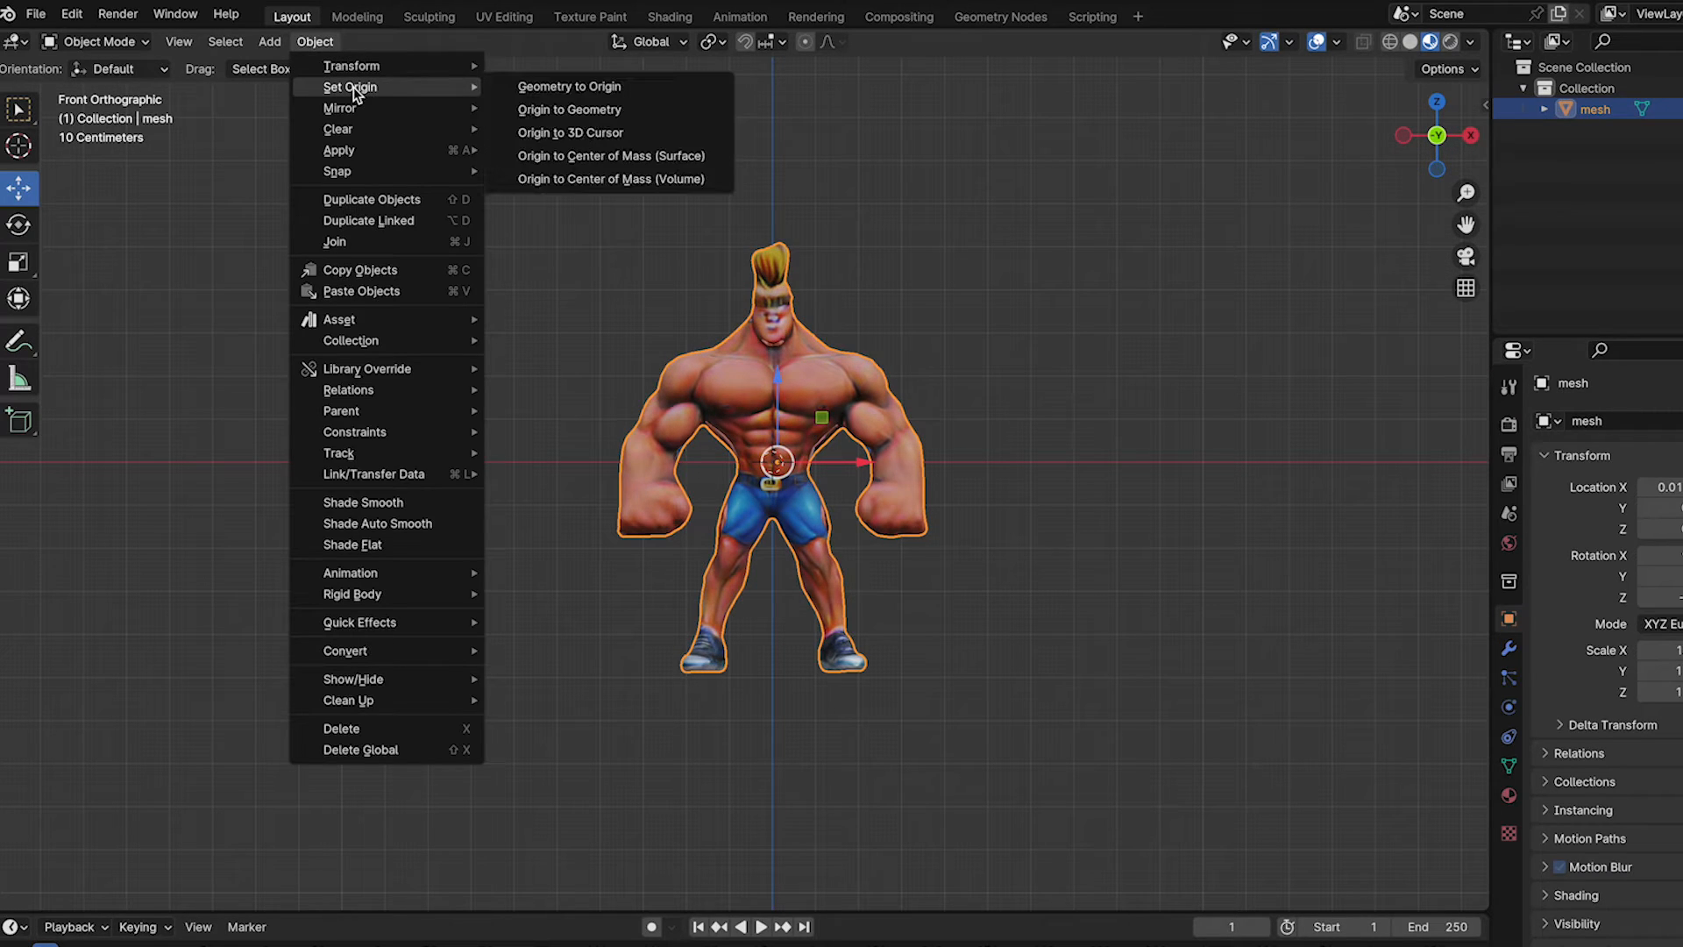
pyautogui.click(542, 133)
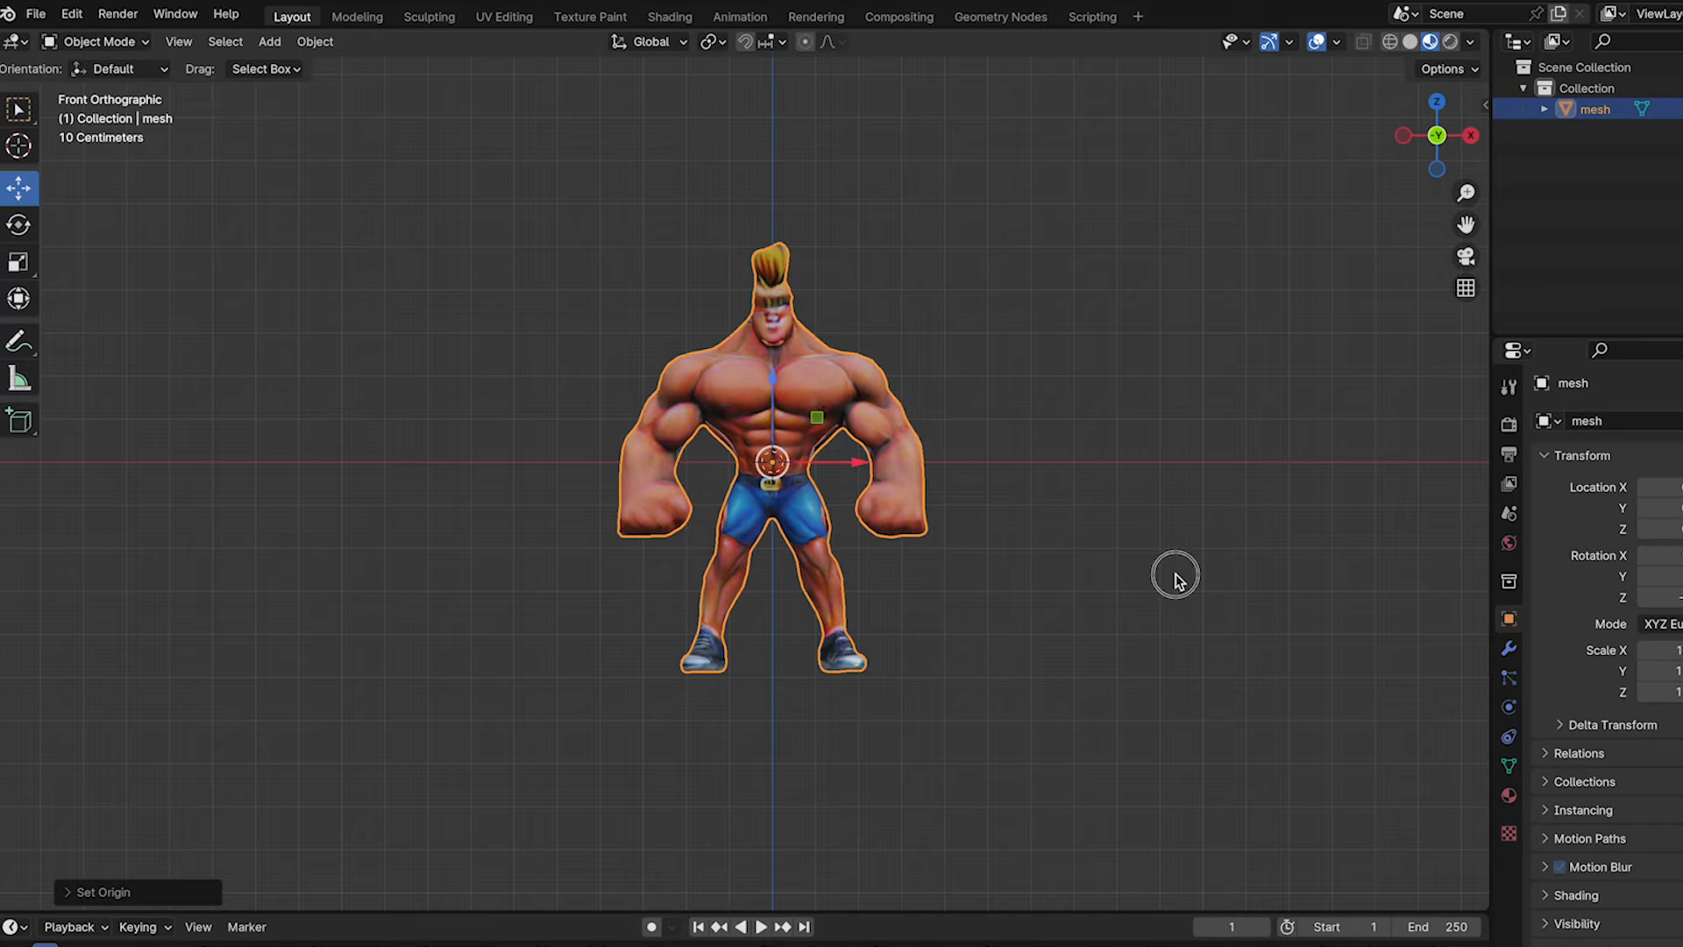
# - Select the character mesh and display it in wireframe shading from the front view
pyautogui.click(1131, 451)
pyautogui.moveTo(1128, 450)
pyautogui.mouseDown(button='middle')
pyautogui.moveTo(1015, 515)
pyautogui.moveTo(1055, 549)
pyautogui.moveTo(1131, 464)
pyautogui.mouseUp(button='middle')
pyautogui.press('1')
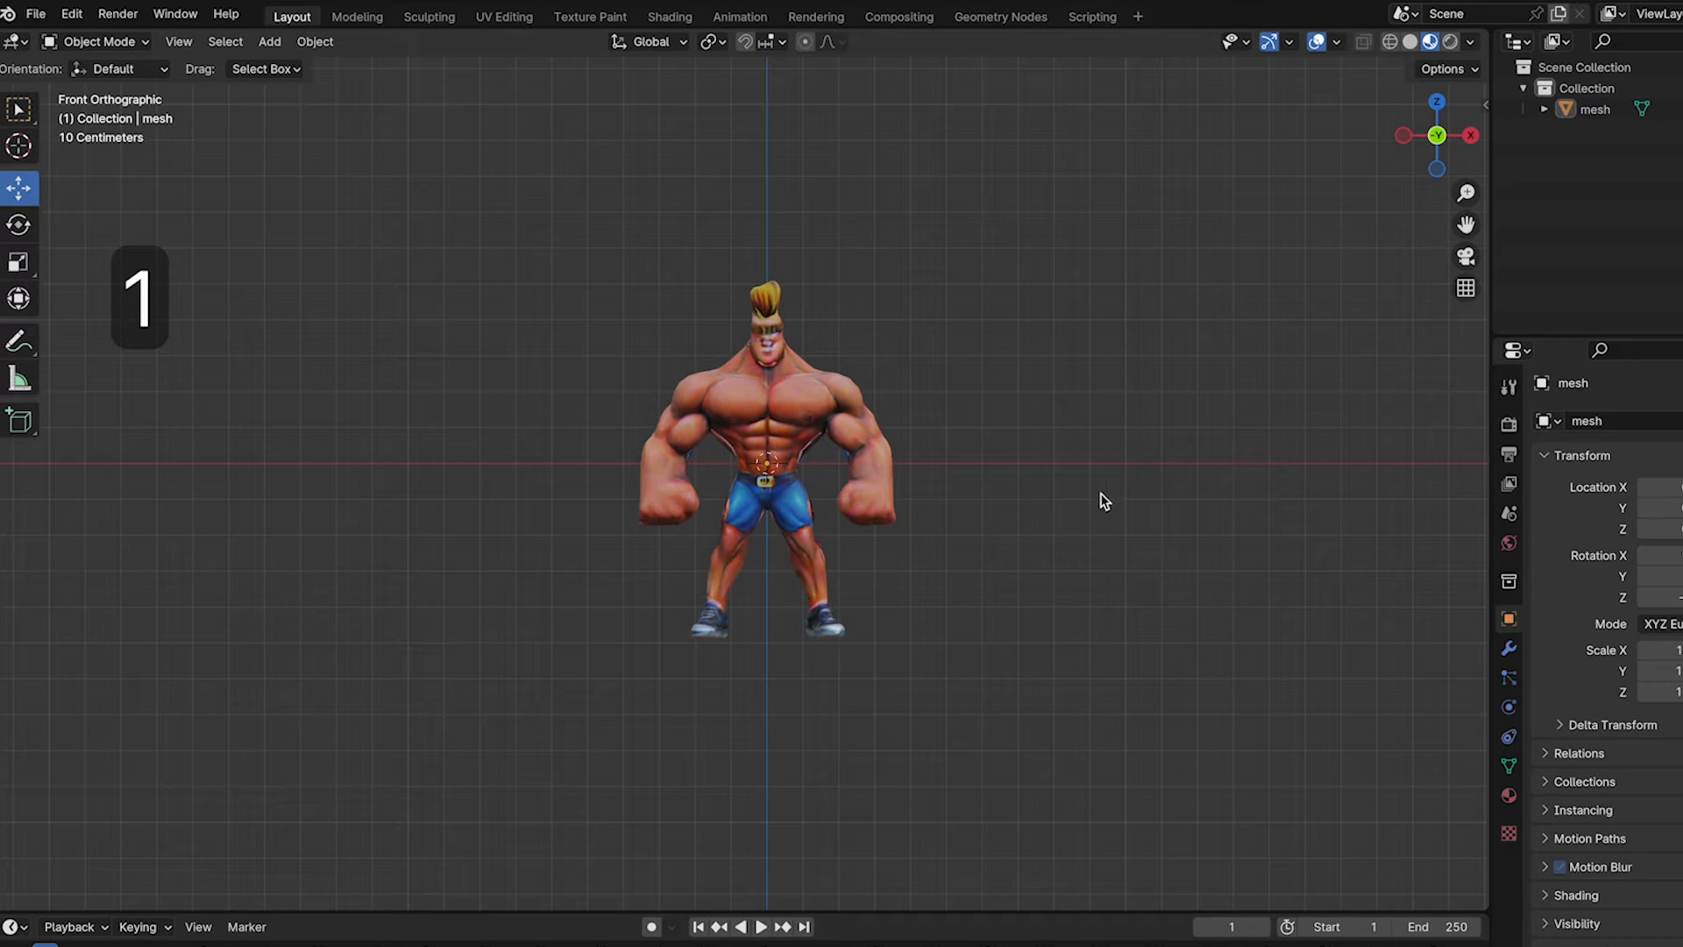
pyautogui.scroll(2, 1103, 501)
pyautogui.press('a')
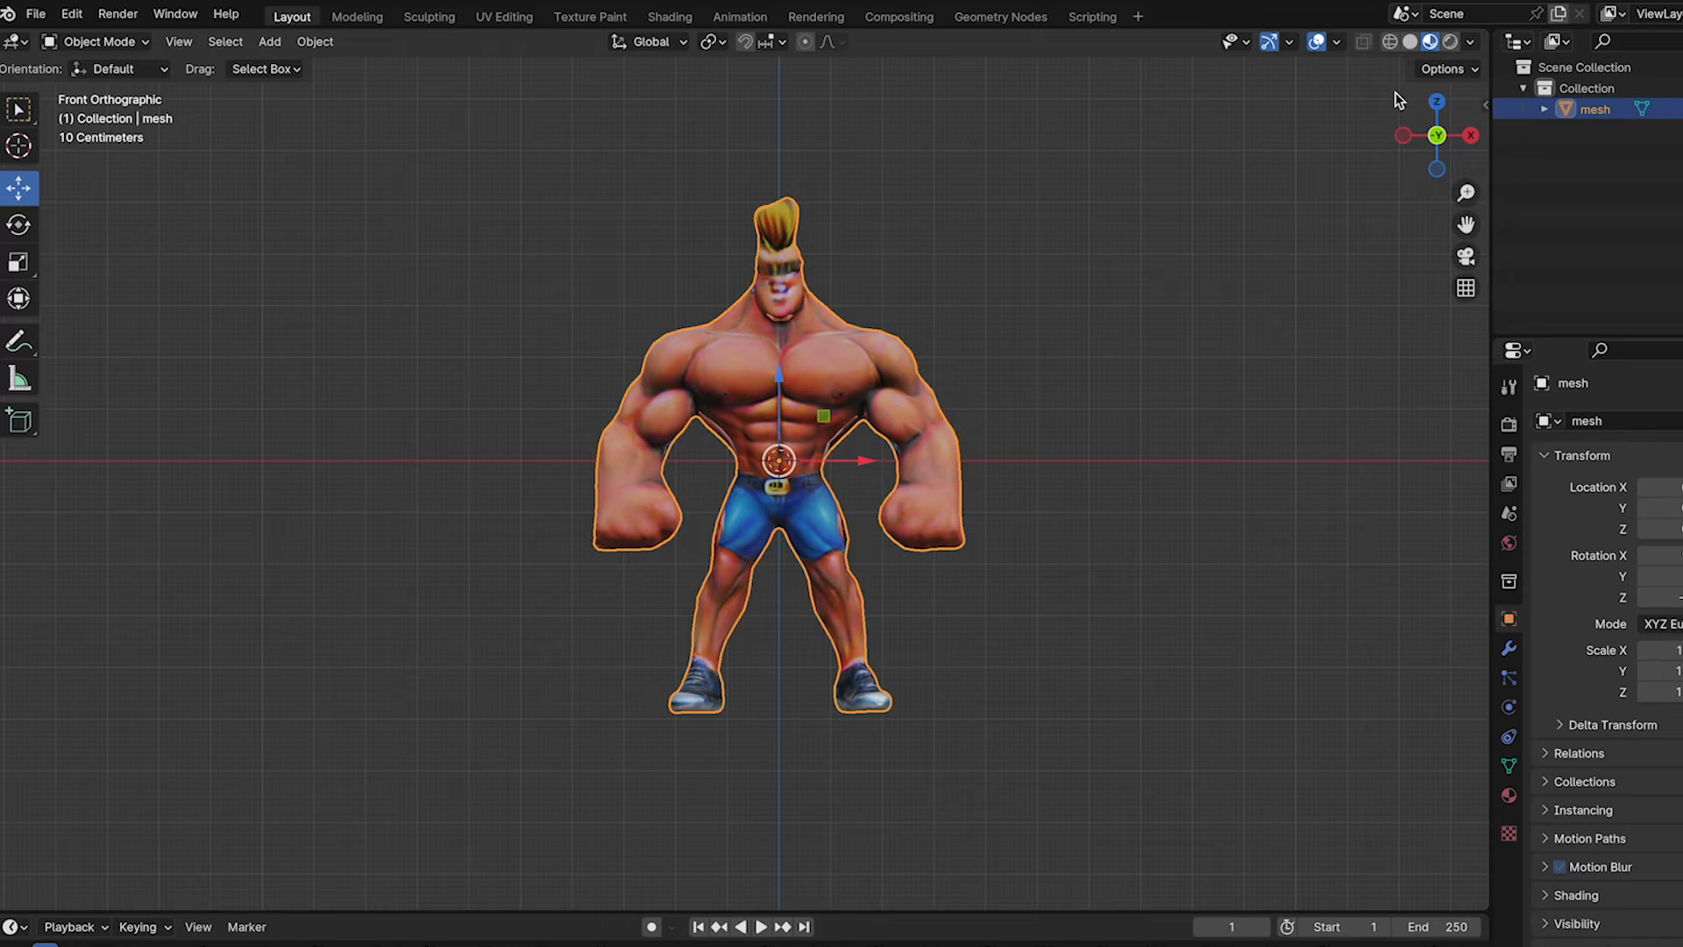
pyautogui.click(1390, 42)
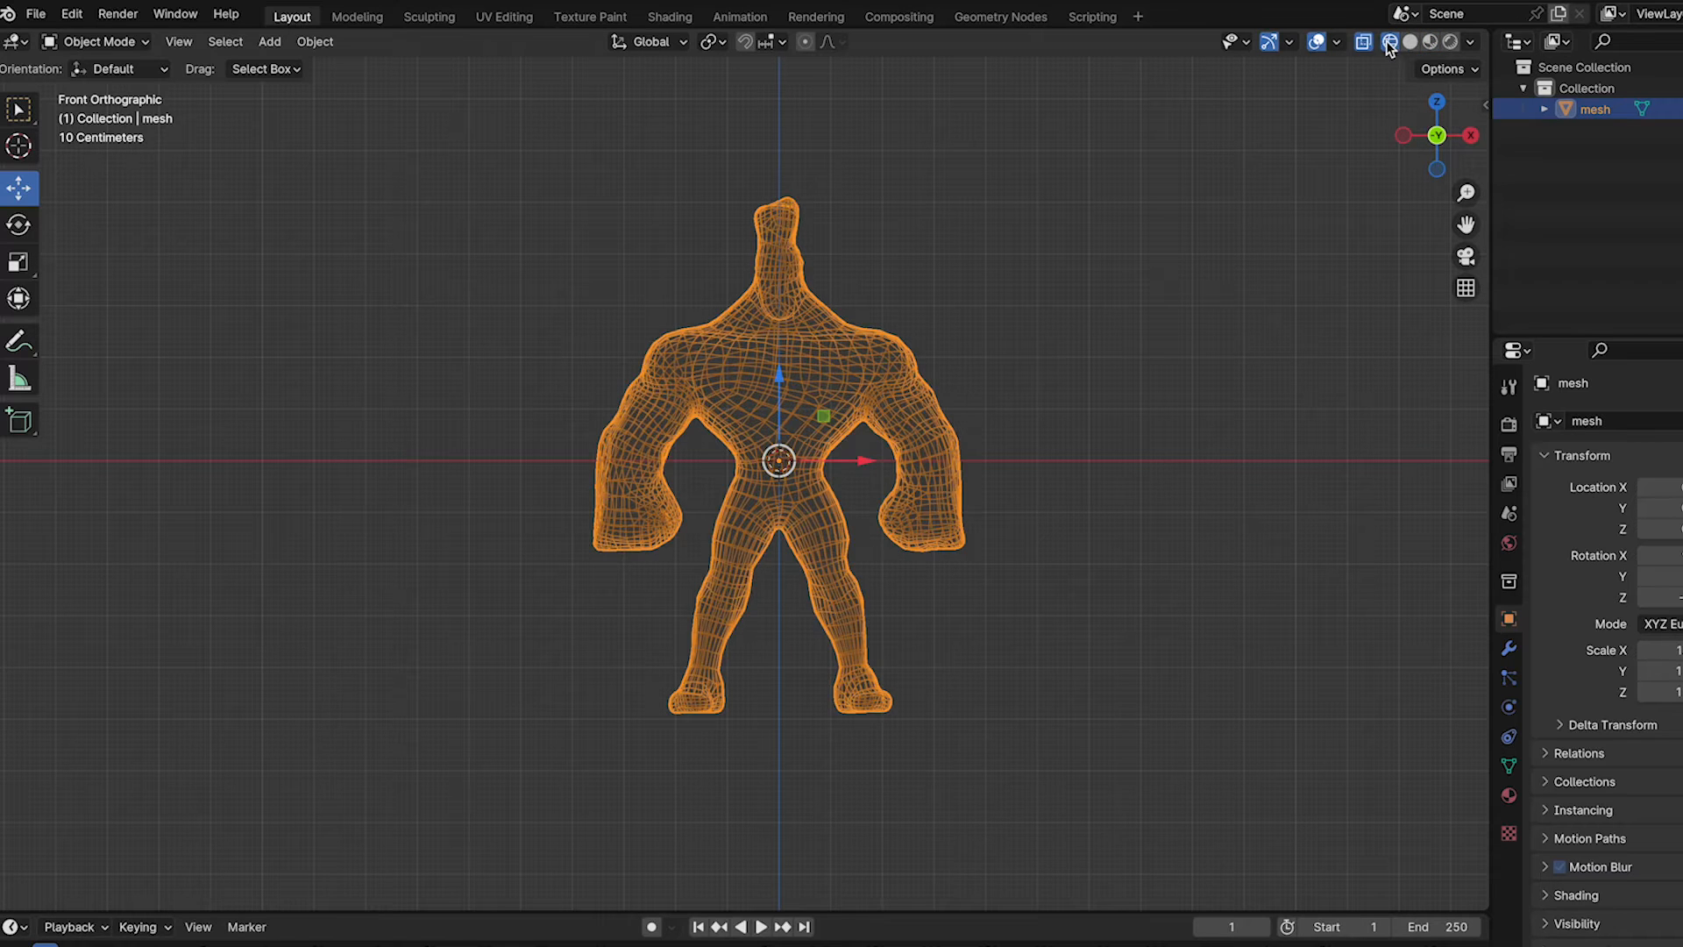
pyautogui.click(1317, 266)
pyautogui.click(819, 386)
pyautogui.moveTo(1017, 367); pyautogui.dragTo(972, 424, button='middle')
pyautogui.press('KP_1')
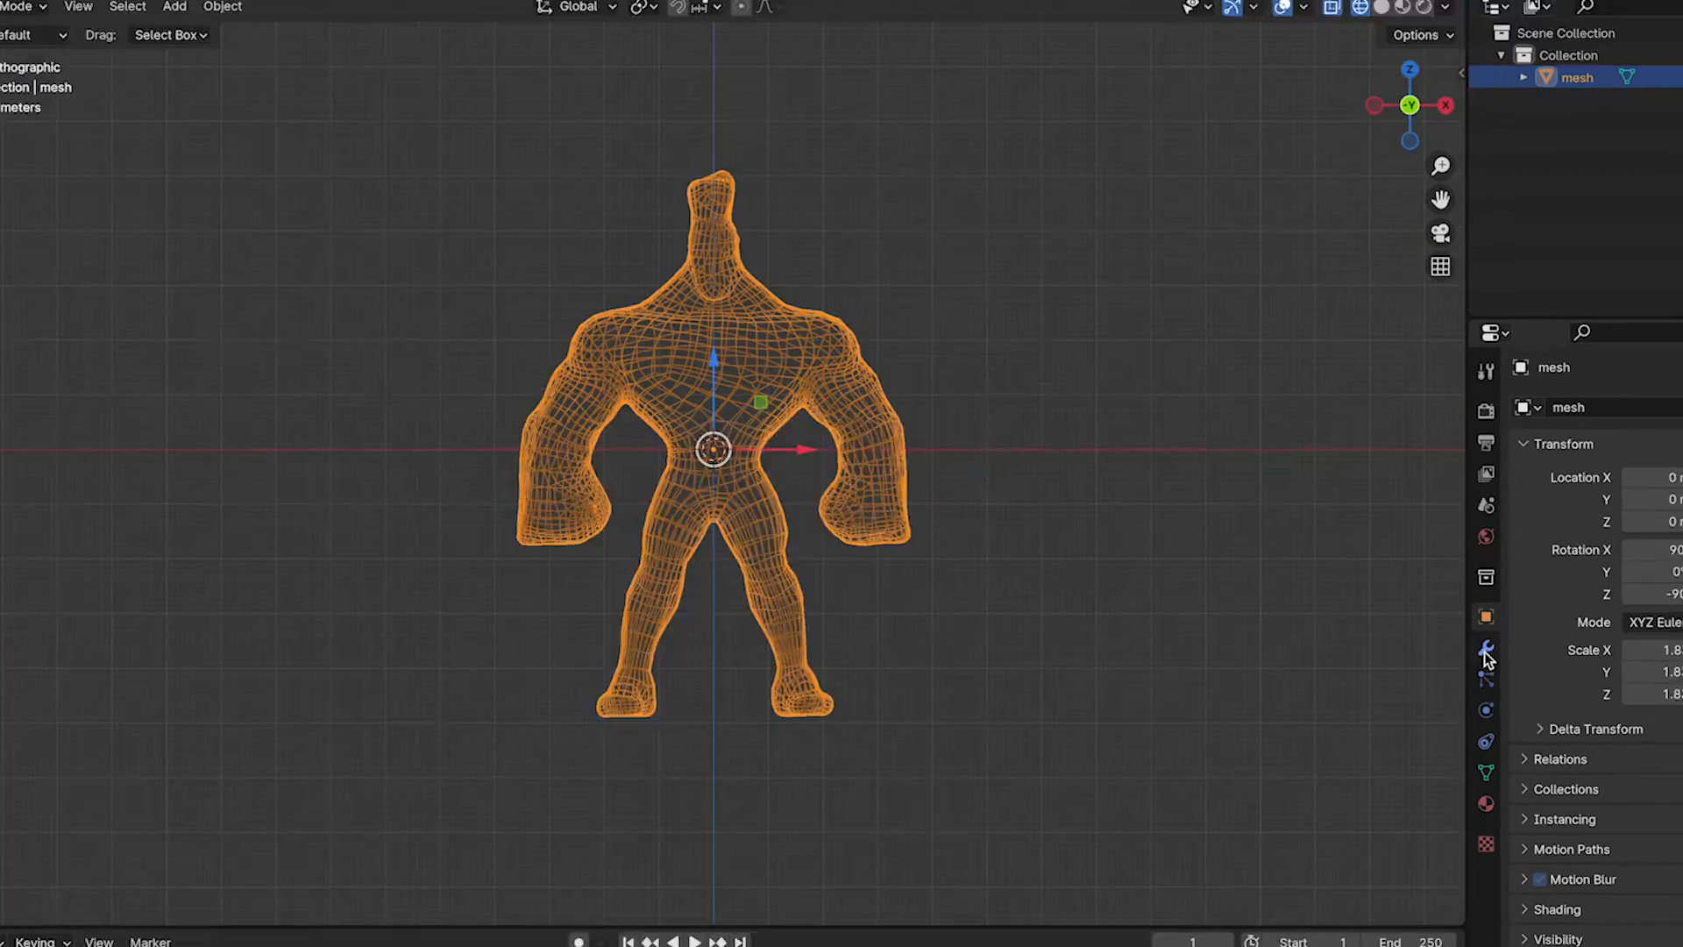
# - Add a Decimate modifier to the character mesh
pyautogui.click(1509, 648)
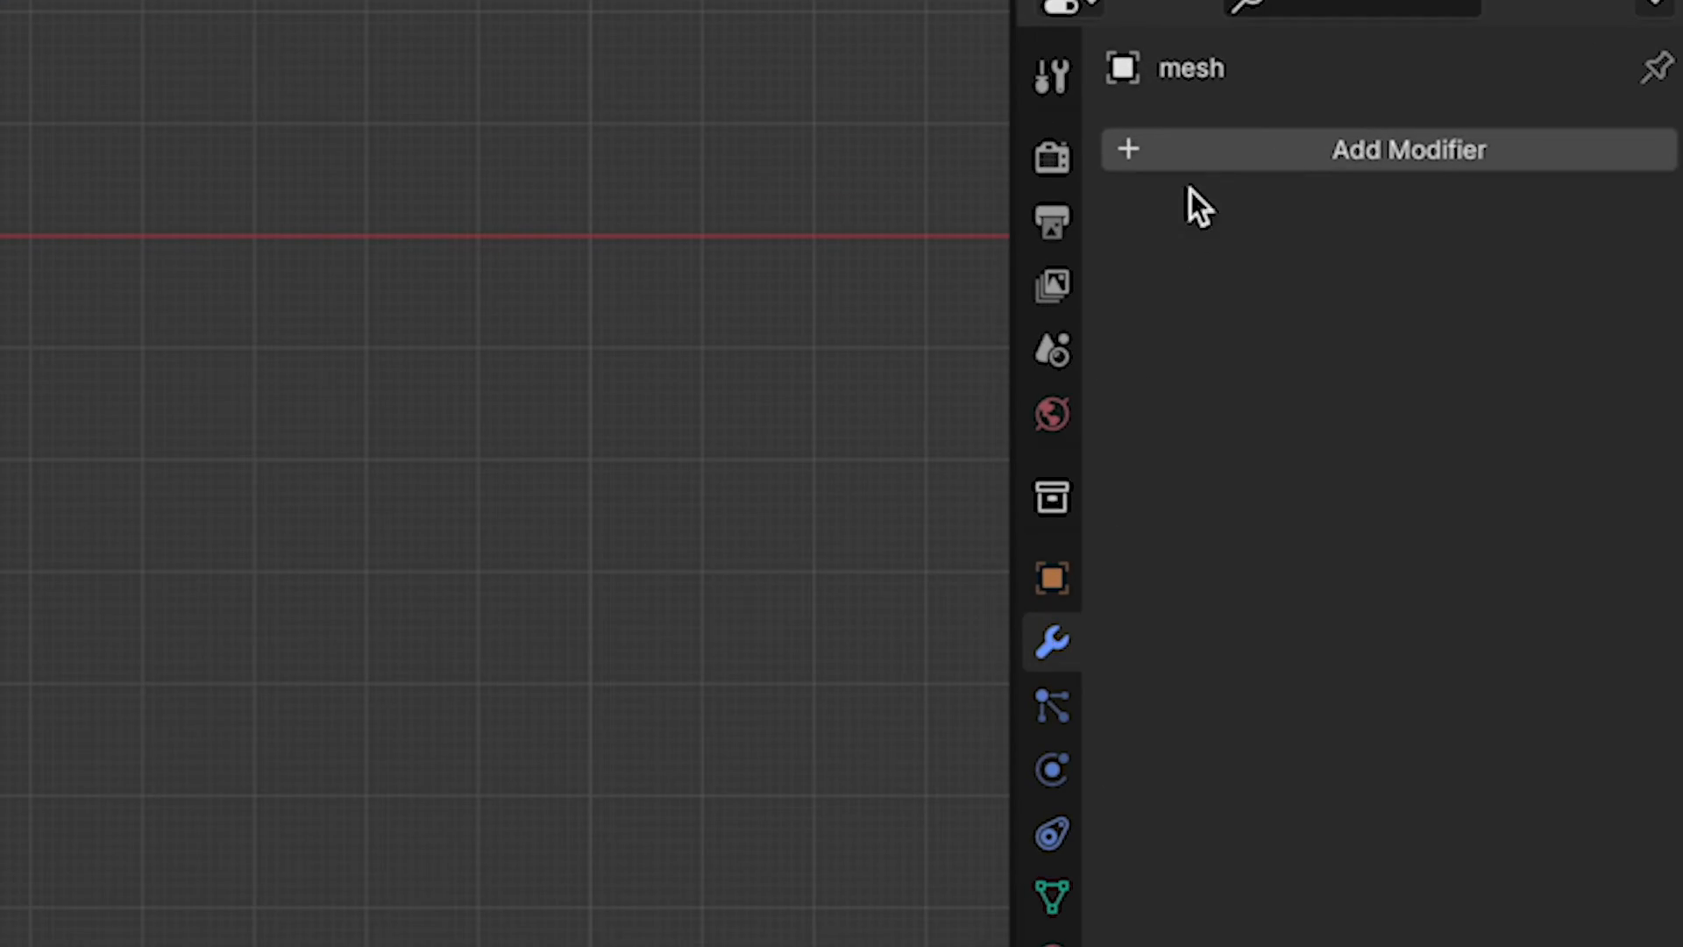
pyautogui.click(1182, 151)
pyautogui.click(1102, 155)
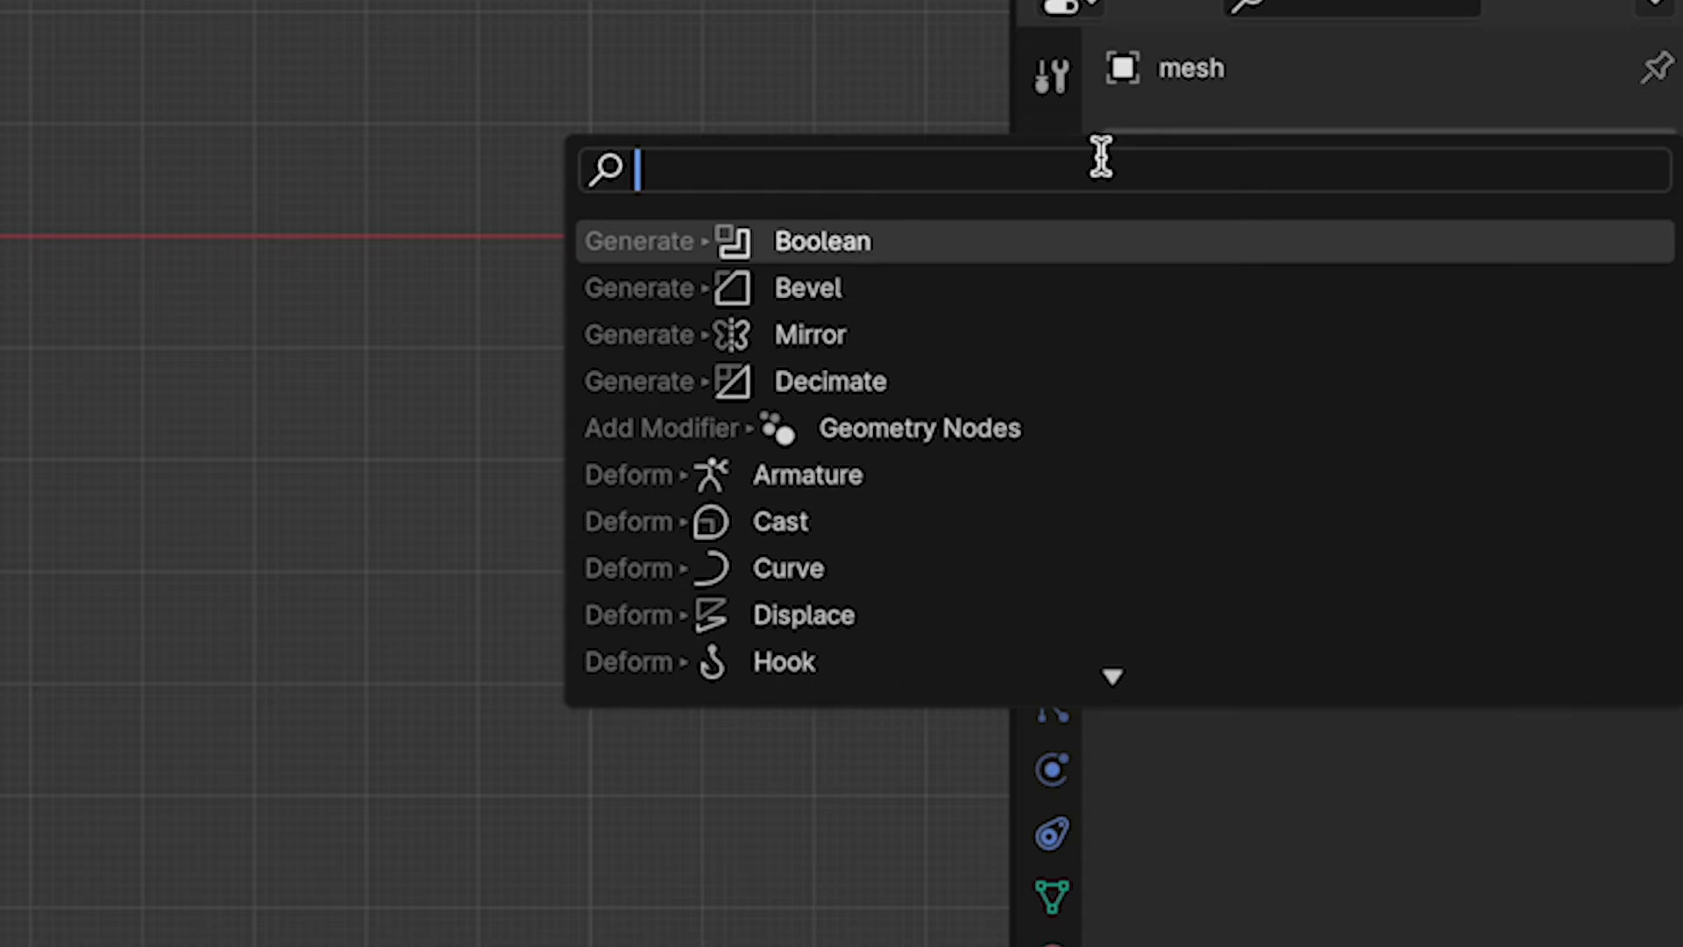
pyautogui.write('de')
pyautogui.click(982, 242)
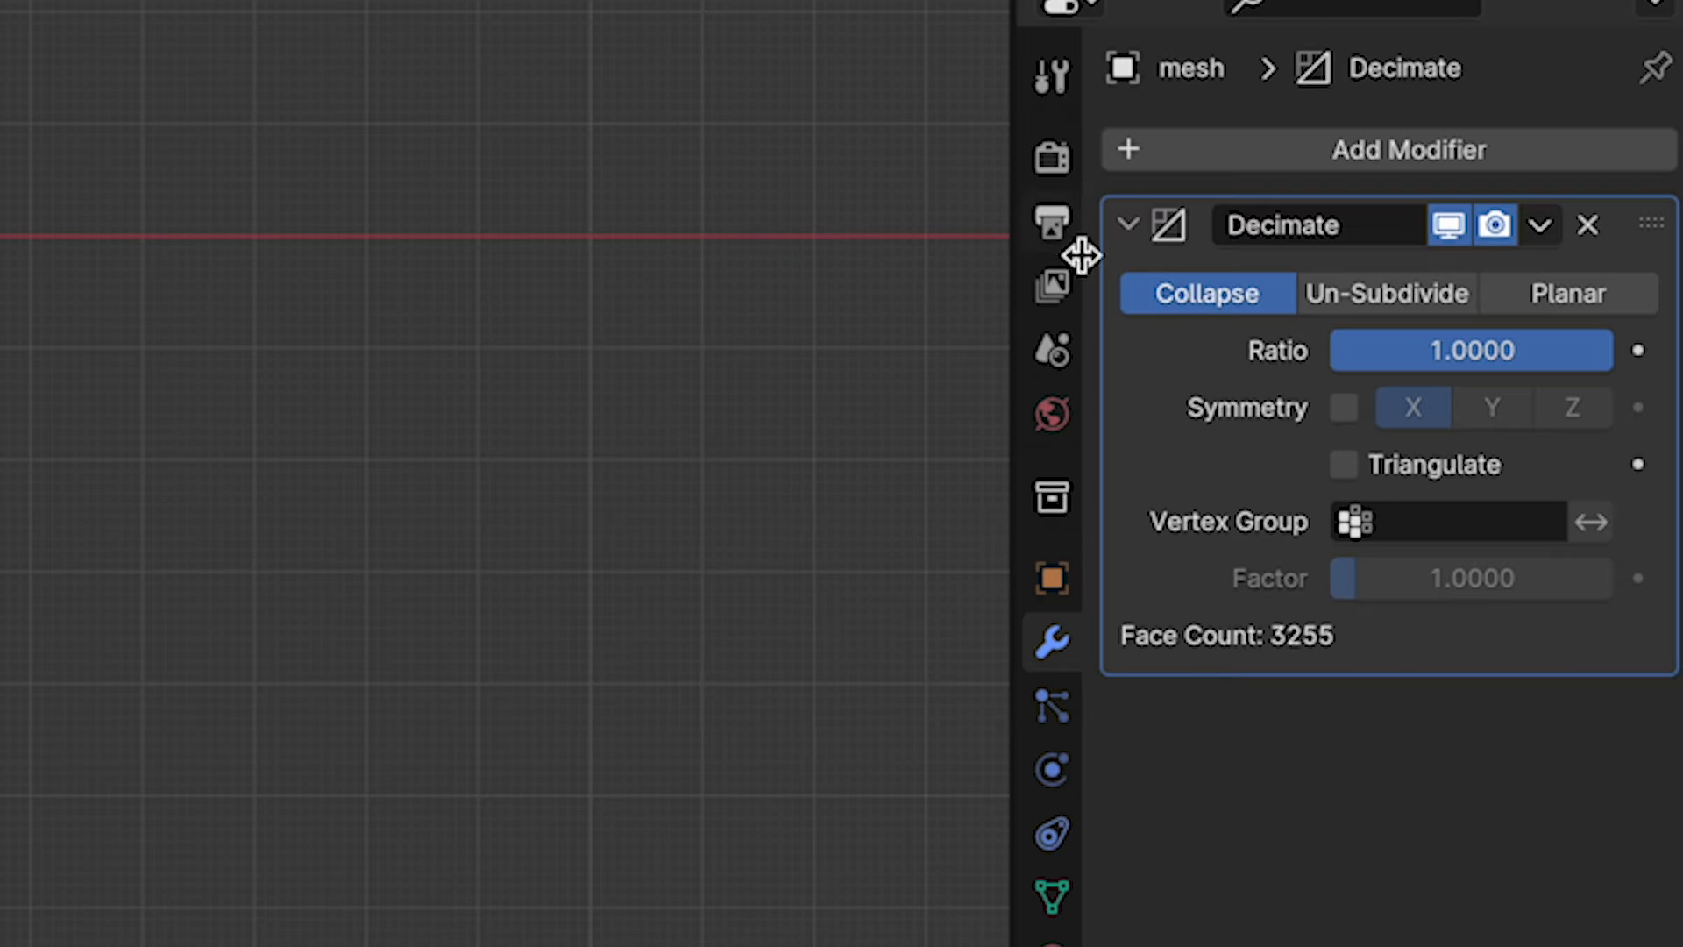
# - Switch the Decimate modifier to Un-Subdivide and set its iterations to 2
pyautogui.click(1366, 296)
pyautogui.click(1477, 351)
pyautogui.write('2')
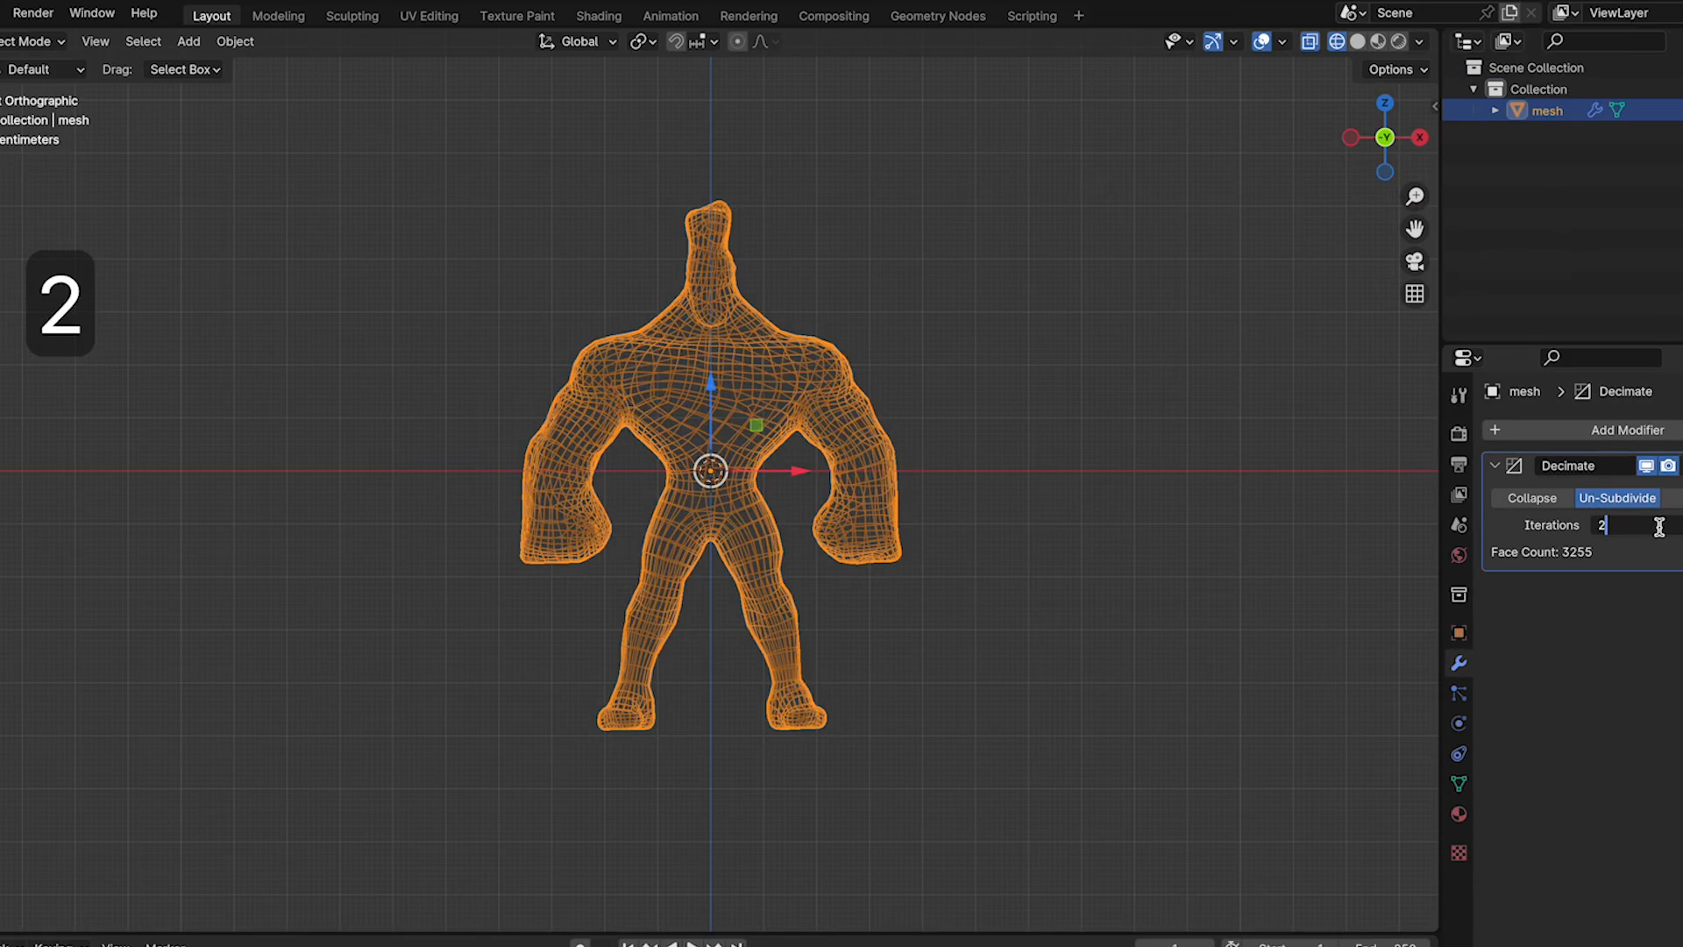
pyautogui.press('Return')
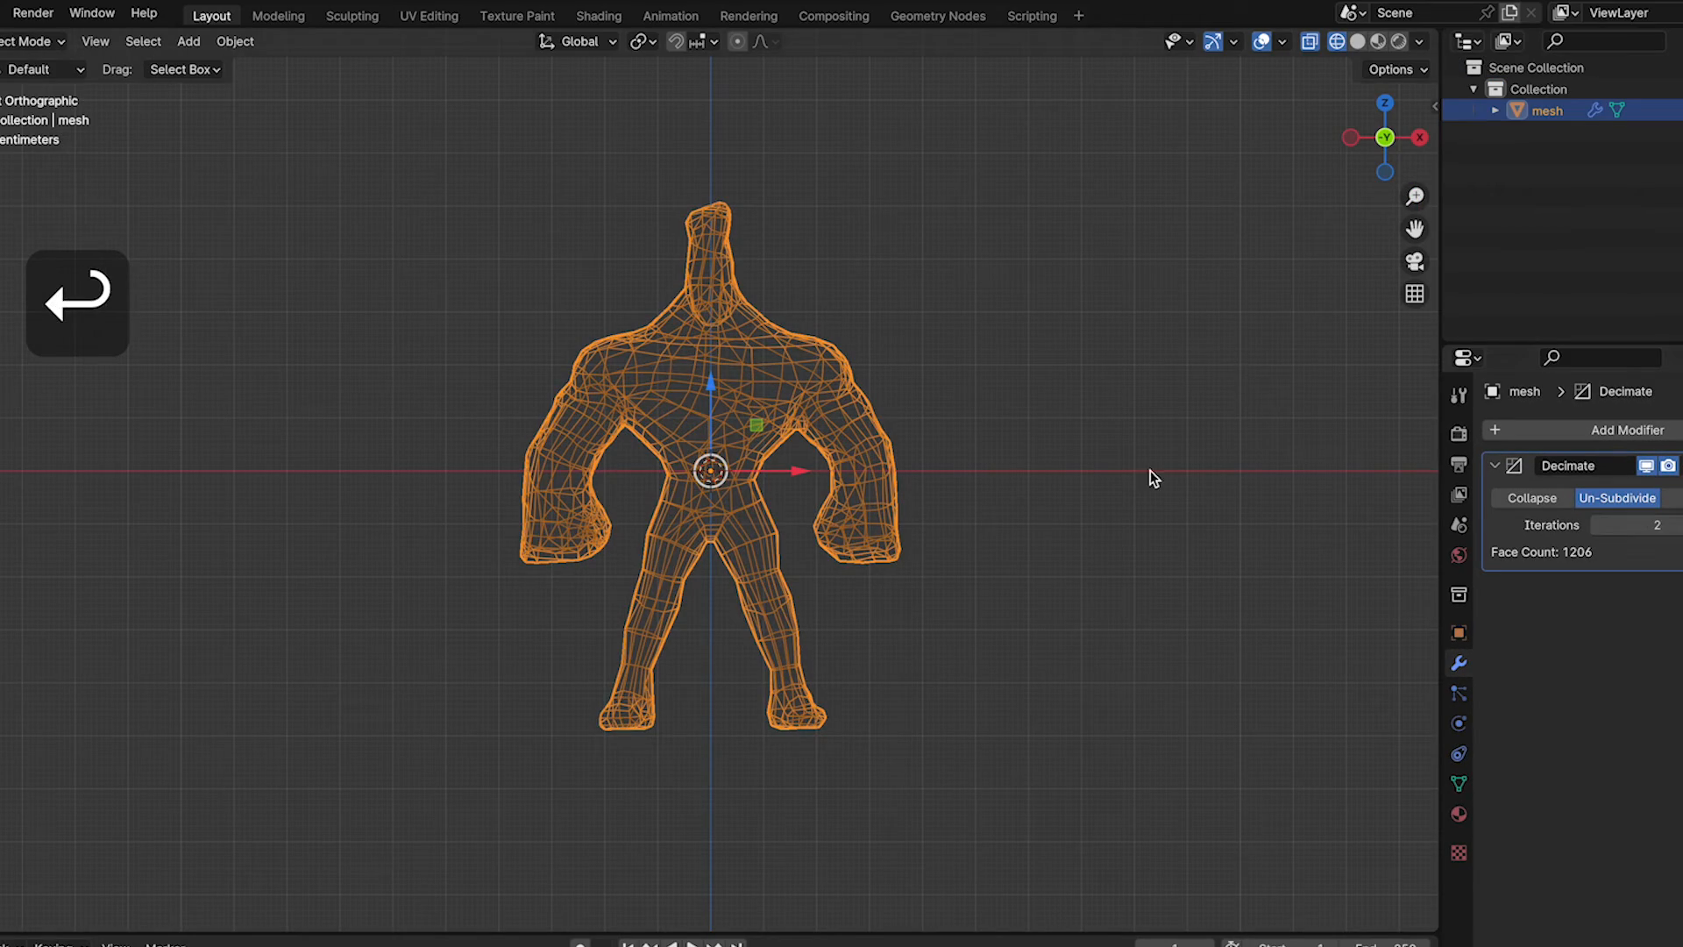
# - Check the simplified mesh and apply the Decimate modifier to it
pyautogui.moveTo(987, 421)
pyautogui.mouseDown(button='middle')
pyautogui.moveTo(849, 432)
pyautogui.moveTo(849, 518)
pyautogui.moveTo(947, 501)
pyautogui.moveTo(1045, 440)
pyautogui.moveTo(1007, 442)
pyautogui.mouseUp(button='middle')
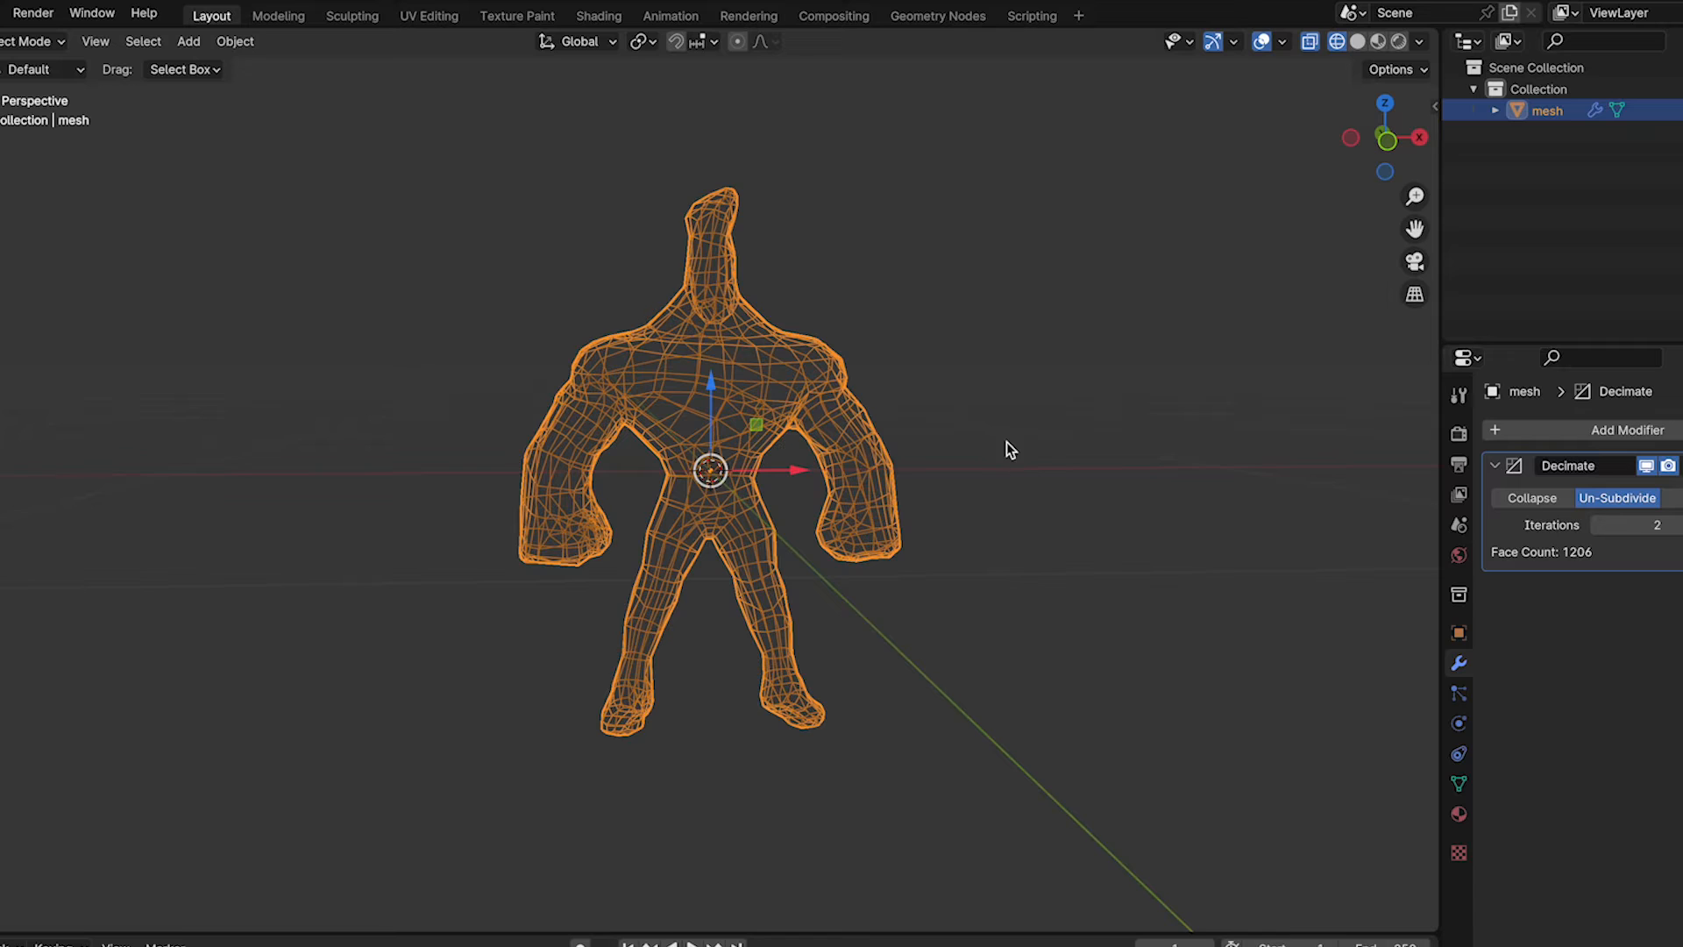
pyautogui.press('1')
pyautogui.click(1131, 498)
pyautogui.click(770, 450)
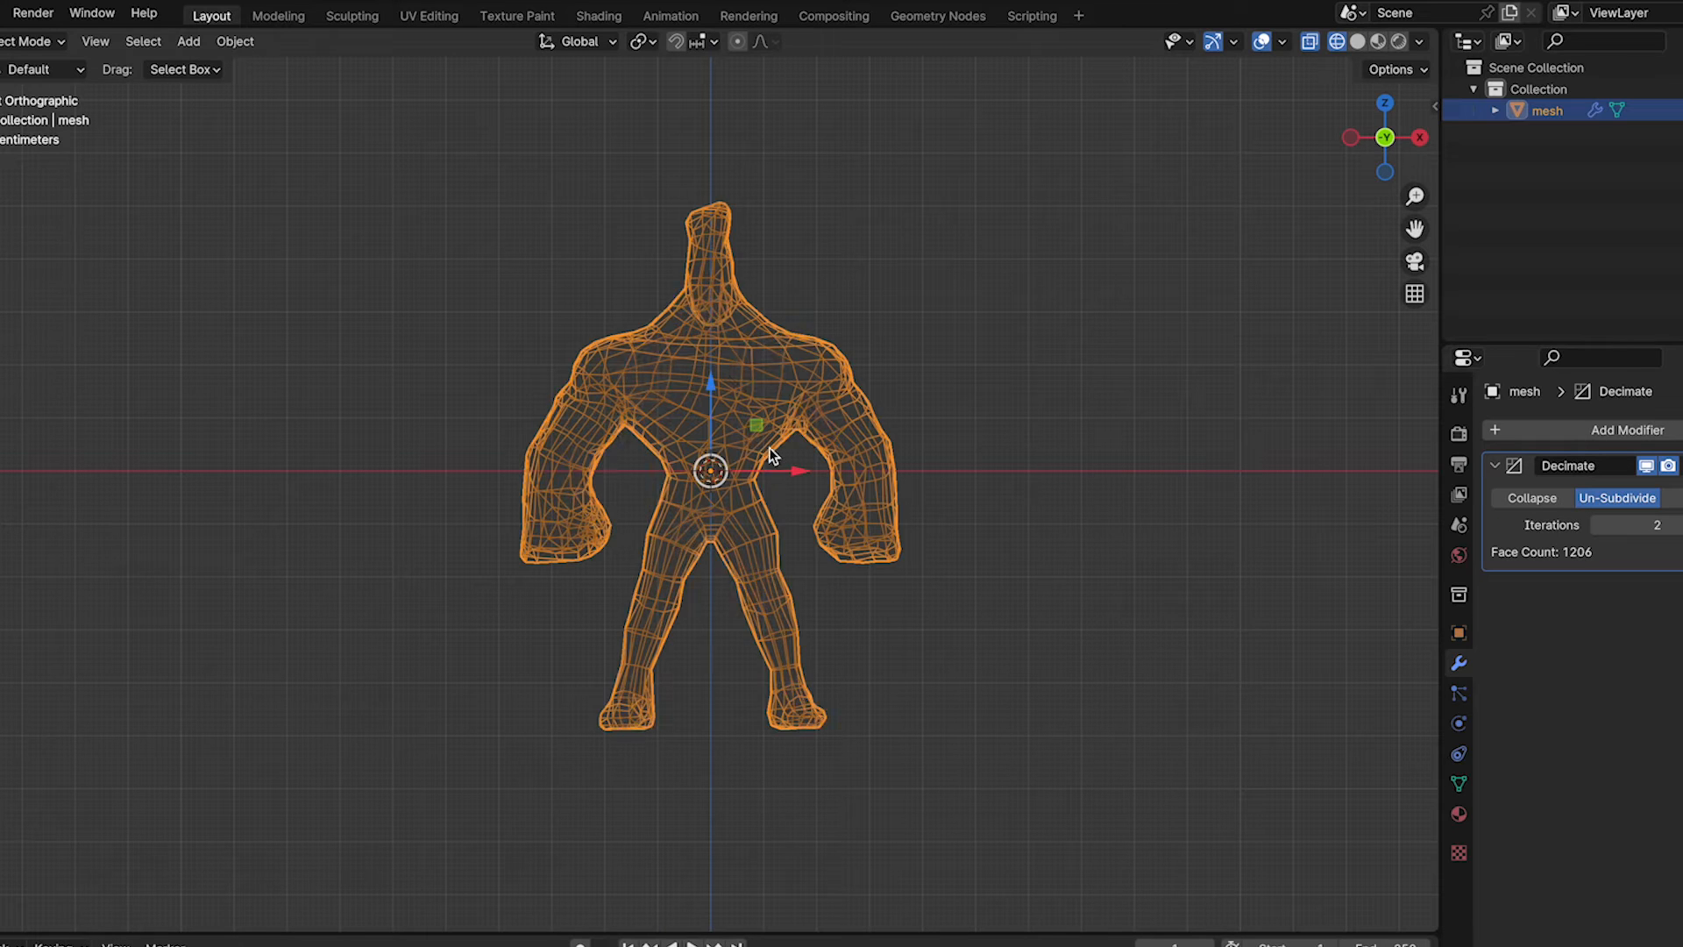
pyautogui.click(1682, 468)
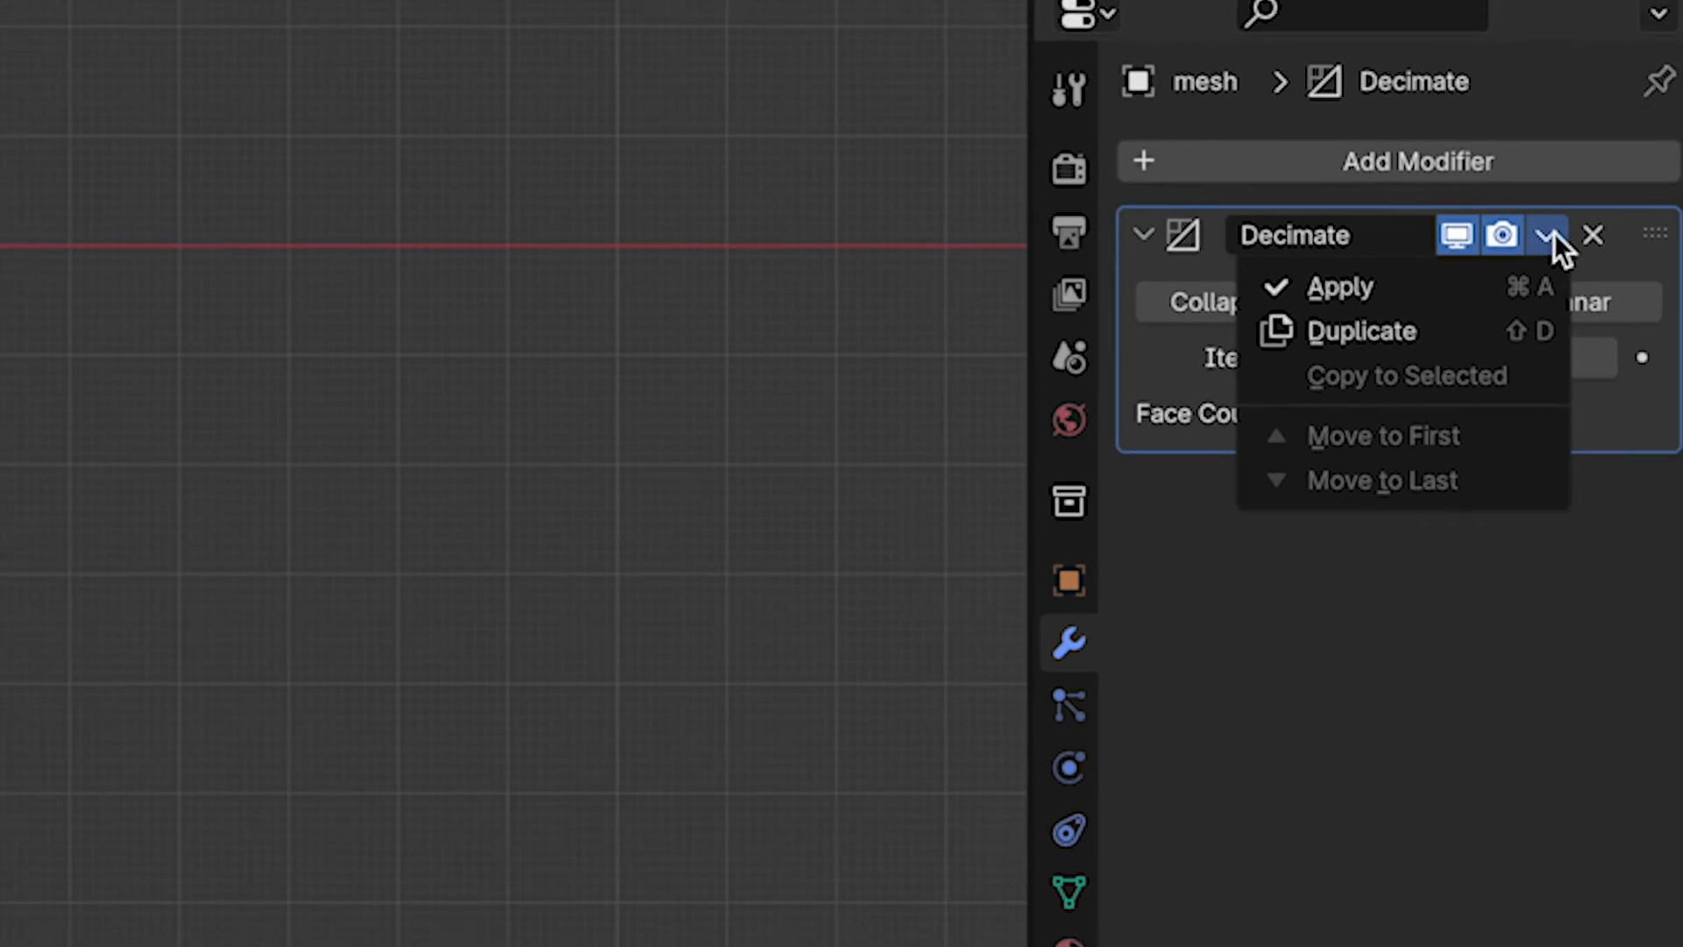
pyautogui.click(1341, 280)
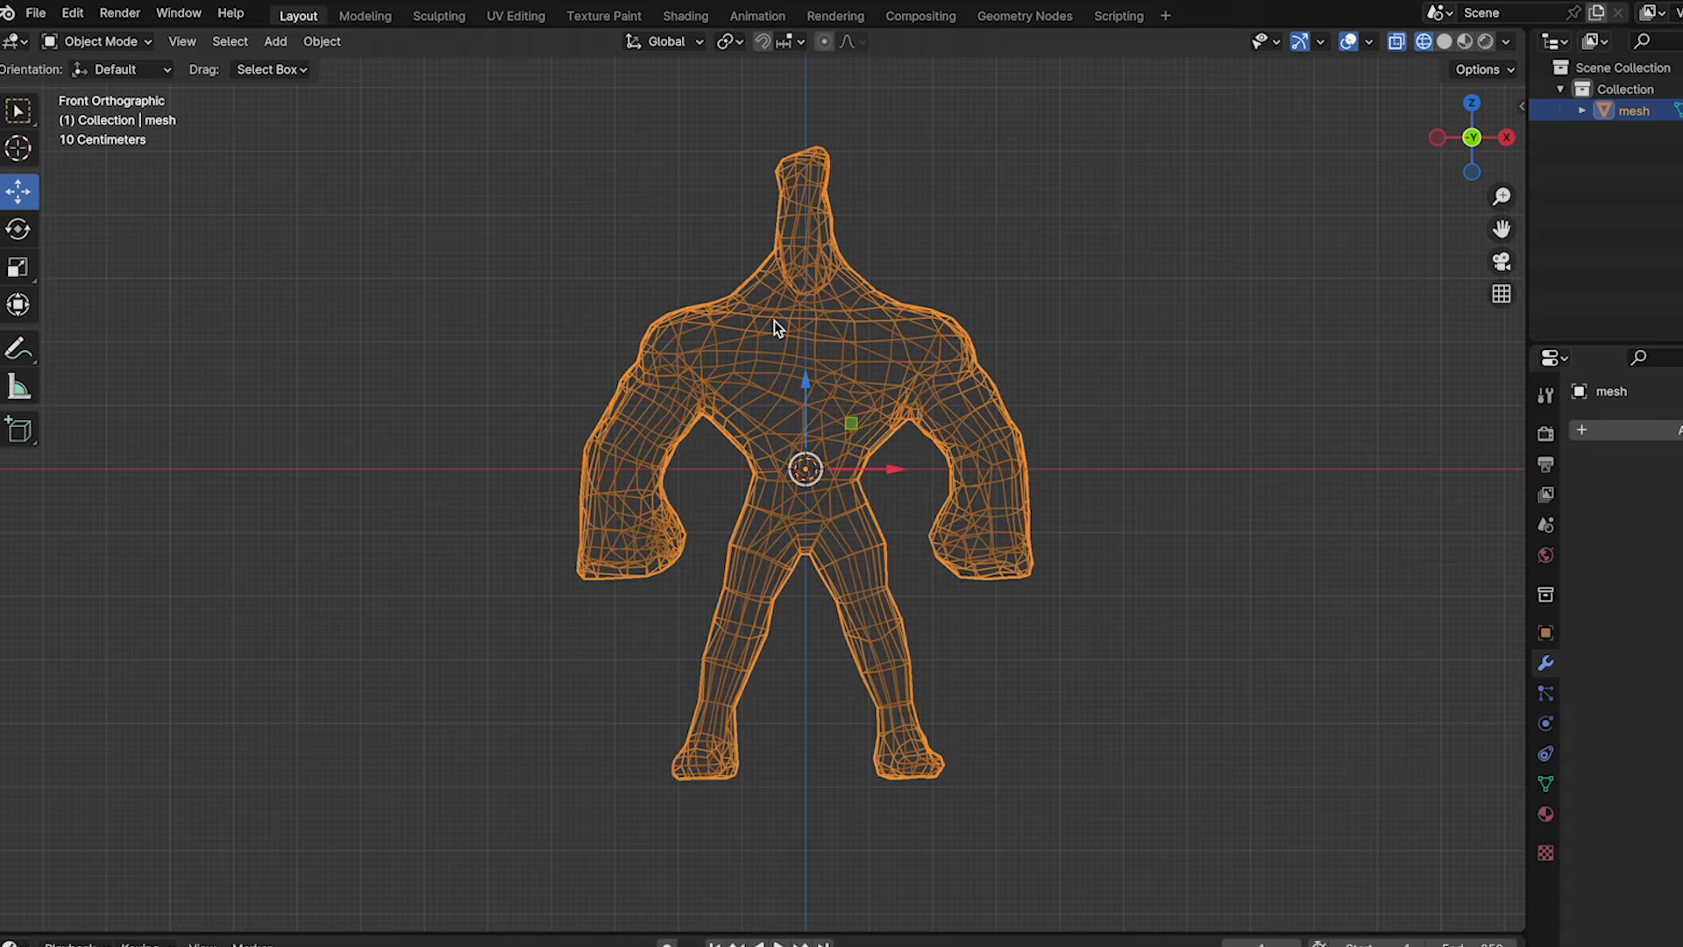
# - In Edit Mode, bisect the fully selected character mesh along the vertical axis line, from above the head to below the crotch
pyautogui.click(100, 42)
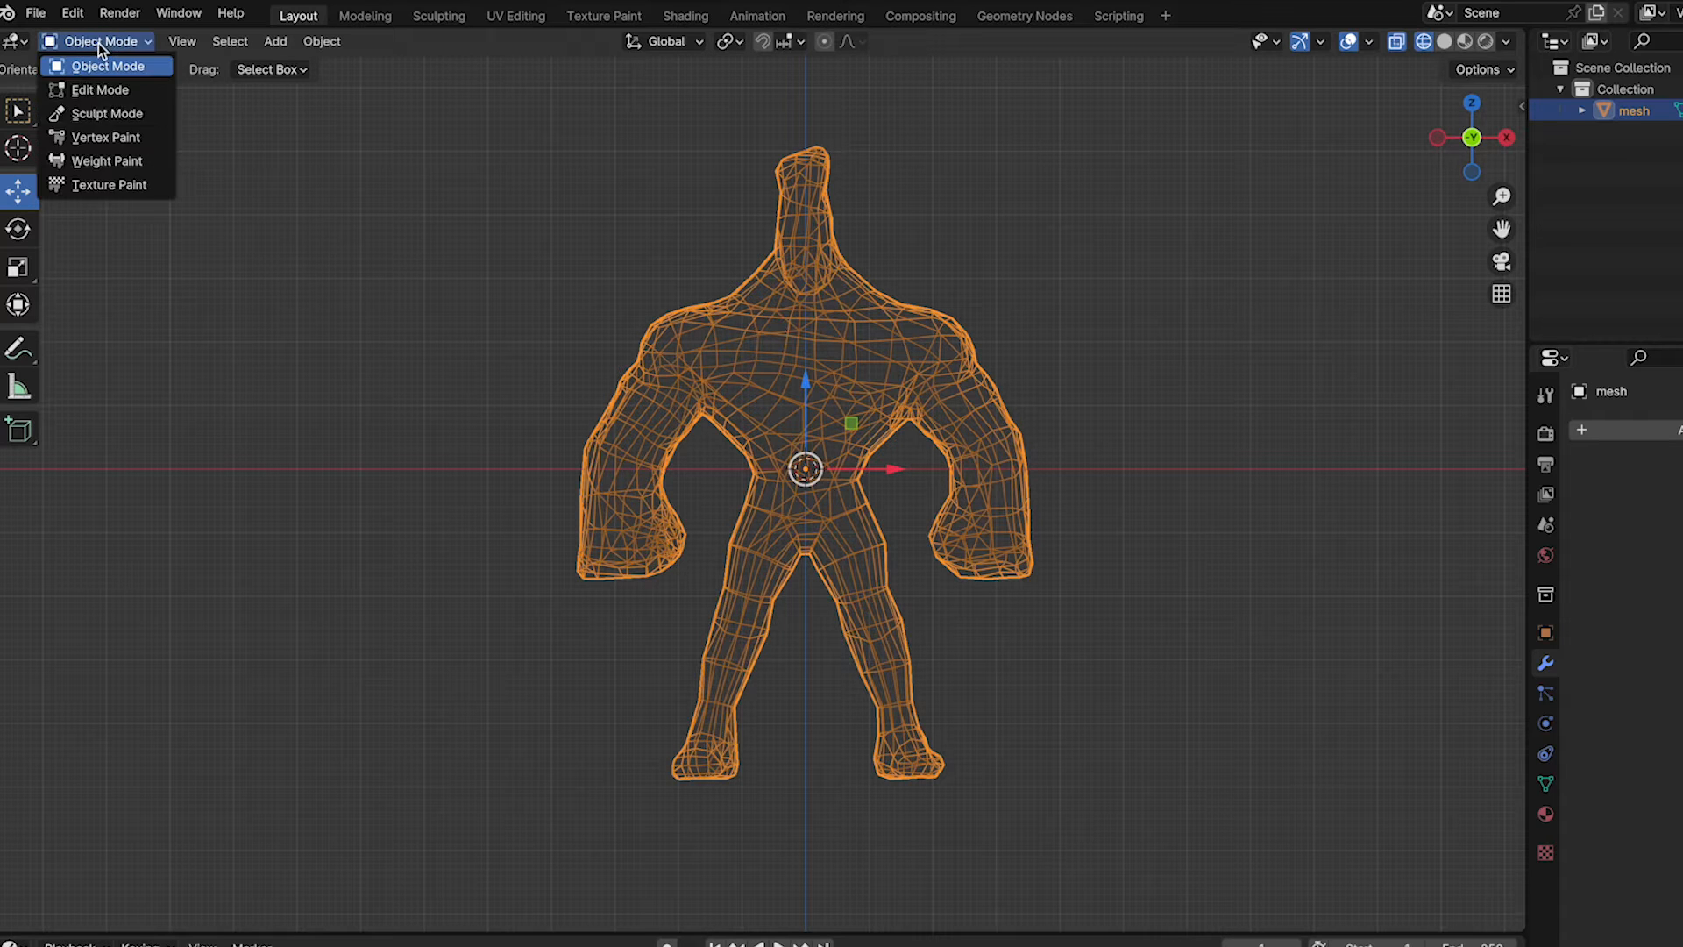
pyautogui.click(85, 92)
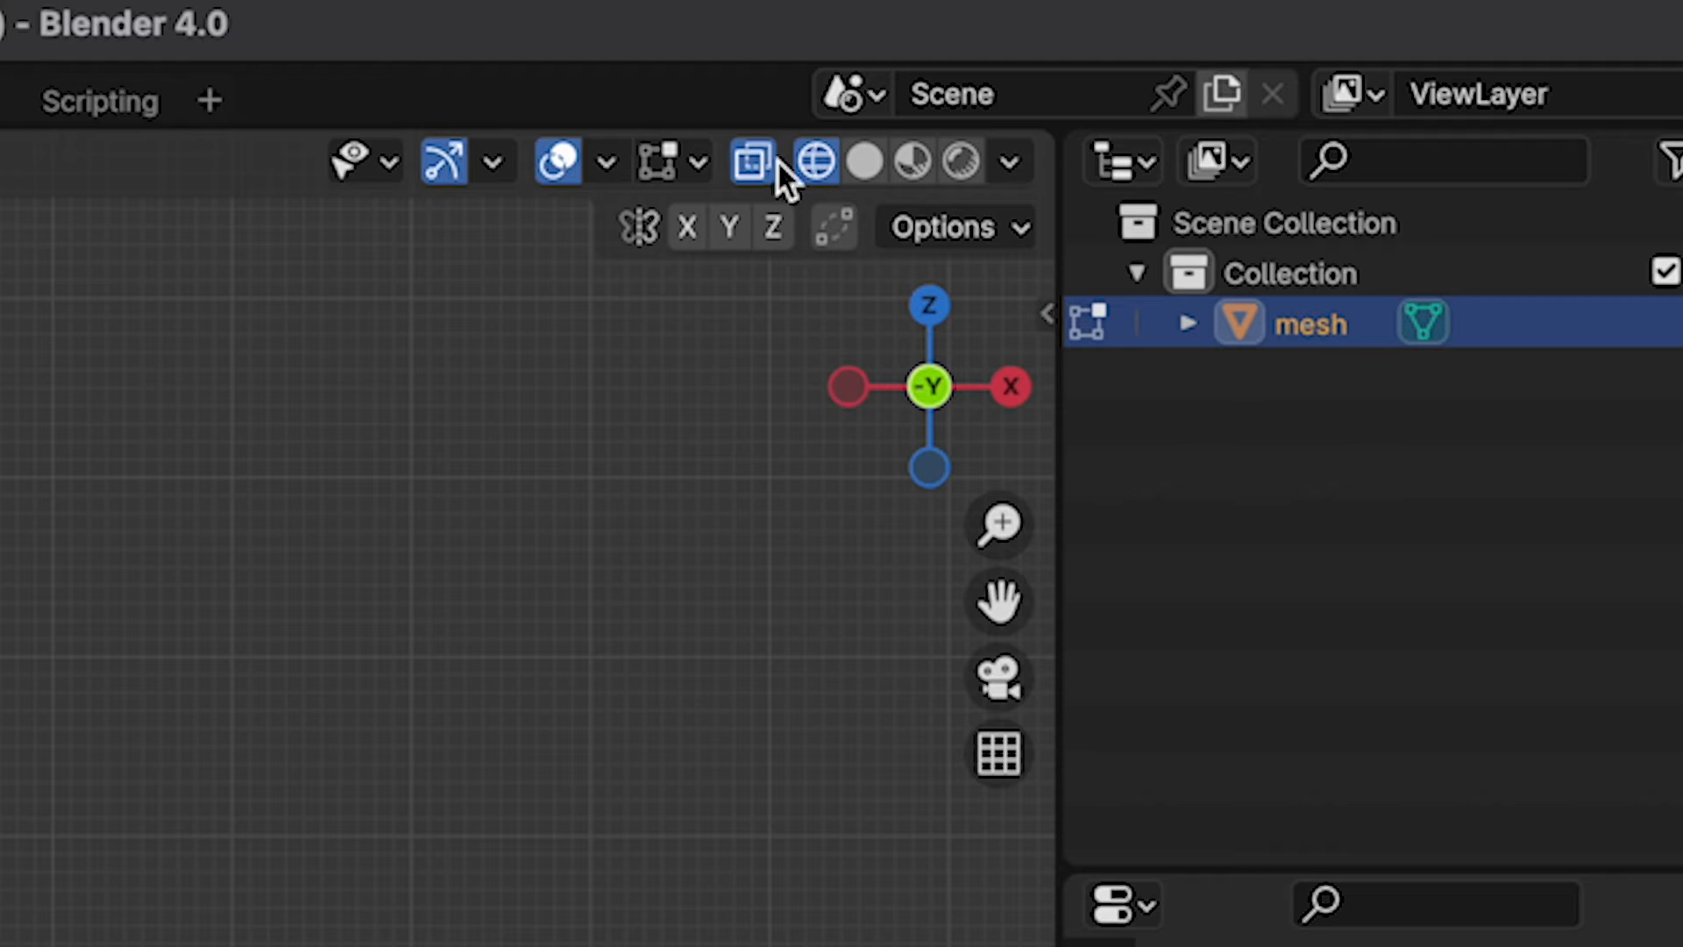
pyautogui.click(763, 155)
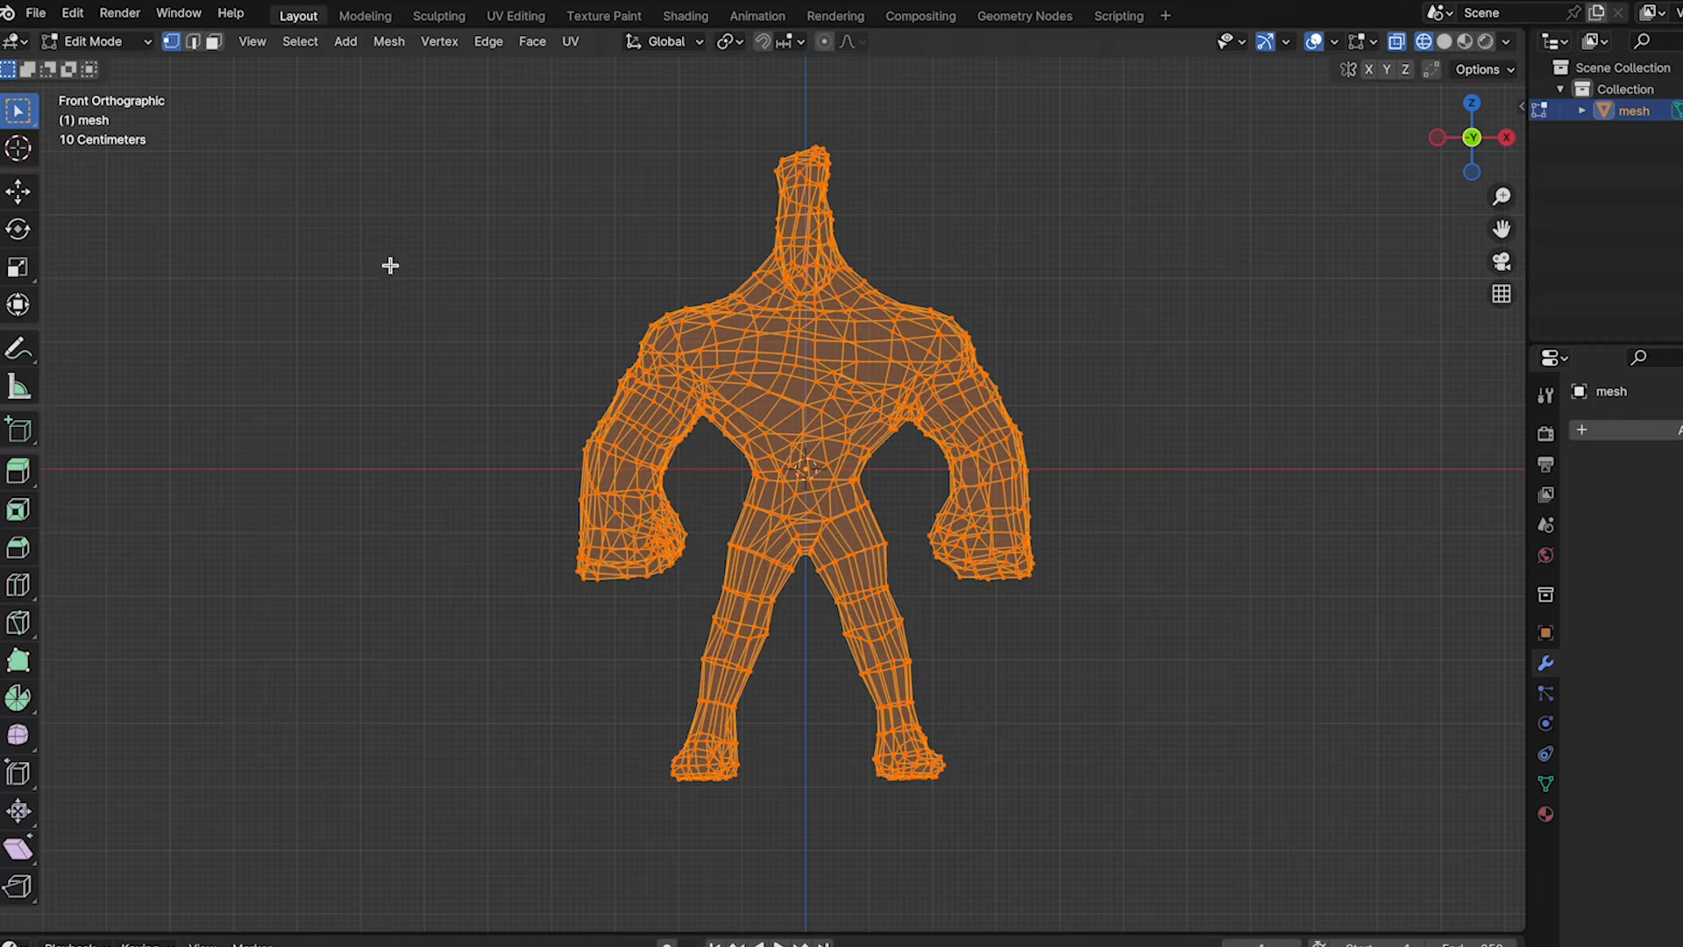
pyautogui.click(388, 41)
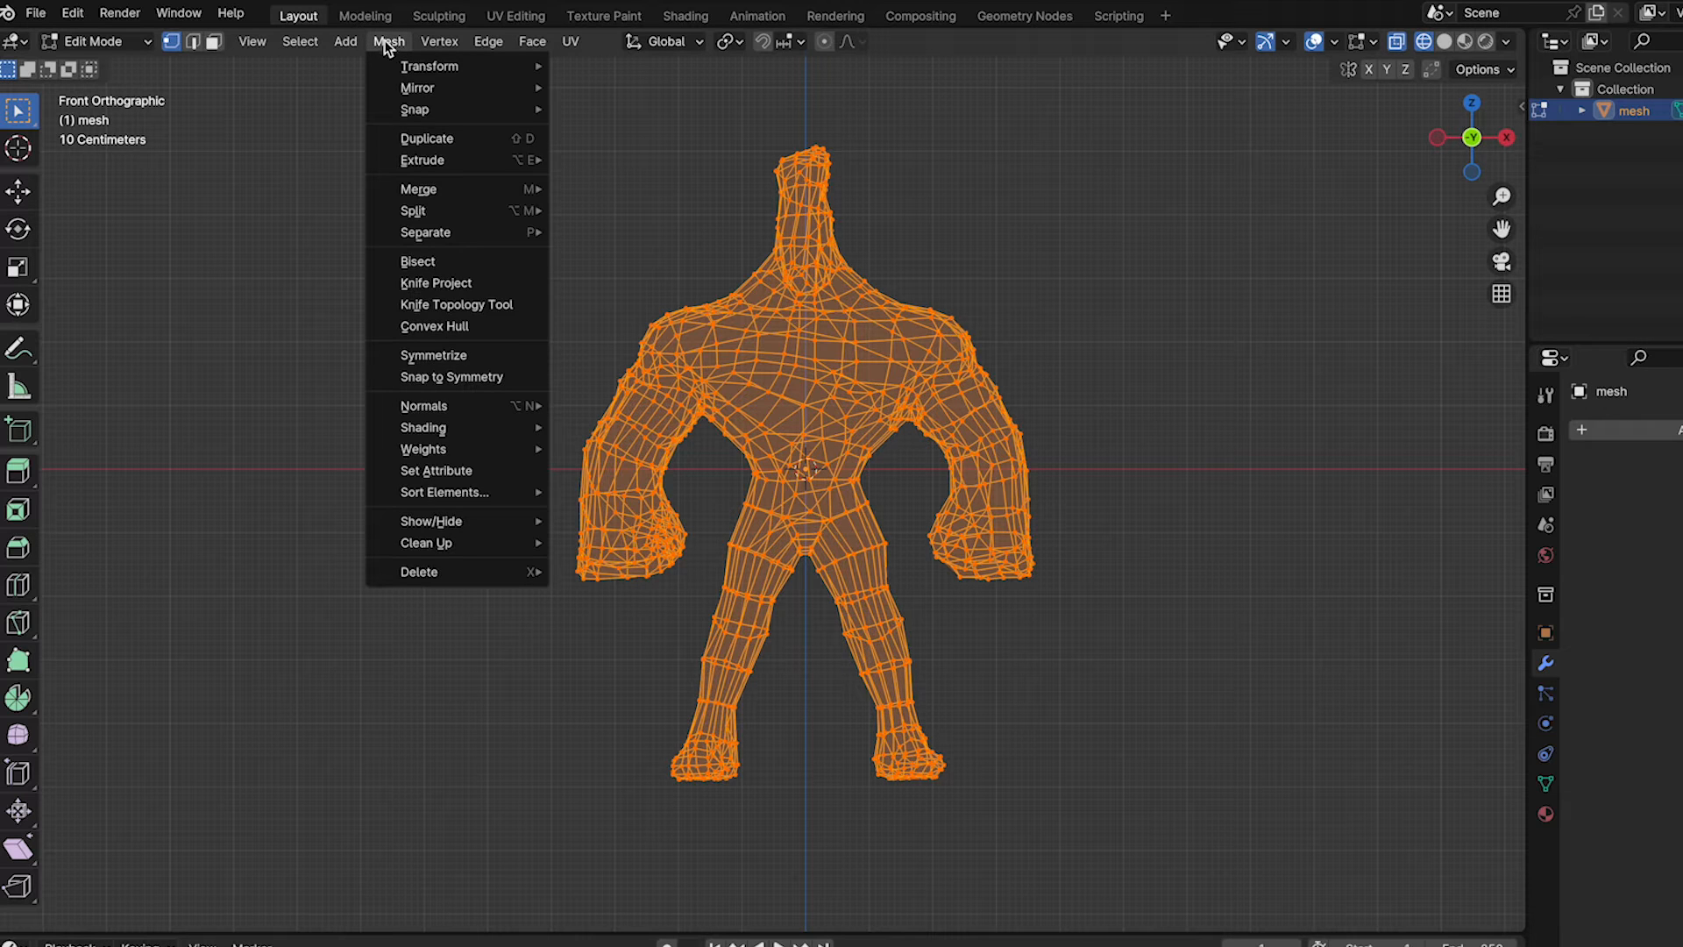
pyautogui.click(433, 262)
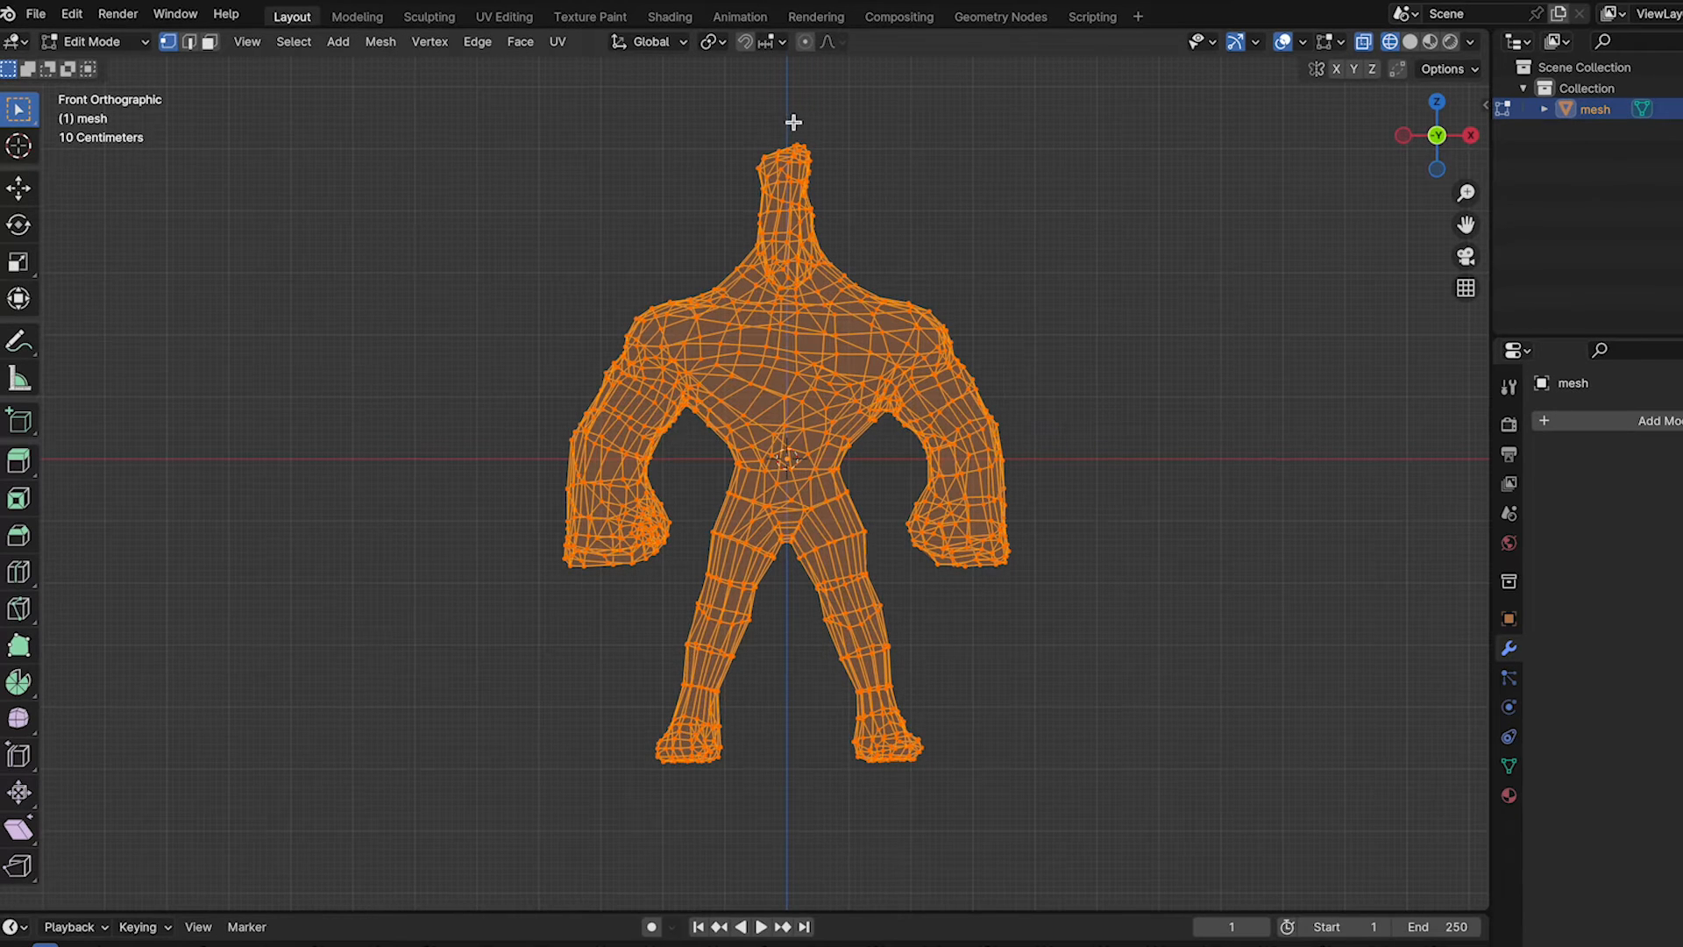
pyautogui.moveTo(787, 116); pyautogui.dragTo(786, 672)
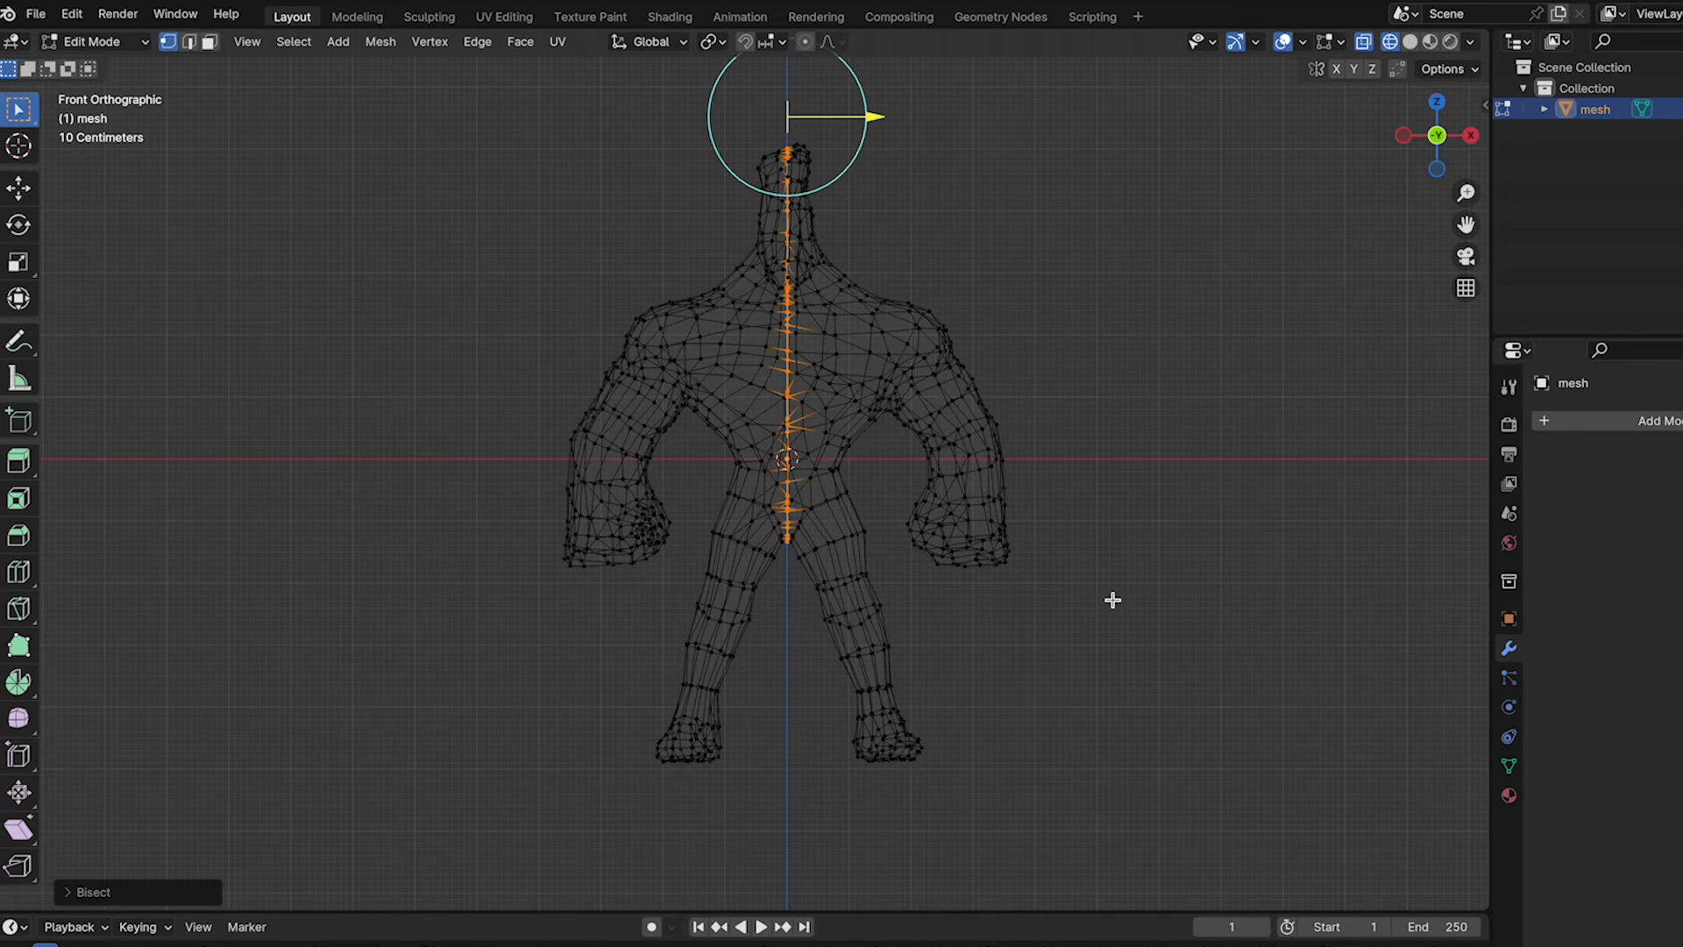
# - In face selection mode, select the half of the character on the positive X side and delete its faces
pyautogui.press('Home')
pyautogui.click(830, 392)
pyautogui.click(211, 42)
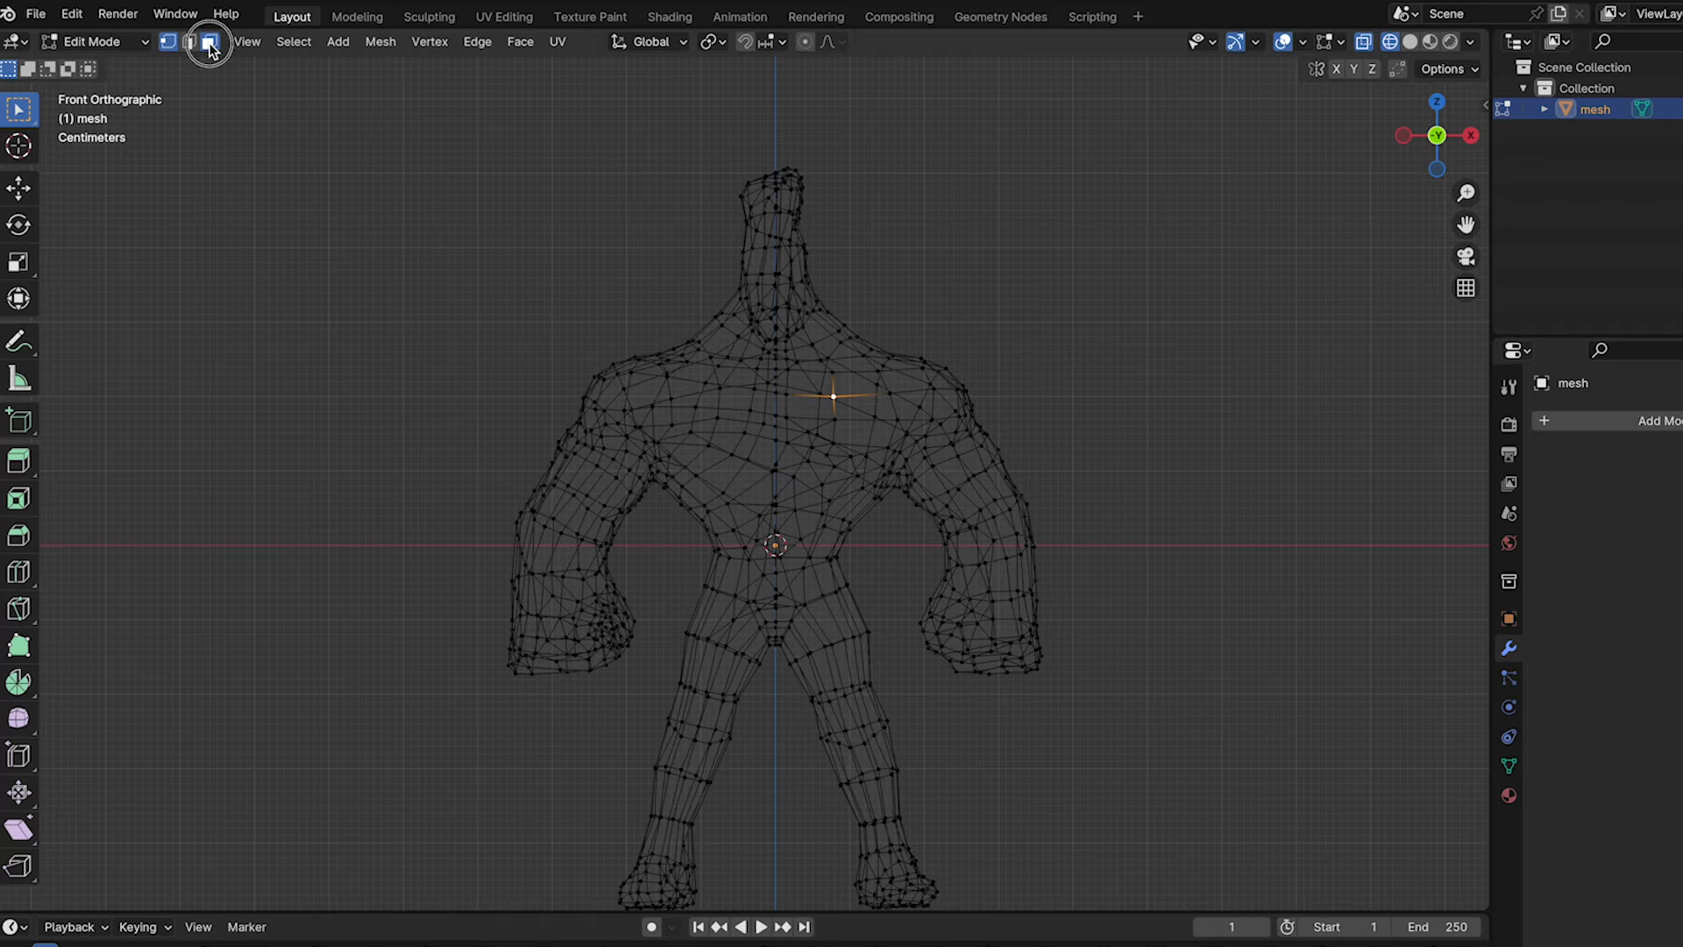
pyautogui.click(1366, 38)
pyautogui.click(1366, 38)
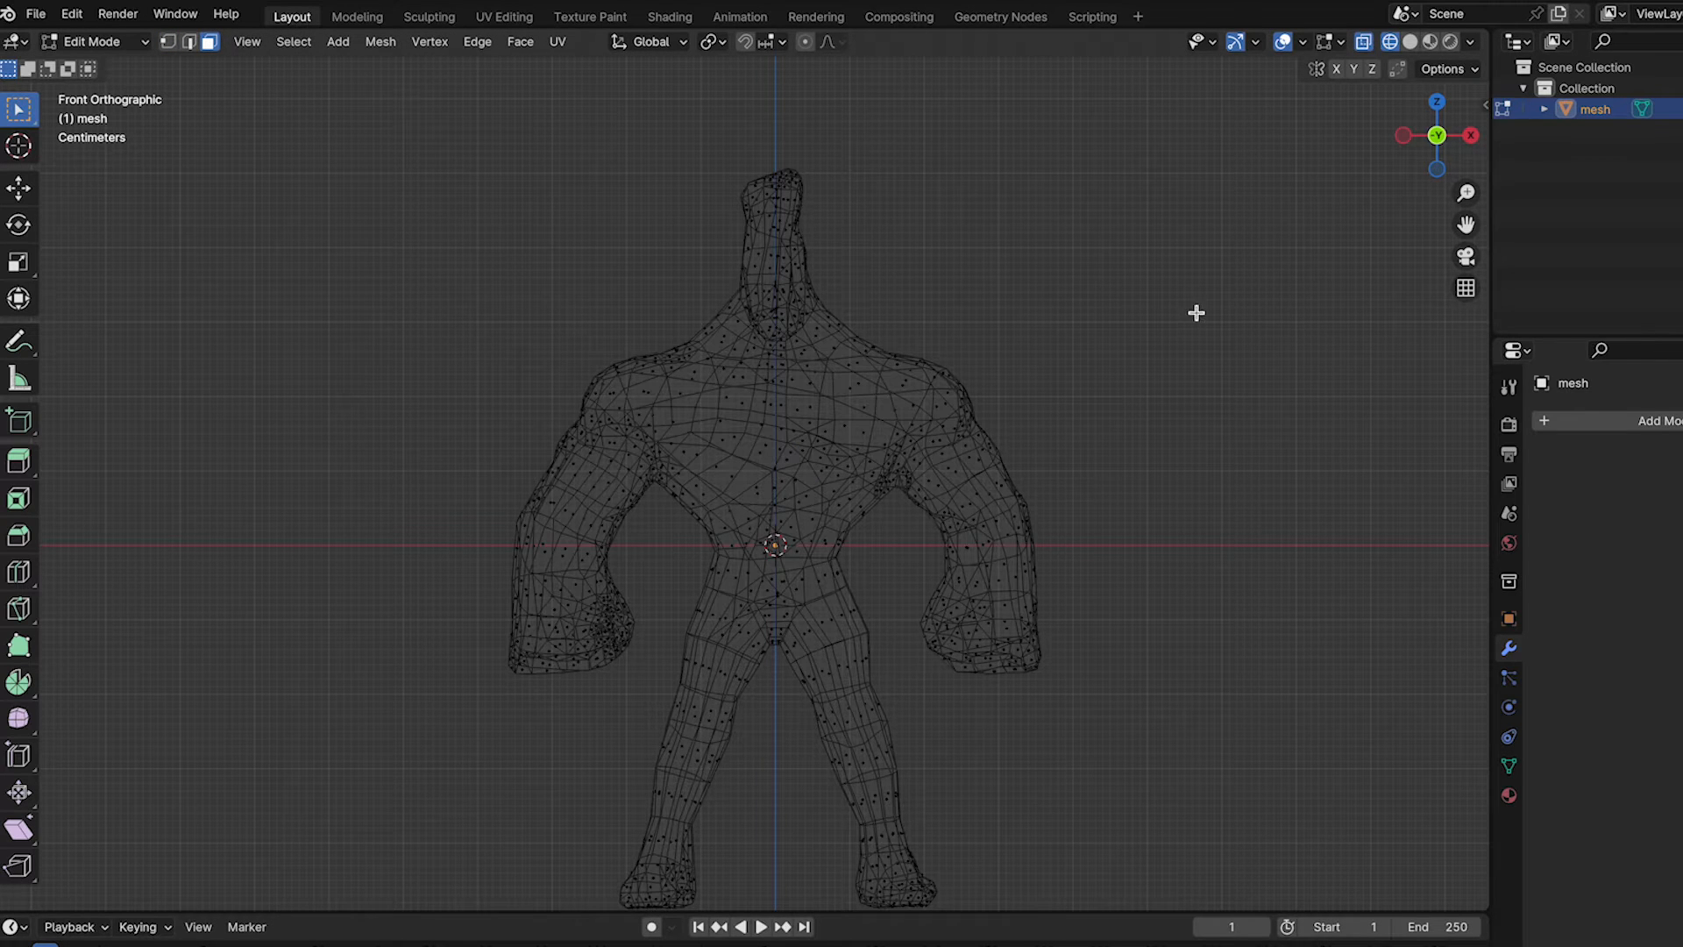
pyautogui.scroll(-1, 1197, 313)
pyautogui.moveTo(1105, 856); pyautogui.dragTo(770, 191)
pyautogui.scroll(2, 873, 368)
pyautogui.press('x')
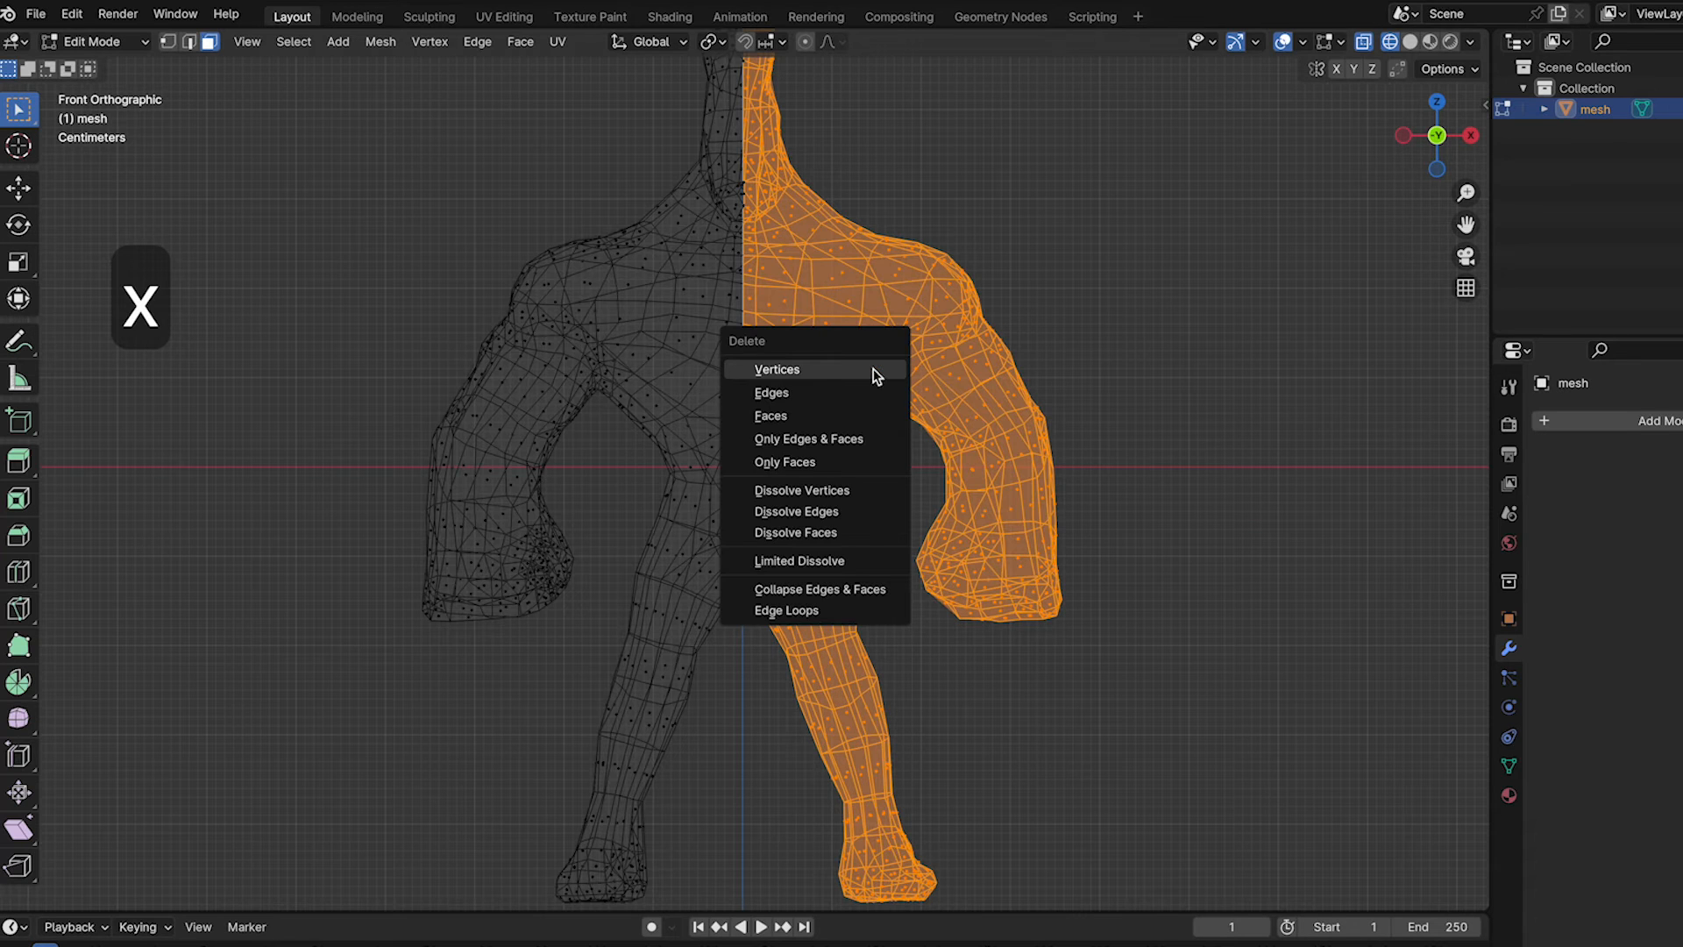
pyautogui.click(778, 419)
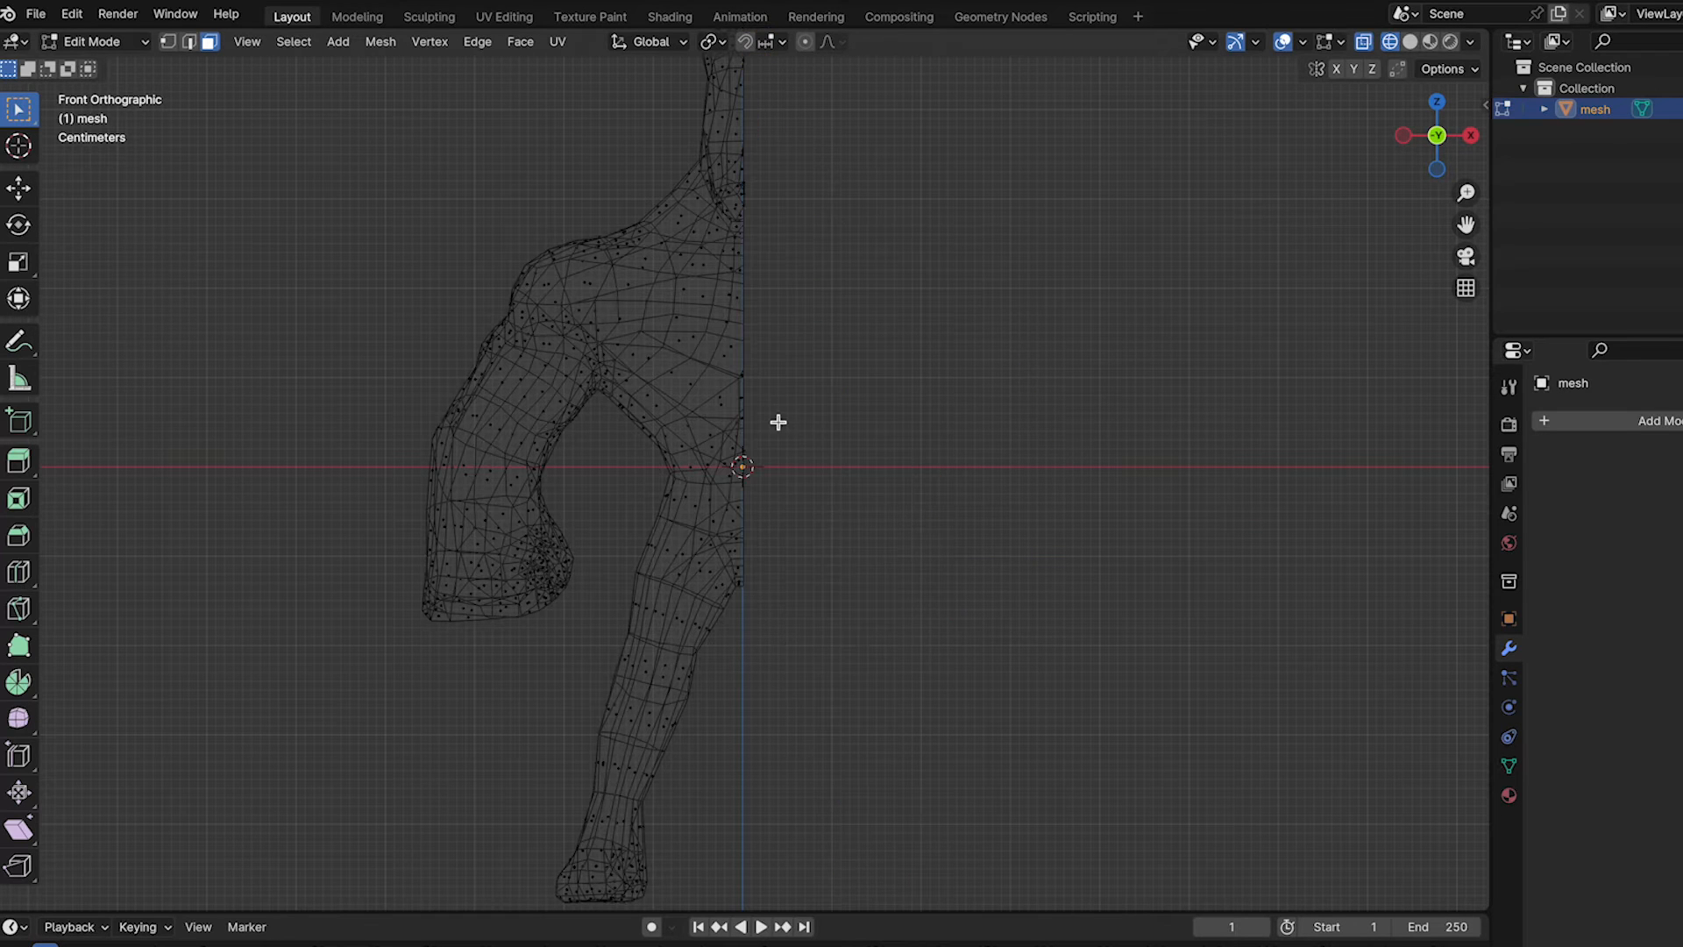
# - Delete the leftover faces along the cut edge at the vertical centre line, working from the waist up to the head
pyautogui.scroll(6, 903, 590)
pyautogui.moveTo(891, 579)
pyautogui.keyDown('shift'); pyautogui.mouseDown(button='middle')
pyautogui.moveTo(868, 323)
pyautogui.moveTo(801, 628)
pyautogui.mouseUp(button='middle'); pyautogui.keyUp('shift')
pyautogui.scroll(3, 827, 360)
pyautogui.moveTo(810, 239)
pyautogui.keyDown('shift'); pyautogui.mouseDown(button='middle')
pyautogui.moveTo(834, 534)
pyautogui.moveTo(863, 436)
pyautogui.moveTo(866, 454)
pyautogui.mouseUp(button='middle'); pyautogui.keyUp('shift')
pyautogui.press('x')
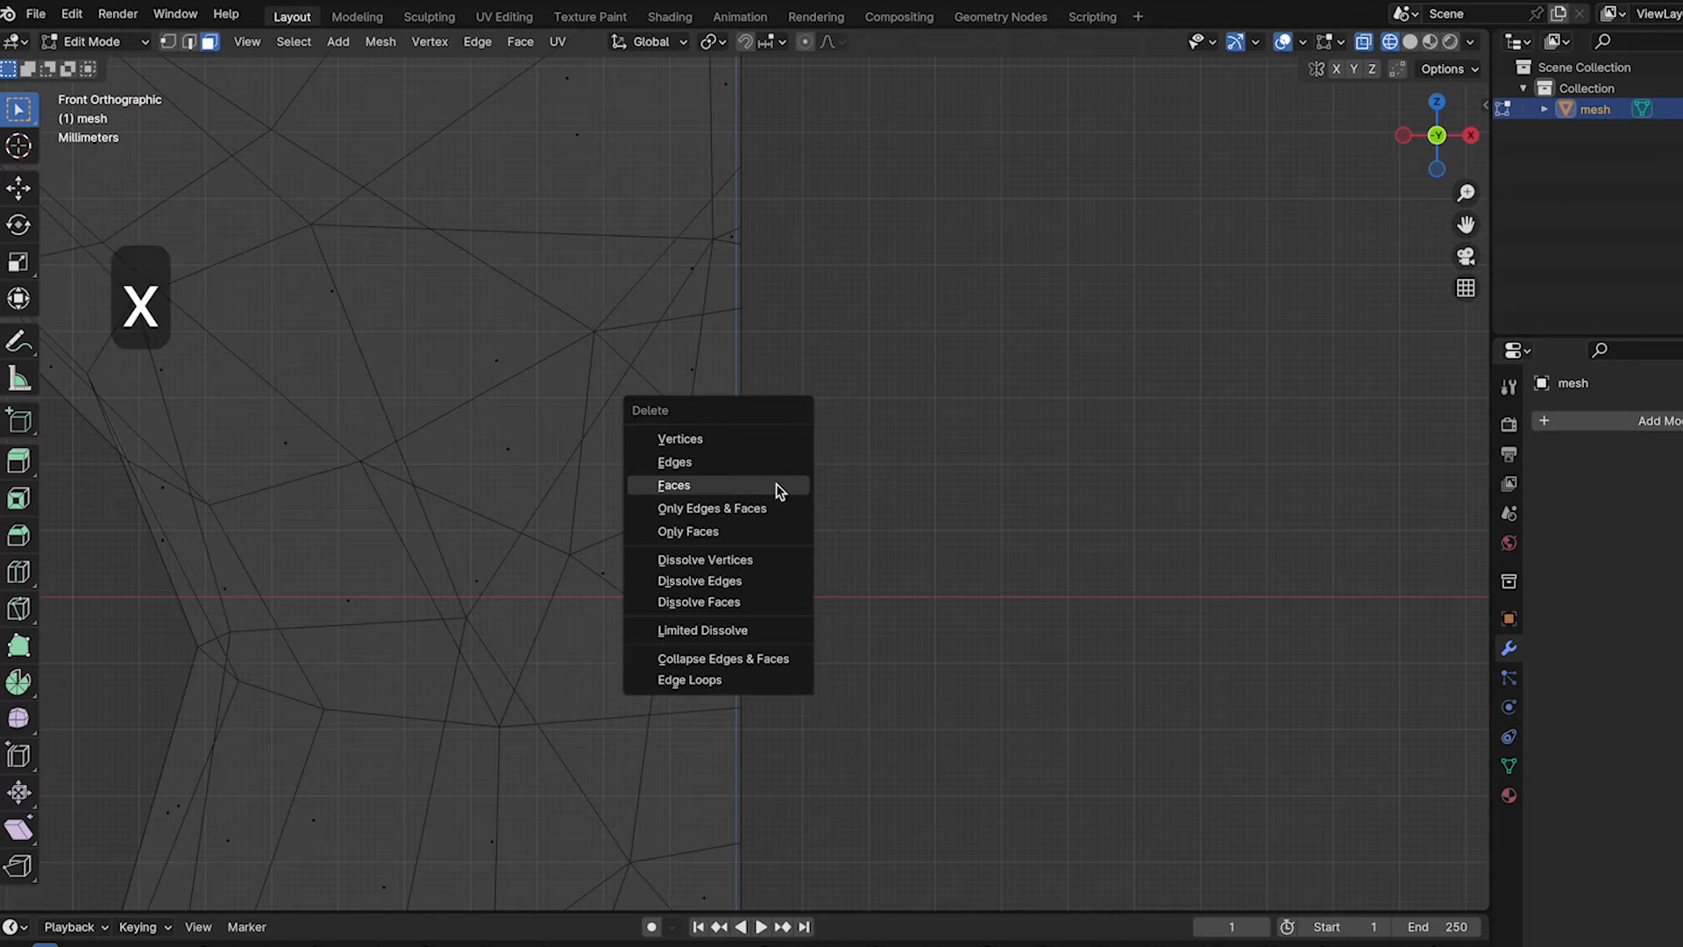
pyautogui.click(771, 483)
pyautogui.keyDown('shift'); pyautogui.moveTo(882, 371); pyautogui.dragTo(896, 563, button='middle'); pyautogui.keyUp('shift')
pyautogui.moveTo(835, 266)
pyautogui.keyDown('shift'); pyautogui.mouseDown(button='middle')
pyautogui.moveTo(828, 636)
pyautogui.moveTo(842, 584)
pyautogui.mouseUp(button='middle'); pyautogui.keyUp('shift')
pyautogui.click(750, 492)
pyautogui.press('x')
pyautogui.click(773, 508)
pyautogui.click(751, 402)
pyautogui.press('x')
pyautogui.click(756, 399)
pyautogui.click(751, 329)
pyautogui.press('x')
pyautogui.click(775, 336)
pyautogui.keyDown('shift'); pyautogui.moveTo(838, 228); pyautogui.dragTo(834, 530, button='middle'); pyautogui.keyUp('shift')
pyautogui.scroll(5, 789, 473)
pyautogui.click(739, 233)
pyautogui.press('x')
pyautogui.click(745, 238)
pyautogui.keyDown('shift'); pyautogui.moveTo(763, 237); pyautogui.dragTo(771, 473, button='middle'); pyautogui.keyUp('shift')
pyautogui.scroll(-10, 1006, 632)
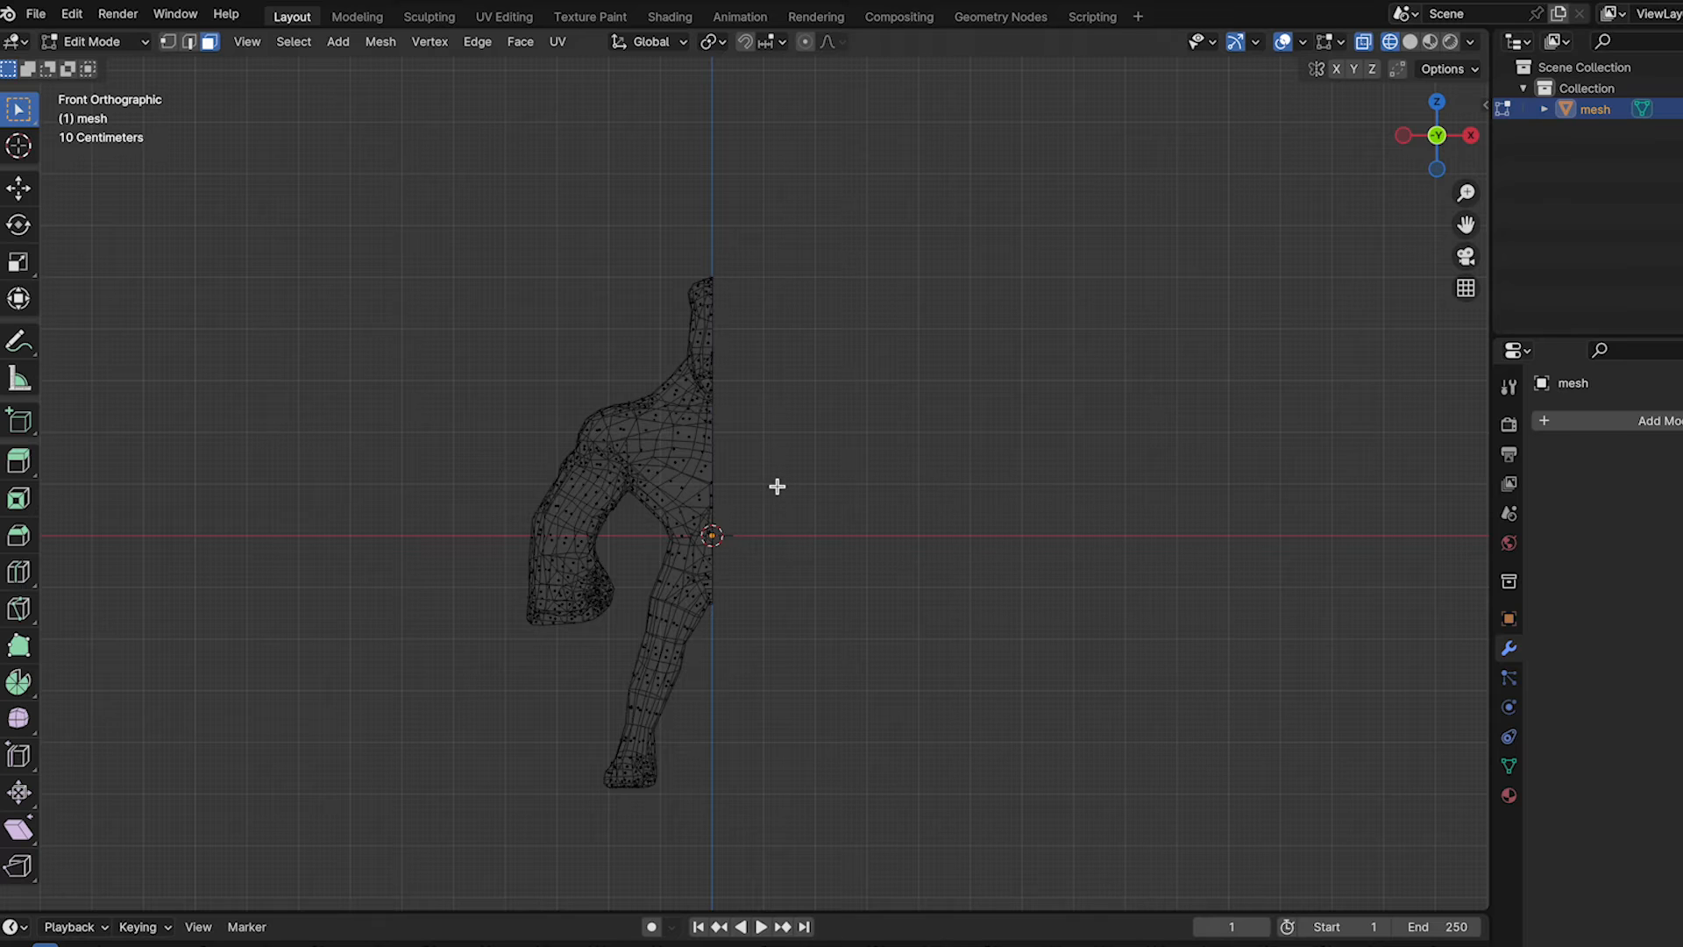
# - Move the entire half mesh slightly along the X axis to align its cut edge with the centre line, and return to Object Mode
pyautogui.press('a')
pyautogui.scroll(3, 777, 486)
pyautogui.click(22, 192)
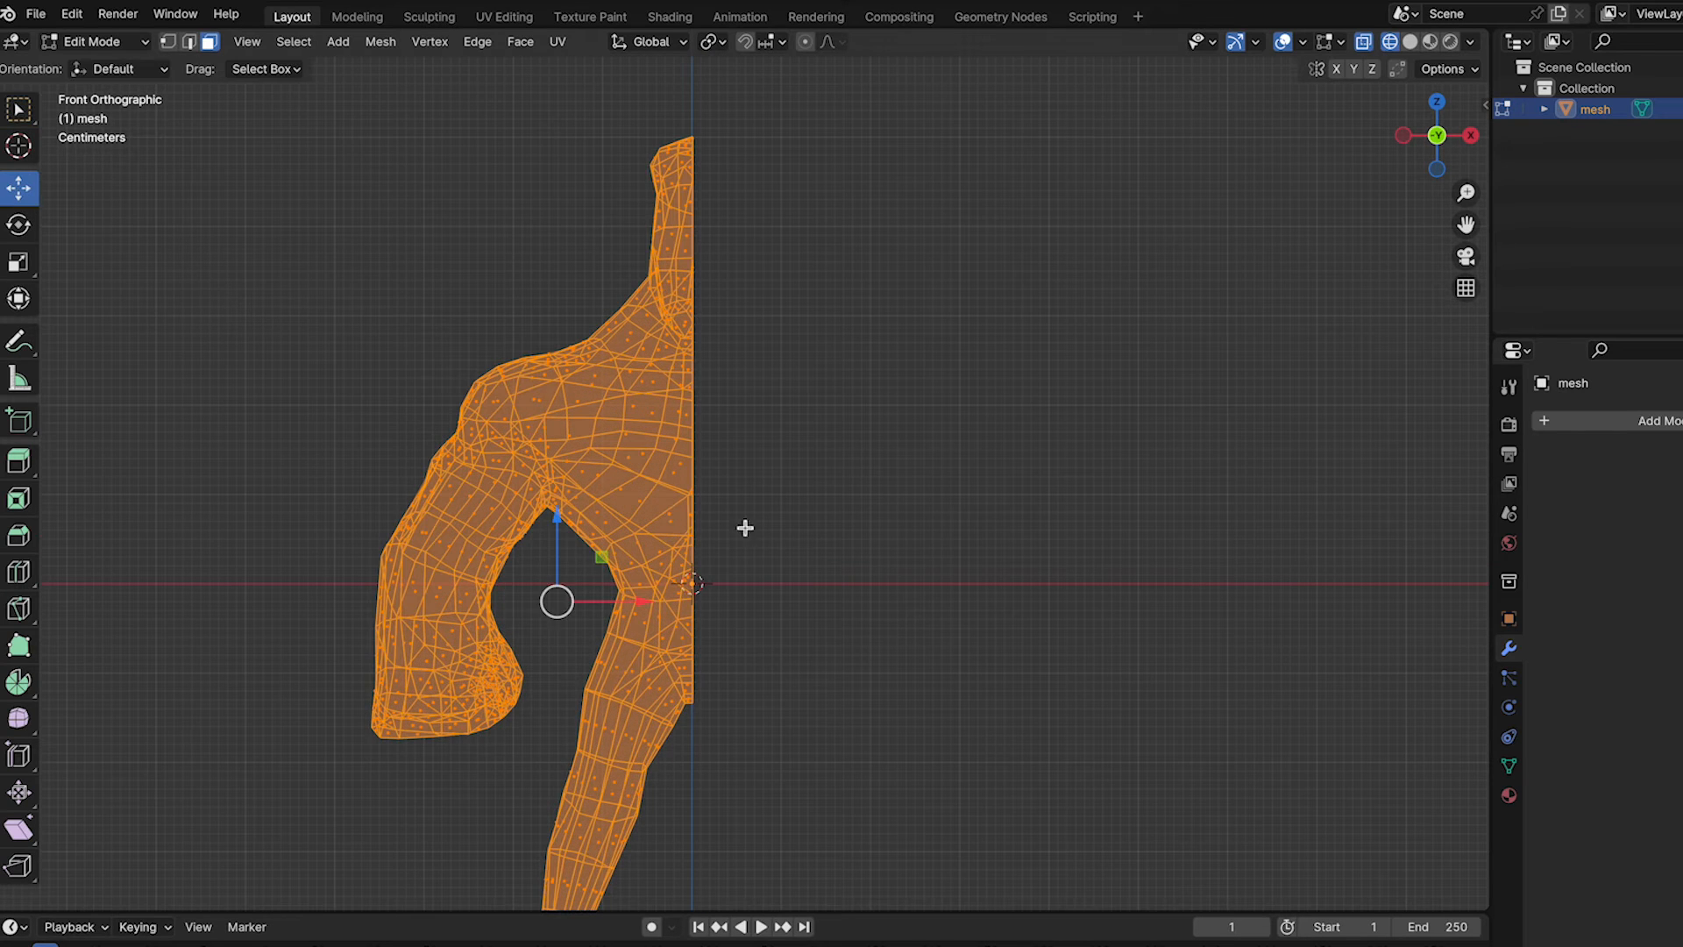
pyautogui.keyDown('shift'); pyautogui.moveTo(745, 528); pyautogui.dragTo(805, 364, button='middle'); pyautogui.keyUp('shift')
pyautogui.scroll(4, 805, 364)
pyautogui.moveTo(539, 406); pyautogui.dragTo(536, 406)
pyautogui.click(1063, 421)
pyautogui.scroll(-4, 936, 377)
pyautogui.click(96, 41)
pyautogui.click(93, 67)
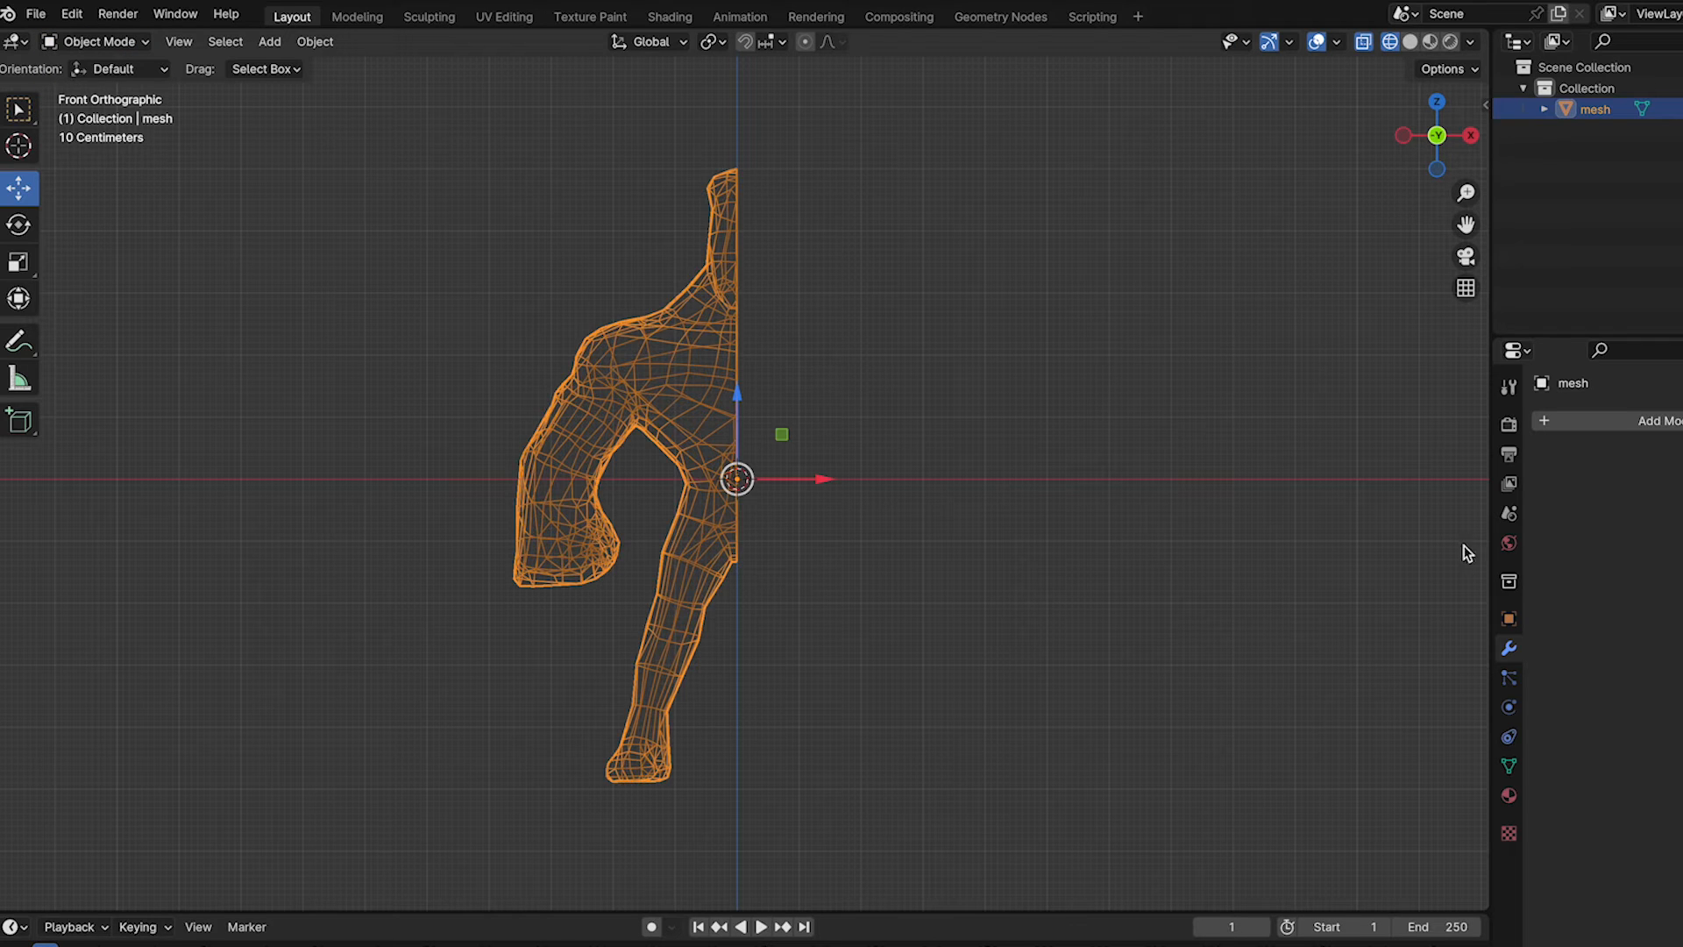
# - Add a Mirror modifier to the half mesh and set its mirror axis to Z only
pyautogui.click(1573, 422)
pyautogui.click(1550, 425)
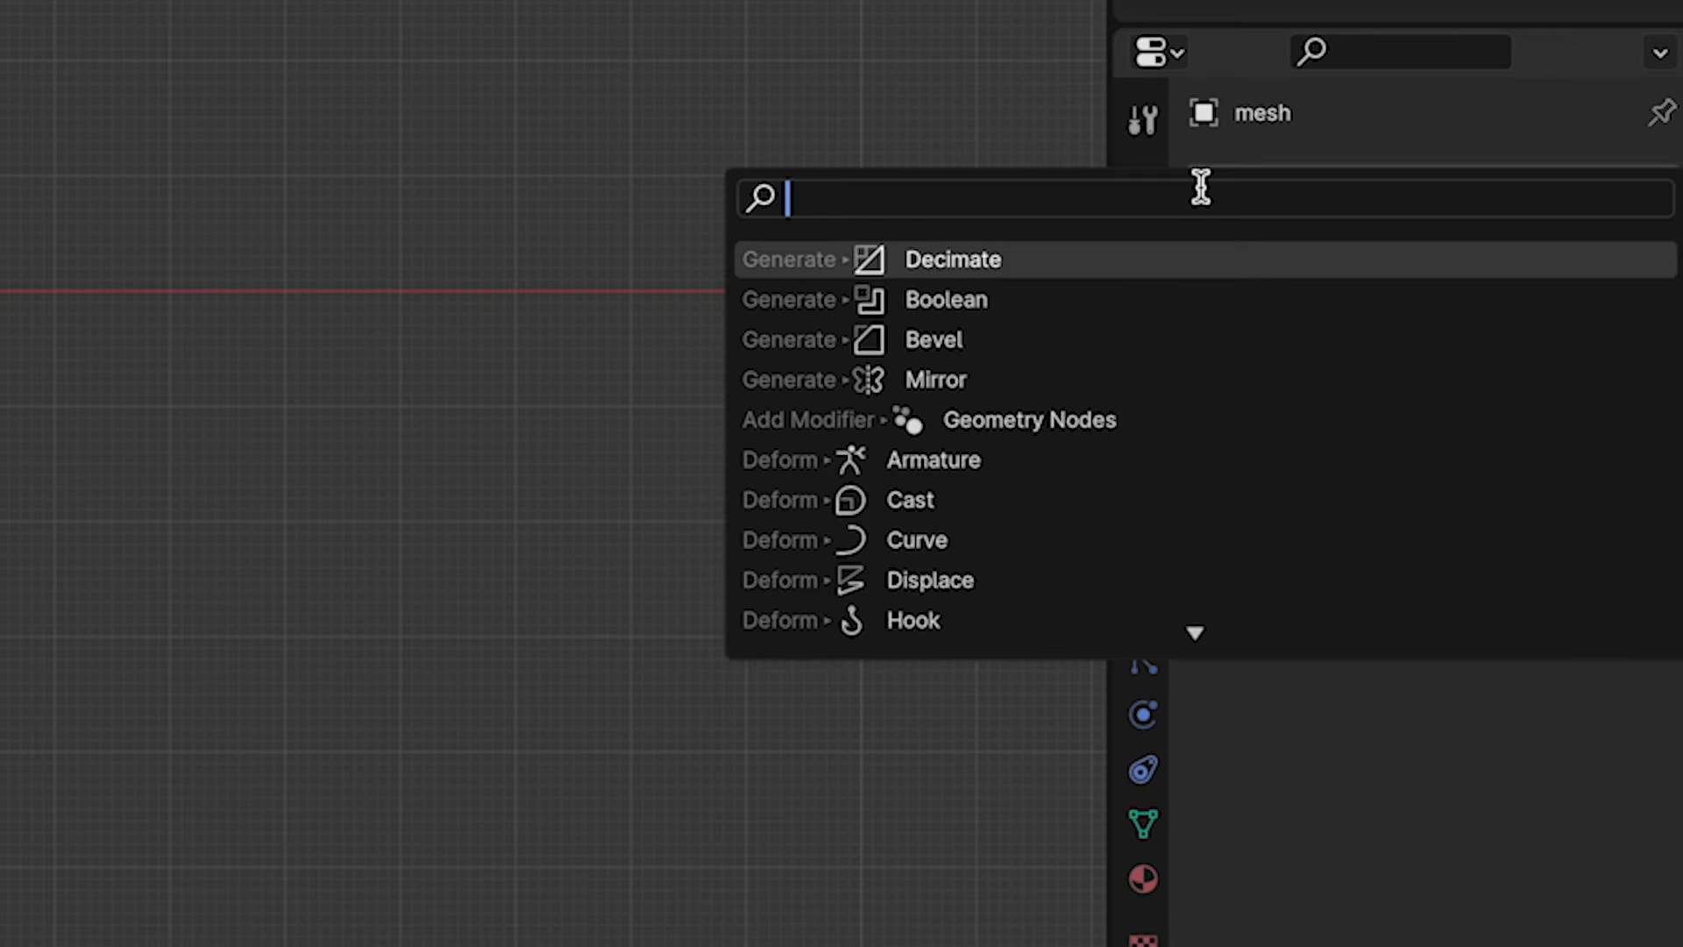
pyautogui.write('mirr')
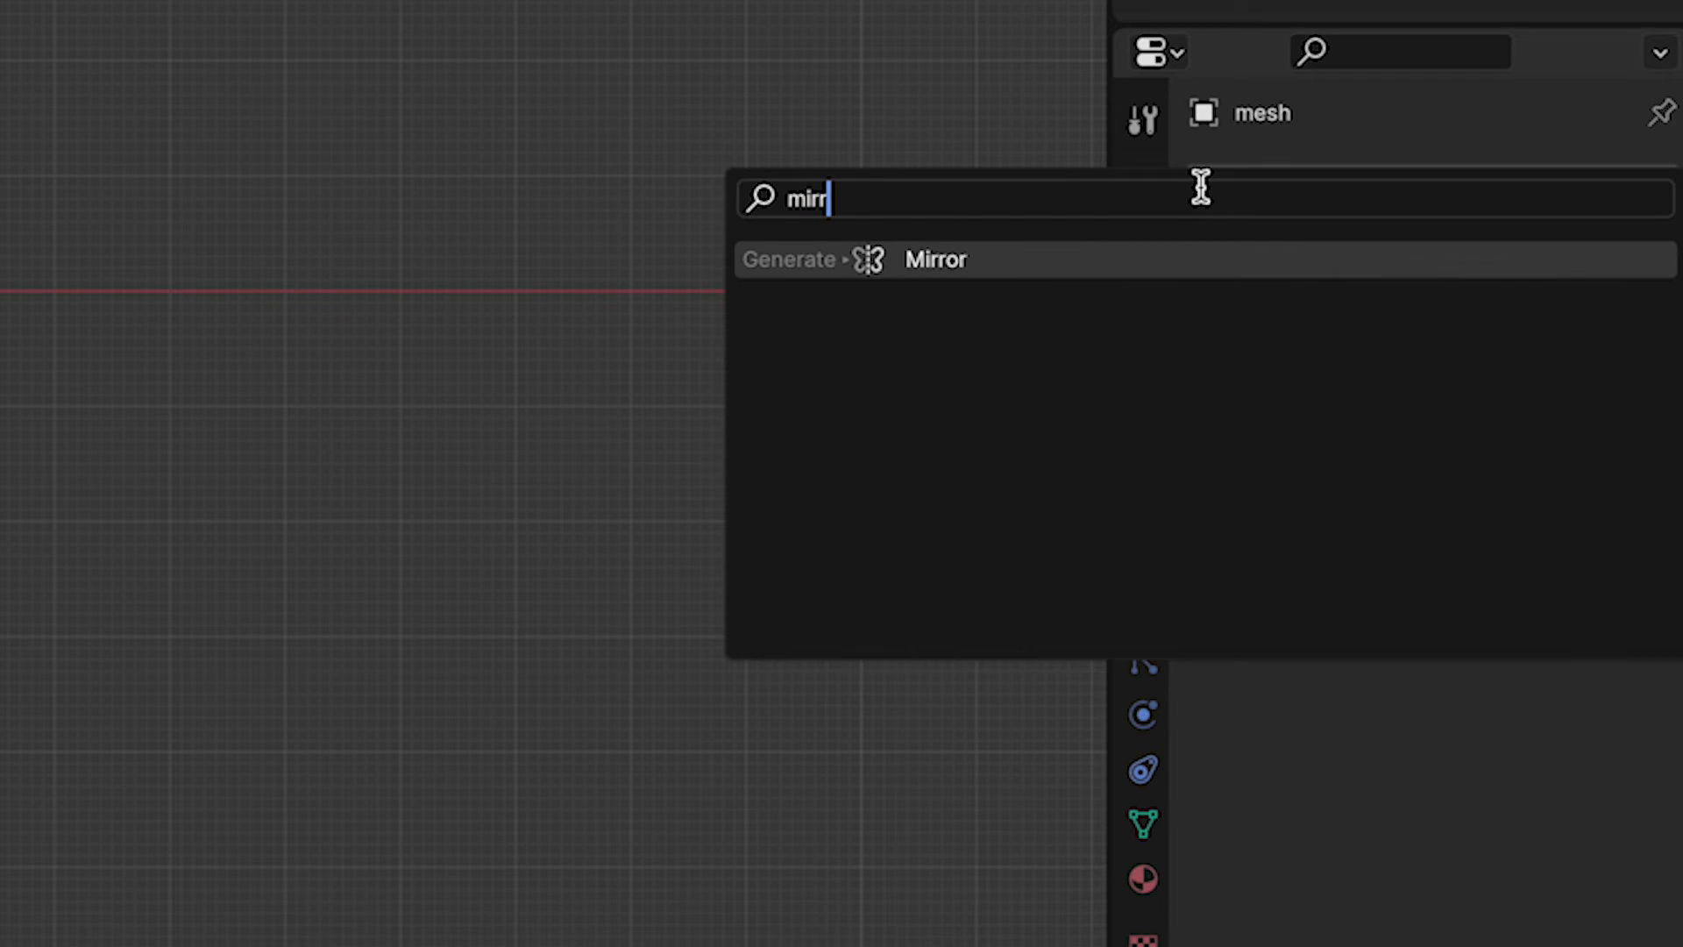
pyautogui.click(939, 261)
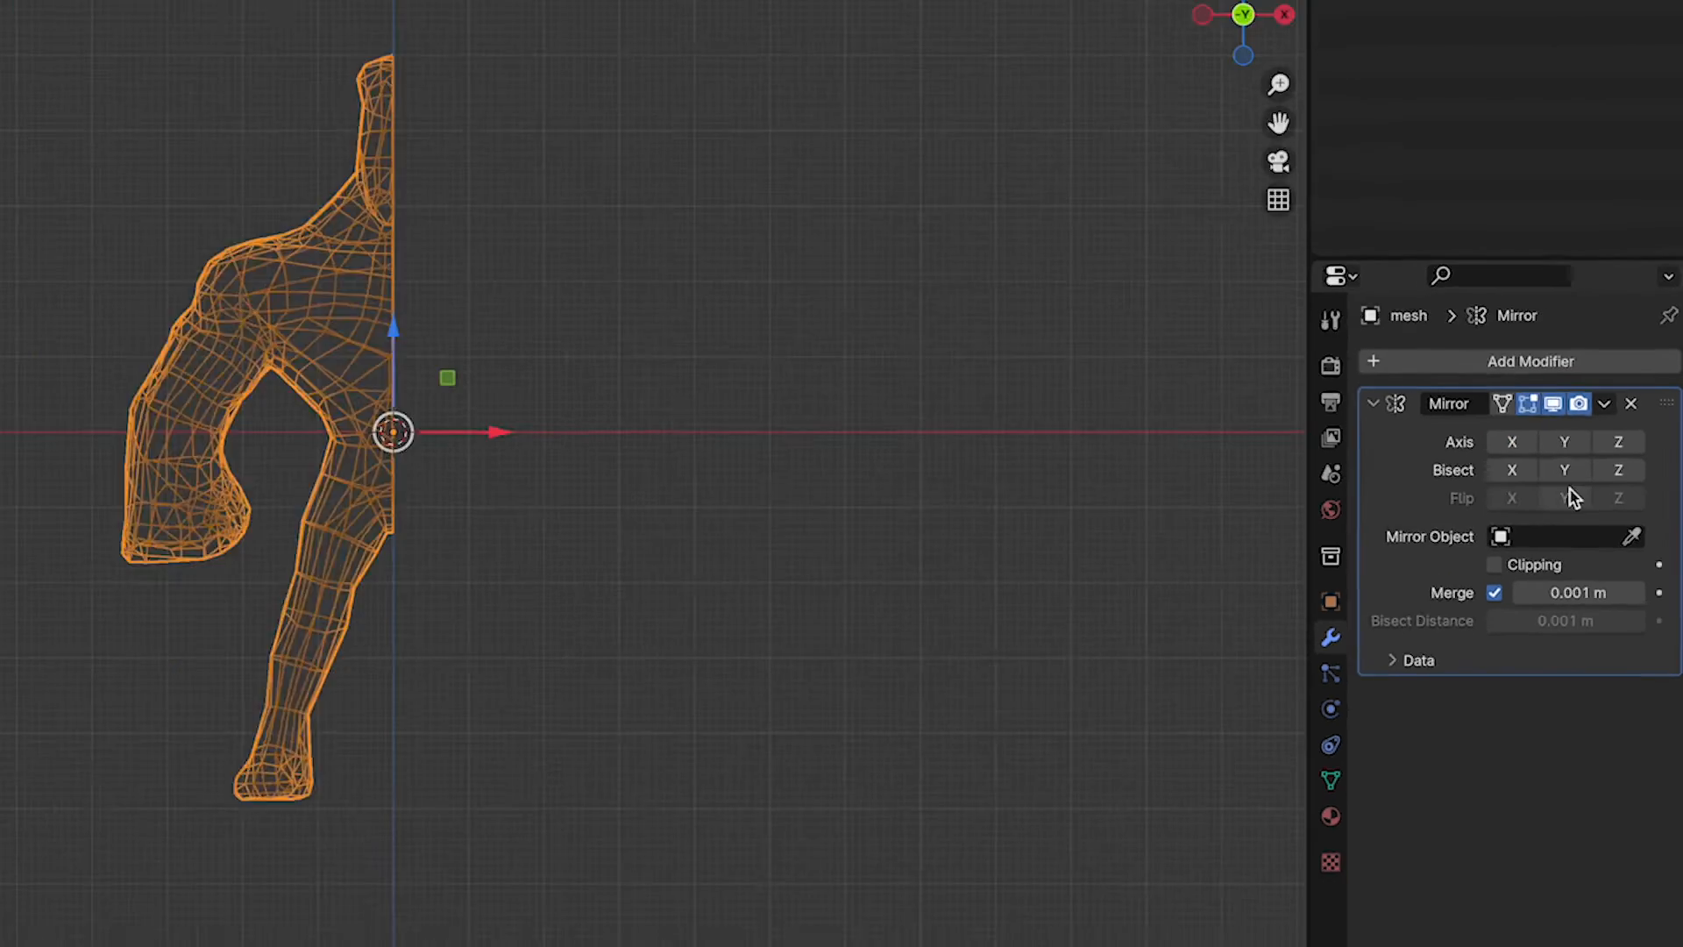
pyautogui.click(1580, 309)
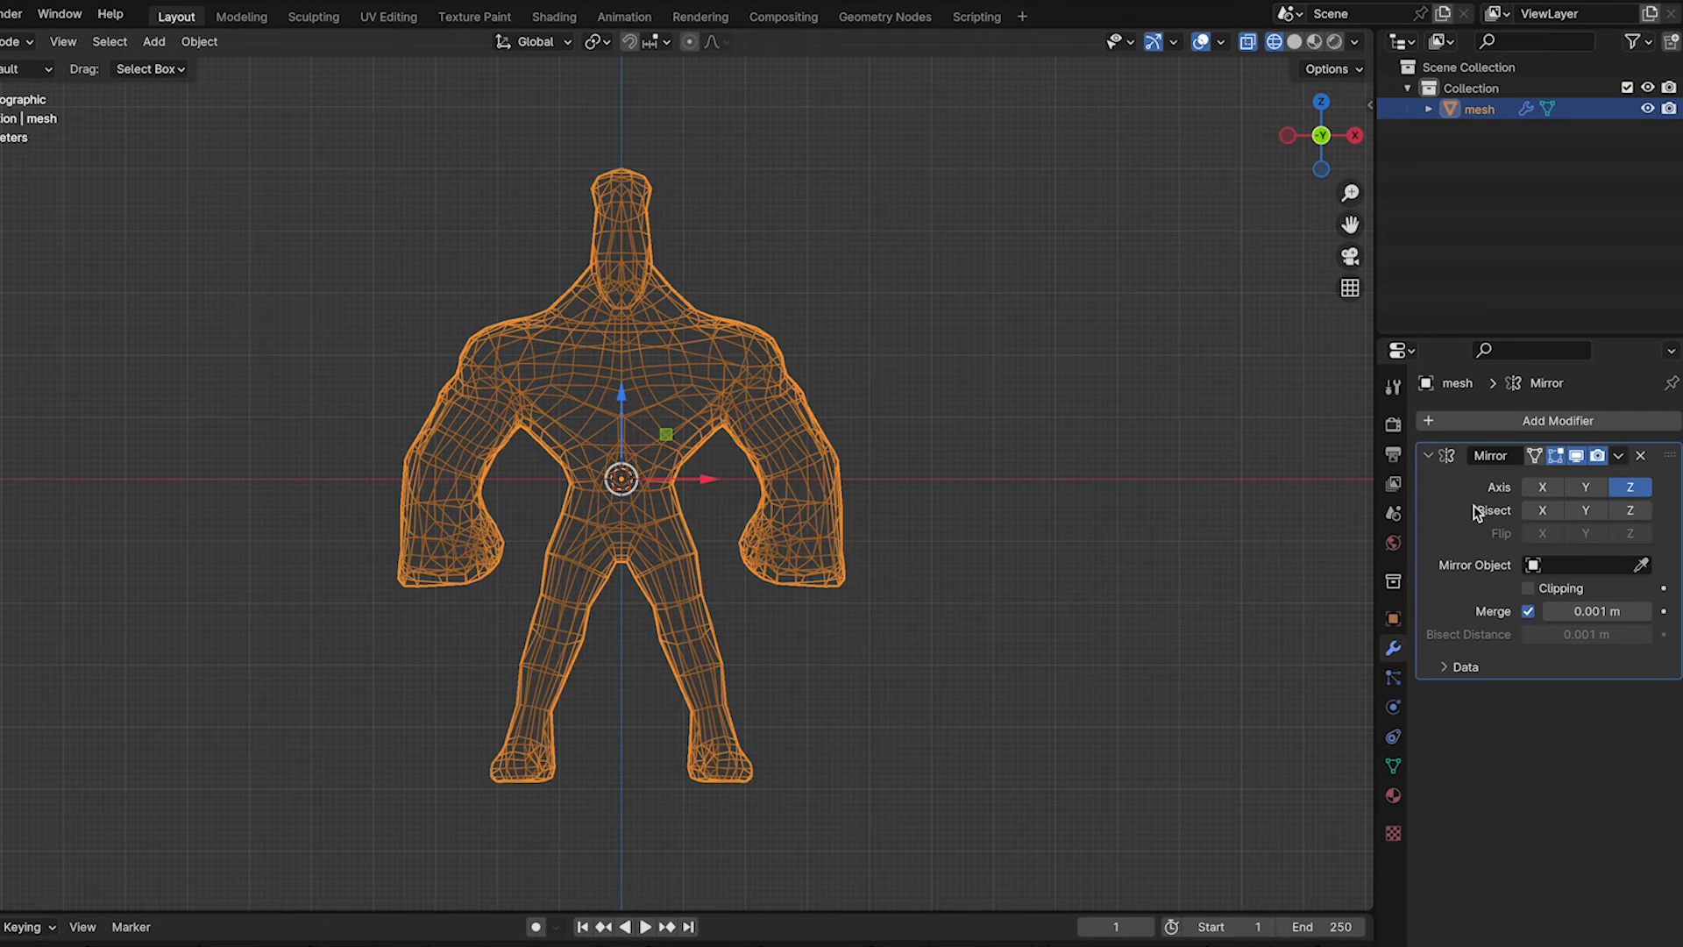
# - Enable Clipping in the Mirror modifier and set its merge distance to 0.002 m
pyautogui.click(1529, 589)
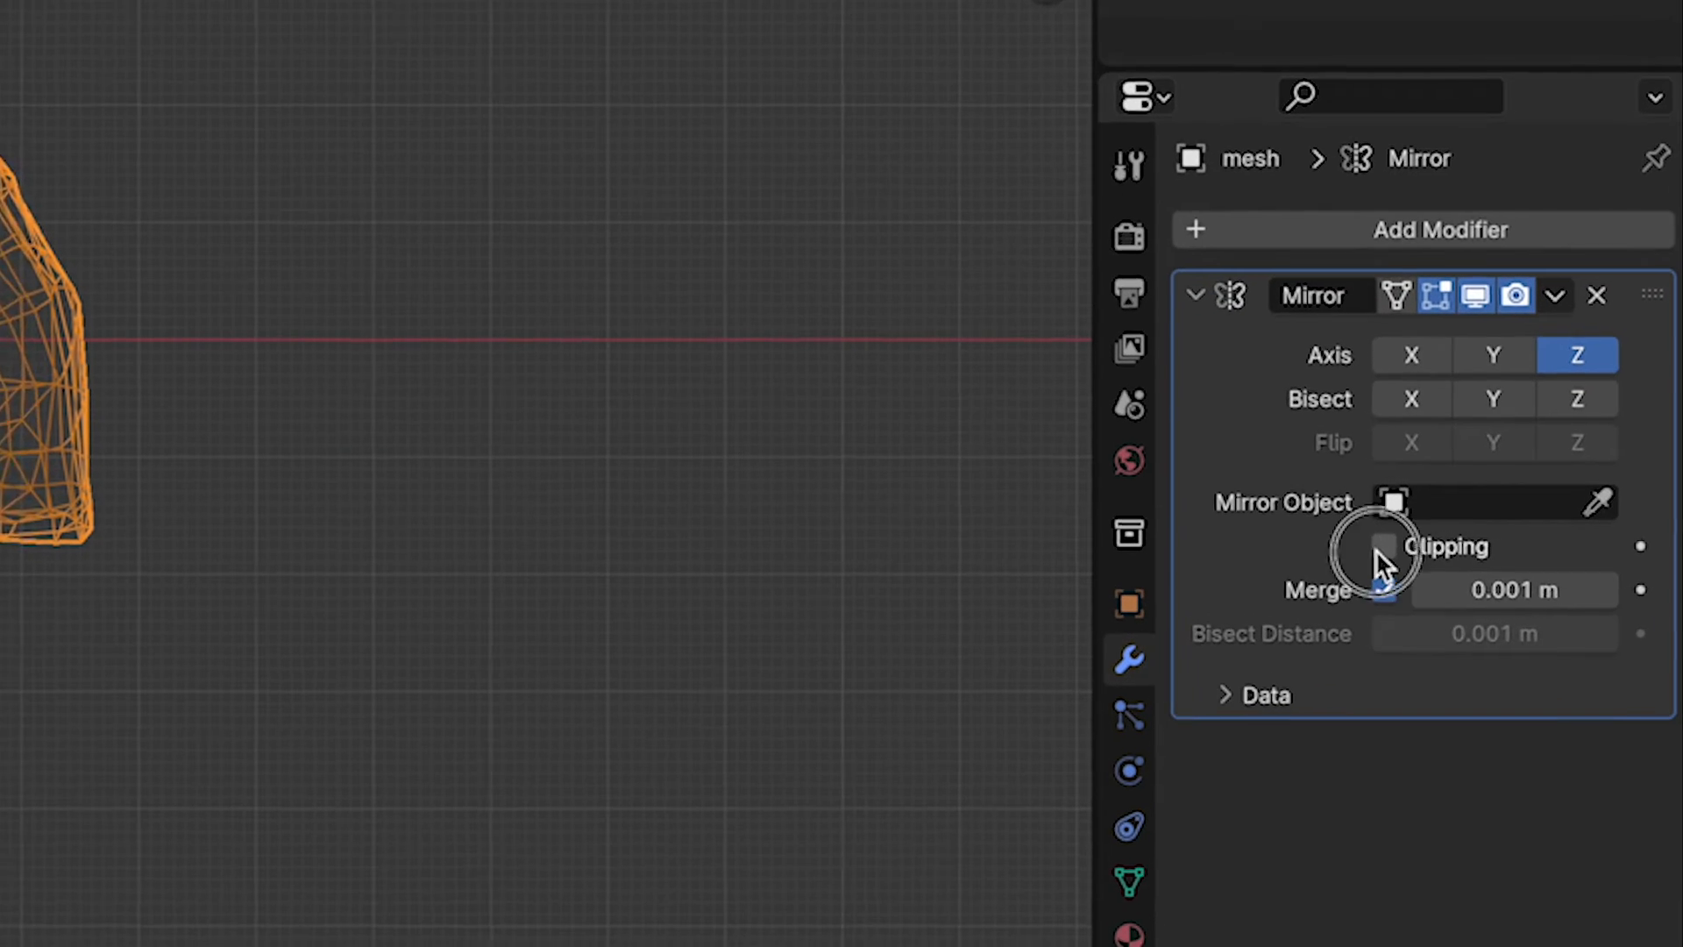
pyautogui.click(1523, 604)
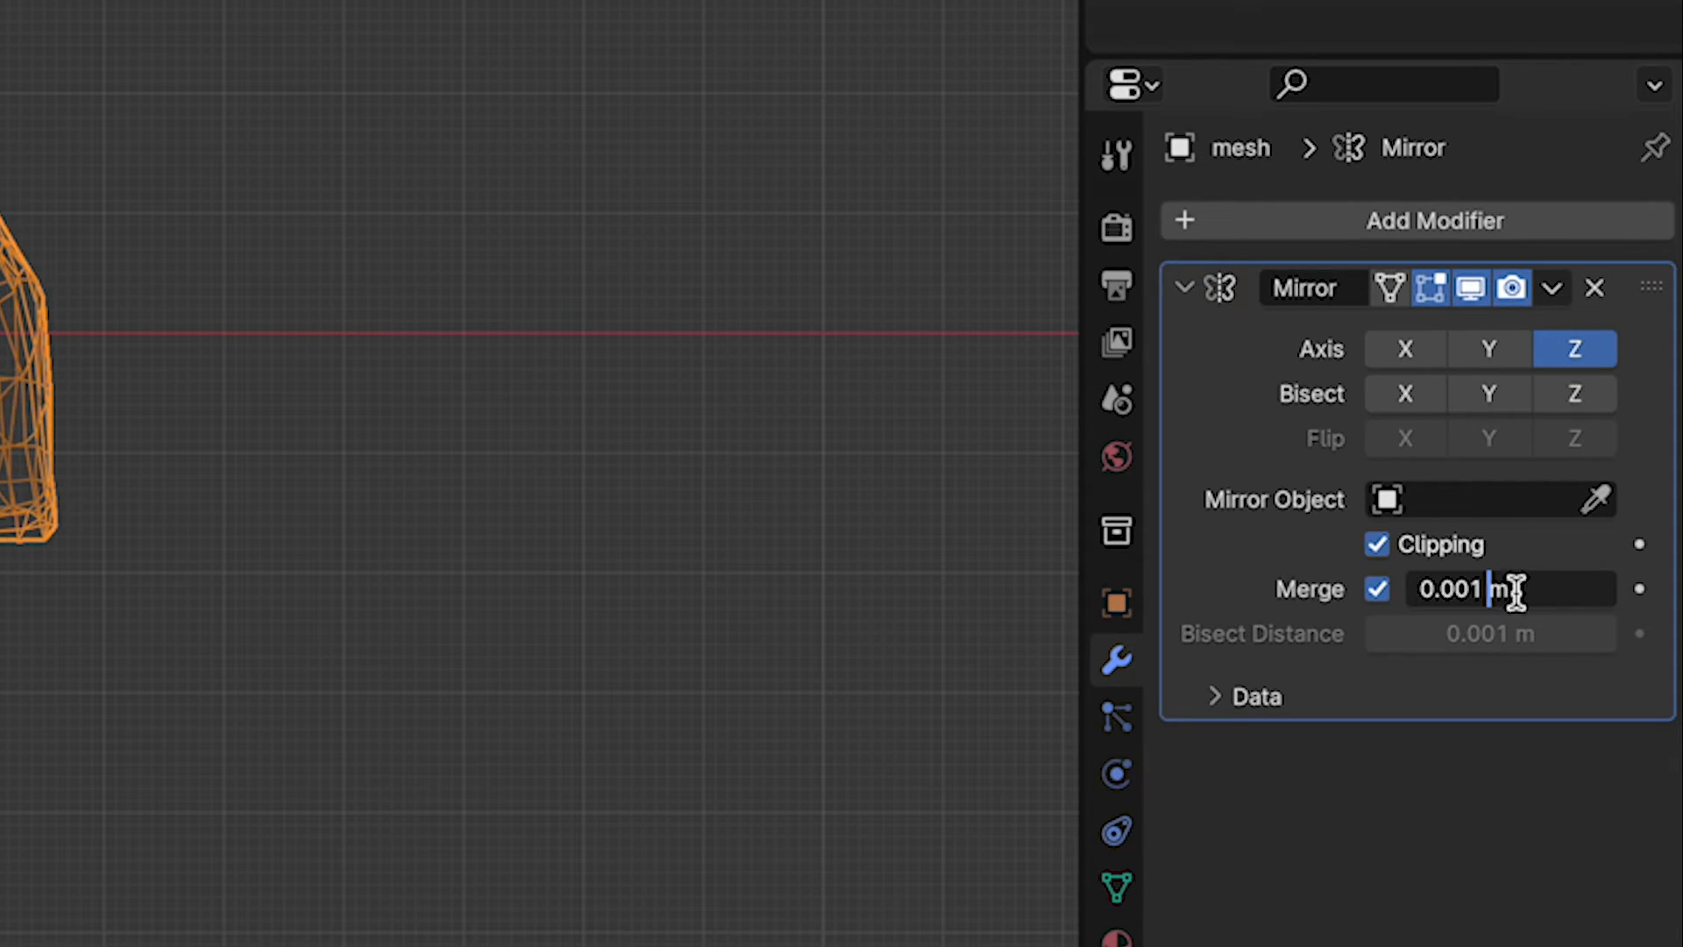
pyautogui.write('2')
pyautogui.press('Return')
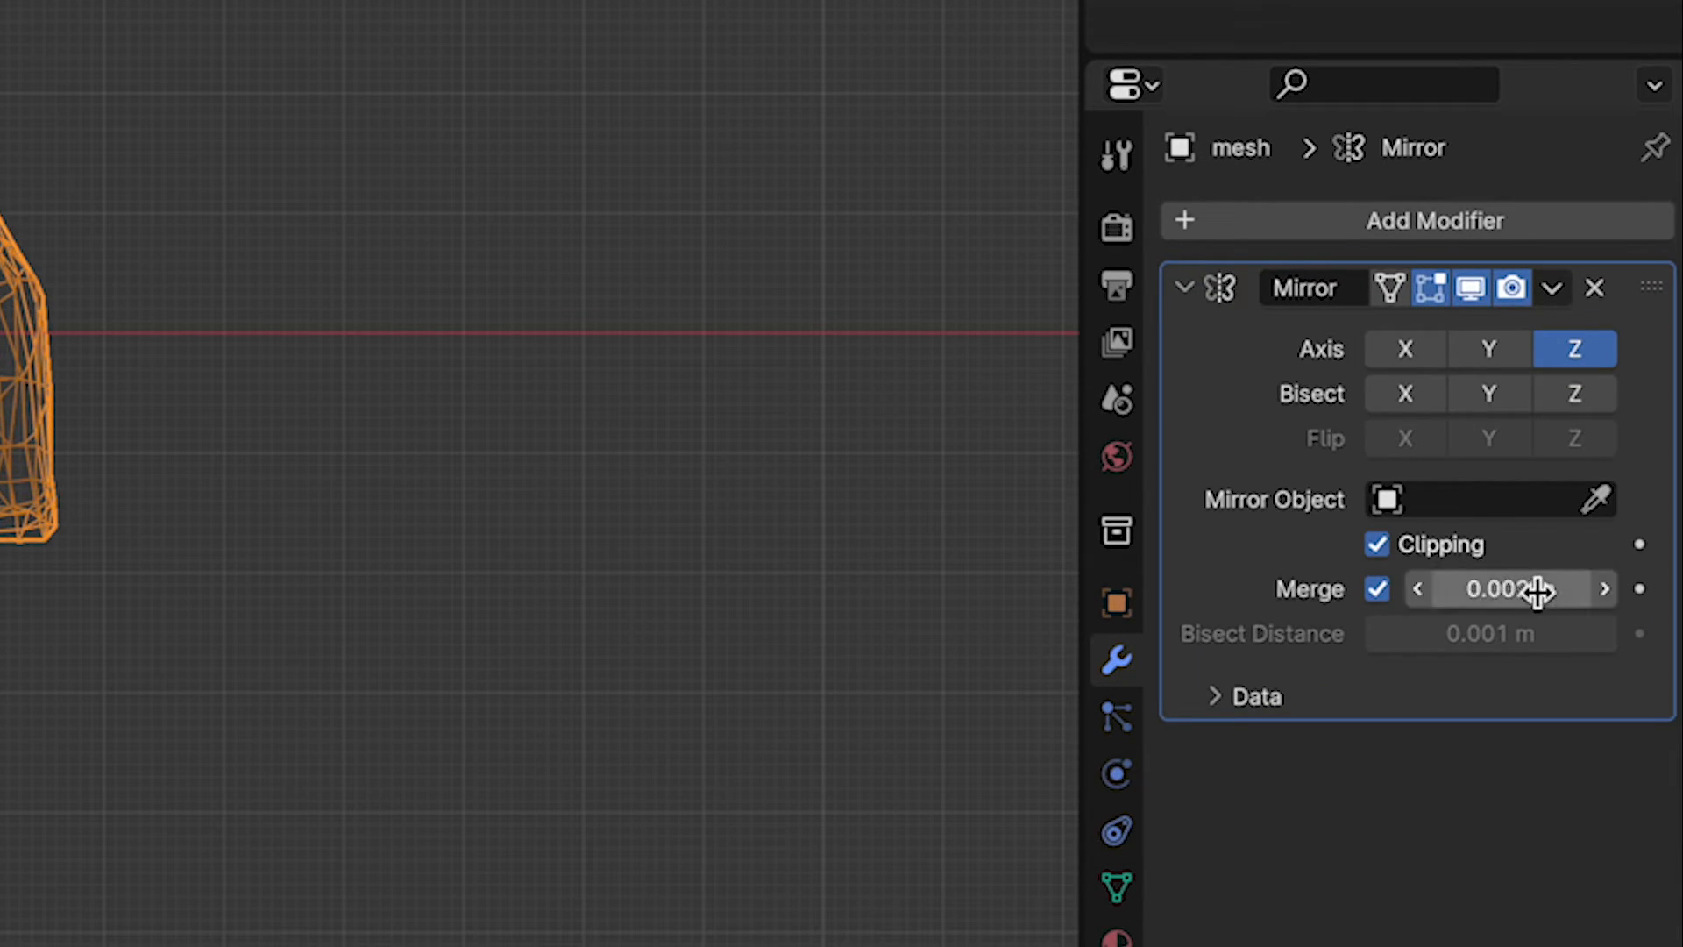
# - Examine the mirrored character from several angles in wireframe and material preview shading, ending in wireframe
pyautogui.click(179, 279)
pyautogui.moveTo(105, 3); pyautogui.dragTo(923, 321, button='middle')
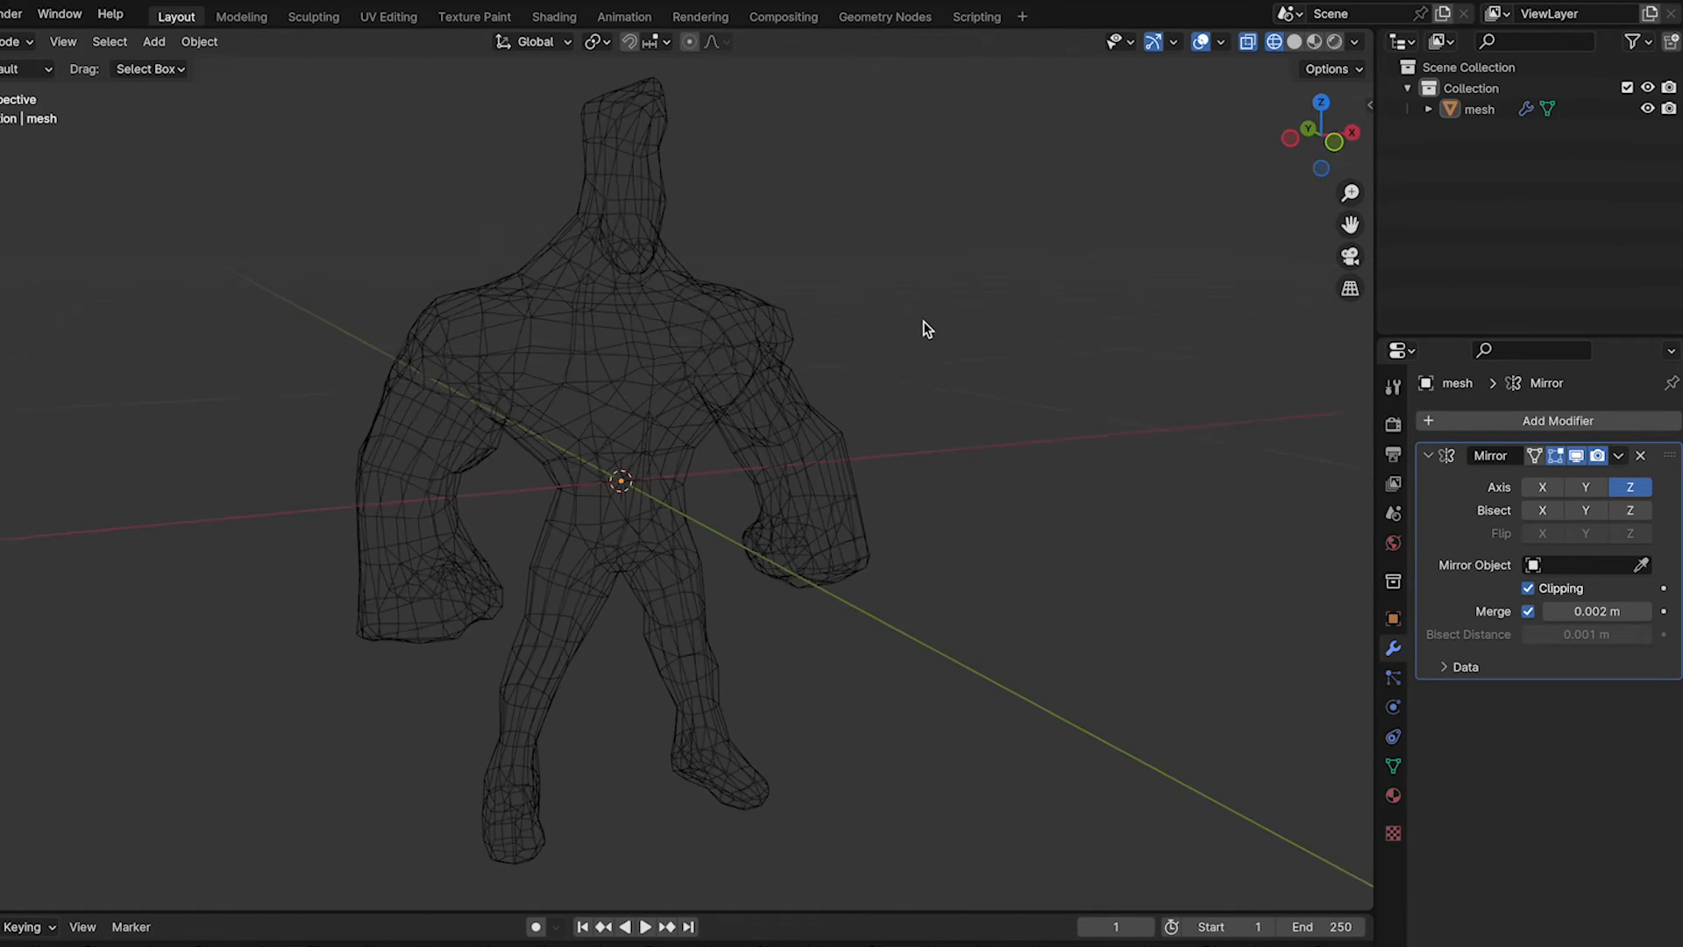
pyautogui.click(658, 392)
pyautogui.click(954, 410)
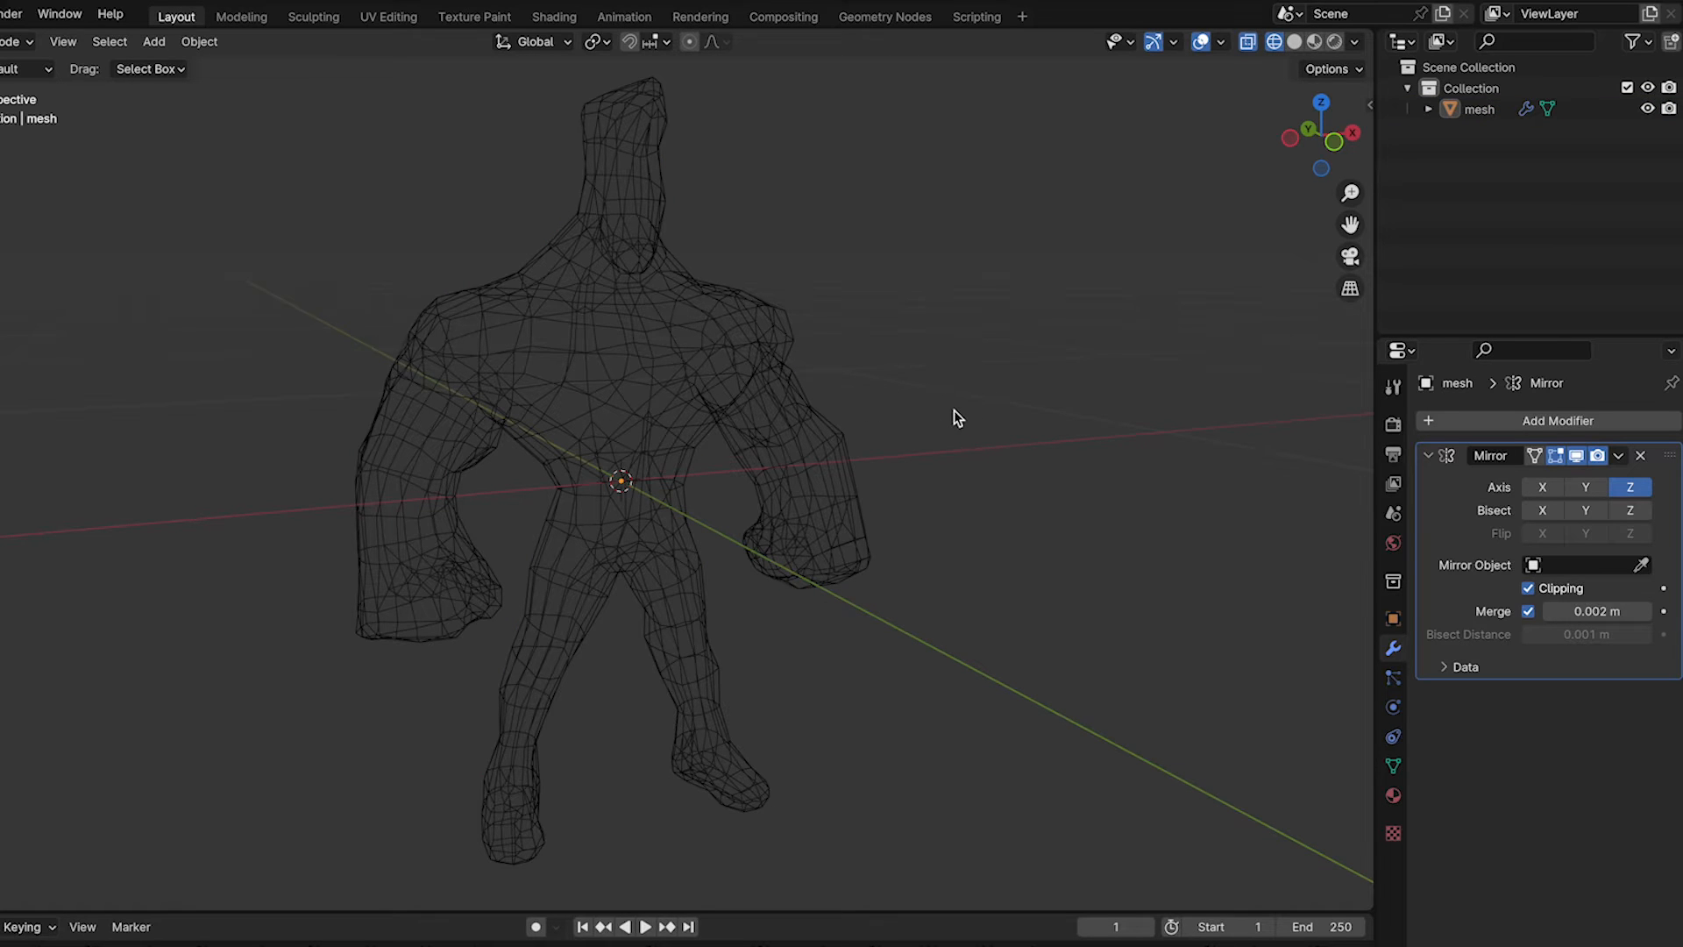
pyautogui.hotkey('shift', 'z')
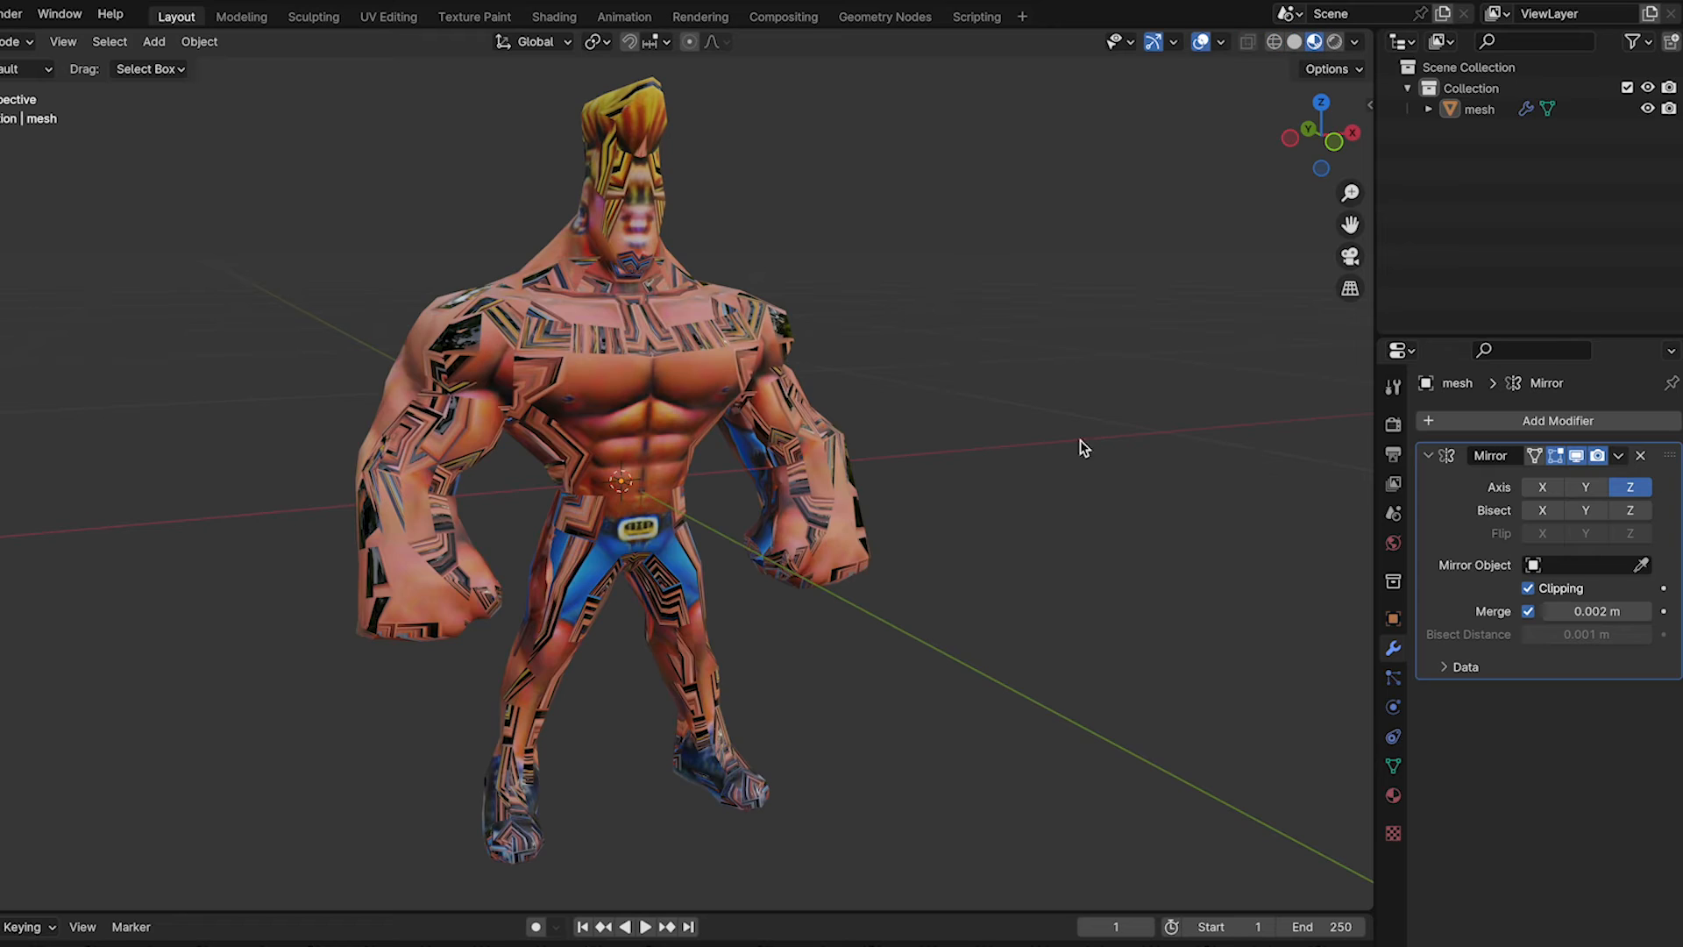
pyautogui.moveTo(994, 373); pyautogui.dragTo(927, 398, button='middle')
pyautogui.scroll(-3, 989, 389)
pyautogui.click(745, 456)
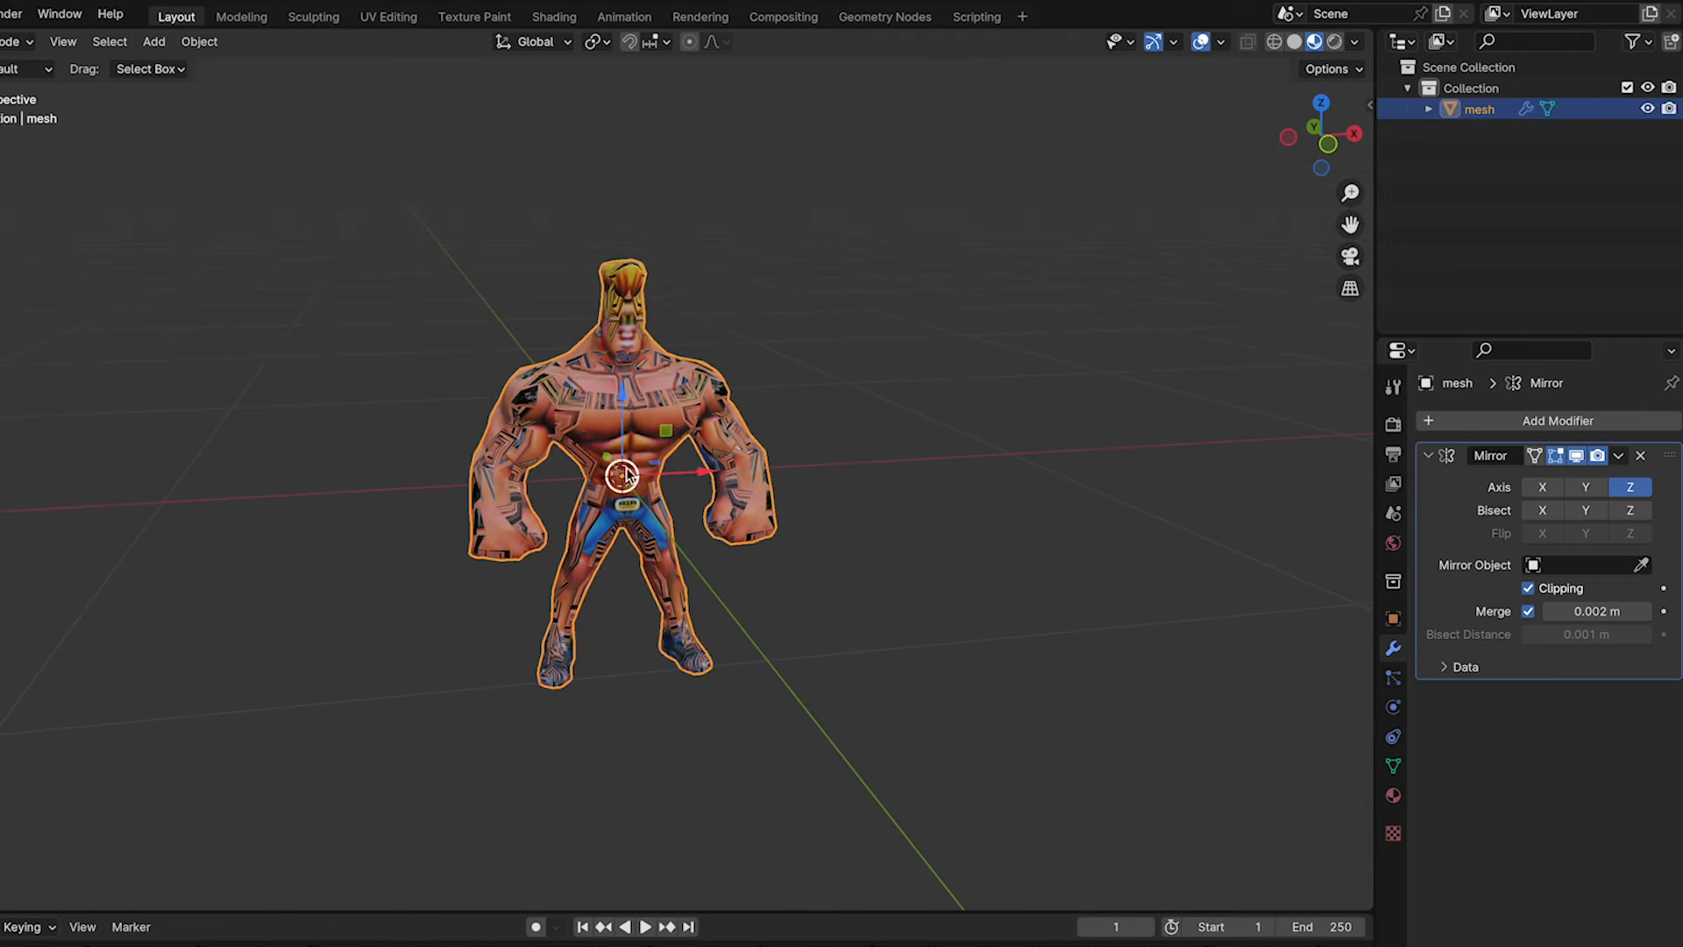
pyautogui.scroll(2, 822, 463)
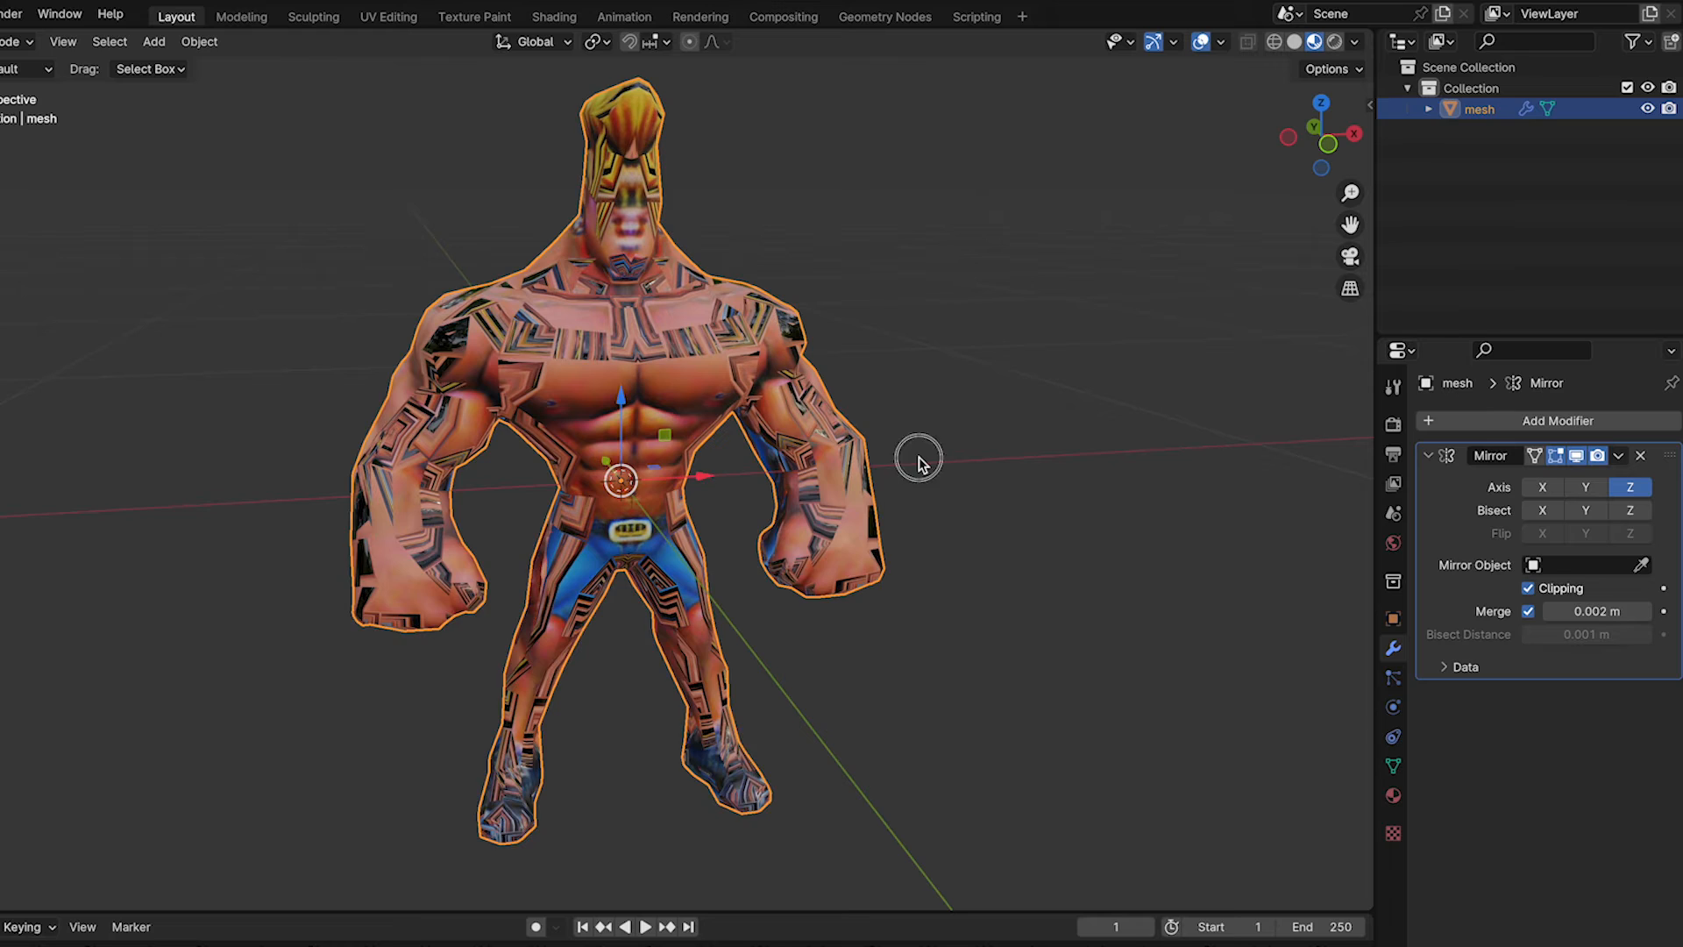
pyautogui.click(918, 456)
pyautogui.moveTo(928, 466); pyautogui.dragTo(840, 378, button='middle')
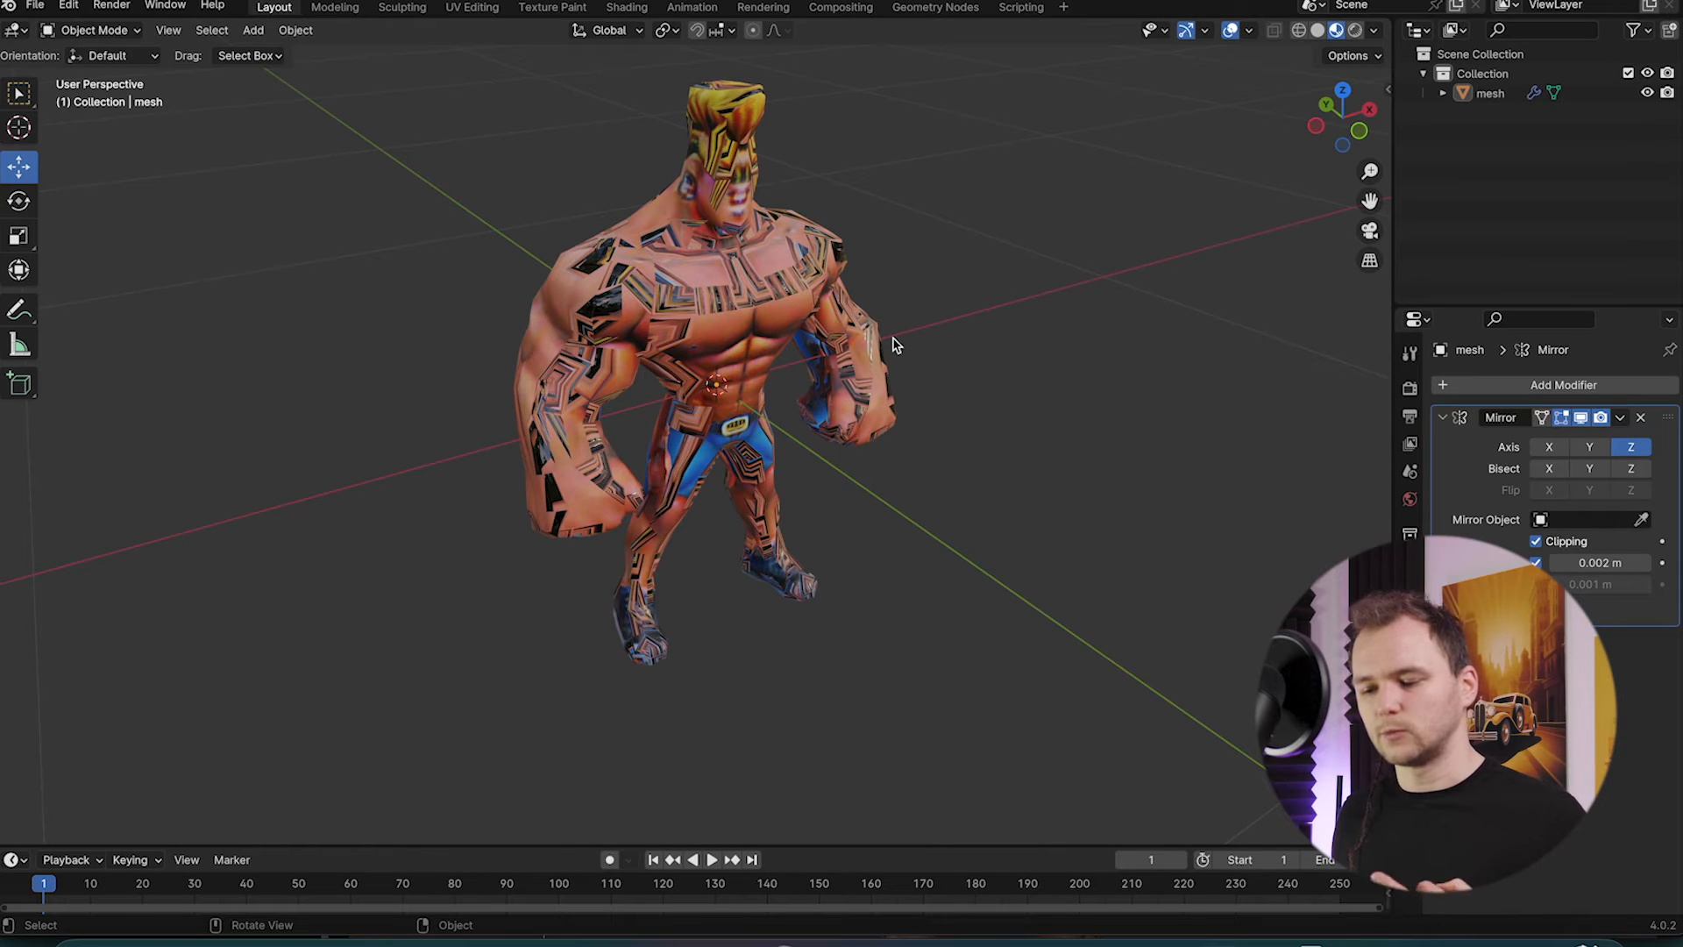
pyautogui.click(1299, 31)
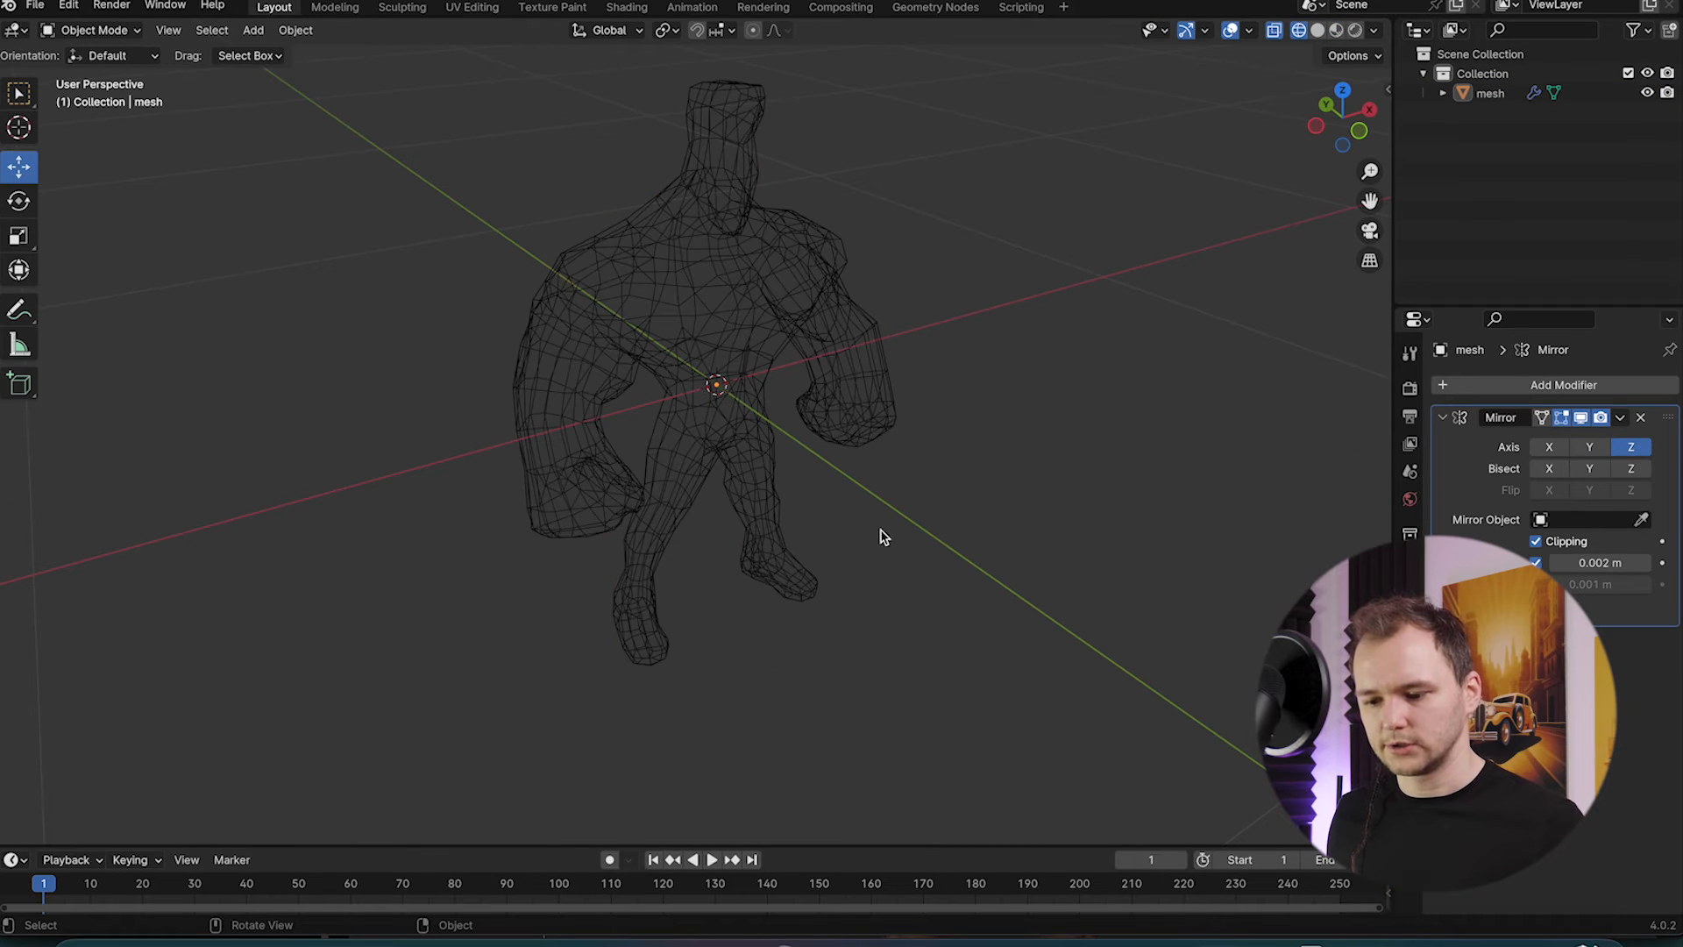
pyautogui.moveTo(883, 537); pyautogui.dragTo(837, 482, button='middle')
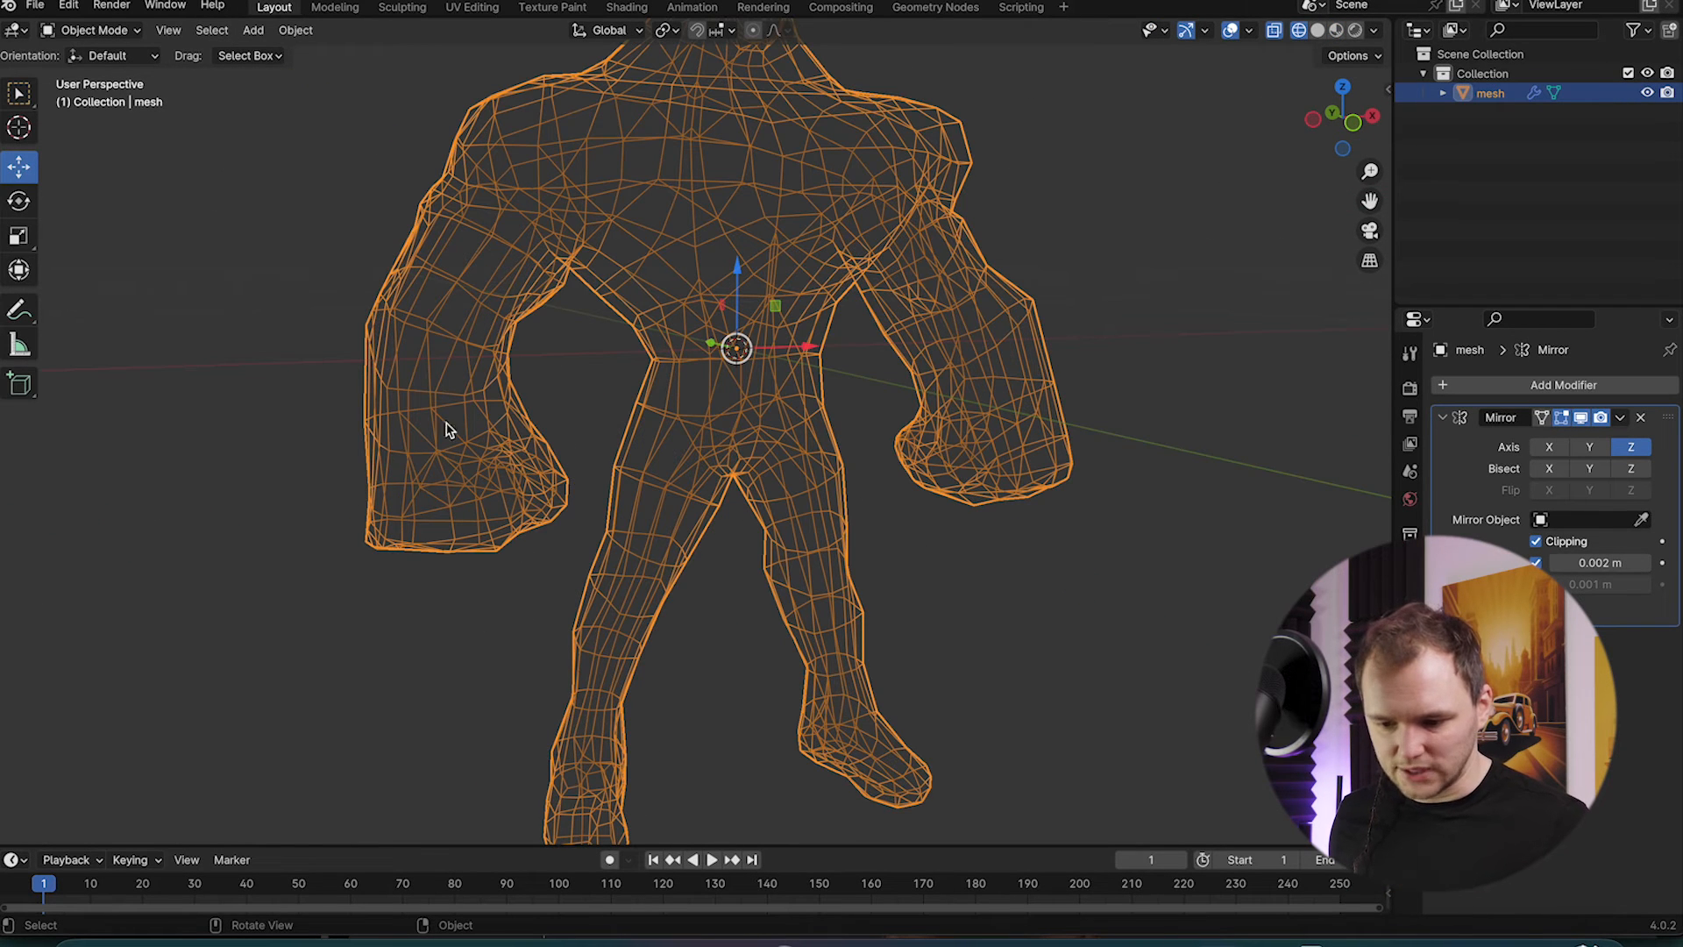
# - Switch to Luma Genie in the browser and generate models from the prompt "a hand"
pyautogui.moveTo(513, 469); pyautogui.dragTo(582, 517, button='middle')
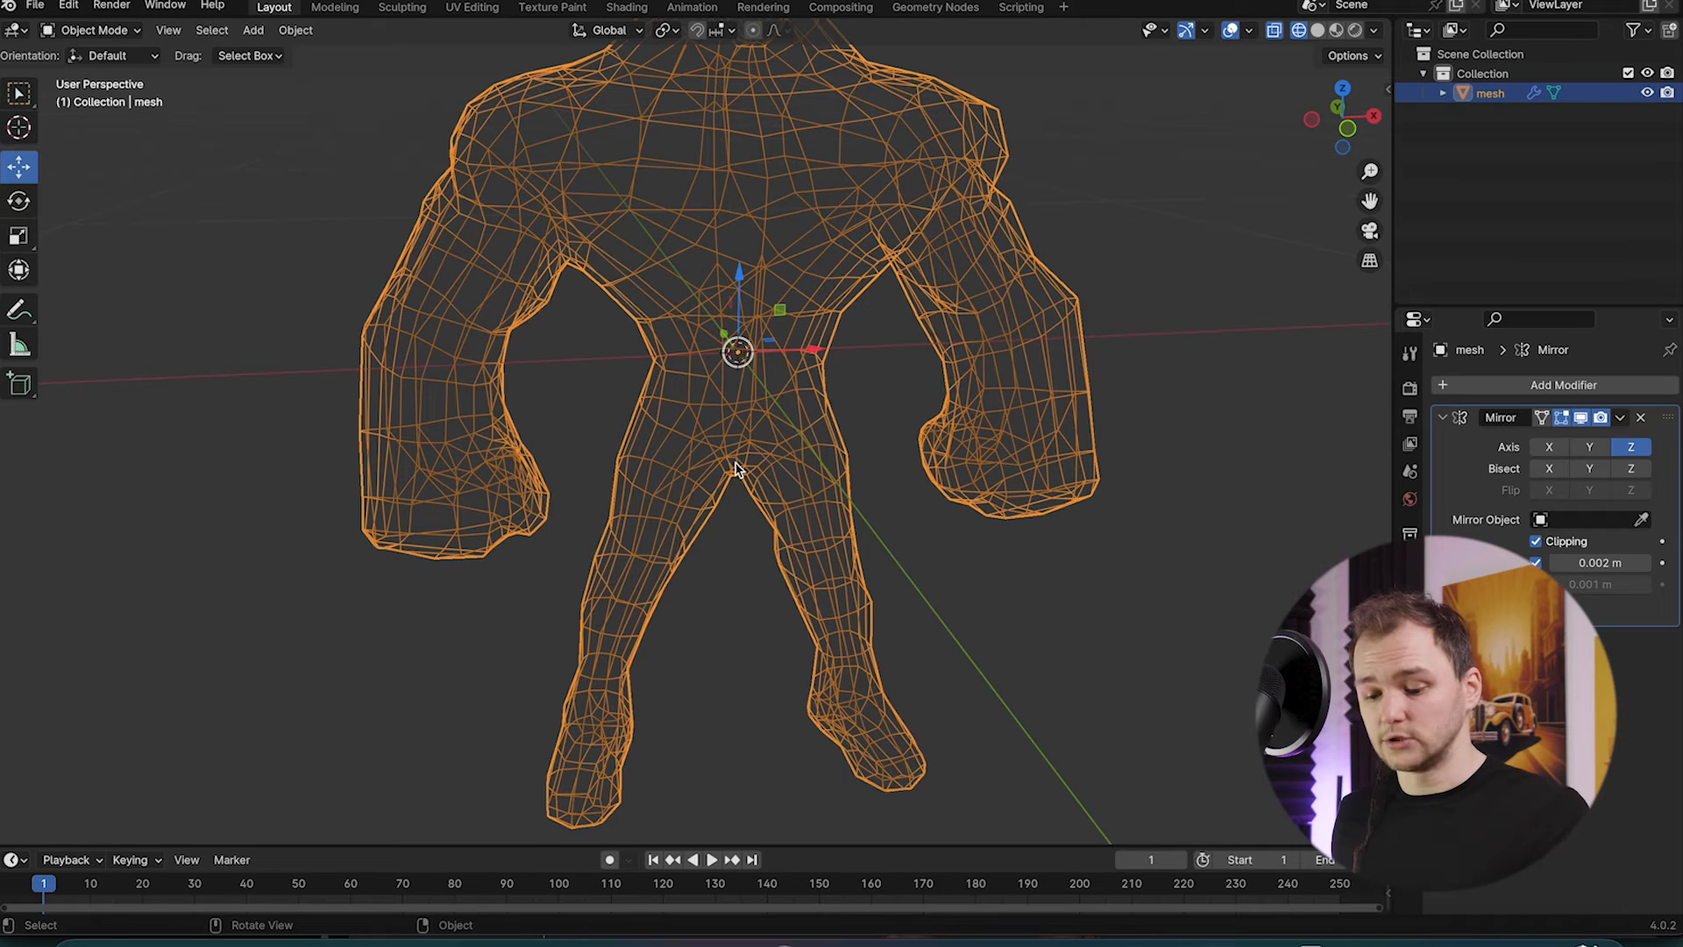
pyautogui.click(225, 943)
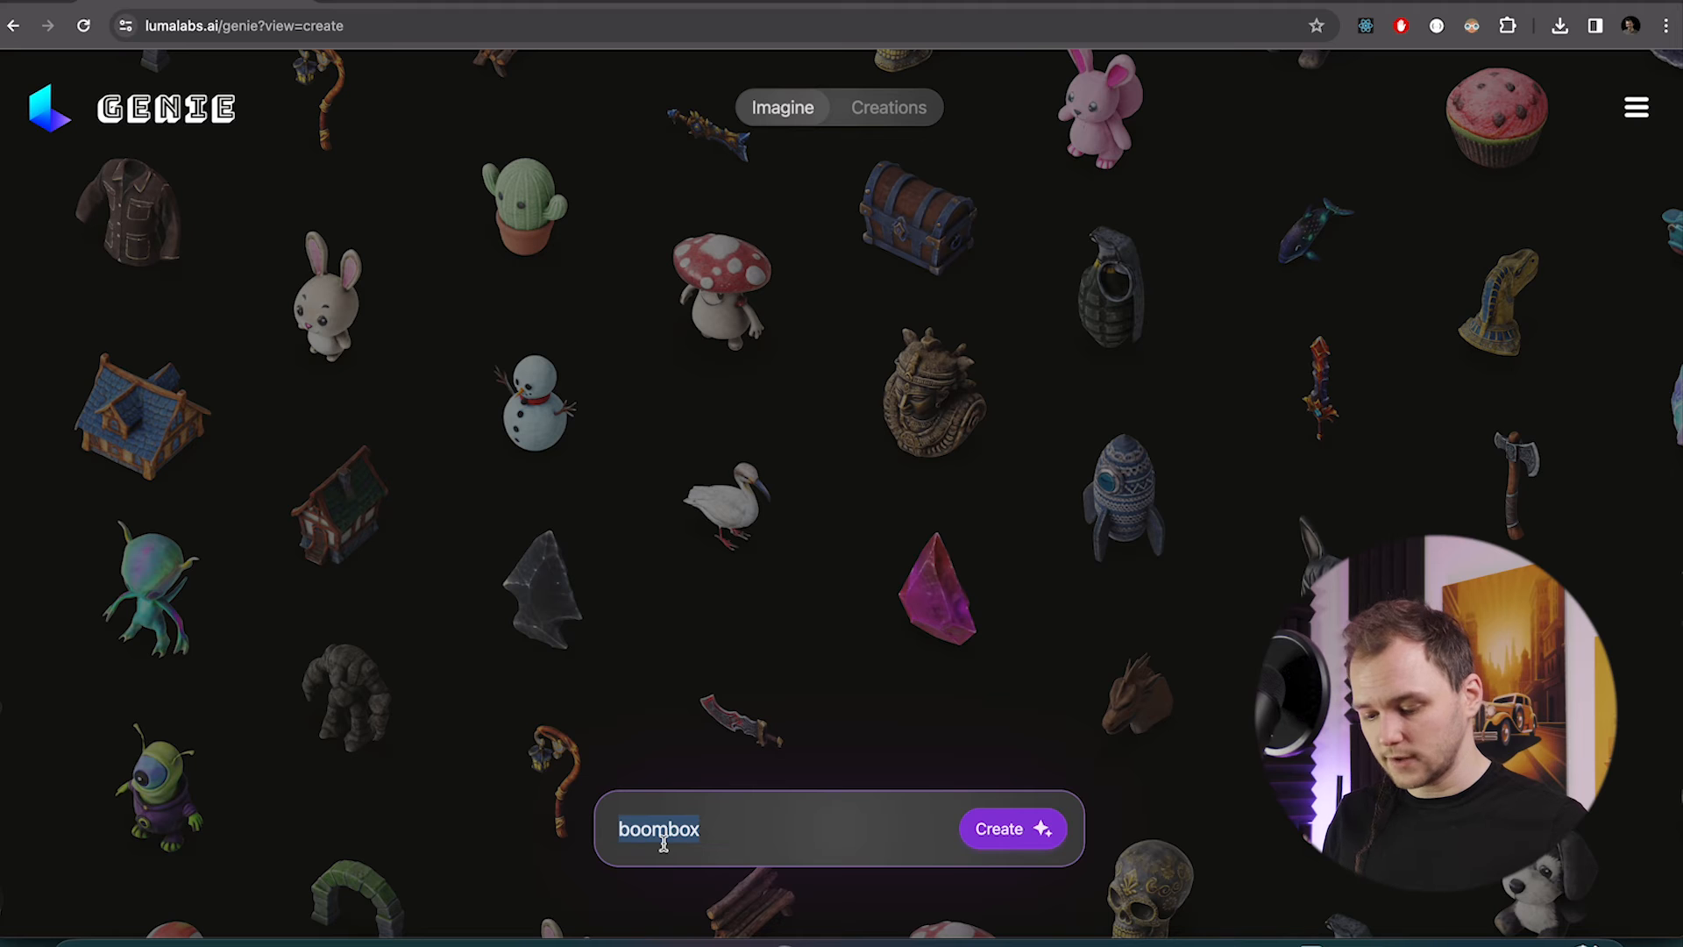
pyautogui.write('a ')
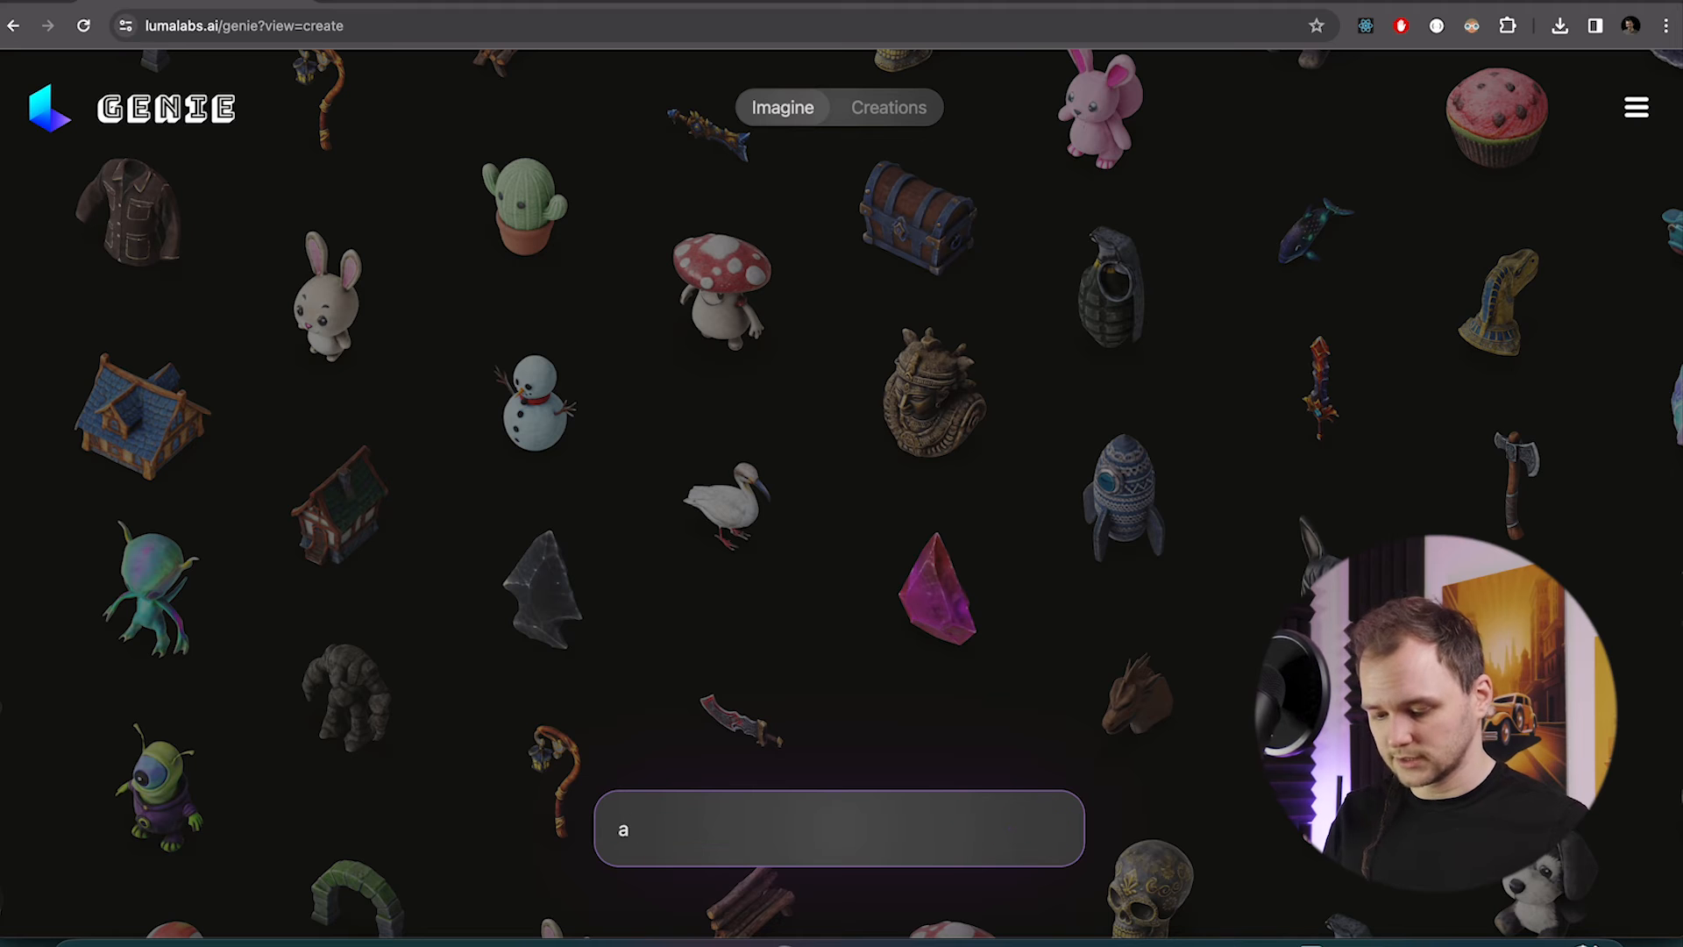
pyautogui.write('hand')
pyautogui.press('Return')
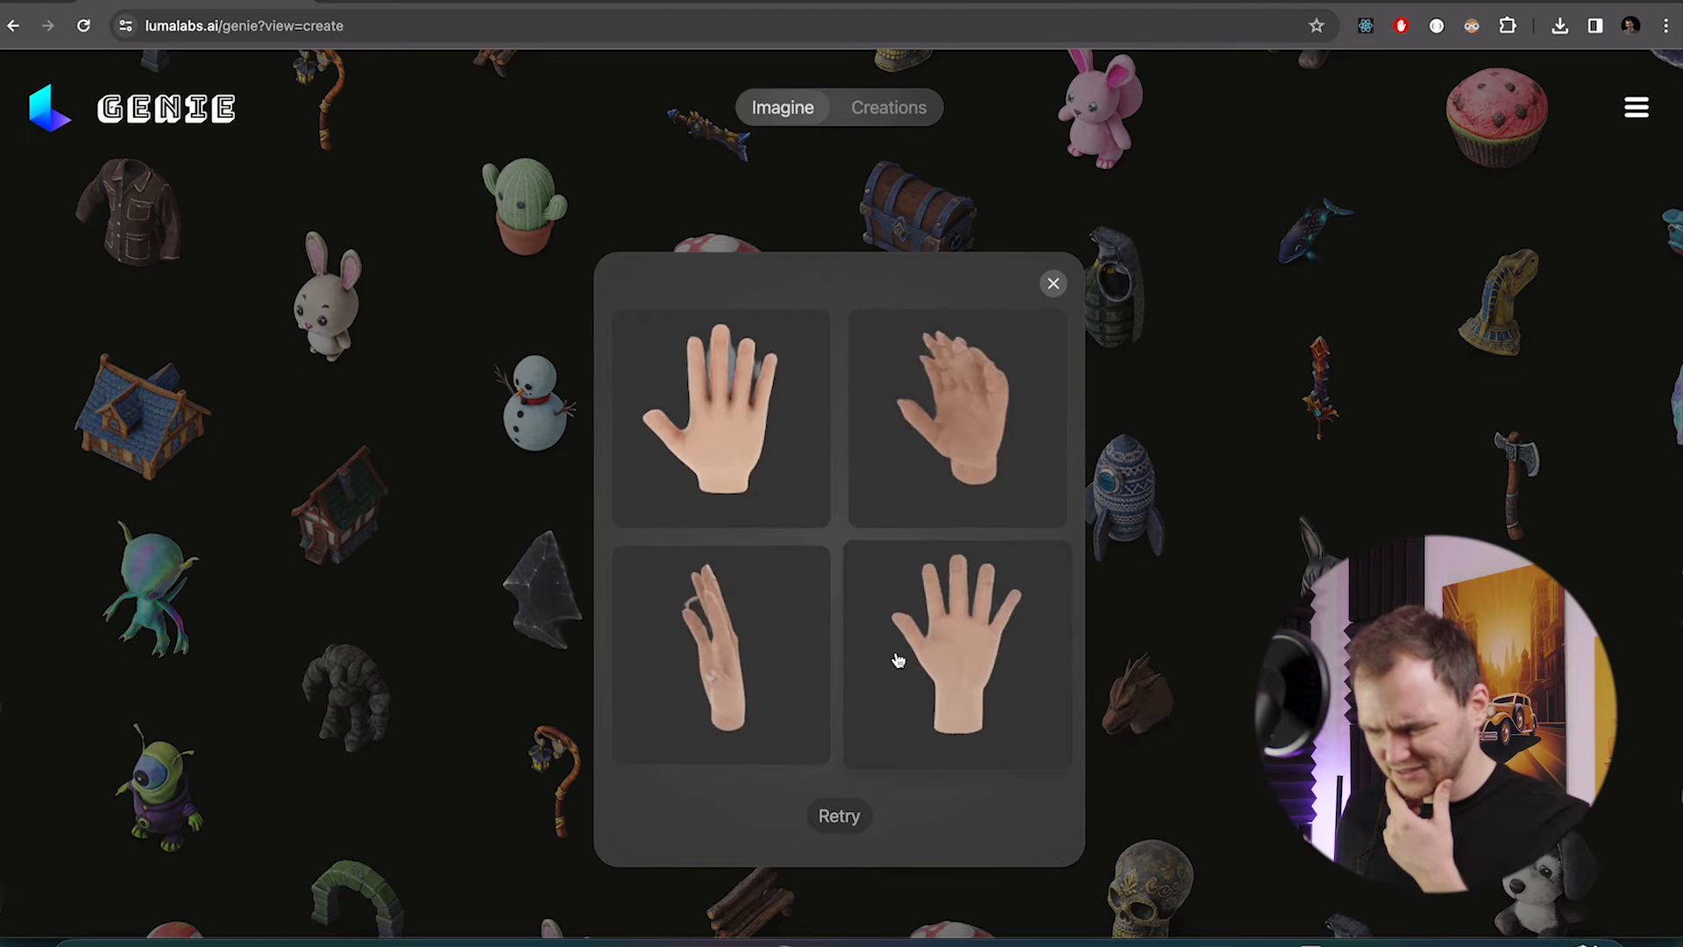
# - Open the generated hand with evenly spread fingers and download it as a low-resolution retopologized blend file
pyautogui.click(955, 643)
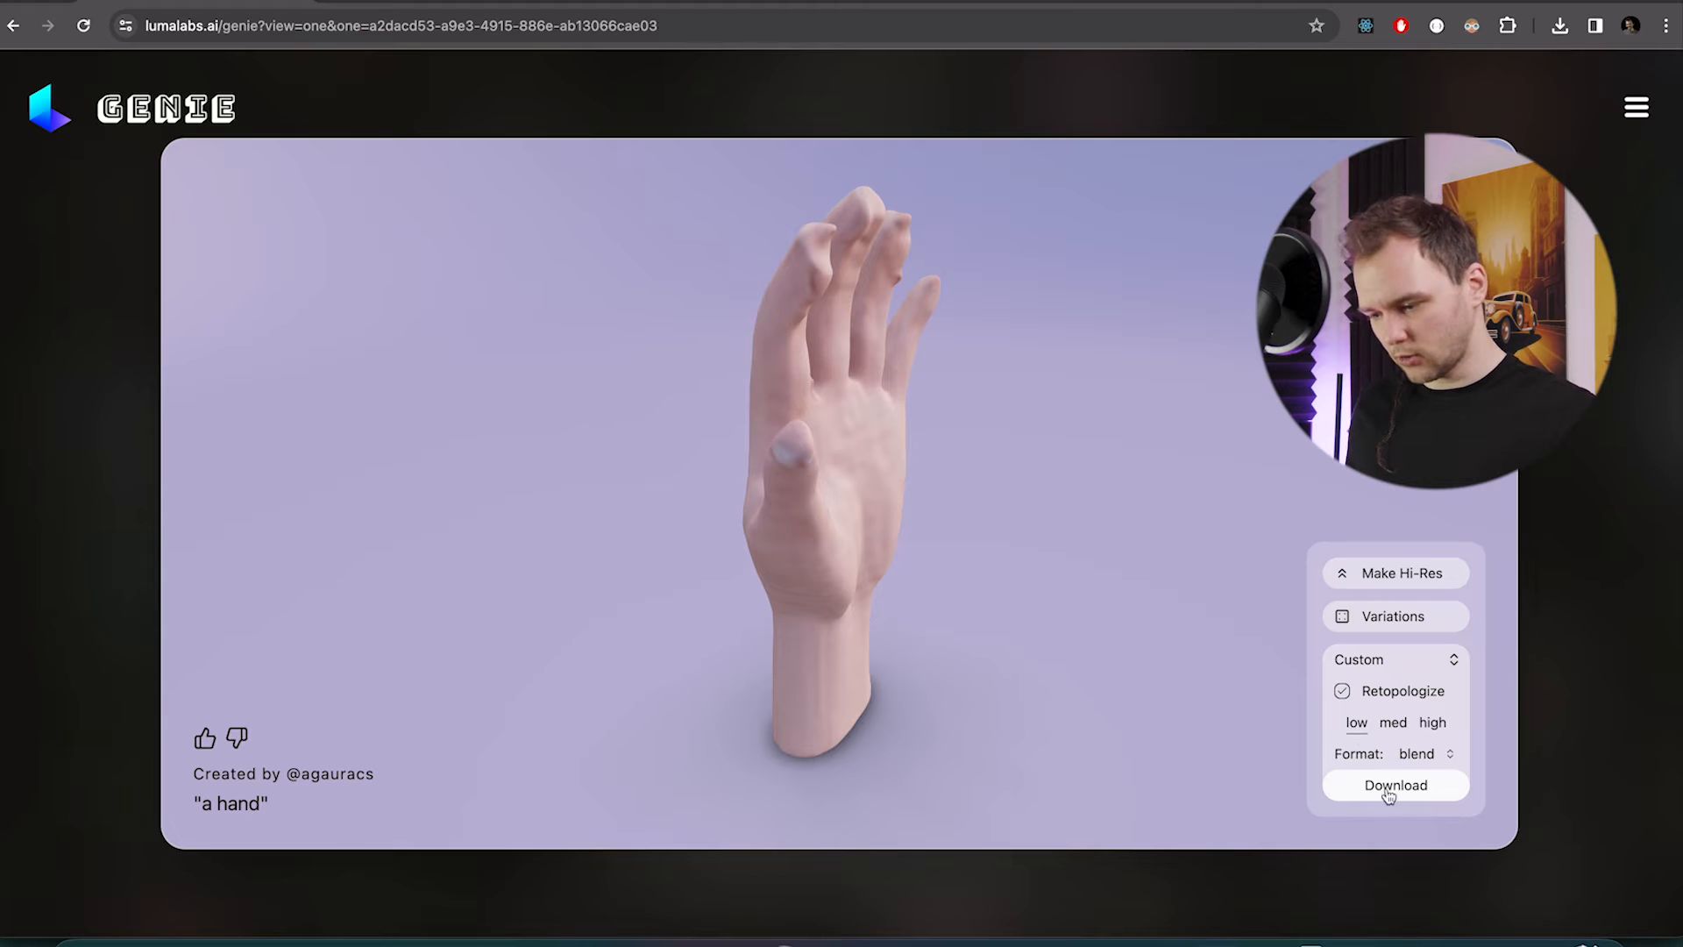
pyautogui.click(1385, 788)
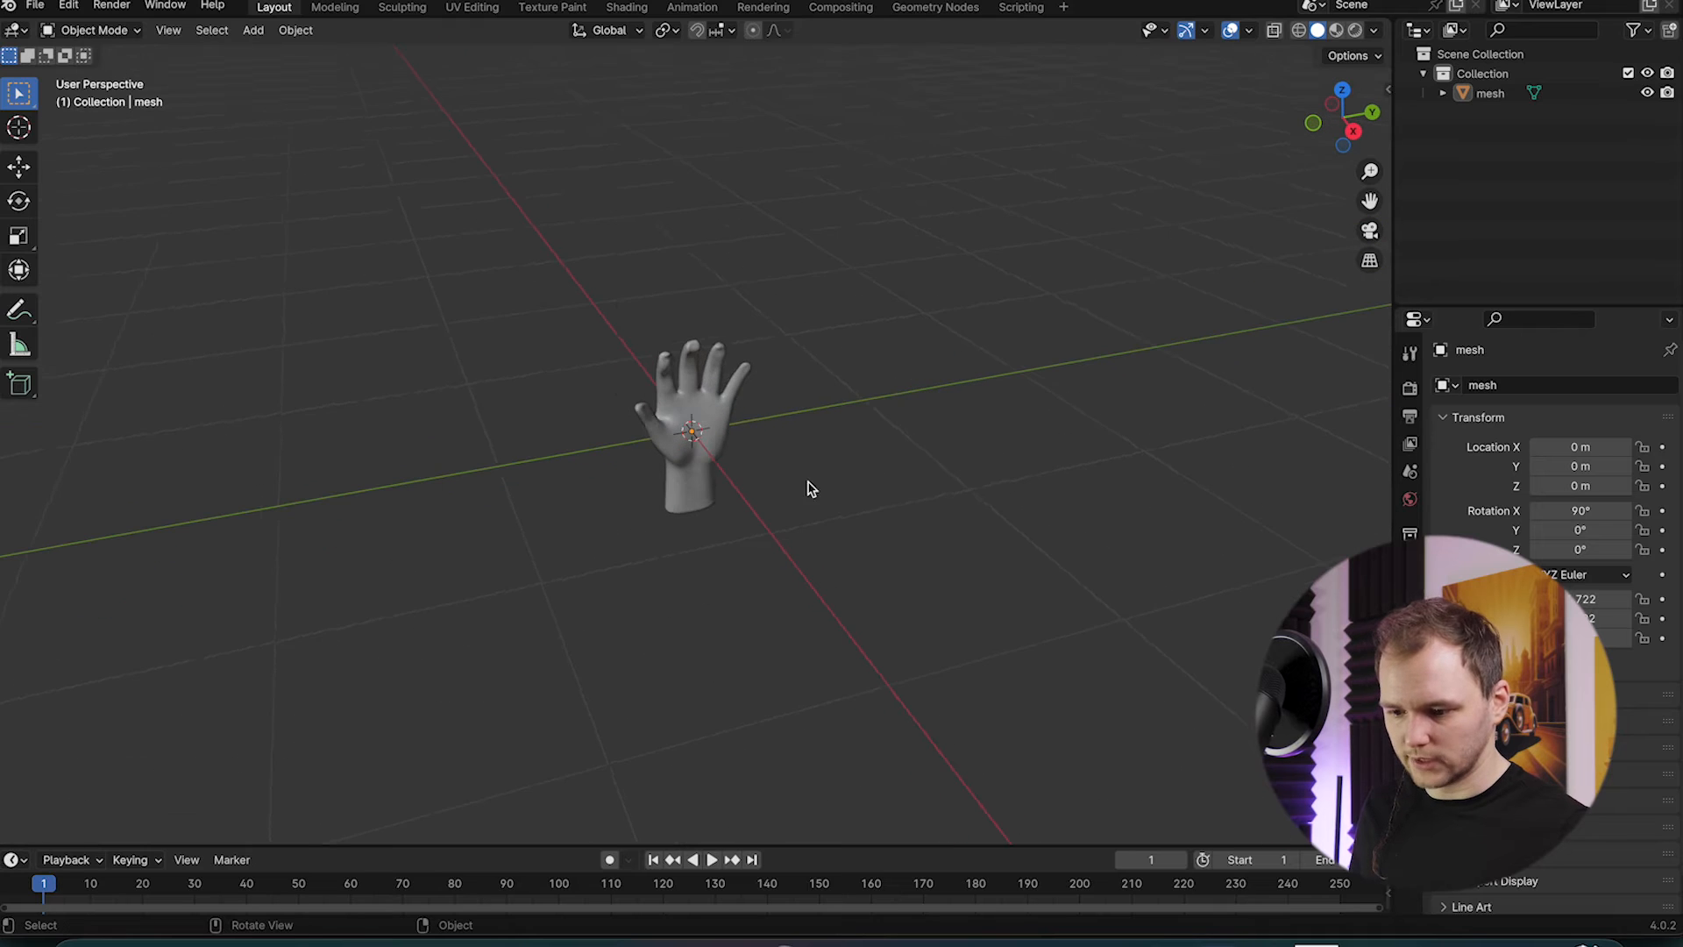
# - Switch to Blender, display the downloaded hand mesh in wireframe and add a Decimate modifier to it
pyautogui.scroll(5, 725, 443)
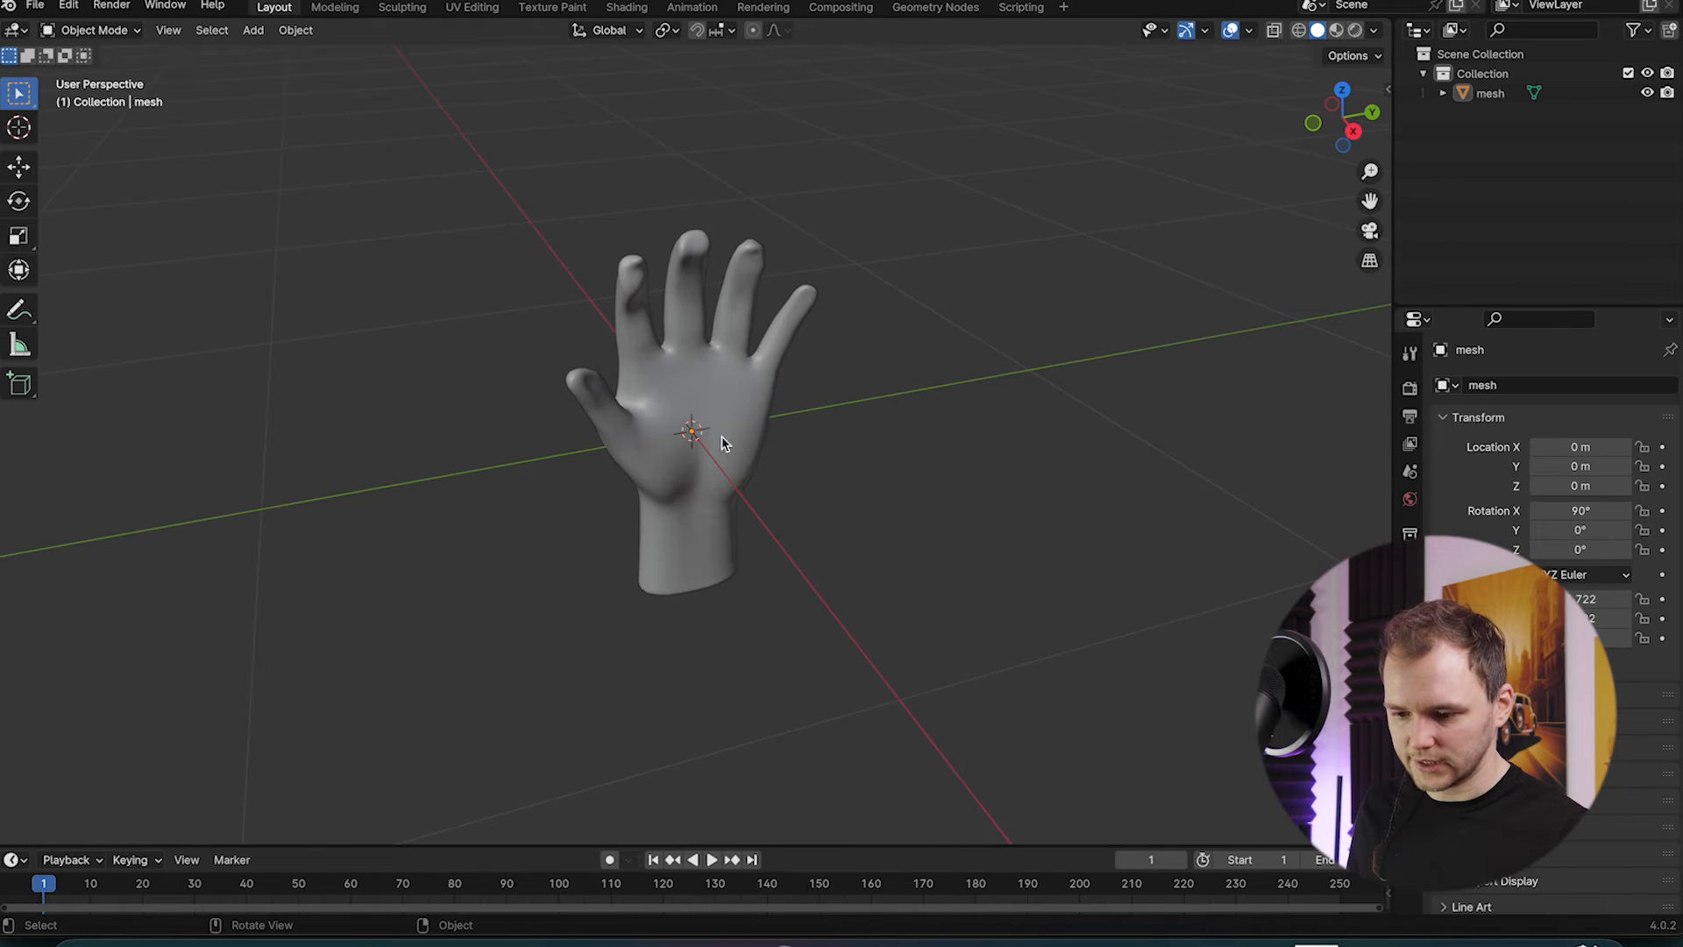
pyautogui.click(1298, 32)
pyautogui.moveTo(935, 567)
pyautogui.mouseDown(button='middle')
pyautogui.moveTo(815, 518)
pyautogui.moveTo(907, 513)
pyautogui.moveTo(902, 534)
pyautogui.mouseUp(button='middle')
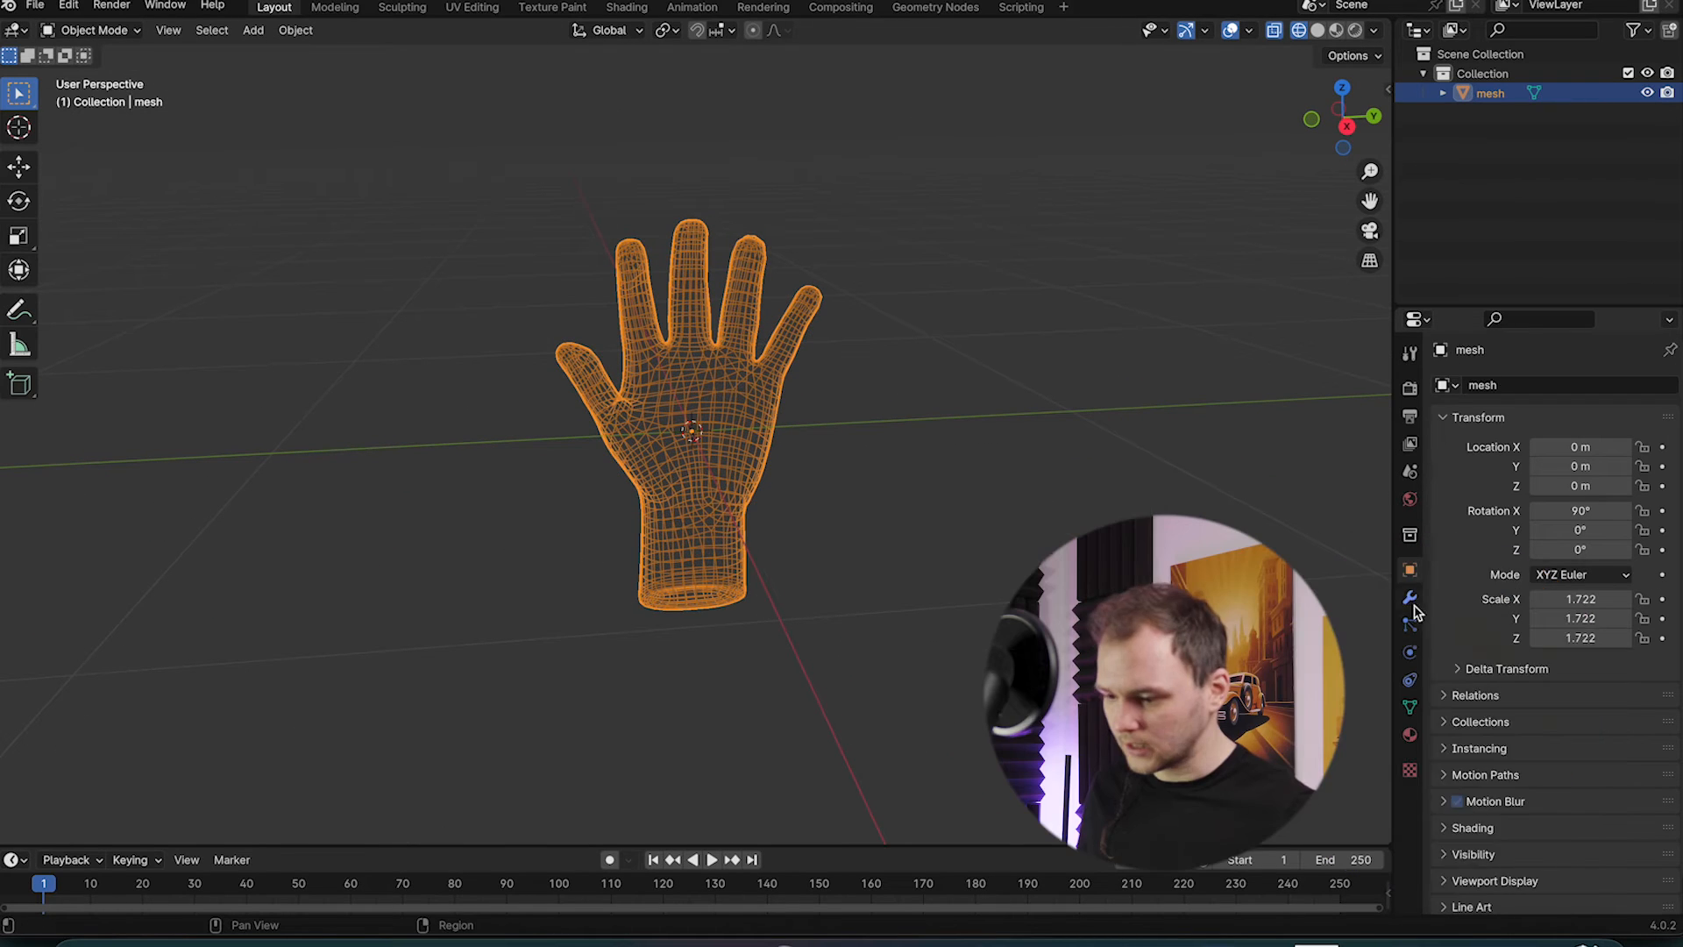
pyautogui.click(1410, 597)
pyautogui.click(1556, 386)
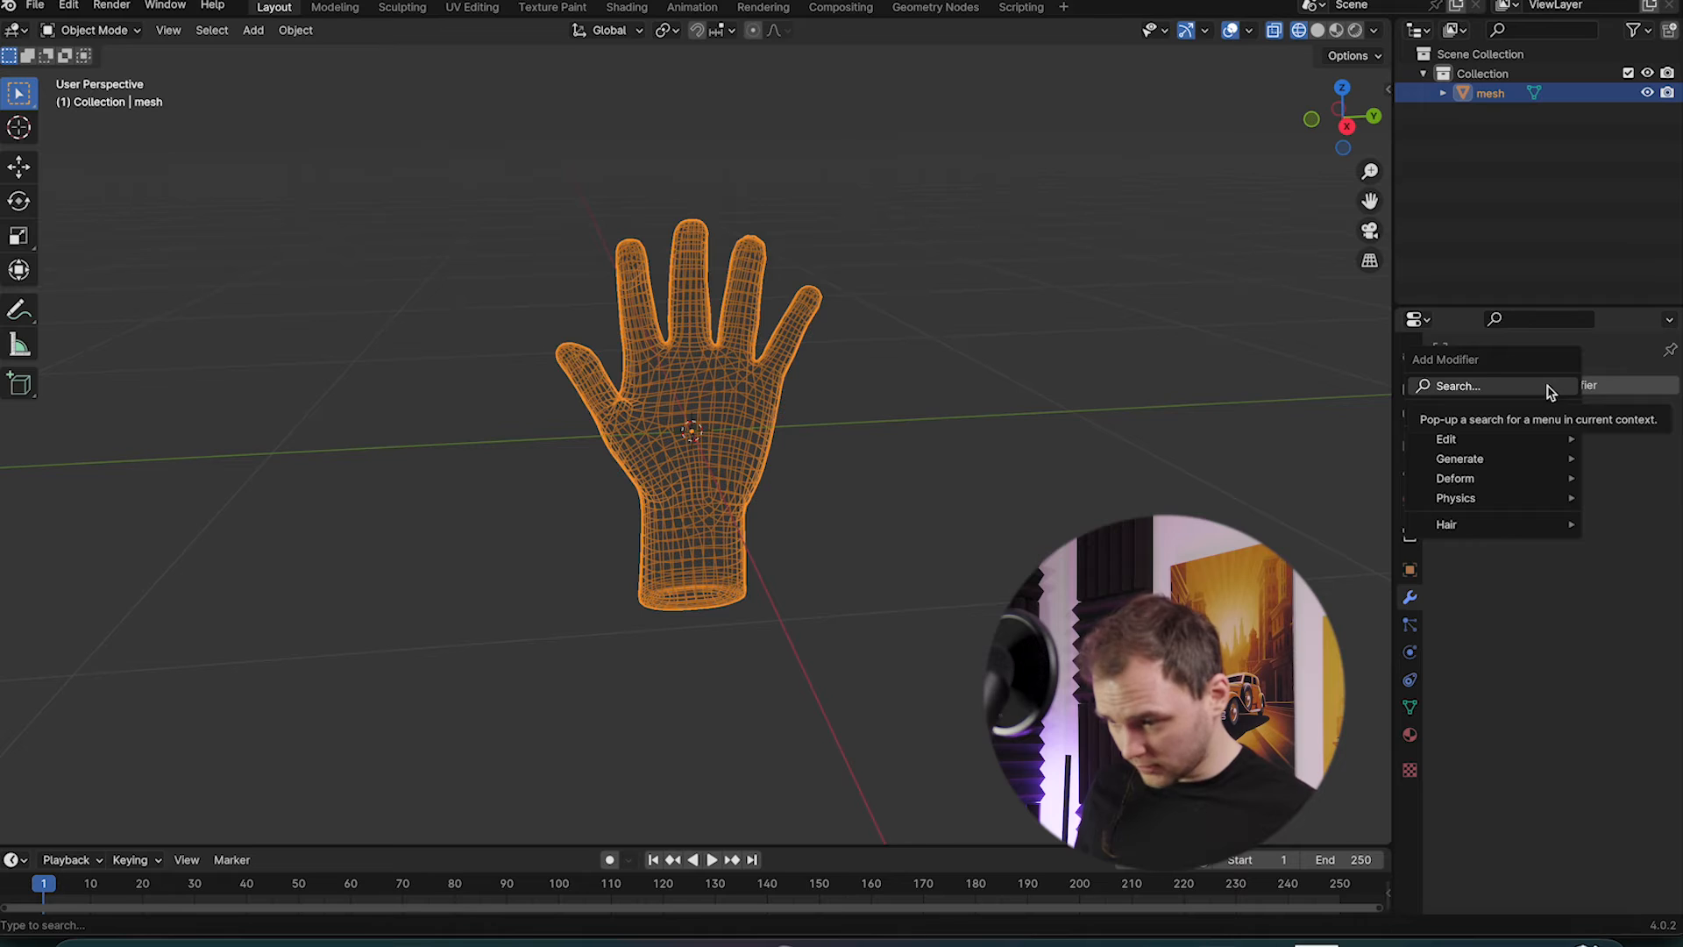
pyautogui.click(1550, 389)
pyautogui.write('deci')
pyautogui.press('Return')
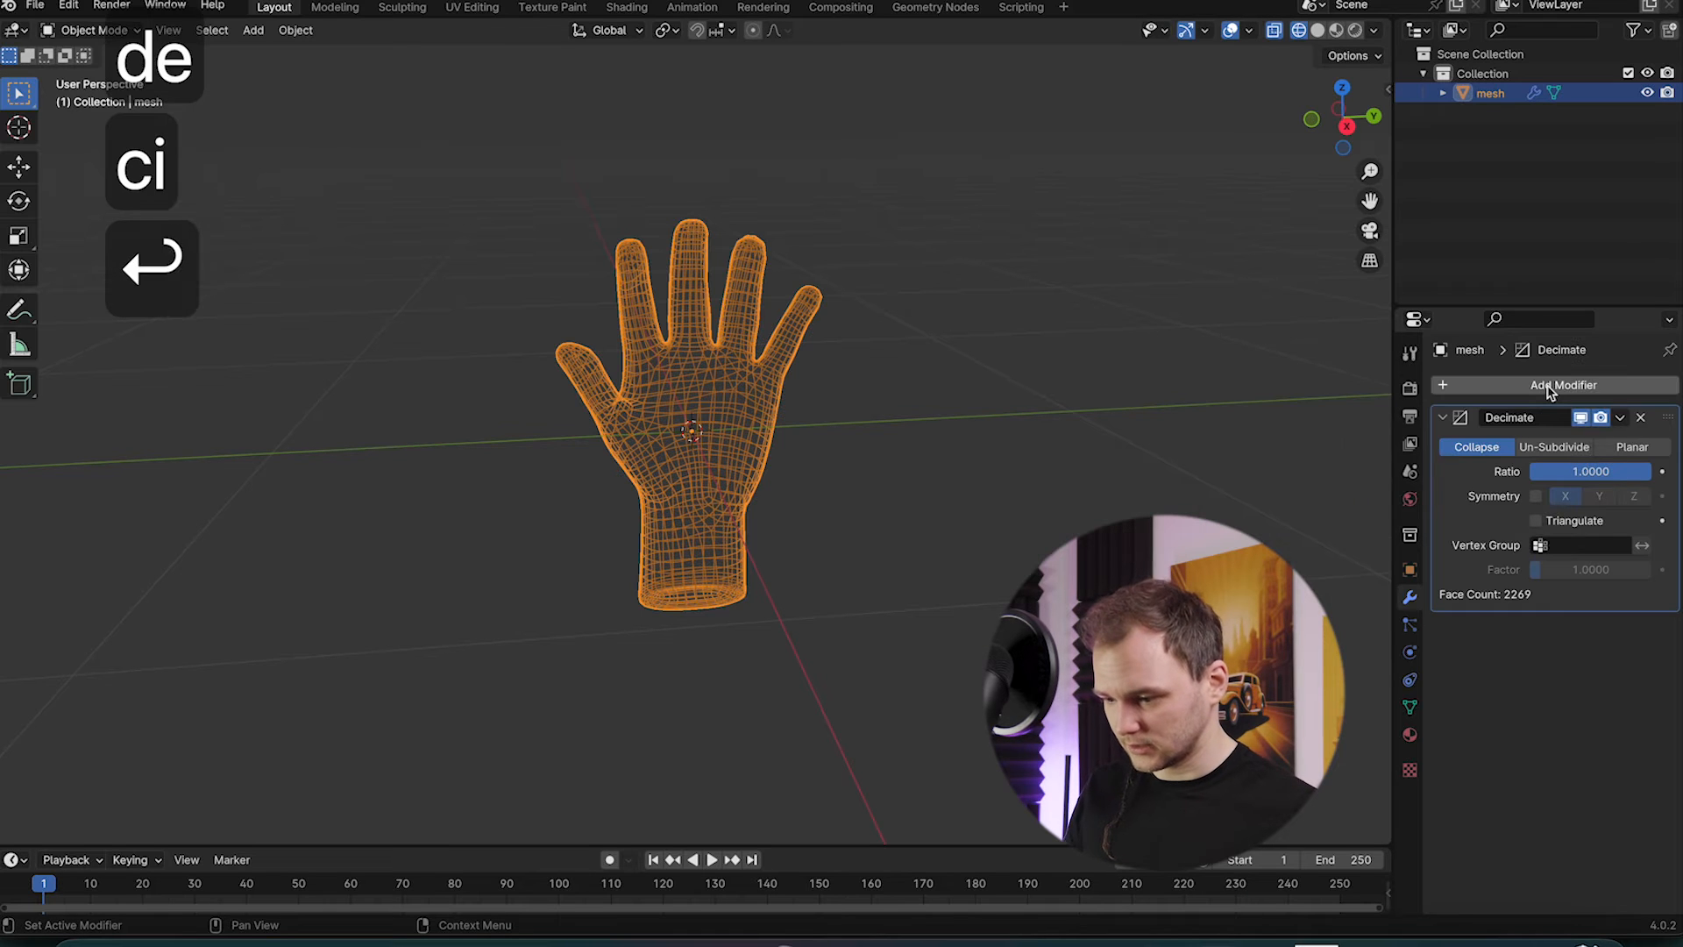
# - Switch the hand's Decimate modifier to Un-Subdivide and set its iterations to 5
pyautogui.click(1557, 451)
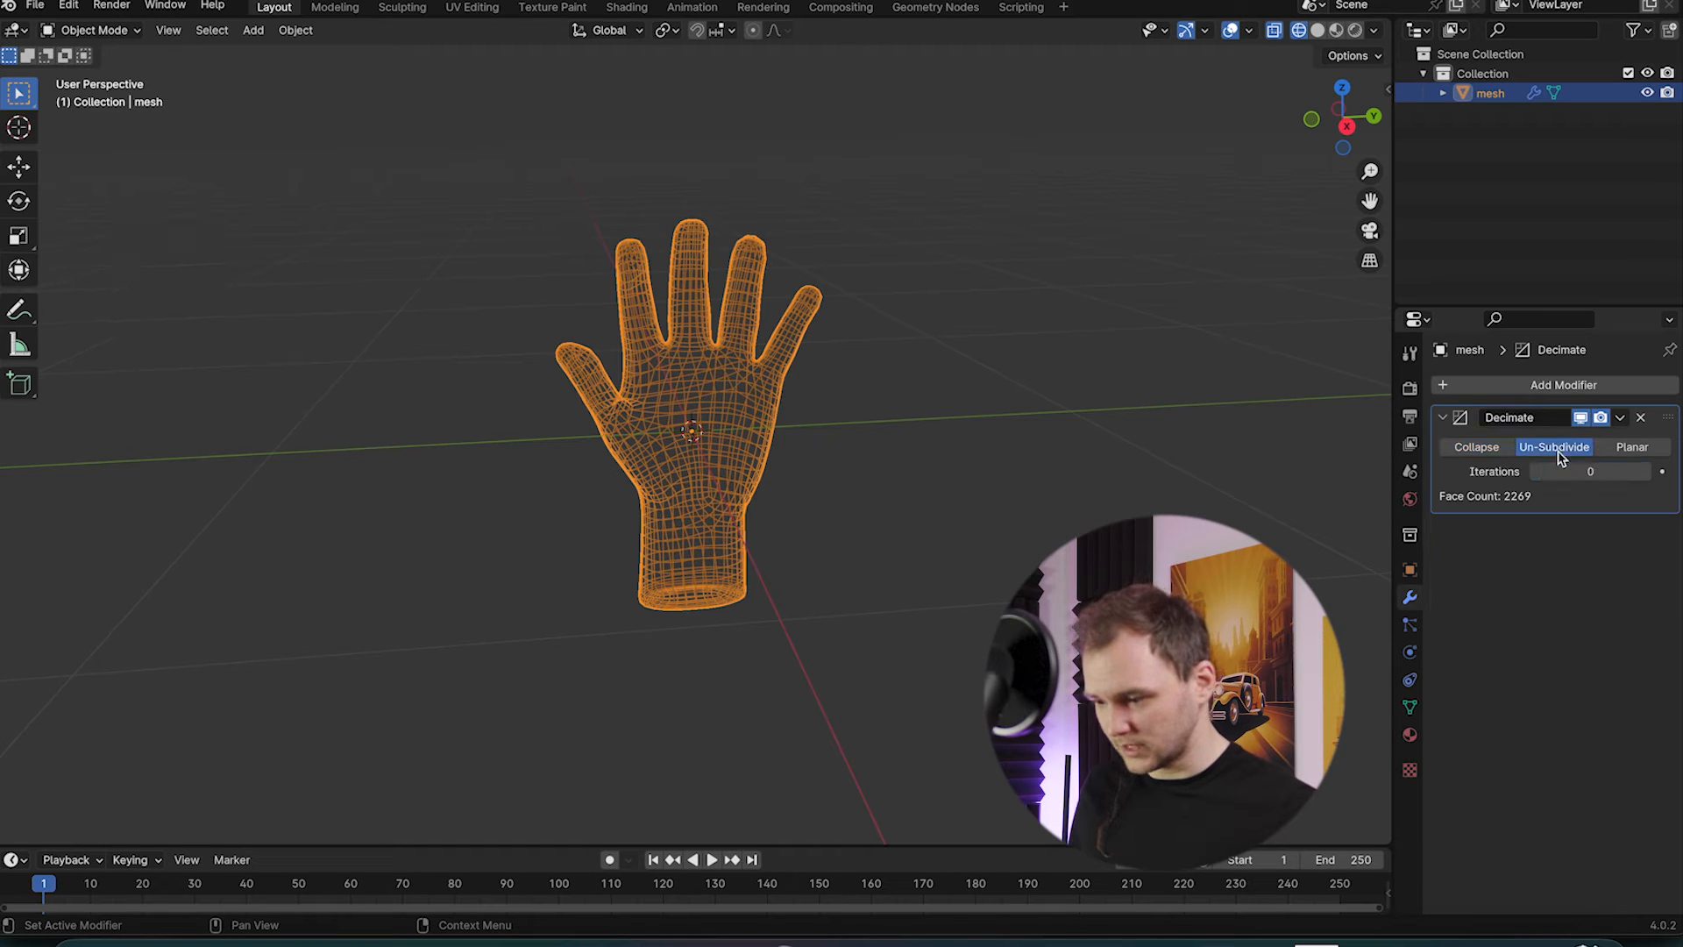
pyautogui.write('34')
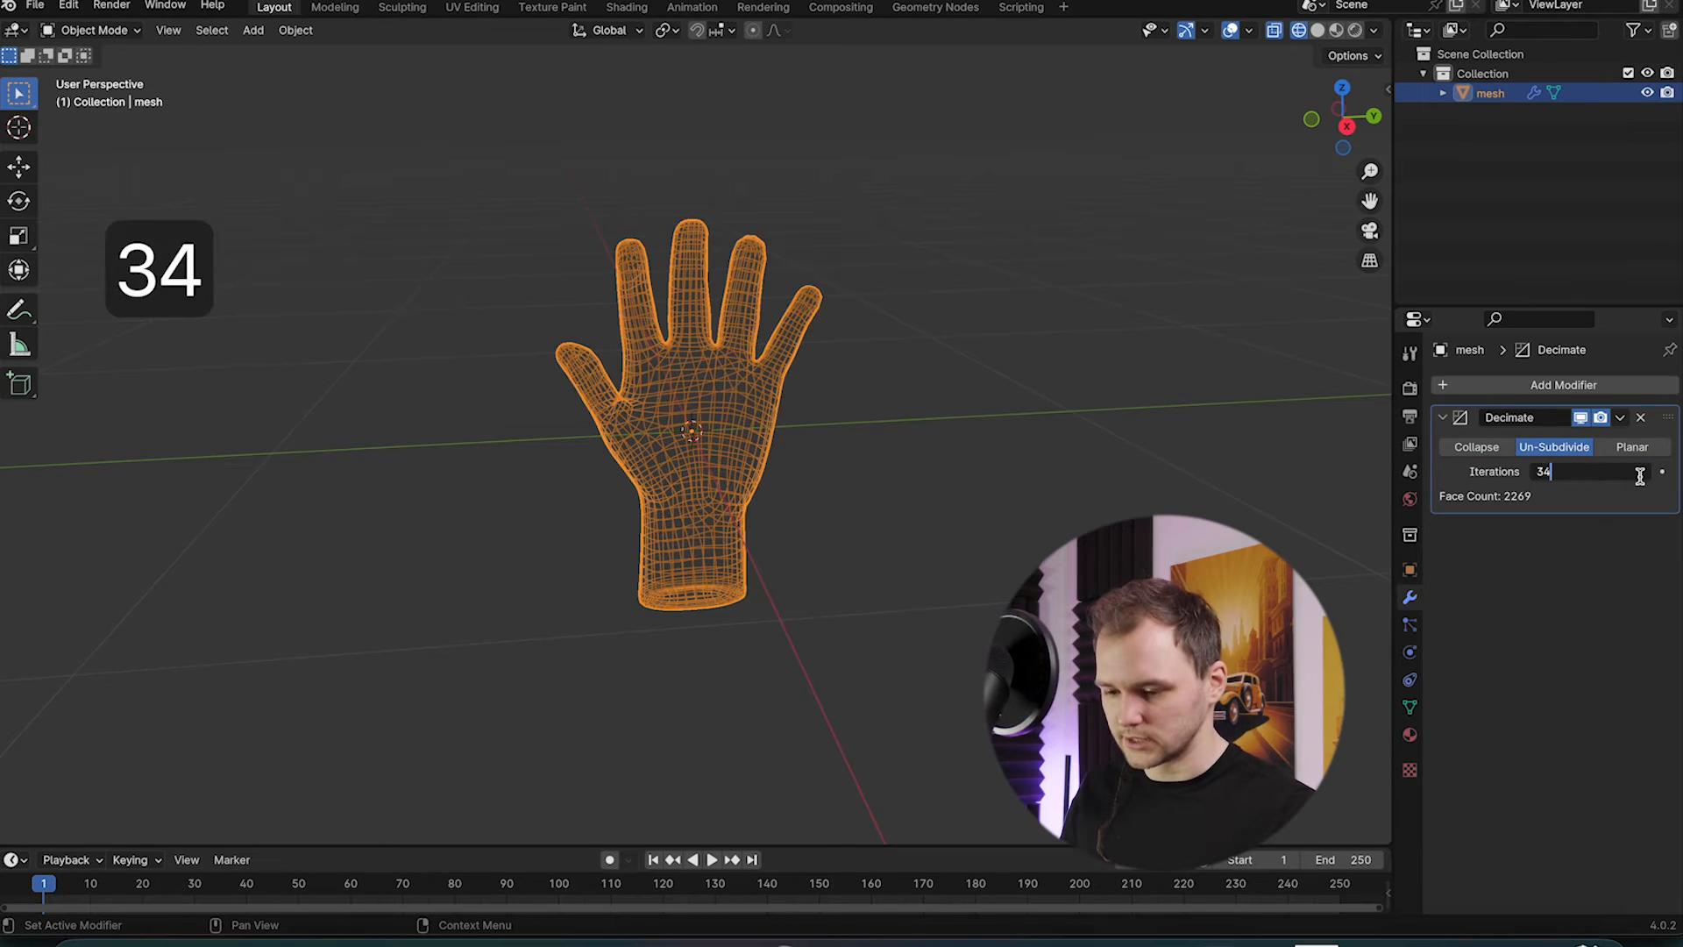
pyautogui.press('BackSpace')
pyautogui.press('Return')
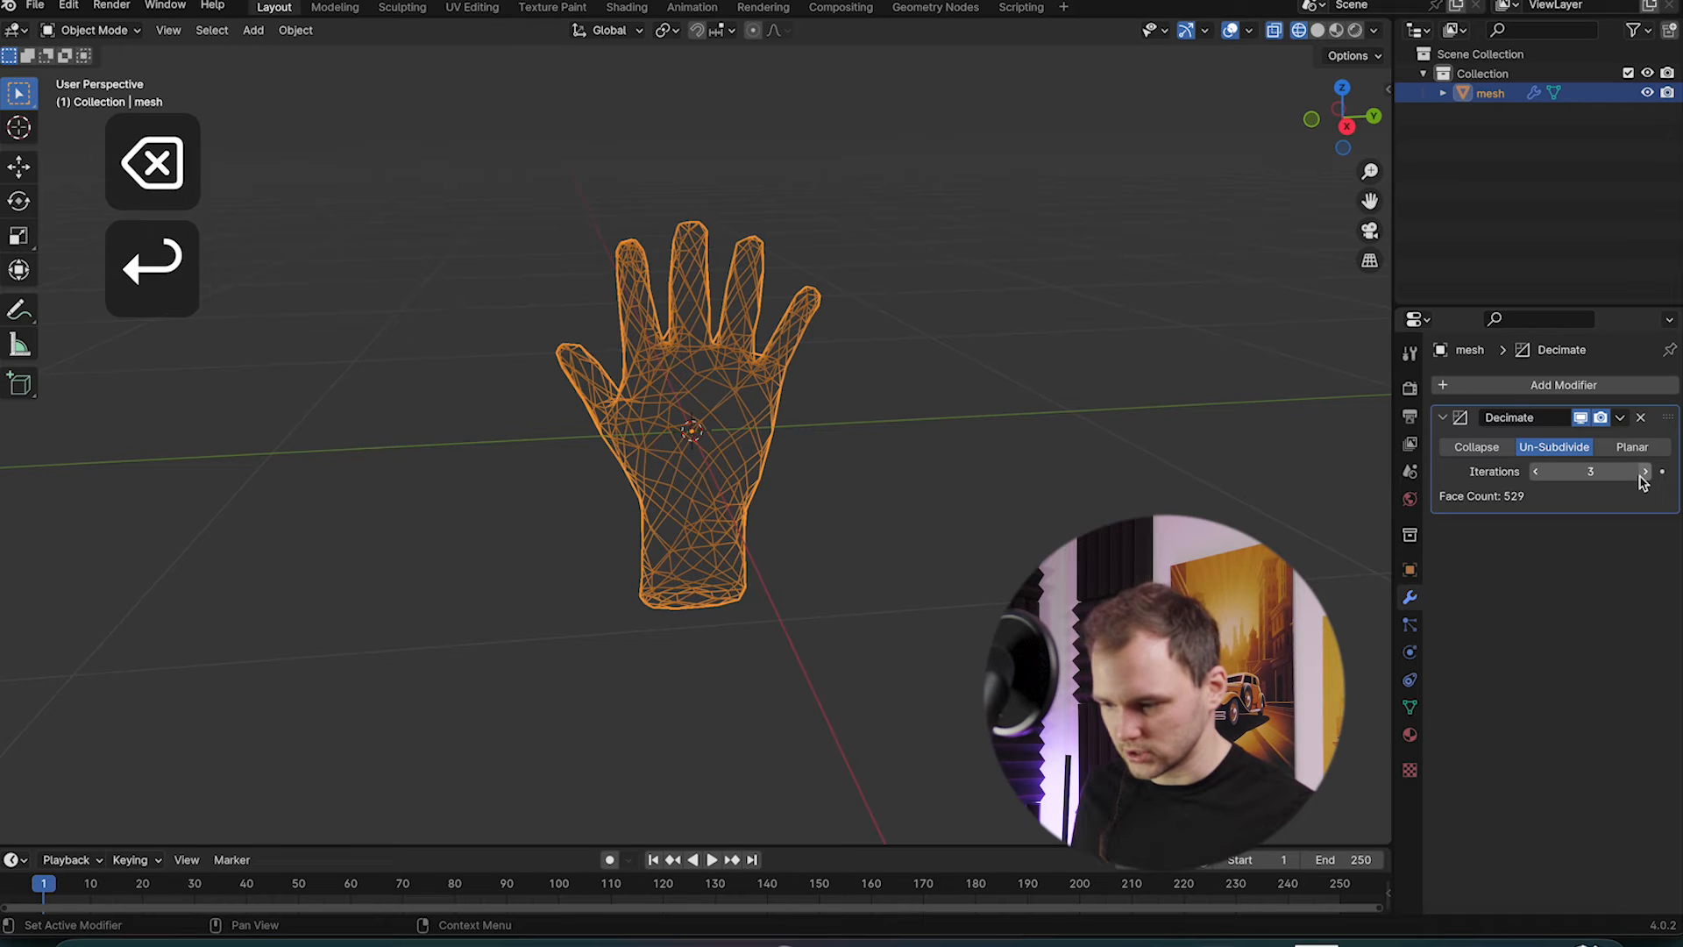
pyautogui.click(1614, 471)
pyautogui.write('4')
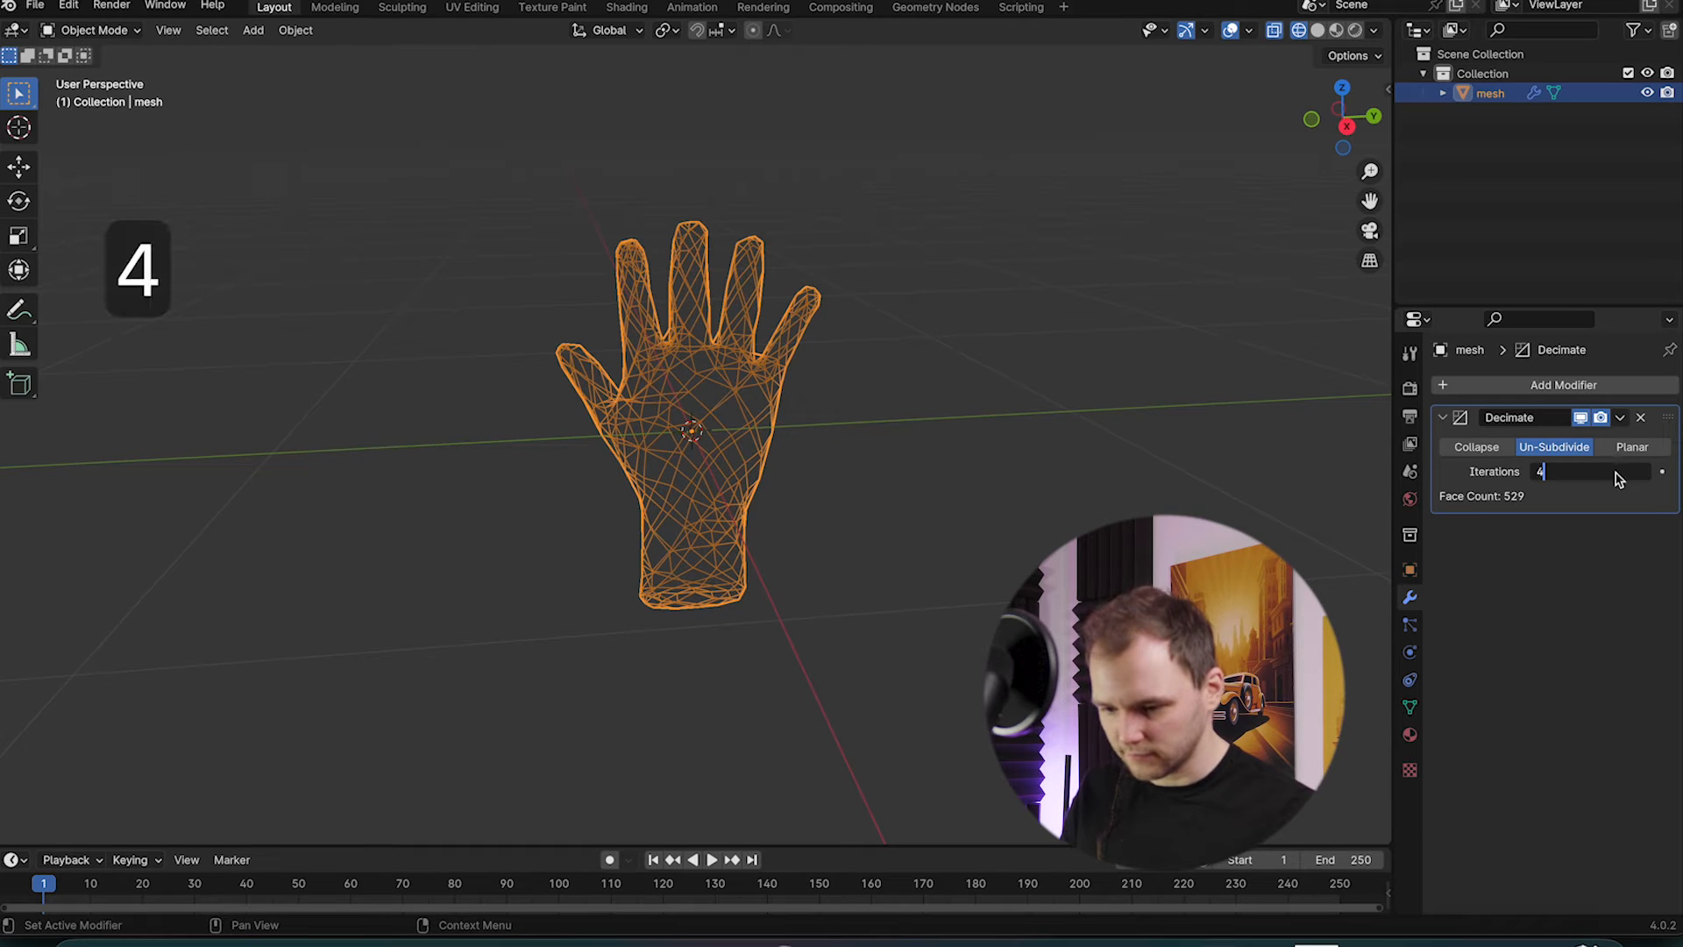
pyautogui.press('Return')
pyautogui.moveTo(833, 340); pyautogui.dragTo(1043, 371, button='middle')
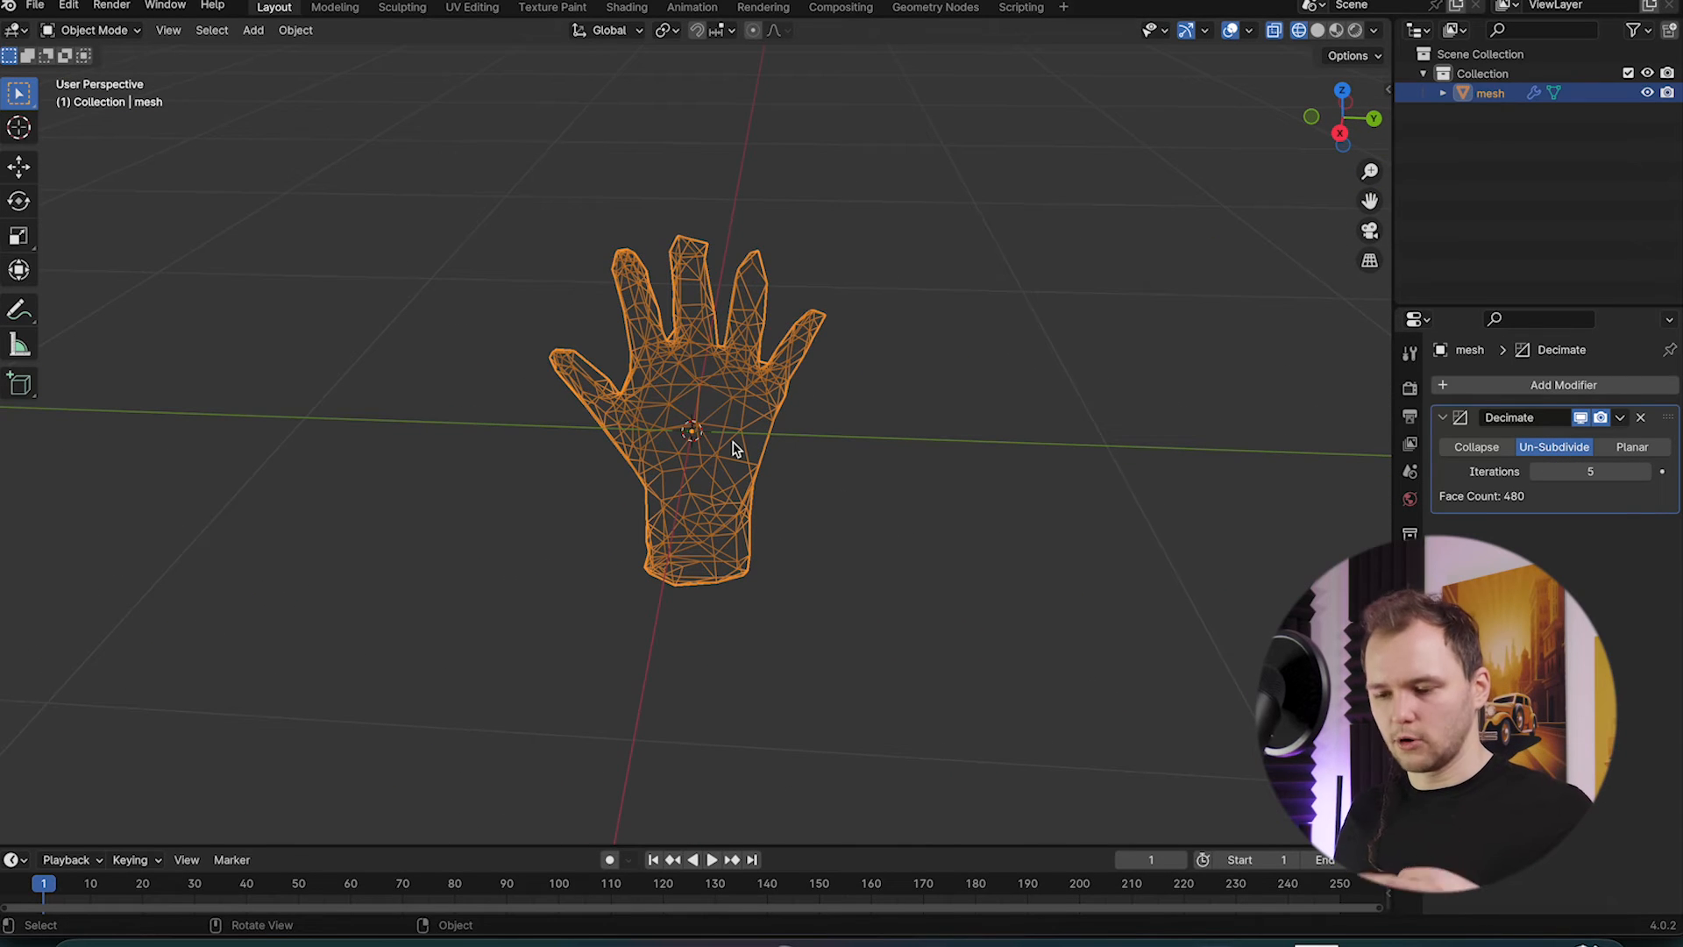
pyautogui.moveTo(735, 449)
pyautogui.mouseDown(button='middle')
pyautogui.moveTo(912, 508)
pyautogui.moveTo(688, 403)
pyautogui.moveTo(741, 443)
pyautogui.mouseUp(button='middle')
# - Export the simplified hand as FBX and import hand_.fbx from Downloads into the character's scene
pyautogui.click(35, 5)
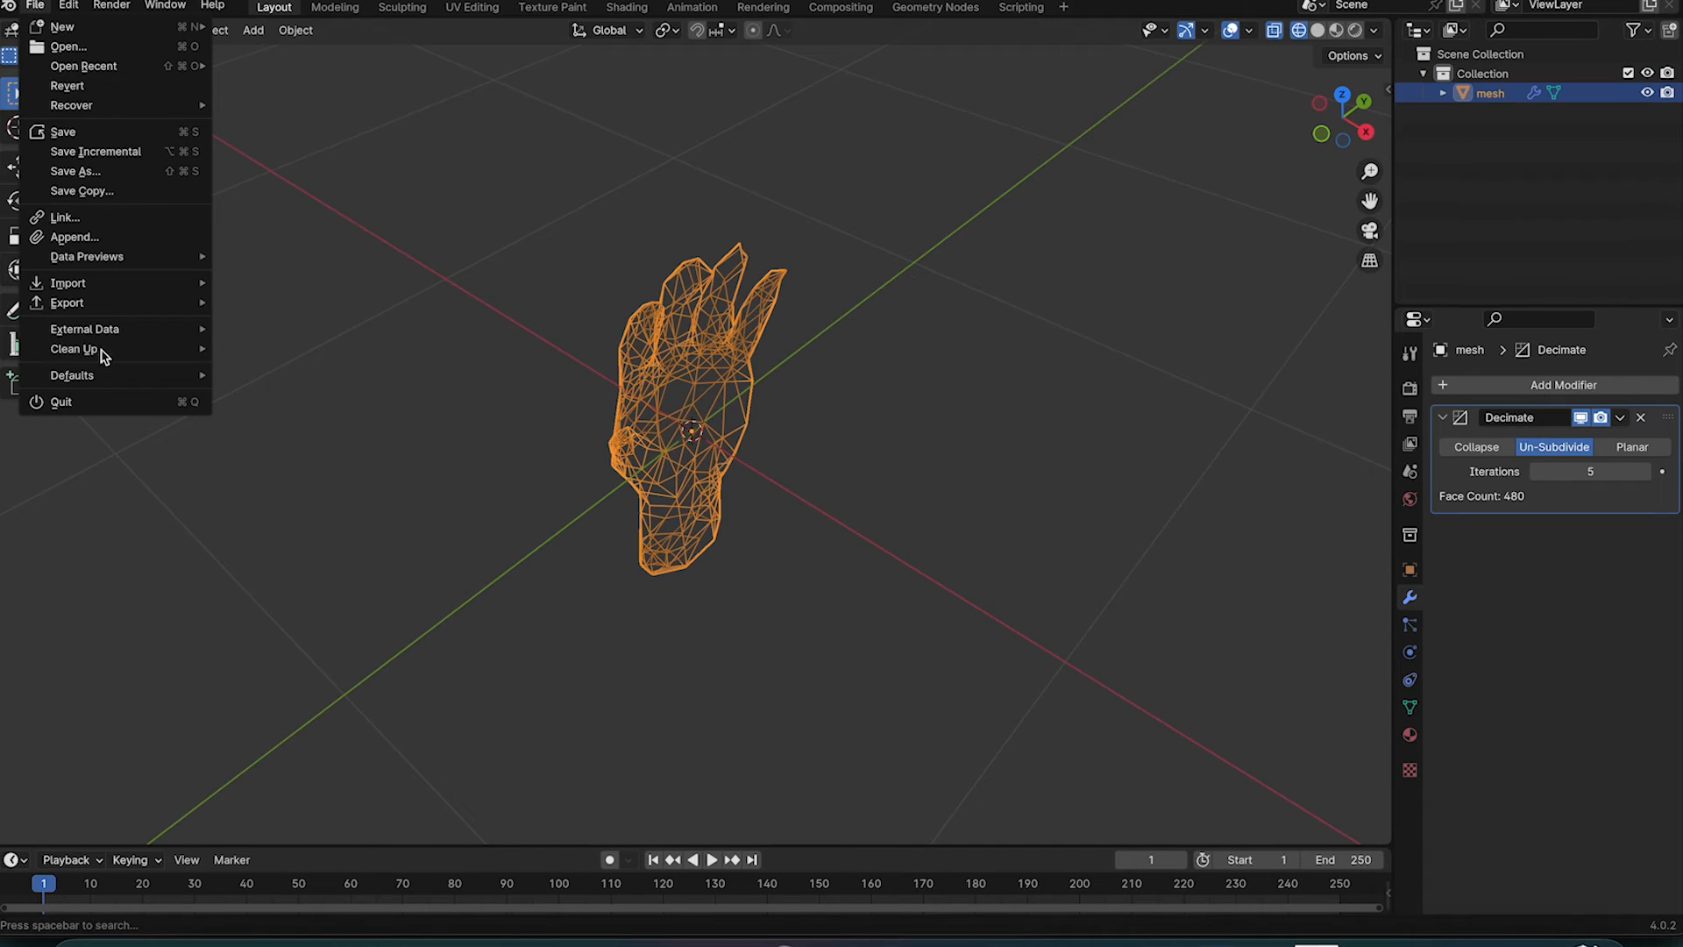
pyautogui.moveTo(105, 305)
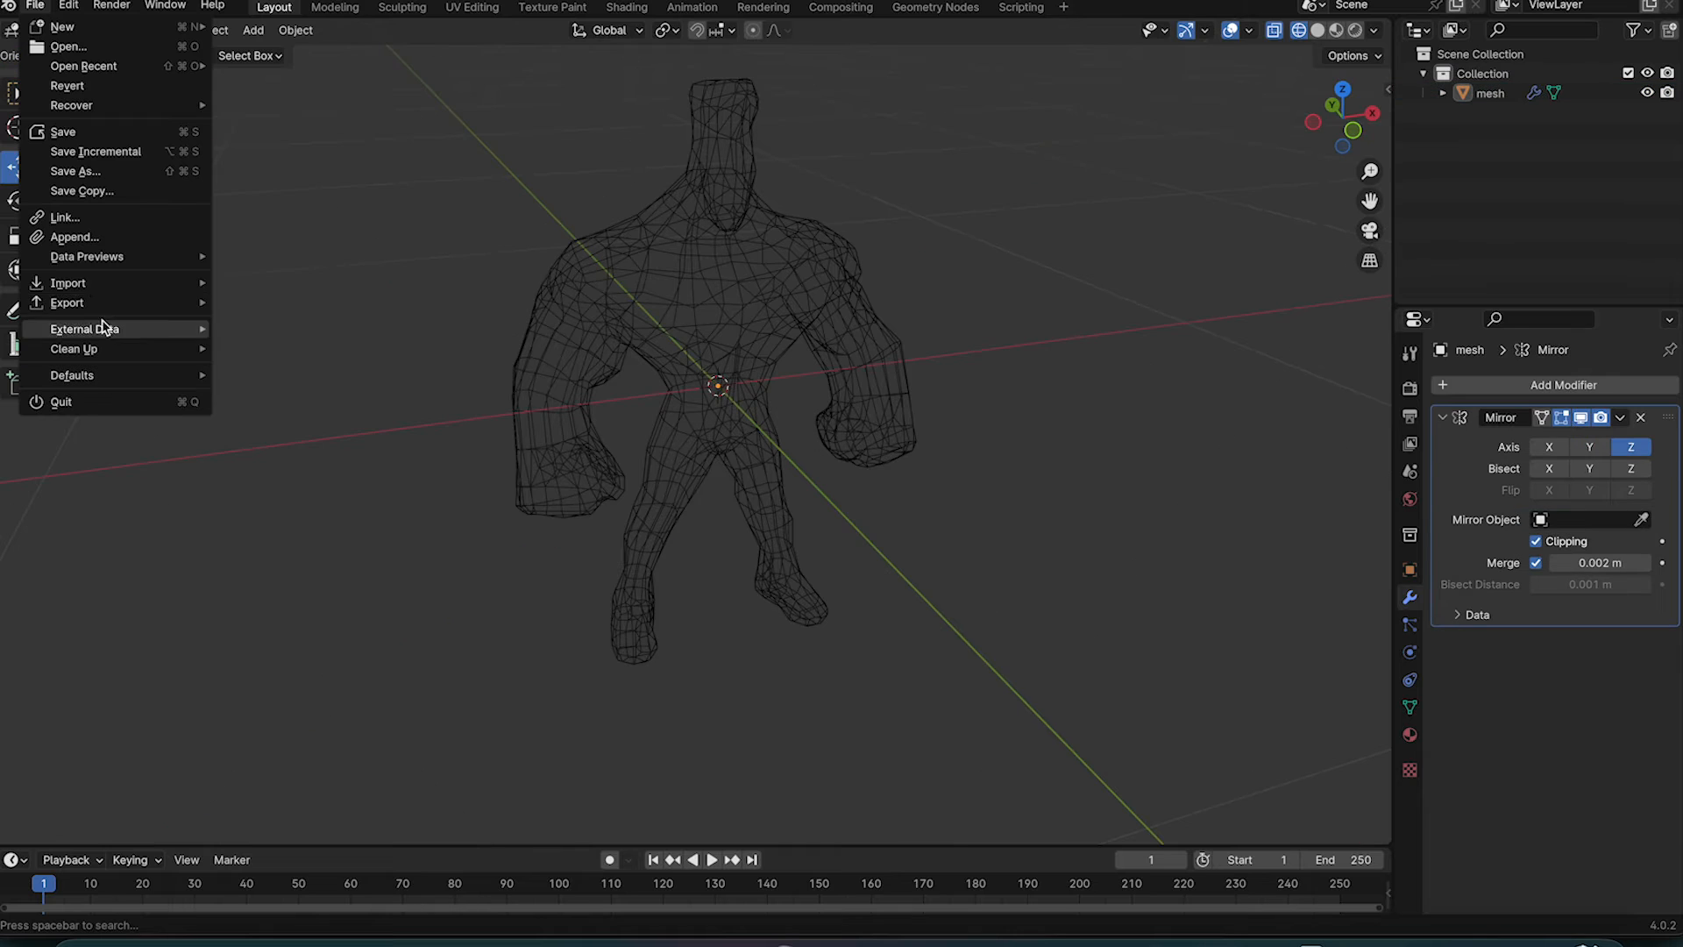
pyautogui.click(268, 479)
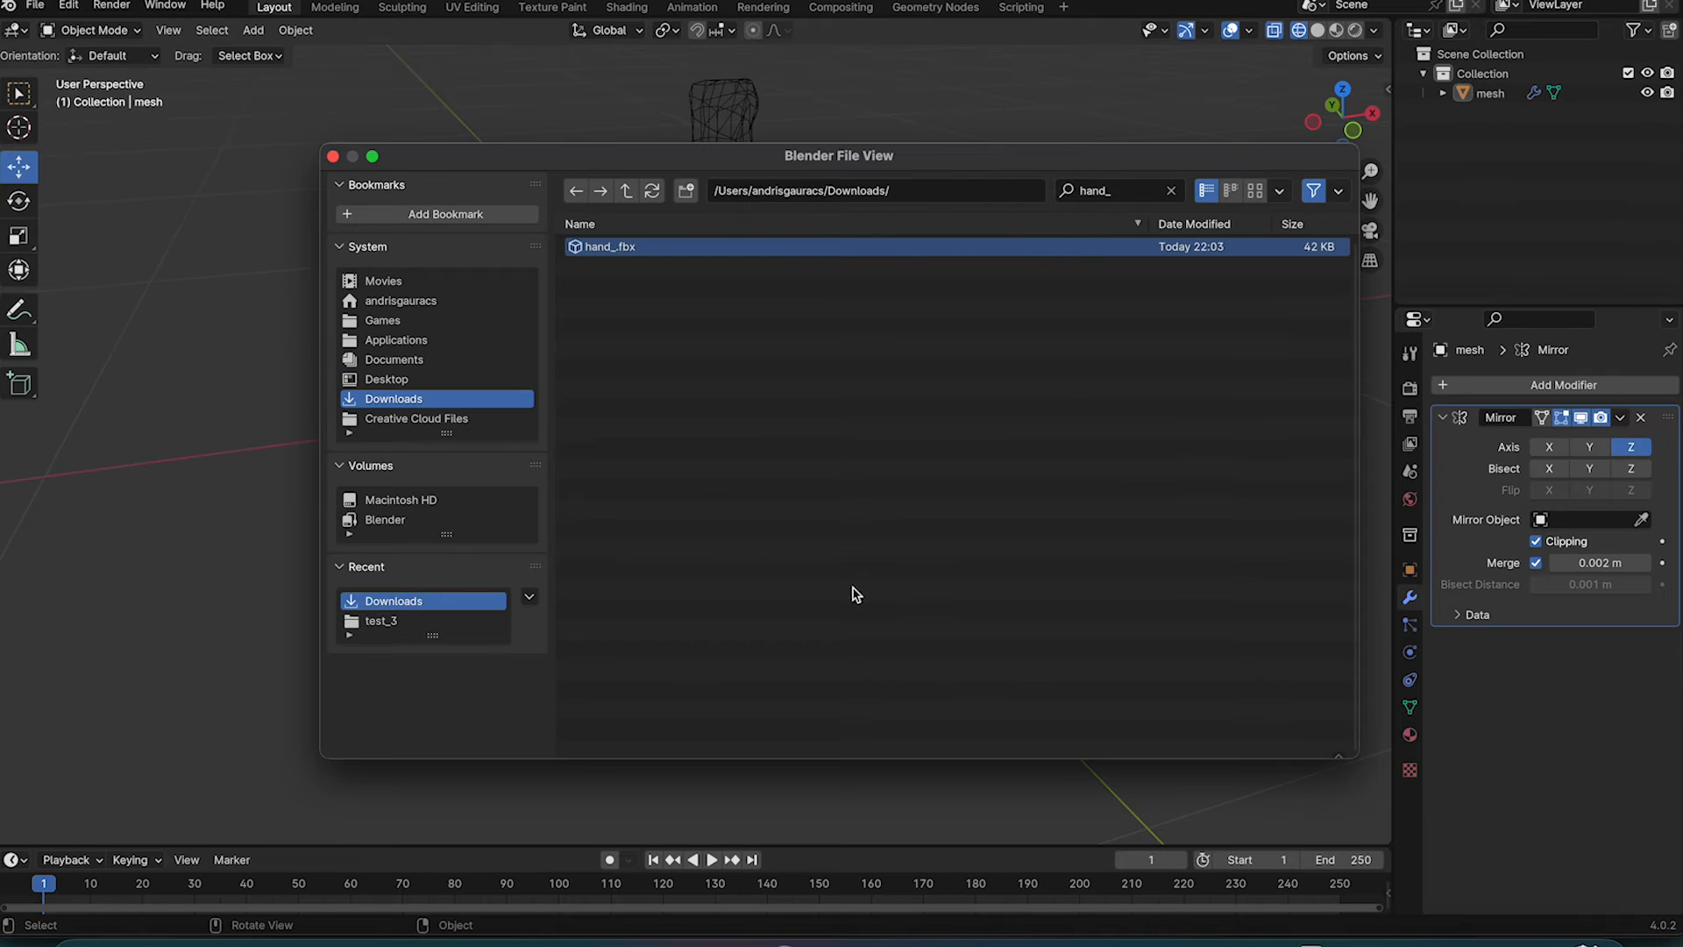
pyautogui.press('Return')
# - Lasso-select the faces of the character's fist in face mode, delete them, and return to Object Mode
pyautogui.moveTo(845, 591); pyautogui.dragTo(970, 549, button='middle')
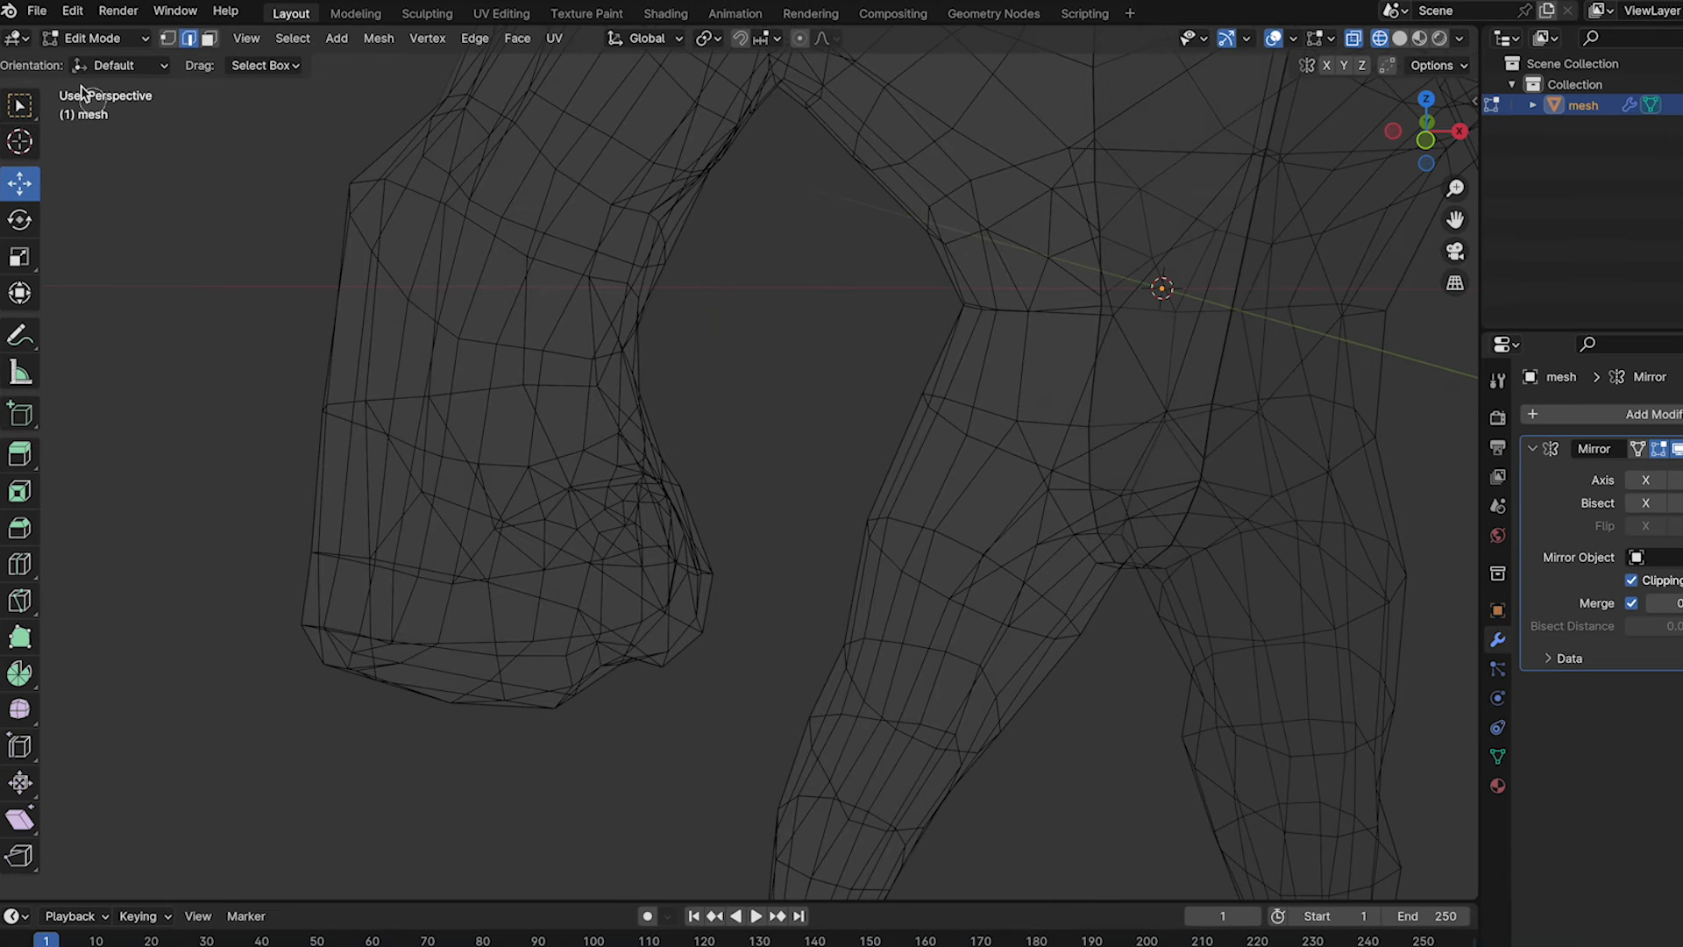
pyautogui.click(31, 111)
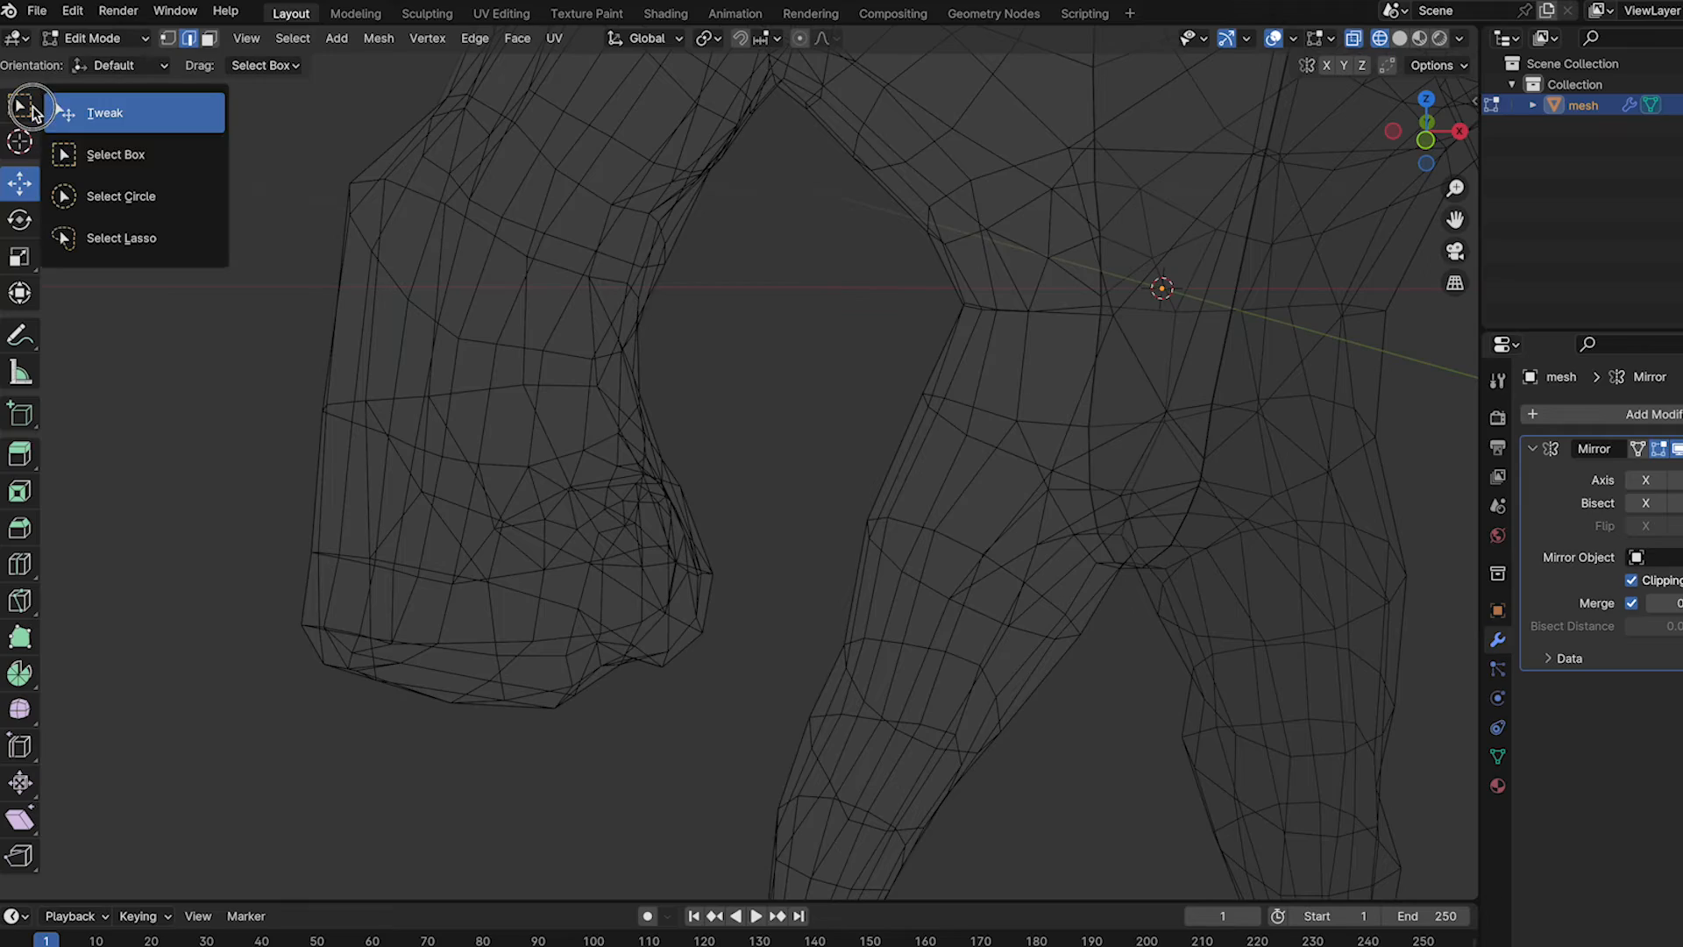
pyautogui.click(121, 235)
pyautogui.moveTo(523, 448)
pyautogui.mouseDown(button='middle')
pyautogui.moveTo(507, 413)
pyautogui.moveTo(506, 430)
pyautogui.mouseUp(button='middle')
pyautogui.press('3')
pyautogui.moveTo(578, 386)
pyautogui.mouseDown()
pyautogui.moveTo(579, 763)
pyautogui.moveTo(386, 491)
pyautogui.mouseUp()
pyautogui.moveTo(386, 491)
pyautogui.mouseDown(button='middle')
pyautogui.moveTo(376, 432)
pyautogui.moveTo(843, 347)
pyautogui.moveTo(1003, 403)
pyautogui.moveTo(1087, 410)
pyautogui.moveTo(593, 387)
pyautogui.moveTo(628, 344)
pyautogui.moveTo(641, 408)
pyautogui.mouseUp(button='middle')
pyautogui.scroll(2, 641, 408)
pyautogui.press('x')
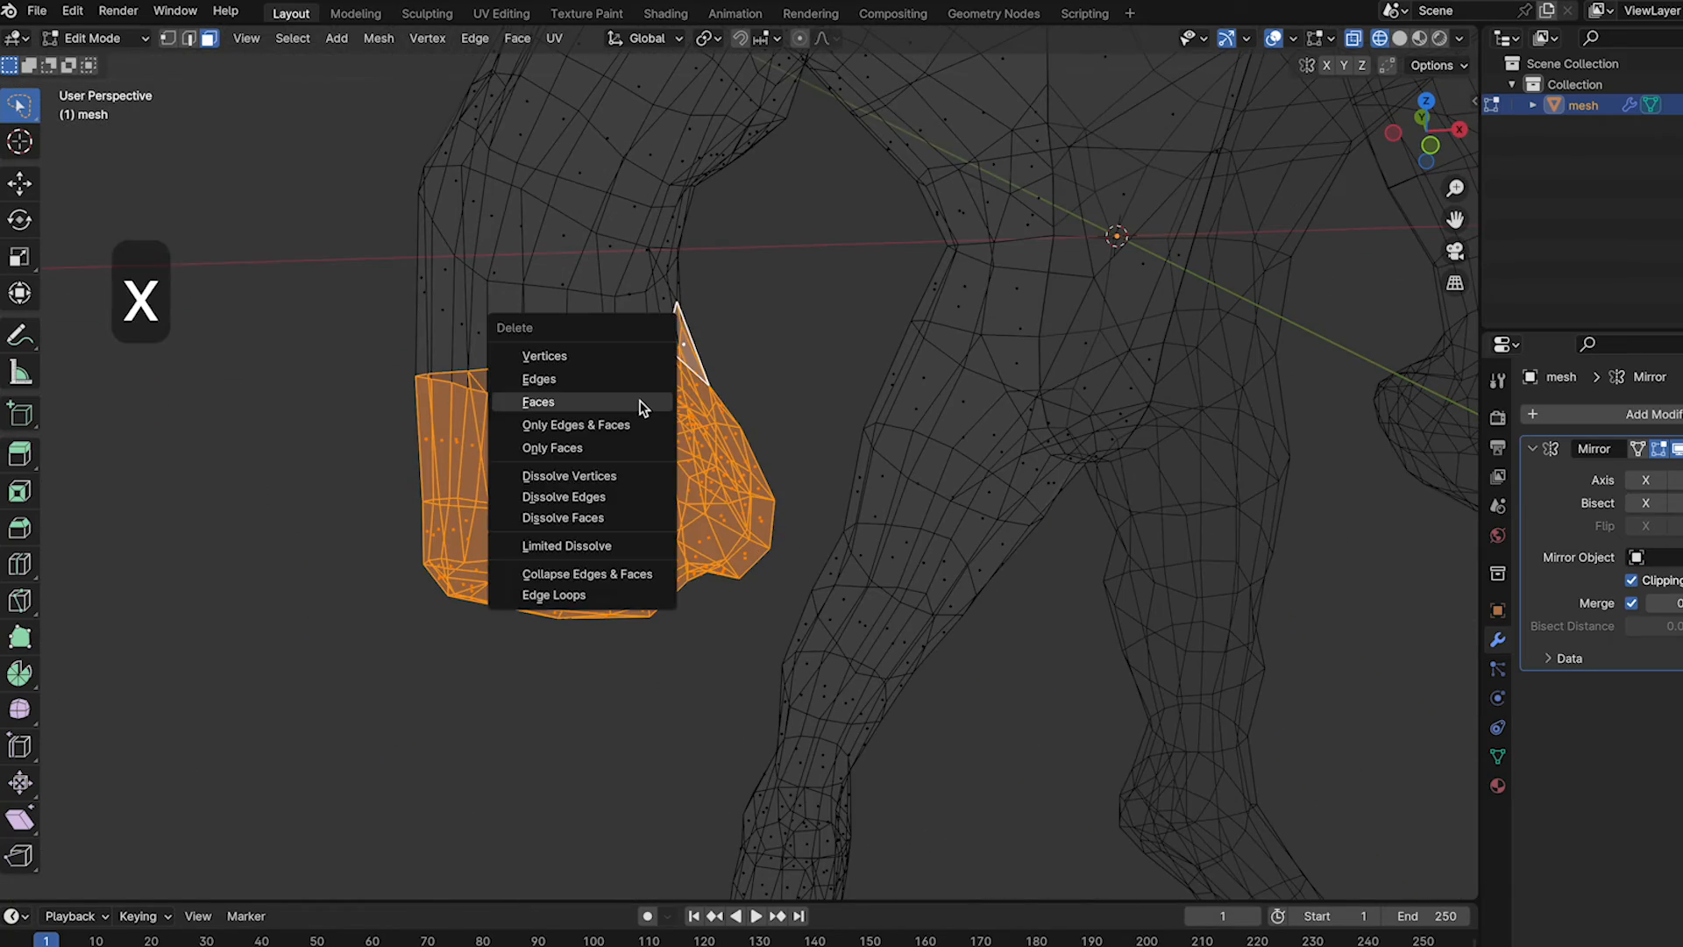
pyautogui.click(641, 408)
pyautogui.scroll(-5, 672, 399)
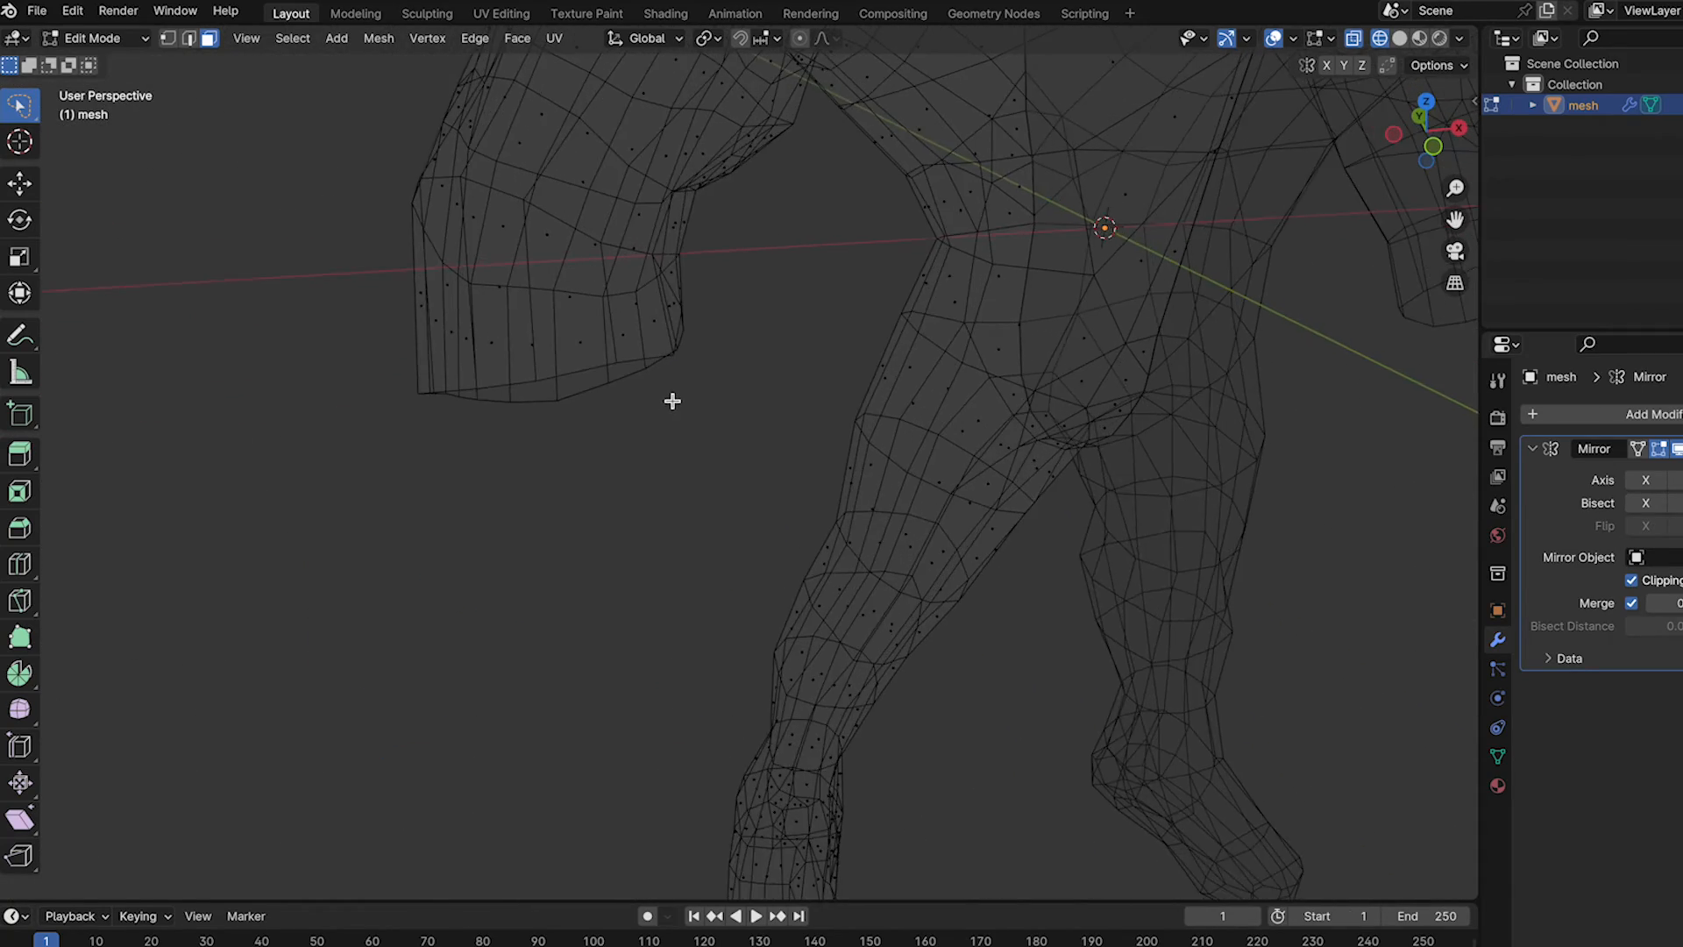
pyautogui.moveTo(673, 400)
pyautogui.mouseDown(button='middle')
pyautogui.moveTo(676, 384)
pyautogui.moveTo(646, 376)
pyautogui.moveTo(668, 378)
pyautogui.mouseUp(button='middle')
pyautogui.click(92, 37)
pyautogui.click(114, 56)
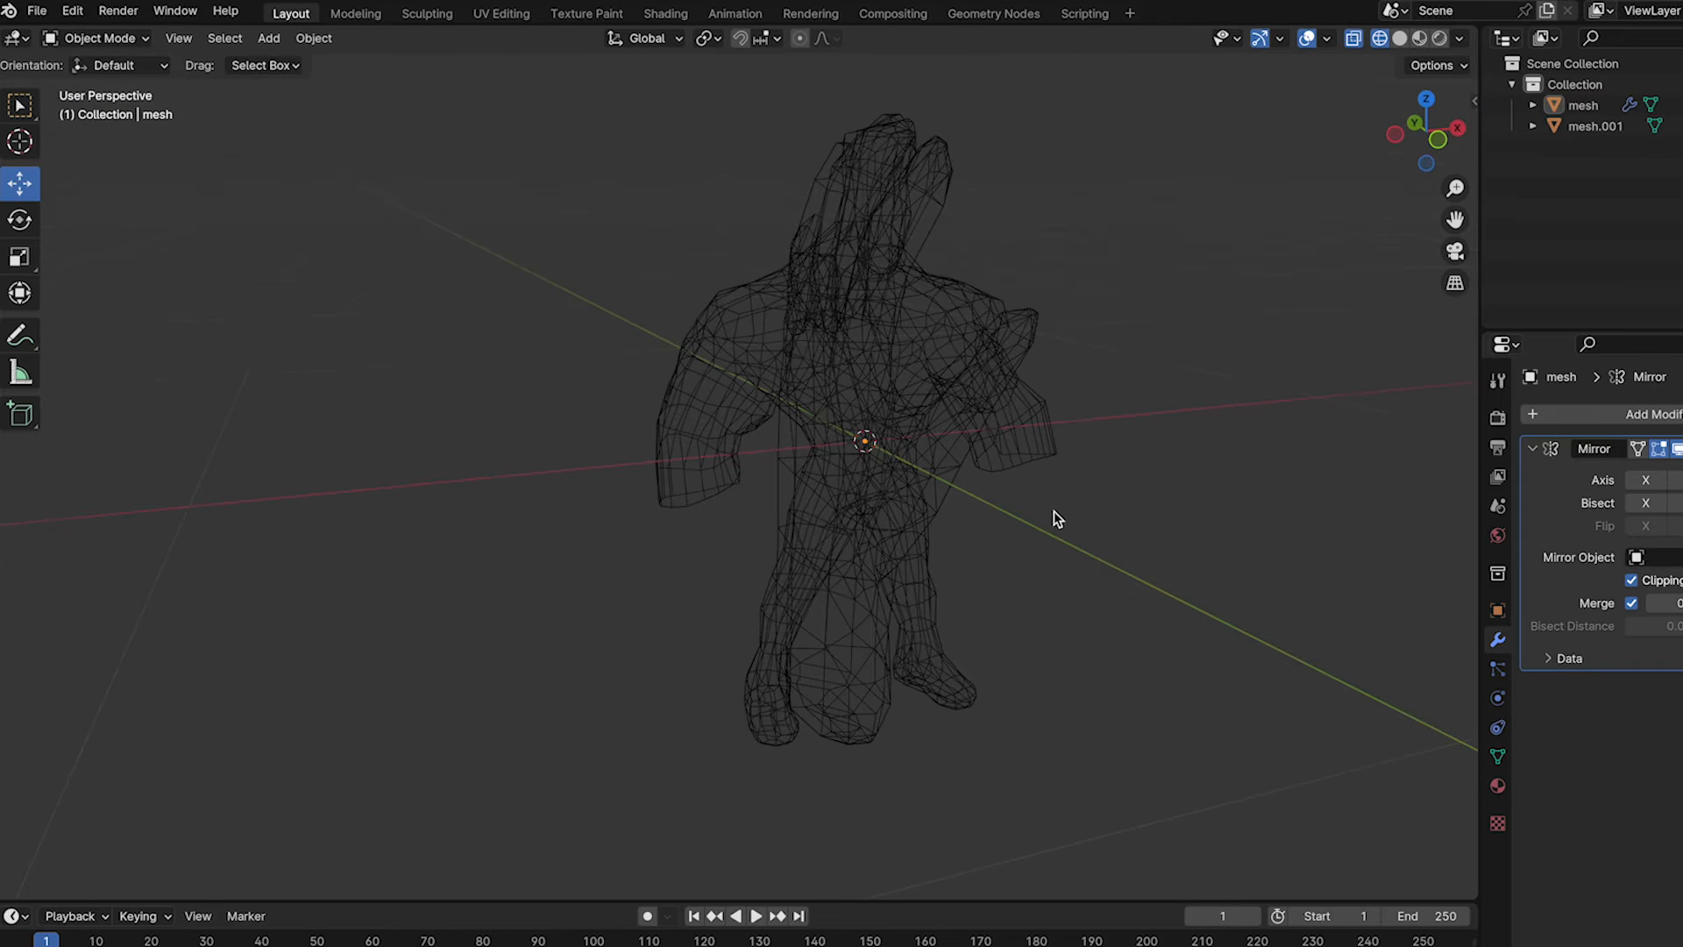
# - Select the imported hand in the right side view, show solid shading, and rotate it so its fingers point forward
pyautogui.press('3')
pyautogui.click(824, 536)
pyautogui.hotkey('shift', 'z')
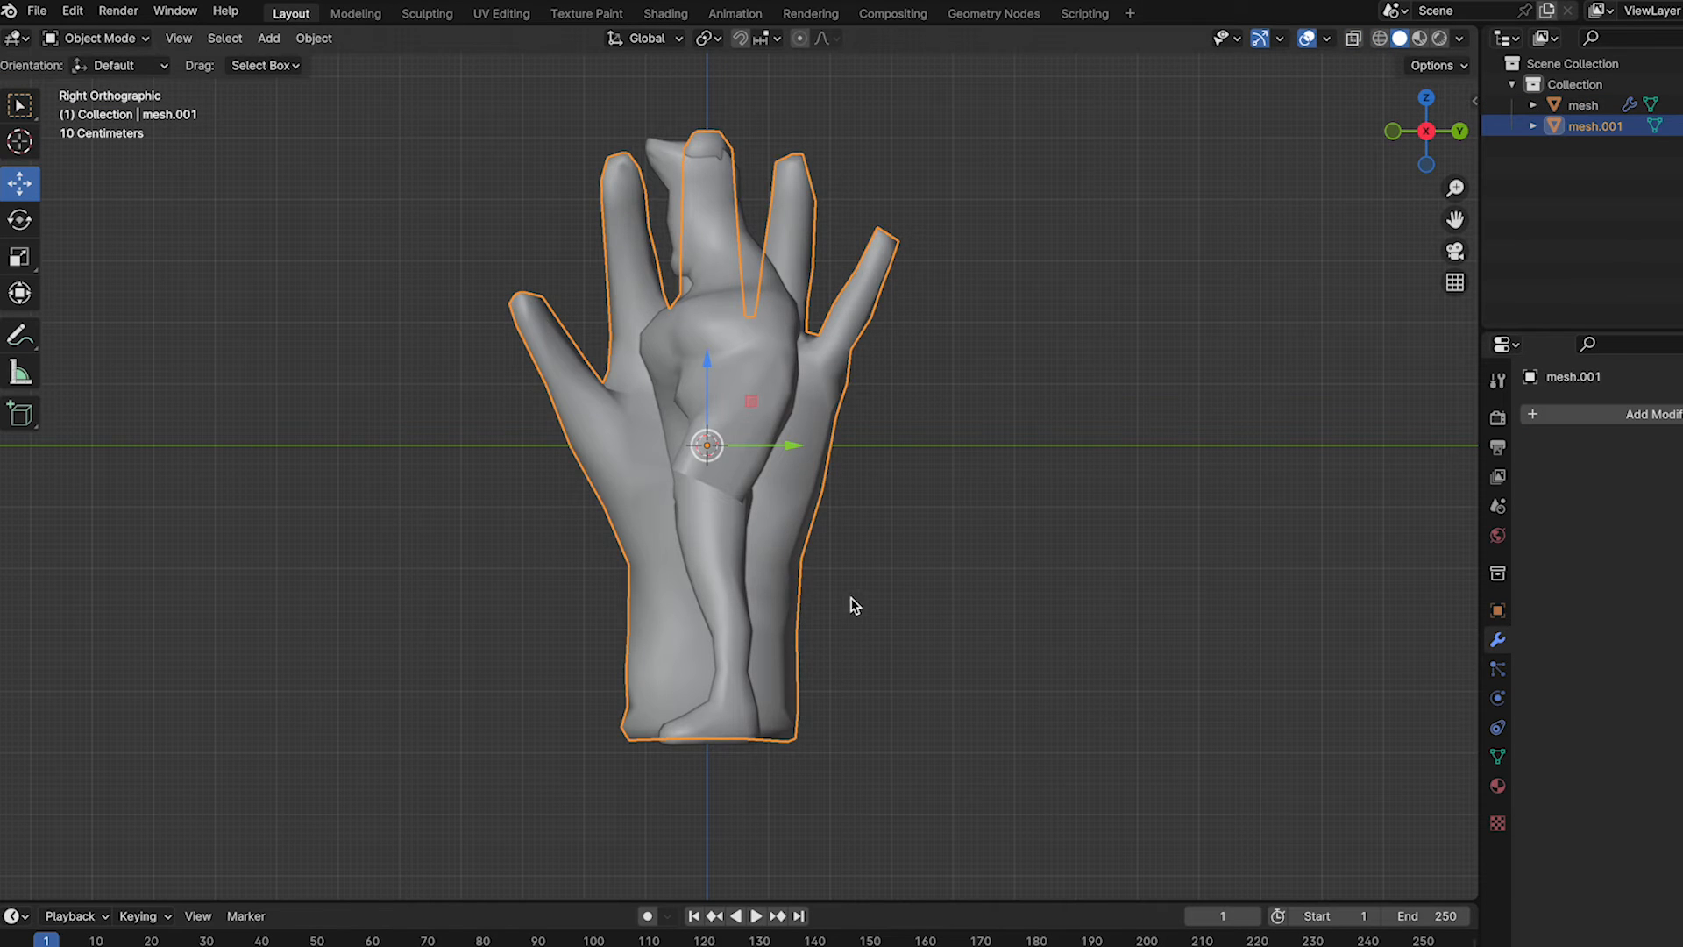
pyautogui.press('r')
pyautogui.click(879, 275)
# - Rotate the hand about 180° in the front view
pyautogui.press('1')
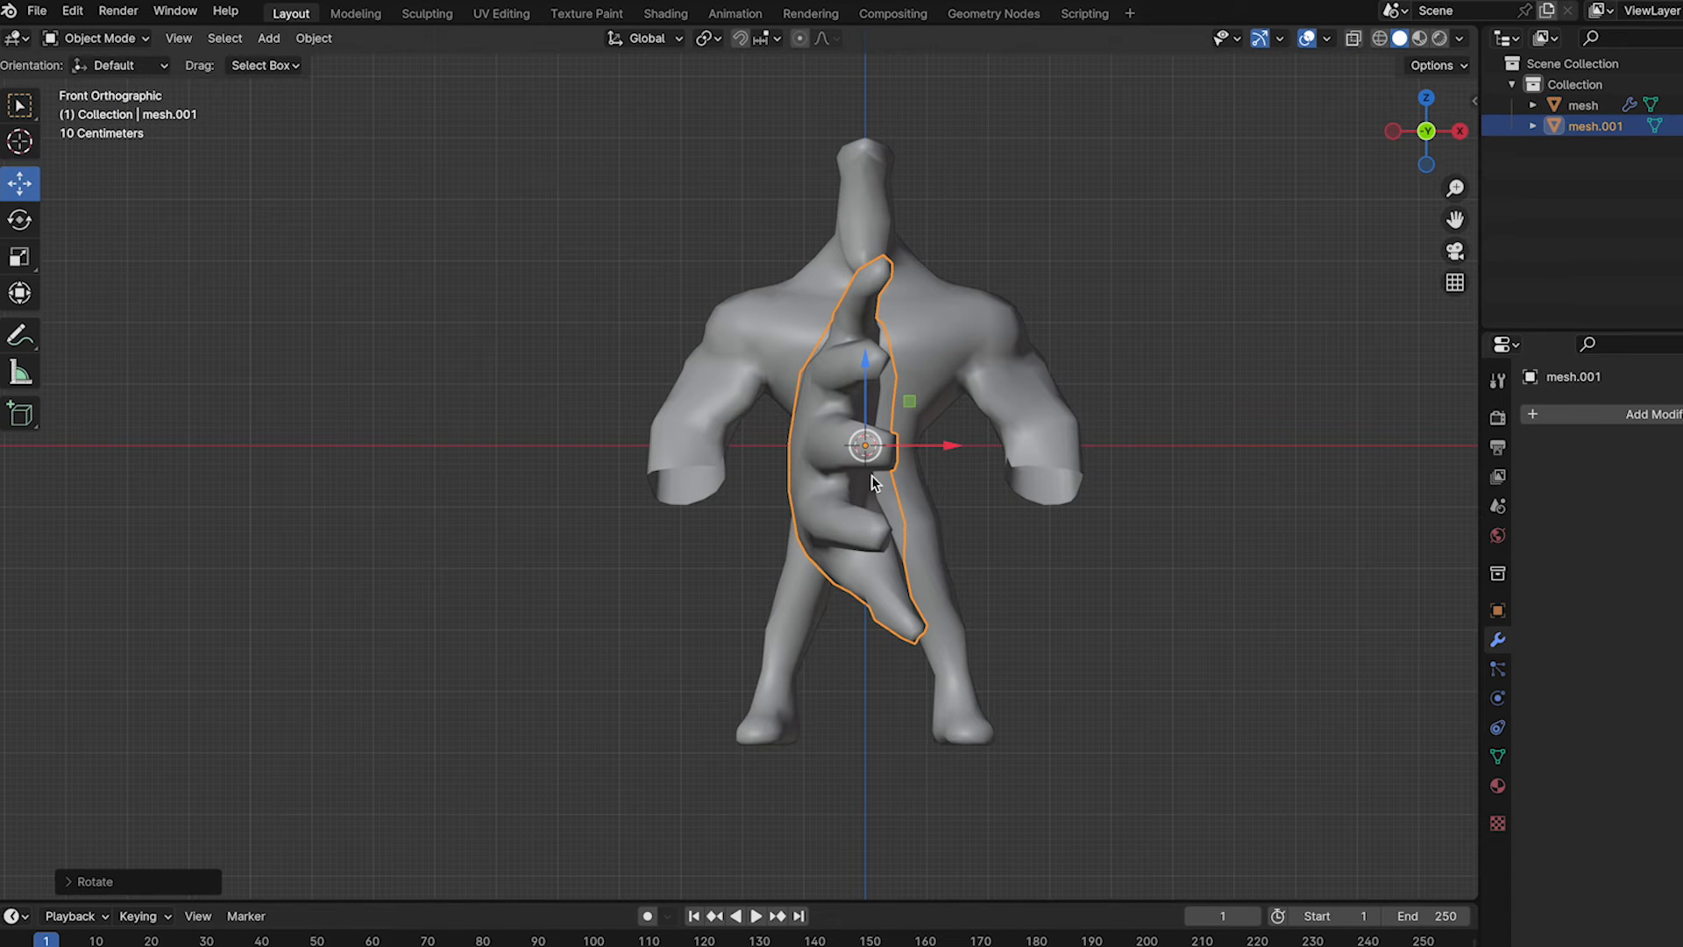
pyautogui.press('r')
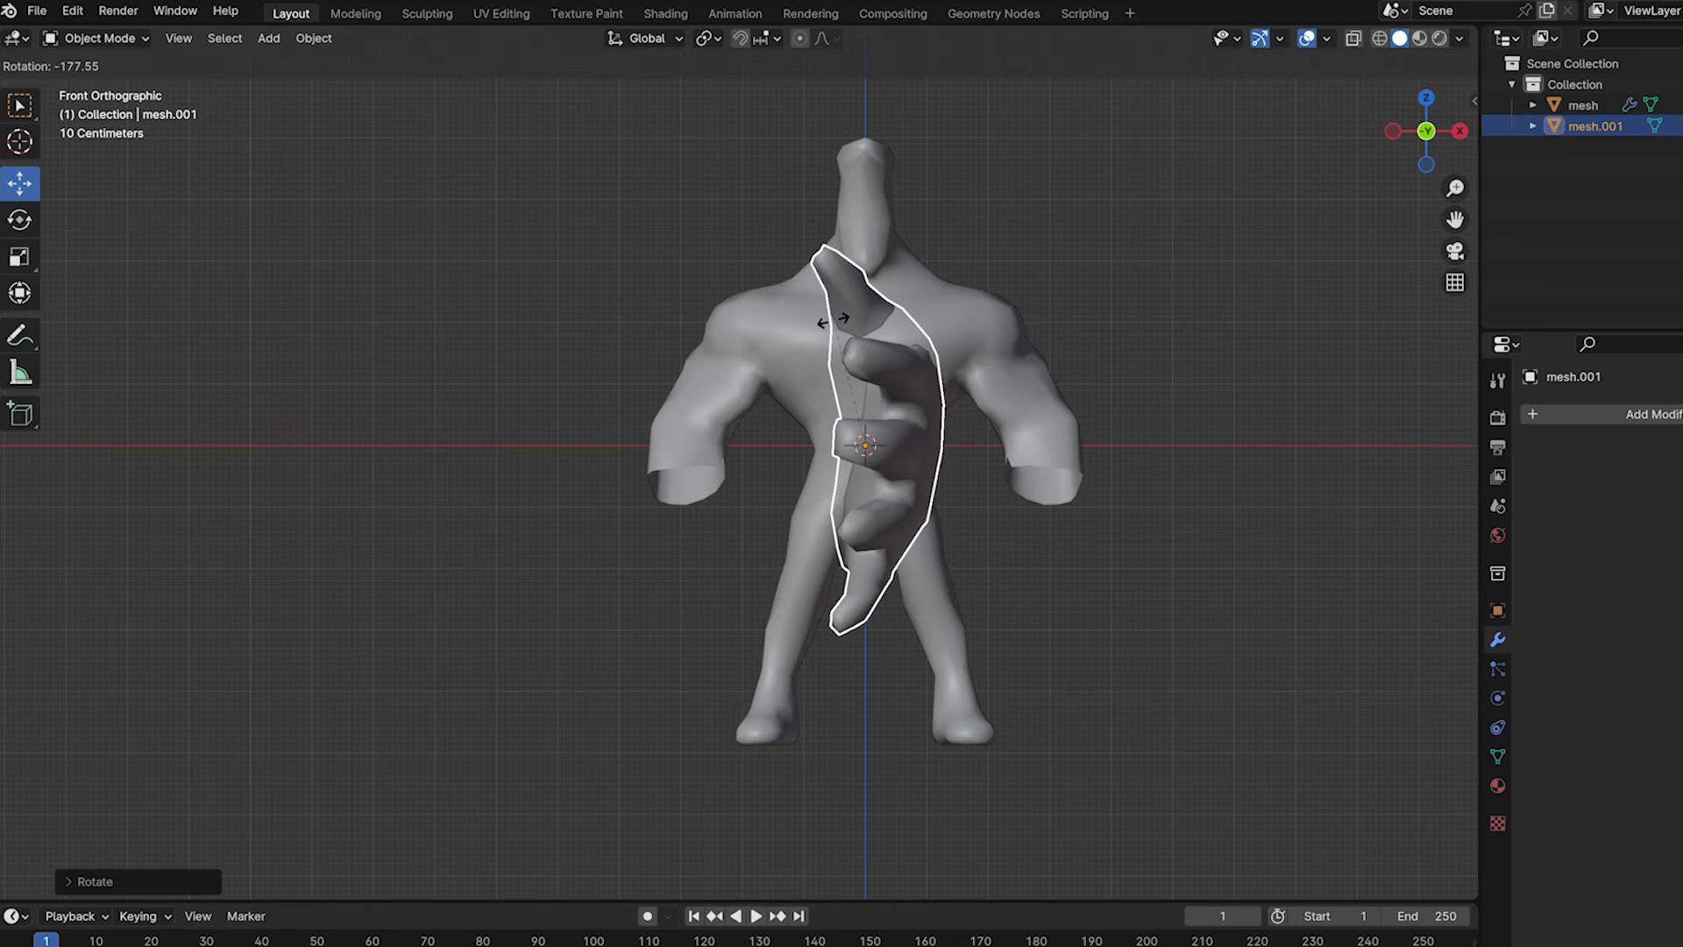
pyautogui.click(822, 326)
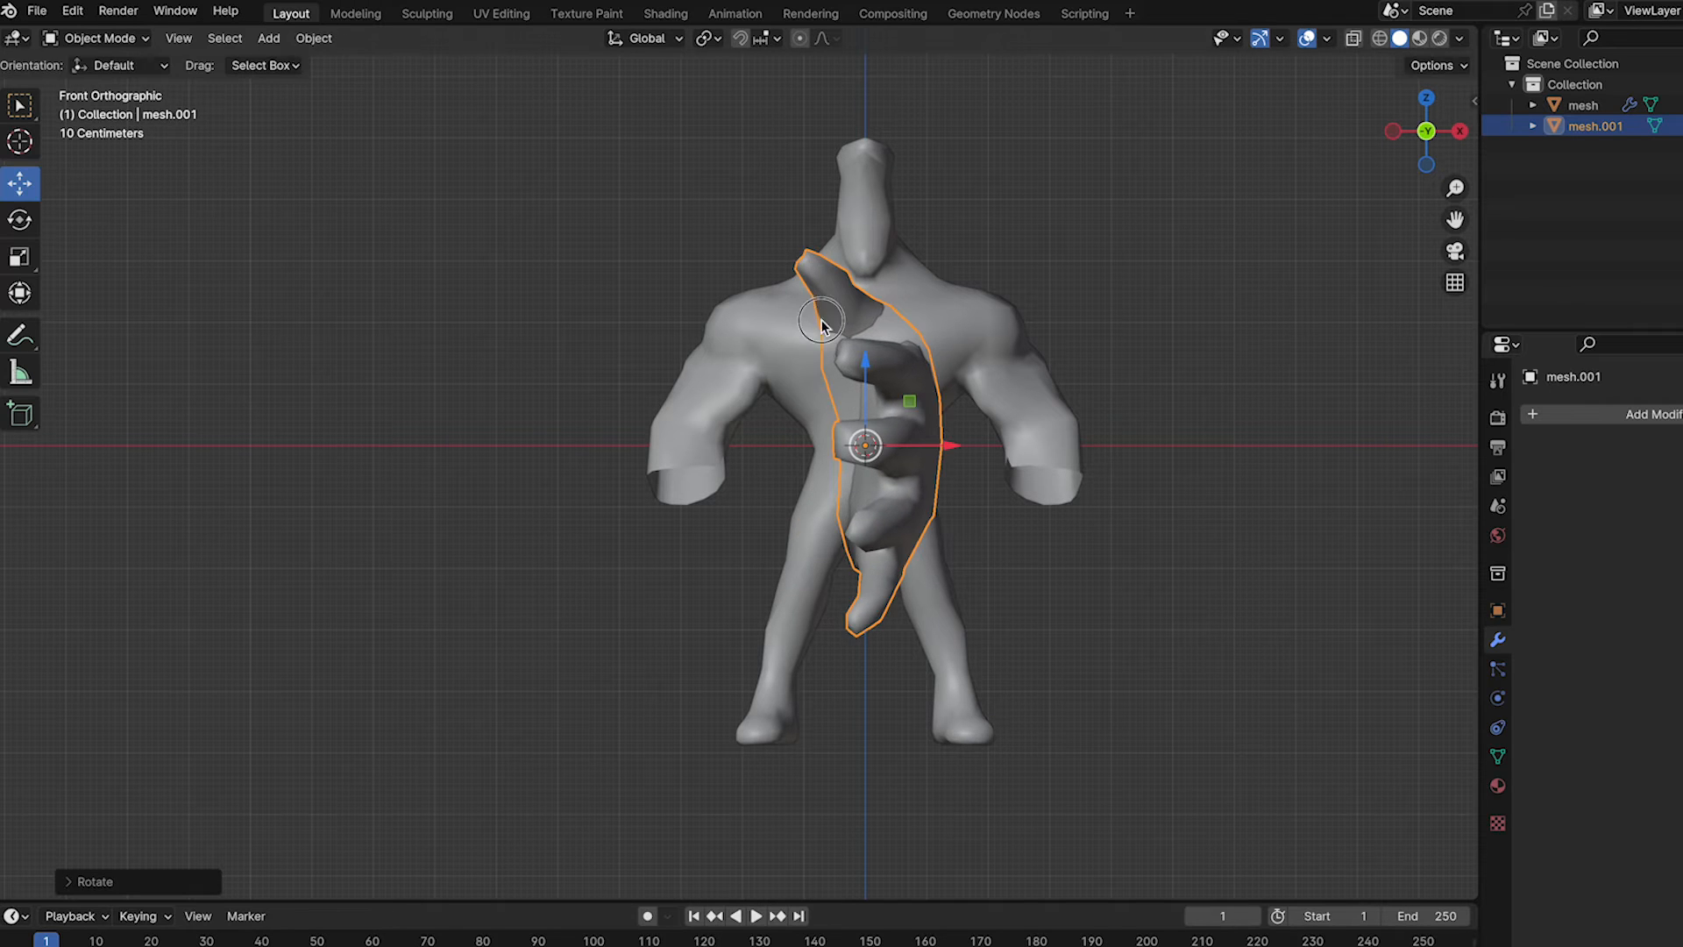
pyautogui.click(1102, 502)
pyautogui.click(908, 427)
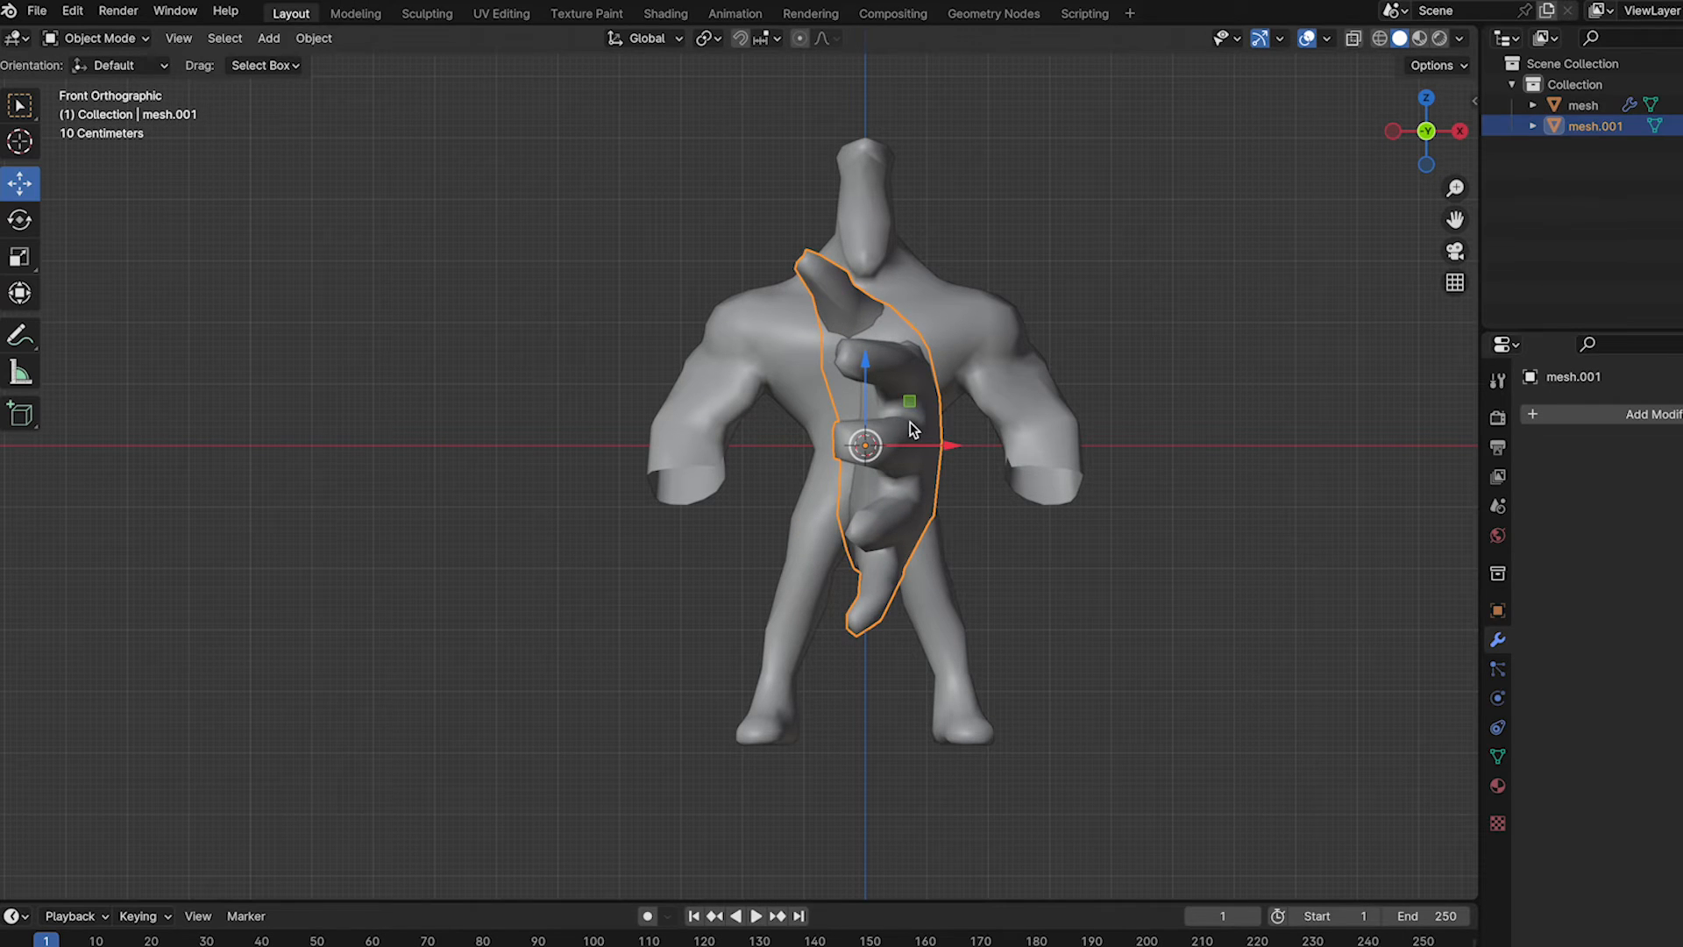
pyautogui.press('r')
pyautogui.press('s')
pyautogui.click(910, 423)
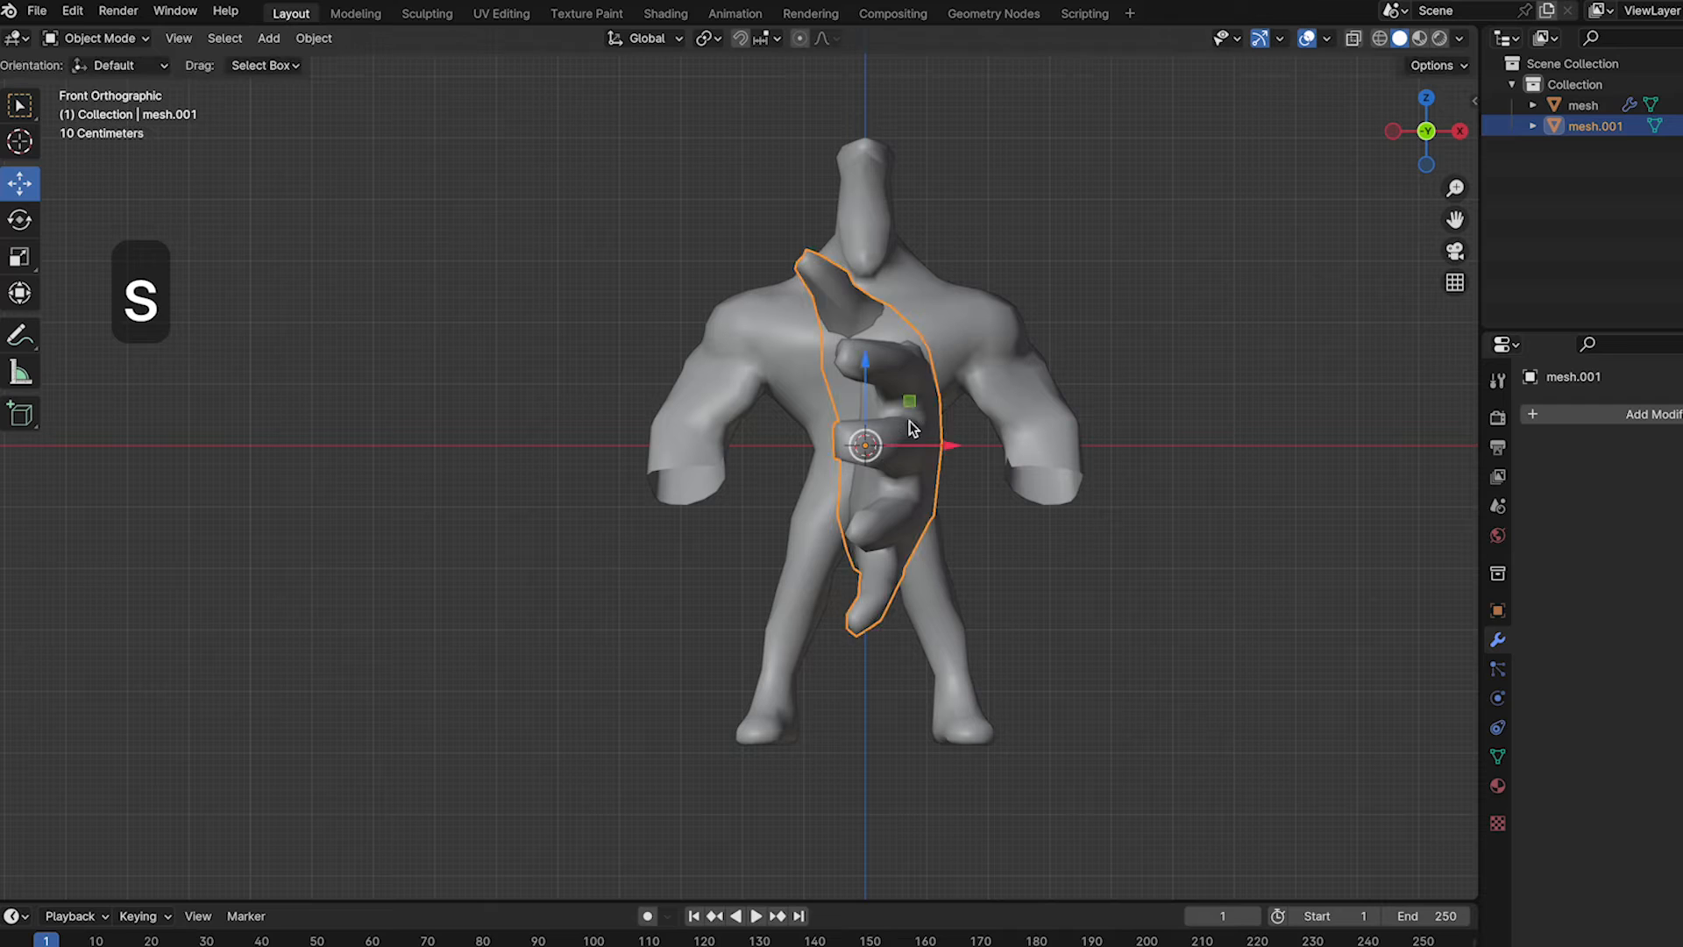
pyautogui.click(1040, 635)
pyautogui.click(923, 417)
# - Flip the hand by scaling it by -1 along the X axis
pyautogui.press('s')
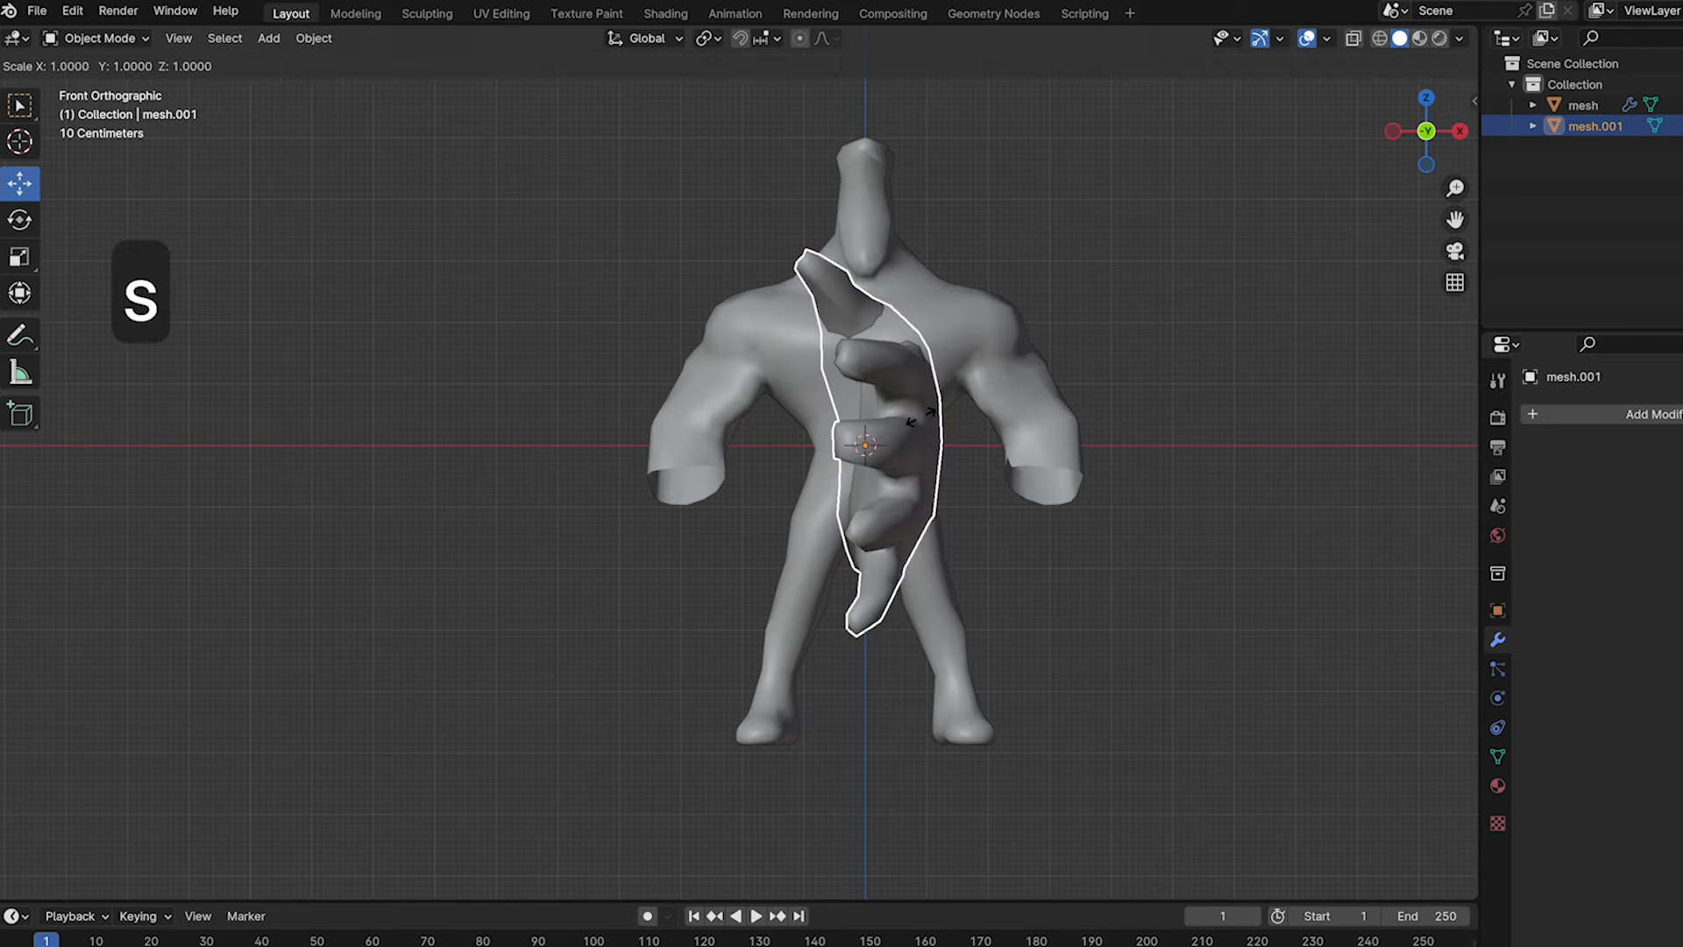
pyautogui.press('x')
pyautogui.press('-')
pyautogui.press('1')
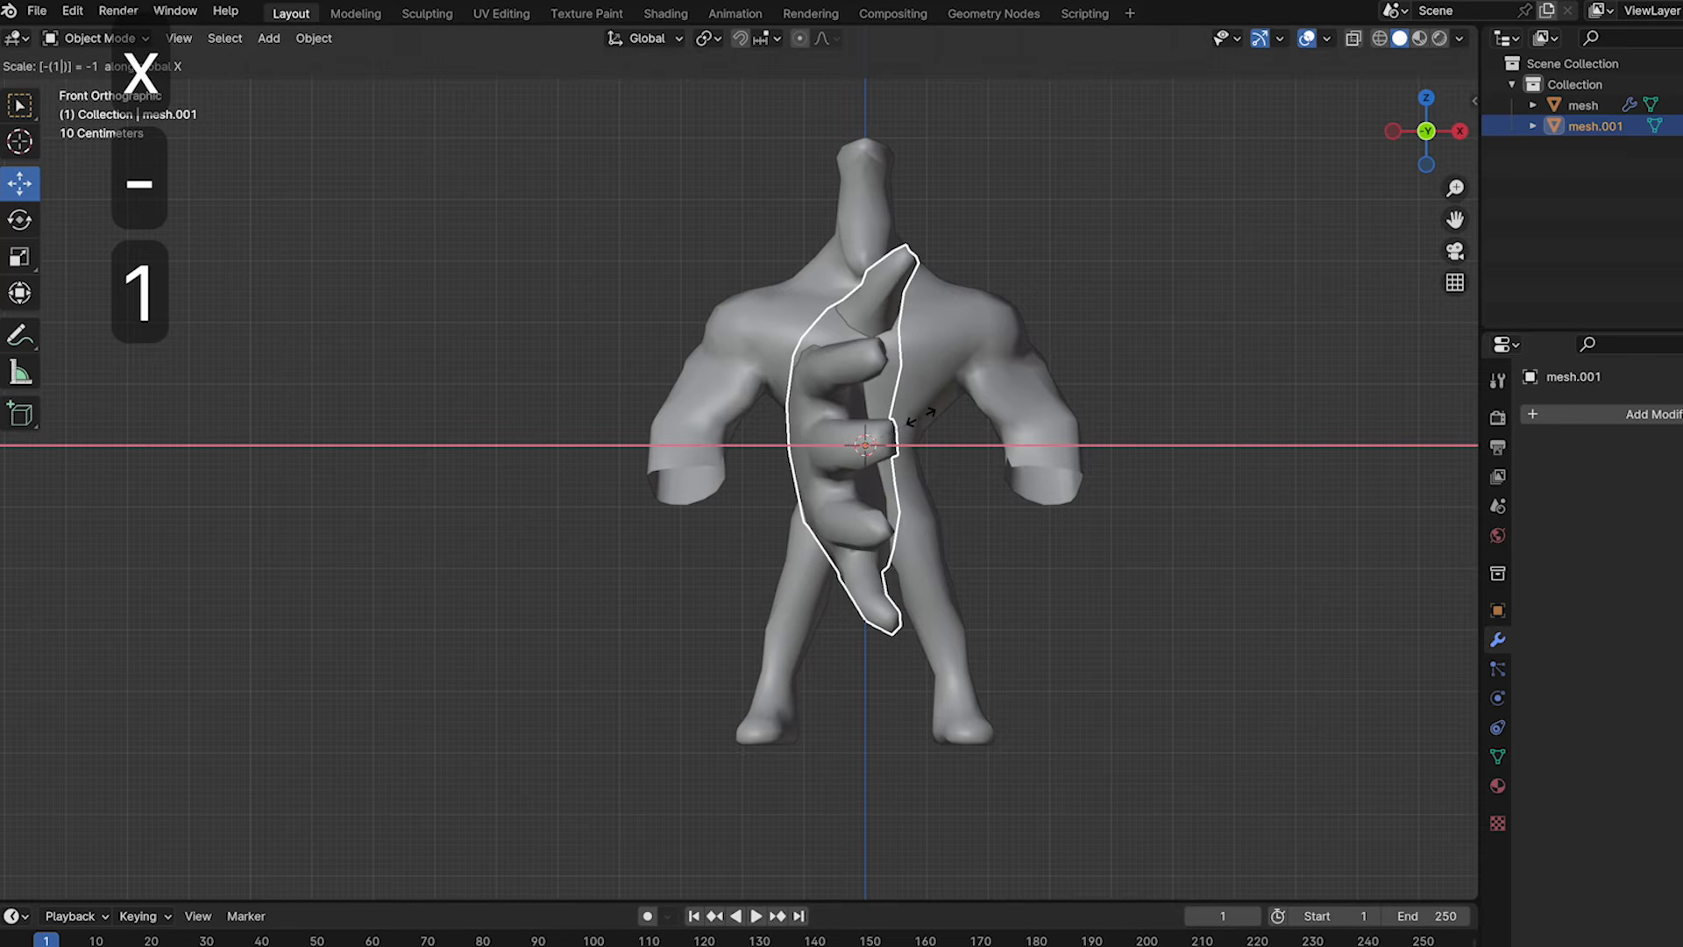
pyautogui.click(922, 424)
pyautogui.moveTo(922, 423); pyautogui.dragTo(812, 431, button='middle')
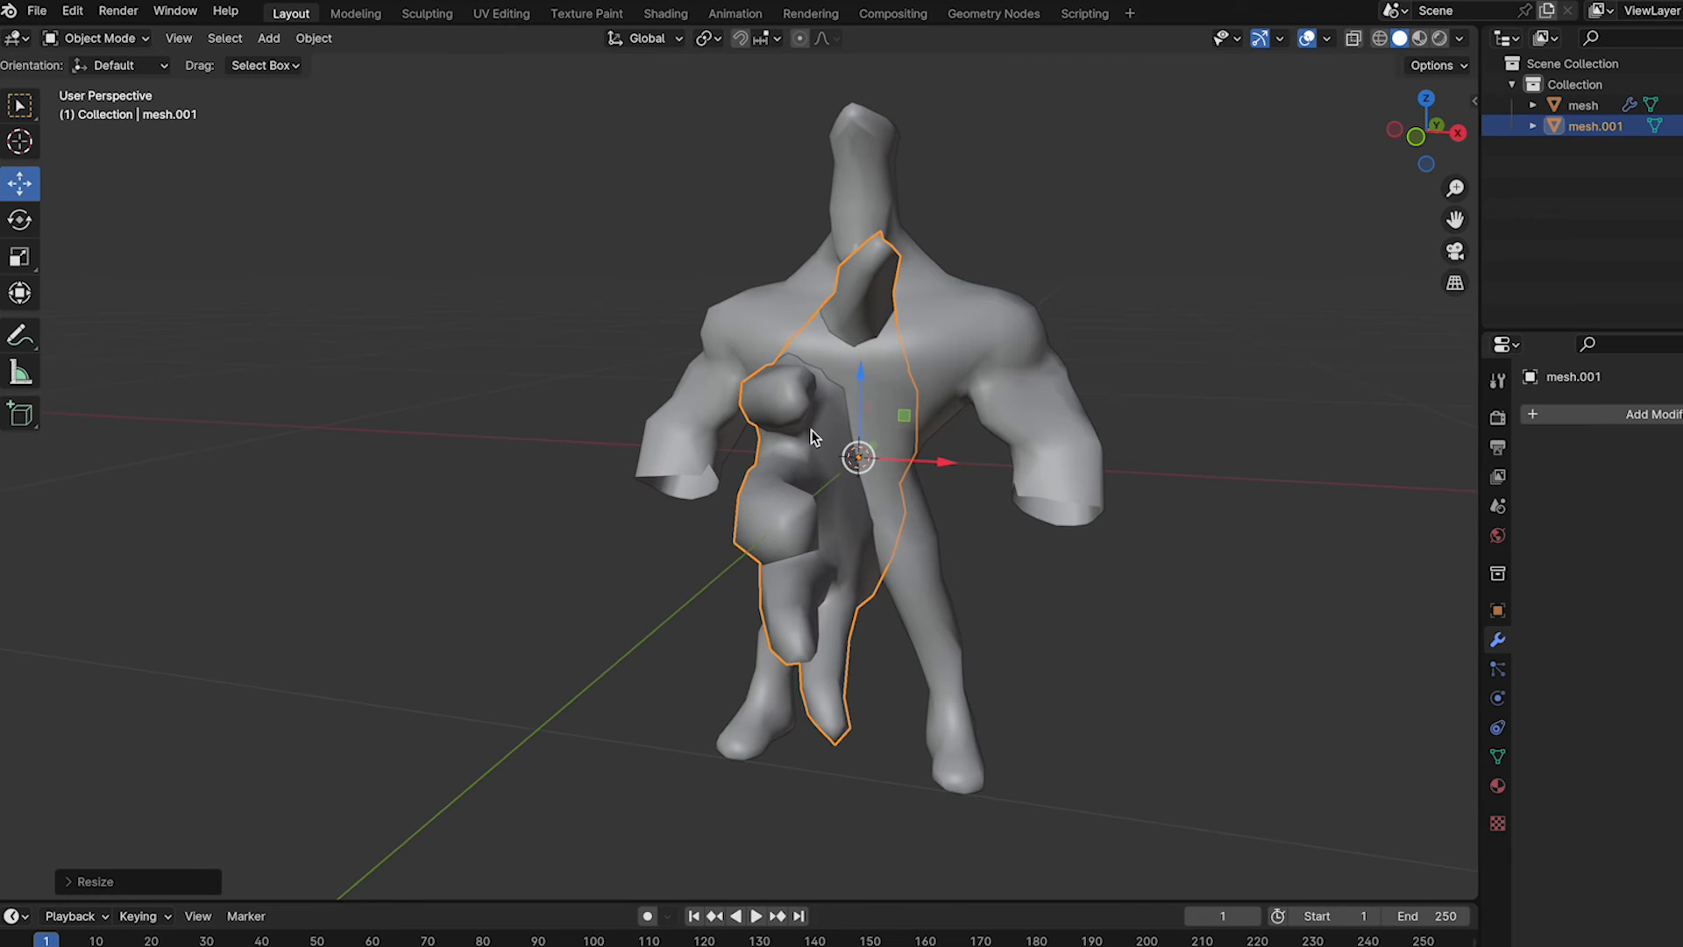
# - Rotate the hand in the right side view so its fingers point down and its wrist points up
pyautogui.press('KP_3')
pyautogui.press('r')
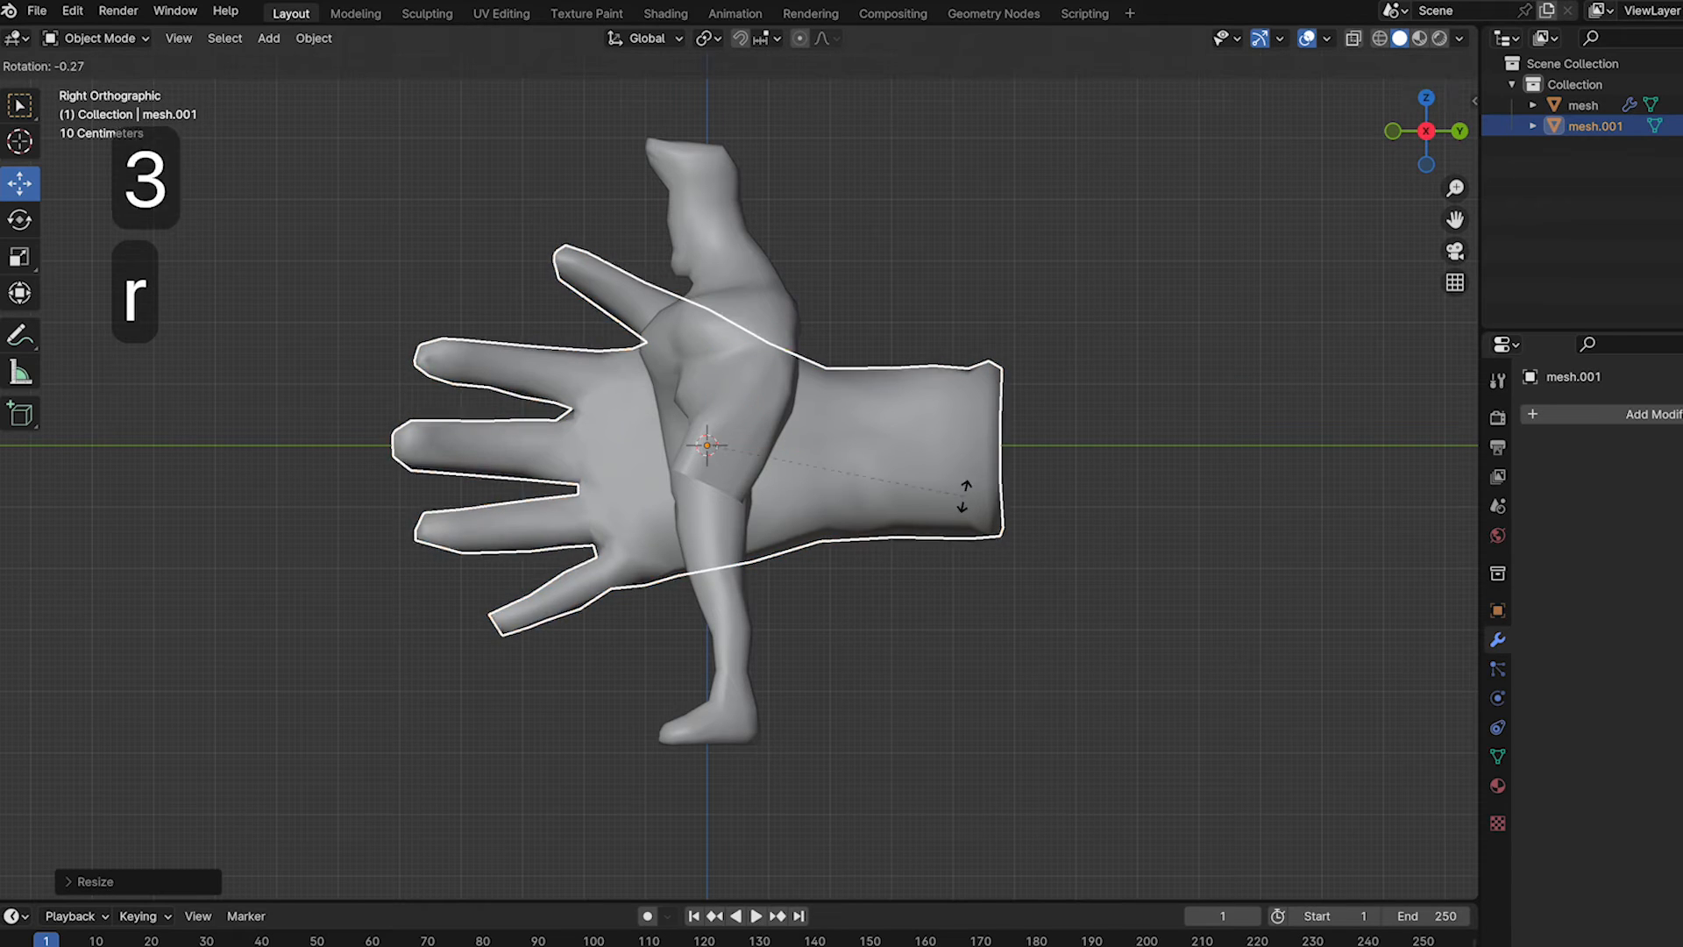
pyautogui.click(844, 338)
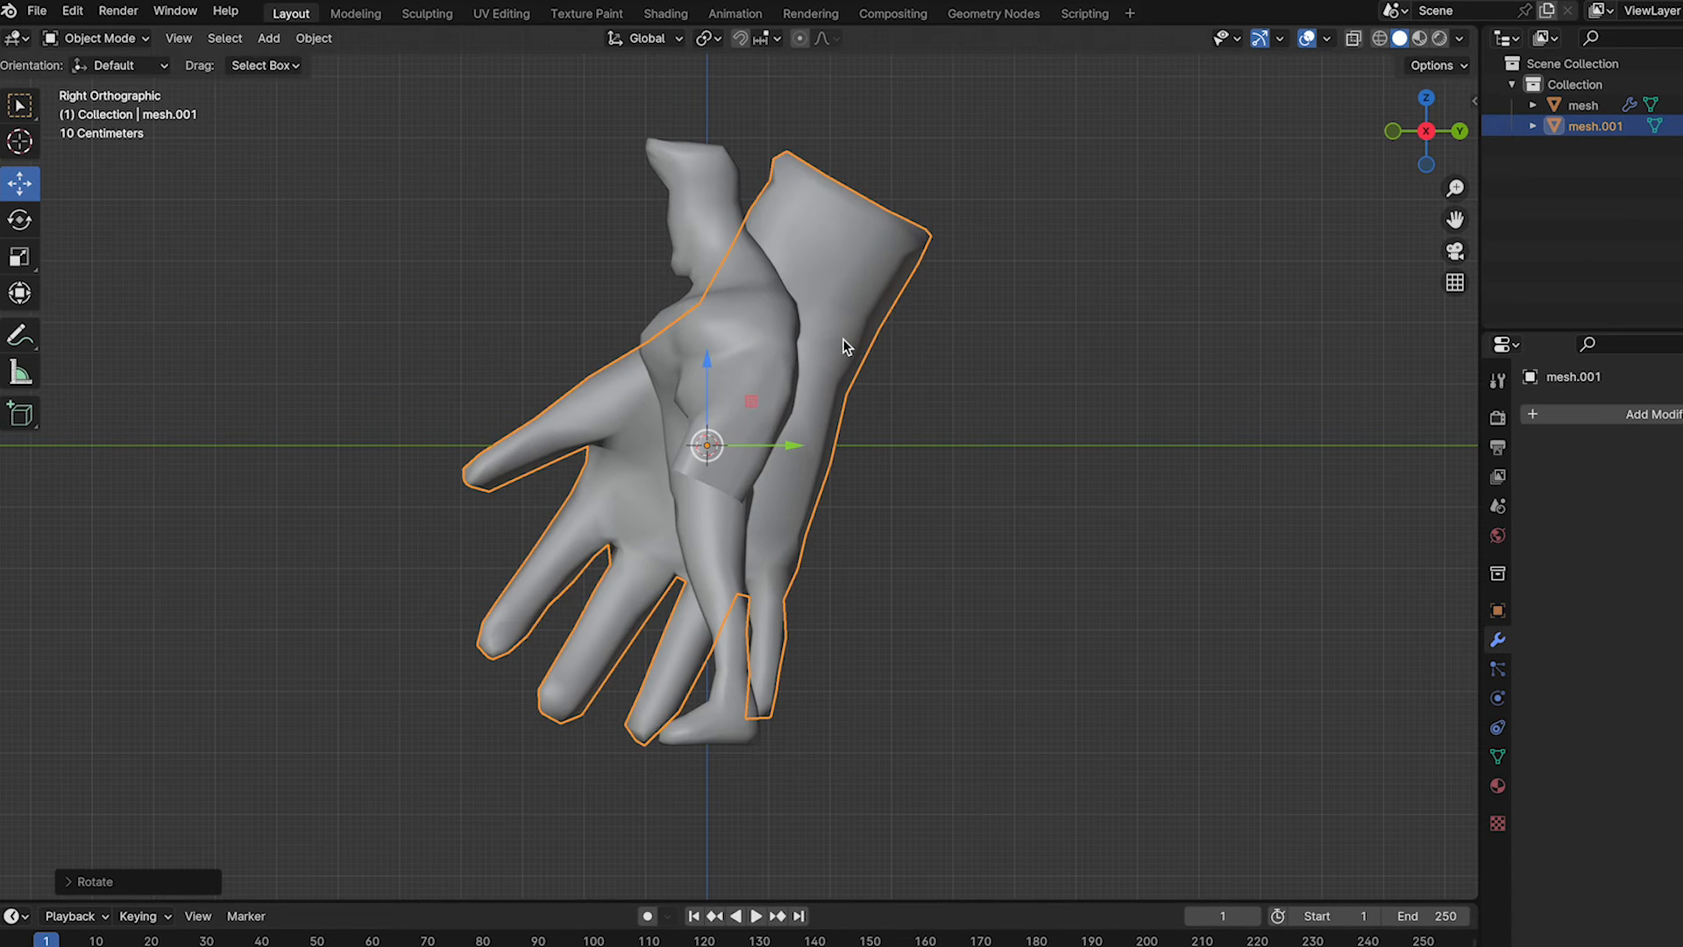
# - Scale down the hand in the left side view and move it so its wrist meets the open end of the forearm
pyautogui.press('super+3')
pyautogui.keyDown('shift'); pyautogui.moveTo(1119, 542); pyautogui.dragTo(1172, 522, button='middle'); pyautogui.keyUp('shift')
pyautogui.press('g')
pyautogui.click(1044, 707)
pyautogui.press('s')
pyautogui.click(947, 705)
pyautogui.press('g')
pyautogui.click(889, 626)
# - Move the hand sideways under the open forearm in the front view, and return to the left side view
pyautogui.press('KP_1')
pyautogui.moveTo(904, 575); pyautogui.dragTo(755, 581)
pyautogui.press('KP_3')
pyautogui.press('super+3')
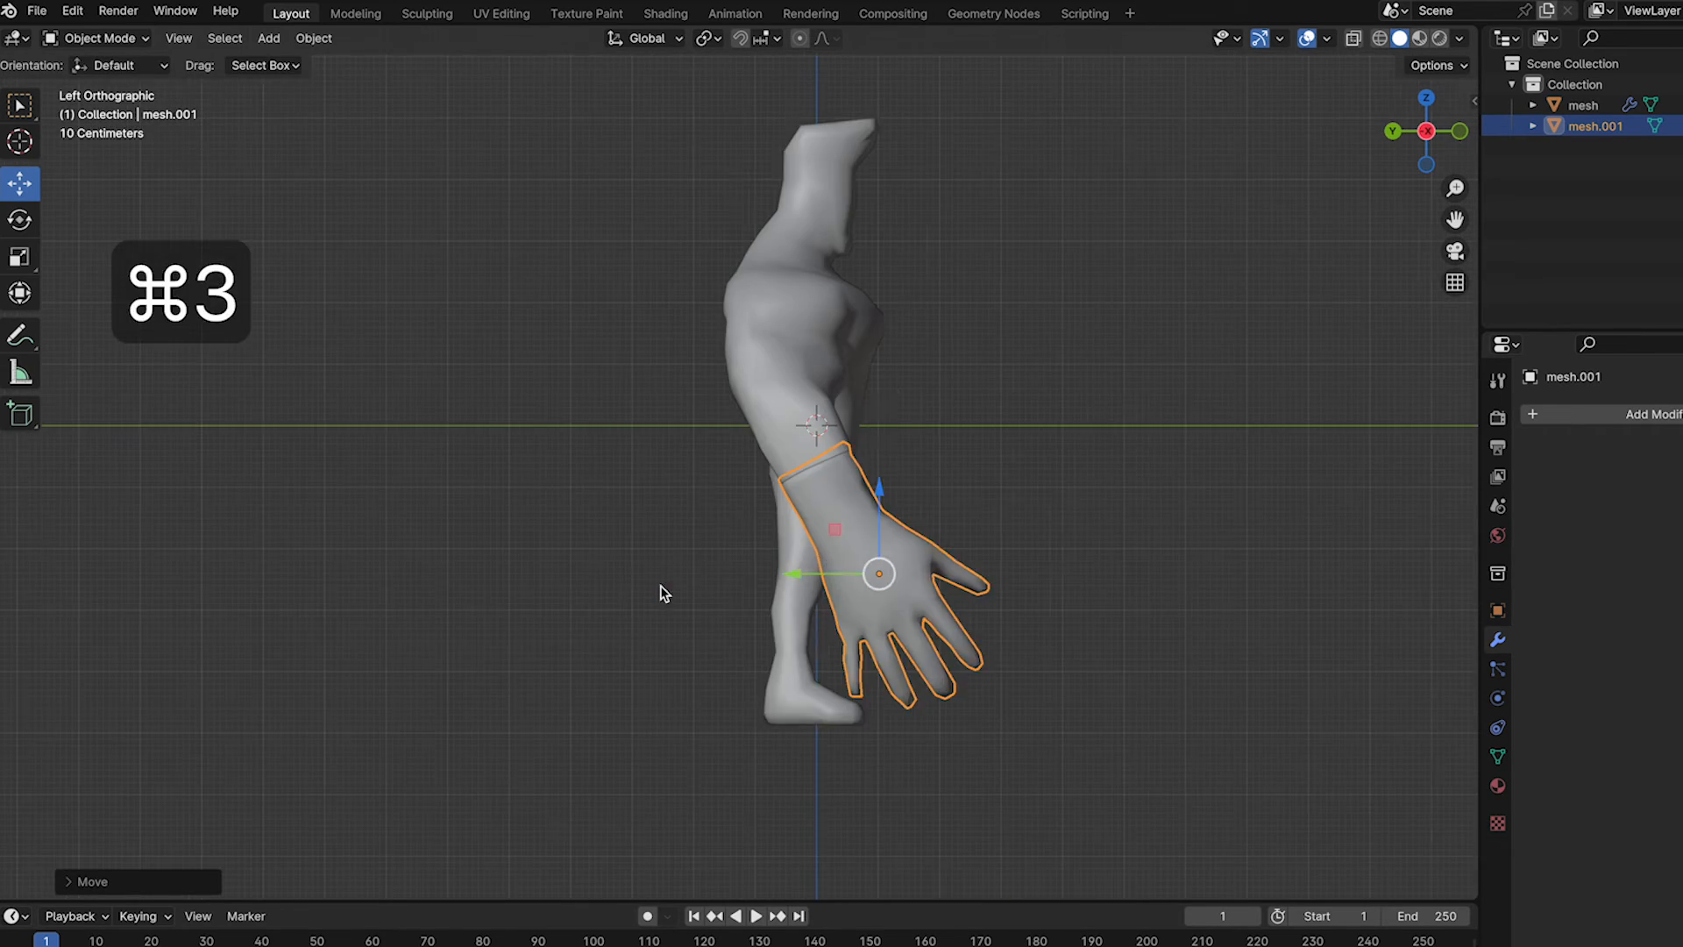
# - Shrink the hand further in the left side view and move its wrist back to the forearm opening
pyautogui.scroll(2, 665, 593)
pyautogui.press('s')
pyautogui.click(970, 621)
pyautogui.press('g')
pyautogui.click(919, 564)
# - Move the hand in the front view so its wrist sits inside the open end of the forearm
pyautogui.moveTo(919, 564); pyautogui.dragTo(775, 519, button='middle')
pyautogui.press('KP_1')
pyautogui.press('g')
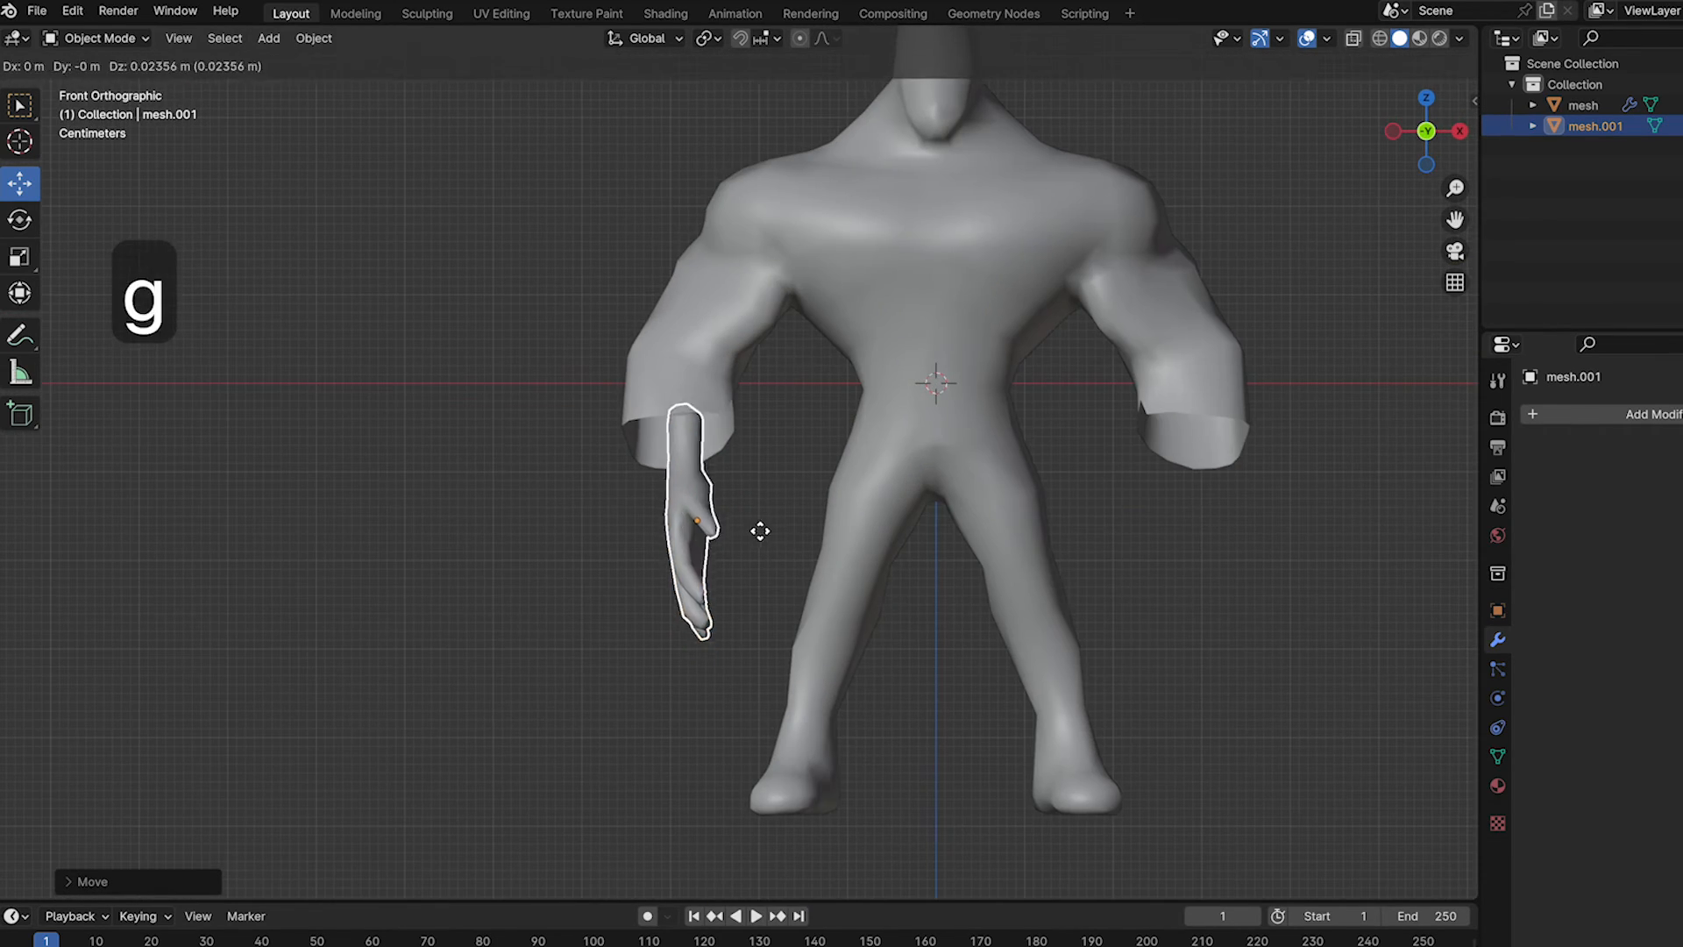
pyautogui.click(760, 536)
# - Select the edge loop around the body's open forearm in Edit Mode and scale it down towards the wrist's width
pyautogui.click(744, 338)
pyautogui.press('Tab')
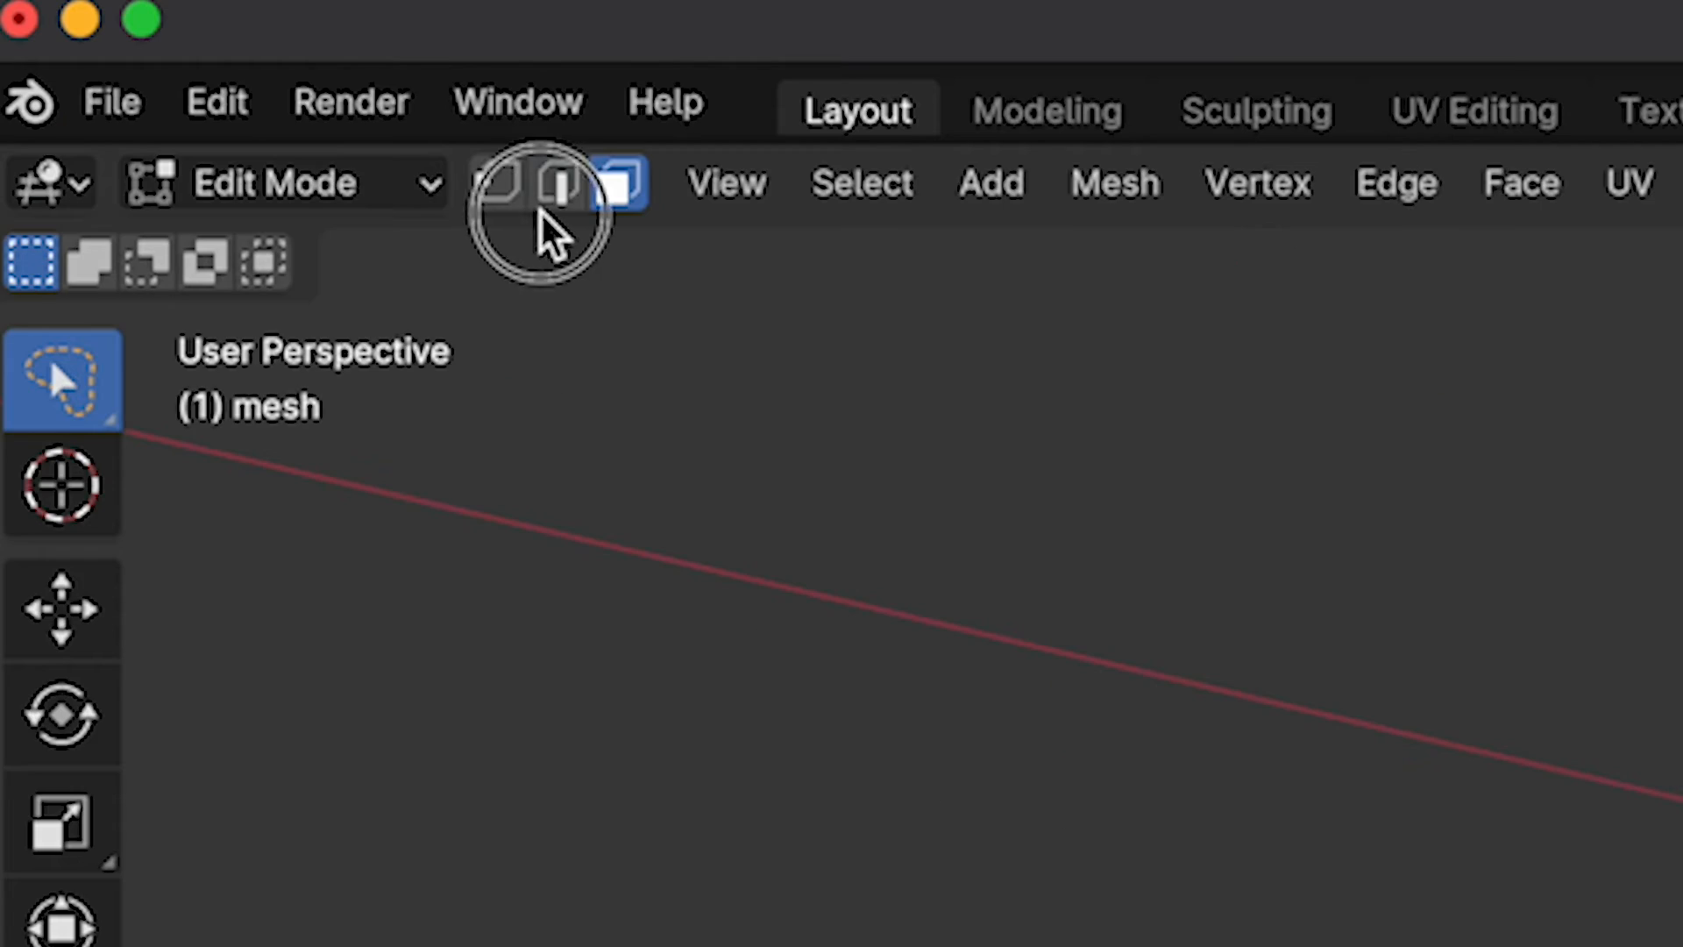
pyautogui.click(187, 44)
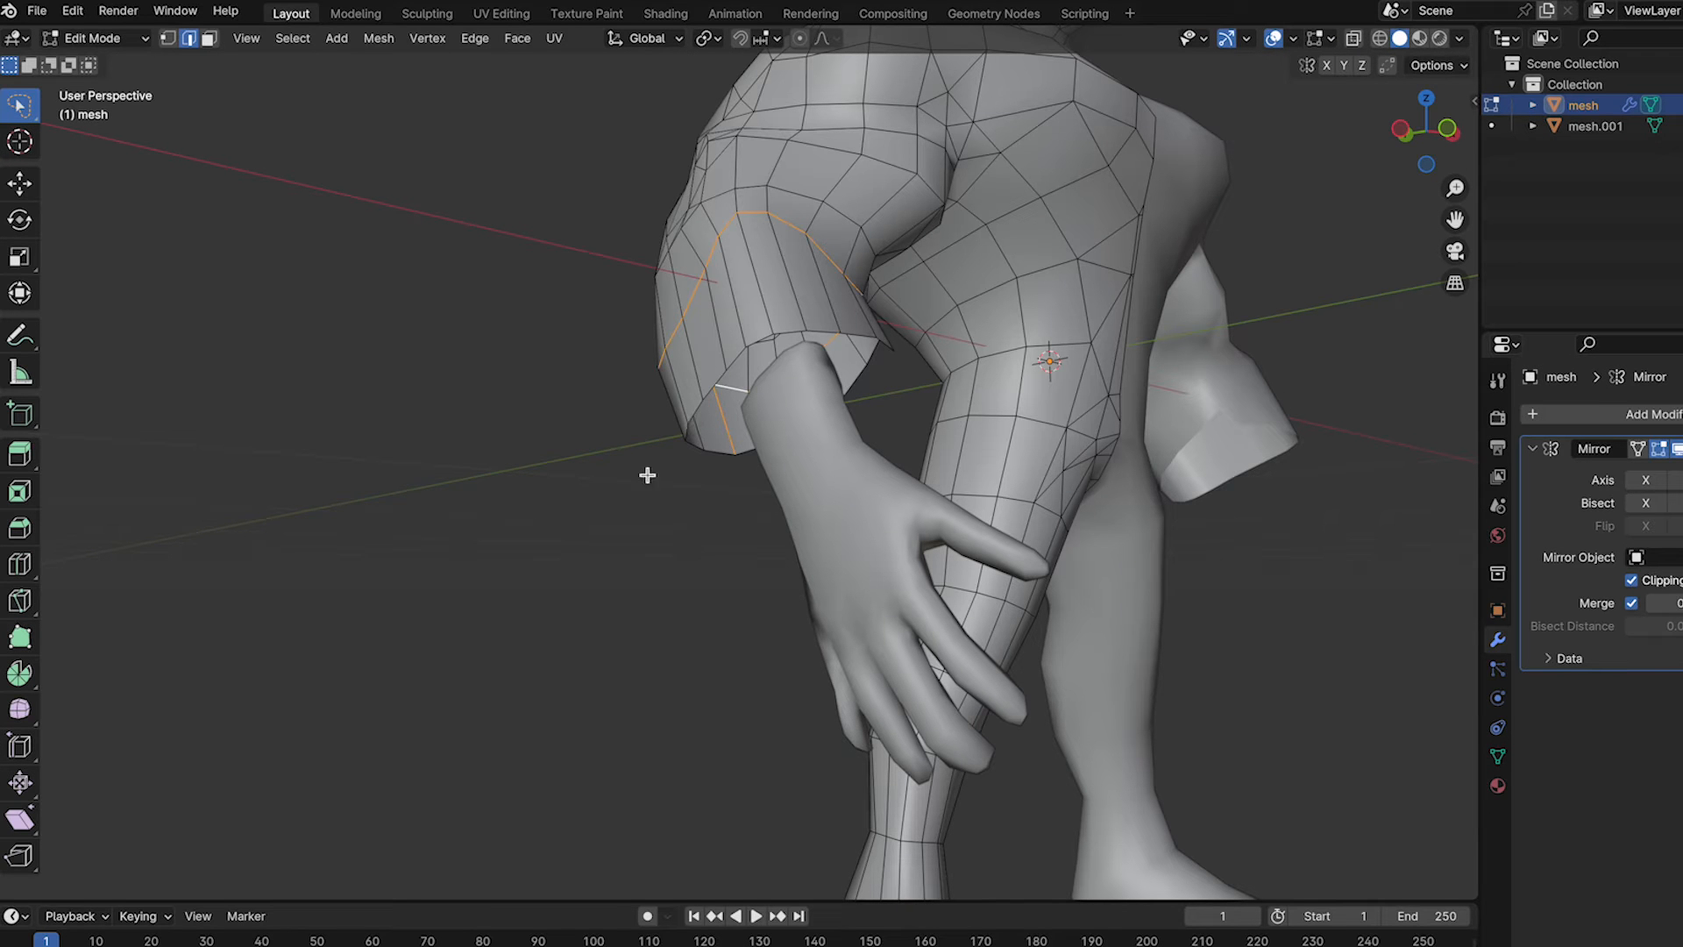
pyautogui.moveTo(727, 392); pyautogui.dragTo(739, 455, button='middle')
pyautogui.press('KP_1')
pyautogui.press('s')
pyautogui.click(699, 449)
# - Move the forearm's open edge loop in the left side view so it lines up with the wrist
pyautogui.press('KP_3')
pyautogui.press('ctrl+KP_3')
pyautogui.press('g')
pyautogui.click(913, 455)
# - Return to Object Mode and hide the body so only the hand remains visible
pyautogui.click(95, 37)
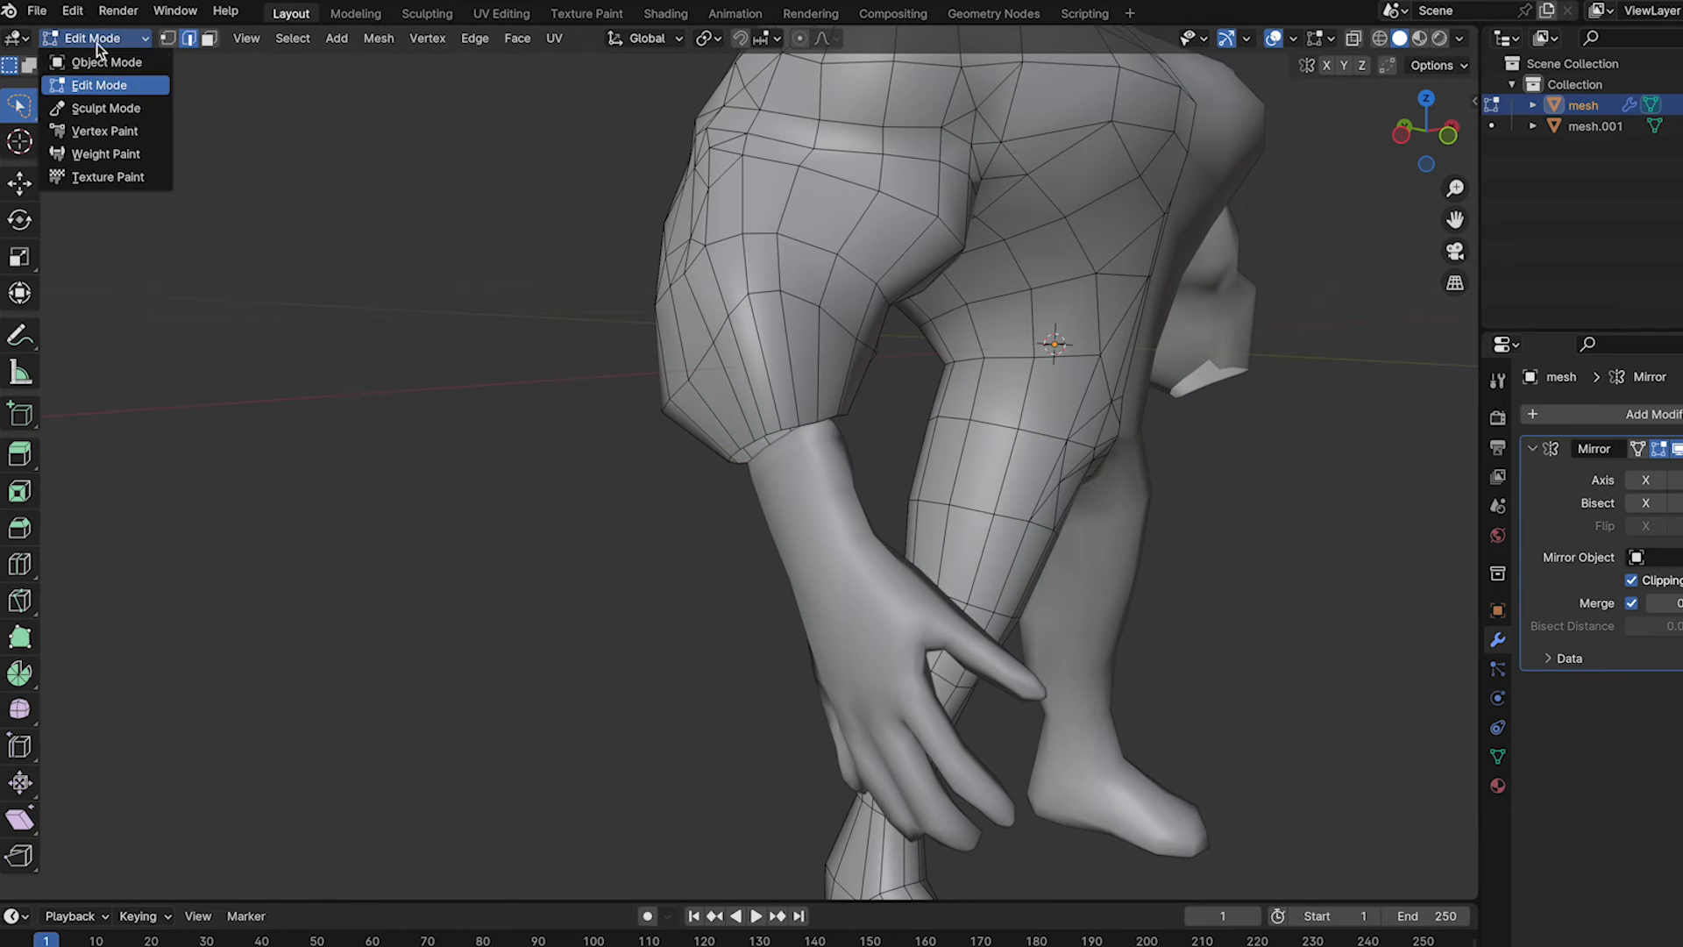
pyautogui.click(96, 60)
pyautogui.click(946, 268)
pyautogui.press('h')
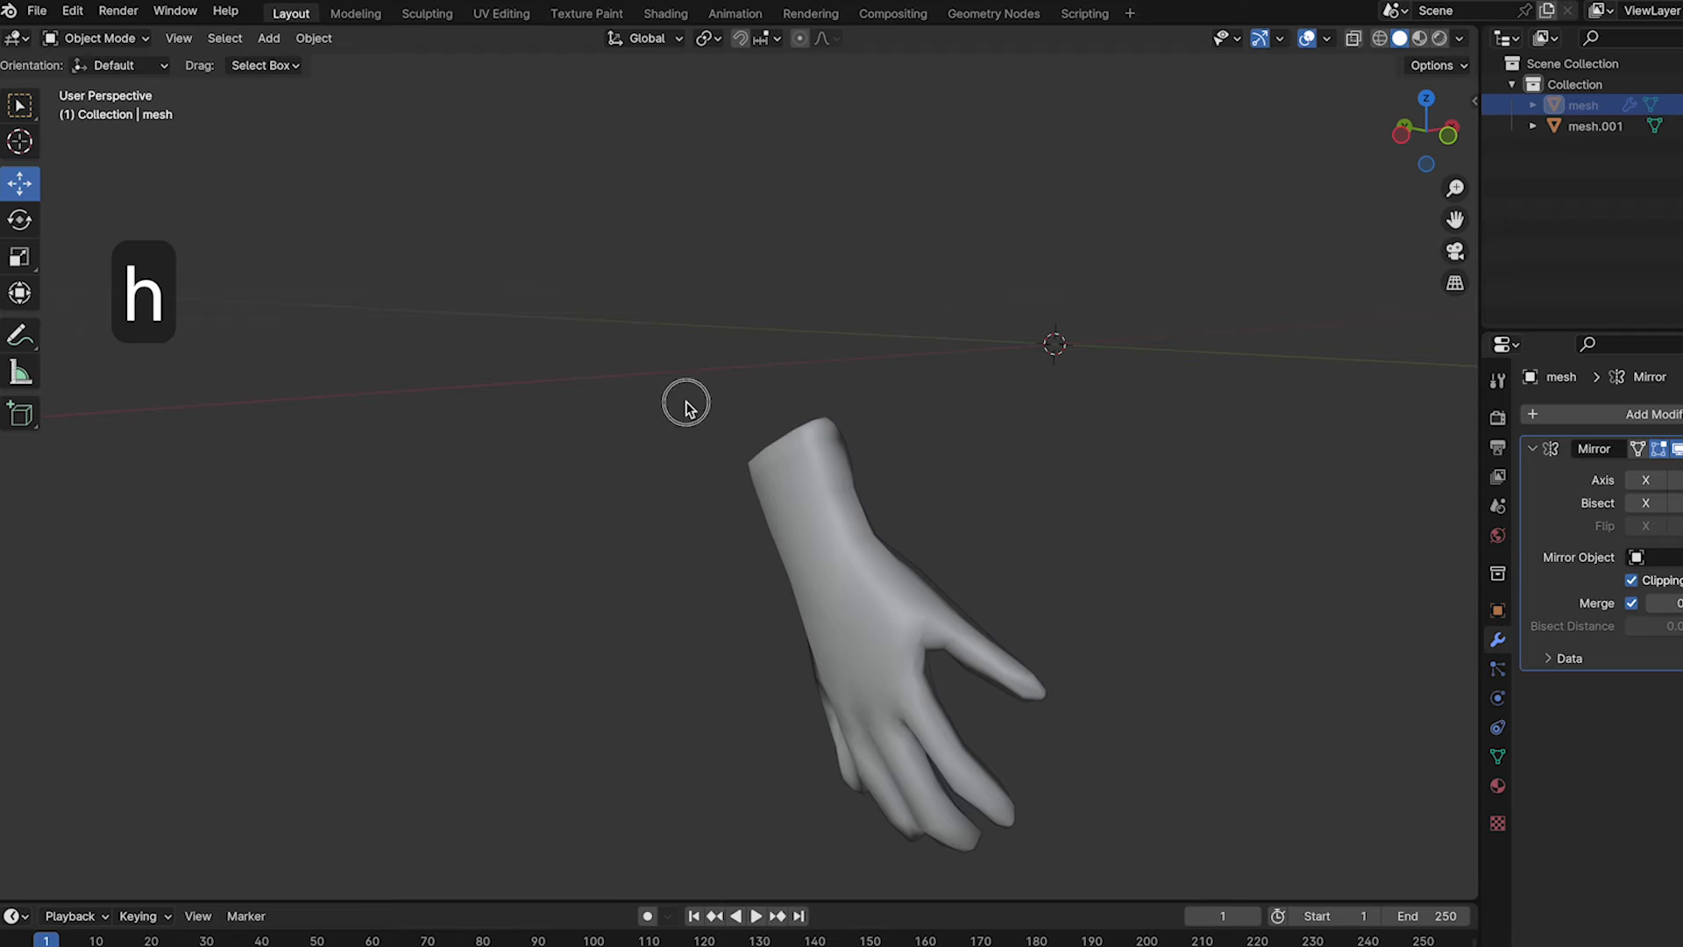
# - Select the cap faces closing the hand's wrist end in Edit Mode and delete them to open the wrist
pyautogui.moveTo(686, 404); pyautogui.dragTo(726, 381, button='middle')
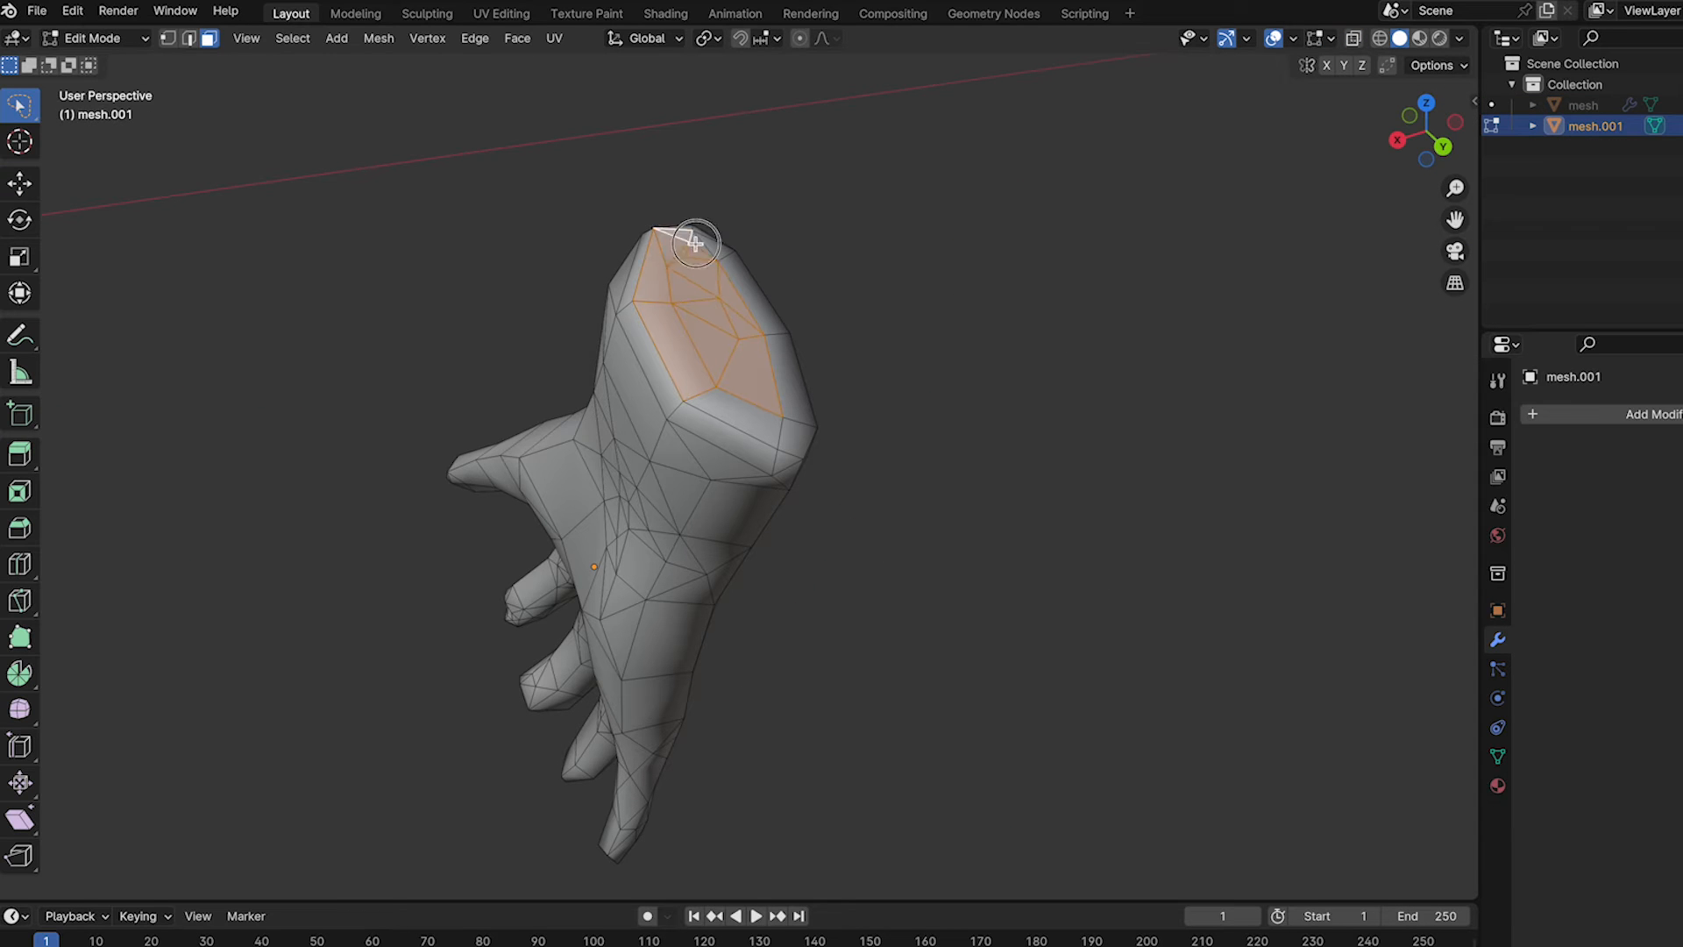
pyautogui.keyDown('shift'); pyautogui.click(737, 423); pyautogui.keyUp('shift')
pyautogui.moveTo(689, 351); pyautogui.dragTo(561, 307, button='middle')
pyautogui.keyDown('shift'); pyautogui.click(800, 218); pyautogui.keyUp('shift')
pyautogui.moveTo(903, 272); pyautogui.dragTo(1030, 307, button='middle')
pyautogui.press('x')
pyautogui.click(934, 337)
pyautogui.moveTo(934, 338); pyautogui.dragTo(1132, 226, button='middle')
# - Return to Object Mode and unhide the body
pyautogui.click(94, 38)
pyautogui.click(97, 60)
pyautogui.click(301, 251)
pyautogui.scroll(-5, 300, 252)
pyautogui.click(315, 40)
pyautogui.click(1058, 403)
pyautogui.hotkey('alt', 'h')
pyautogui.moveTo(1058, 403); pyautogui.dragTo(811, 607, button='middle')
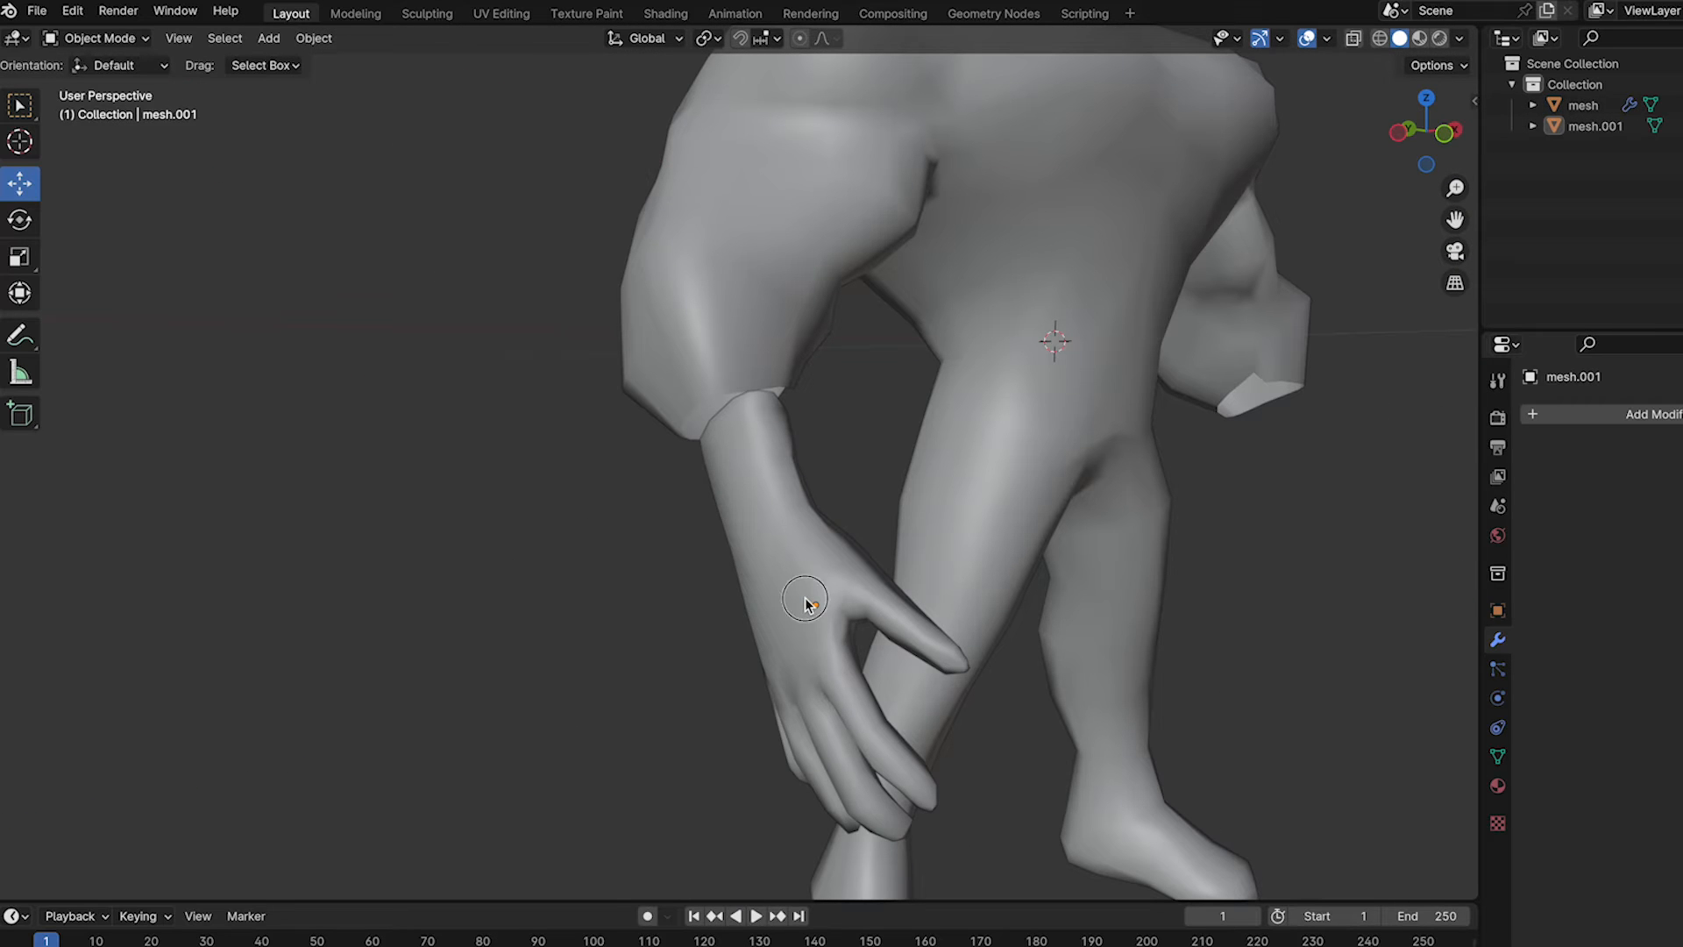
# - Join the hand to the body mesh, keeping the body as the active object
pyautogui.click(806, 604)
pyautogui.keyDown('shift'); pyautogui.click(728, 289); pyautogui.keyUp('shift')
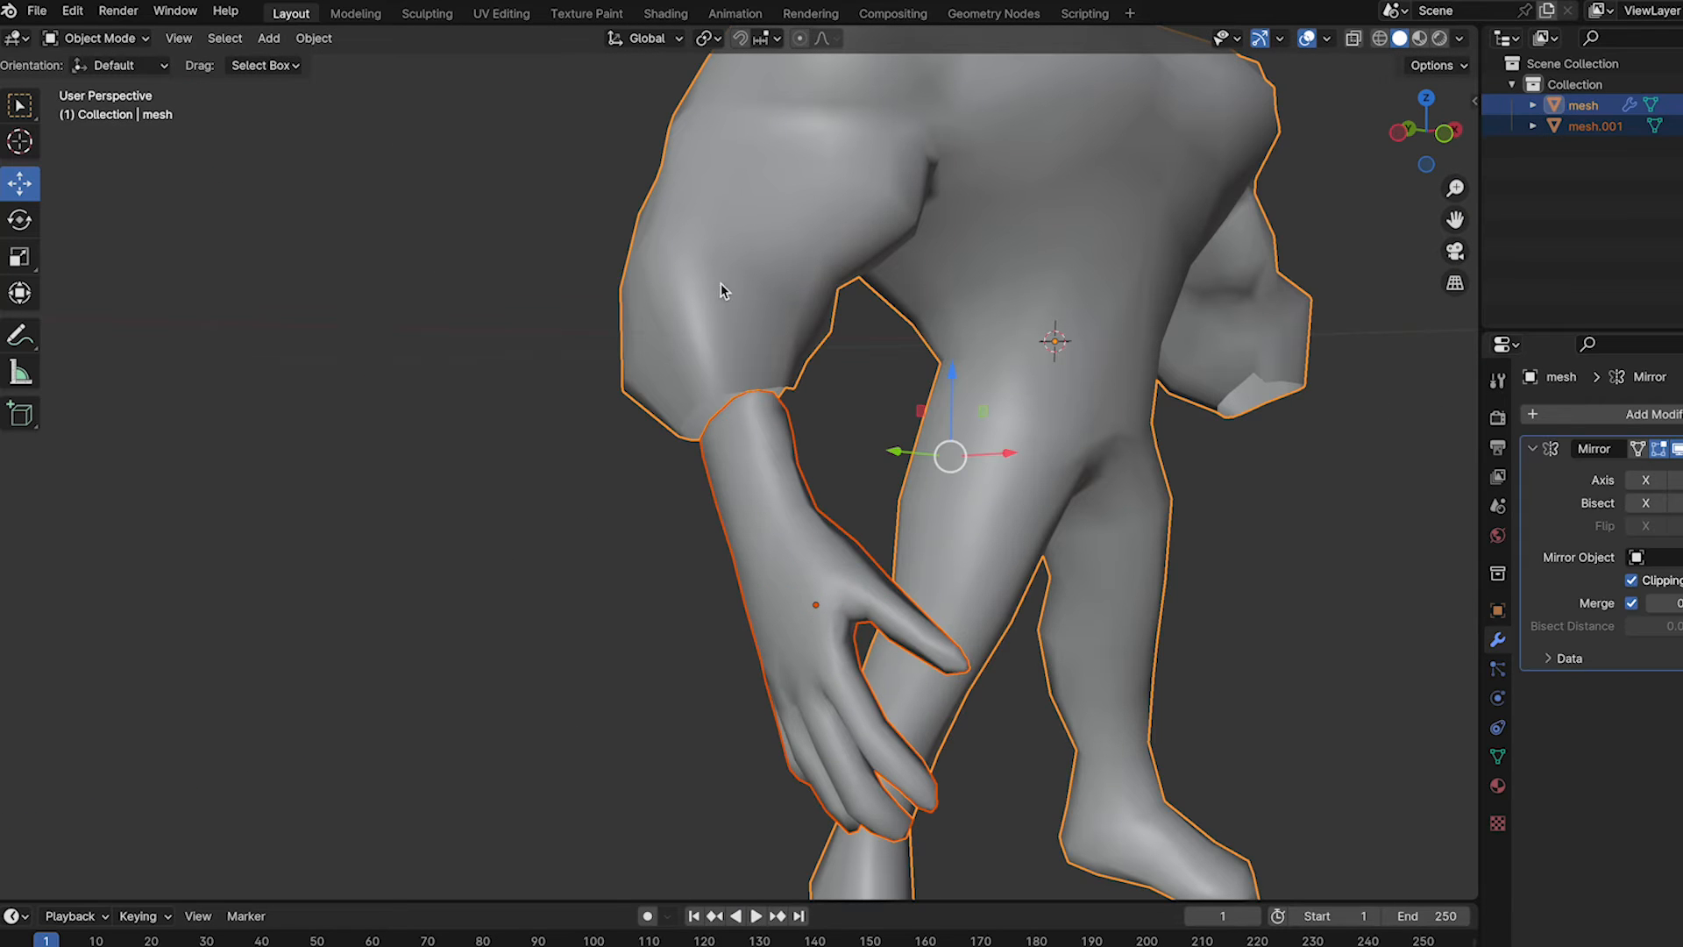
pyautogui.click(307, 38)
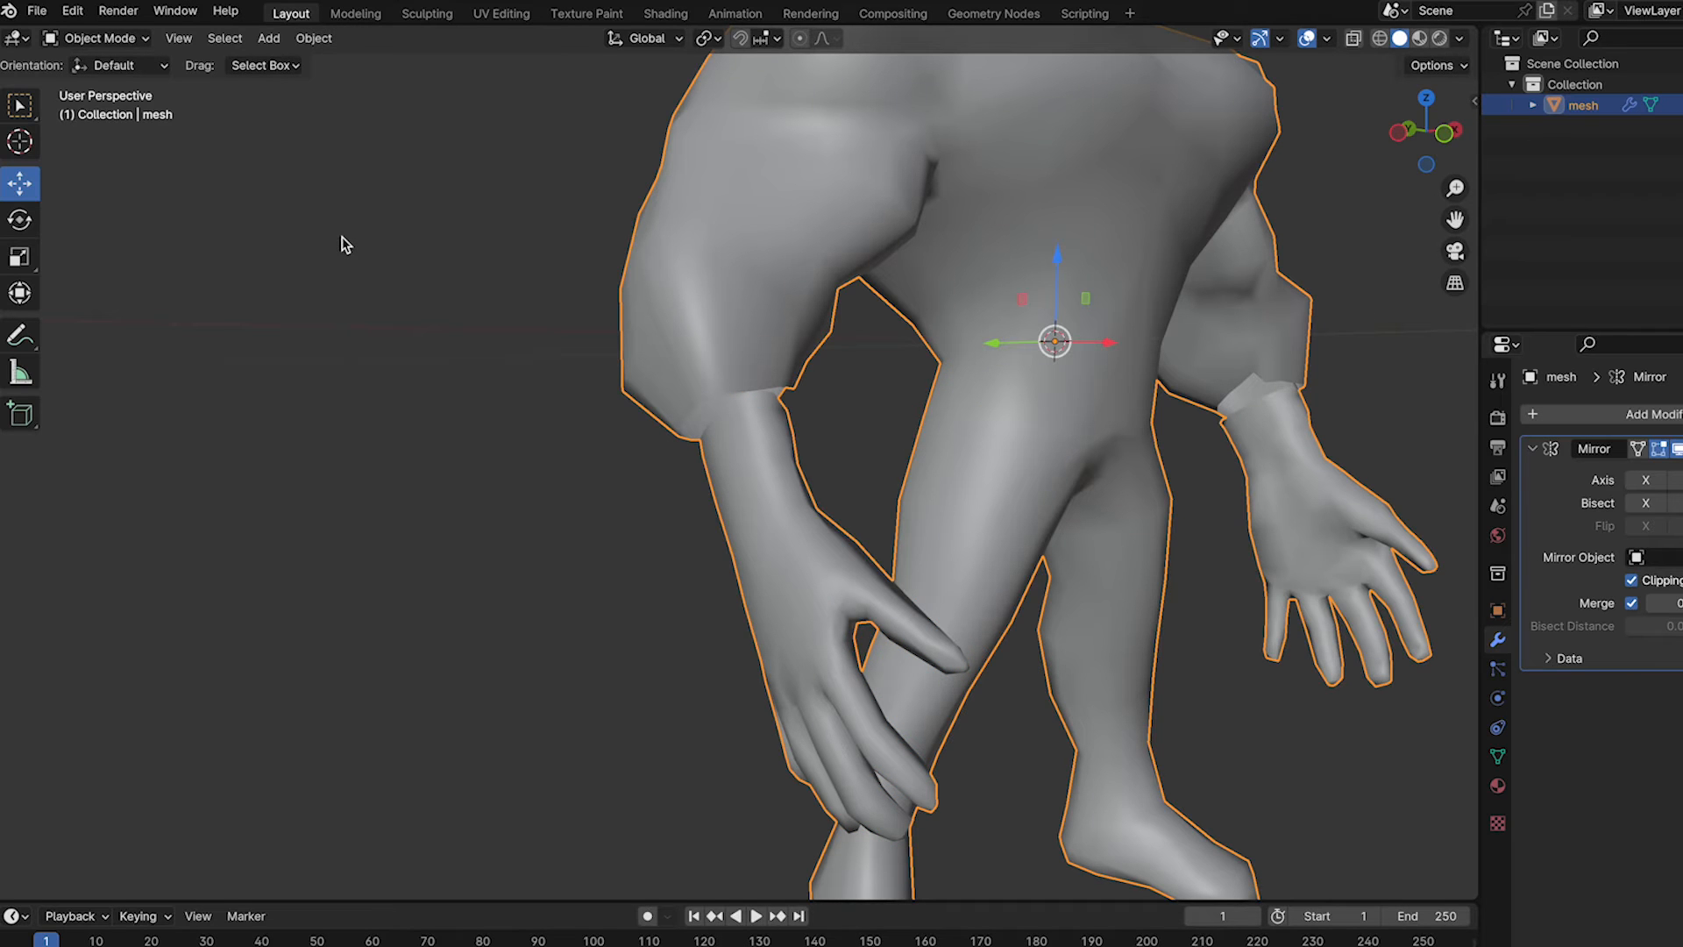
# - Open the joined mesh in Edit Mode with vertex selection and inspect the seam between forearm and wrist
pyautogui.scroll(-5, 965, 451)
pyautogui.moveTo(965, 451); pyautogui.dragTo(1056, 457, button='middle')
pyautogui.scroll(5, 896, 470)
pyautogui.click(99, 38)
pyautogui.click(99, 85)
pyautogui.scroll(8, 413, 500)
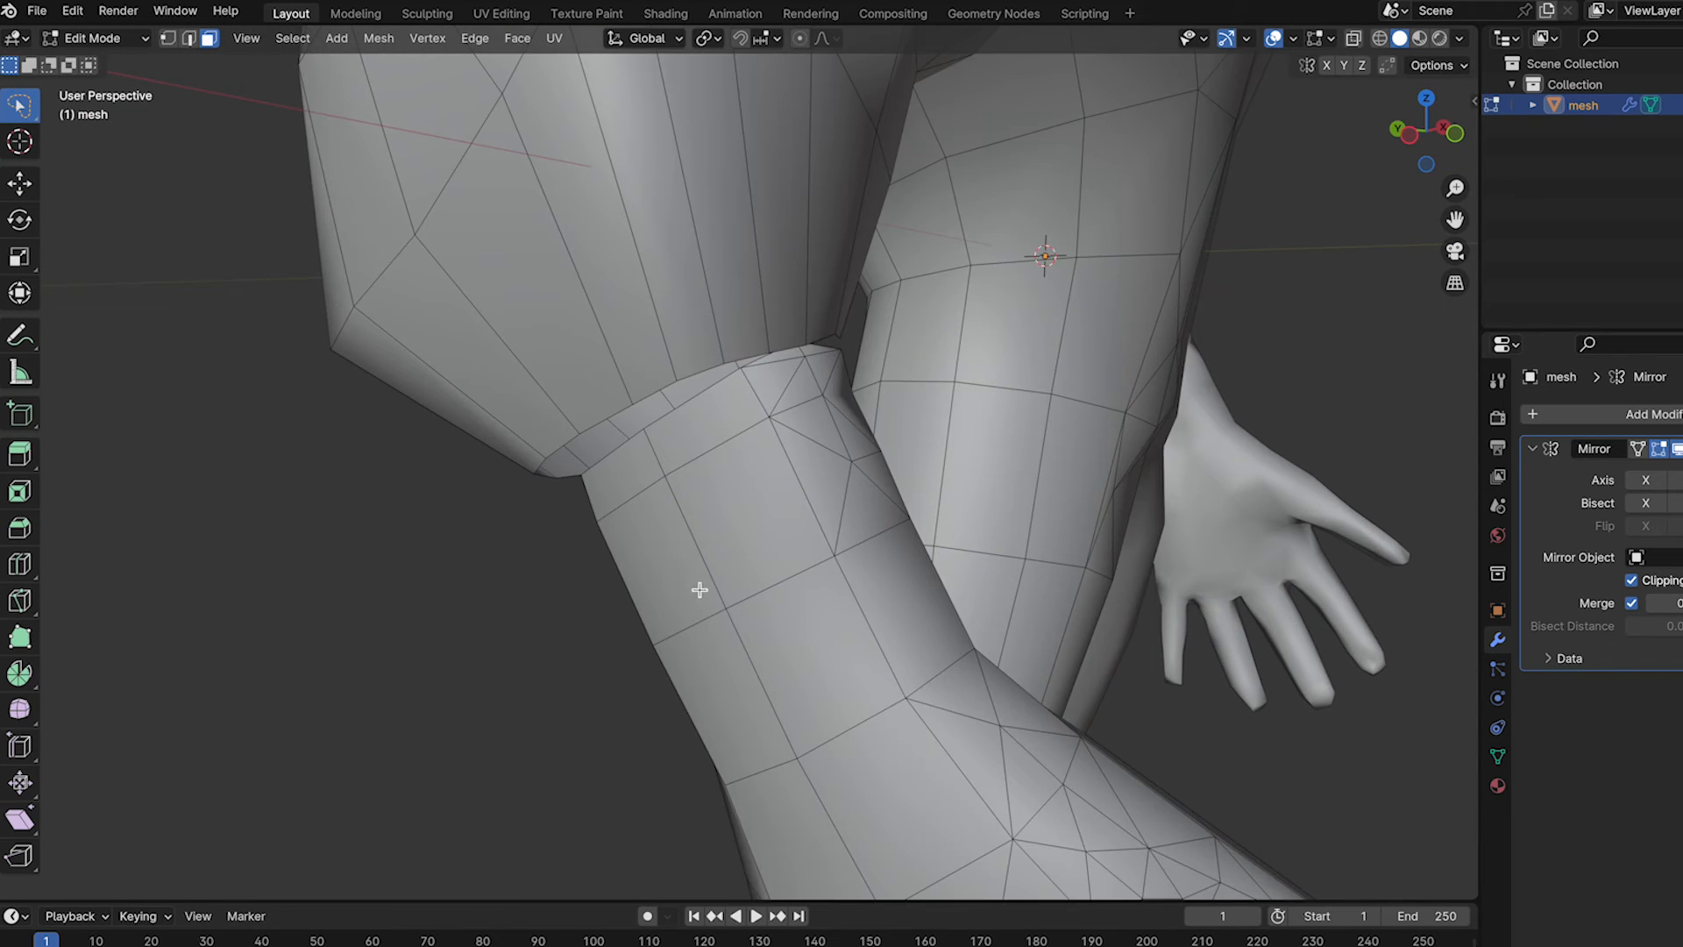
pyautogui.moveTo(621, 535); pyautogui.dragTo(619, 541, button='middle')
pyautogui.moveTo(722, 513); pyautogui.dragTo(695, 413, button='middle')
pyautogui.scroll(2, 699, 529)
pyautogui.scroll(2, 714, 449)
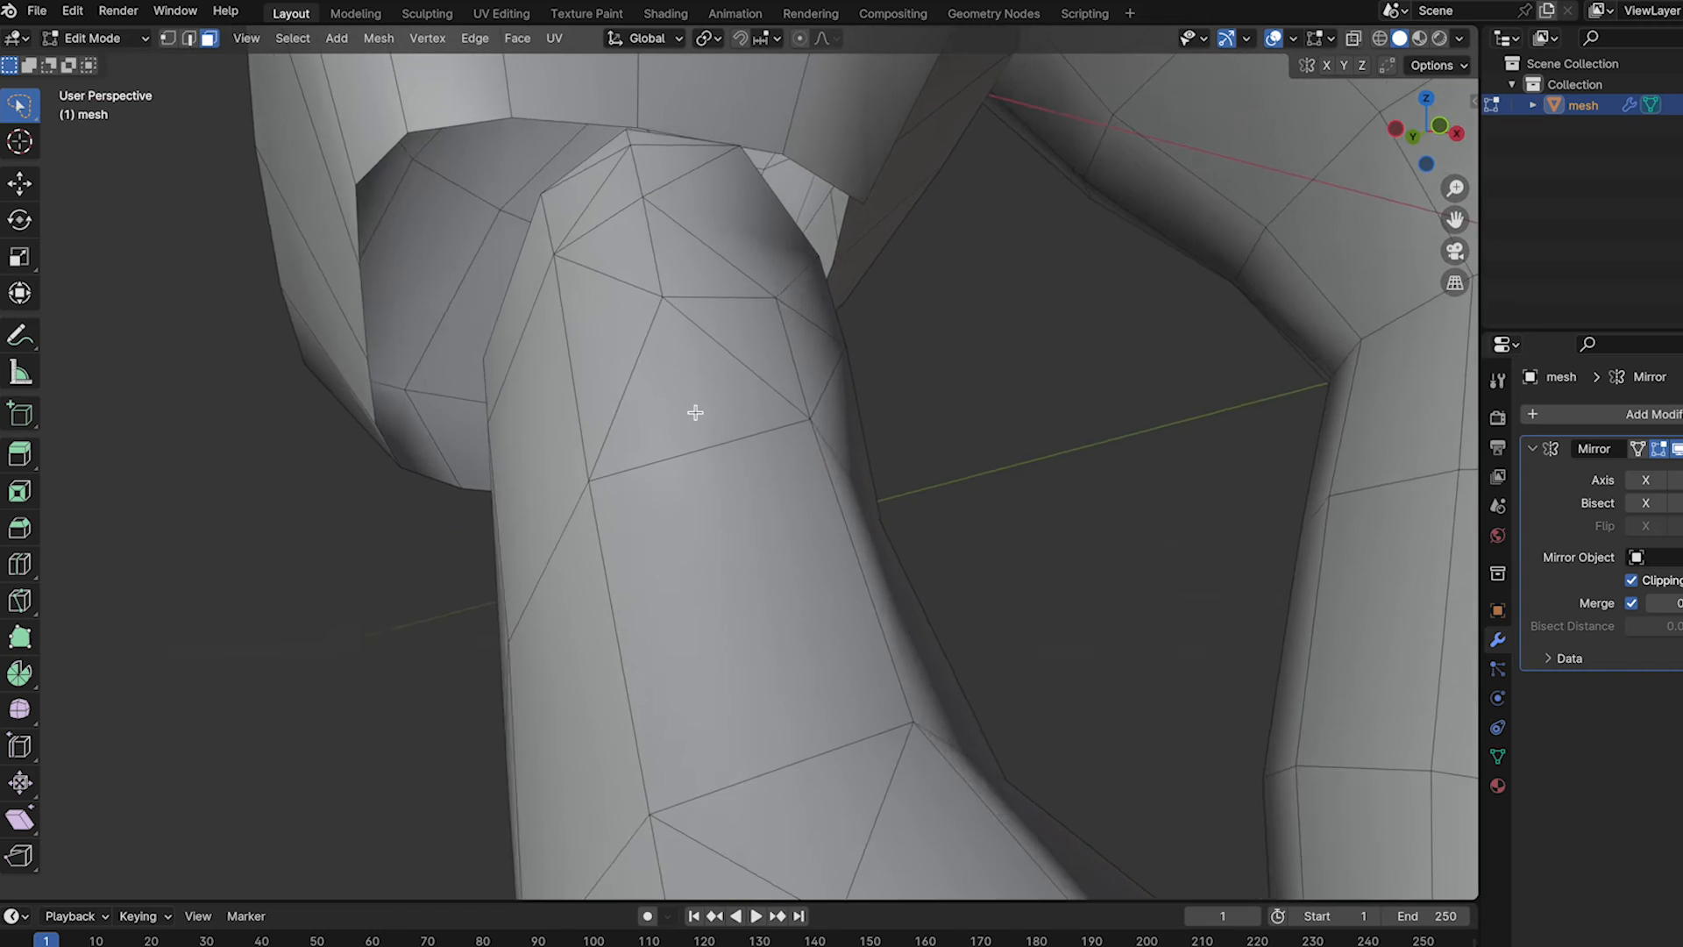
pyautogui.click(166, 41)
pyautogui.moveTo(701, 344)
pyautogui.mouseDown(button='middle')
pyautogui.moveTo(740, 380)
pyautogui.moveTo(725, 368)
pyautogui.mouseUp(button='middle')
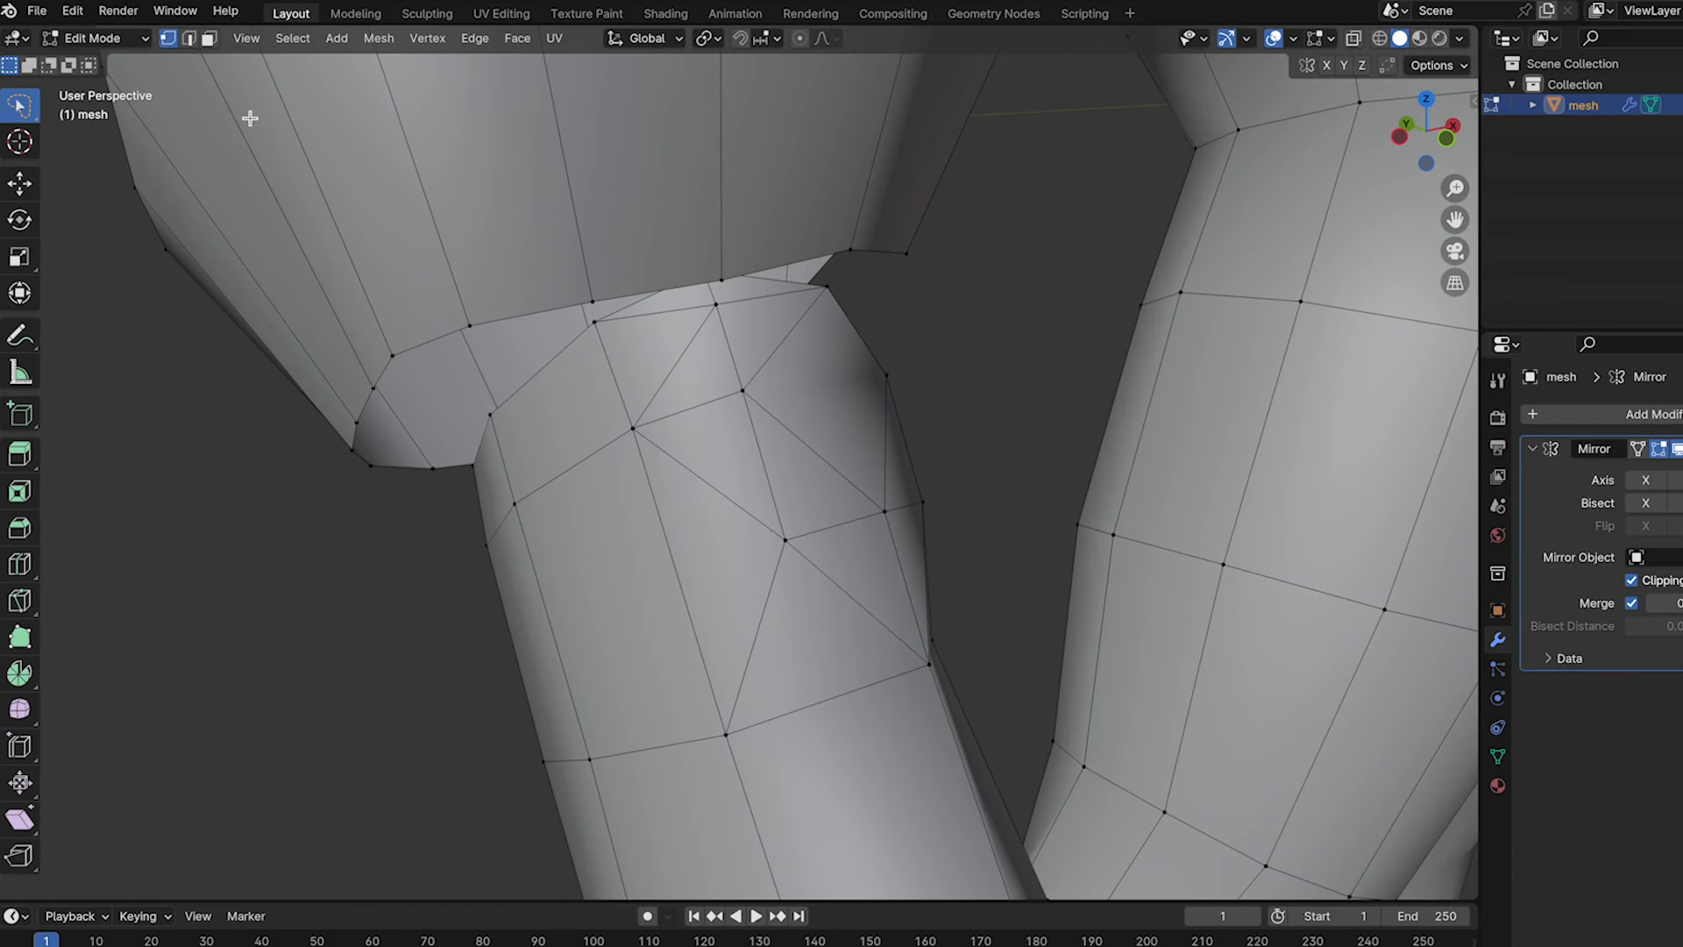
# - Delete the thin leftover faces along the wrist's open rim
pyautogui.press('x')
pyautogui.click(695, 303)
pyautogui.click(757, 288)
pyautogui.press('x')
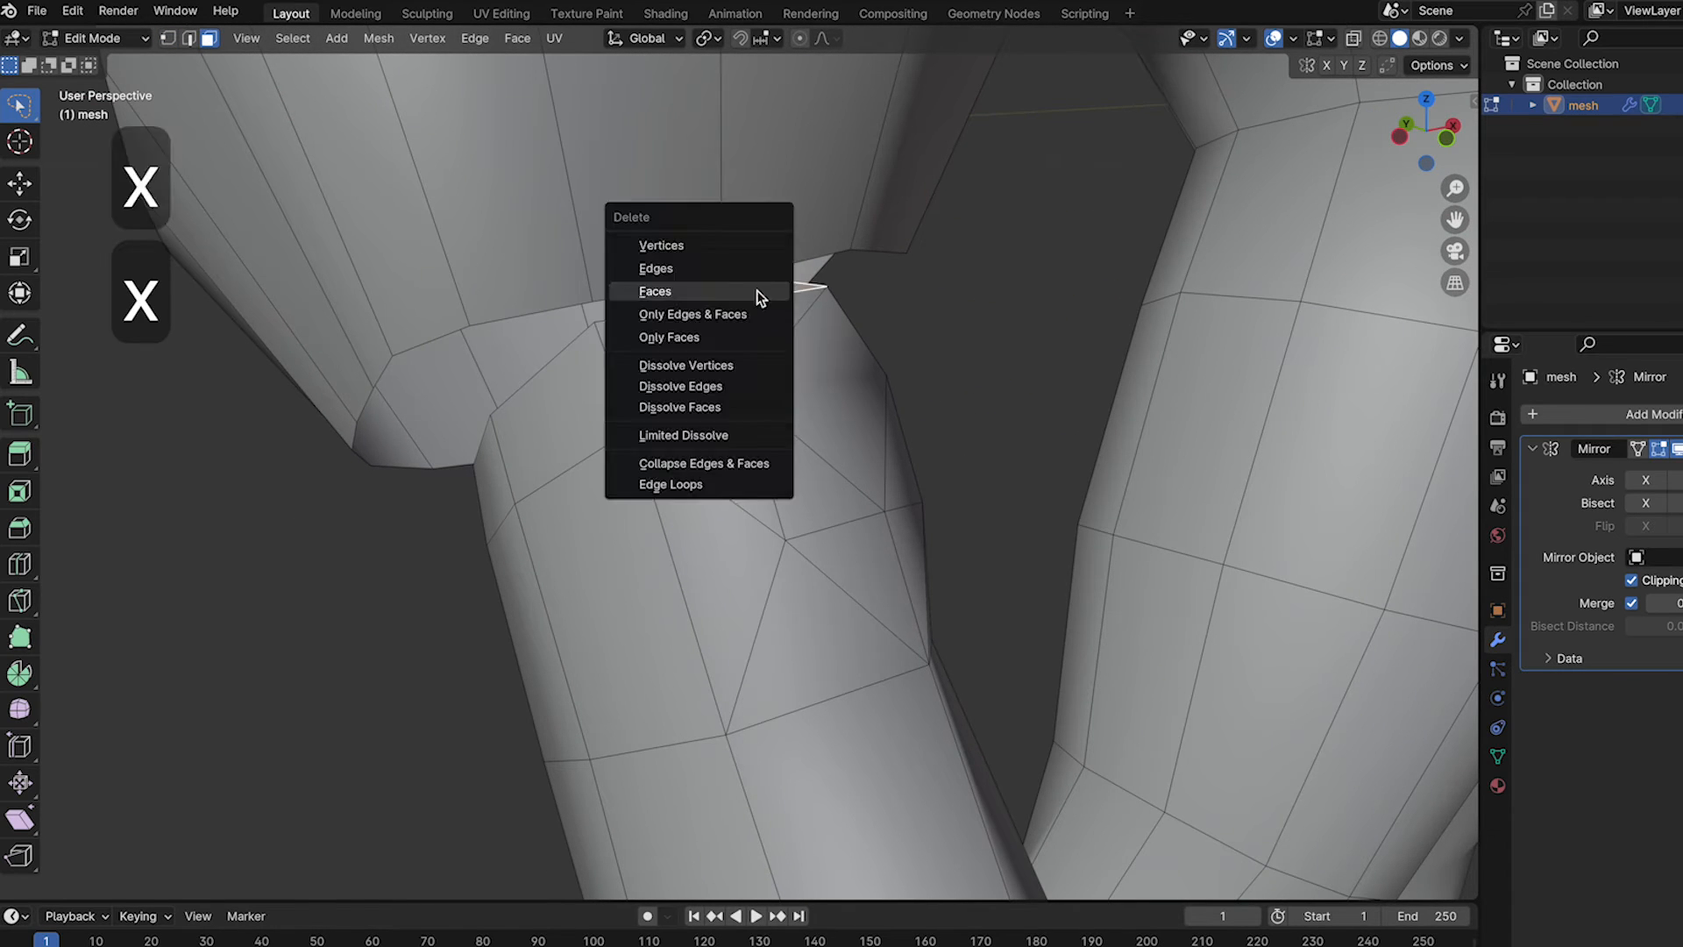
pyautogui.click(757, 291)
pyautogui.moveTo(797, 304); pyautogui.dragTo(793, 292, button='middle')
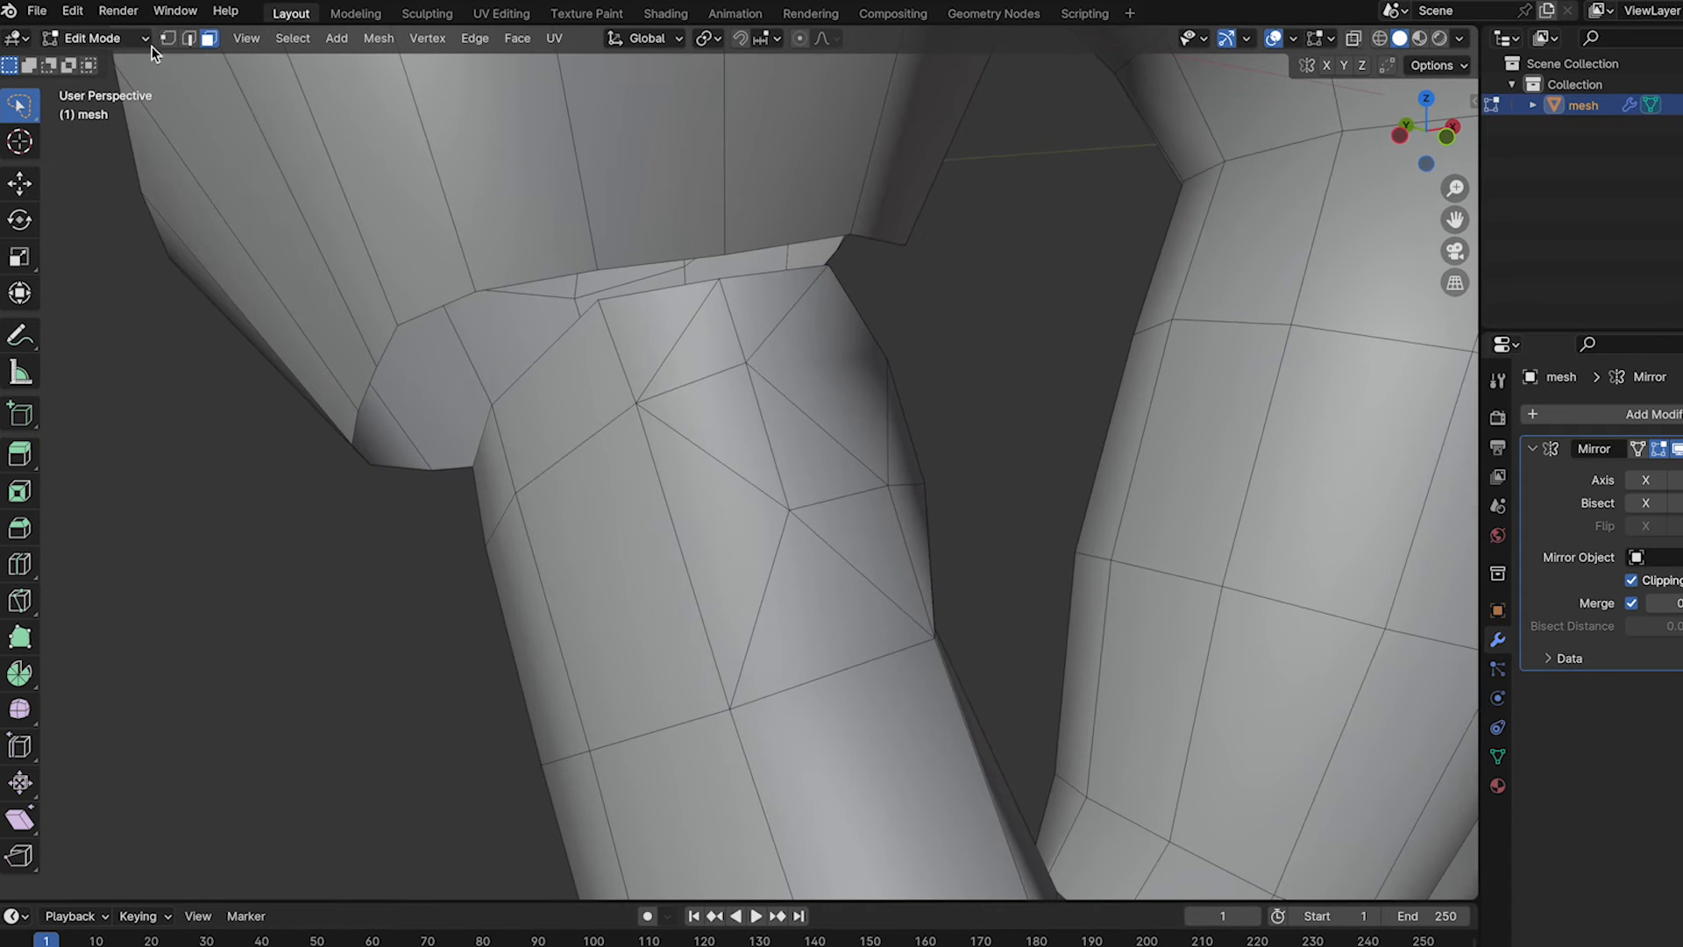
# - Merge a wrist rim vertex into the facing forearm rim vertex with At Last
pyautogui.rightClick(729, 255)
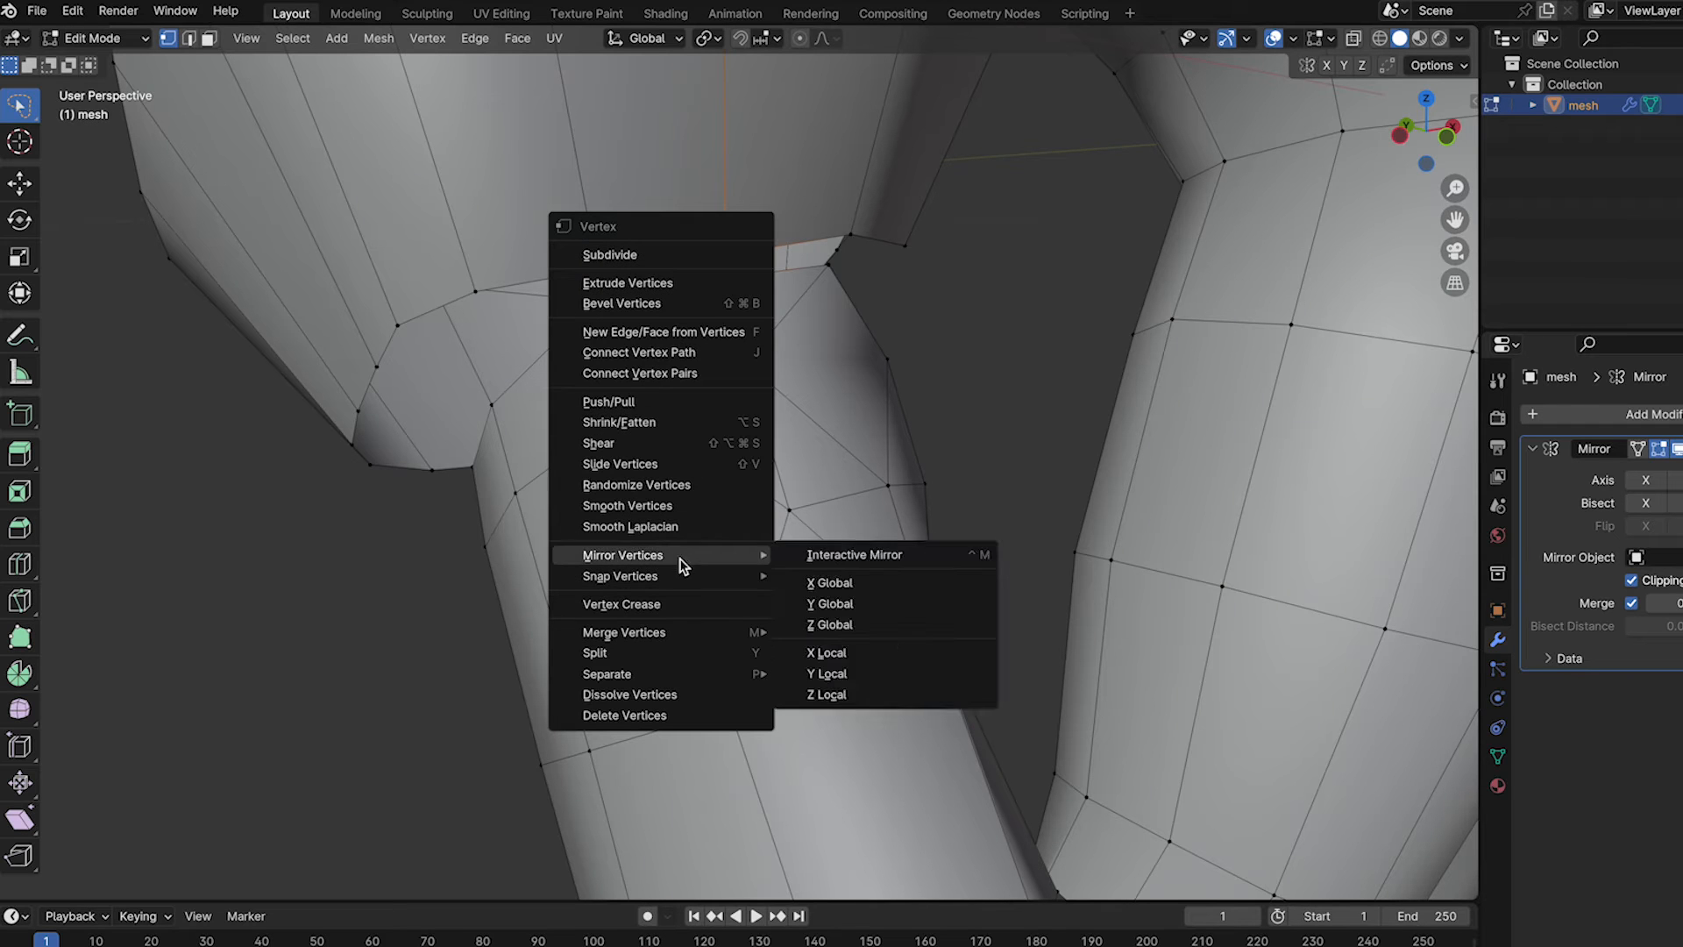
pyautogui.moveTo(770, 643)
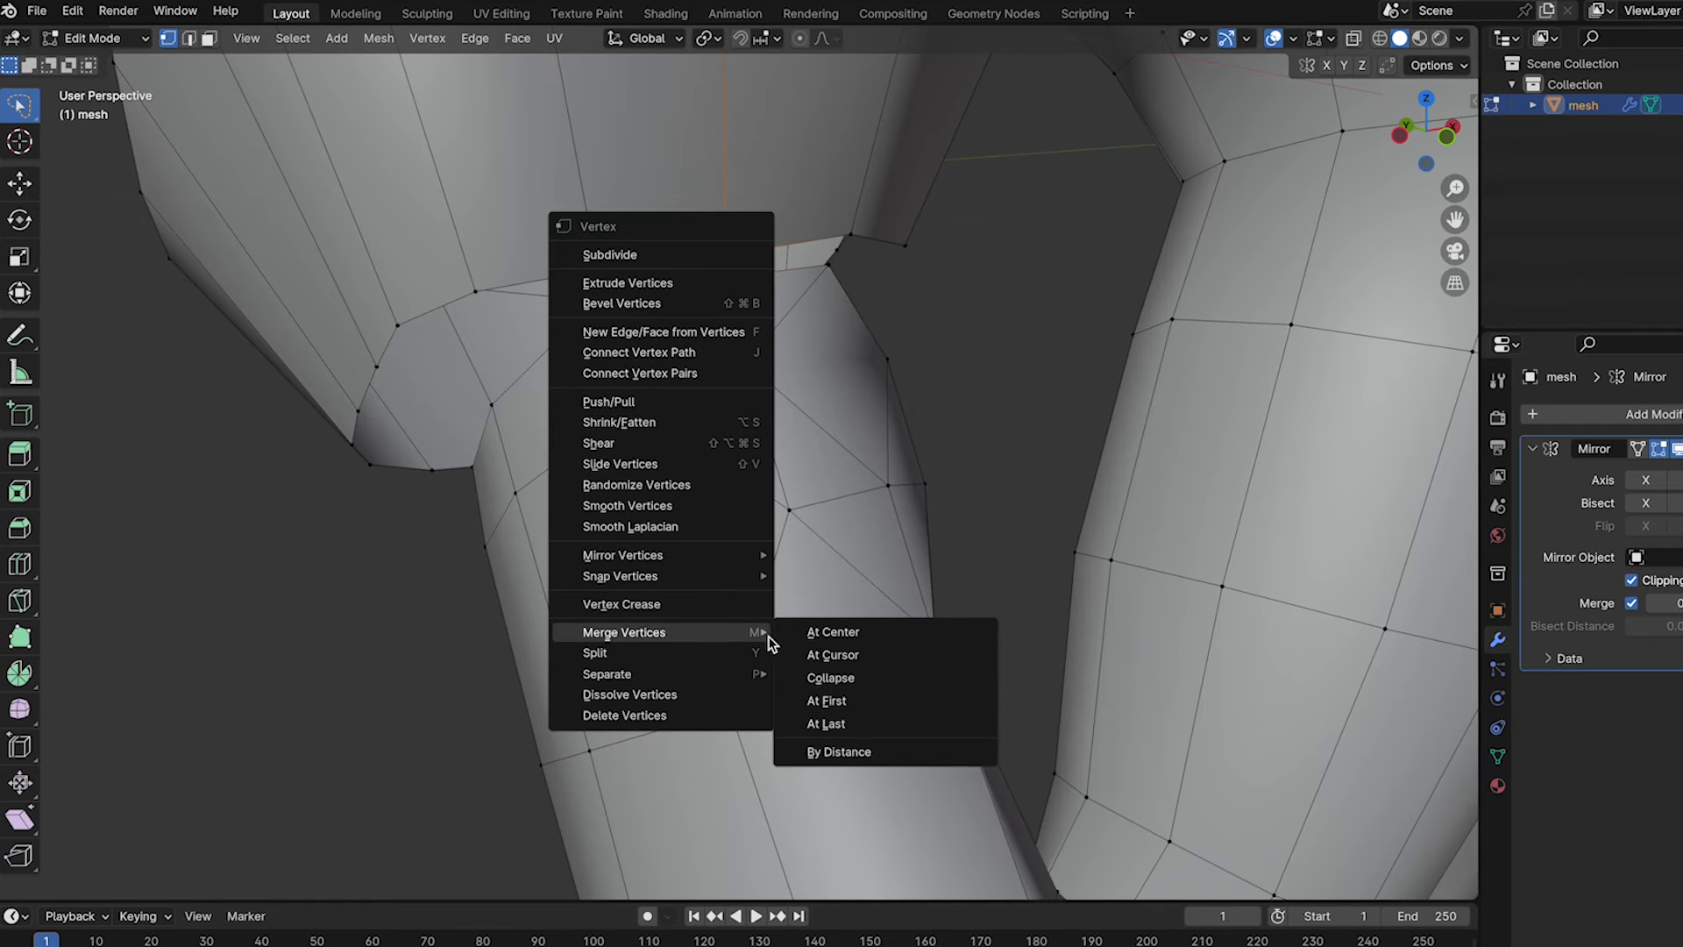
pyautogui.click(826, 723)
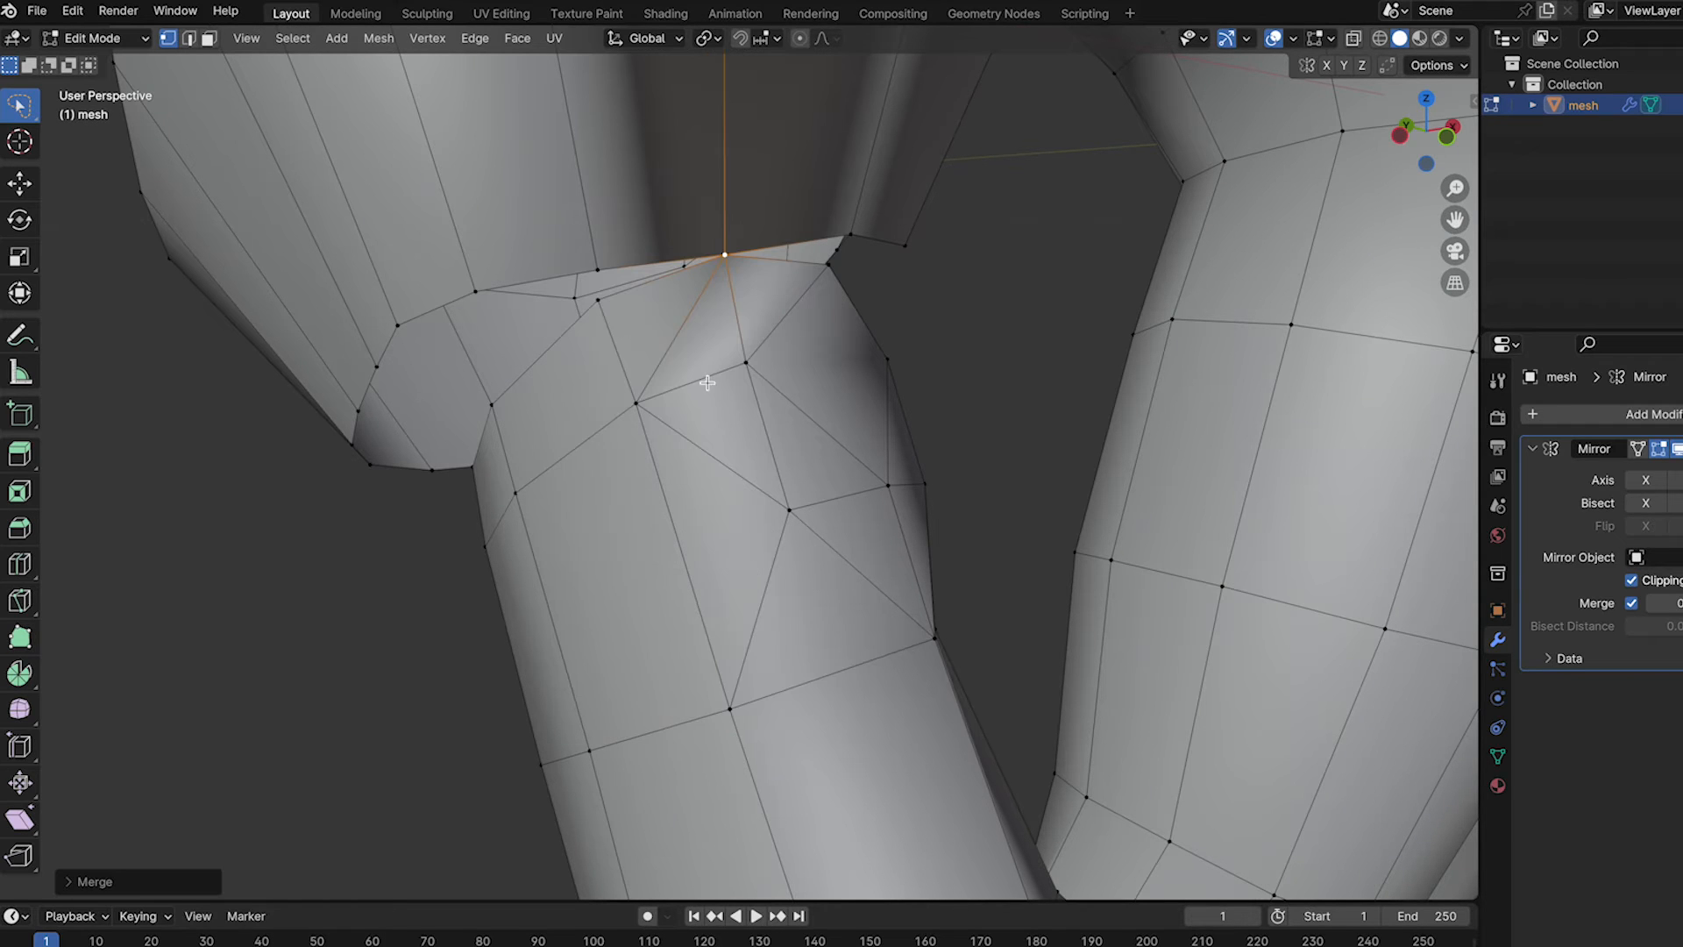
# - Try to merge the neighbouring wrist and forearm rim vertices with At Last, and undo that merge
pyautogui.rightClick(599, 272)
pyautogui.moveTo(568, 439)
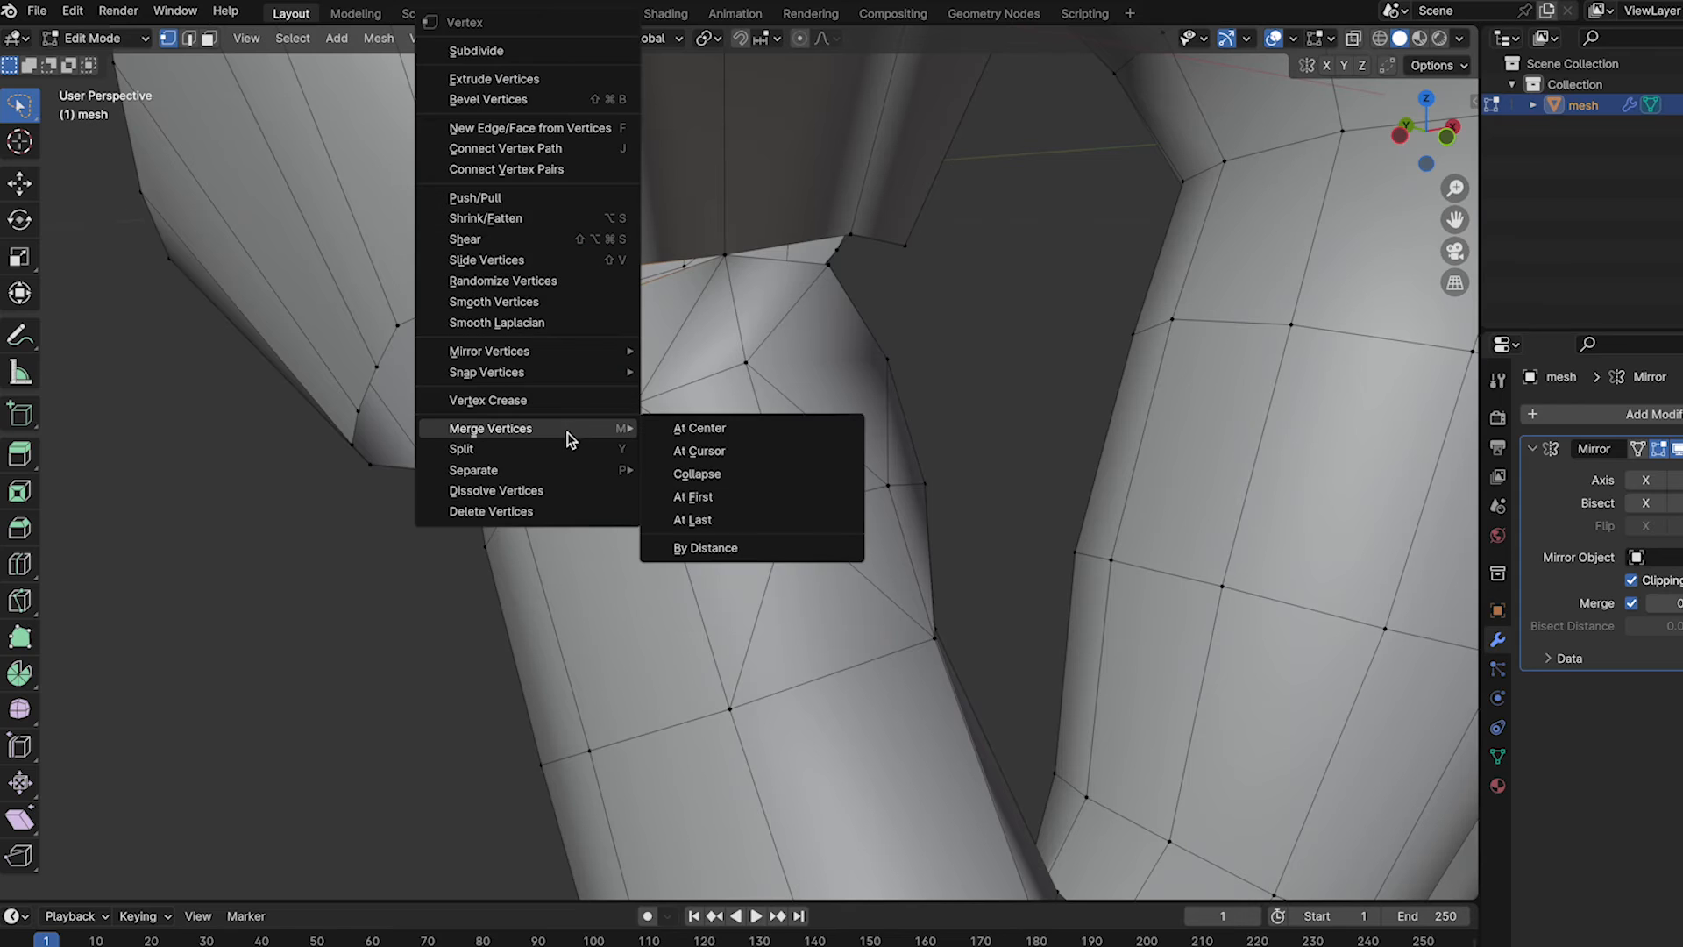
pyautogui.click(715, 523)
pyautogui.press('super+z')
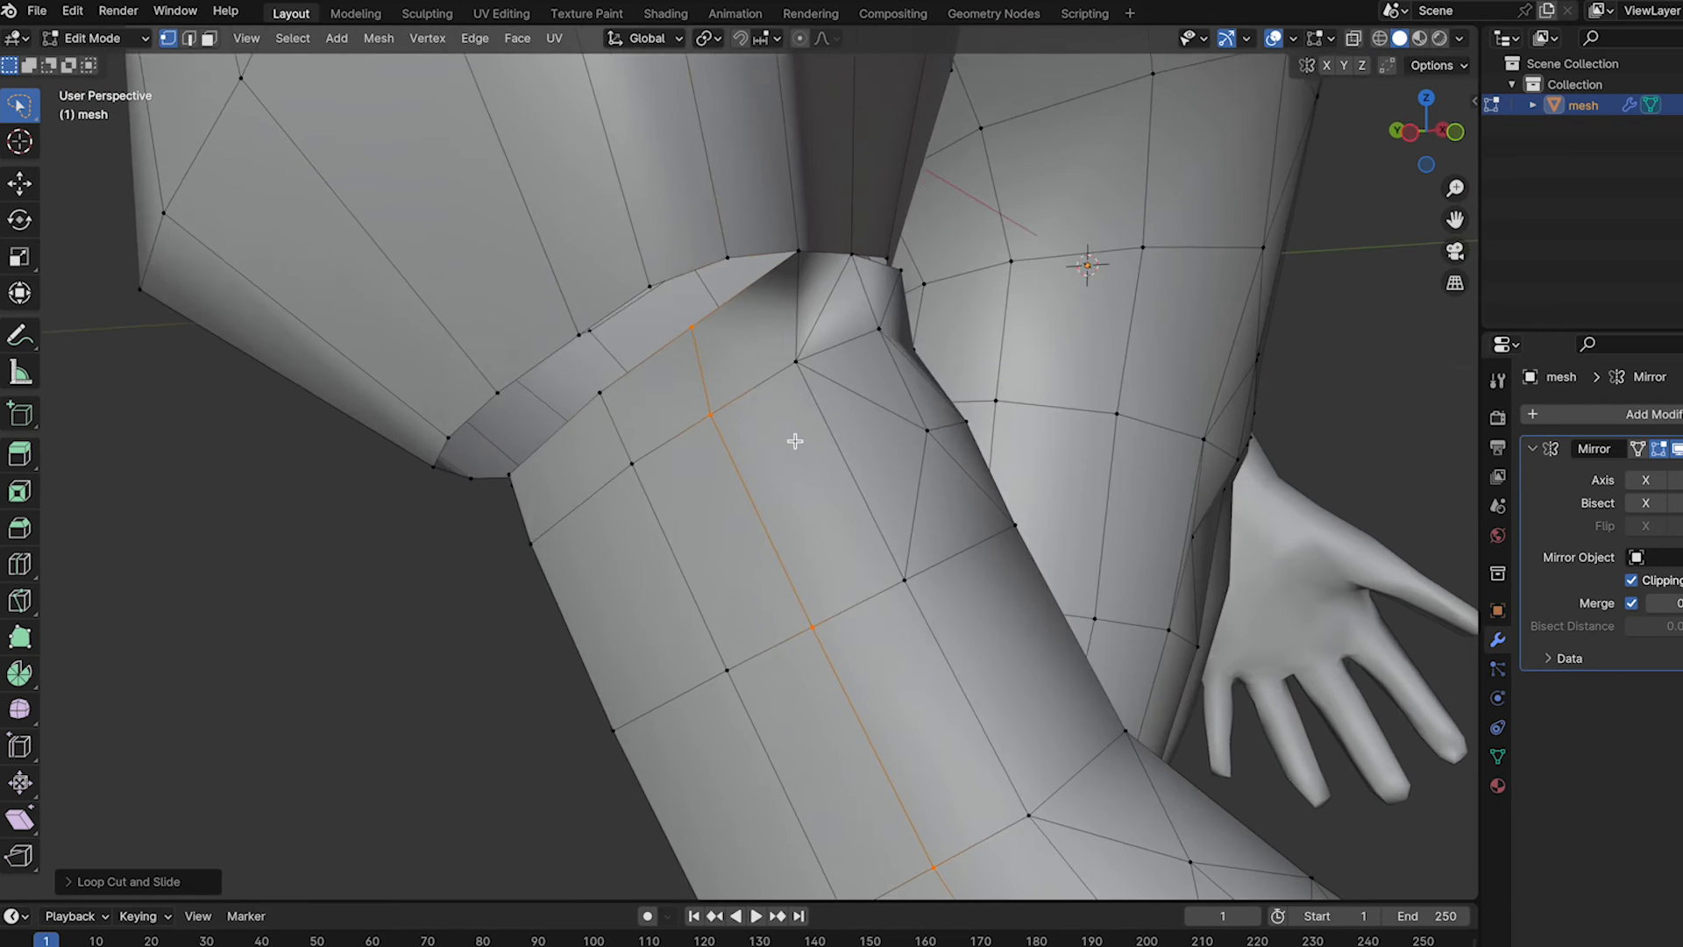
# - Try Bridge Edge Loops between facing forearm and wrist edges at the seam, and undo the last edits
pyautogui.press('1')
pyautogui.press('3')
pyautogui.press('g')
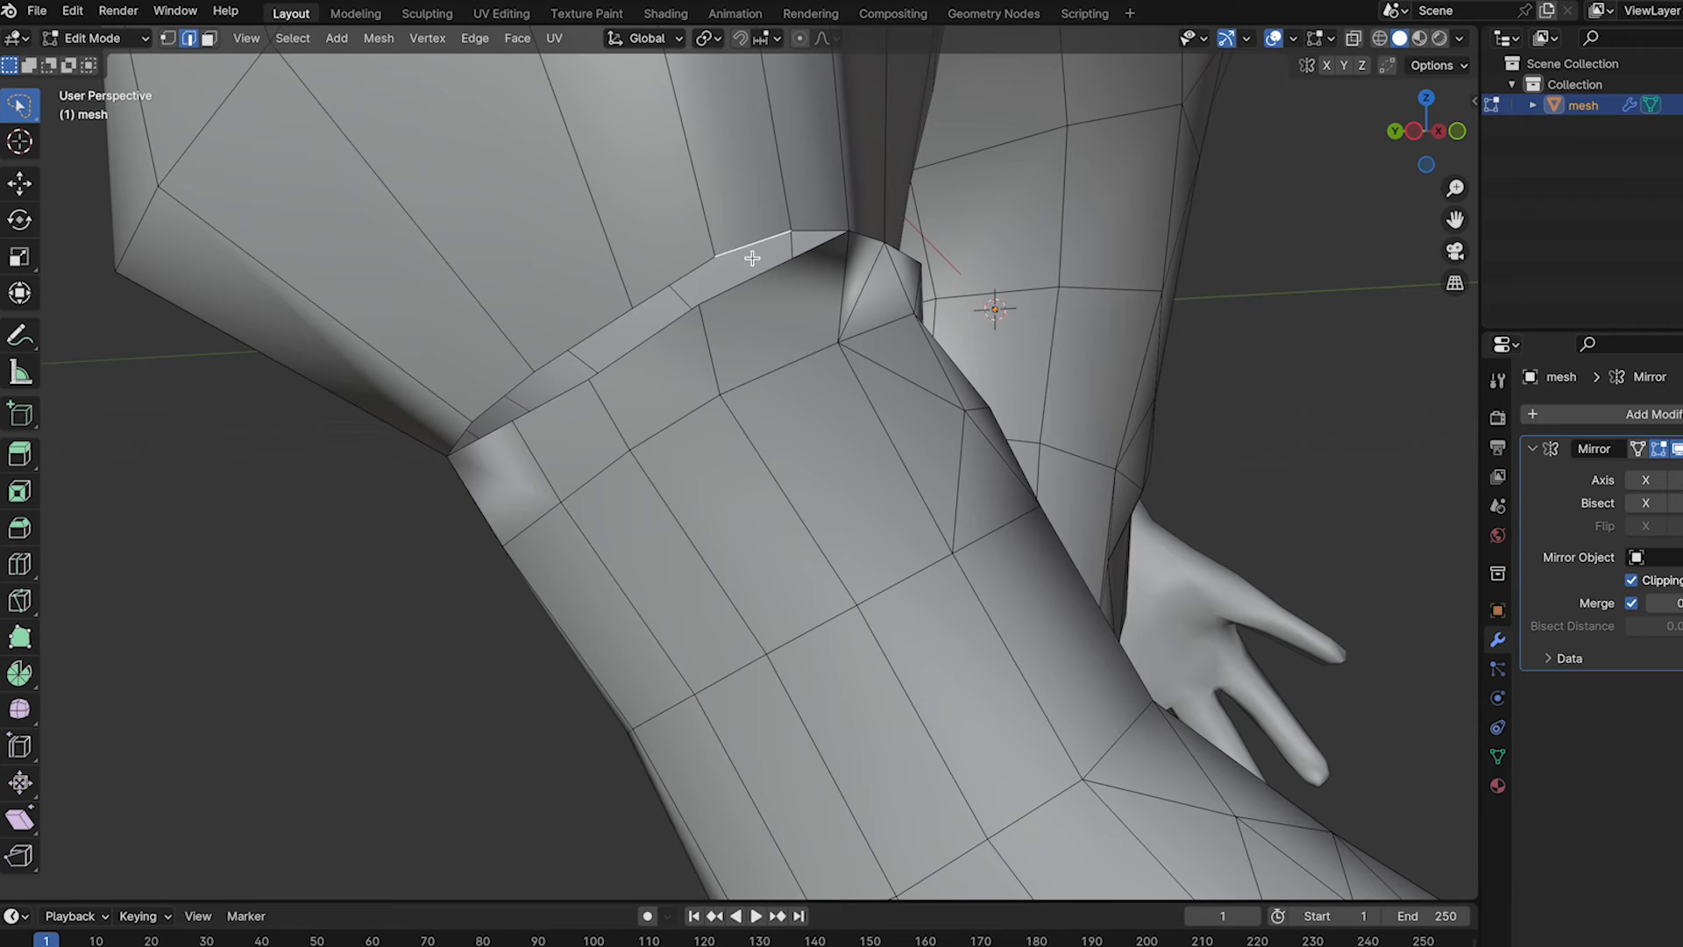
pyautogui.rightClick(752, 281)
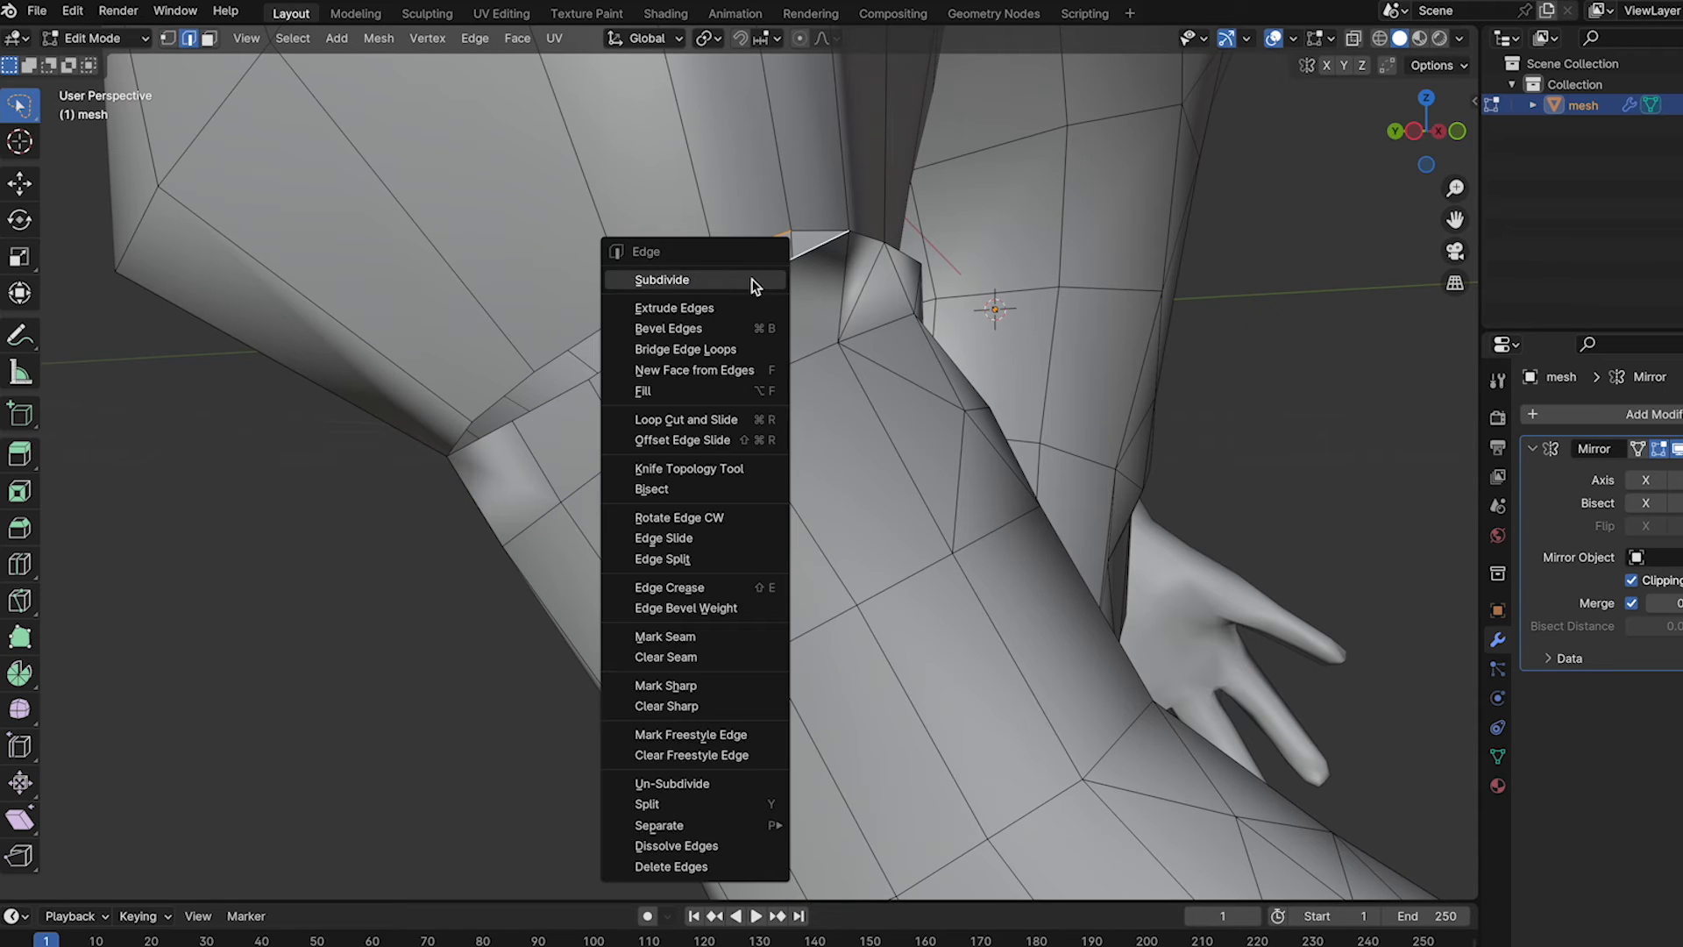
pyautogui.click(689, 349)
pyautogui.moveTo(780, 382)
pyautogui.mouseDown(button='middle')
pyautogui.moveTo(721, 398)
pyautogui.moveTo(776, 385)
pyautogui.mouseUp(button='middle')
pyautogui.press('super+z')
pyautogui.press('super+z')
pyautogui.press('super+z')
pyautogui.press('super+3')
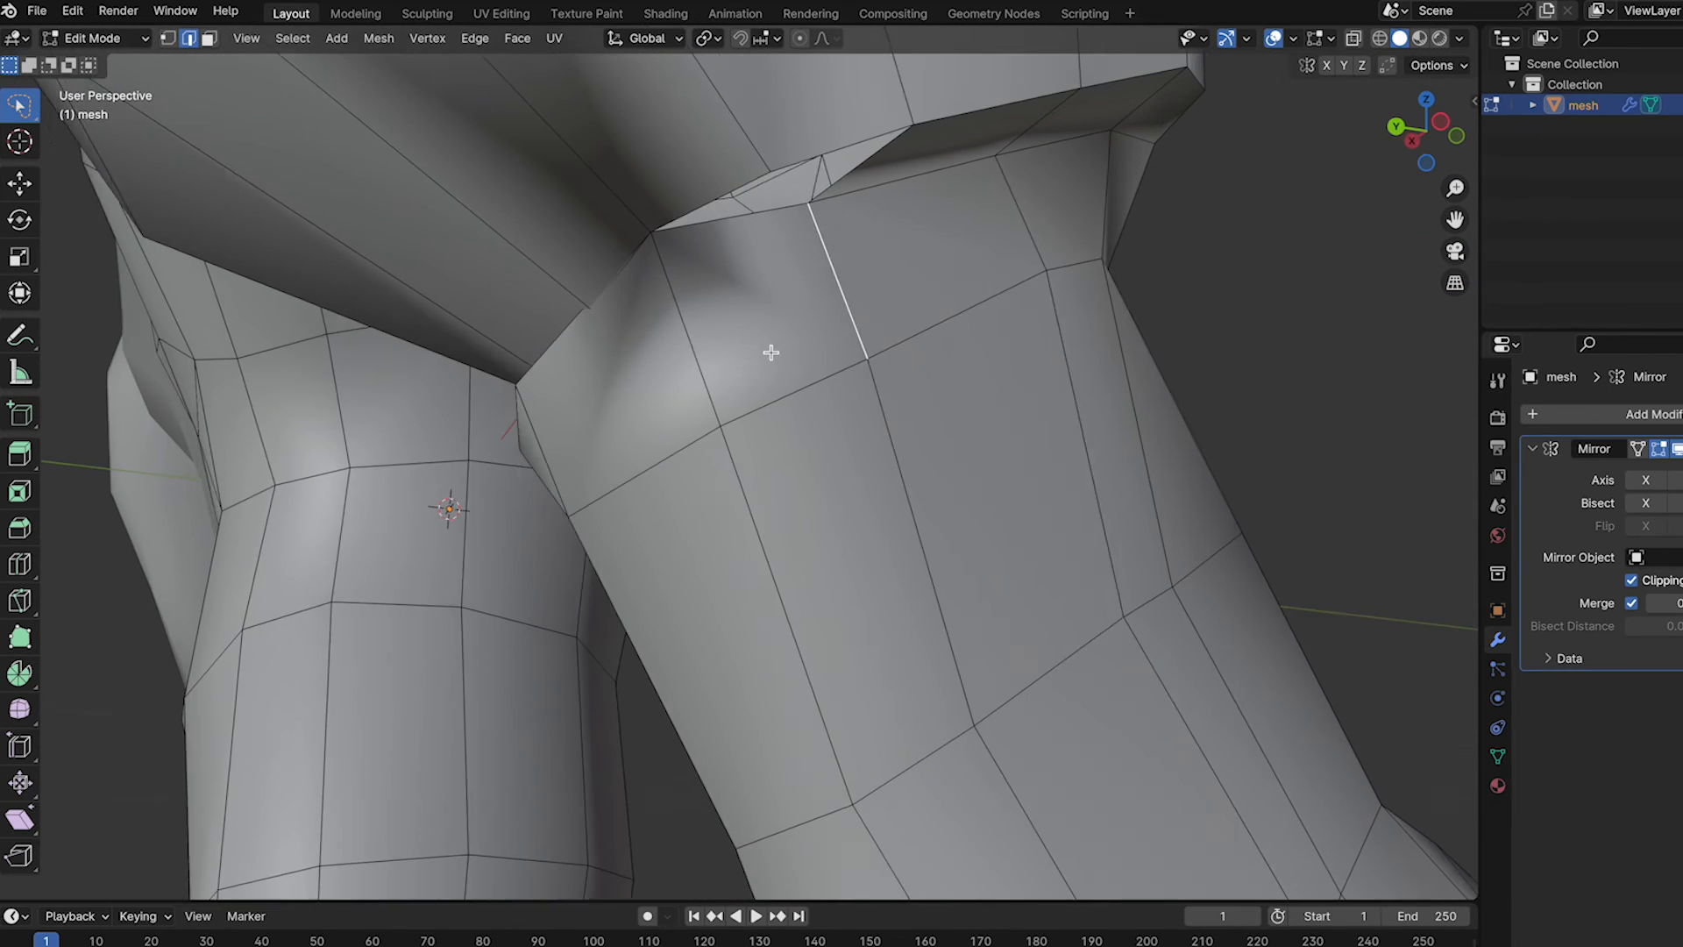
# - Select the edges bordering the remaining gap between forearm and wrist and apply Grid Fill
pyautogui.moveTo(771, 352); pyautogui.dragTo(760, 348, button='middle')
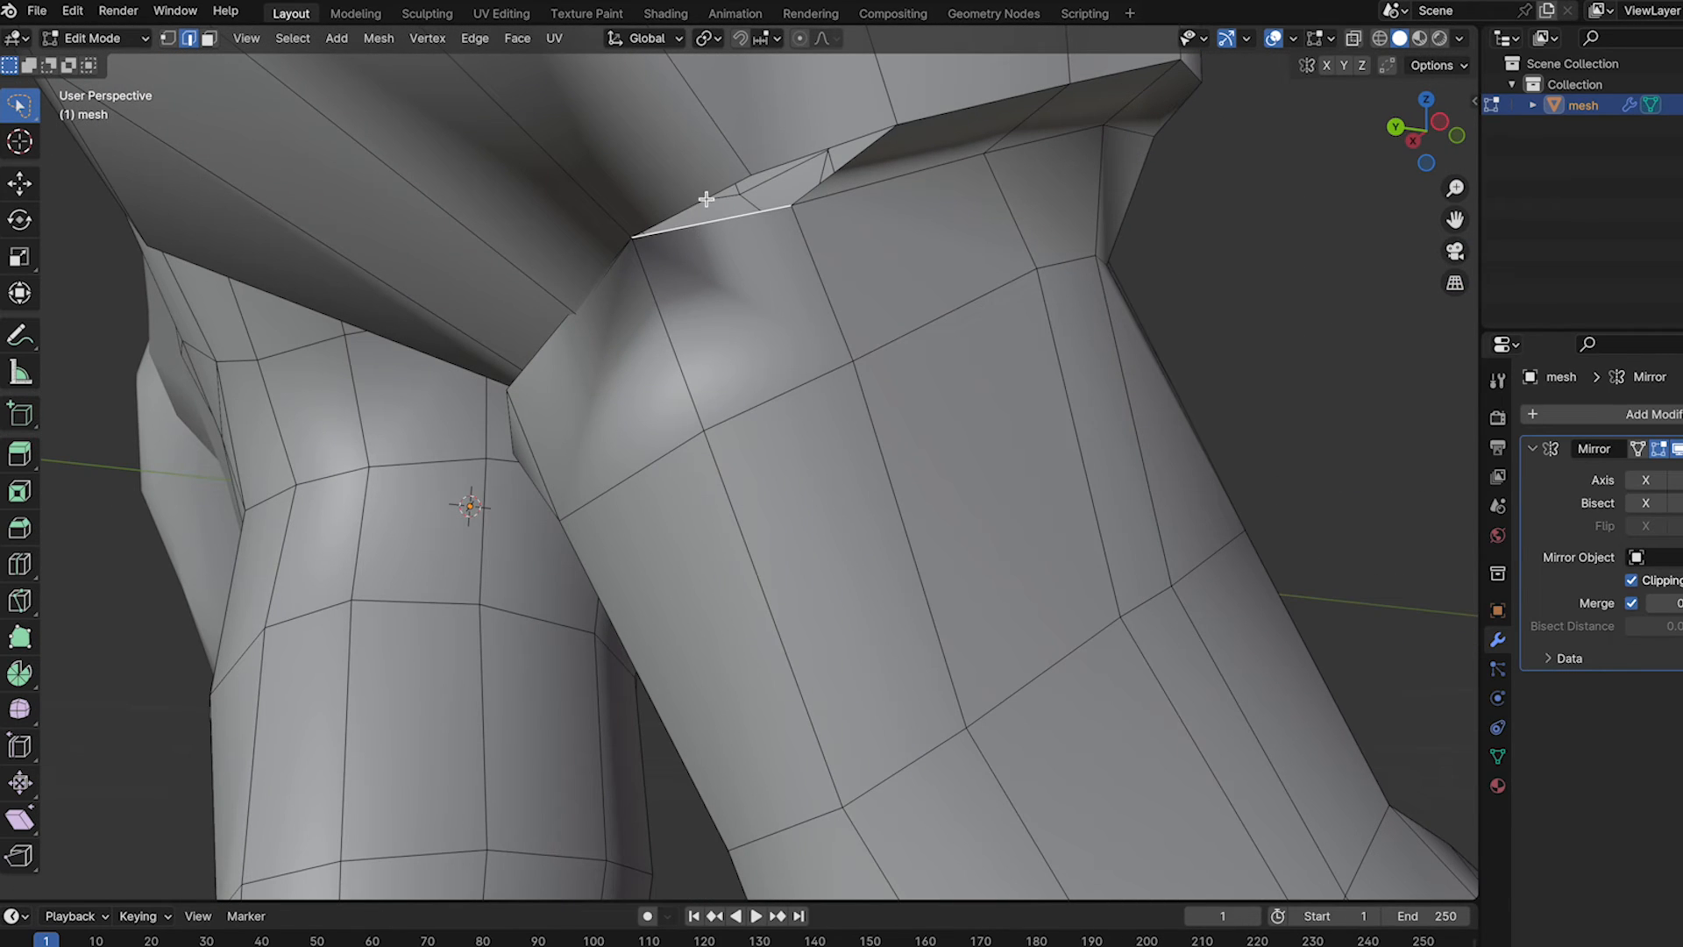
pyautogui.keyDown('shift'); pyautogui.click(829, 182); pyautogui.keyUp('shift')
pyautogui.moveTo(856, 227); pyautogui.dragTo(679, 280, button='middle')
pyautogui.click(474, 39)
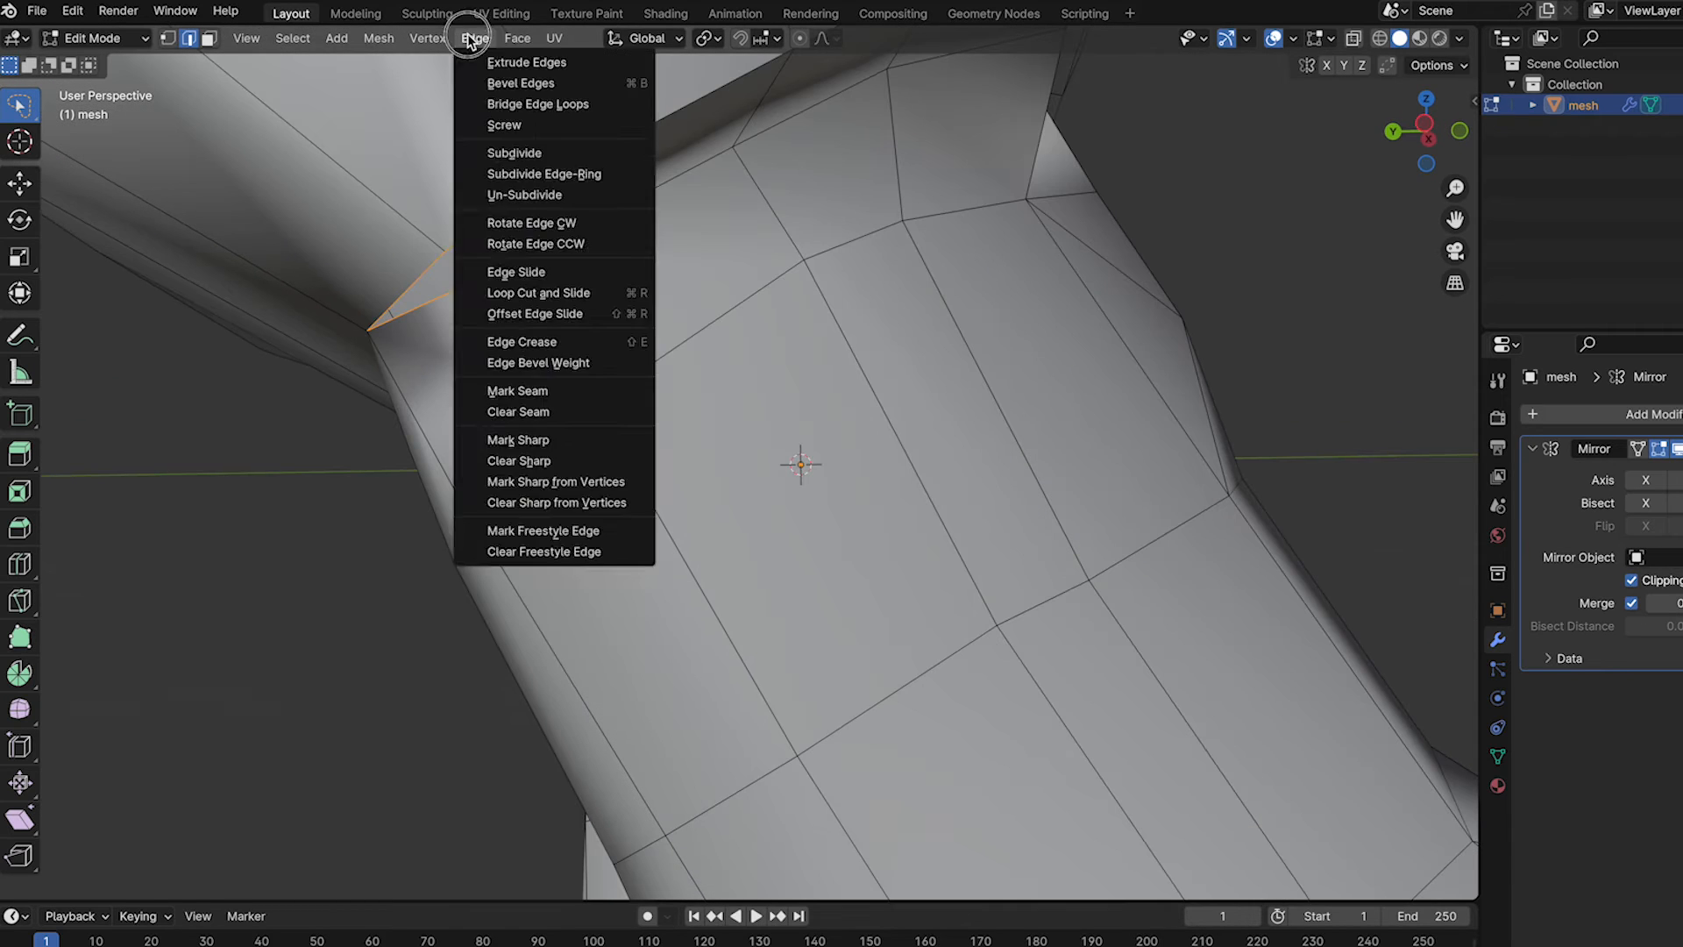
pyautogui.moveTo(508, 39)
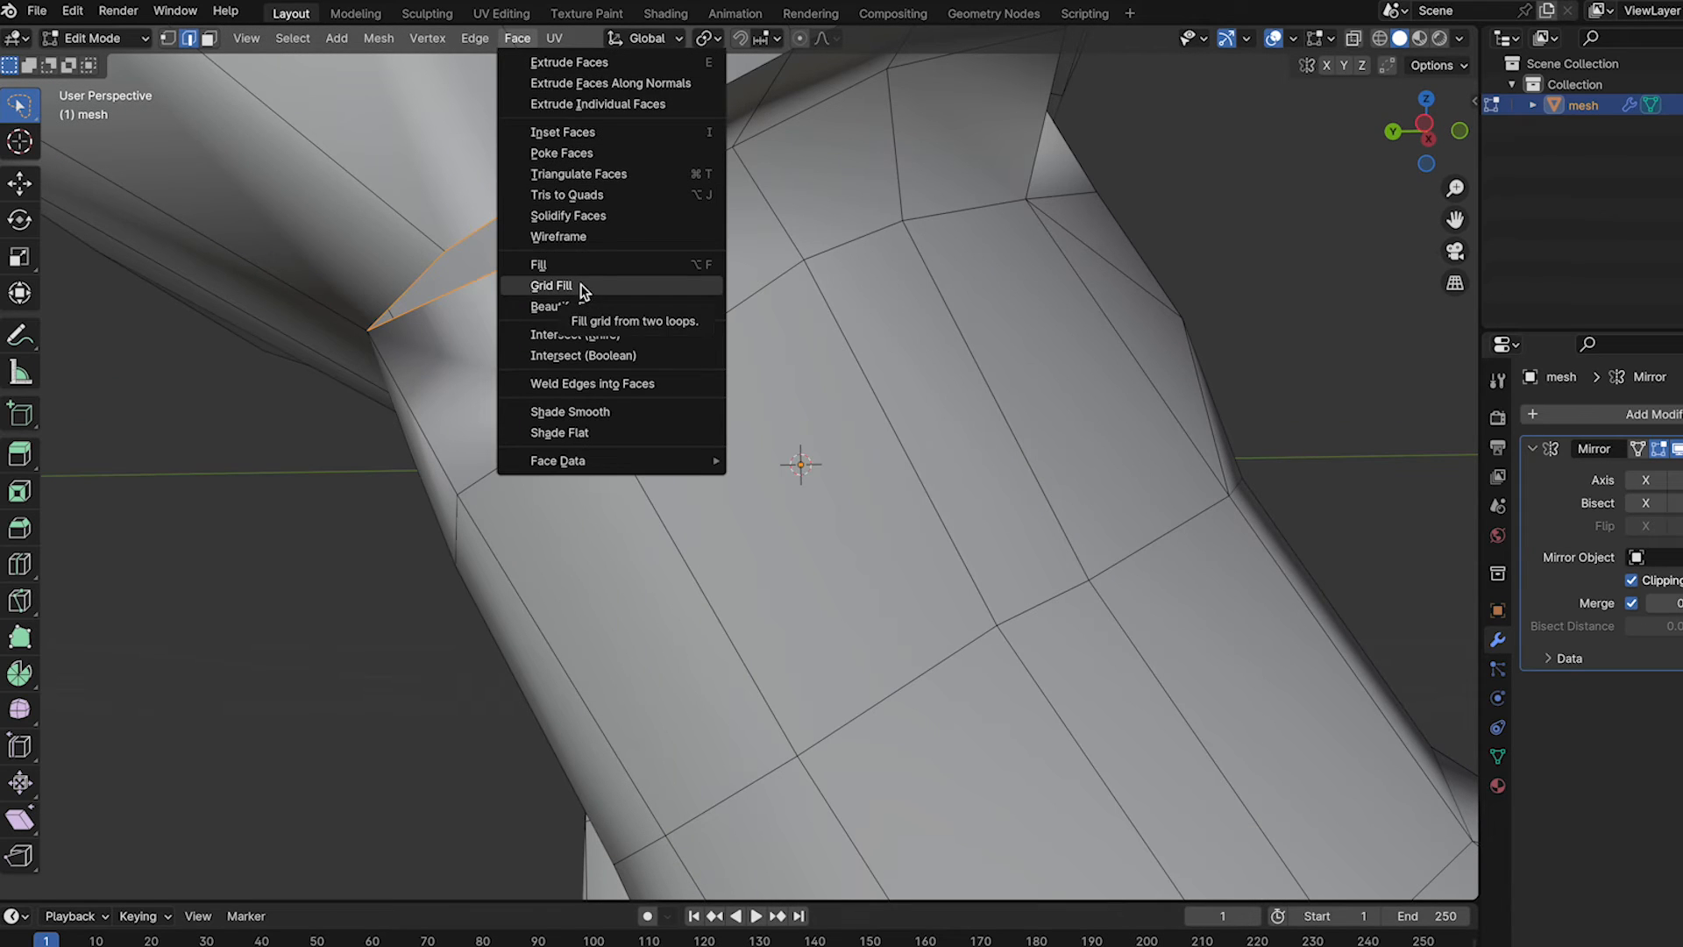
pyautogui.click(552, 286)
pyautogui.moveTo(555, 253); pyautogui.dragTo(675, 234, button='middle')
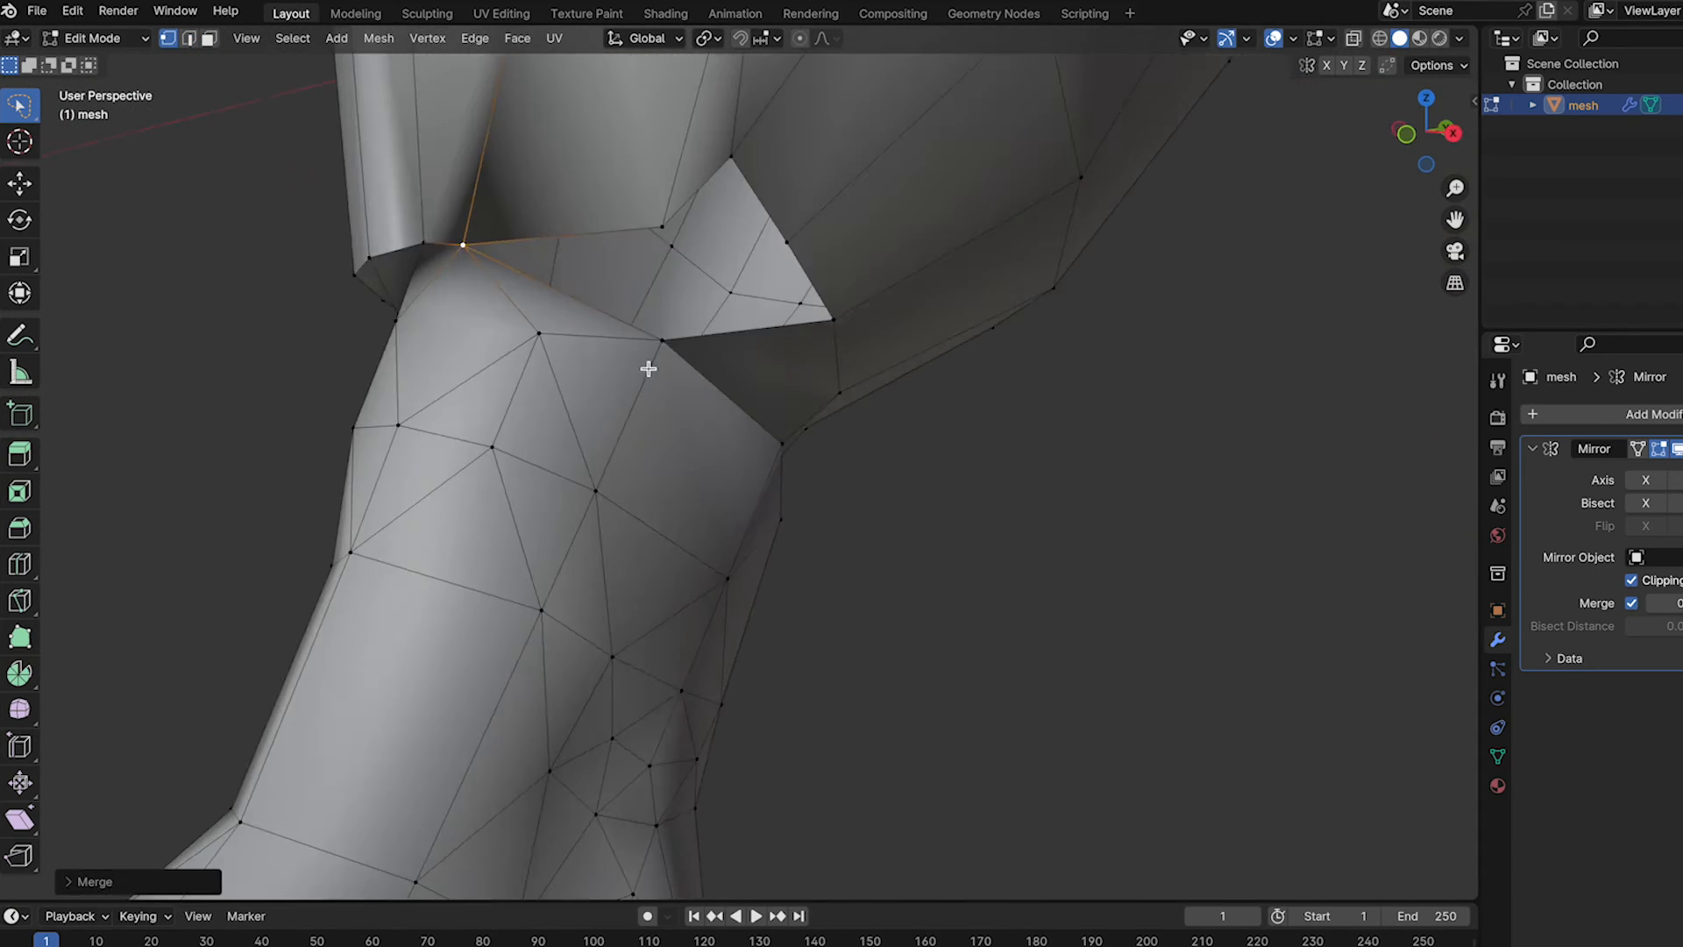
# - Move a vertex at the wrist seam to adjust the joint, and return to Object Mode
pyautogui.press('g')
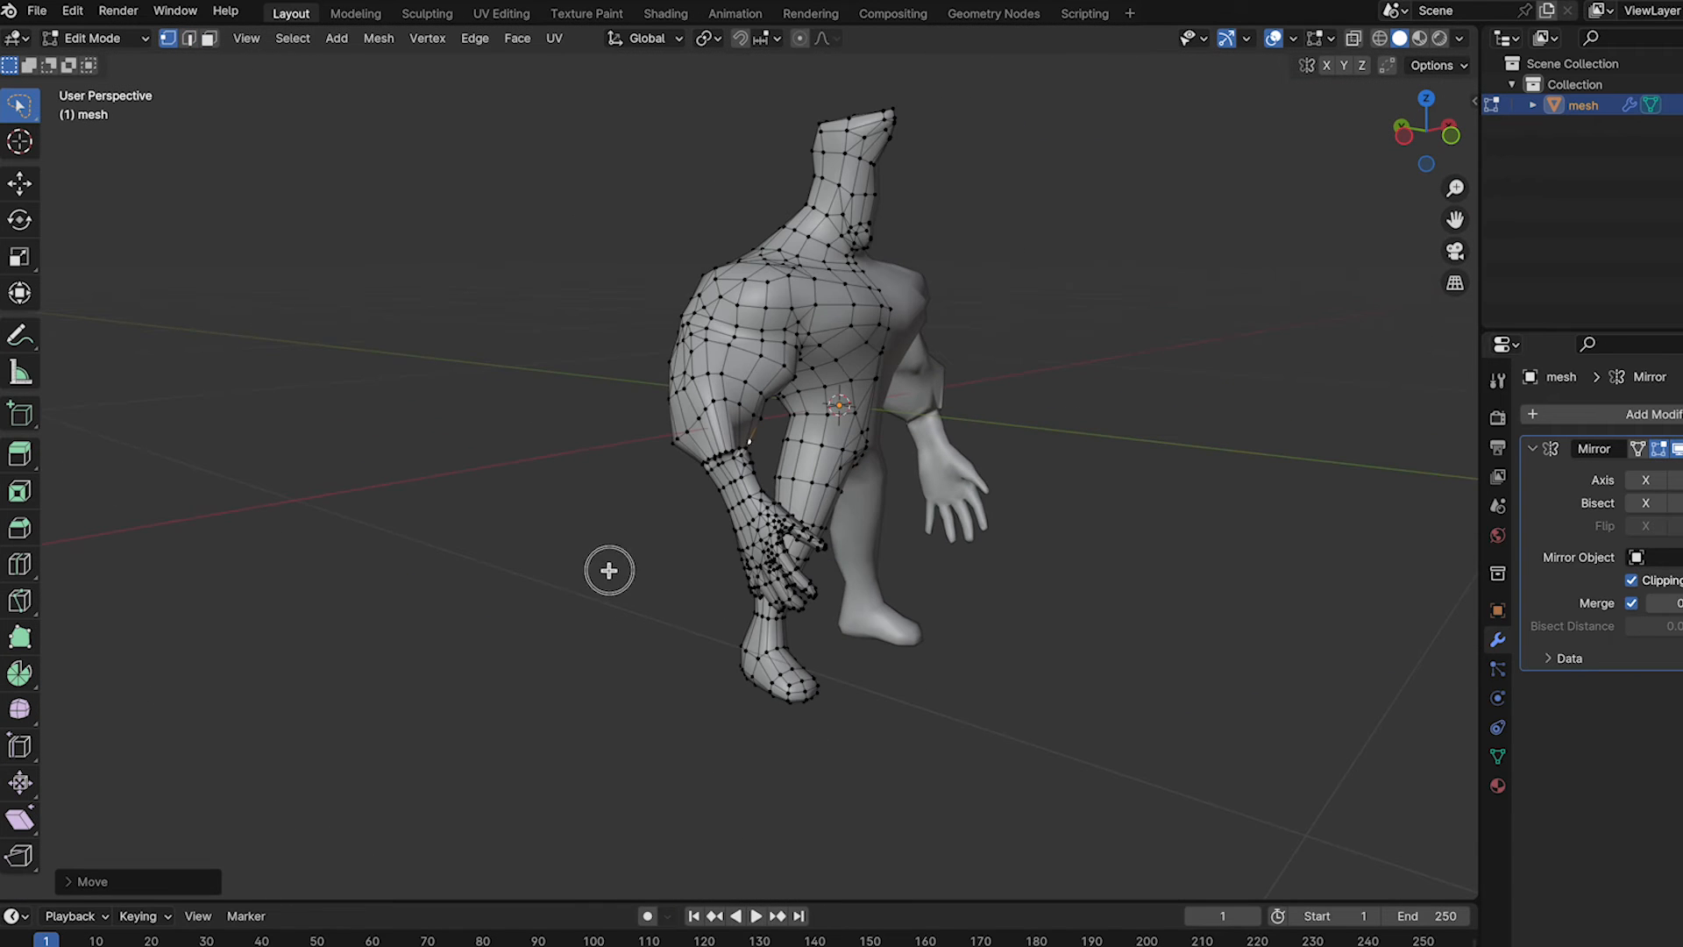
pyautogui.scroll(2, 611, 572)
pyautogui.click(97, 37)
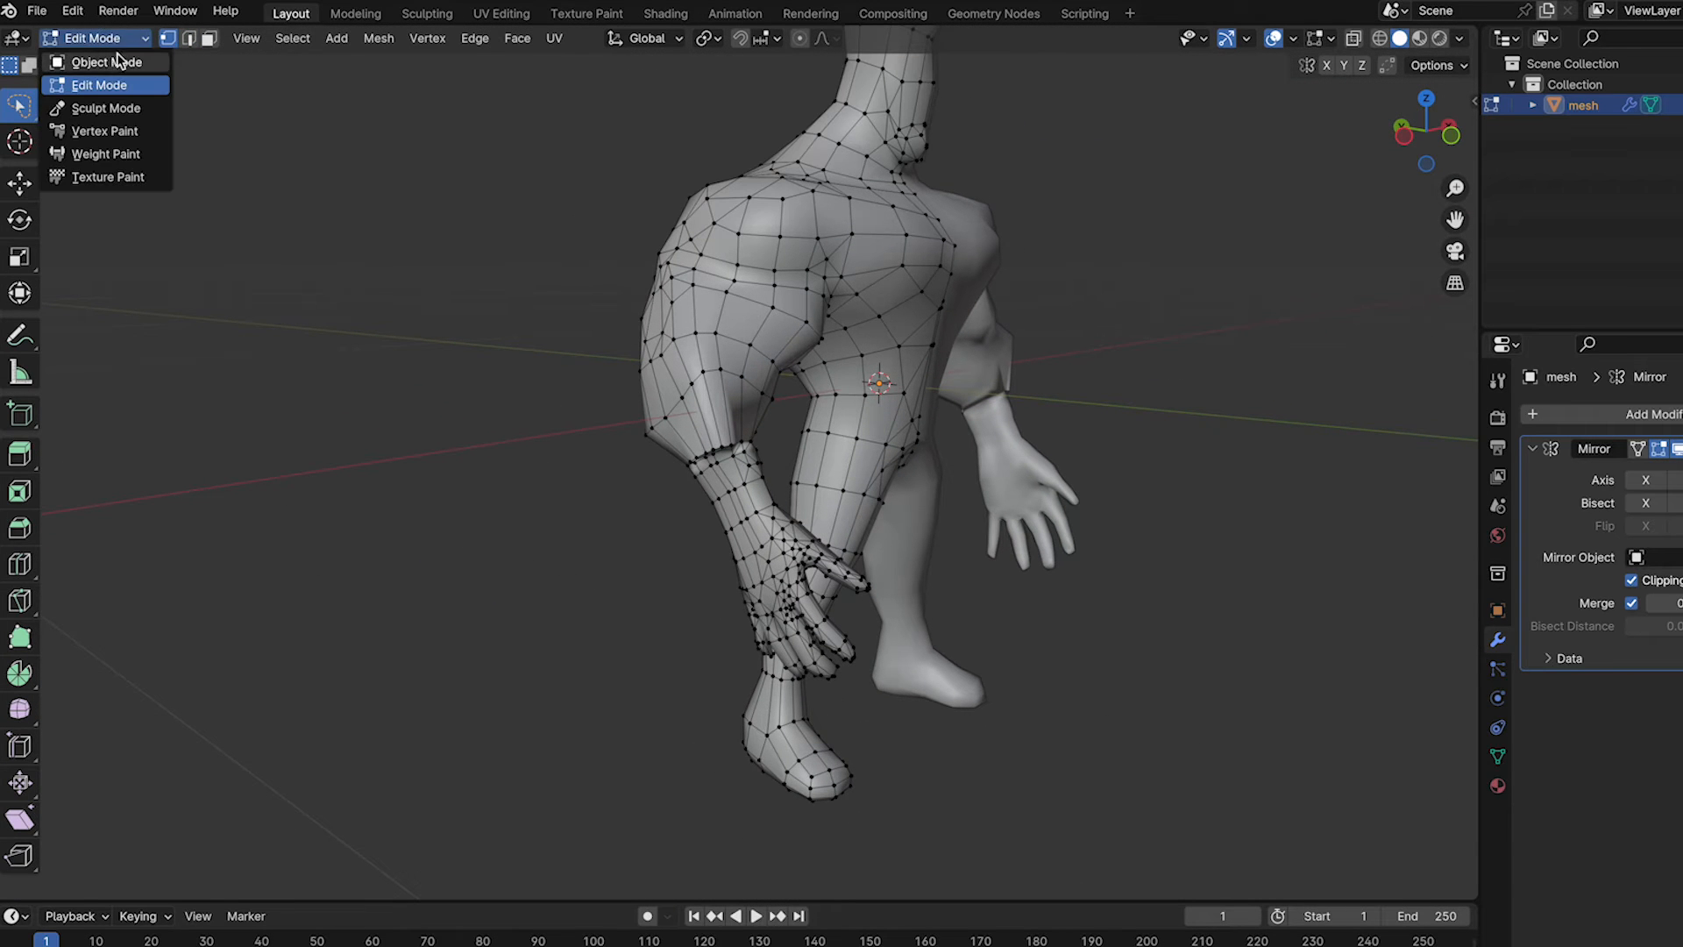
pyautogui.click(109, 60)
pyautogui.moveTo(449, 298); pyautogui.dragTo(603, 347, button='middle')
pyautogui.click(545, 321)
# - Turn on the Face Orientation overlay and check the direction of the body and hand faces
pyautogui.click(1328, 39)
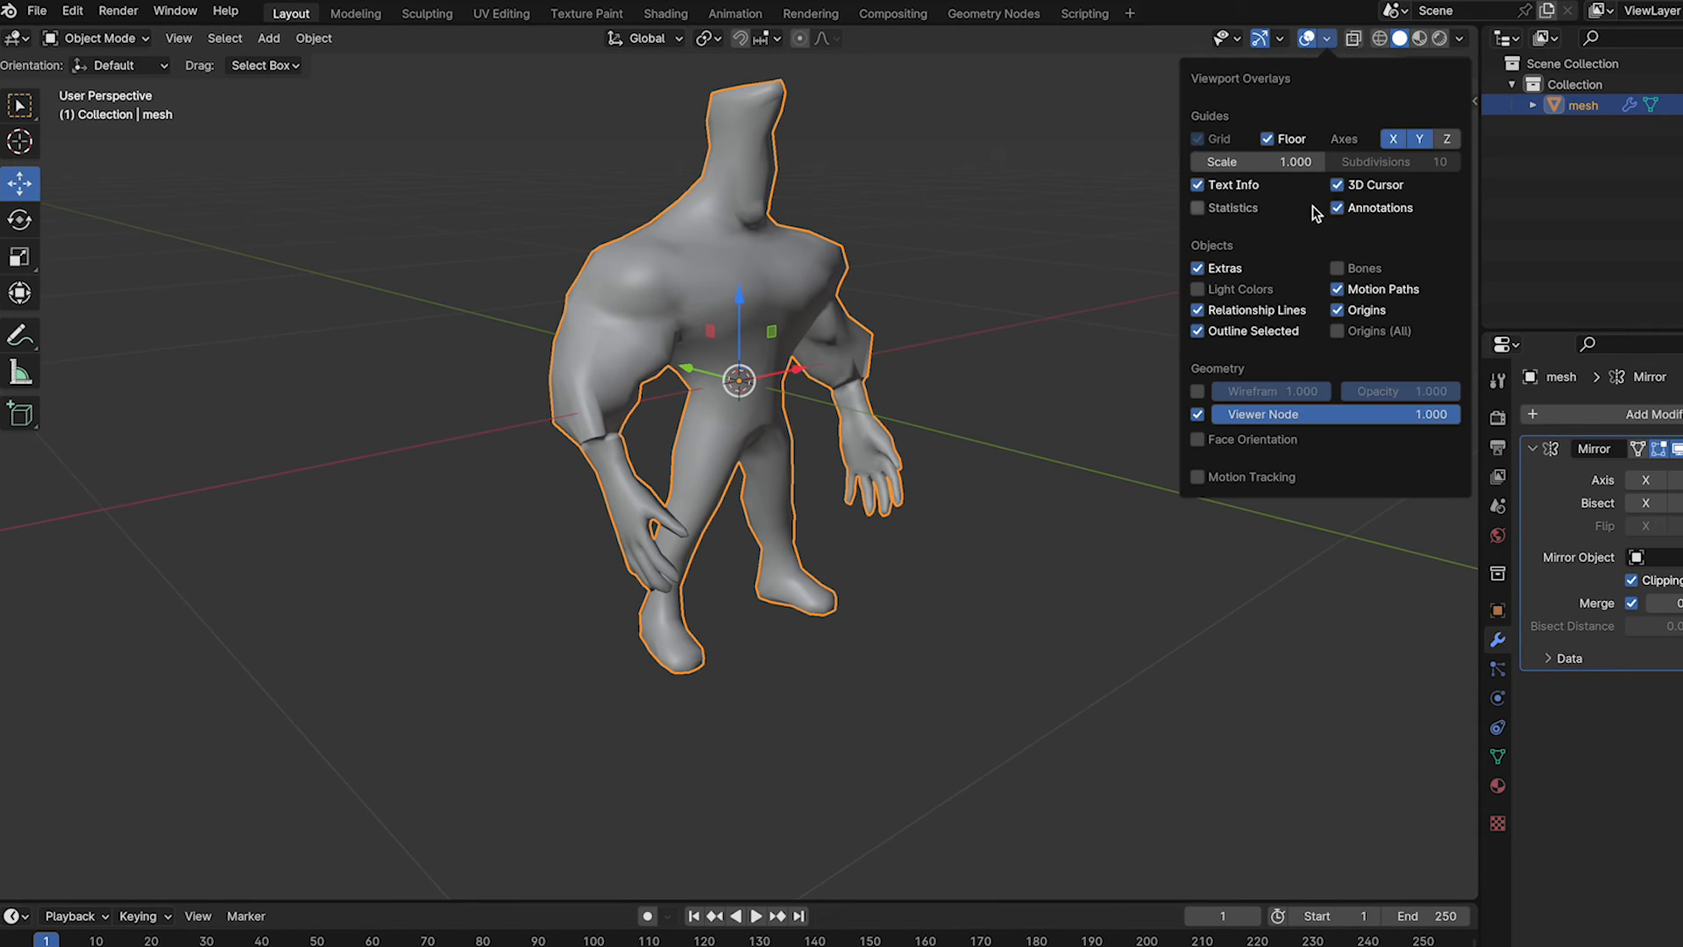
pyautogui.click(1198, 441)
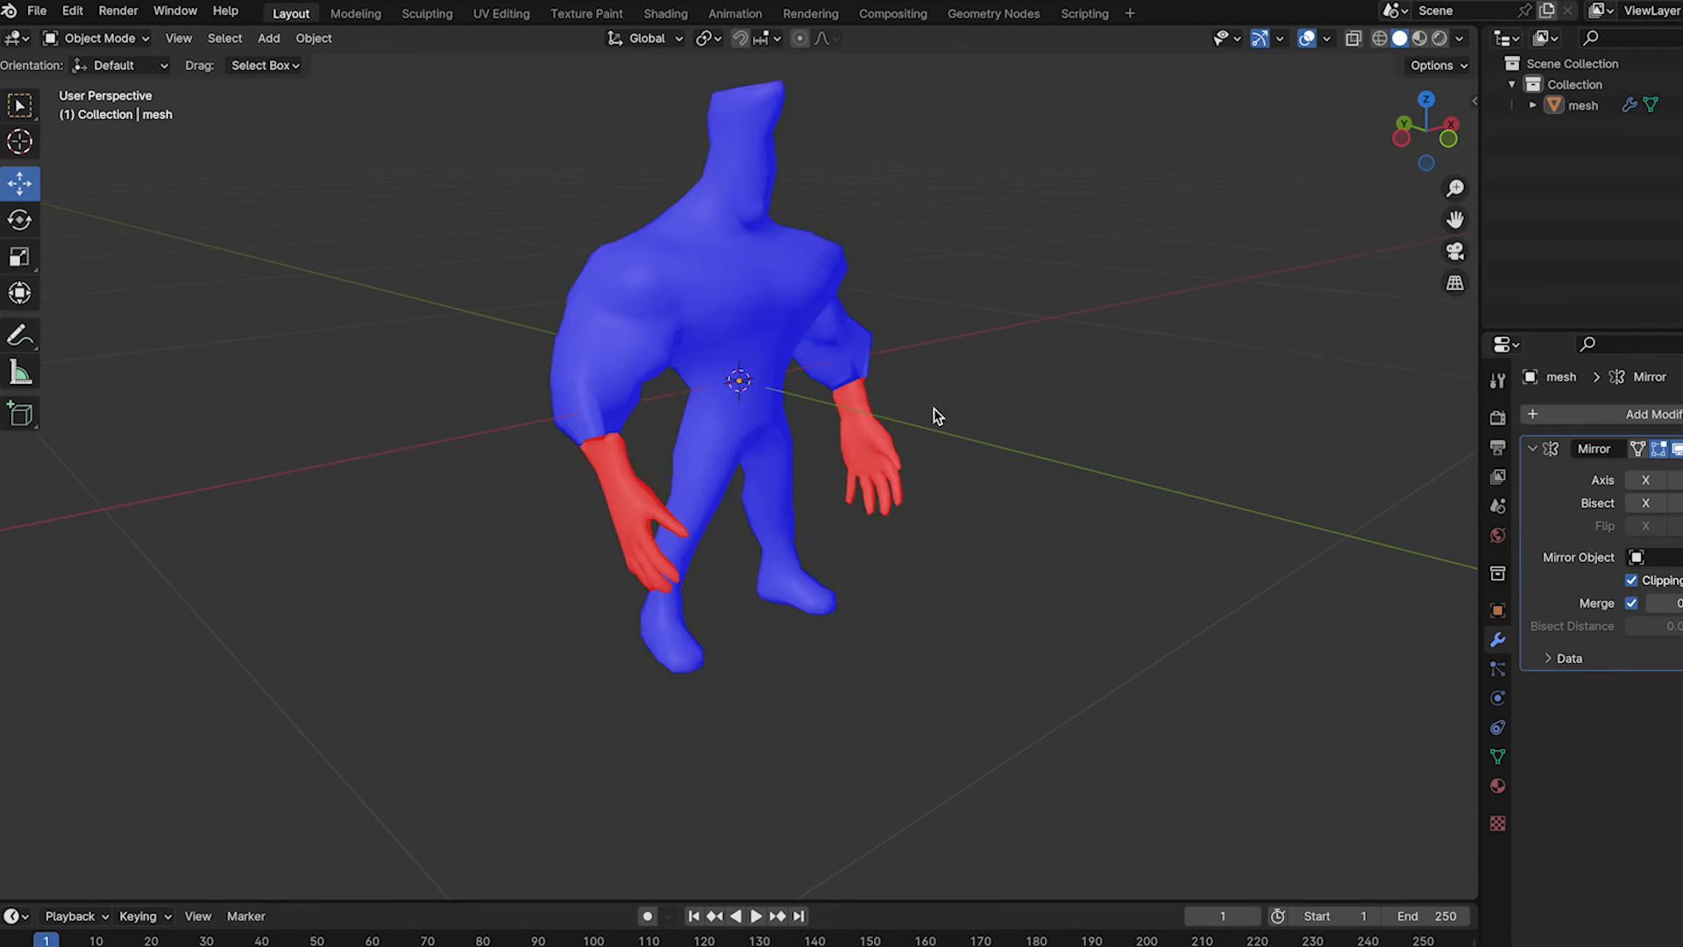
pyautogui.scroll(3, 934, 407)
pyautogui.scroll(-3, 570, 487)
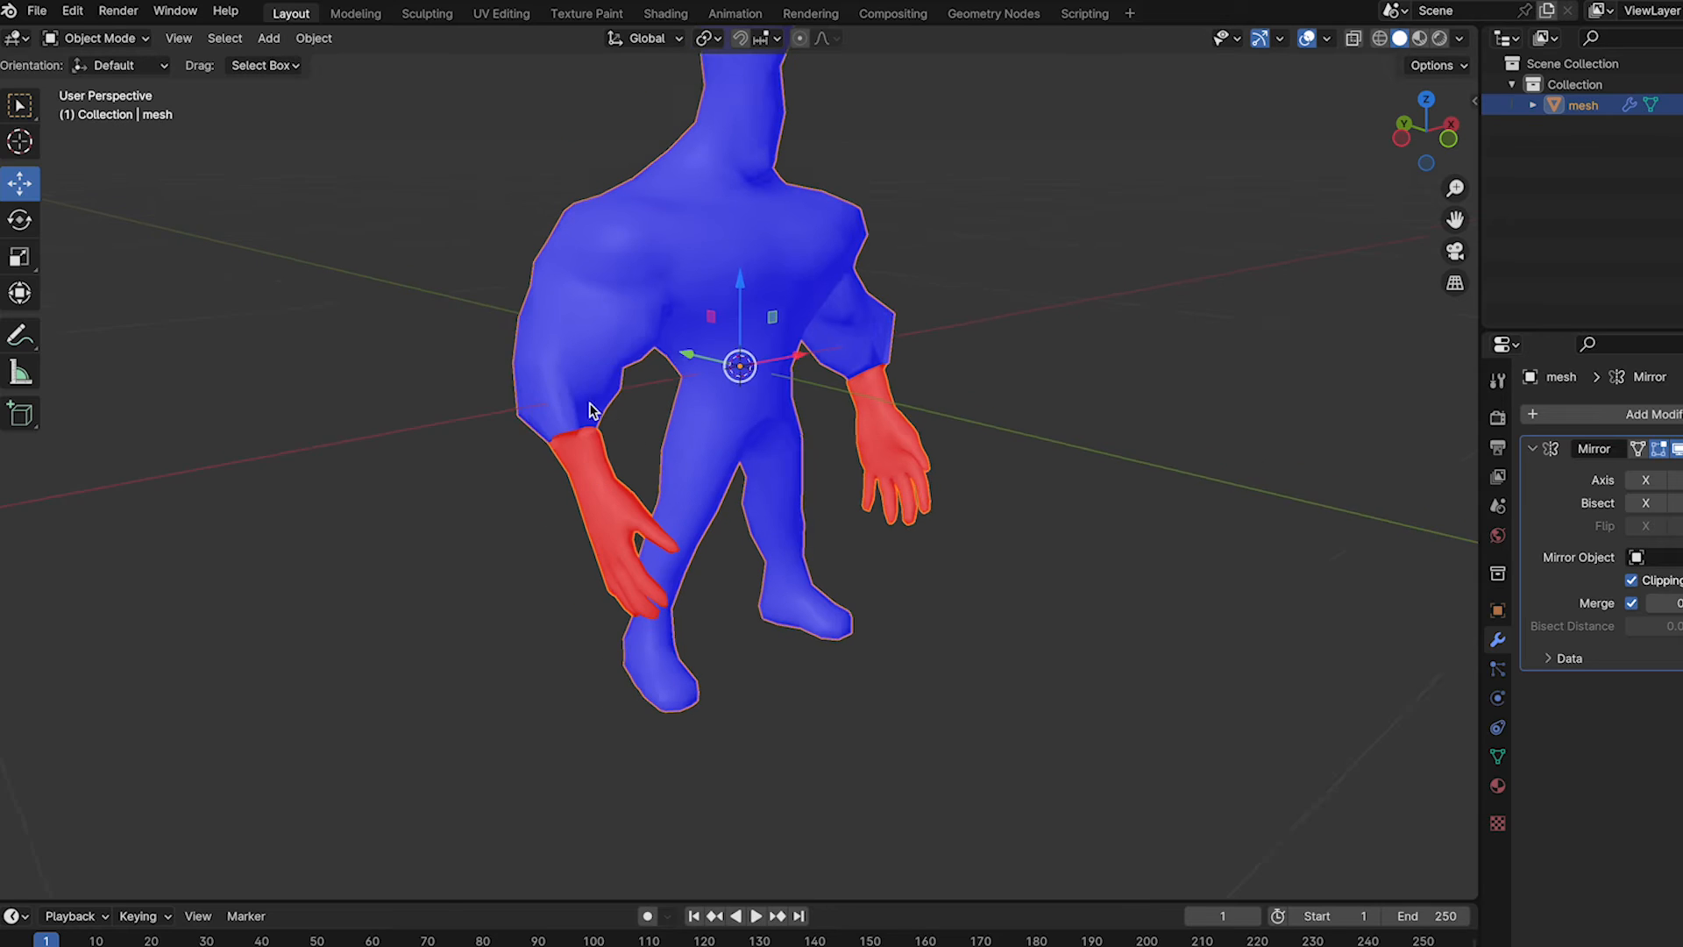
# - Select all faces of the character mesh in Edit Mode and recalculate their normals to the outside
pyautogui.click(123, 38)
pyautogui.click(100, 83)
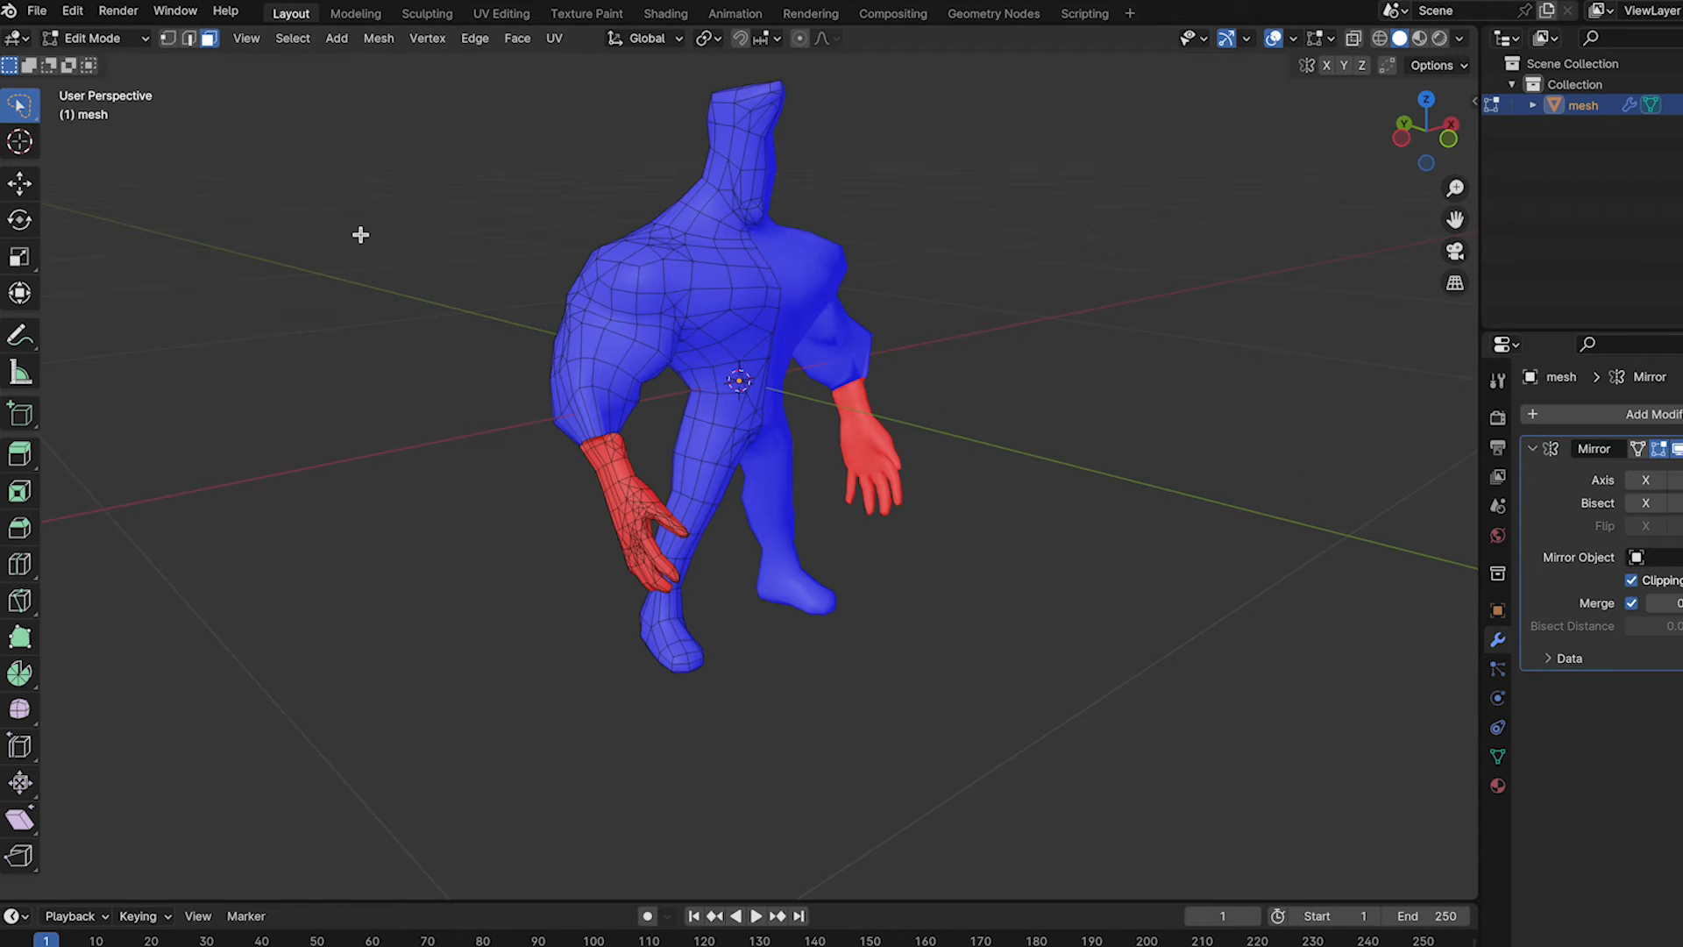
pyautogui.moveTo(360, 235); pyautogui.dragTo(298, 93, button='middle')
pyautogui.press('a')
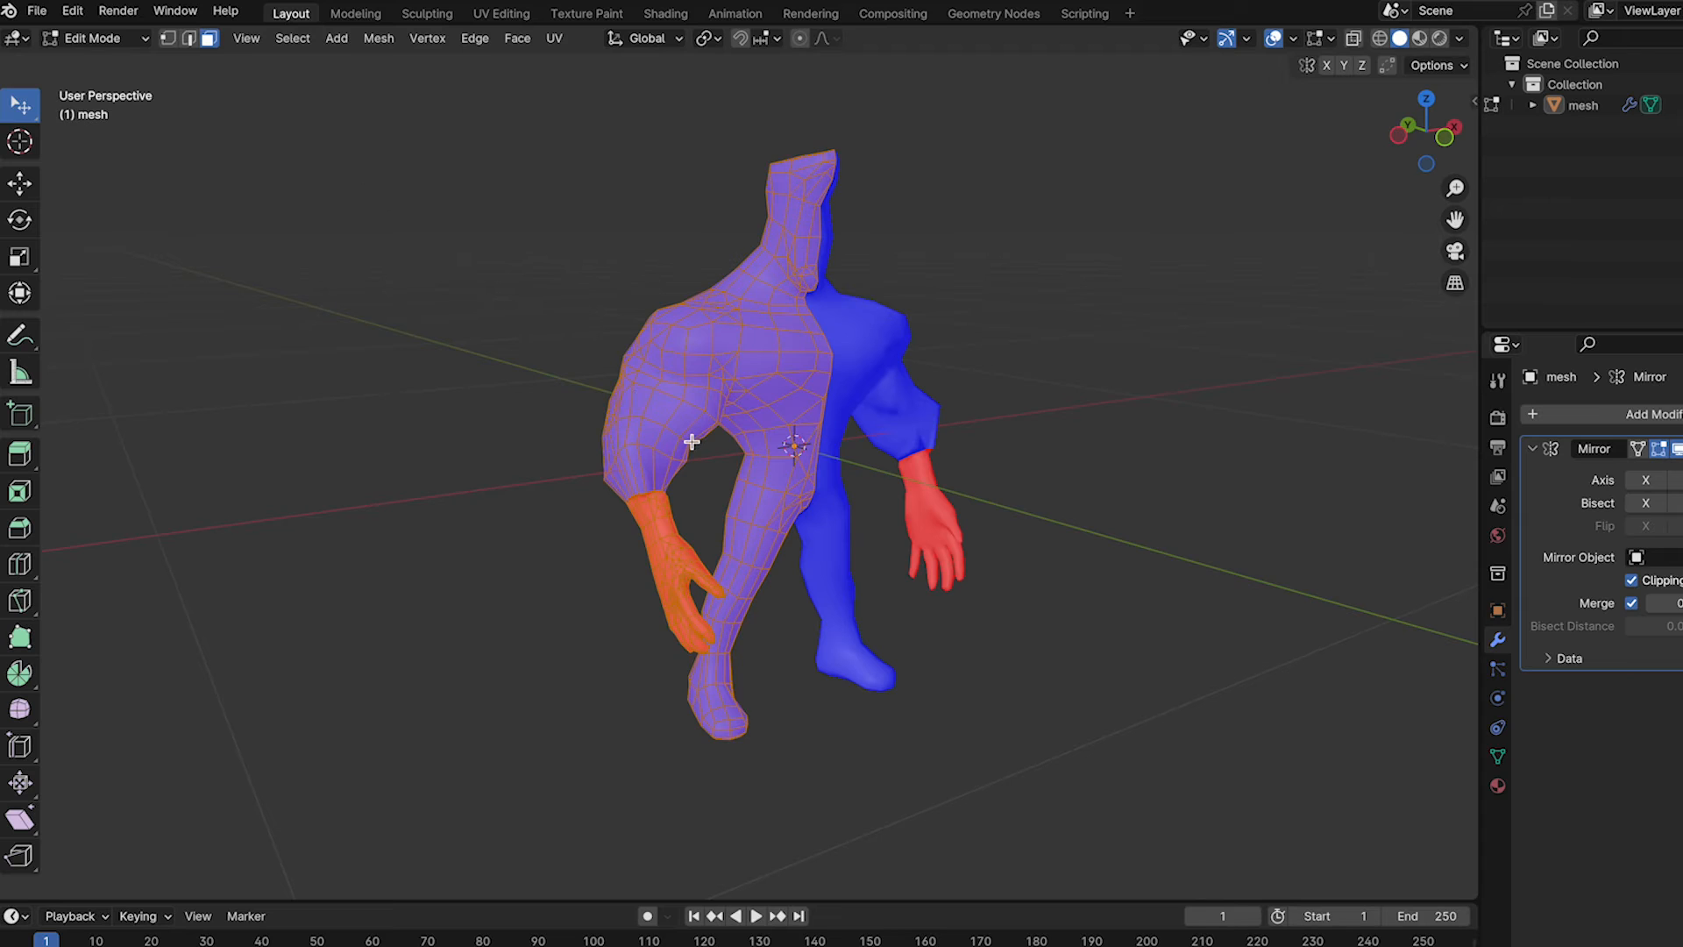
pyautogui.scroll(3, 692, 442)
pyautogui.click(373, 39)
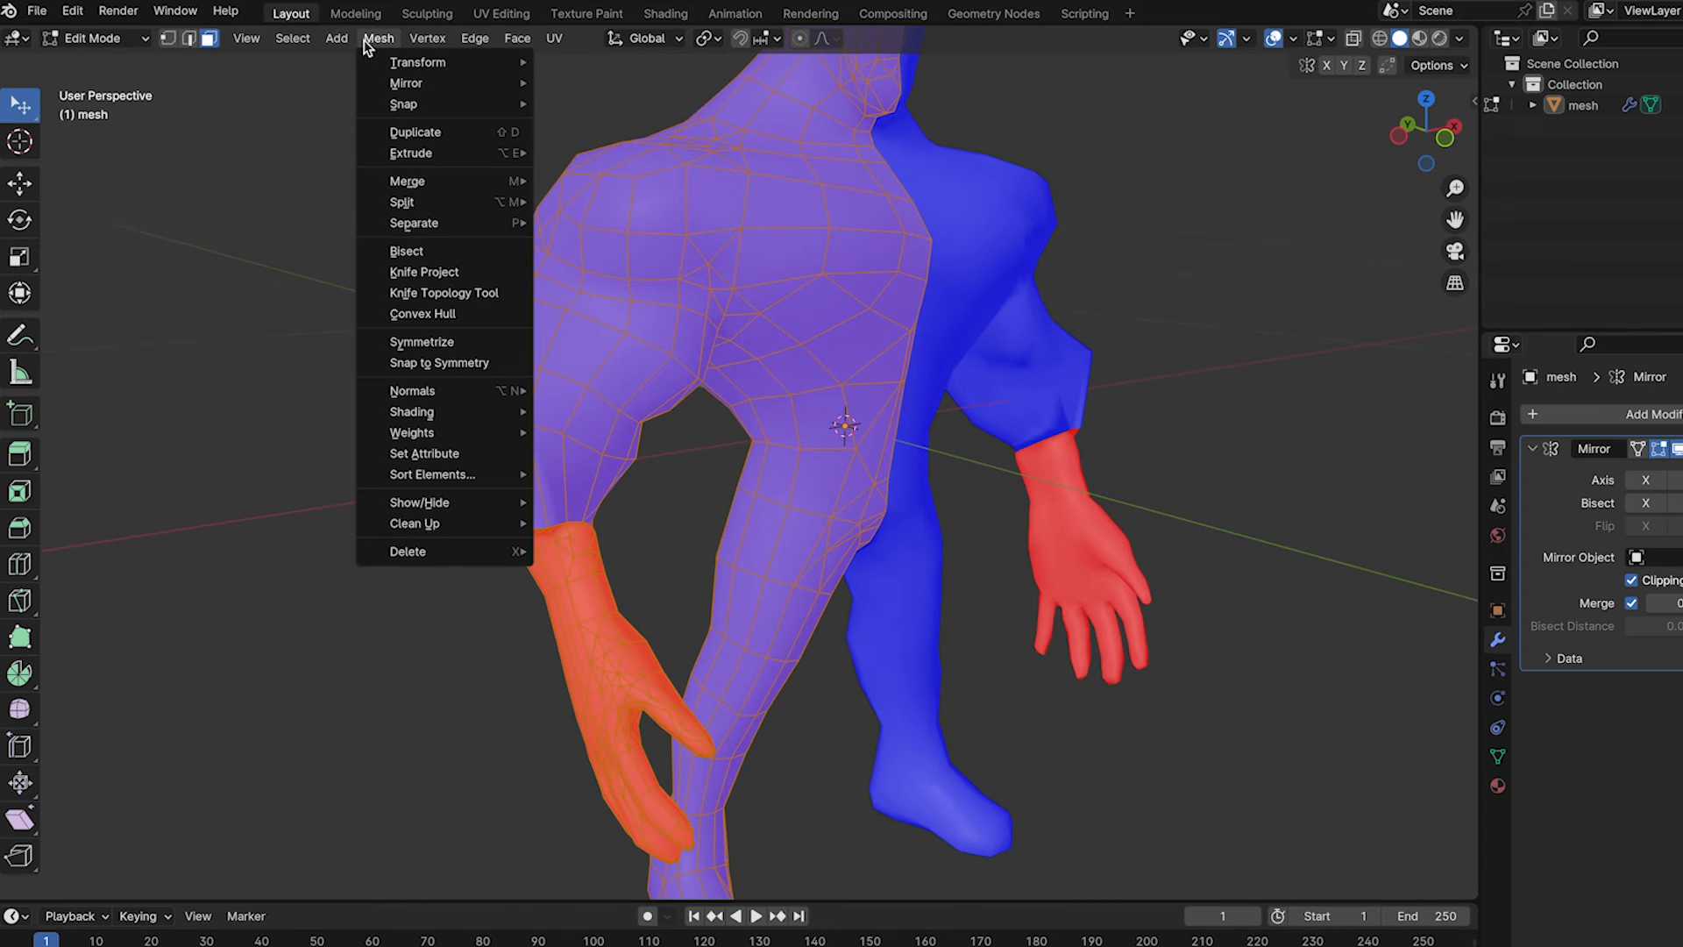
pyautogui.moveTo(471, 402)
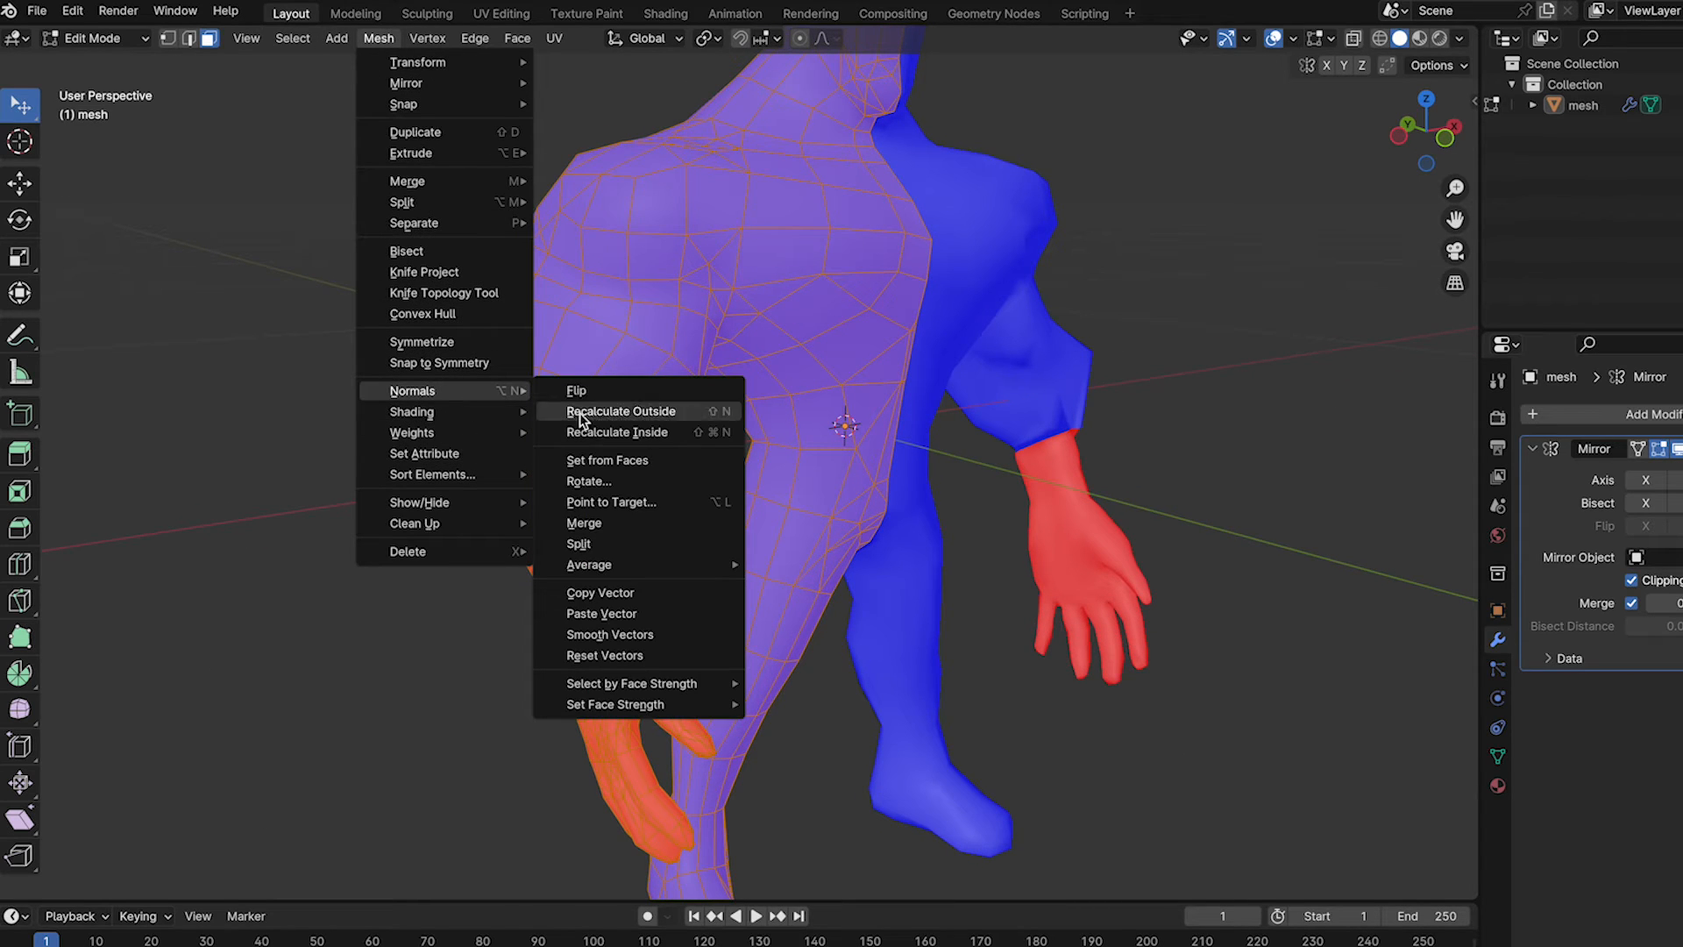
pyautogui.click(655, 419)
pyautogui.click(357, 553)
pyautogui.moveTo(357, 552); pyautogui.dragTo(297, 474, button='middle')
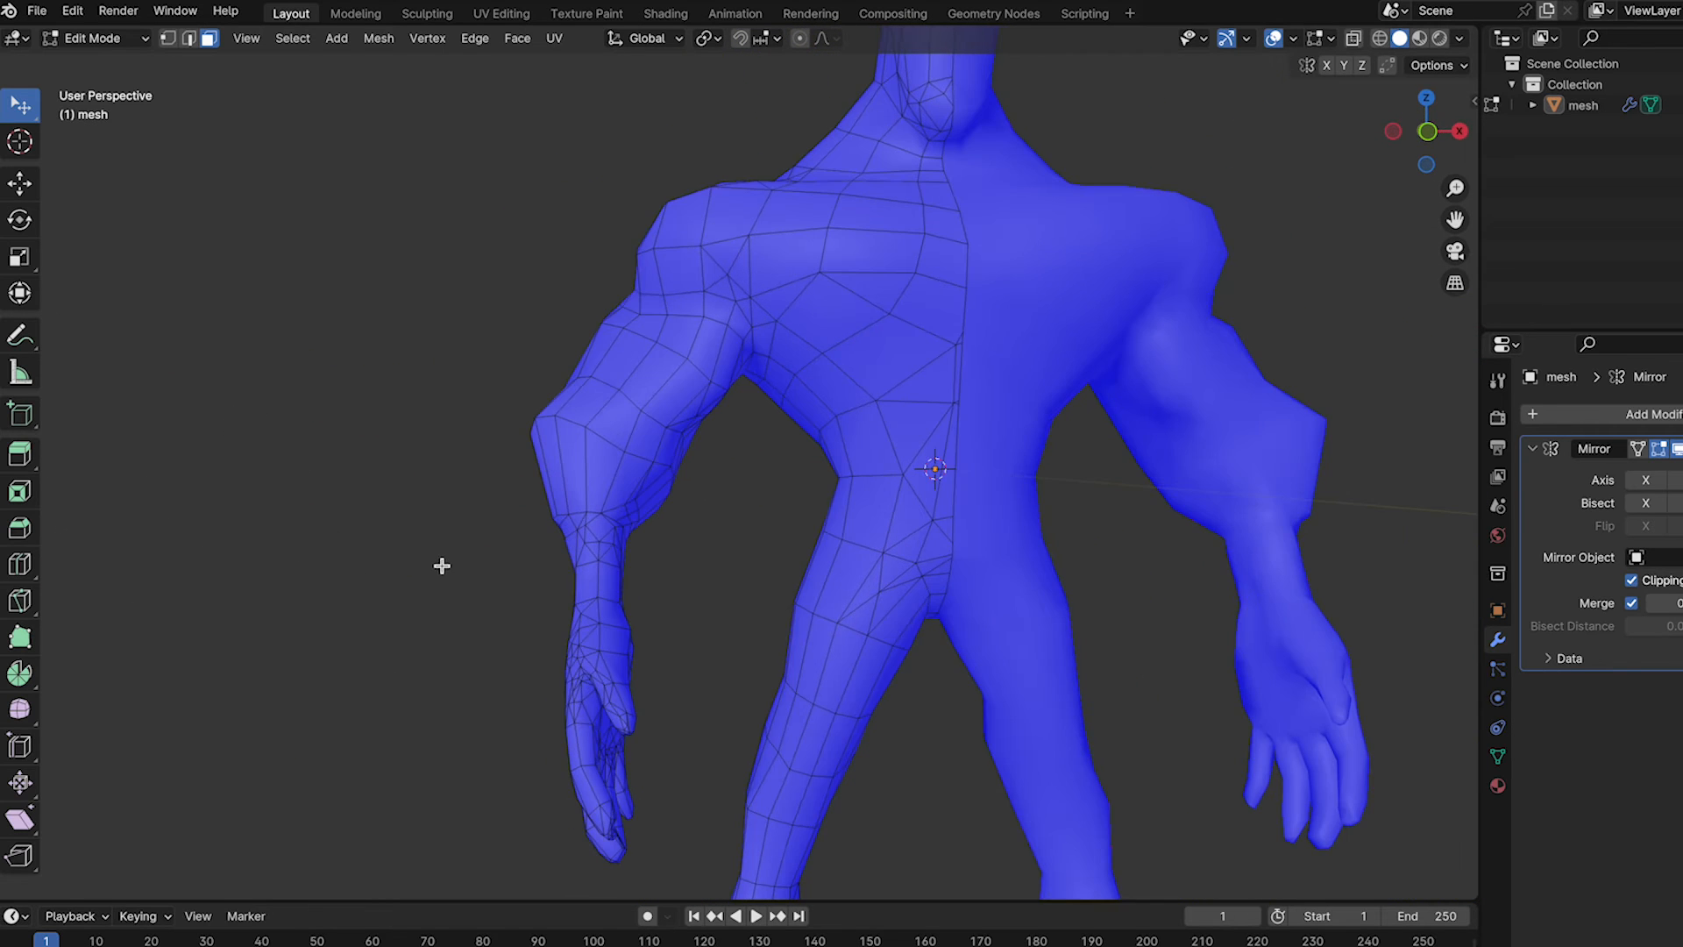
# - Return to Object Mode and view the whole character with the Face Orientation overlay off
pyautogui.scroll(5, 447, 558)
pyautogui.moveTo(438, 529); pyautogui.dragTo(814, 539, button='middle')
pyautogui.press('Tab')
pyautogui.scroll(-2, 814, 539)
pyautogui.moveTo(1043, 478); pyautogui.dragTo(939, 543, button='middle')
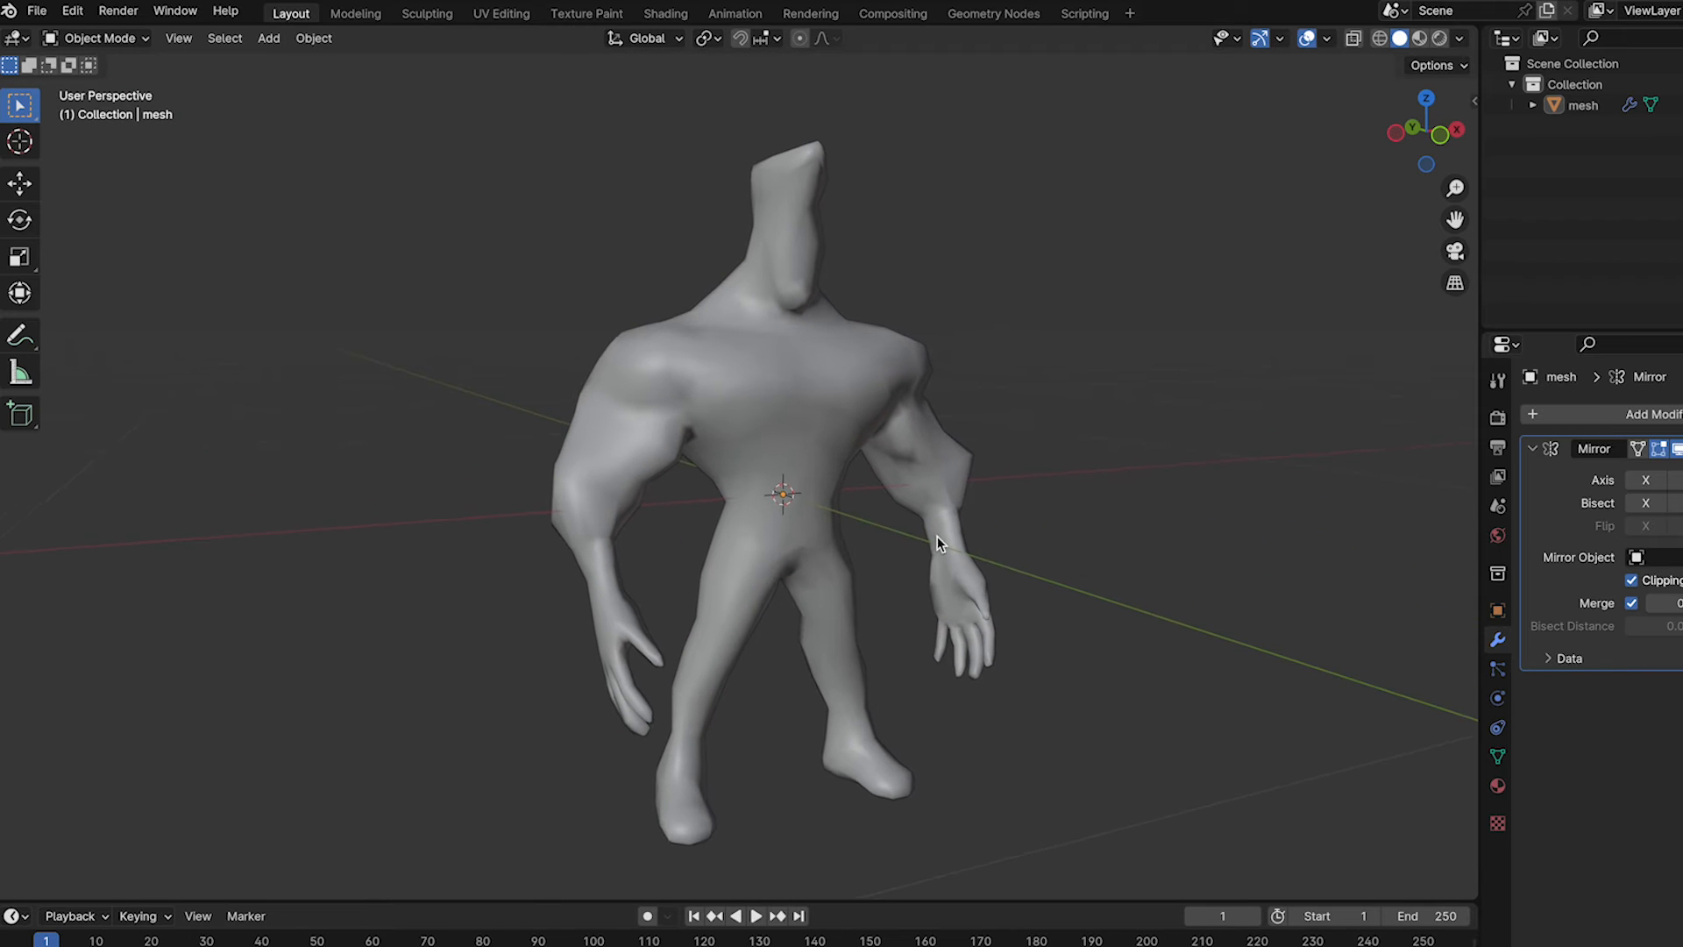
pyautogui.click(1419, 38)
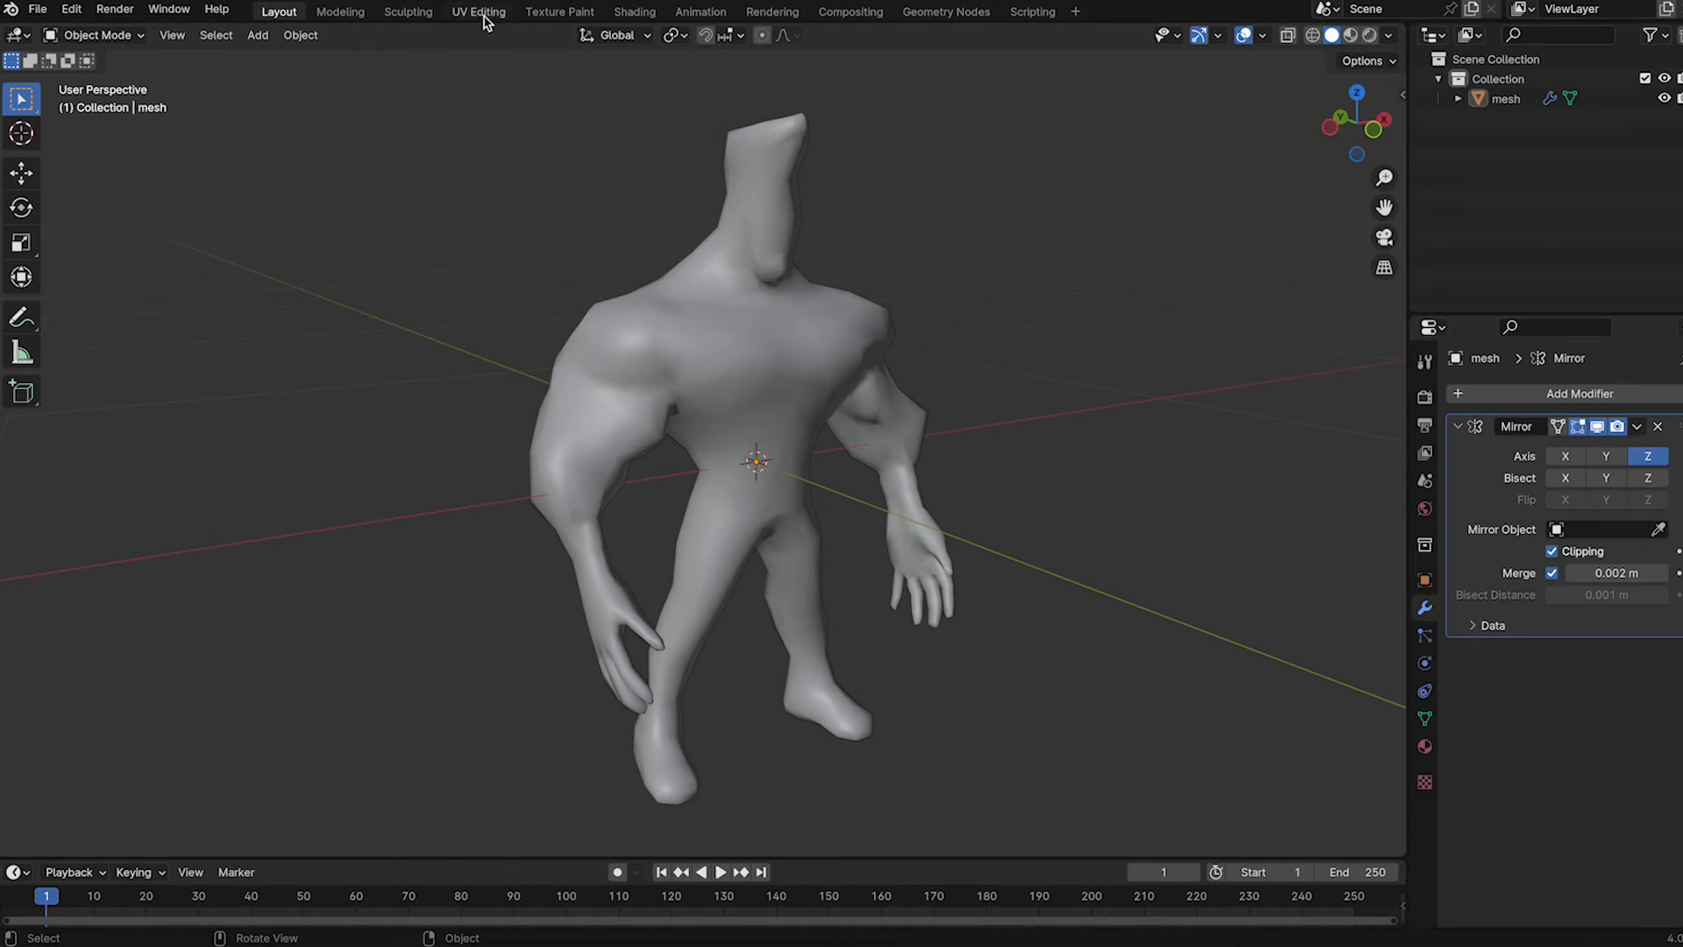
# - Switch to the UV Editing workspace, enlarge the 3D view, and mark the edges around the neck's base as a seam
pyautogui.click(481, 13)
pyautogui.moveTo(701, 298); pyautogui.dragTo(434, 299)
pyautogui.scroll(3, 877, 476)
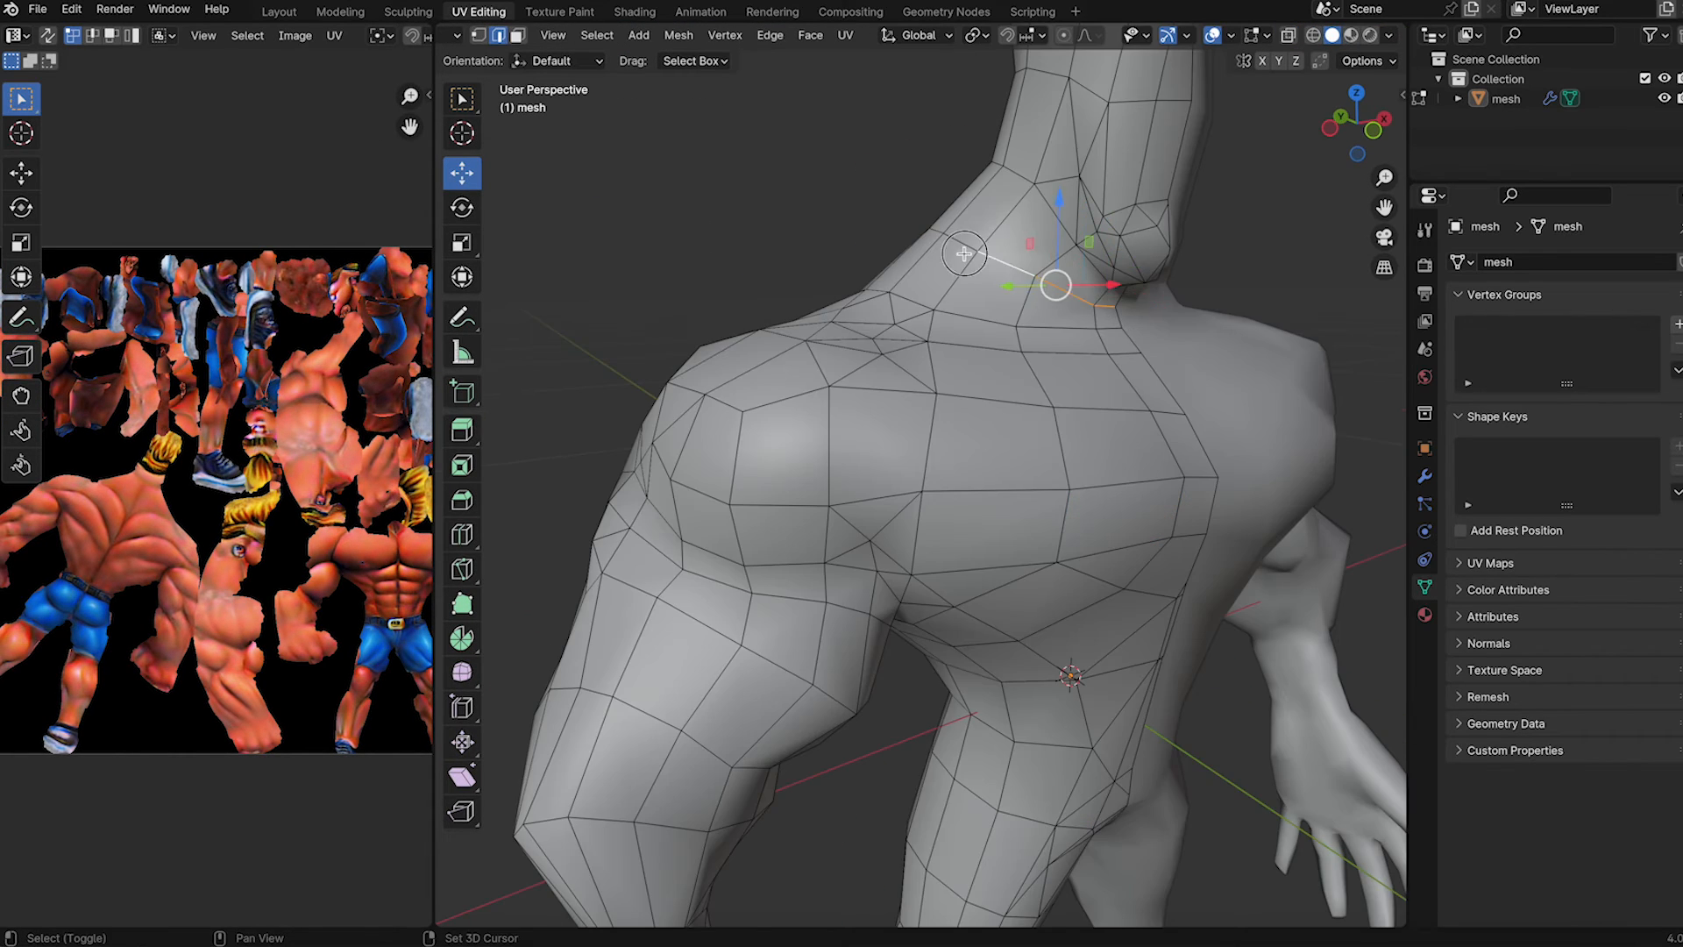
pyautogui.moveTo(965, 253); pyautogui.dragTo(1044, 326, button='middle')
pyautogui.hotkey('ctrl', 'e')
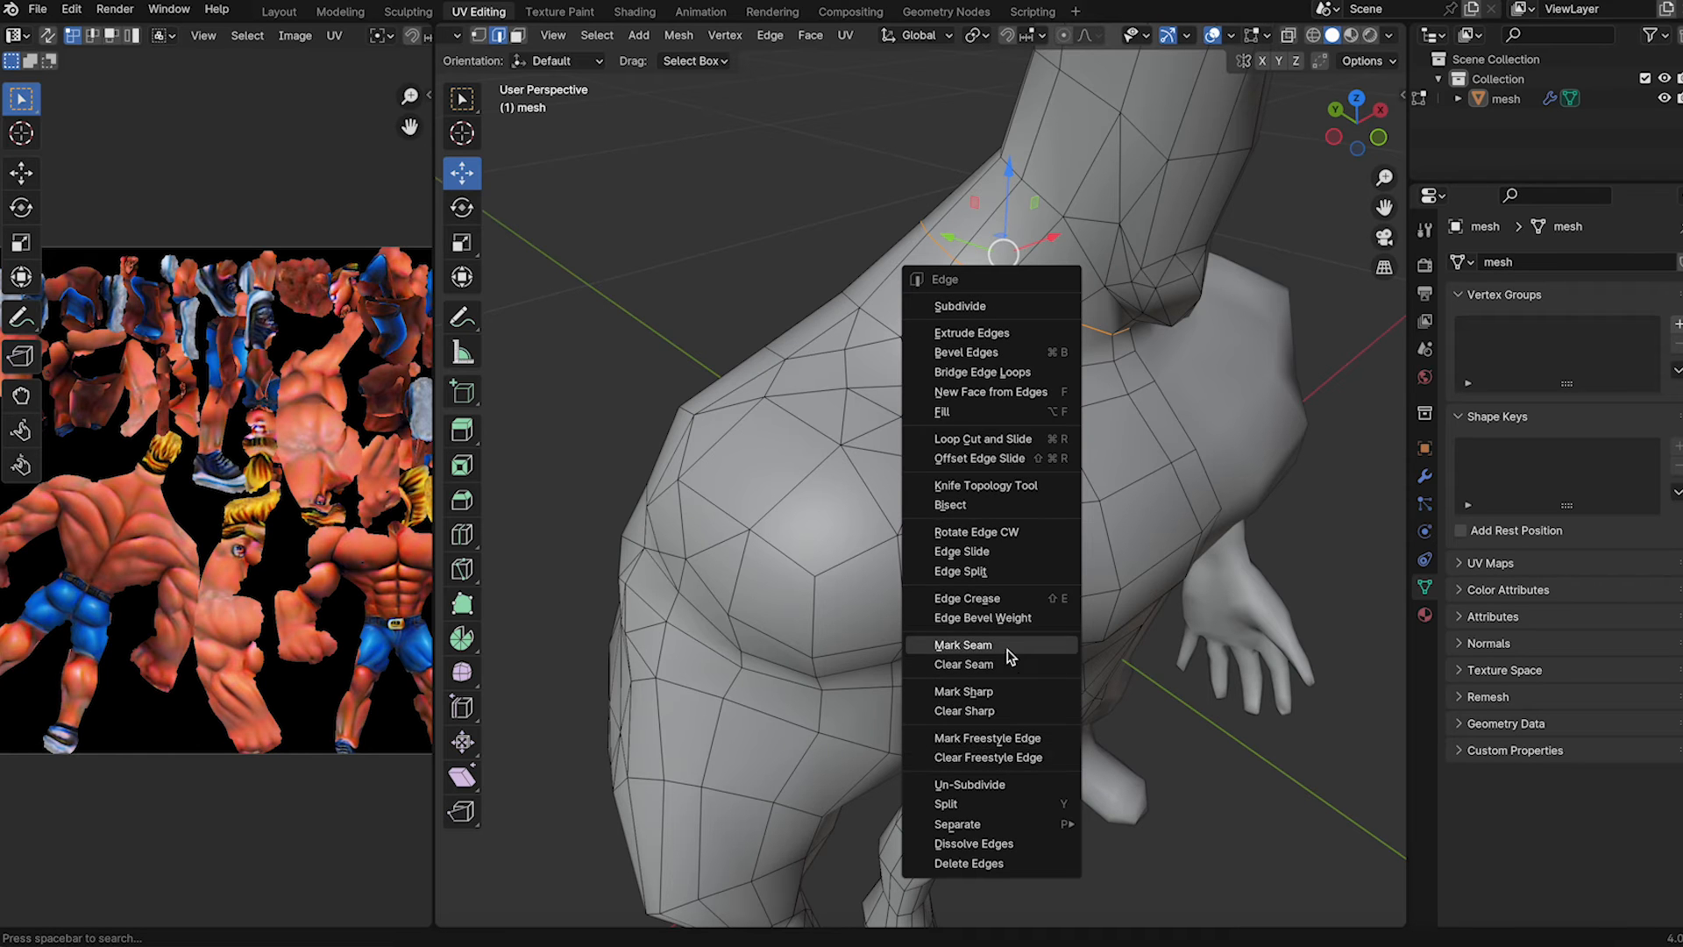
pyautogui.click(965, 645)
# - Select the centre-line edges up the back of the neck and mark them as a seam
pyautogui.moveTo(1185, 478); pyautogui.dragTo(1042, 416, button='middle')
pyautogui.click(852, 337)
pyautogui.moveTo(852, 336); pyautogui.dragTo(918, 280, button='middle')
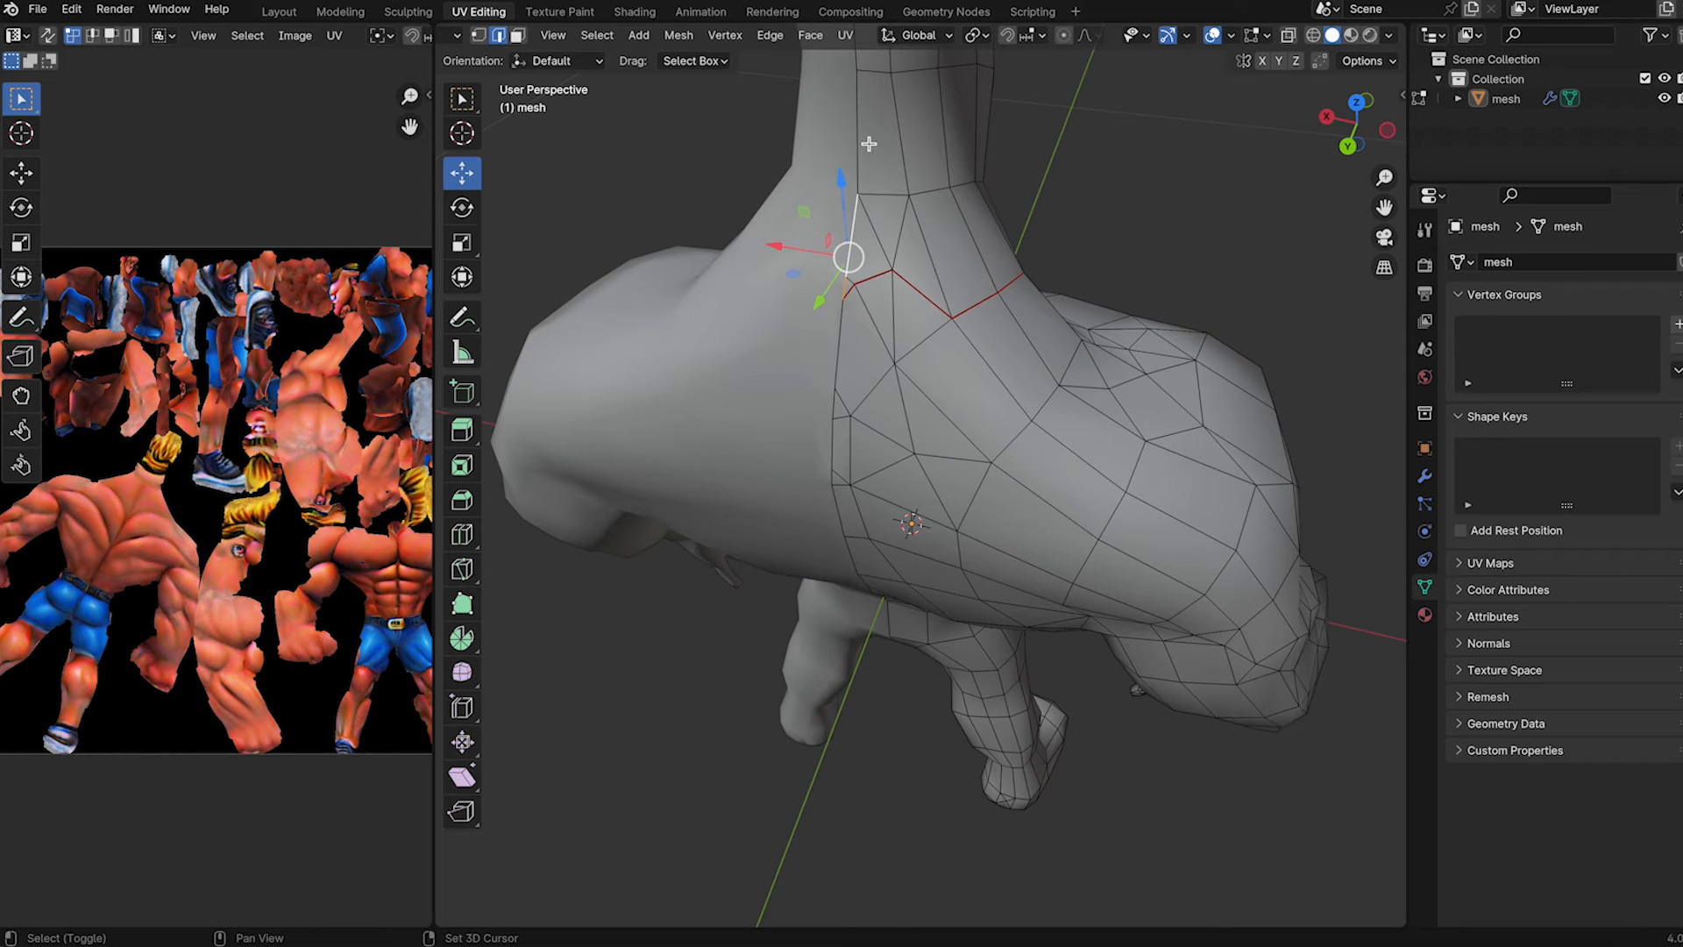
pyautogui.moveTo(1052, 251); pyautogui.dragTo(1070, 356, button='middle')
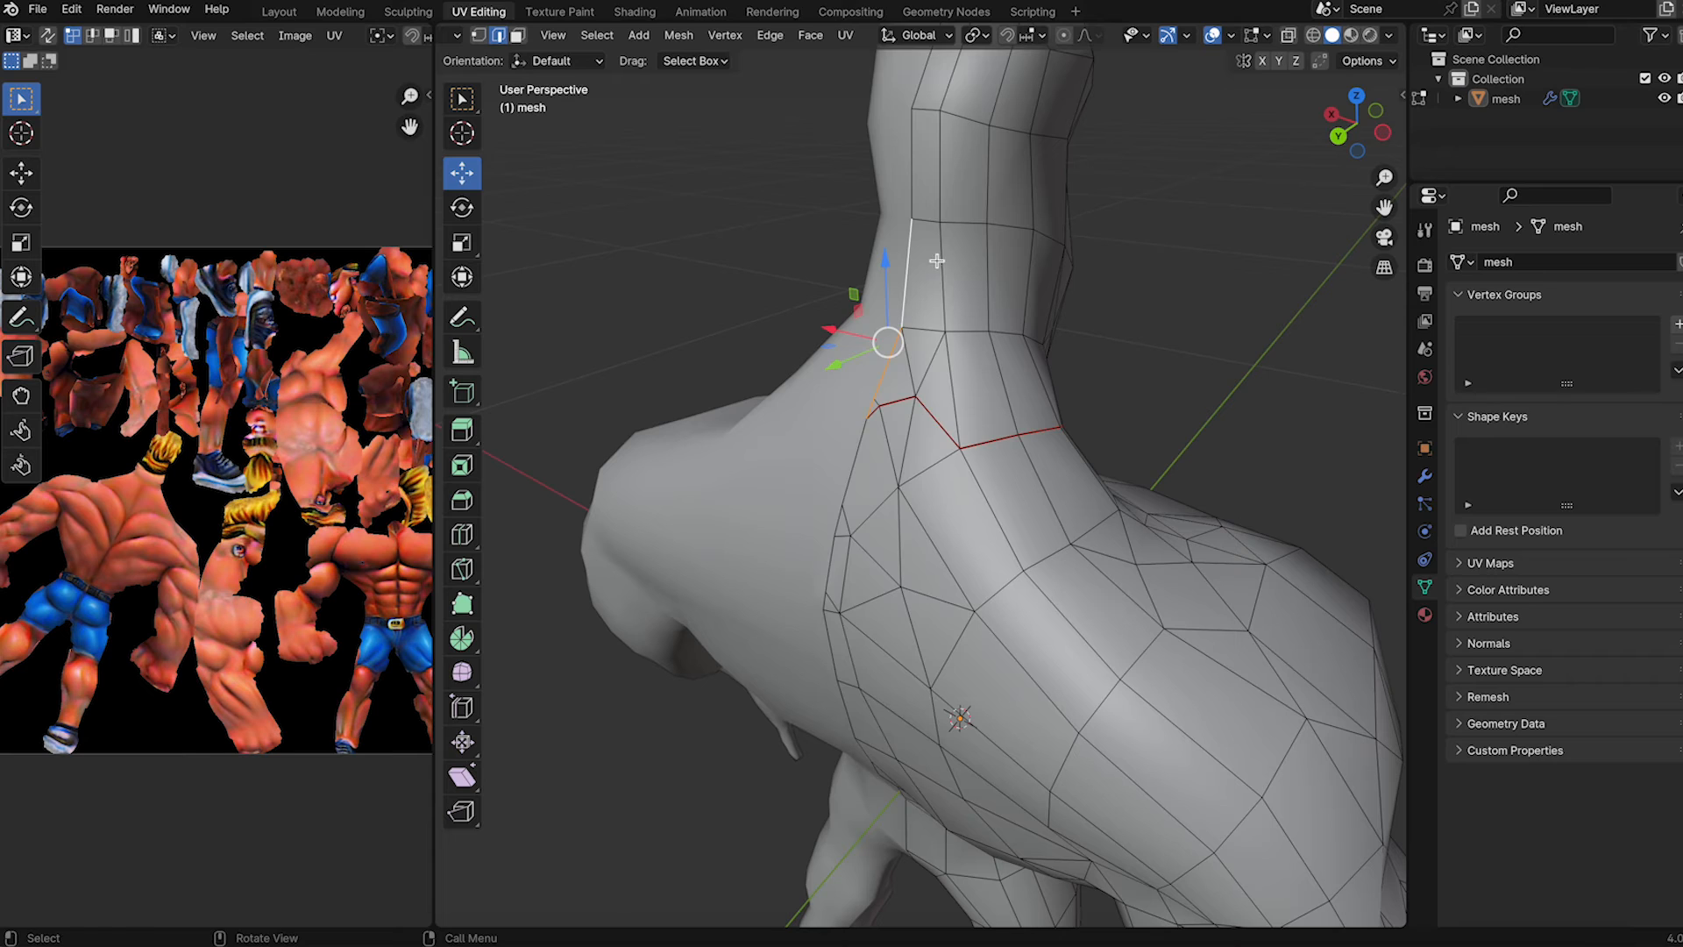
pyautogui.hotkey('ctrl', 'e')
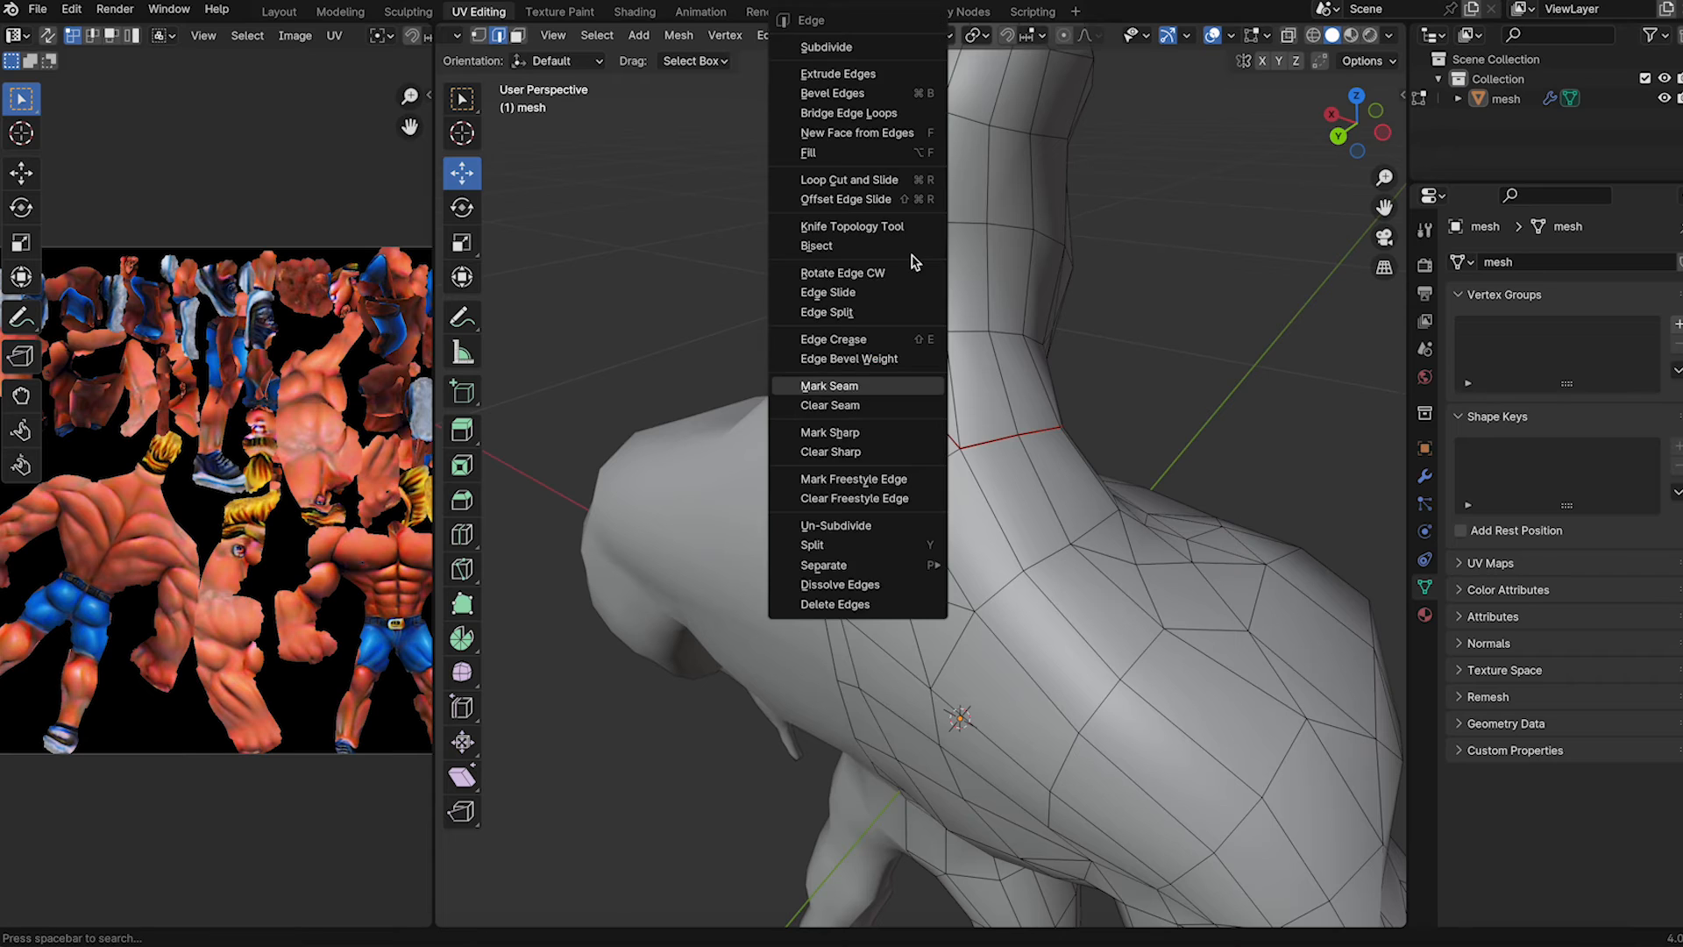
pyautogui.click(889, 390)
# - Select the edge loops around the upper arm, wrist and hips and mark them as seams
pyautogui.moveTo(888, 390); pyautogui.dragTo(1114, 649, button='middle')
pyautogui.keyDown('alt'); pyautogui.click(996, 503); pyautogui.keyUp('alt')
pyautogui.keyDown('alt'); pyautogui.keyDown('shift'); pyautogui.click(1049, 485); pyautogui.keyUp('shift'); pyautogui.keyUp('alt')
pyautogui.keyDown('shift'); pyautogui.moveTo(1052, 789); pyautogui.dragTo(702, 574, button='middle'); pyautogui.keyUp('shift')
pyautogui.keyDown('alt'); pyautogui.click(966, 500); pyautogui.keyUp('alt')
pyautogui.keyDown('alt'); pyautogui.click(1090, 438); pyautogui.keyUp('alt')
pyautogui.moveTo(962, 571); pyautogui.dragTo(920, 575, button='middle')
pyautogui.keyDown('shift'); pyautogui.click(816, 451); pyautogui.keyUp('shift')
pyautogui.hotkey('ctrl', 'e')
pyautogui.keyDown('alt'); pyautogui.click(1074, 482); pyautogui.keyUp('alt')
pyautogui.scroll(-3, 1116, 426)
# - Select the edges along the torso's centre line, continuing up the back from the waist, and mark them as a seam
pyautogui.moveTo(1153, 412)
pyautogui.mouseDown(button='middle')
pyautogui.moveTo(1116, 426)
pyautogui.moveTo(1140, 421)
pyautogui.mouseUp(button='middle')
pyautogui.click(1008, 492)
pyautogui.keyDown('shift'); pyautogui.click(1014, 421); pyautogui.keyUp('shift')
pyautogui.moveTo(1022, 351); pyautogui.dragTo(978, 386, button='middle')
pyautogui.keyDown('shift'); pyautogui.click(967, 296); pyautogui.keyUp('shift')
pyautogui.keyDown('shift'); pyautogui.click(976, 214); pyautogui.keyUp('shift')
pyautogui.keyDown('shift'); pyautogui.moveTo(977, 214); pyautogui.dragTo(1303, 449, button='middle'); pyautogui.keyUp('shift')
pyautogui.keyDown('shift'); pyautogui.click(1012, 422); pyautogui.keyUp('shift')
pyautogui.keyDown('shift'); pyautogui.click(999, 290); pyautogui.keyUp('shift')
pyautogui.keyDown('shift'); pyautogui.click(988, 209); pyautogui.keyUp('shift')
pyautogui.keyDown('shift'); pyautogui.click(984, 168); pyautogui.keyUp('shift')
pyautogui.scroll(-3, 1097, 399)
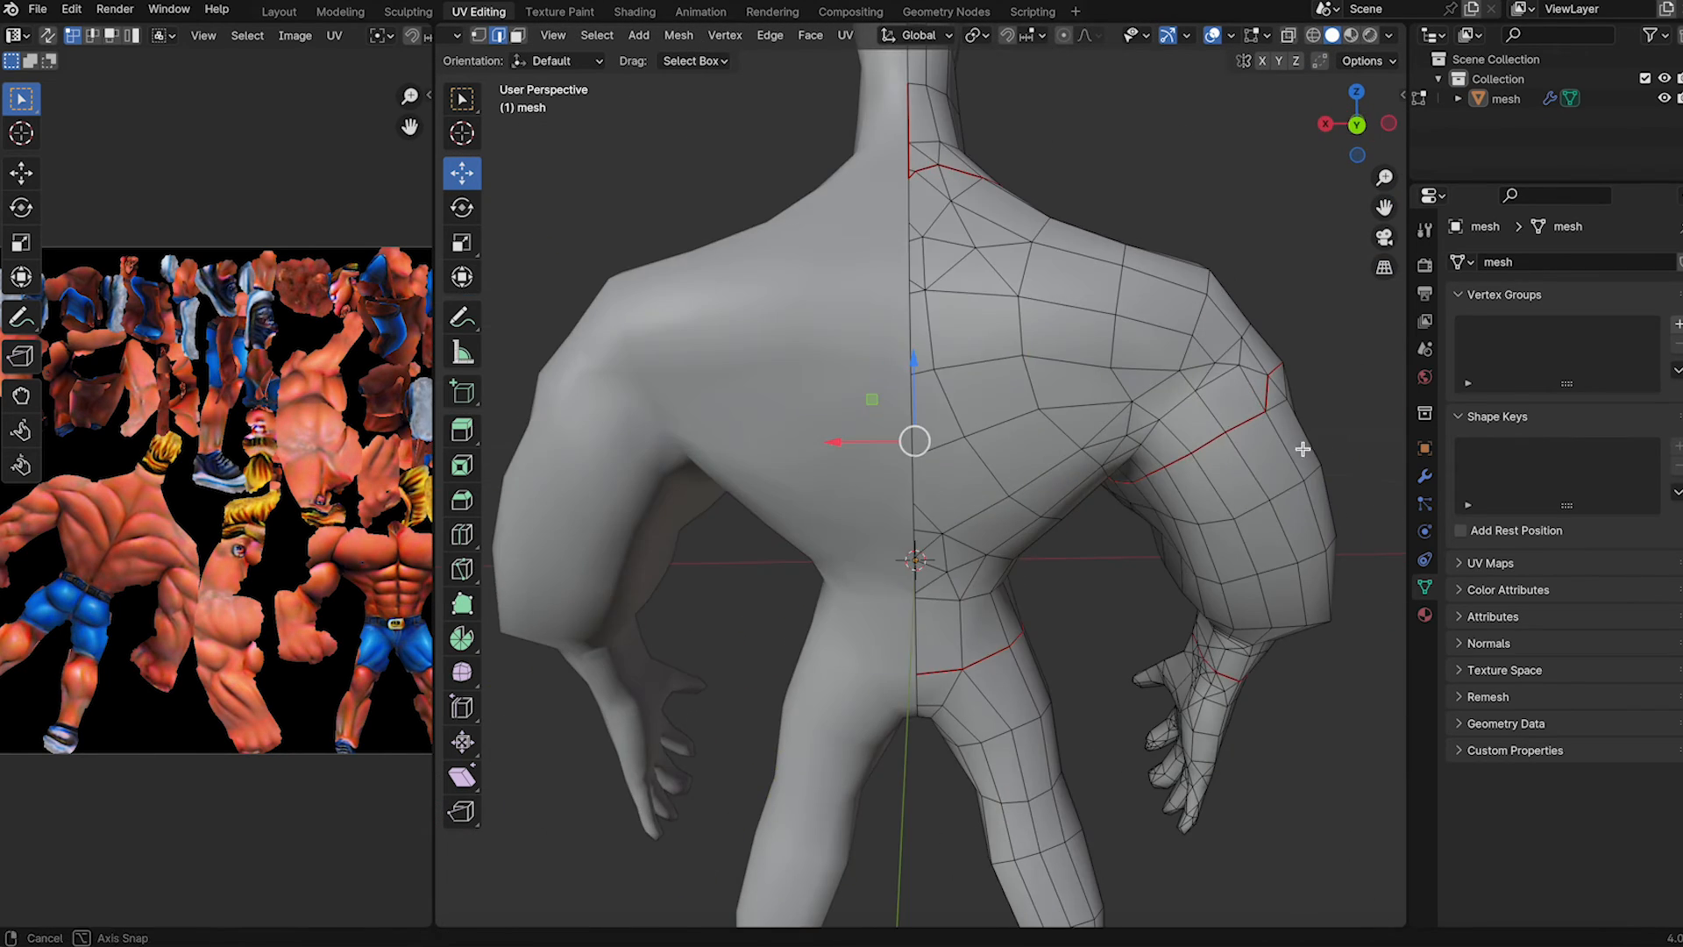
pyautogui.scroll(4, 1140, 561)
pyautogui.click(917, 773)
pyautogui.keyDown('shift'); pyautogui.click(906, 735); pyautogui.keyUp('shift')
pyautogui.keyDown('shift'); pyautogui.click(912, 688); pyautogui.keyUp('shift')
pyautogui.moveTo(955, 718); pyautogui.dragTo(900, 644, button='middle')
pyautogui.keyDown('shift'); pyautogui.click(901, 637); pyautogui.keyUp('shift')
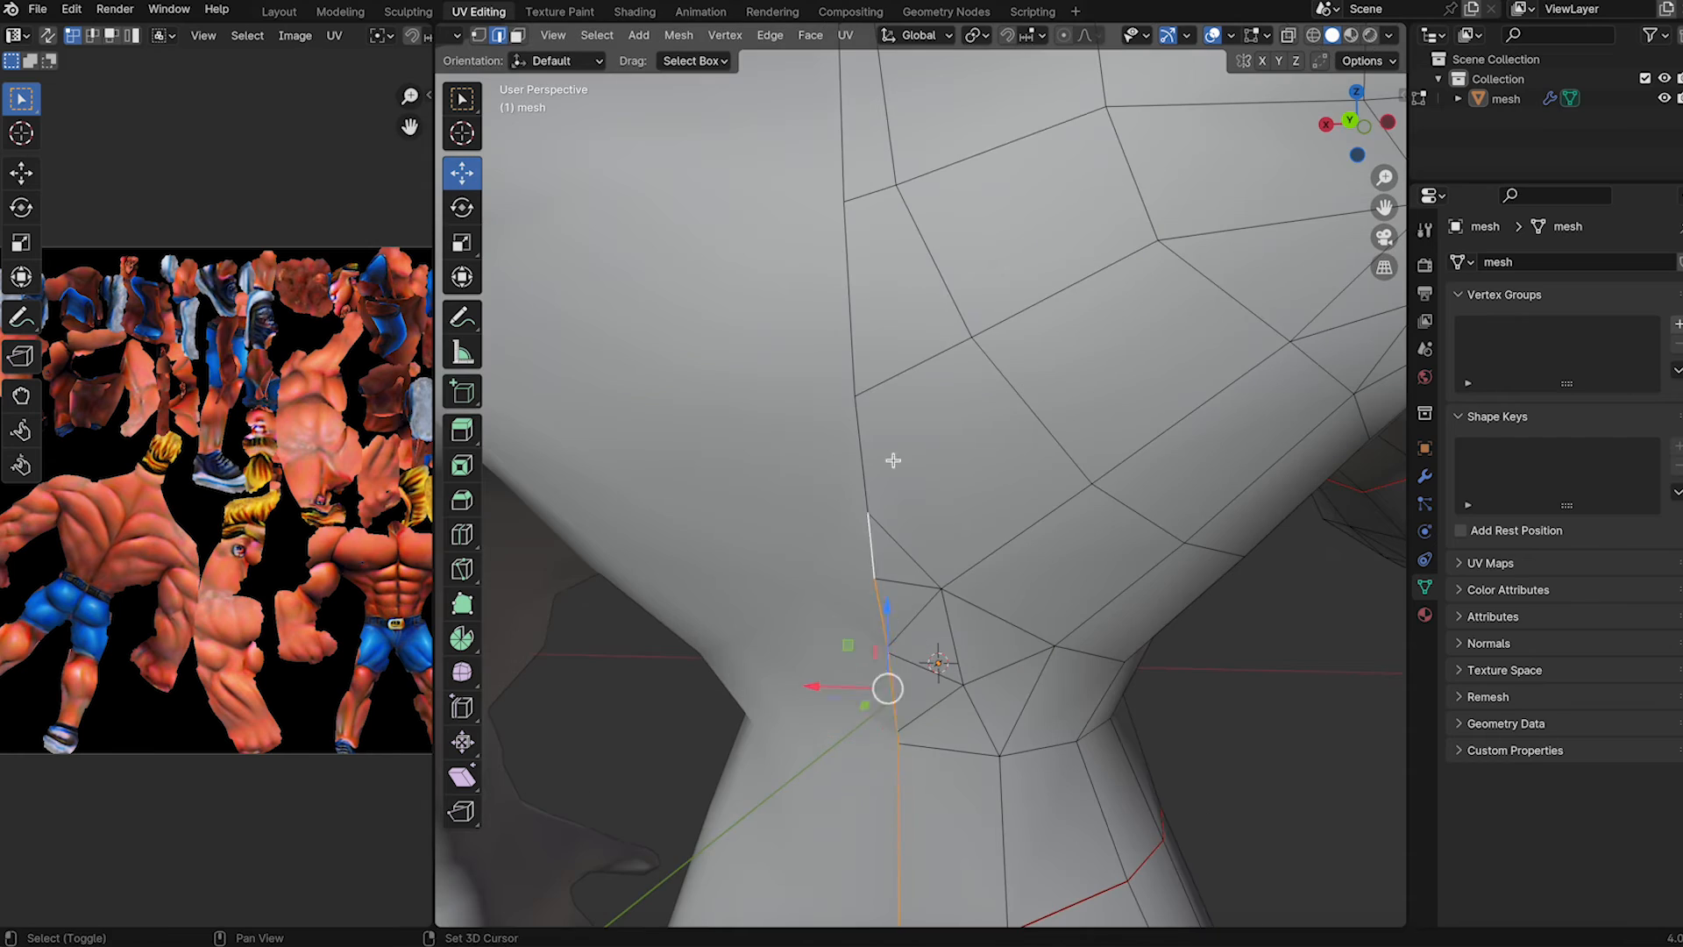
pyautogui.keyDown('shift'); pyautogui.click(863, 457); pyautogui.keyUp('shift')
pyautogui.scroll(-4, 988, 376)
pyautogui.keyDown('shift'); pyautogui.moveTo(988, 376); pyautogui.dragTo(982, 526, button='middle'); pyautogui.keyUp('shift')
pyautogui.keyDown('shift'); pyautogui.click(883, 255); pyautogui.keyUp('shift')
pyautogui.click(770, 35)
pyautogui.click(802, 369)
# - Select a chain of edges around the lower body and mark it as a seam
pyautogui.moveTo(815, 491); pyautogui.dragTo(1047, 509, button='middle')
pyautogui.keyDown('shift'); pyautogui.moveTo(1047, 508); pyautogui.dragTo(1109, 228, button='middle'); pyautogui.keyUp('shift')
pyautogui.click(792, 537)
pyautogui.moveTo(849, 557); pyautogui.dragTo(781, 574, button='middle')
pyautogui.keyDown('shift'); pyautogui.click(974, 592); pyautogui.keyUp('shift')
pyautogui.moveTo(973, 593); pyautogui.dragTo(754, 585, button='middle')
pyautogui.keyDown('shift'); pyautogui.click(1029, 582); pyautogui.keyUp('shift')
pyautogui.rightClick(1029, 582)
pyautogui.click(1201, 624)
pyautogui.moveTo(1201, 624); pyautogui.dragTo(877, 579, button='middle')
# - Select the edges running from the crotch down the inner leg for the leg seam
pyautogui.keyDown('alt'); pyautogui.click(702, 744); pyautogui.keyUp('alt')
pyautogui.moveTo(702, 744); pyautogui.dragTo(1021, 614, button='middle')
pyautogui.keyDown('shift'); pyautogui.click(1000, 740); pyautogui.keyUp('shift')
pyautogui.keyDown('shift'); pyautogui.click(1041, 747); pyautogui.keyUp('shift')
pyautogui.scroll(-6, 974, 631)
pyautogui.scroll(6, 1075, 676)
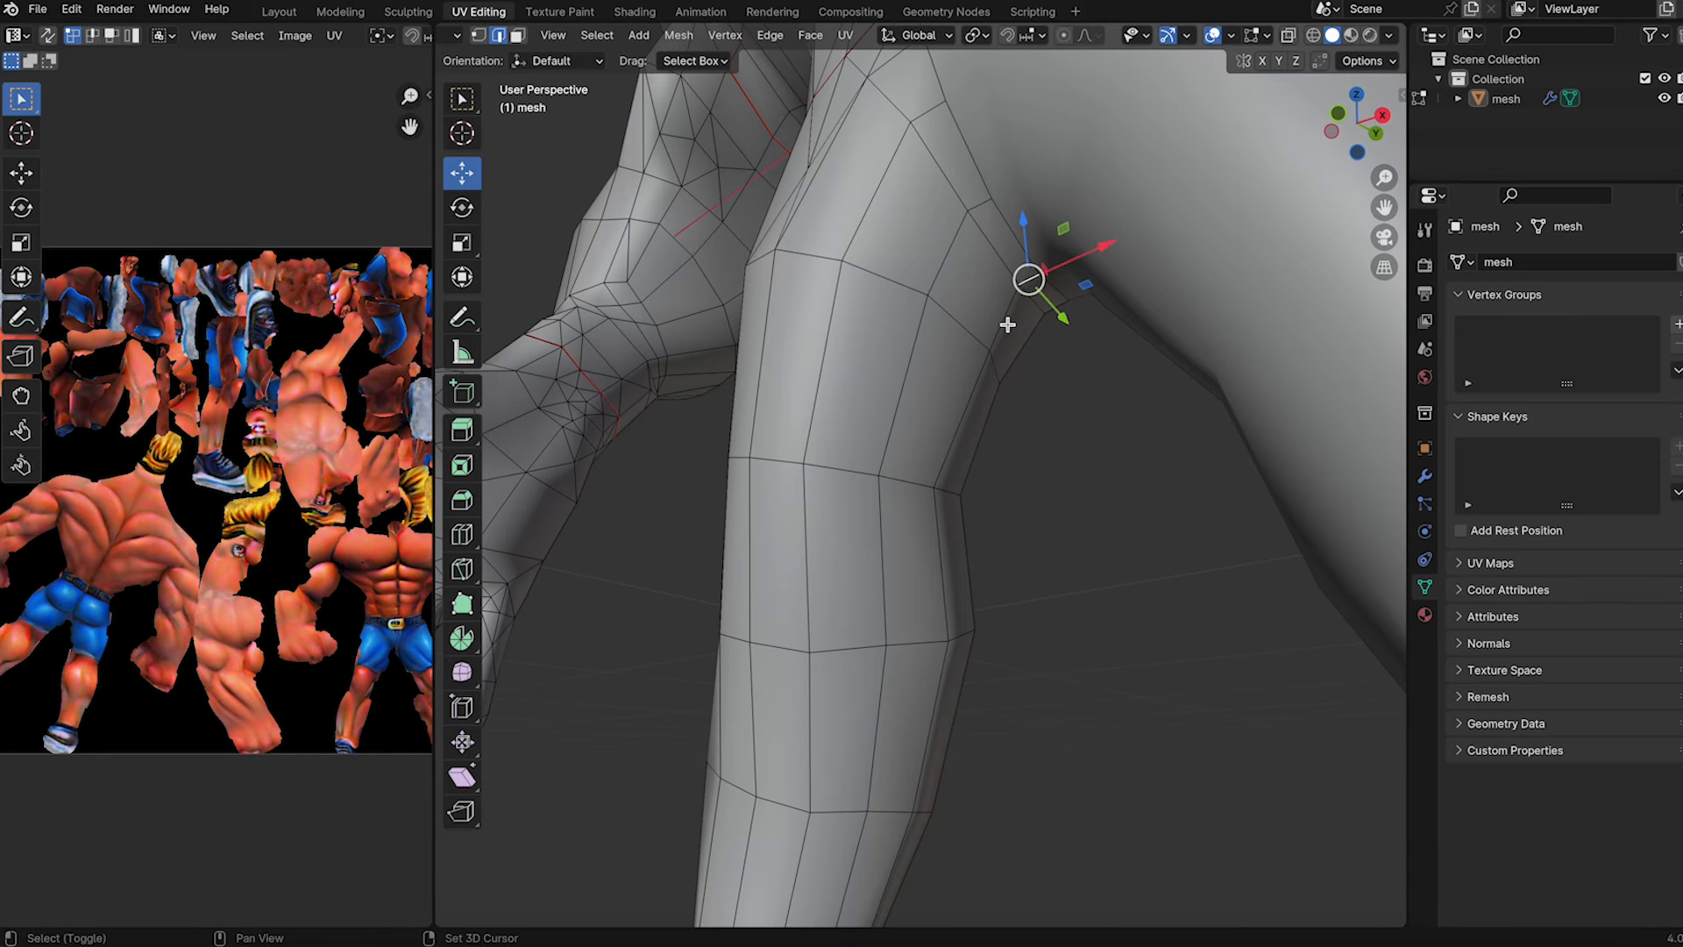
pyautogui.keyDown('shift'); pyautogui.click(944, 693); pyautogui.keyUp('shift')
pyautogui.moveTo(1072, 660); pyautogui.dragTo(1001, 916, button='middle')
pyautogui.click(824, 482)
pyautogui.moveTo(1003, 754); pyautogui.dragTo(955, 684, button='middle')
# - Select the edges from the wrist seam along the thumb and back to its base for the hand seam
pyautogui.keyDown('shift'); pyautogui.moveTo(719, 745); pyautogui.dragTo(965, 693, button='middle'); pyautogui.keyUp('shift')
pyautogui.click(823, 704)
pyautogui.moveTo(935, 771); pyautogui.dragTo(929, 684, button='middle')
pyautogui.scroll(4, 833, 526)
pyautogui.click(796, 386)
pyautogui.keyDown('shift'); pyautogui.click(793, 441); pyautogui.keyUp('shift')
pyautogui.moveTo(793, 441); pyautogui.dragTo(996, 275, button='middle')
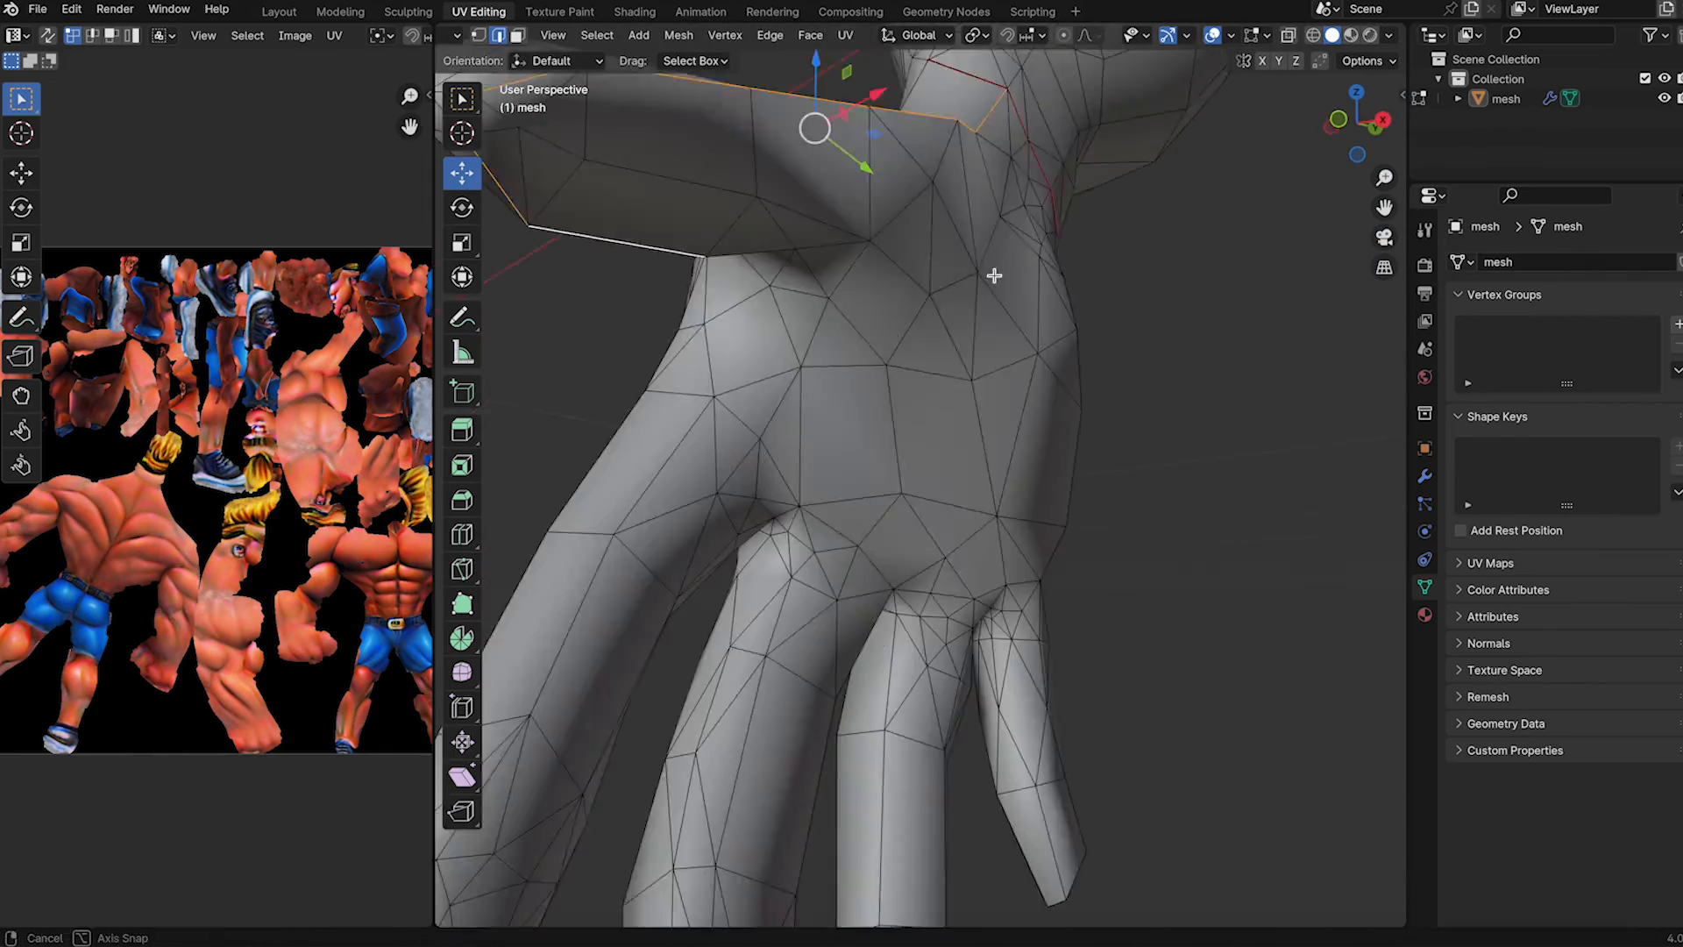
# - Extend the hand seam selection edge by edge from the thumb's base along the hand and fingers
pyautogui.keyDown('shift'); pyautogui.click(912, 326); pyautogui.keyUp('shift')
pyautogui.moveTo(912, 326); pyautogui.dragTo(1149, 338, button='middle')
pyautogui.keyDown('shift'); pyautogui.click(895, 257); pyautogui.keyUp('shift')
pyautogui.keyDown('shift'); pyautogui.click(833, 302); pyautogui.keyUp('shift')
pyautogui.keyDown('shift'); pyautogui.click(805, 394); pyautogui.keyUp('shift')
pyautogui.moveTo(794, 474); pyautogui.dragTo(1285, 403, button='middle')
pyautogui.keyDown('shift'); pyautogui.click(997, 432); pyautogui.keyUp('shift')
pyautogui.keyDown('shift'); pyautogui.click(815, 517); pyautogui.keyUp('shift')
pyautogui.keyDown('shift'); pyautogui.click(1093, 526); pyautogui.keyUp('shift')
pyautogui.scroll(-4, 1011, 620)
pyautogui.scroll(-3, 1108, 485)
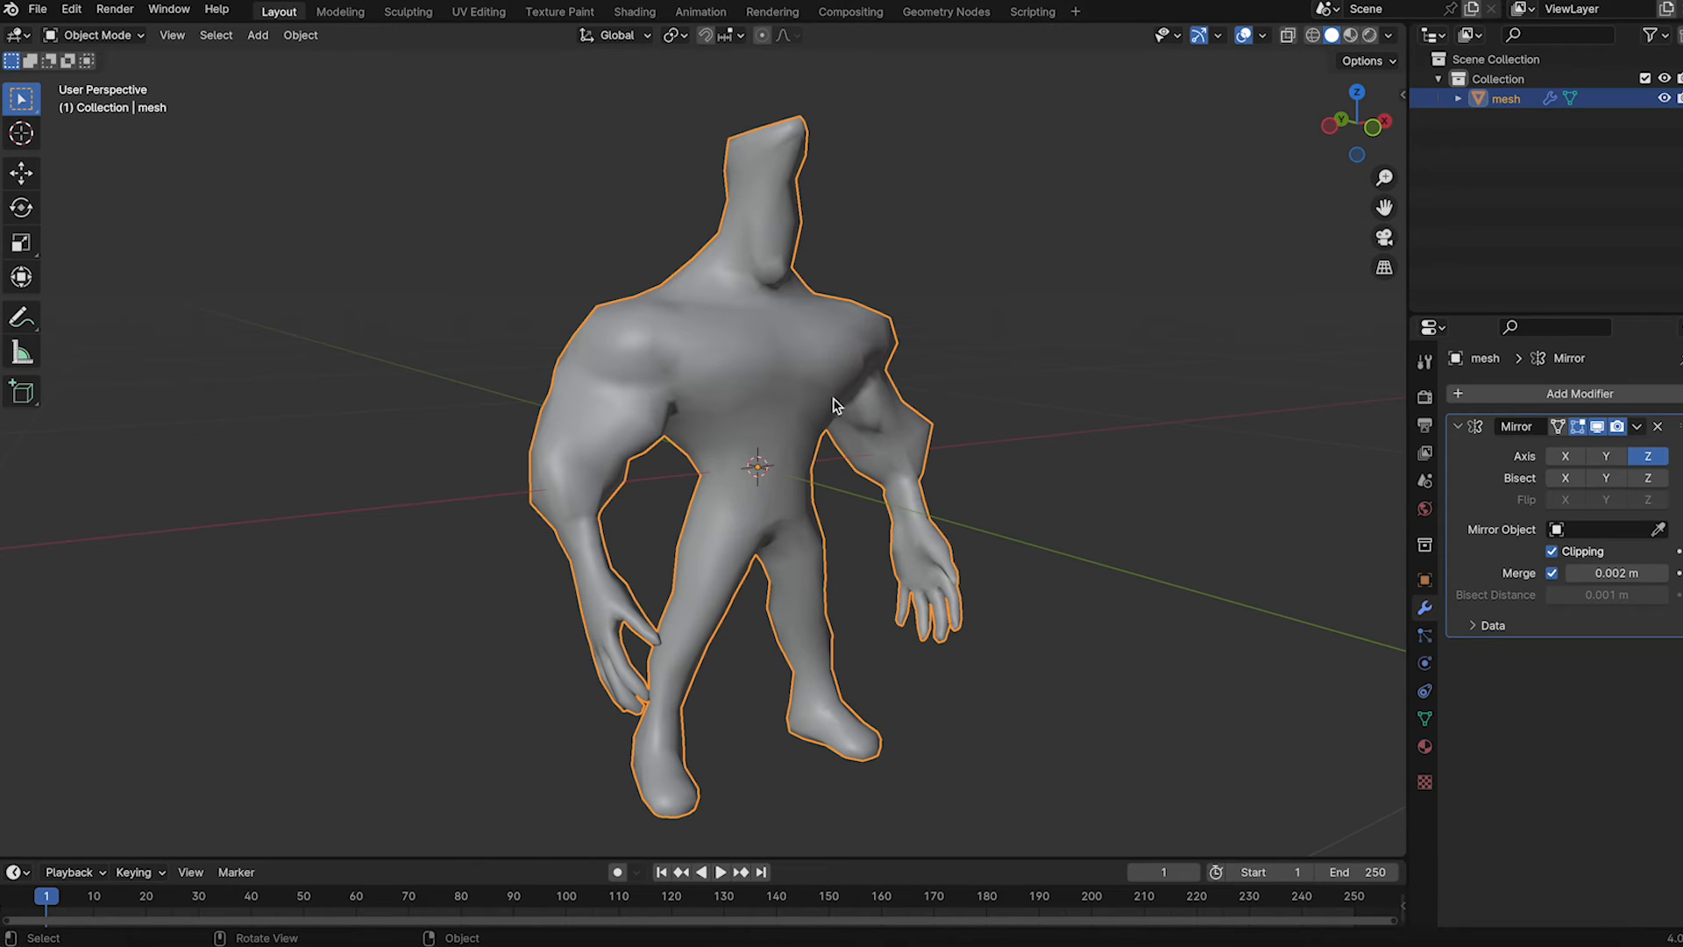
# - Remove both existing materials from the mesh and create a new material named Bodybuilder_Tex
pyautogui.click(1424, 748)
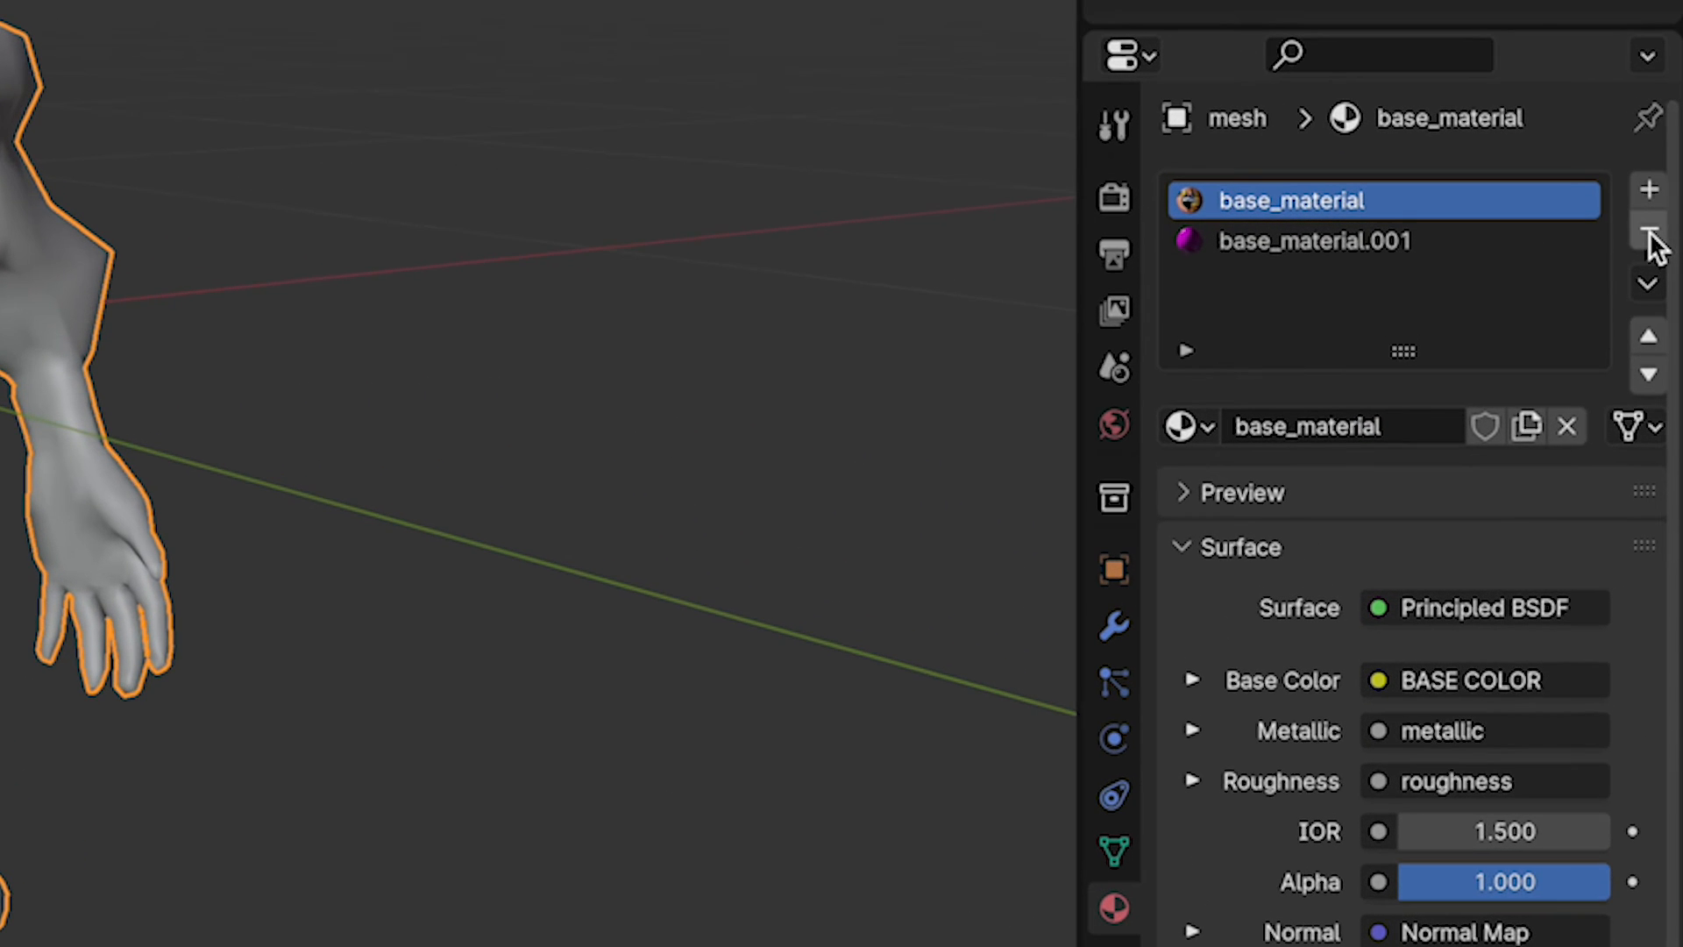
pyautogui.click(1650, 233)
pyautogui.click(1650, 233)
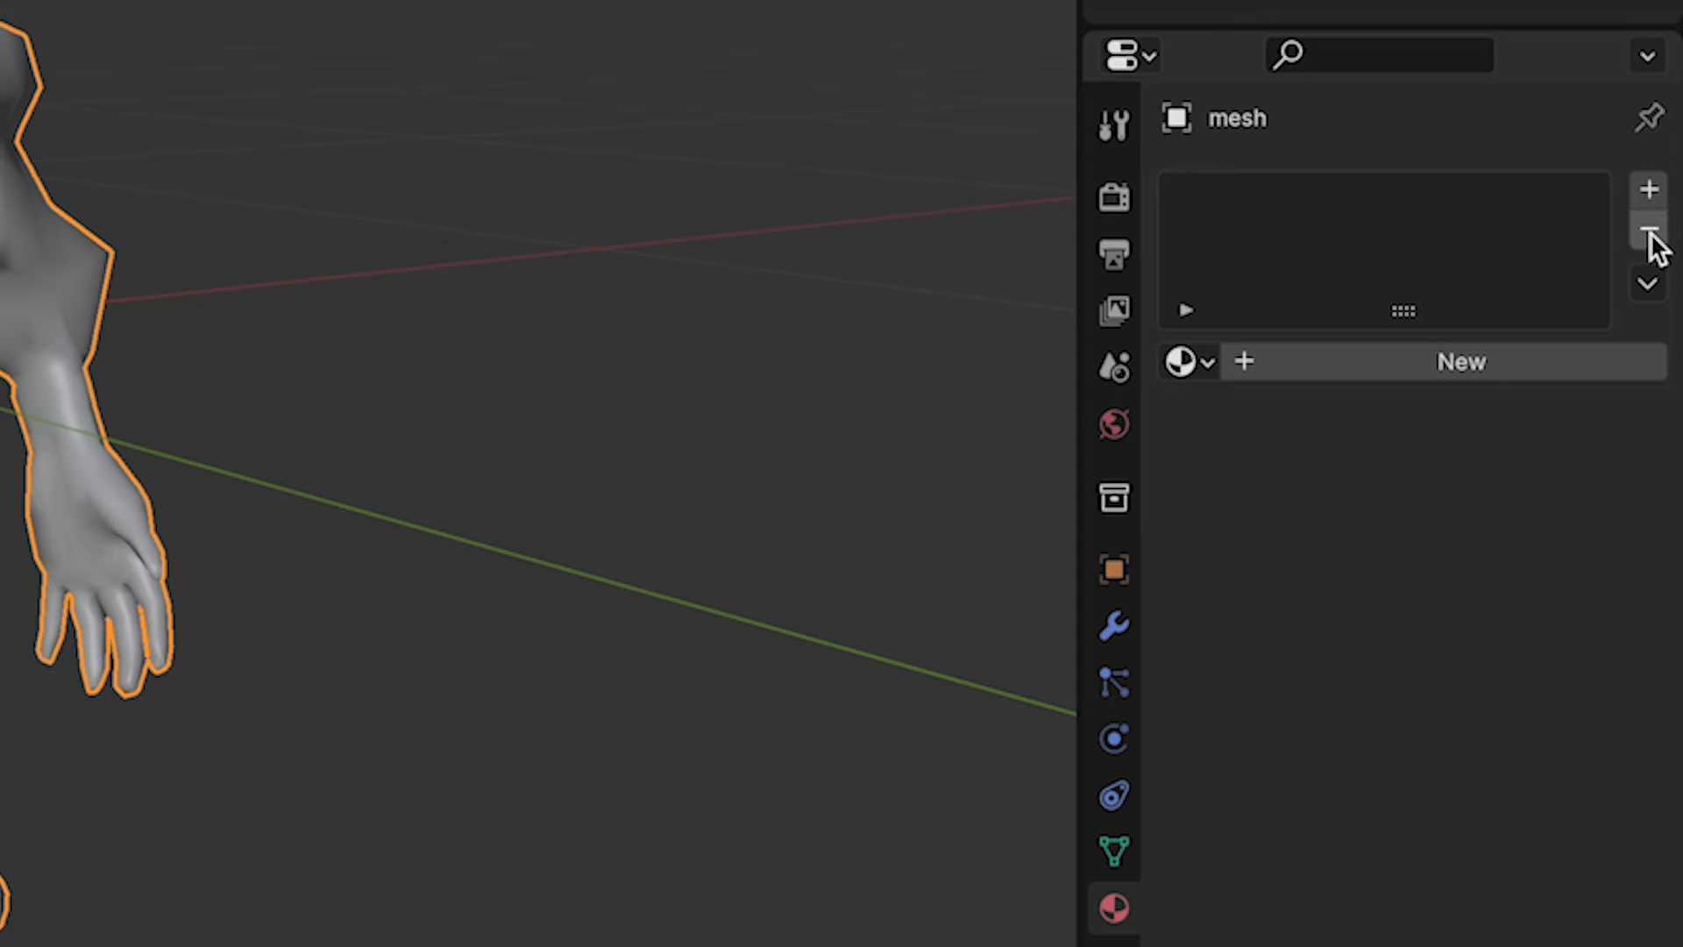
pyautogui.click(1376, 350)
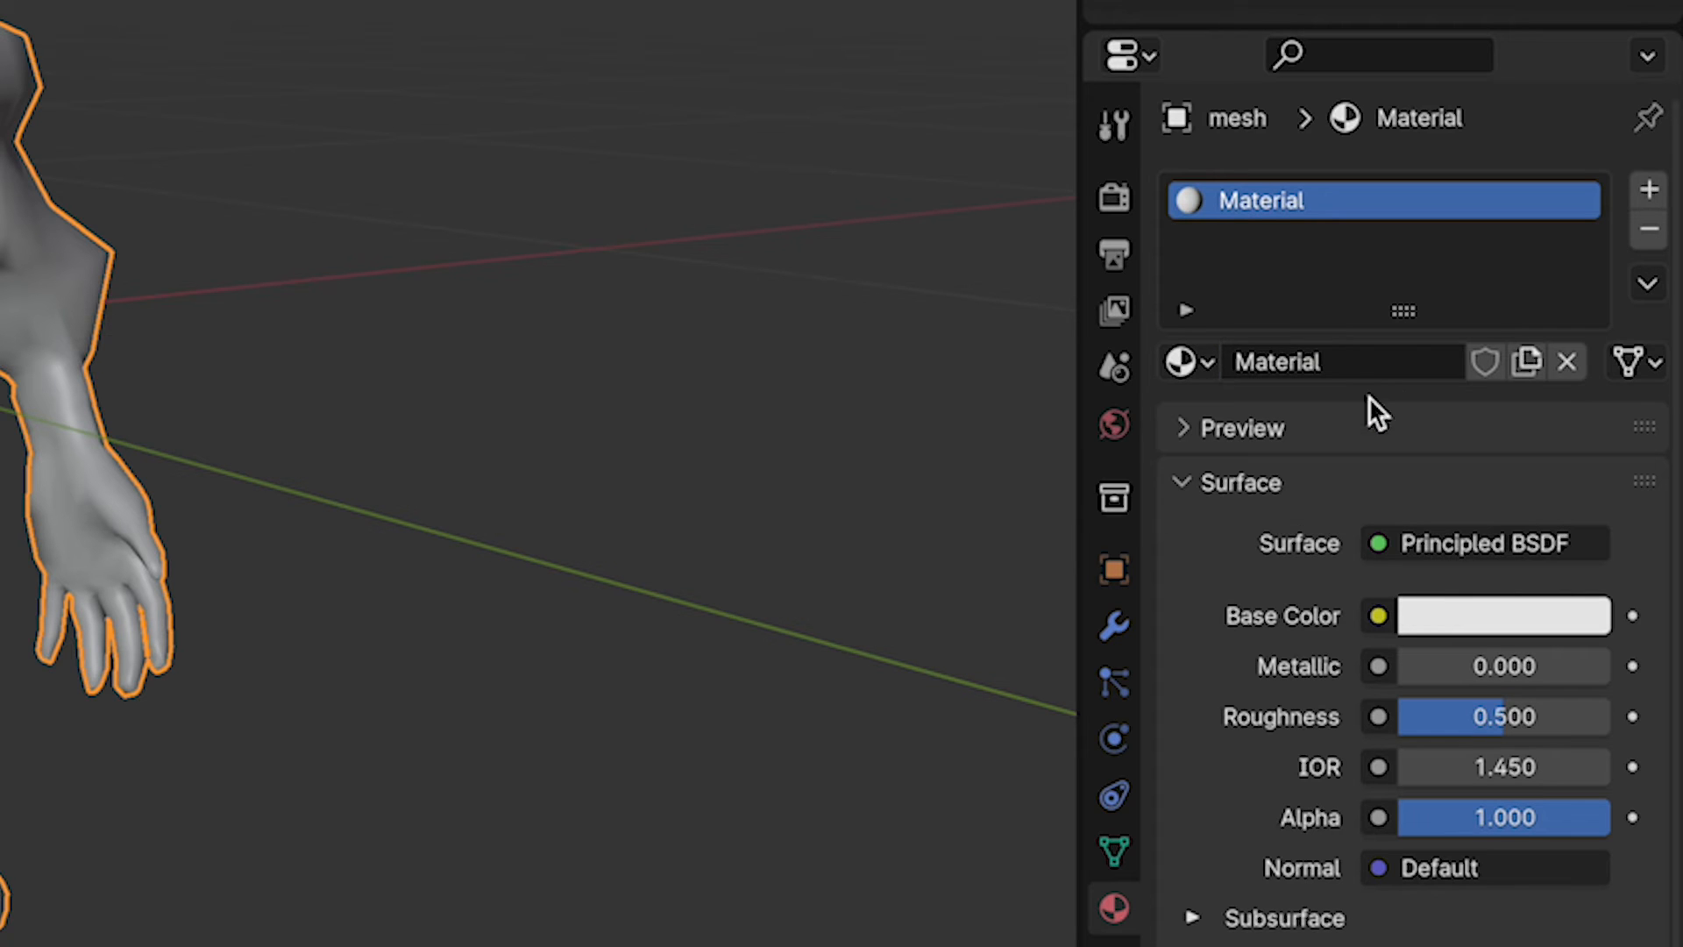
pyautogui.click(1299, 360)
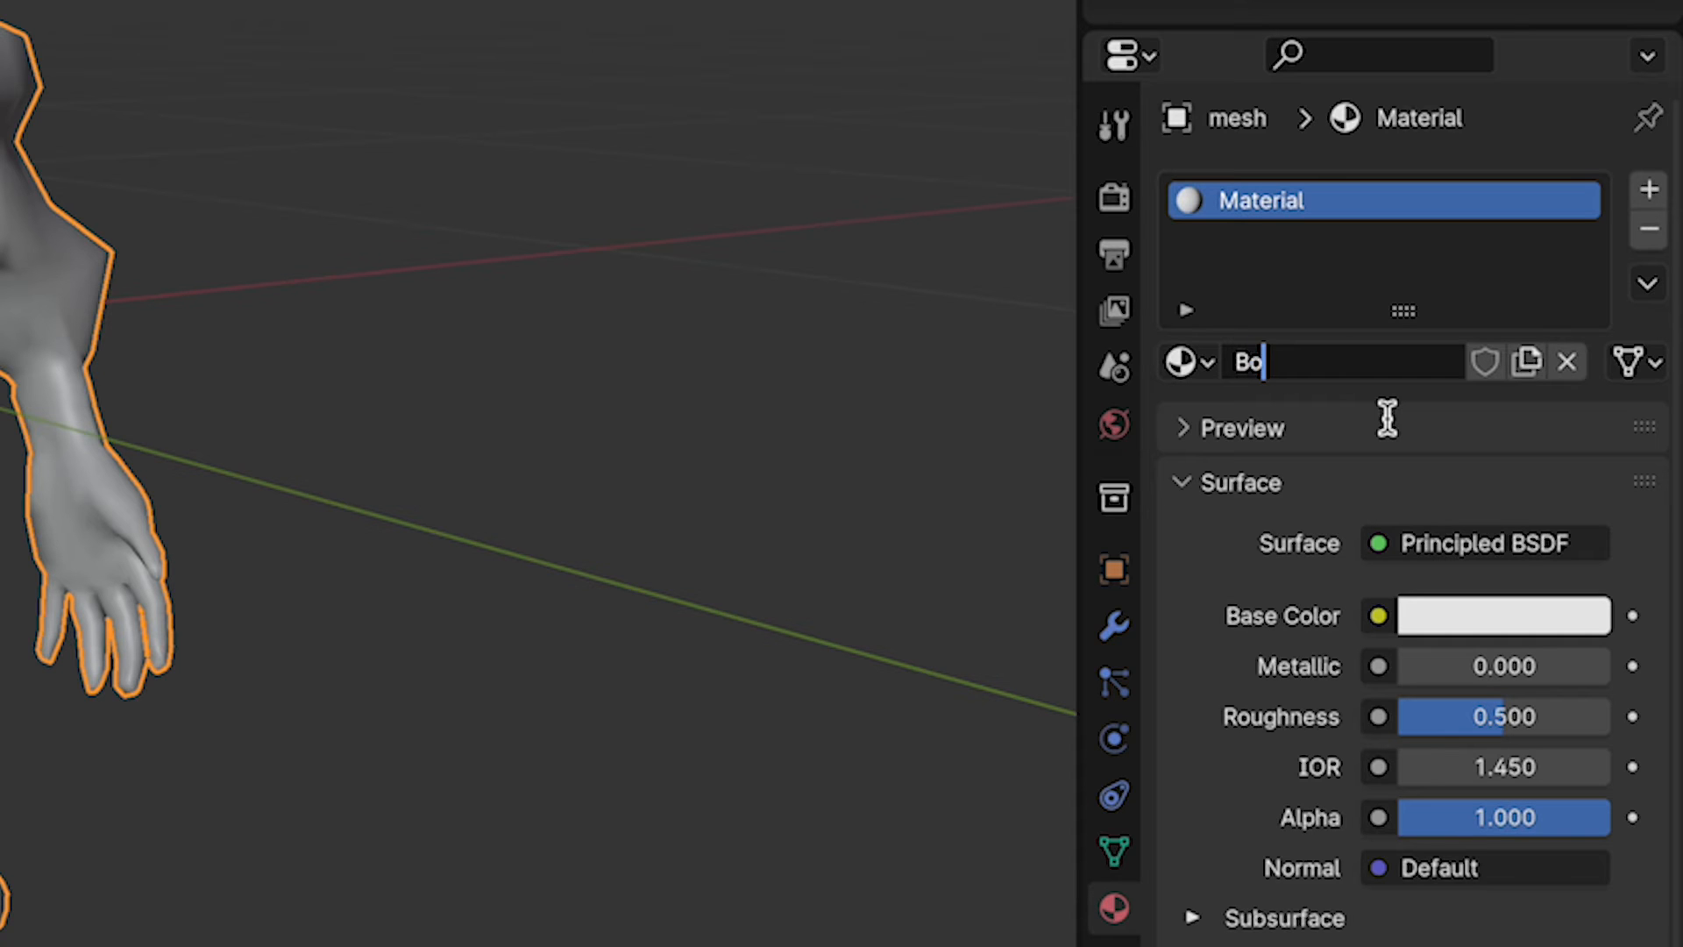
pyautogui.write('Bodybuilder_')
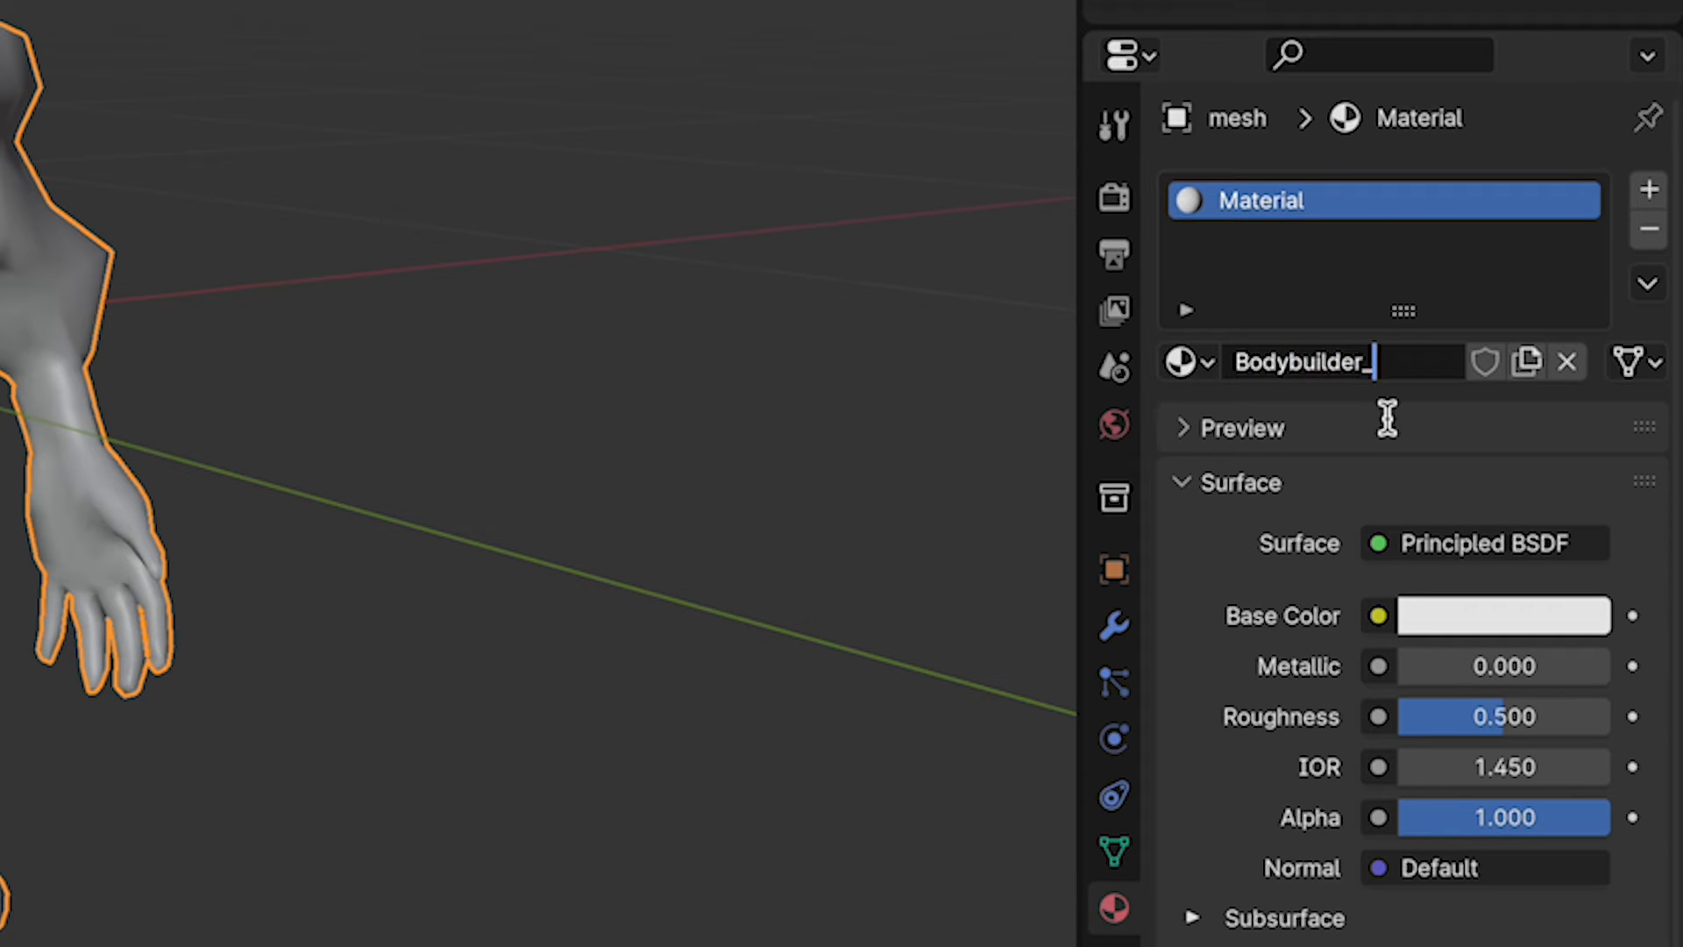
pyautogui.write('Tex')
pyautogui.press('Return')
# - Link the material's Base Color to an Image Texture with a new blank 1024 x 1024 px black image
pyautogui.click(1379, 617)
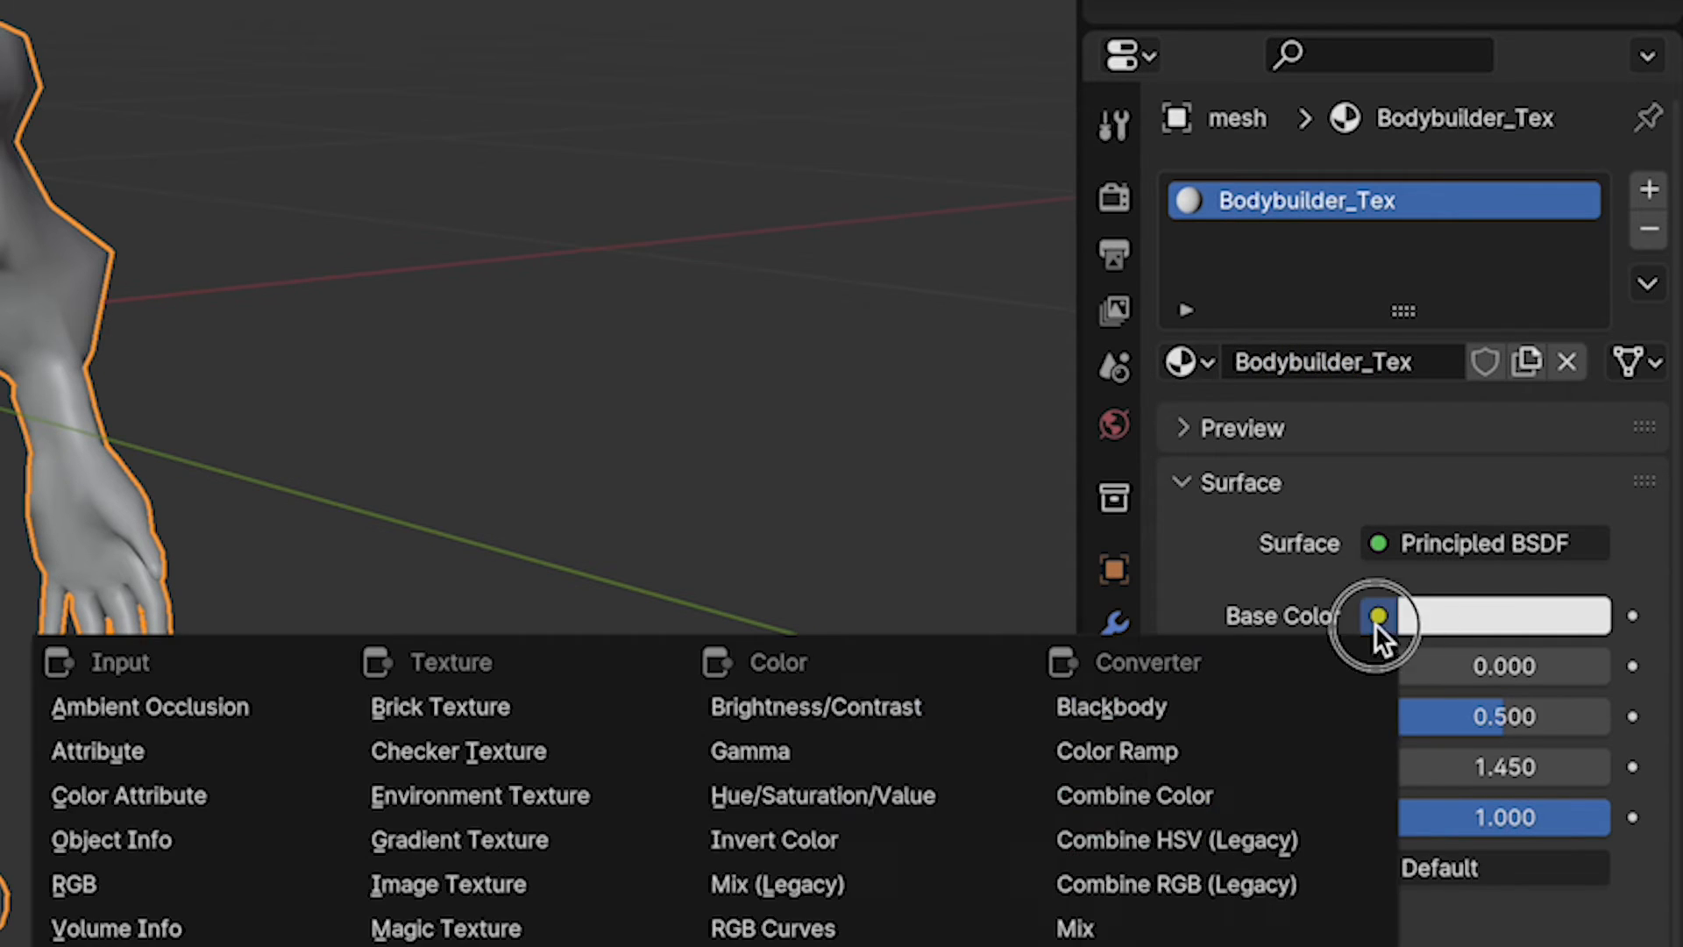
pyautogui.click(571, 908)
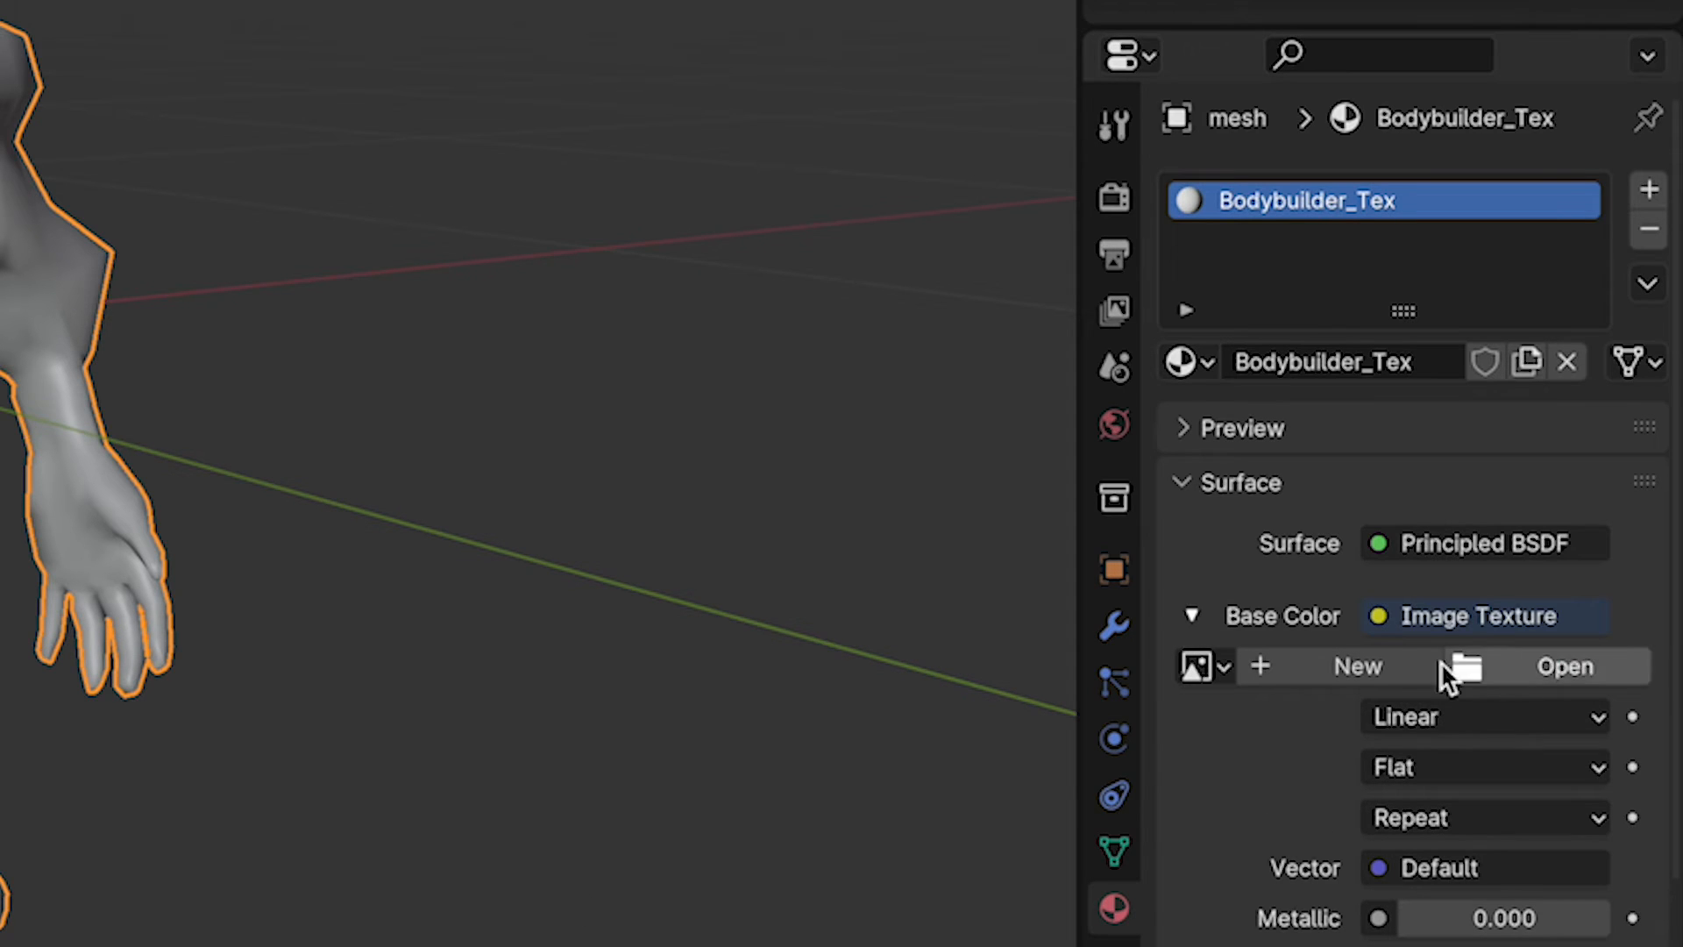
pyautogui.click(1373, 666)
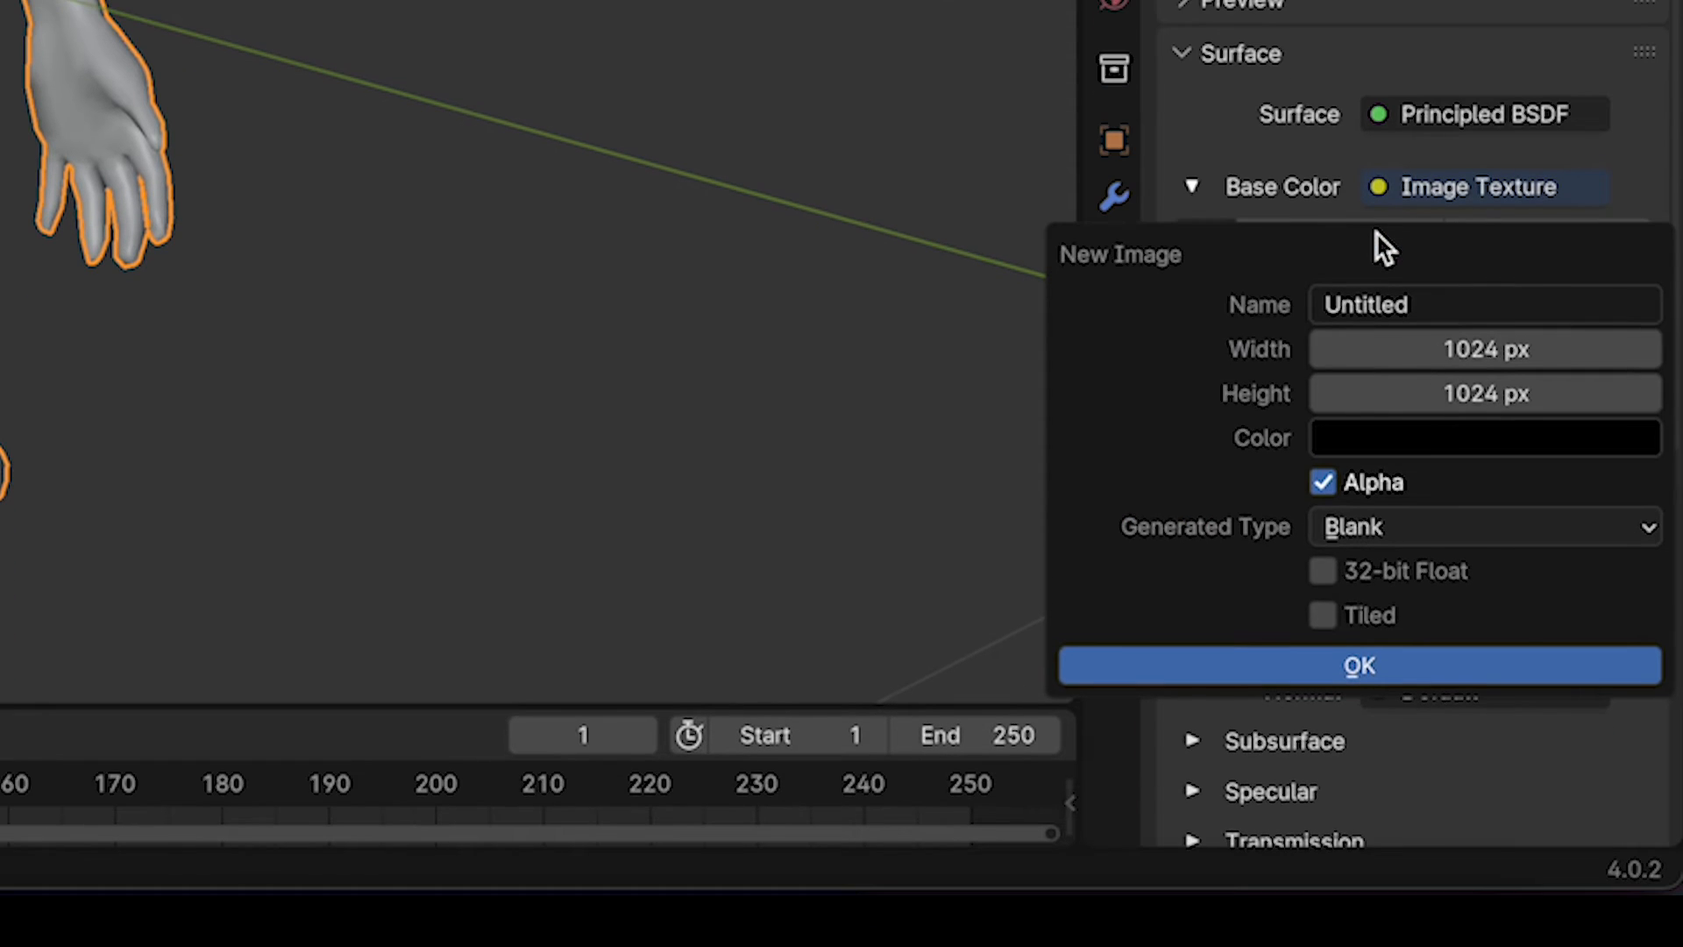
pyautogui.click(1366, 661)
# - Set the material's Specular IOR Level to 0
pyautogui.scroll(-10, 1316, 398)
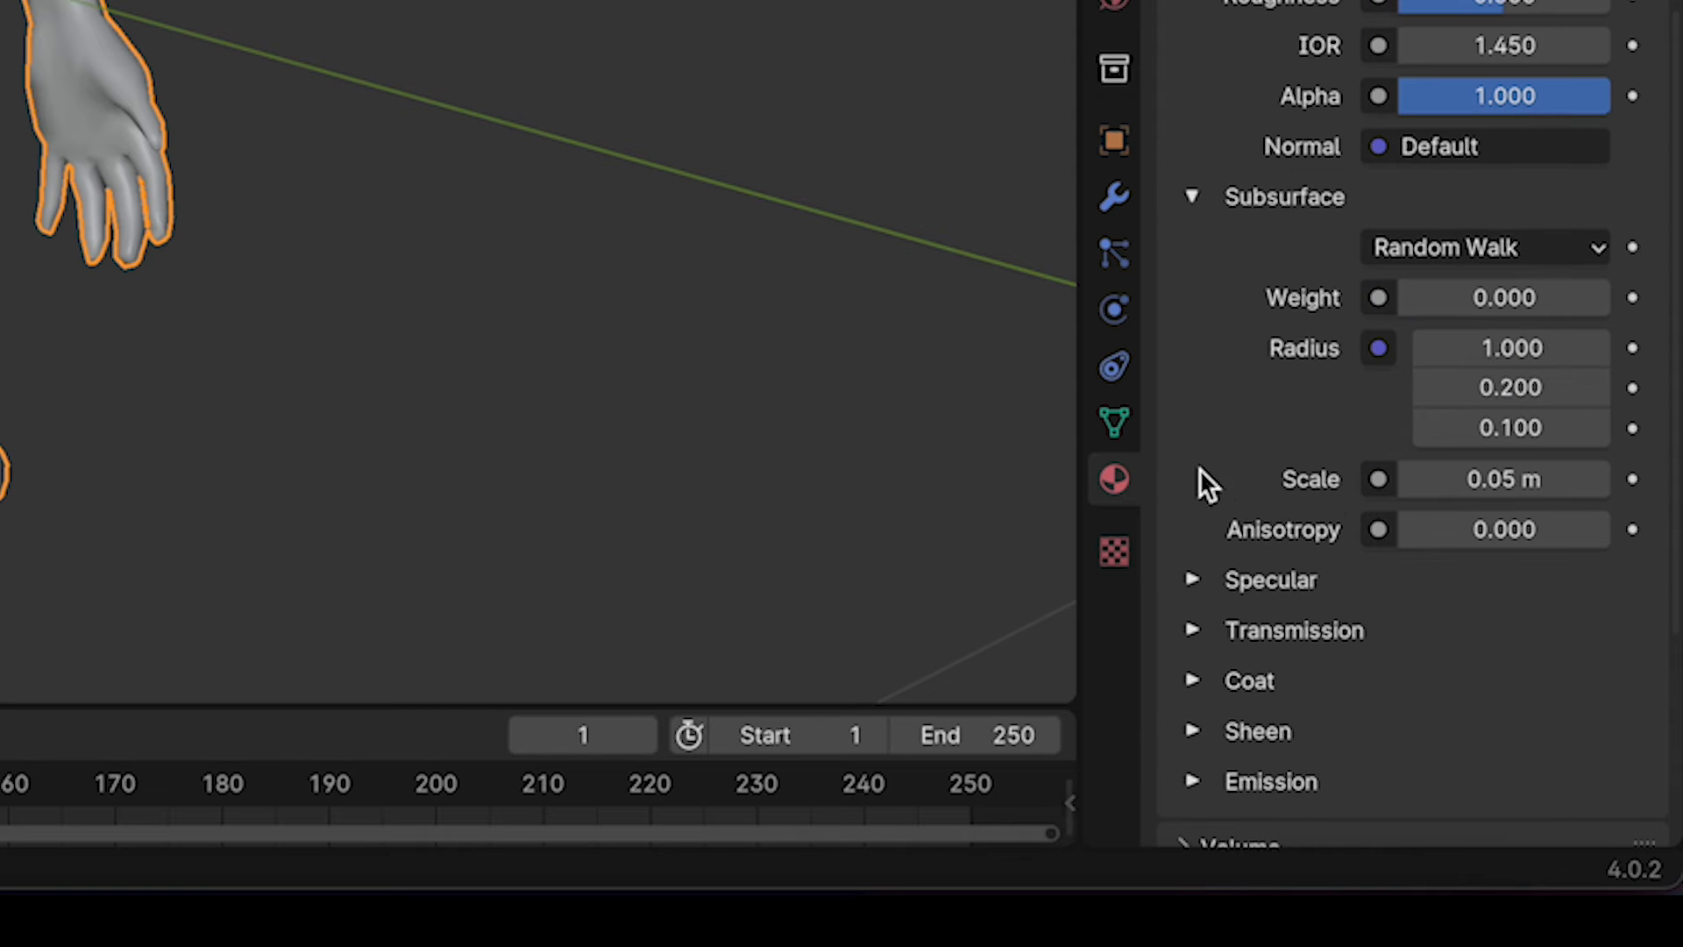
pyautogui.click(1207, 573)
pyautogui.scroll(-5, 1227, 549)
pyautogui.moveTo(1481, 376); pyautogui.dragTo(1403, 375)
# - Preview the character in Material Preview shading, review the material settings, and return to Solid shading
pyautogui.click(1343, 35)
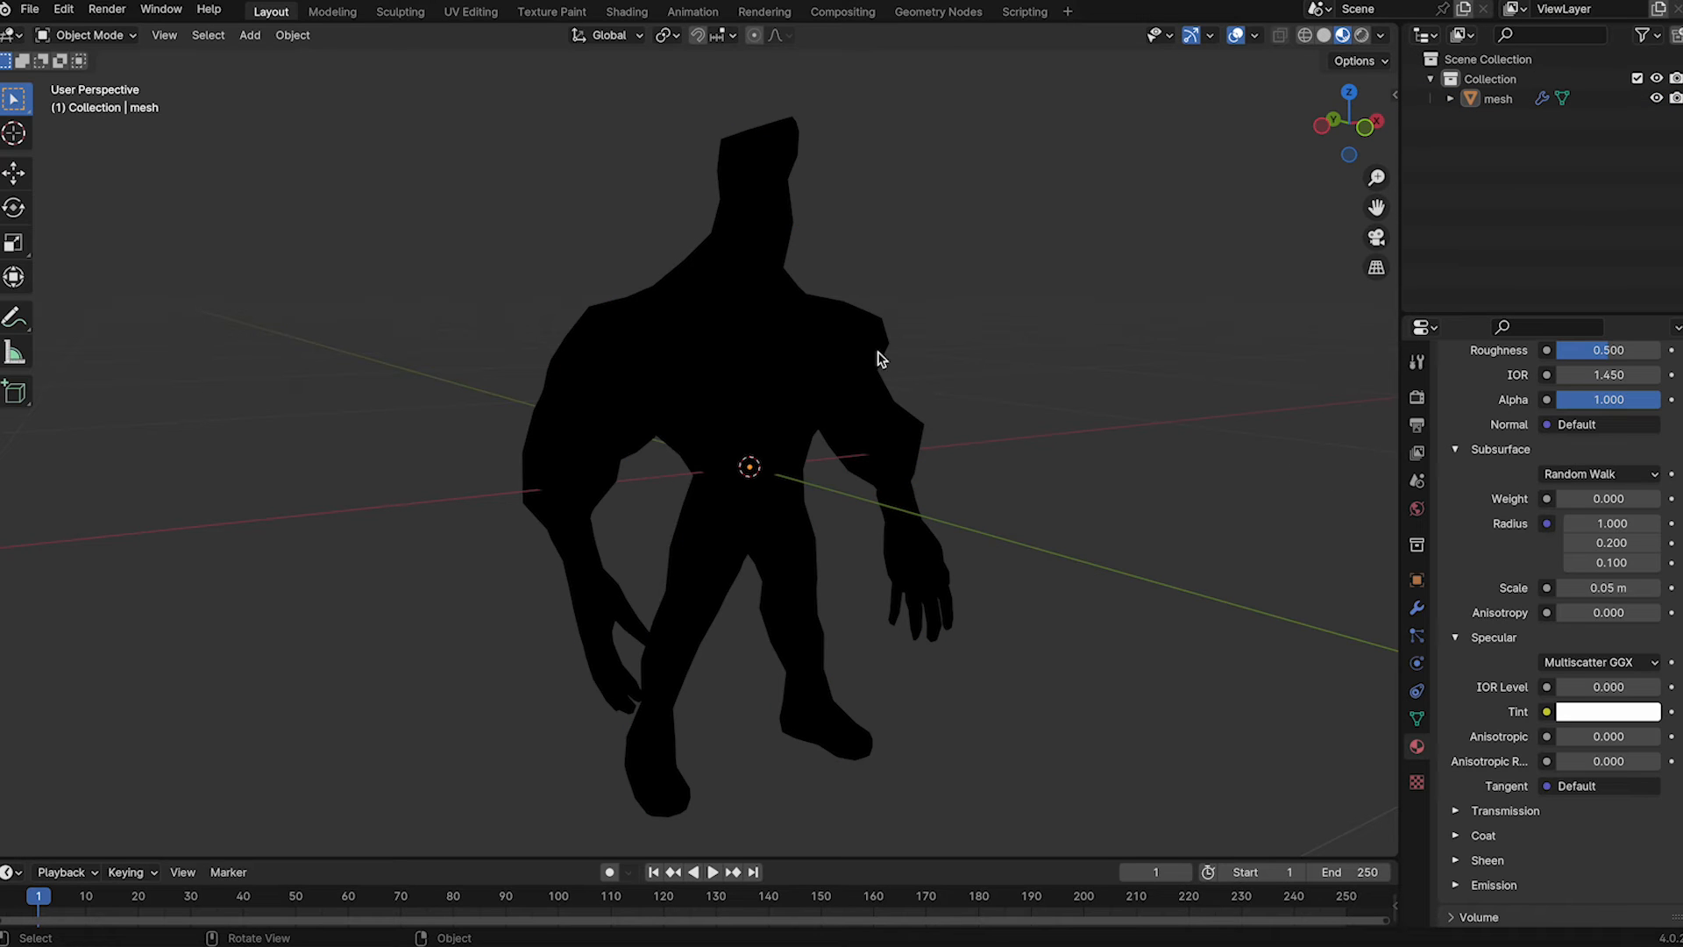
pyautogui.scroll(10, 1480, 575)
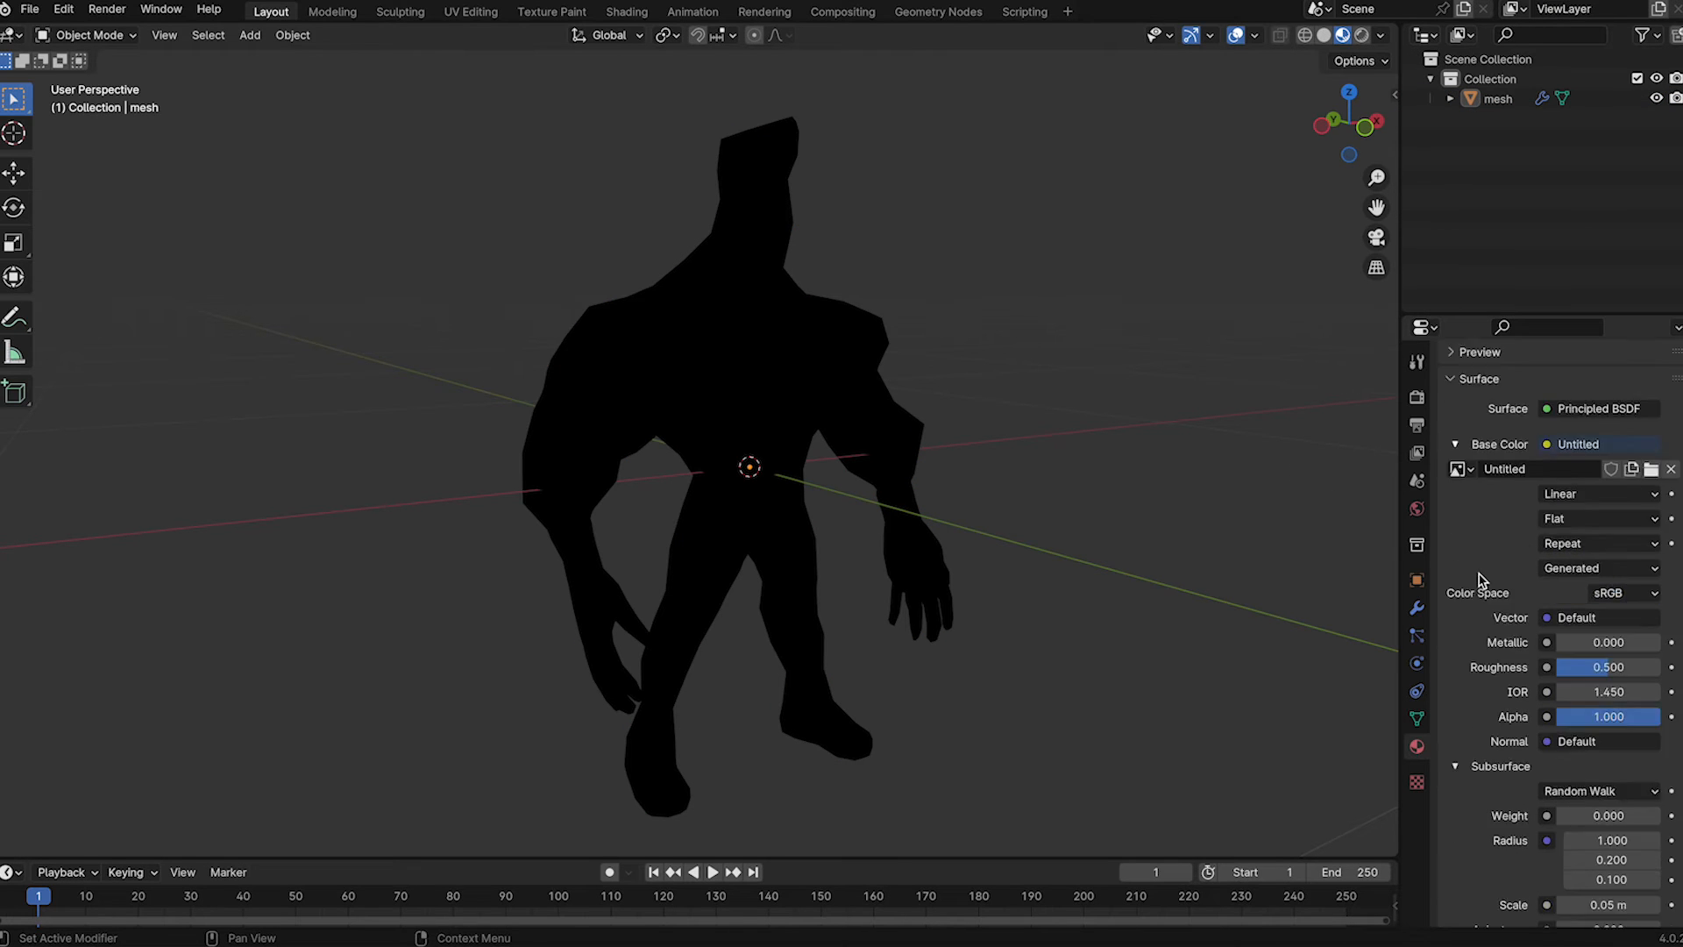
pyautogui.click(828, 377)
pyautogui.click(1082, 380)
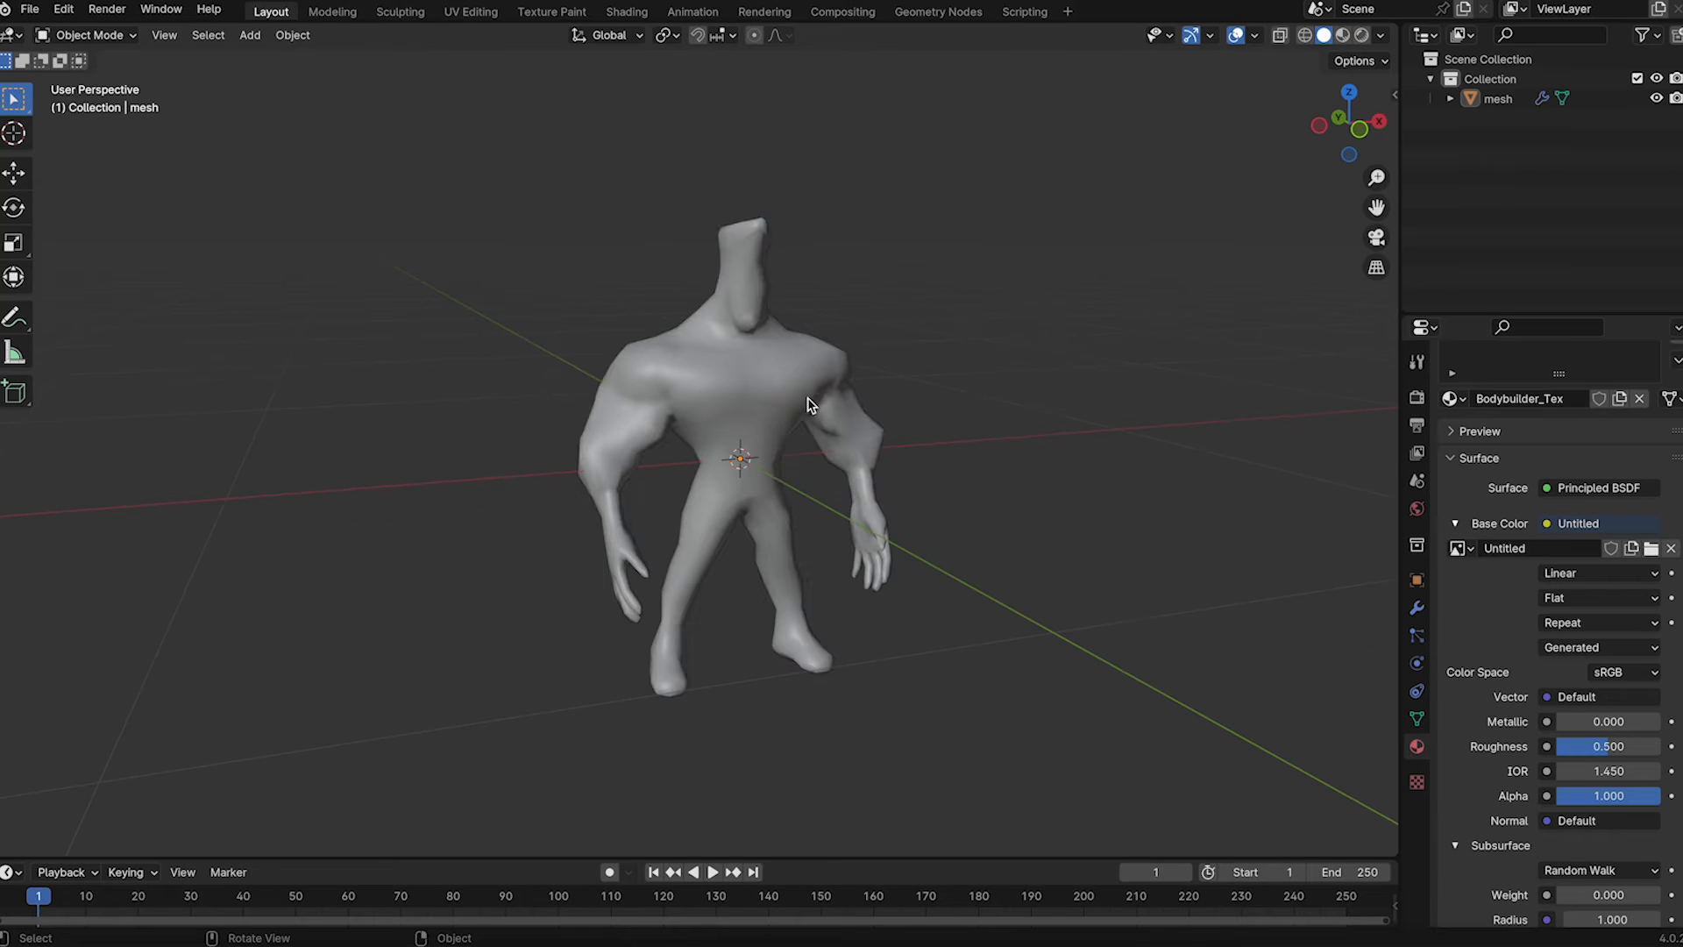
# - Duplicate the character beside the original, rename the copy backup, and hide it
pyautogui.click(807, 404)
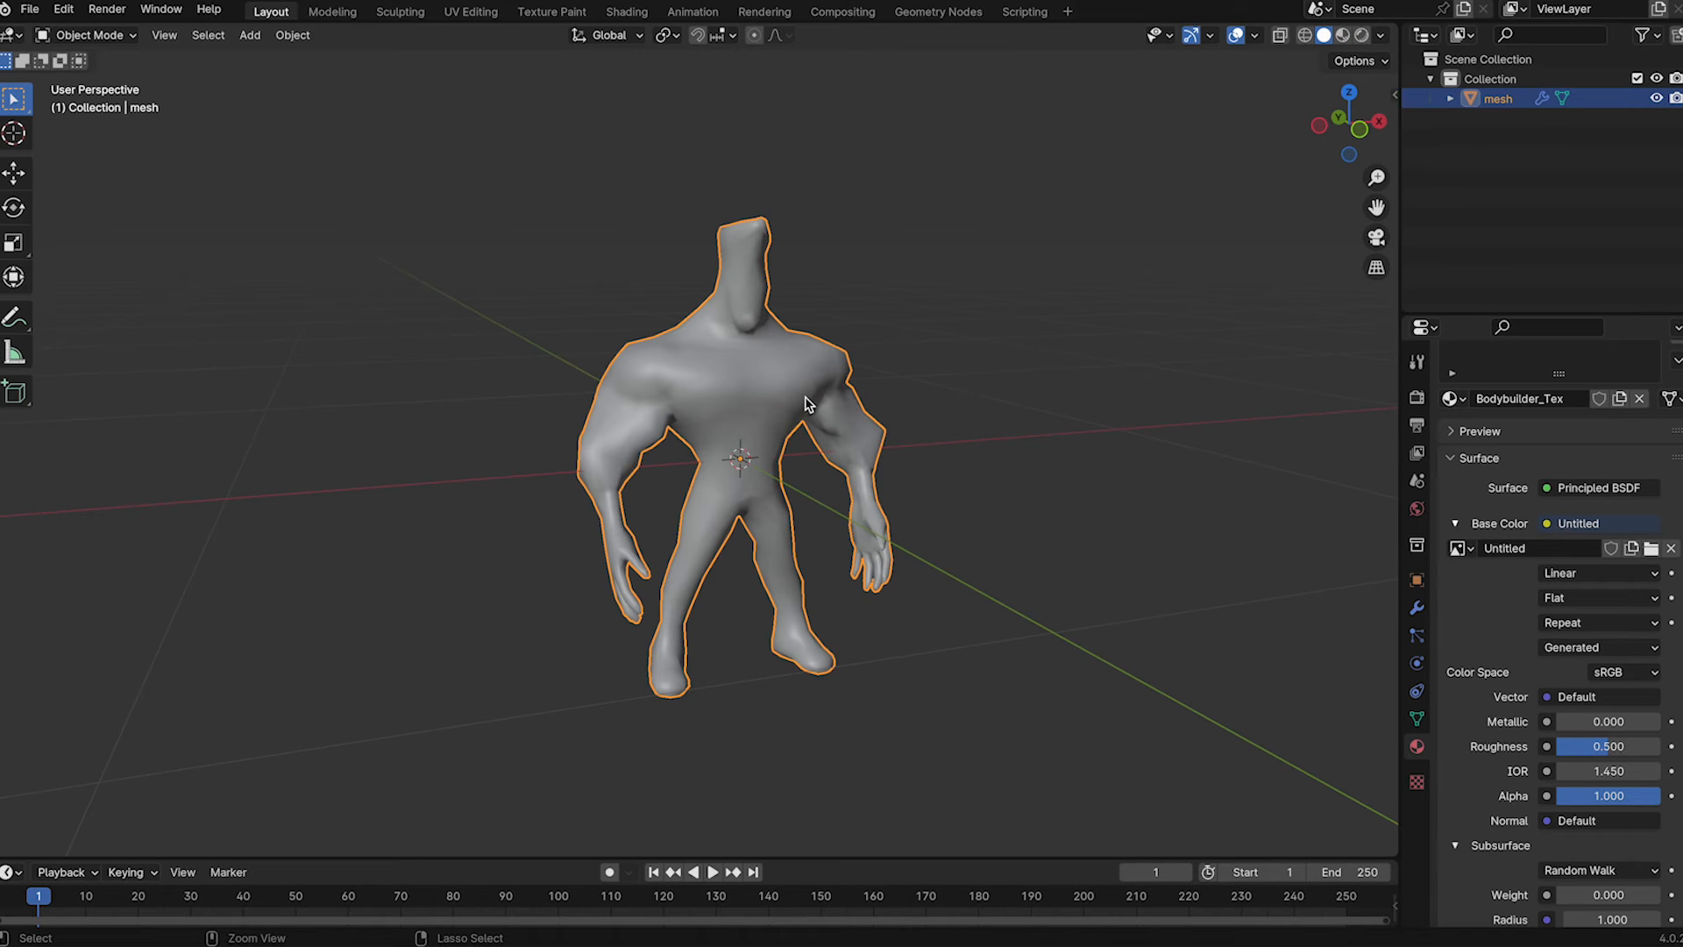
pyautogui.click(911, 382)
pyautogui.click(746, 390)
pyautogui.hotkey('shift', 'd')
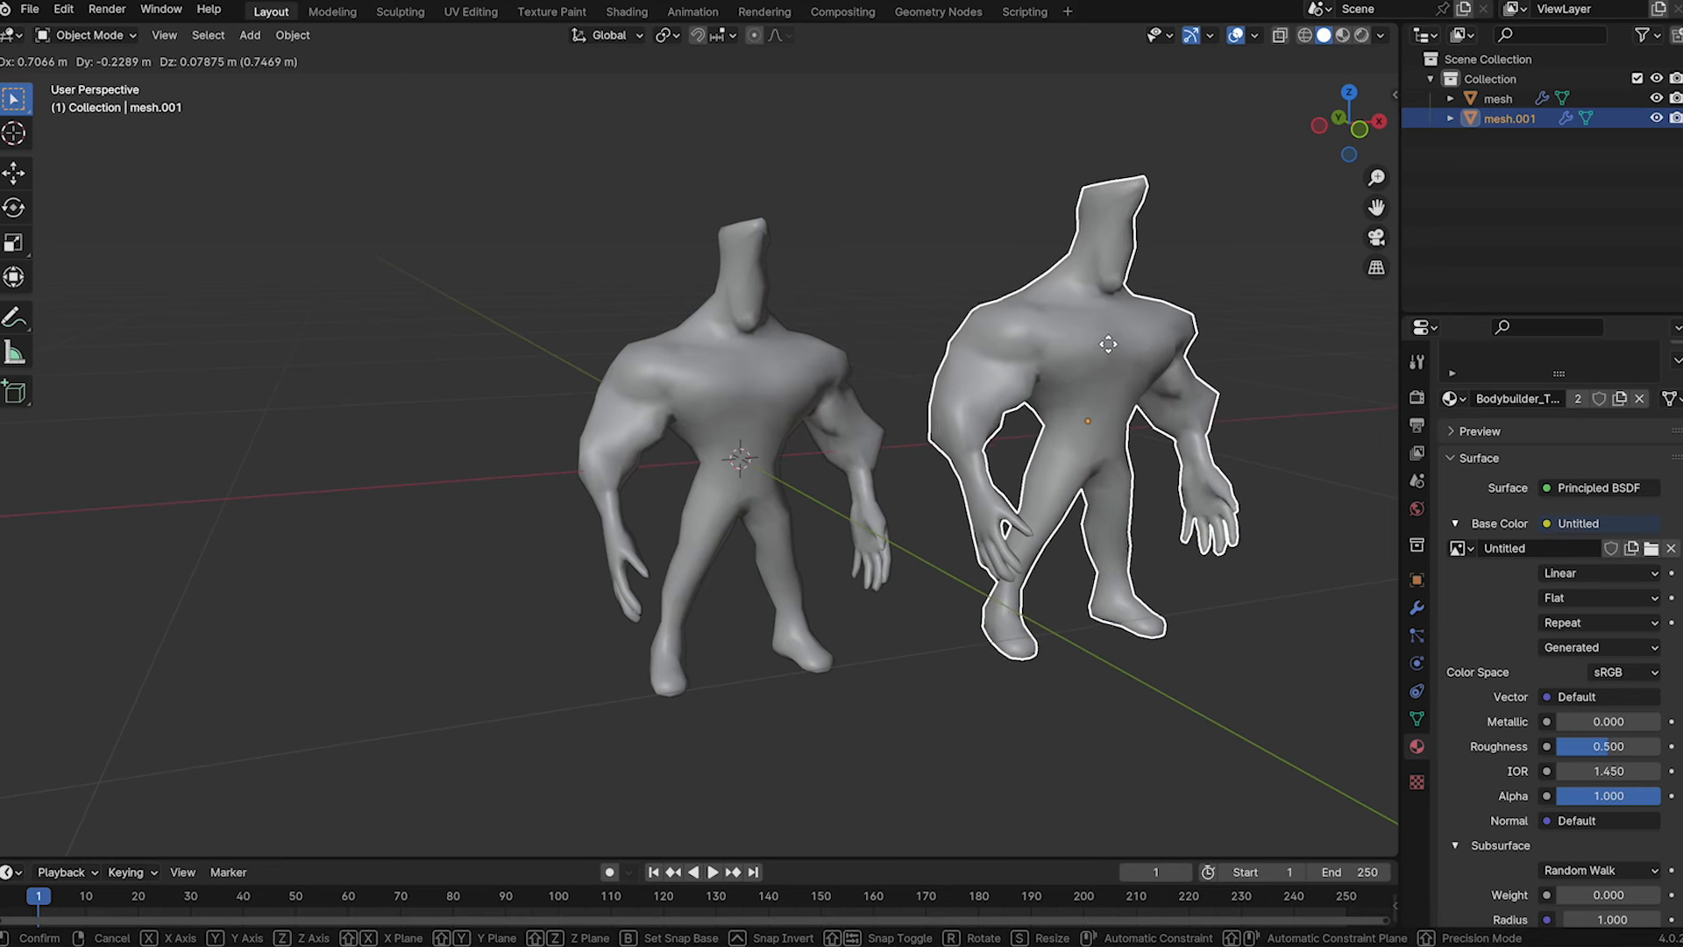
pyautogui.click(1148, 388)
pyautogui.doubleClick(1523, 120)
pyautogui.write('backup')
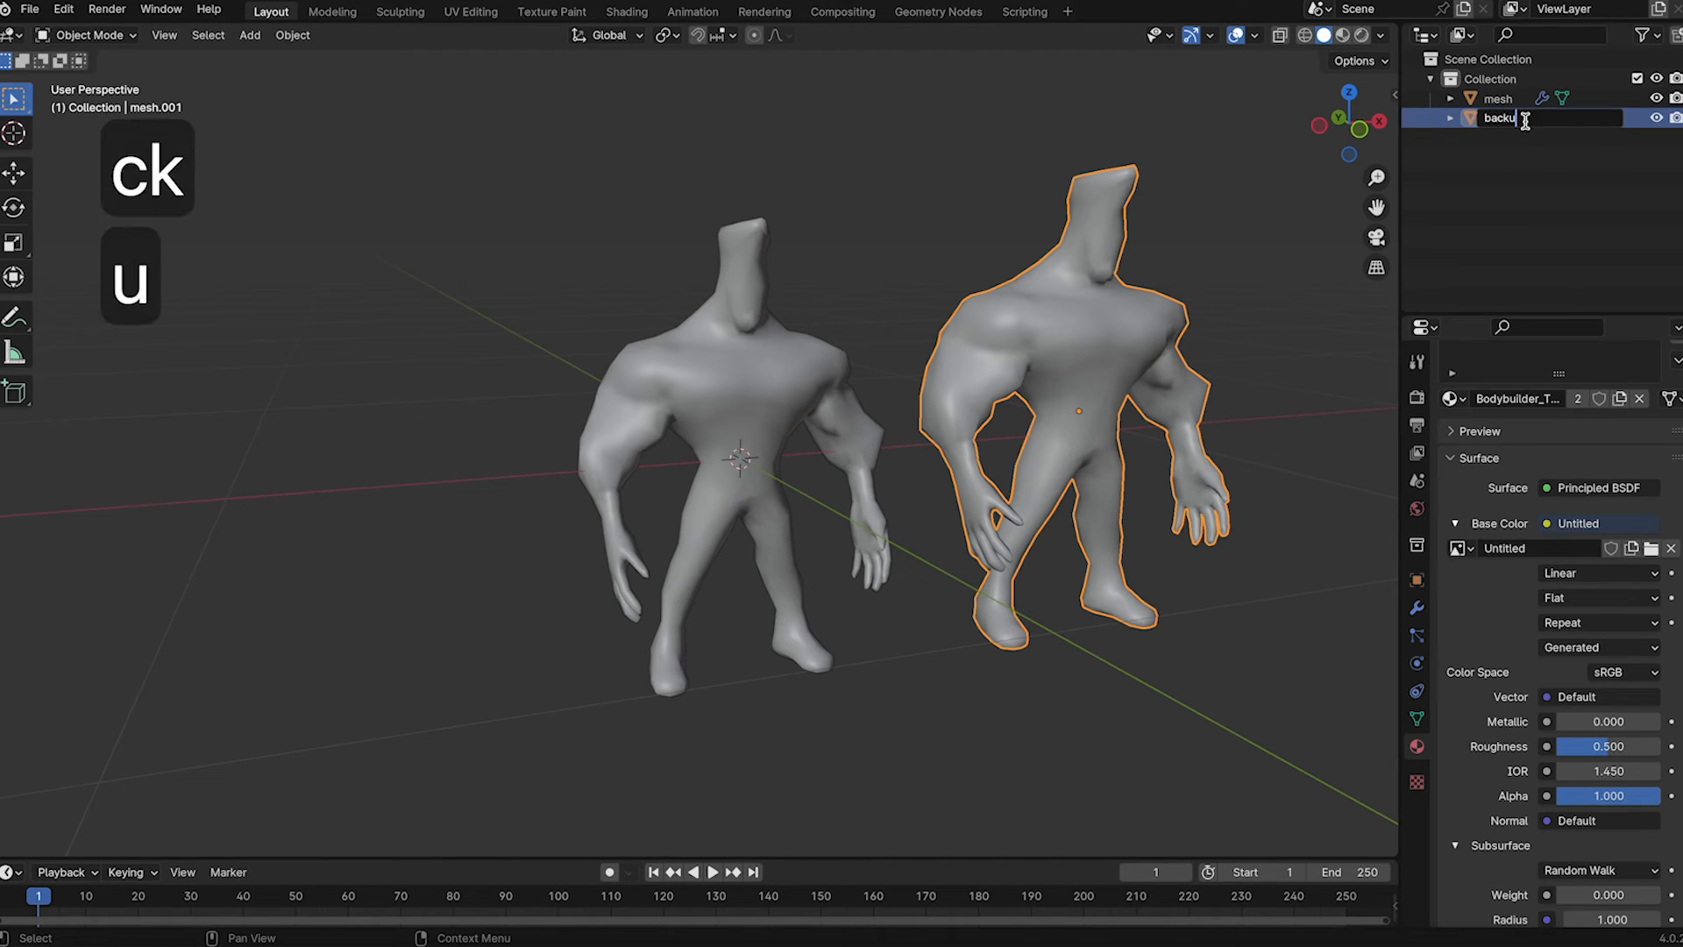
pyautogui.press('Return')
pyautogui.click(1553, 146)
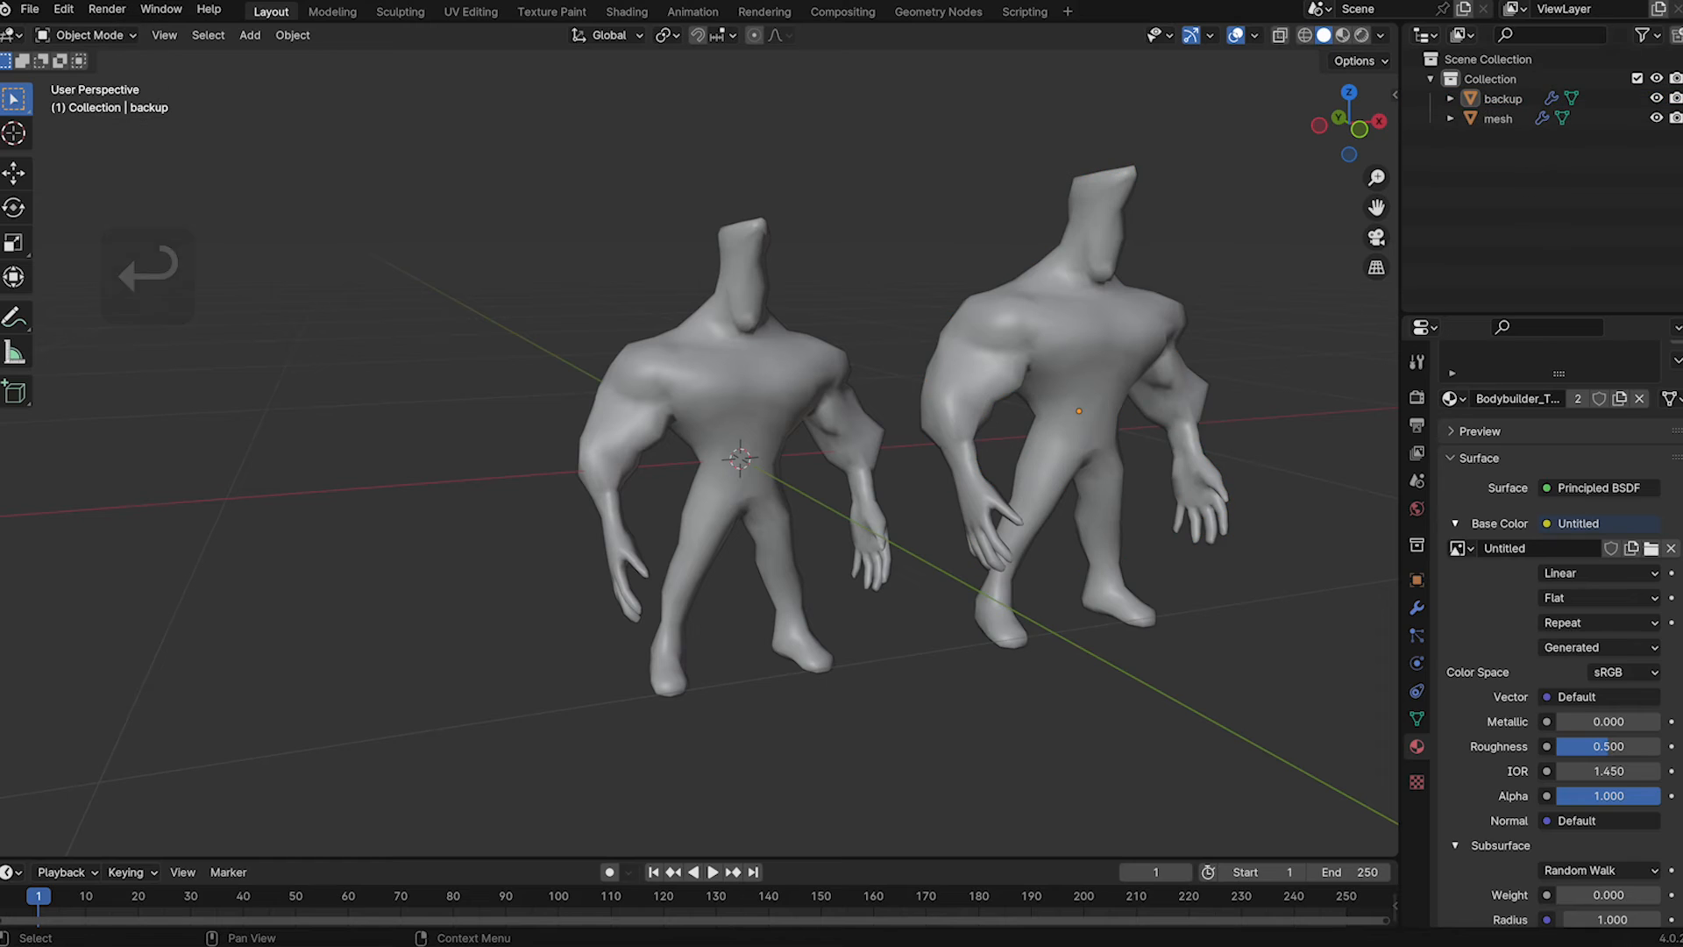
pyautogui.click(1656, 98)
# - Select the visible character mesh and apply its Mirror modifier
pyautogui.click(675, 394)
pyautogui.scroll(2, 1315, 578)
pyautogui.click(1419, 637)
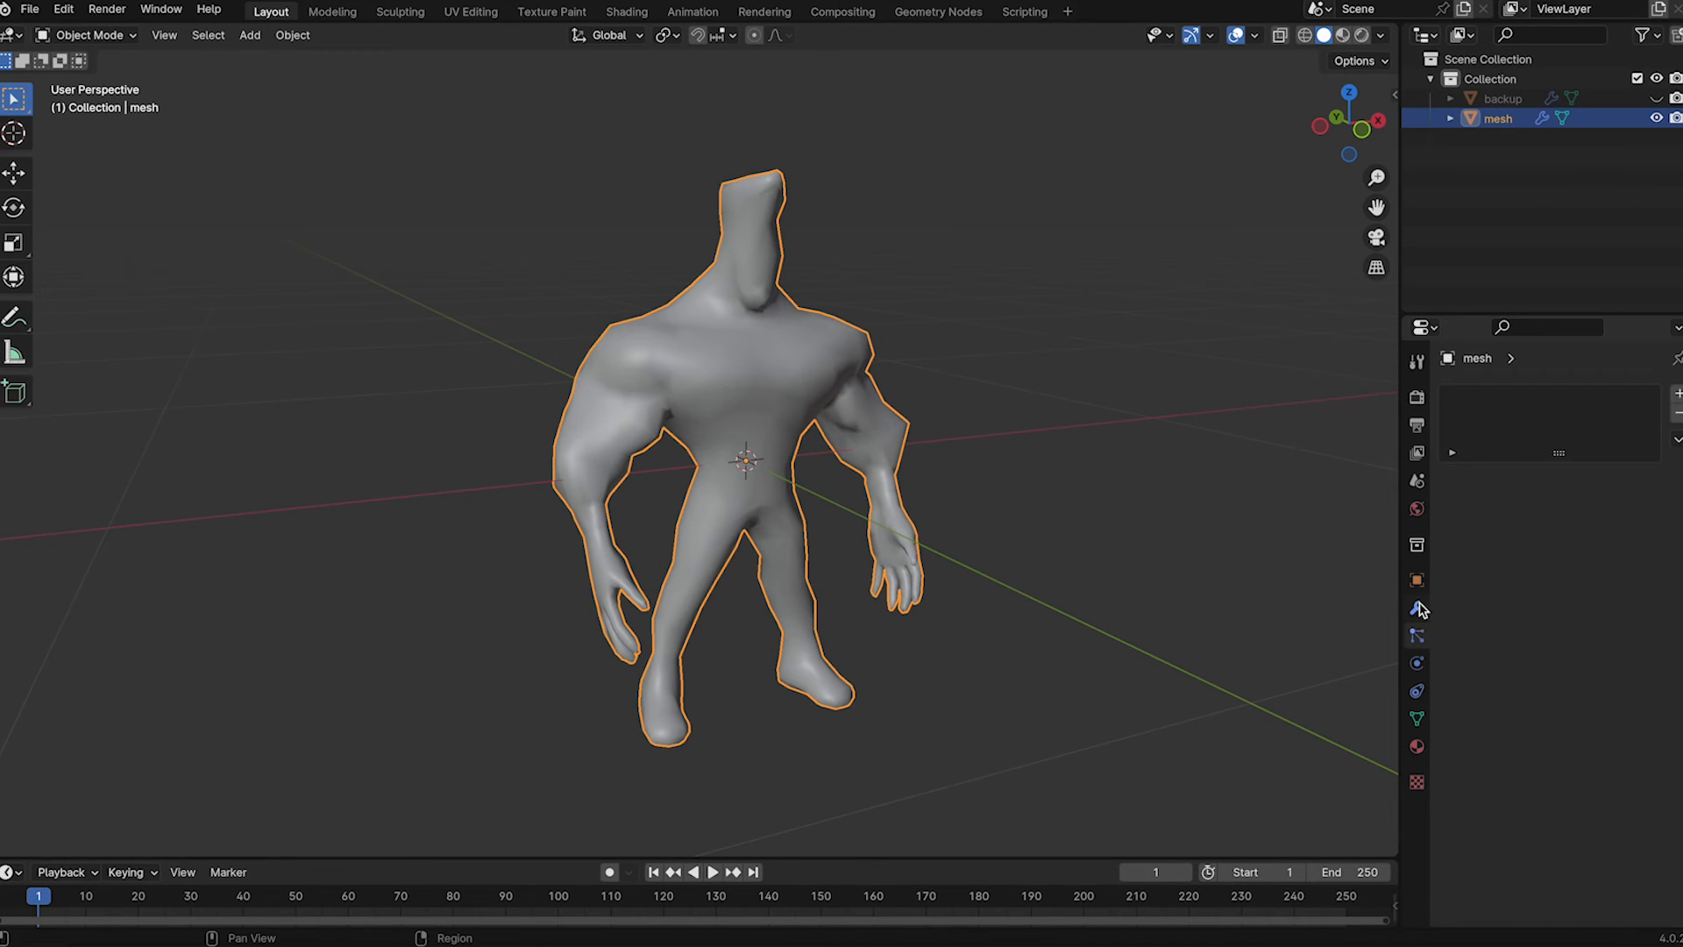
pyautogui.click(1417, 608)
pyautogui.click(1630, 429)
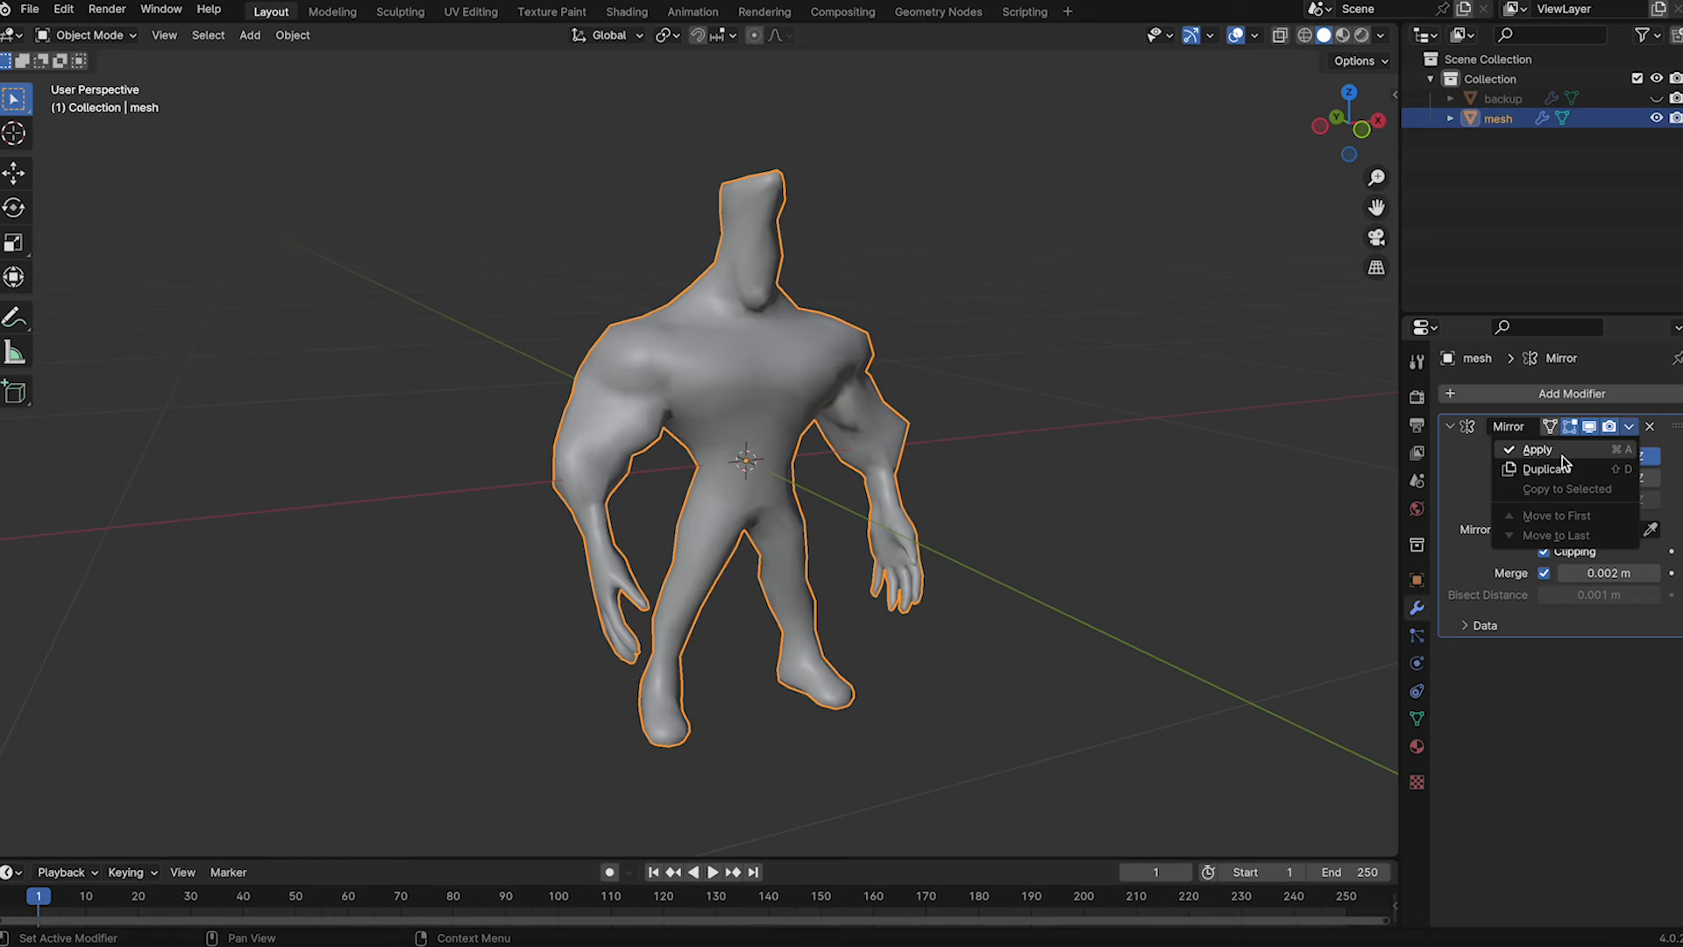
pyautogui.click(1563, 457)
pyautogui.click(1094, 466)
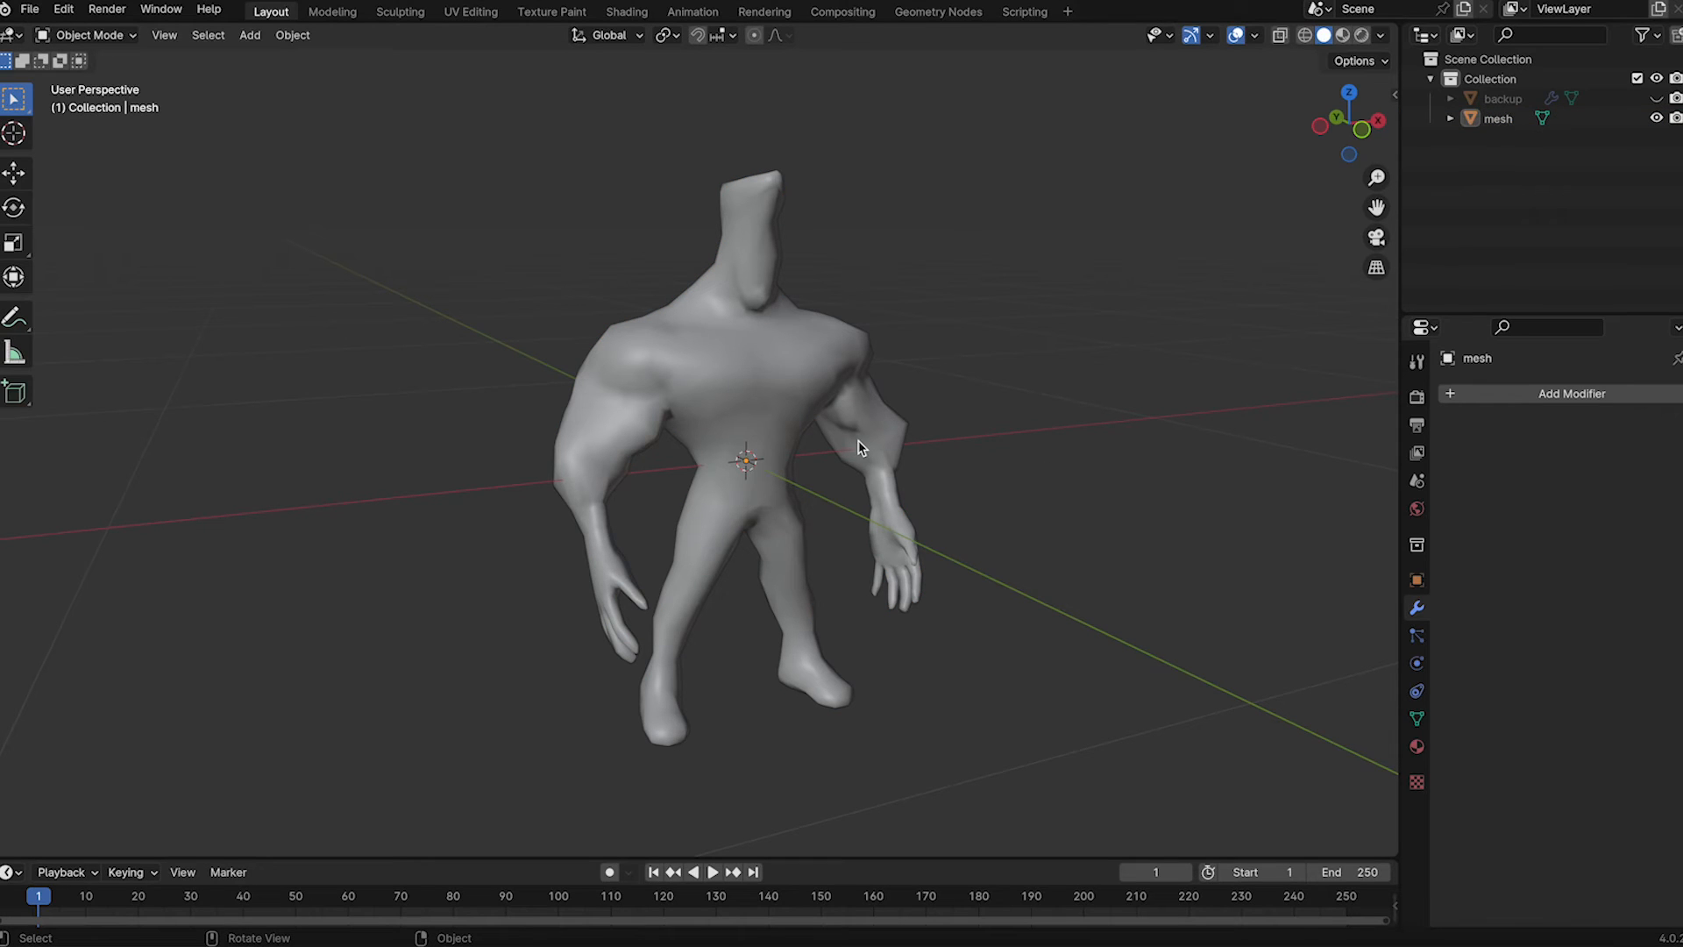
# - Unwrap the entire character mesh along its seams in the UV Editing workspace
pyautogui.click(725, 303)
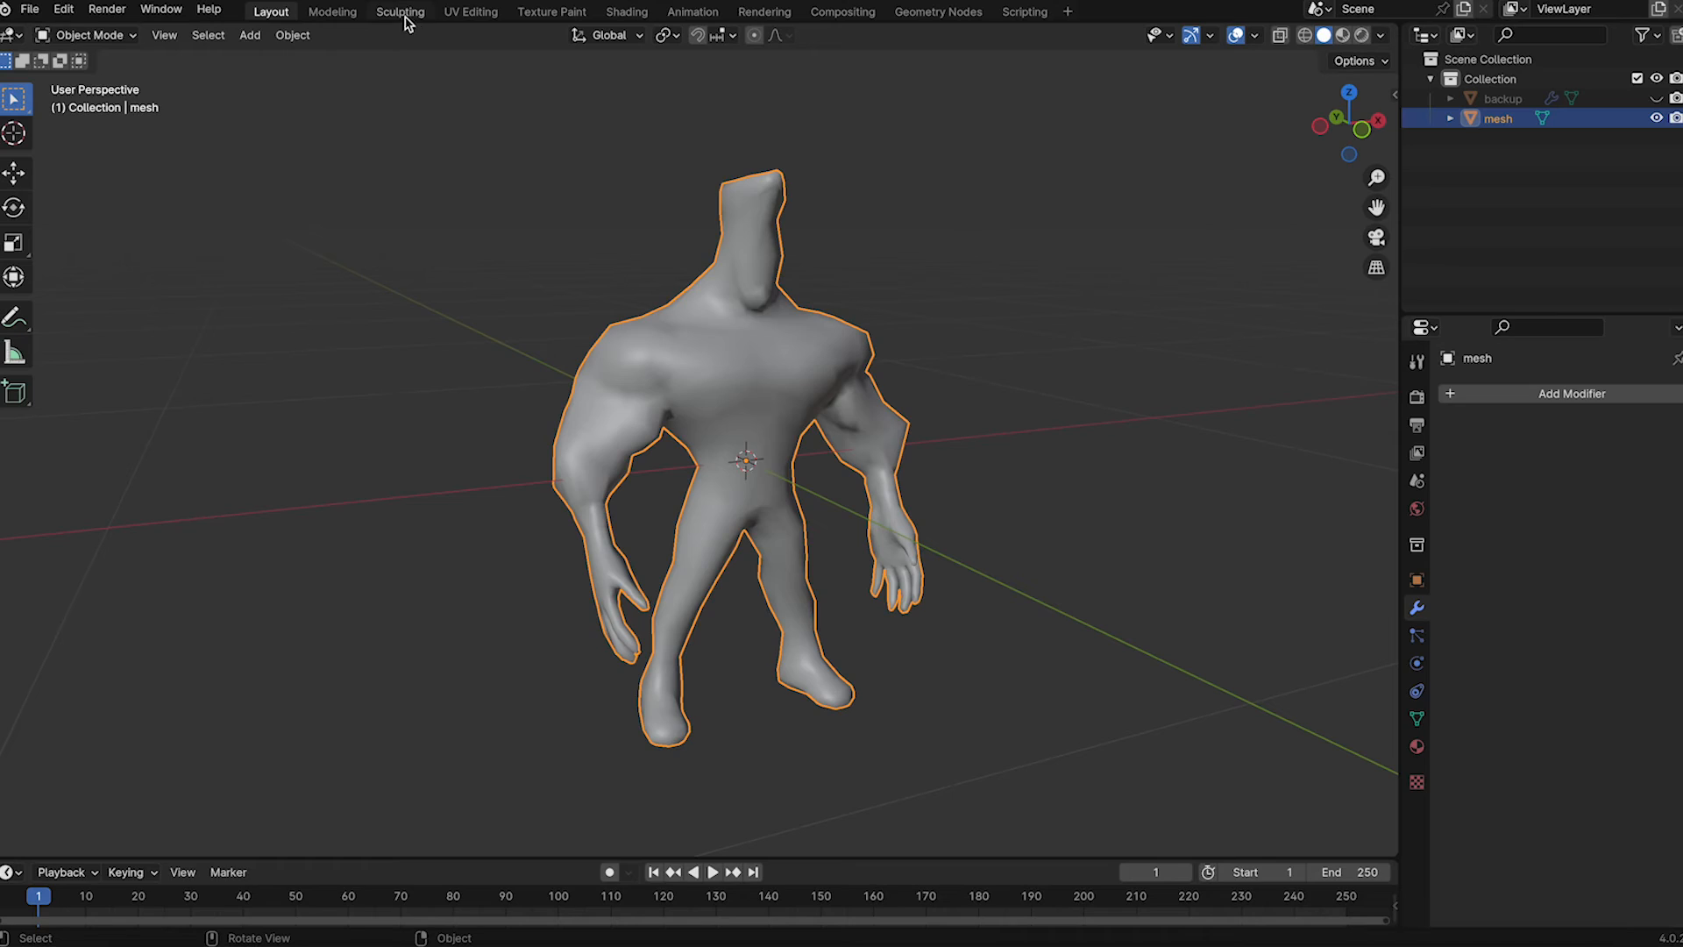
pyautogui.click(459, 18)
pyautogui.moveTo(941, 284); pyautogui.dragTo(927, 284, button='middle')
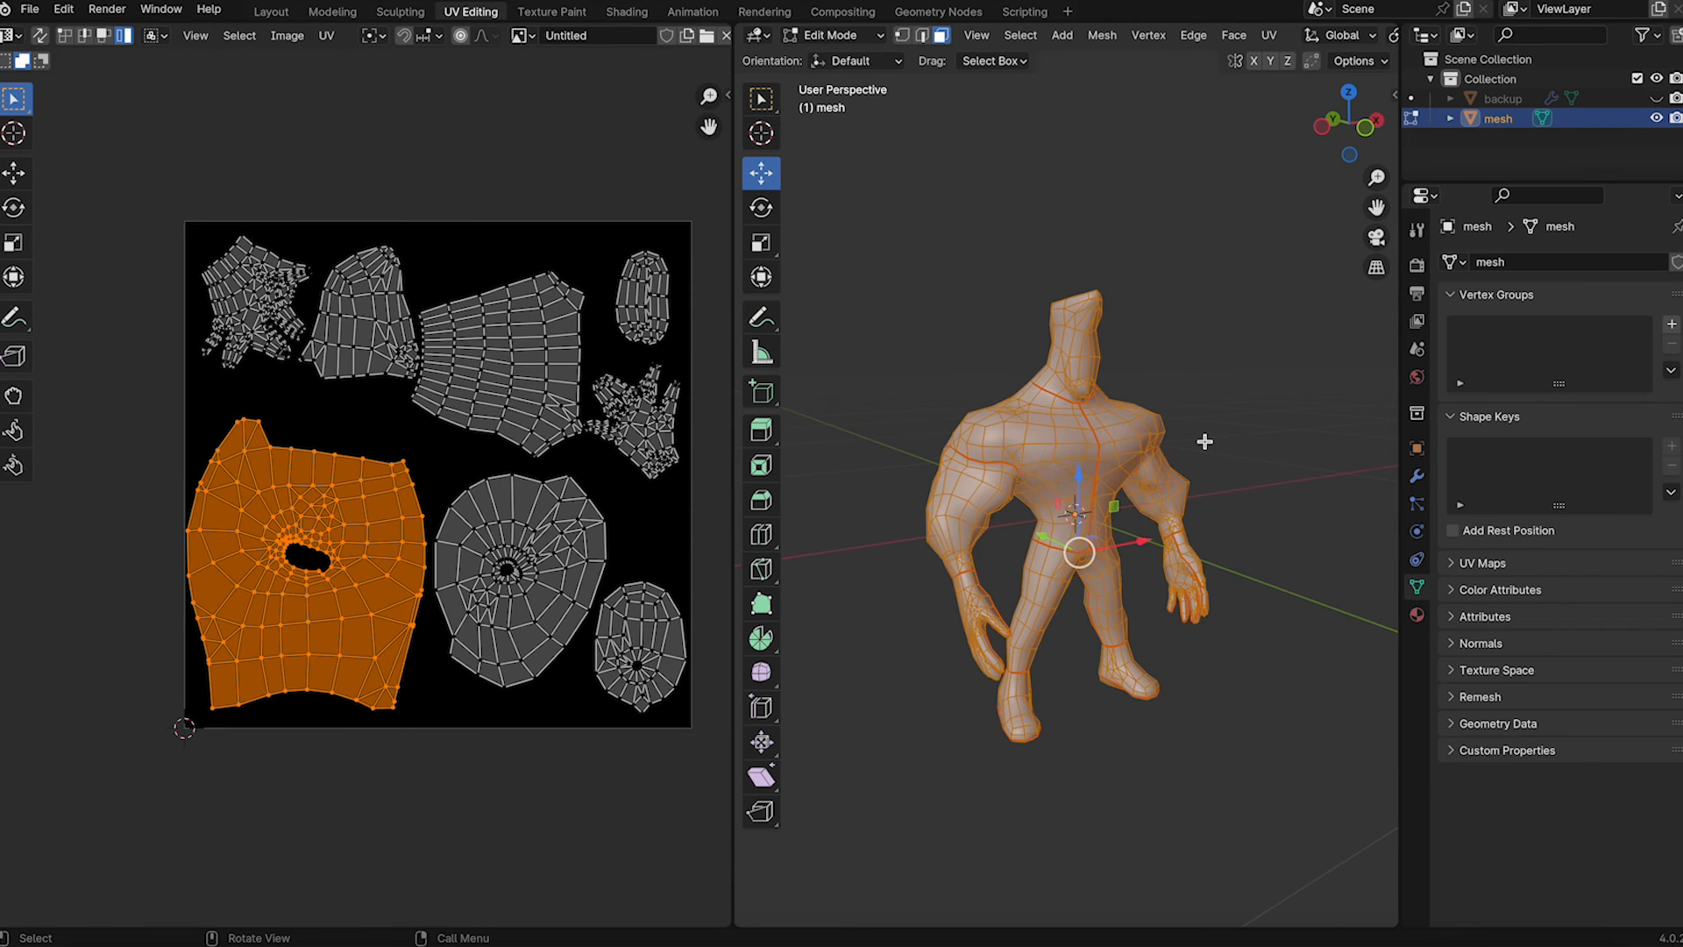
pyautogui.rightClick(1116, 456)
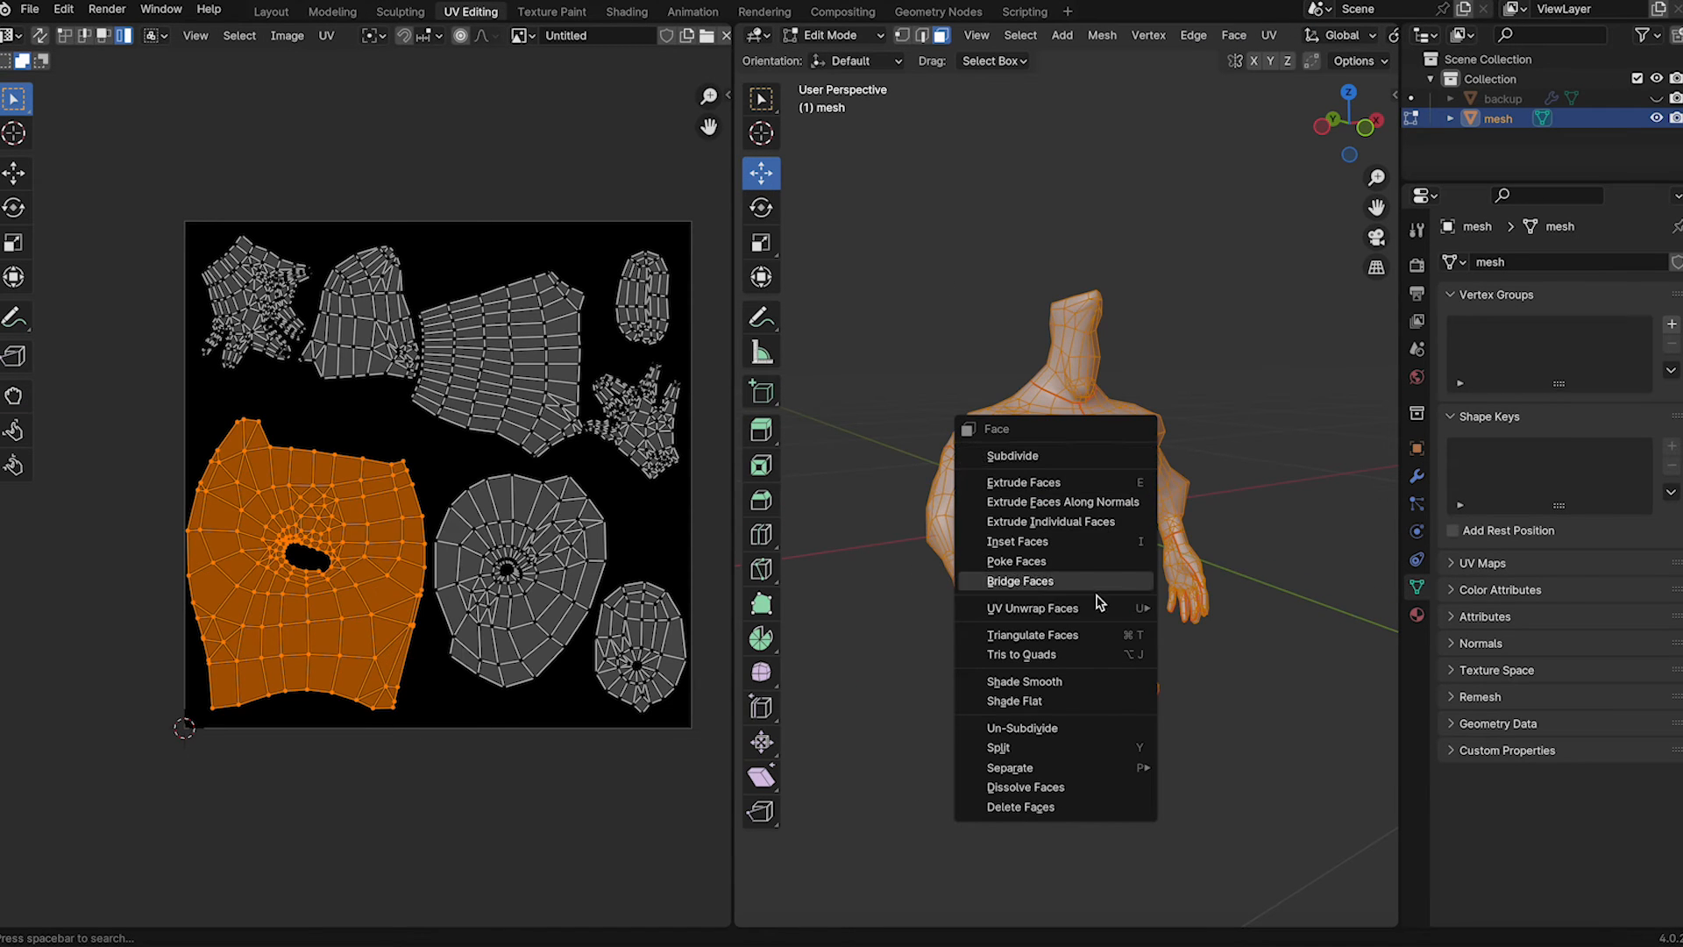
pyautogui.moveTo(1096, 614)
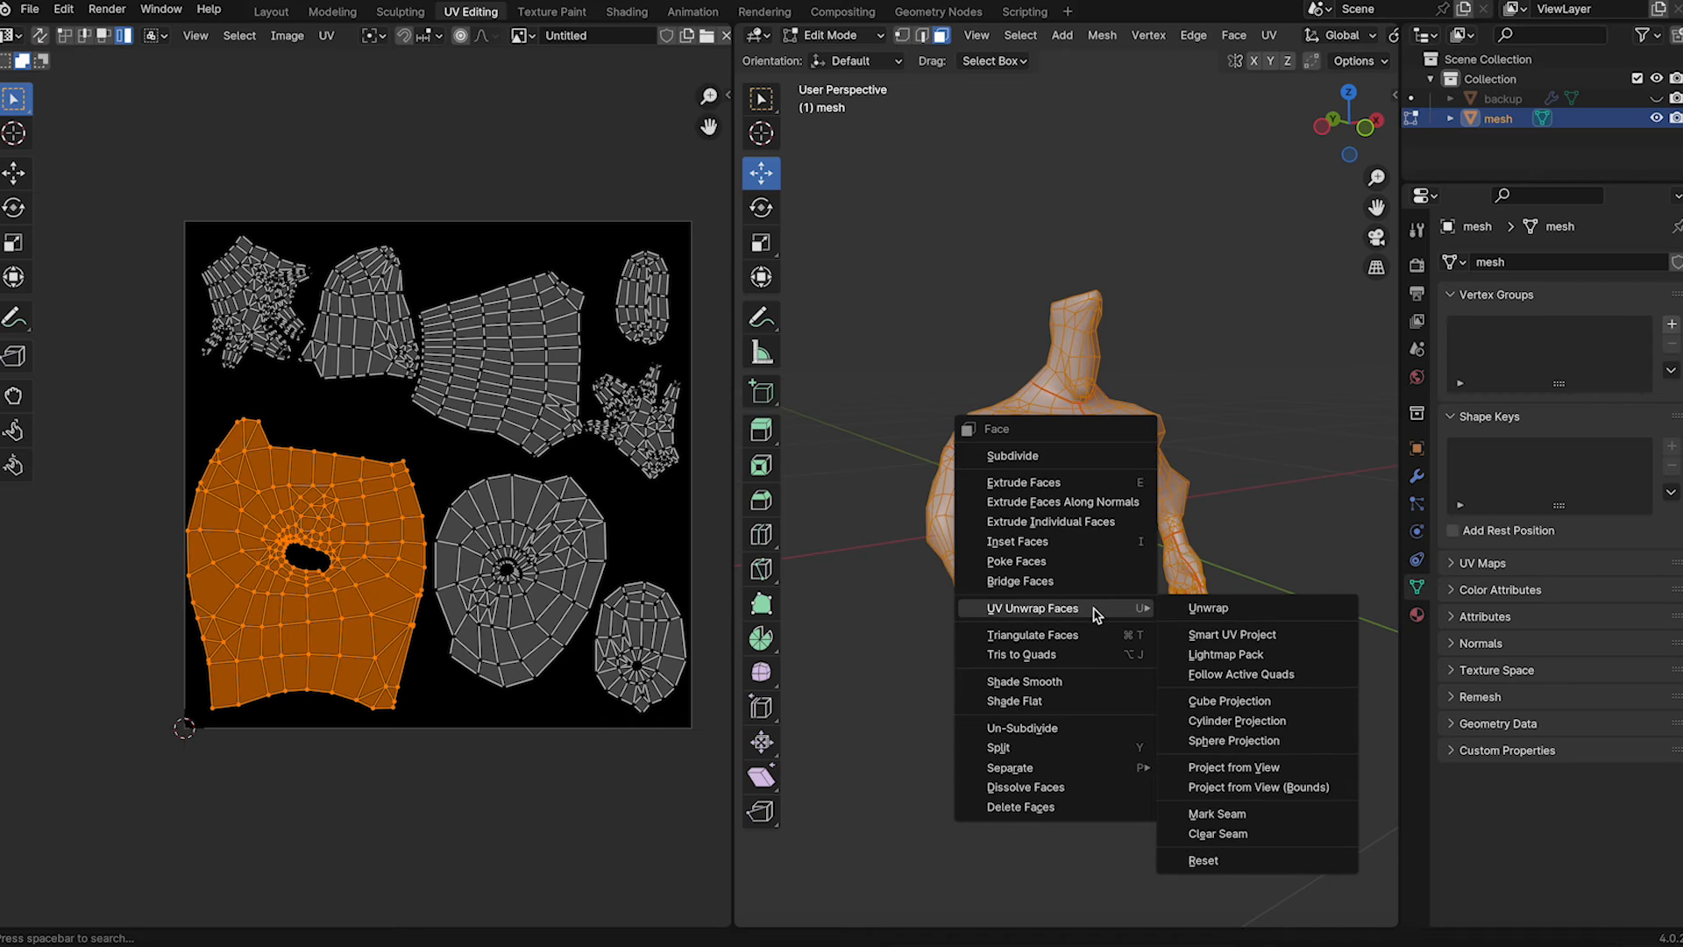
pyautogui.click(1208, 608)
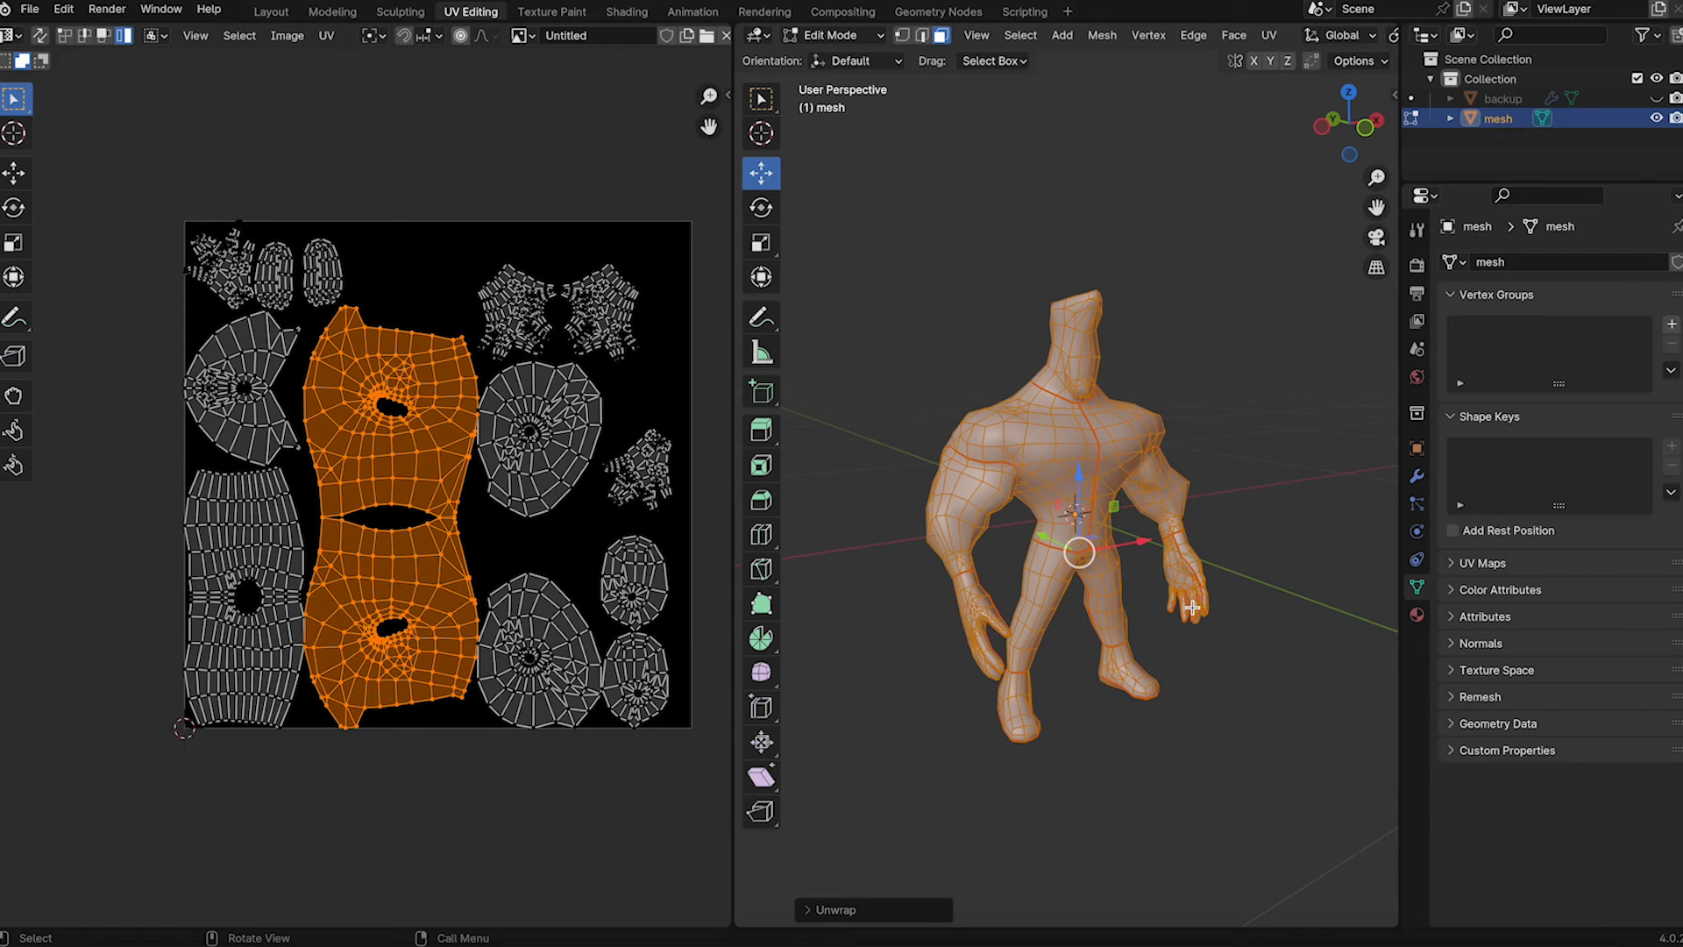
# - Examine the UV islands of the head and both torso halves by selecting each linked part in turn
pyautogui.click(1210, 484)
pyautogui.click(1087, 360)
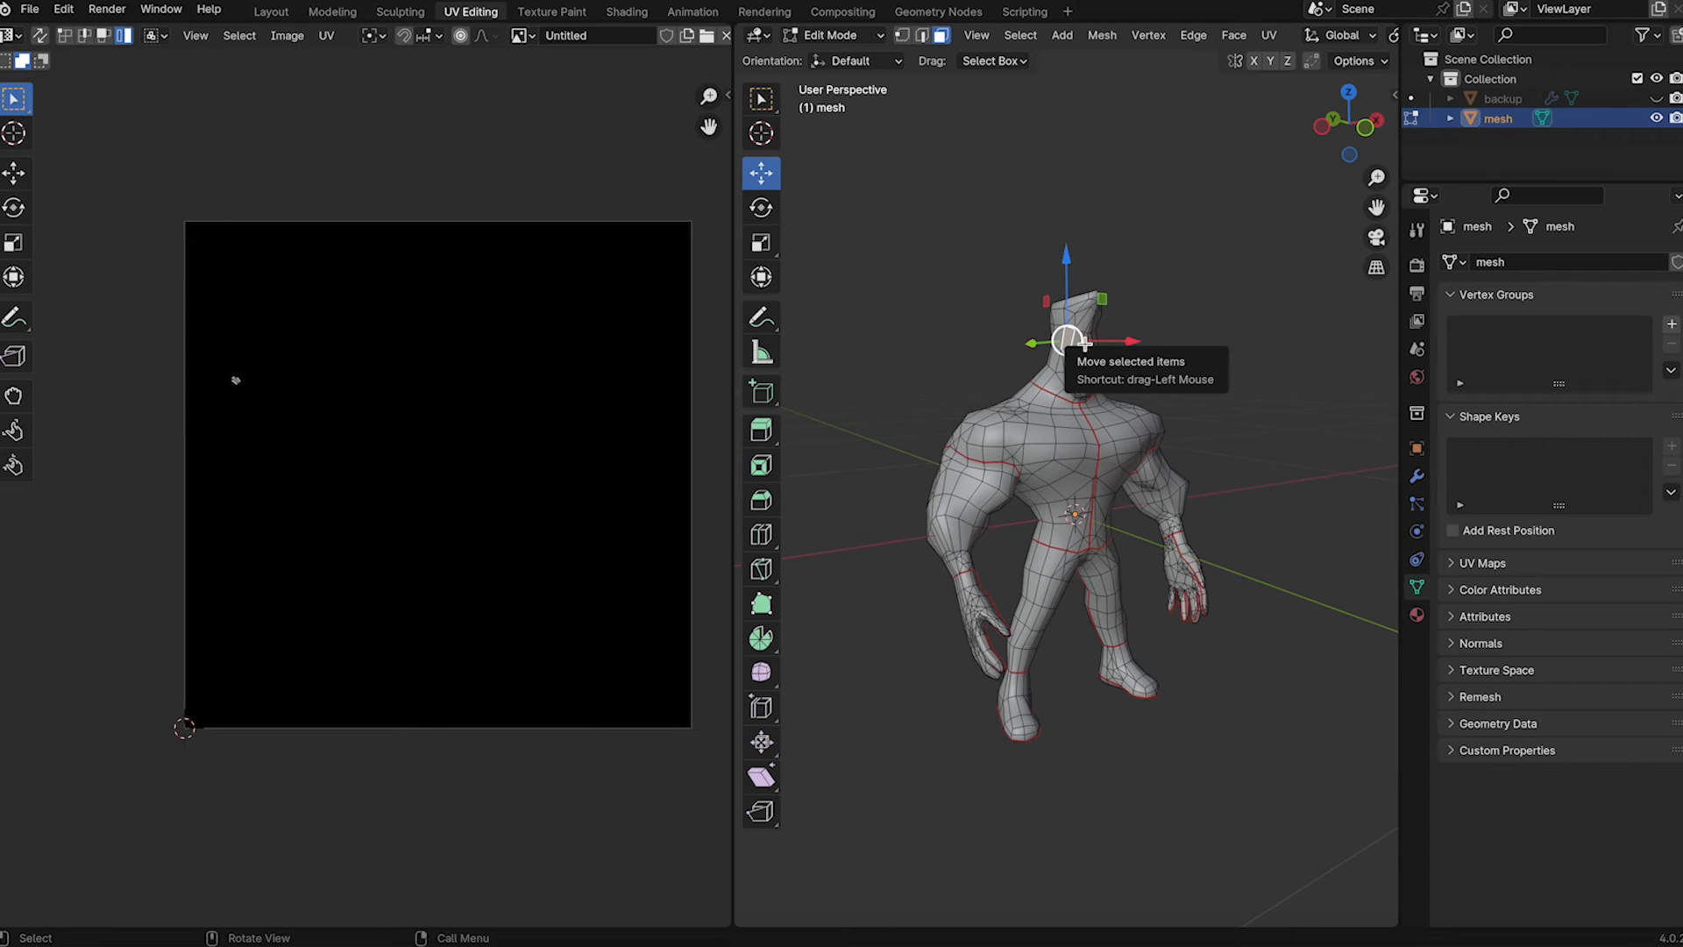
pyautogui.press('l')
pyautogui.scroll(4, 1083, 349)
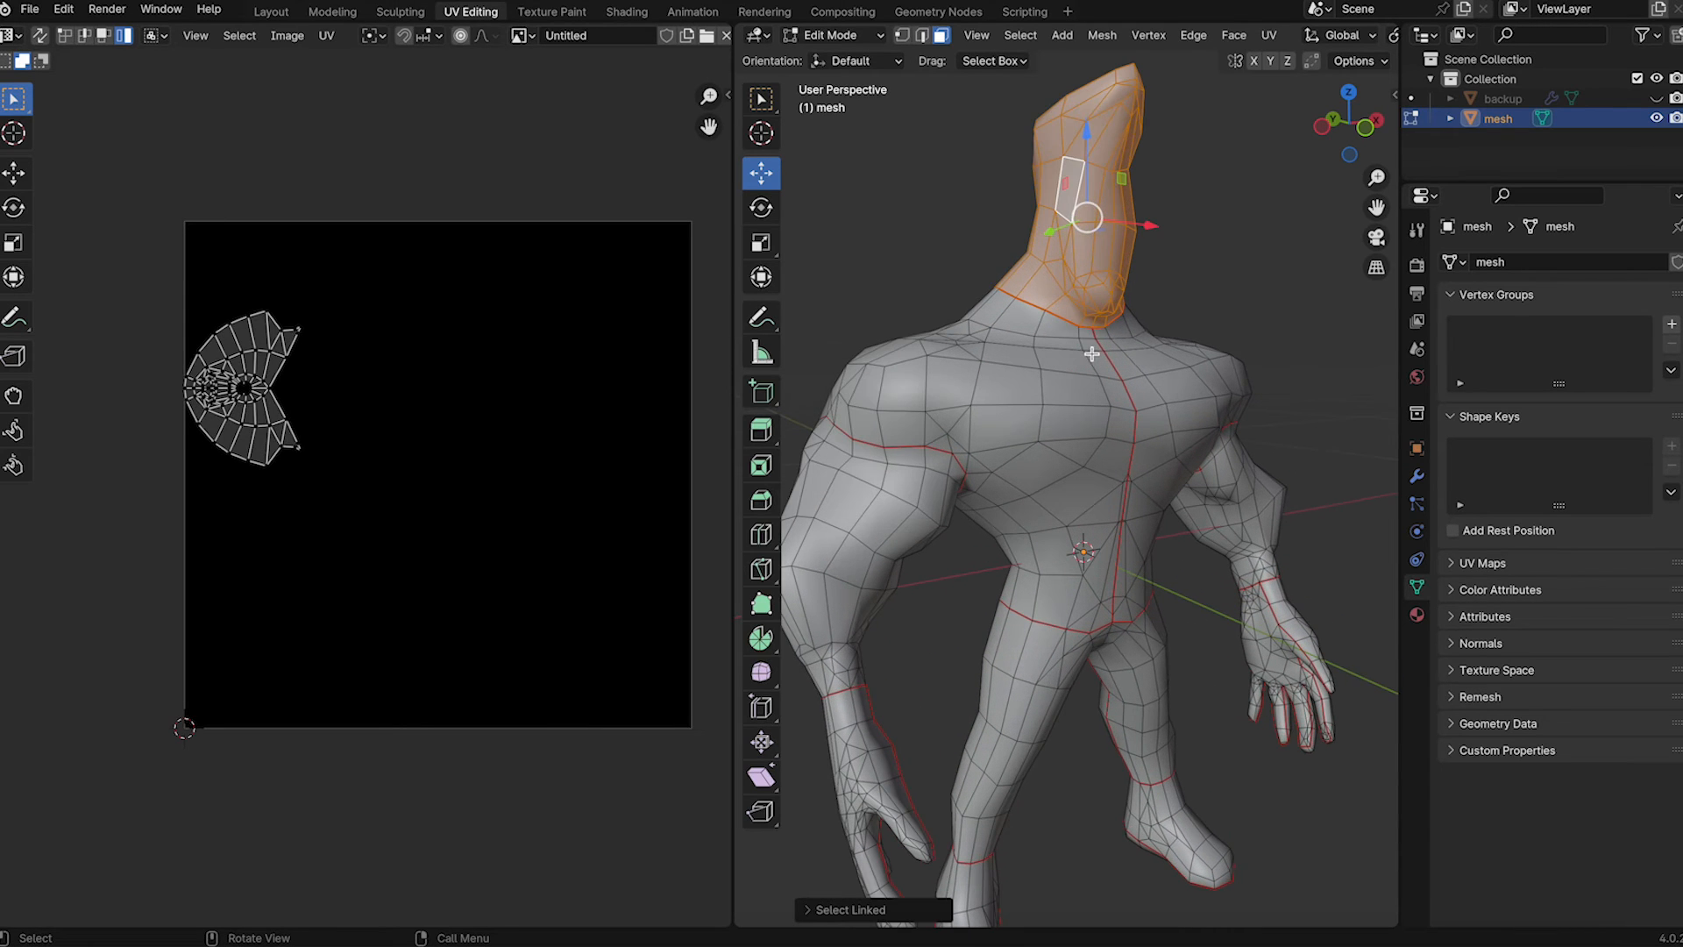
pyautogui.click(1030, 362)
pyautogui.press('l')
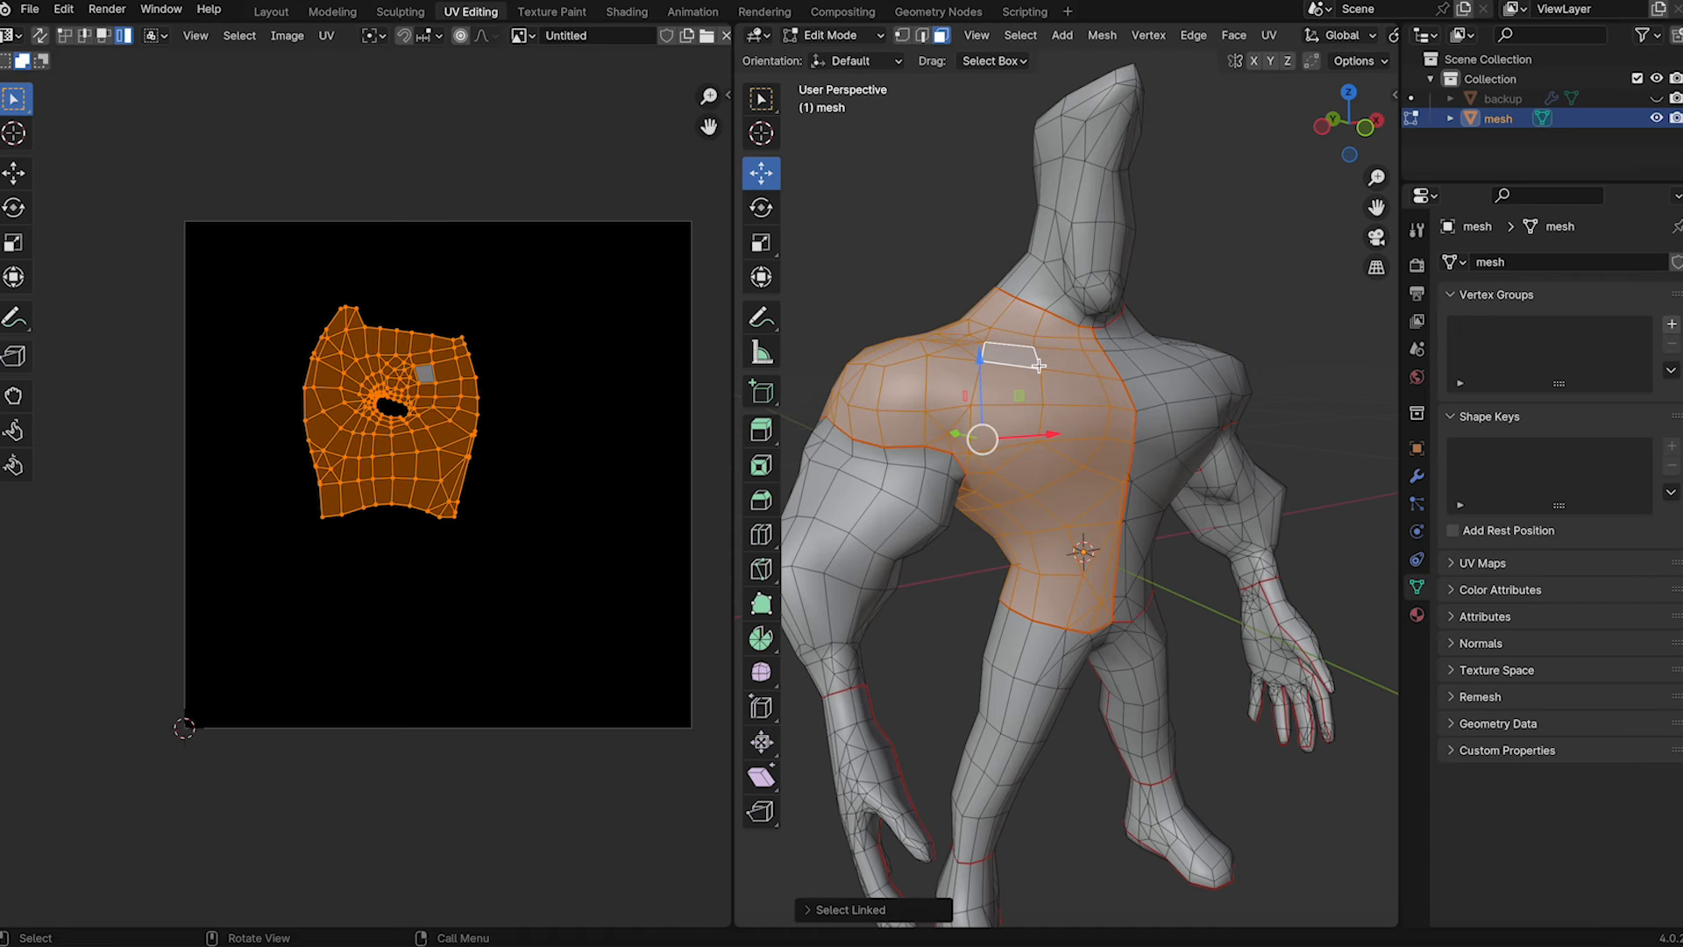
pyautogui.click(1175, 397)
pyautogui.press('l')
# - Examine the UV islands of both arms, one hand and the legs by selecting each linked part
pyautogui.click(866, 512)
pyautogui.press('l')
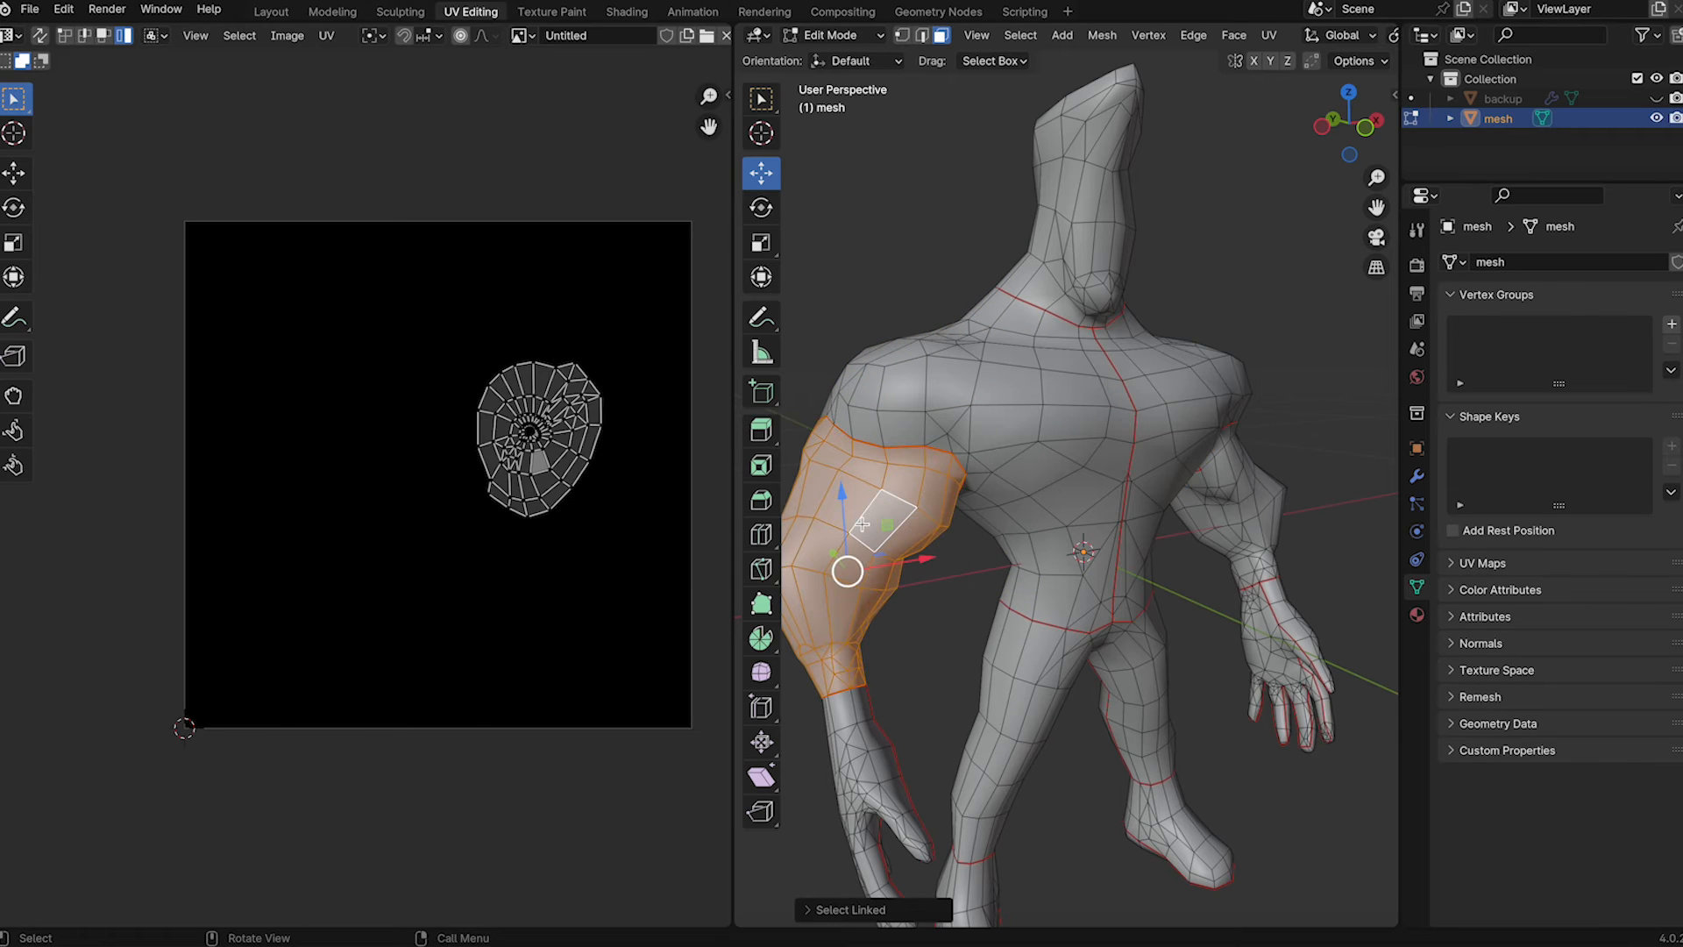
pyautogui.click(1245, 533)
pyautogui.press('l')
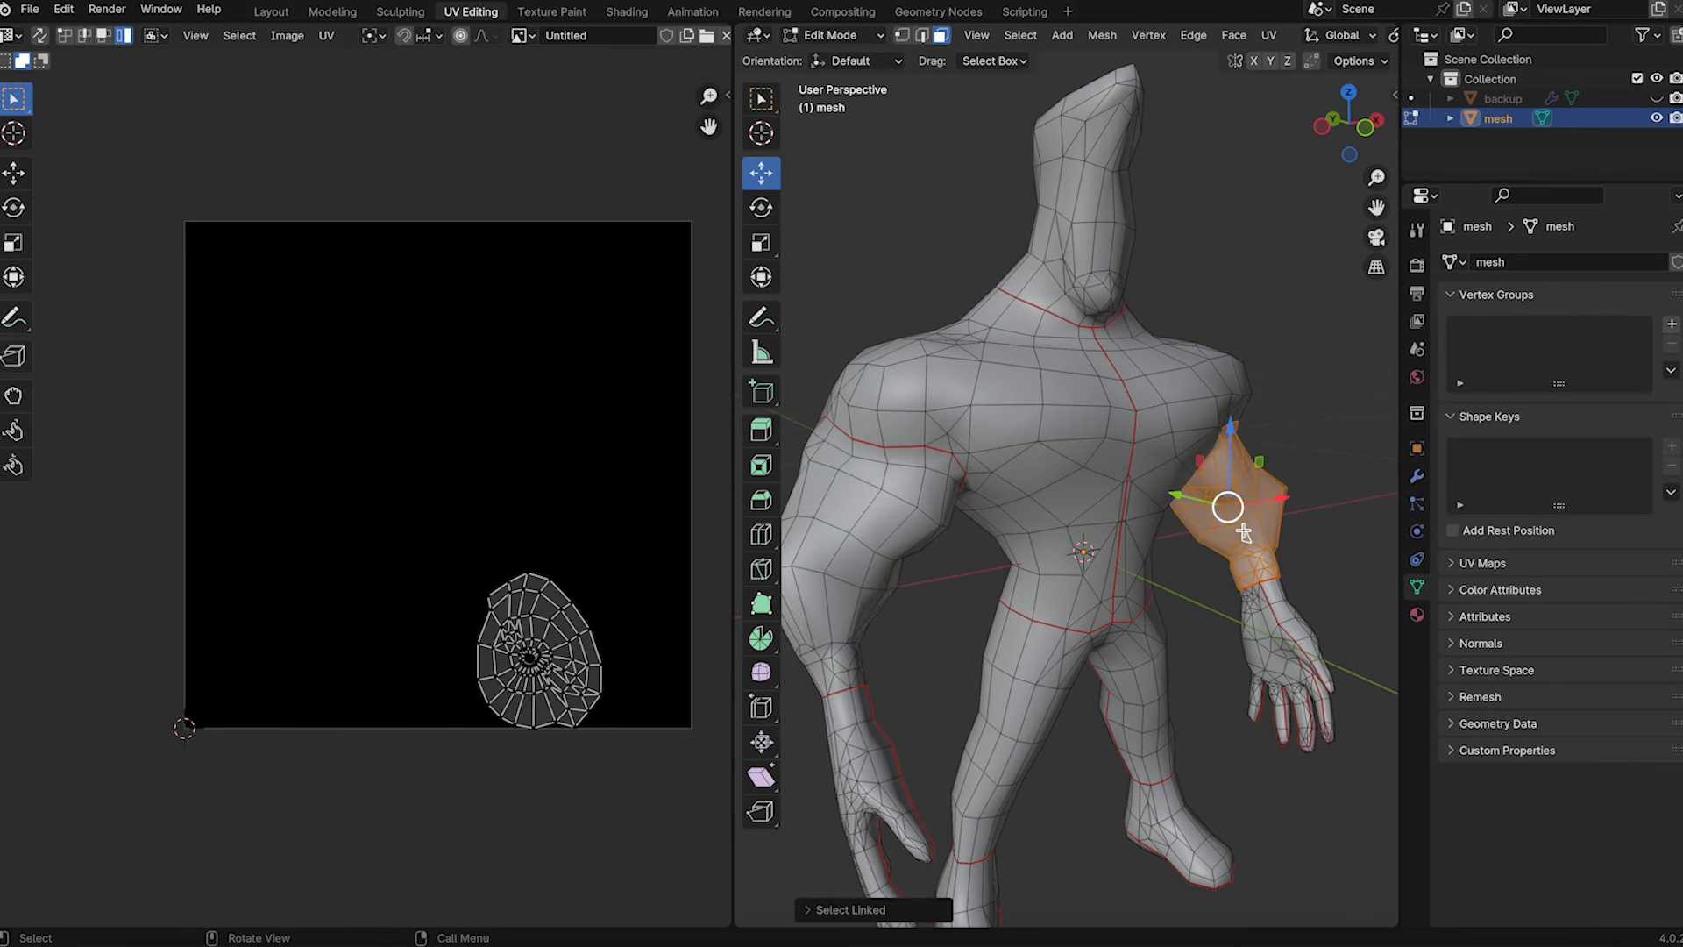
pyautogui.click(1288, 612)
pyautogui.press('l')
pyautogui.click(1252, 631)
pyautogui.press('l')
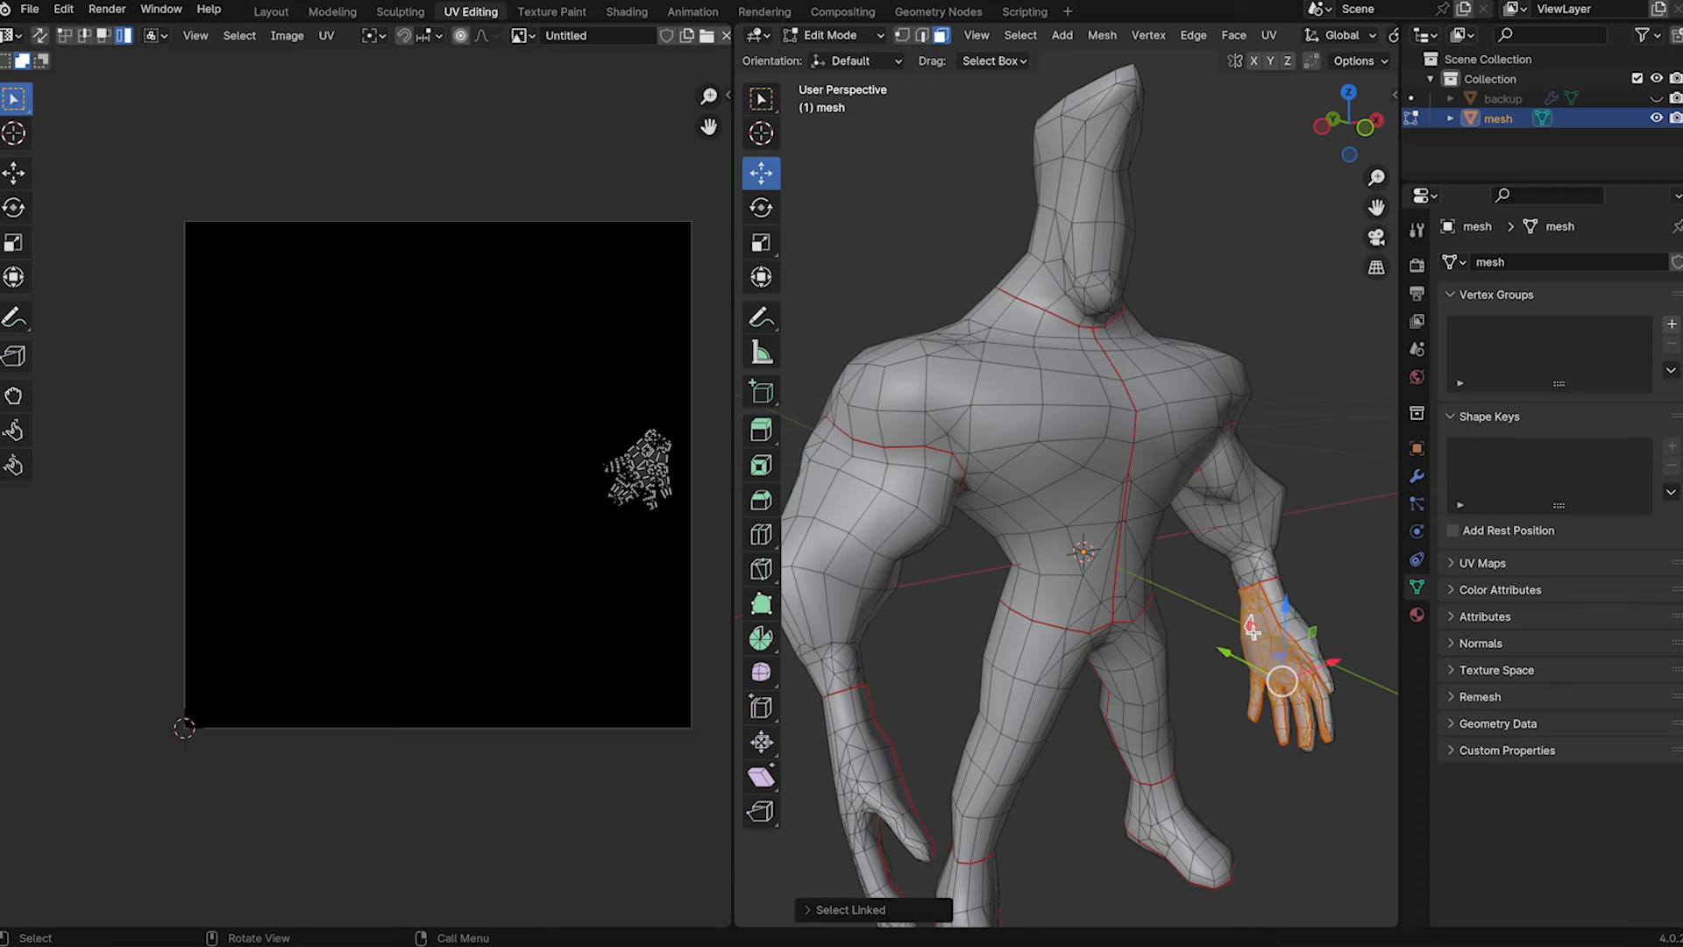
pyautogui.click(1001, 708)
pyautogui.press('l')
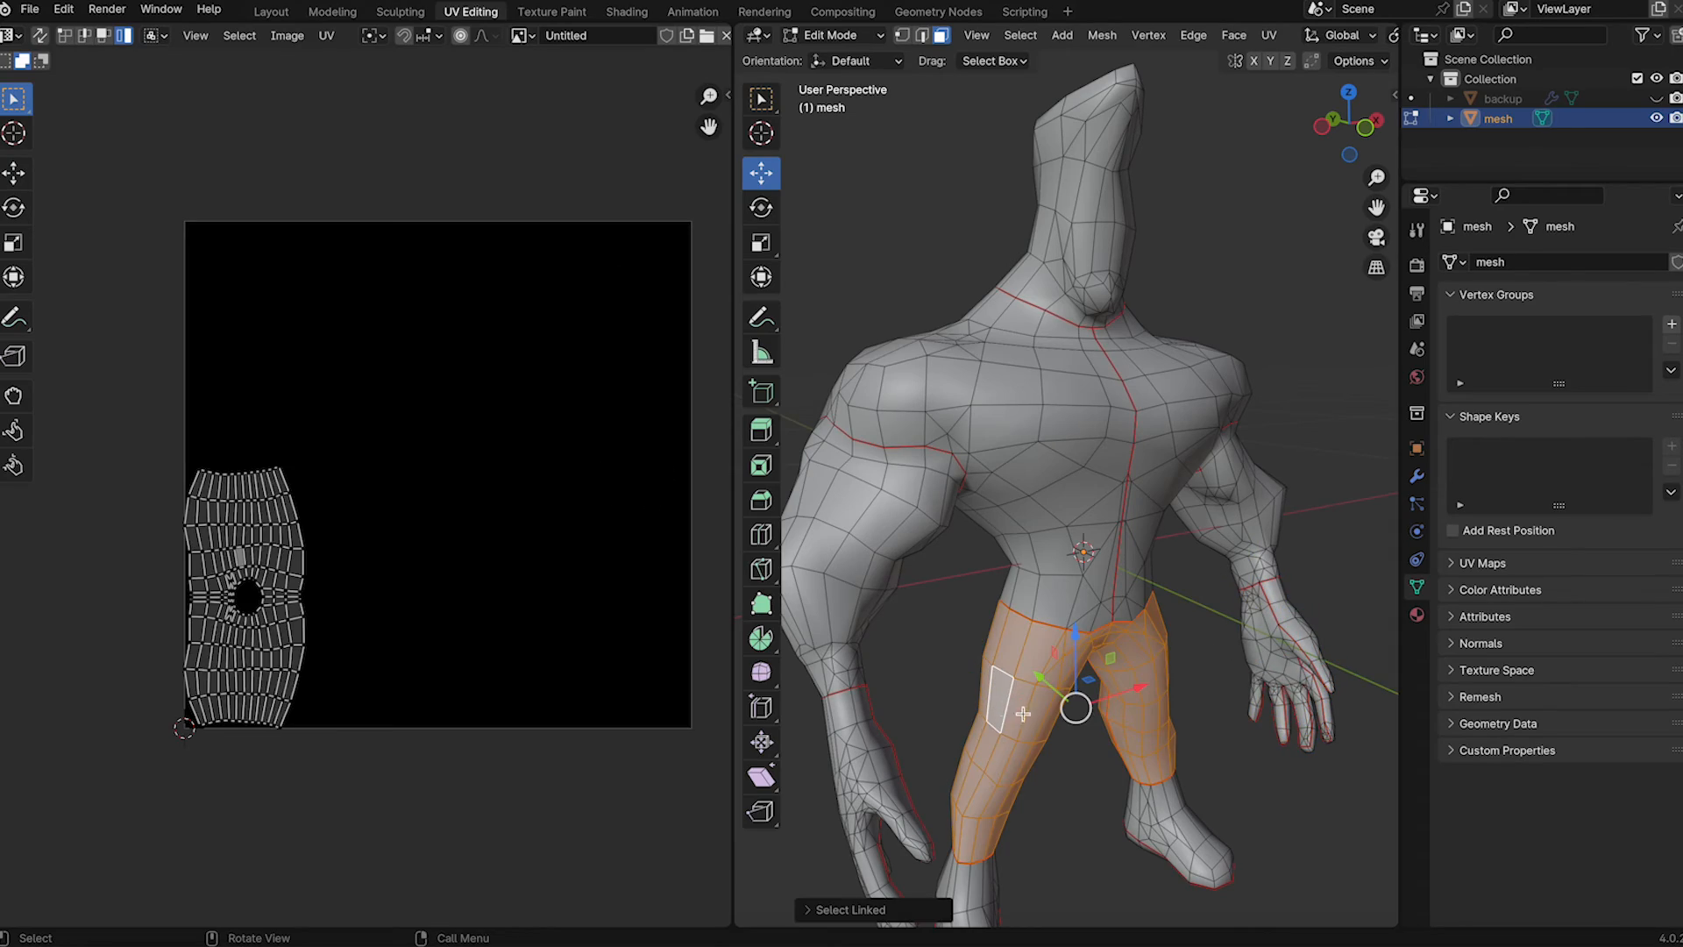
# - Select the whole mesh and spread its UV islands apart within the image so they do not overlap
pyautogui.press('a')
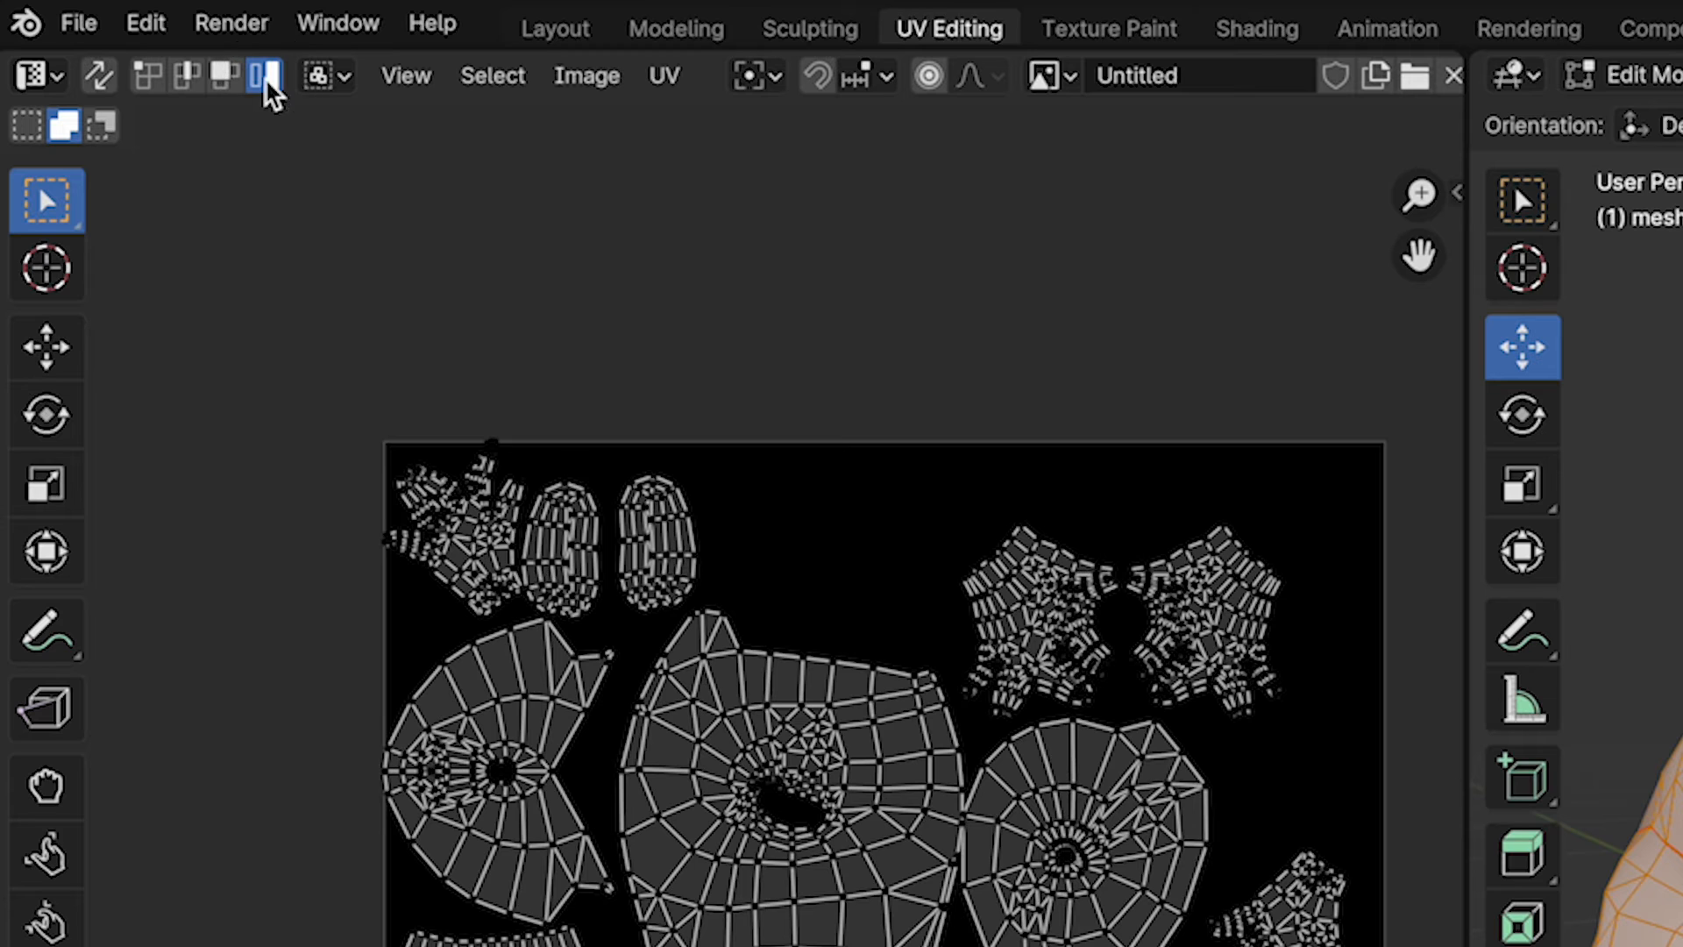
pyautogui.click(1249, 619)
pyautogui.press('g')
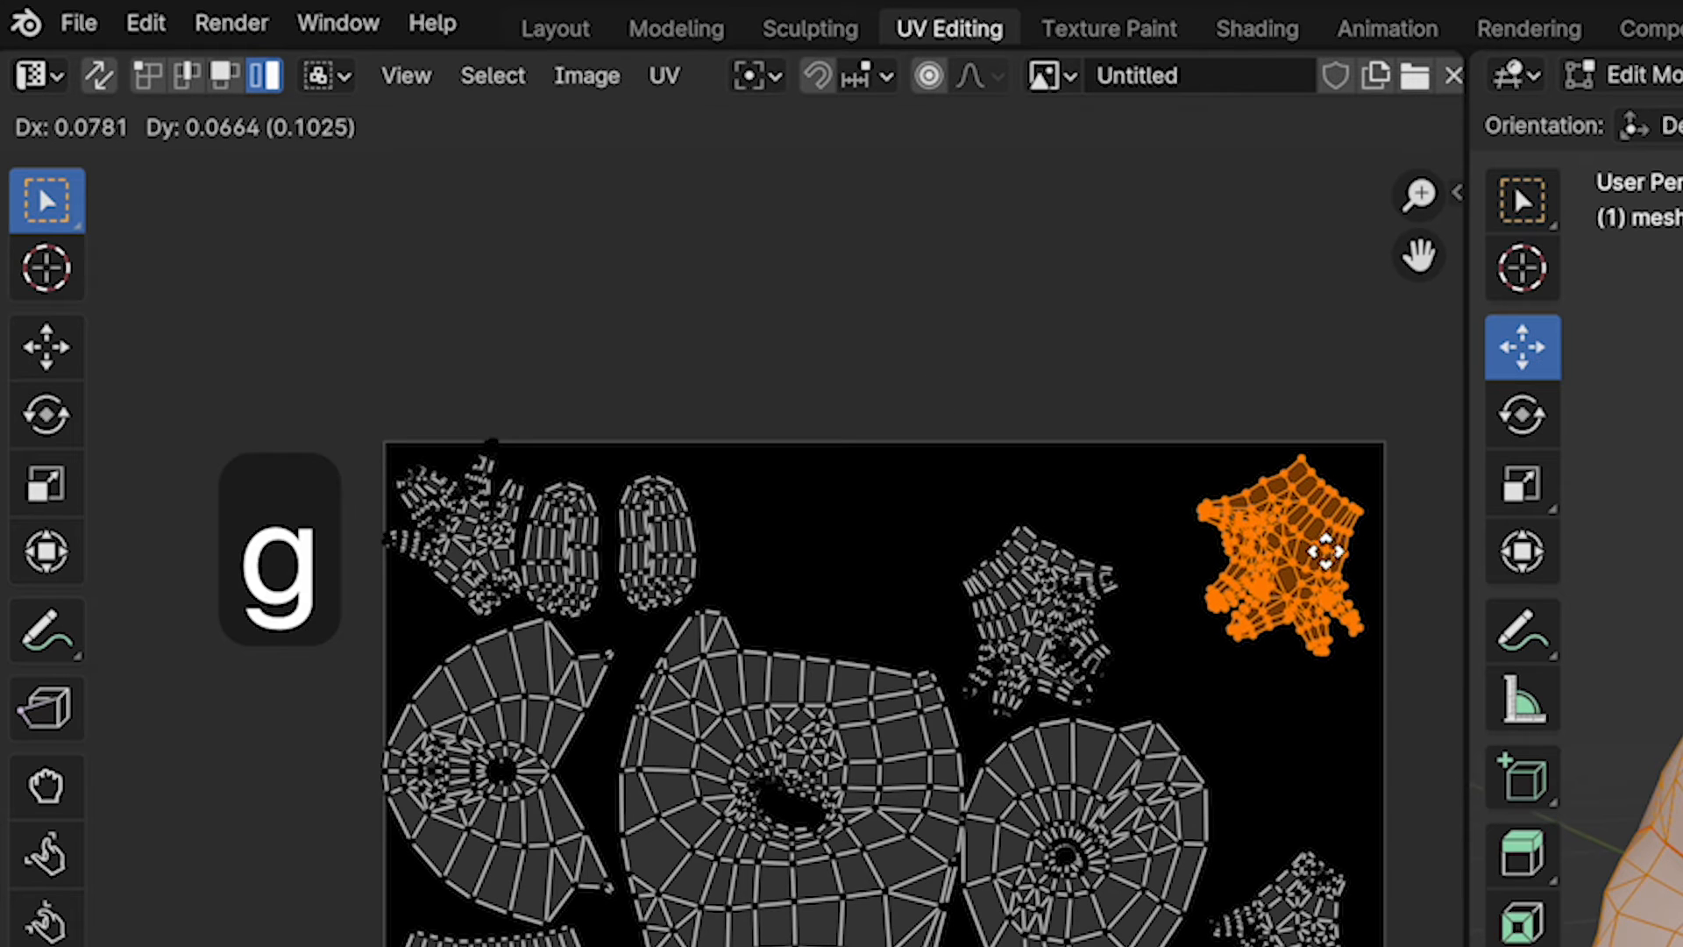
pyautogui.click(1078, 531)
pyautogui.click(939, 778)
pyautogui.click(1165, 833)
pyautogui.press('g')
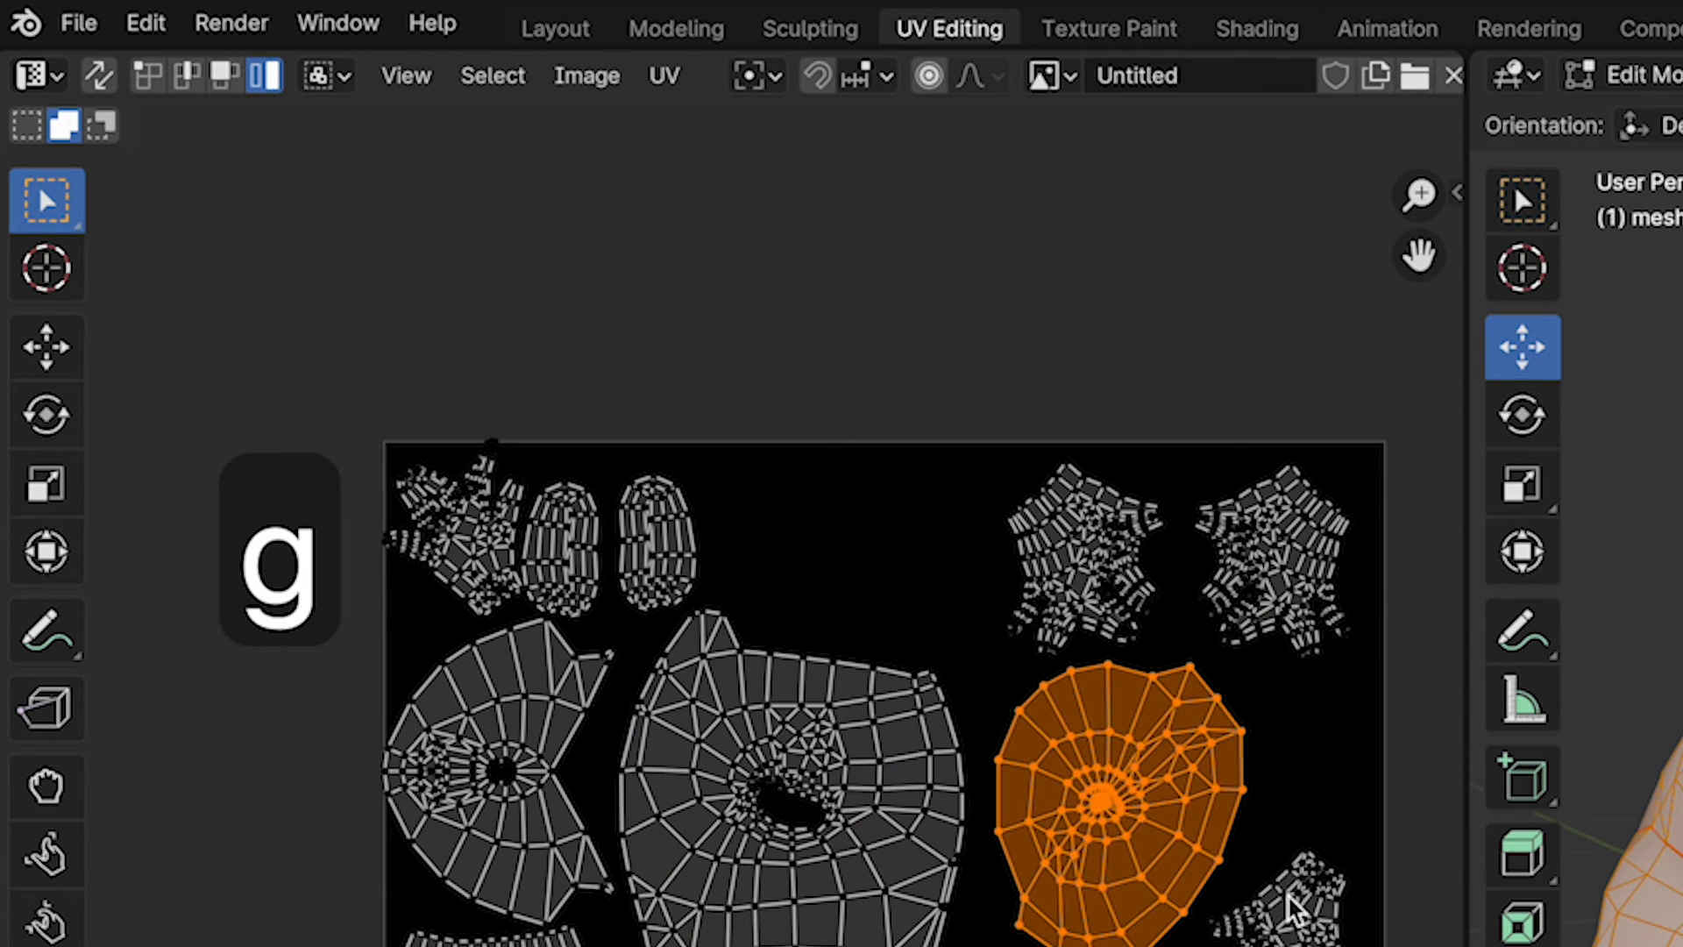
pyautogui.press('g')
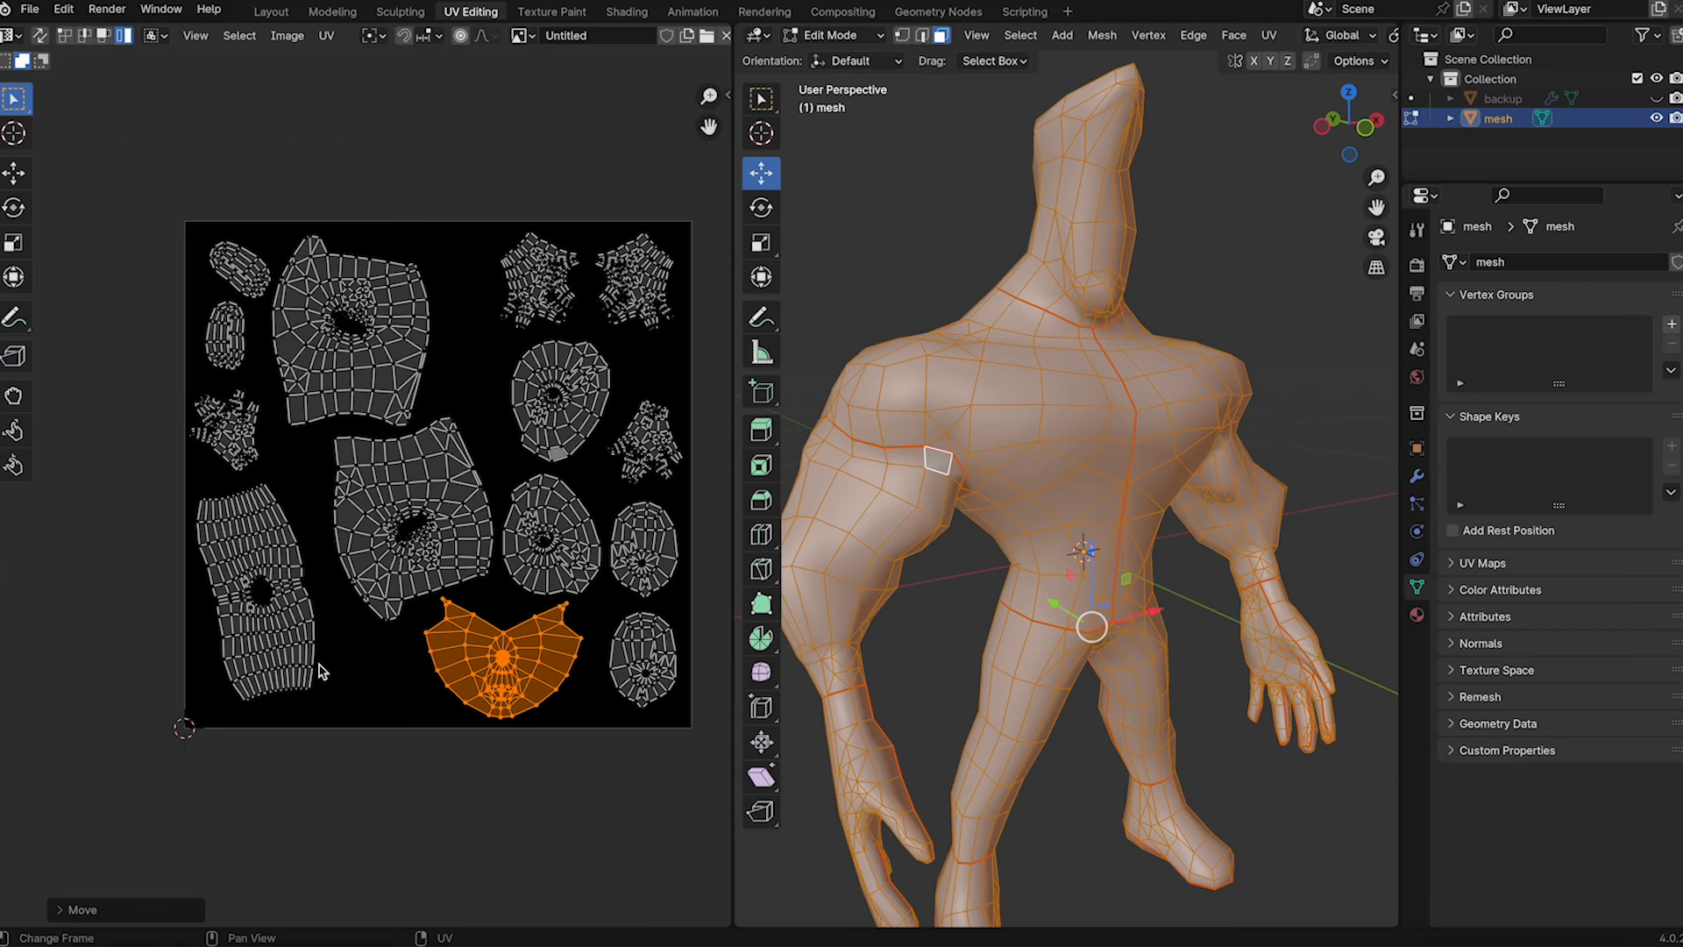
# - Scale up the legs' UV island slightly and reposition it in its corner of the layout
pyautogui.click(282, 661)
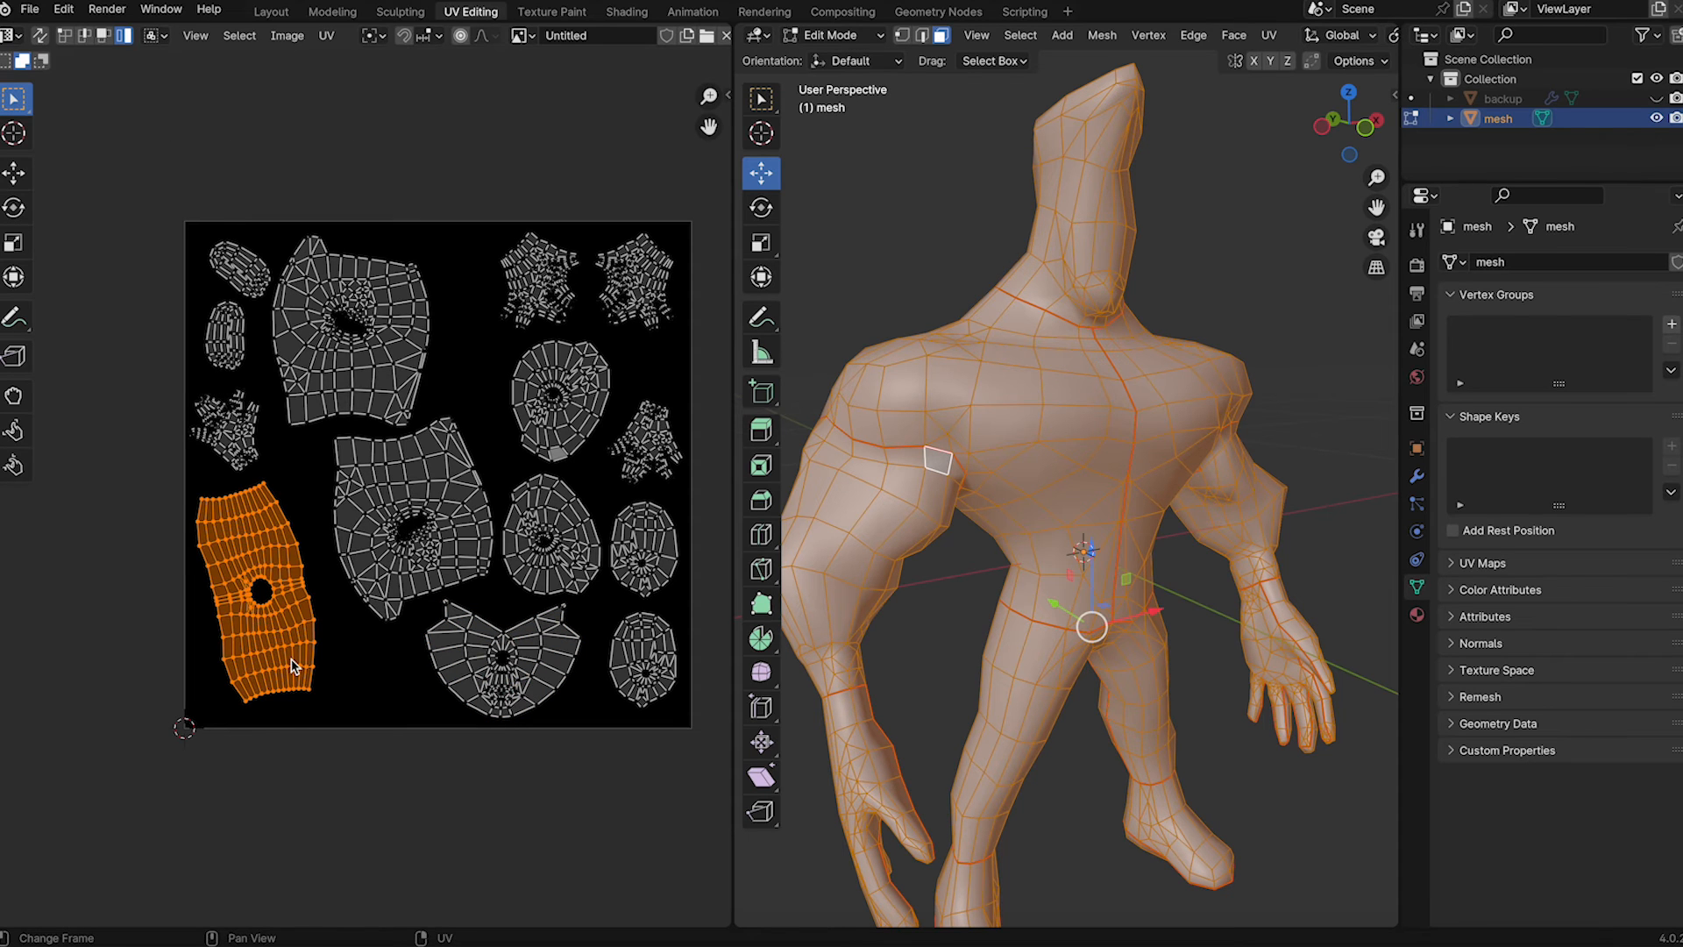
pyautogui.press('s')
pyautogui.click(298, 666)
pyautogui.press('g')
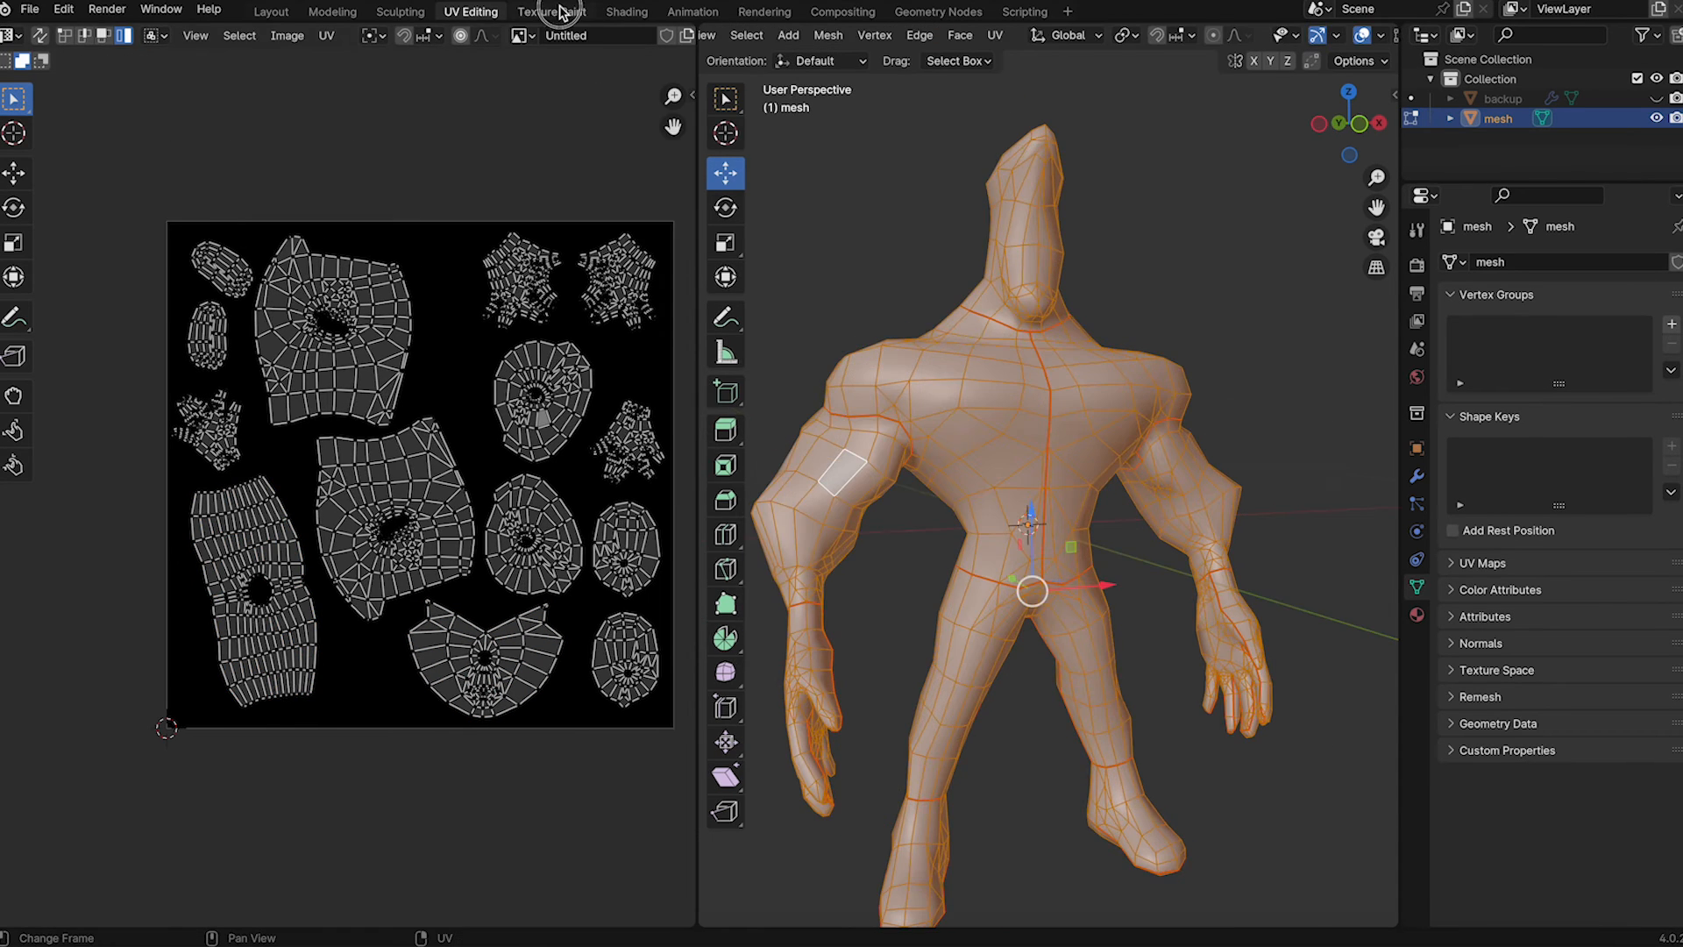
# - Open the Texture Paint workspace and view the character from the front
pyautogui.click(552, 12)
pyautogui.rightClick(847, 440)
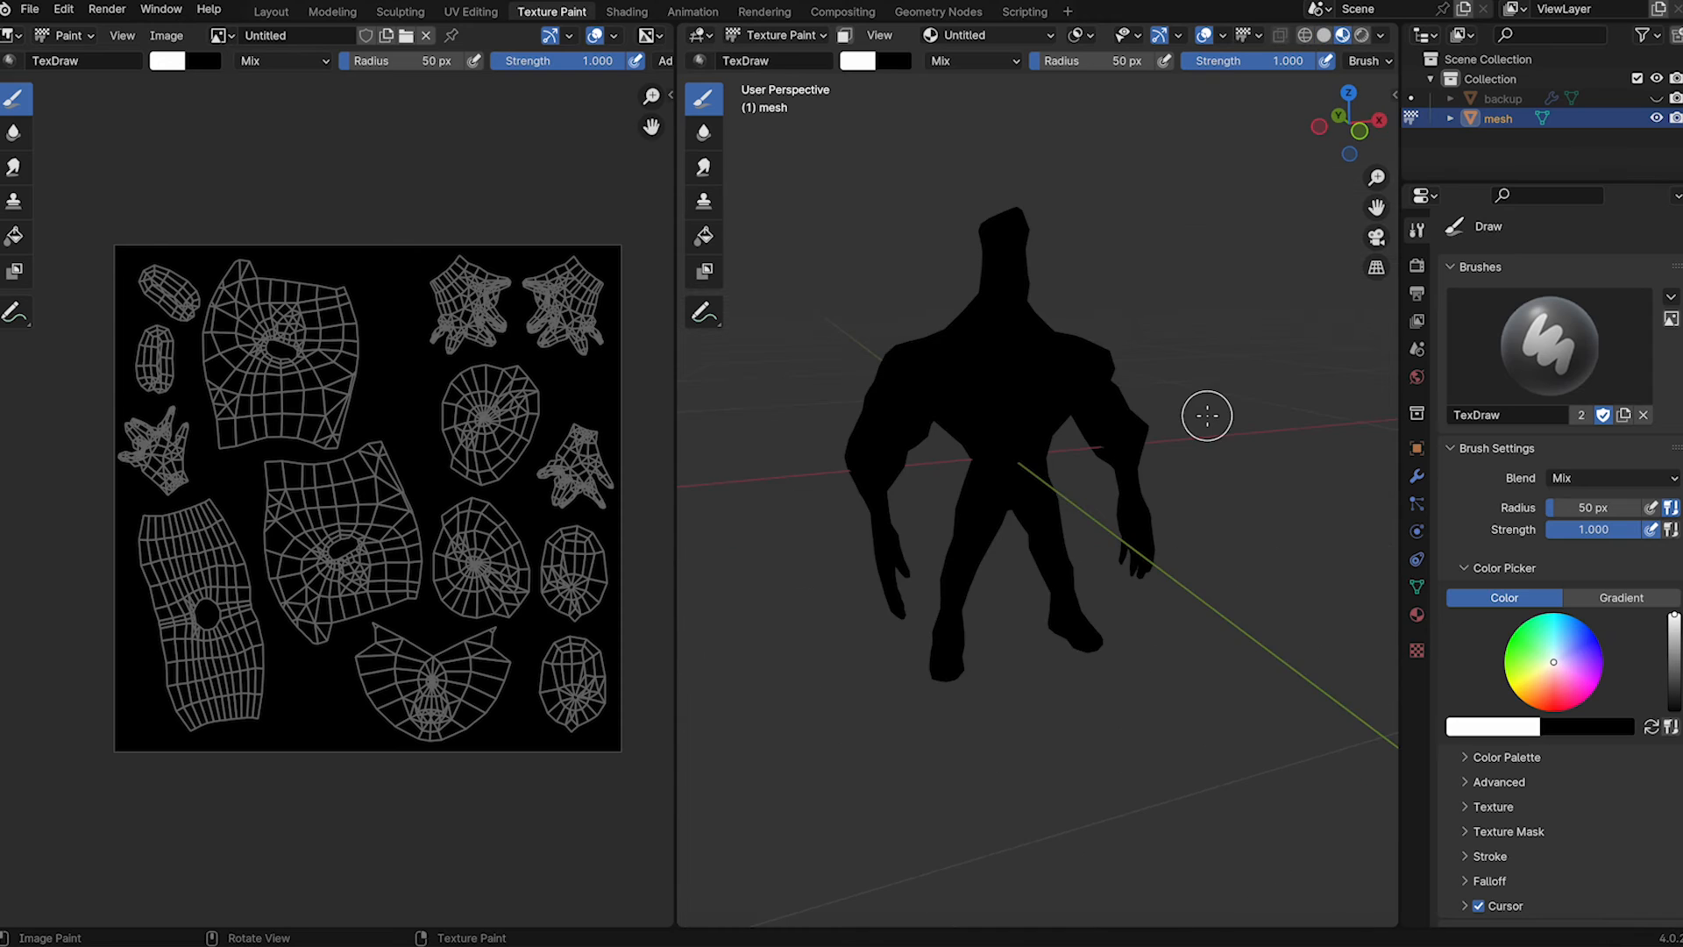
pyautogui.press('1')
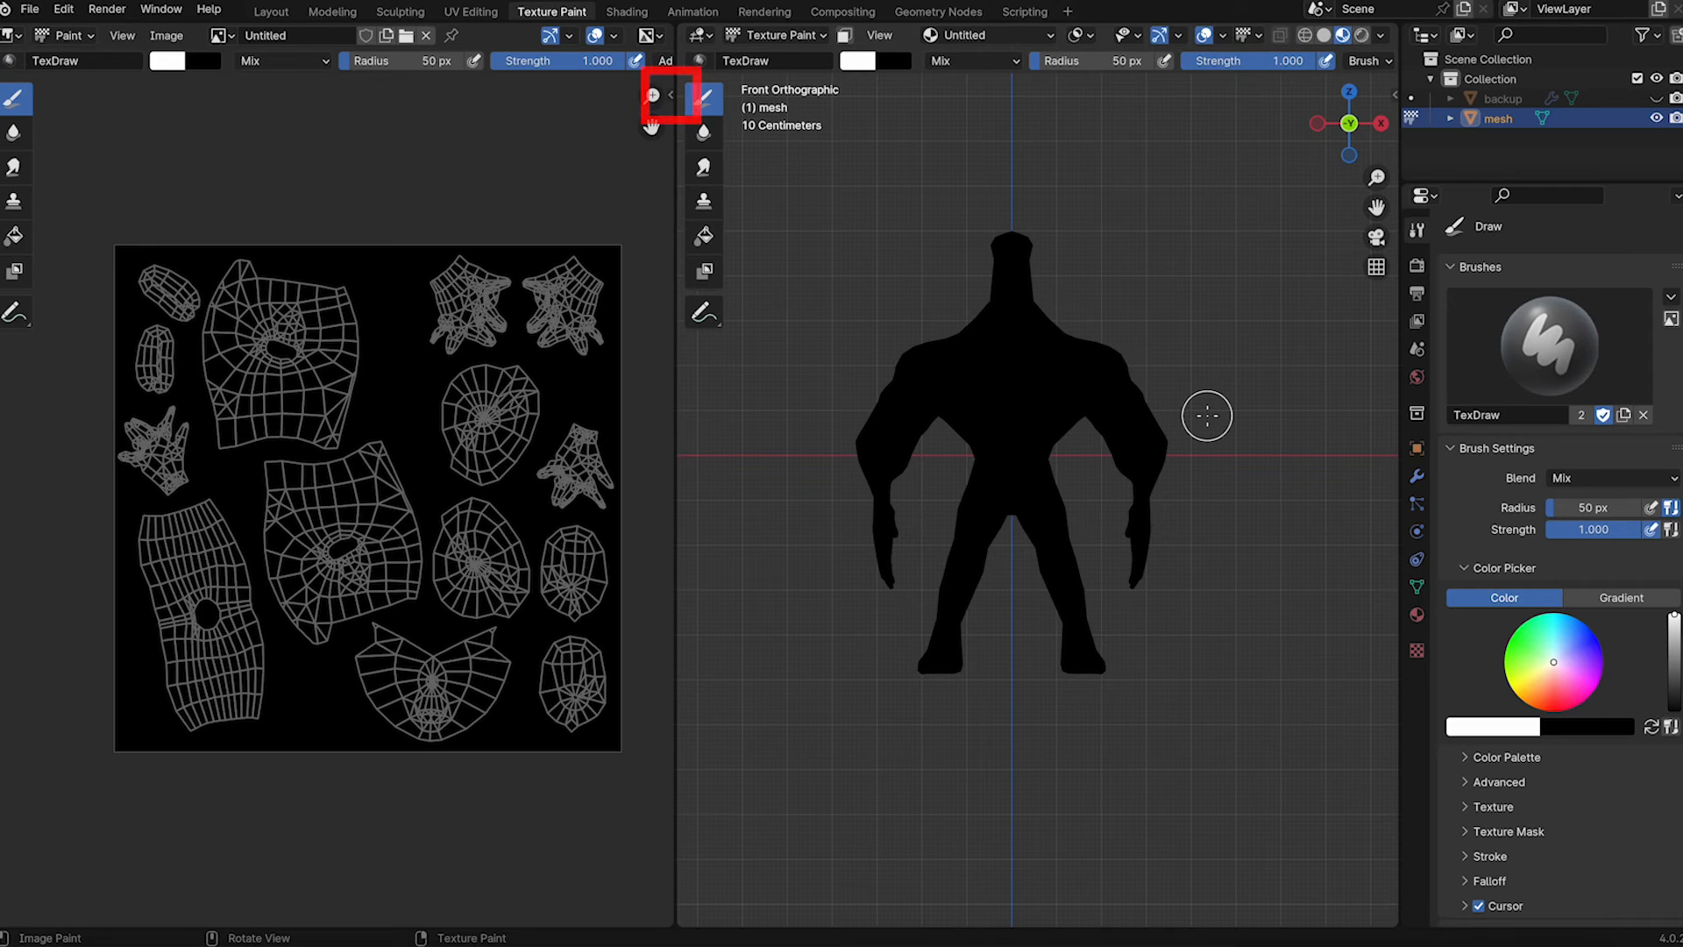
# - Add a new paint brush and name it TextureBrush
pyautogui.click(668, 99)
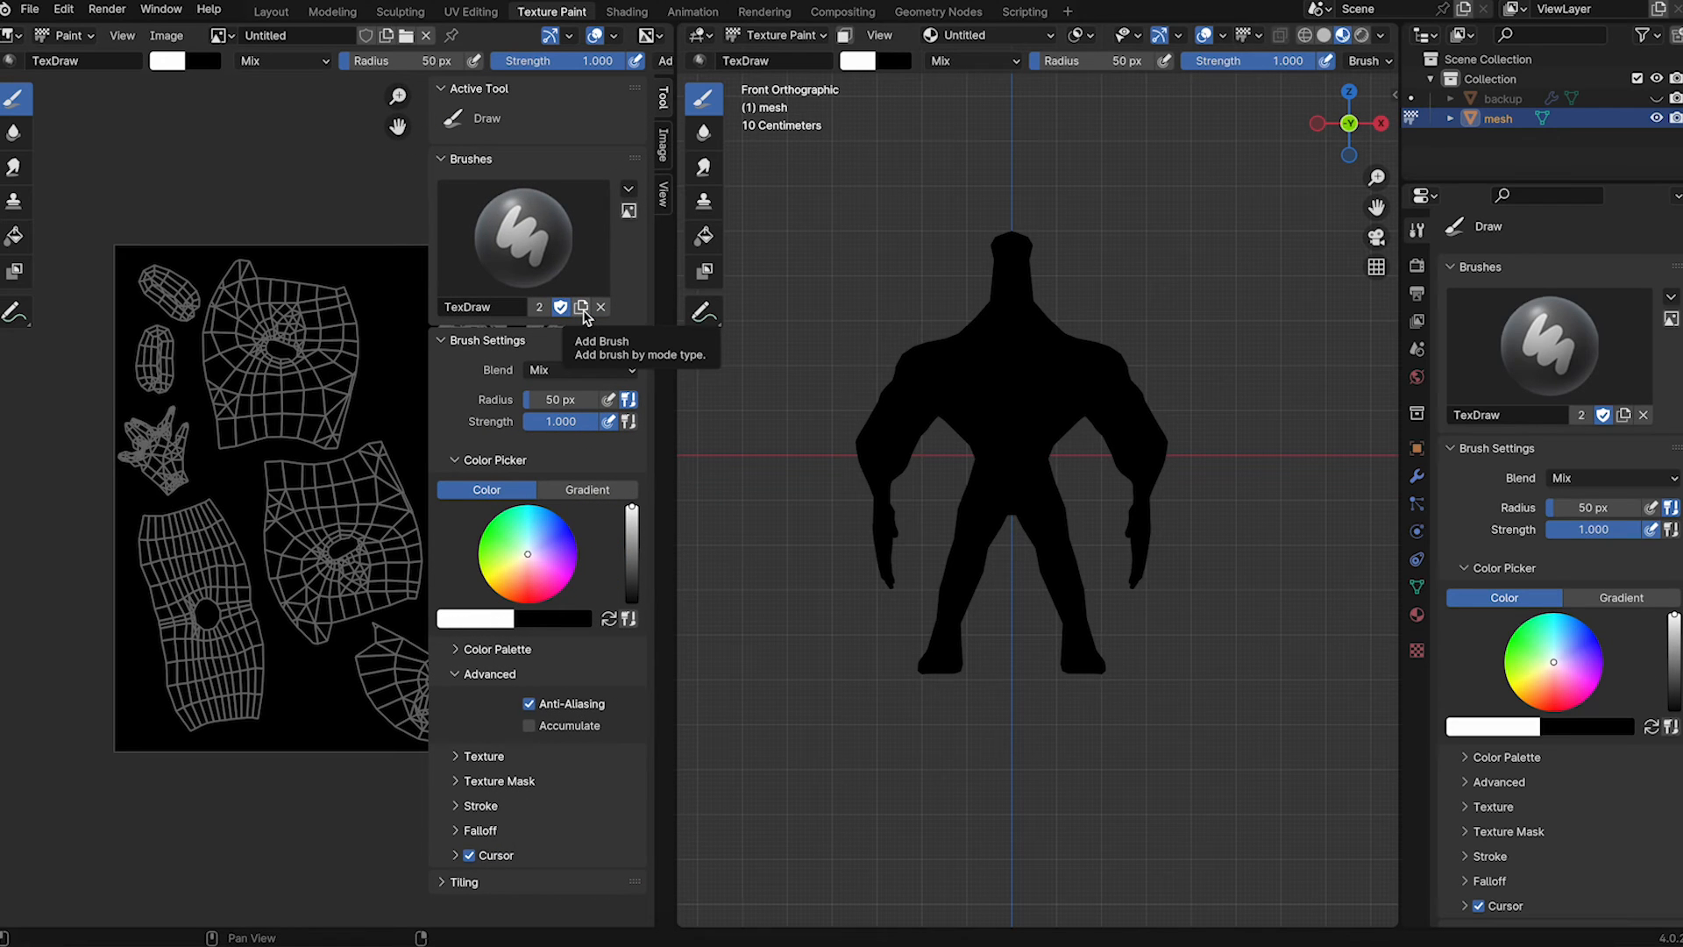
pyautogui.click(583, 307)
pyautogui.click(462, 307)
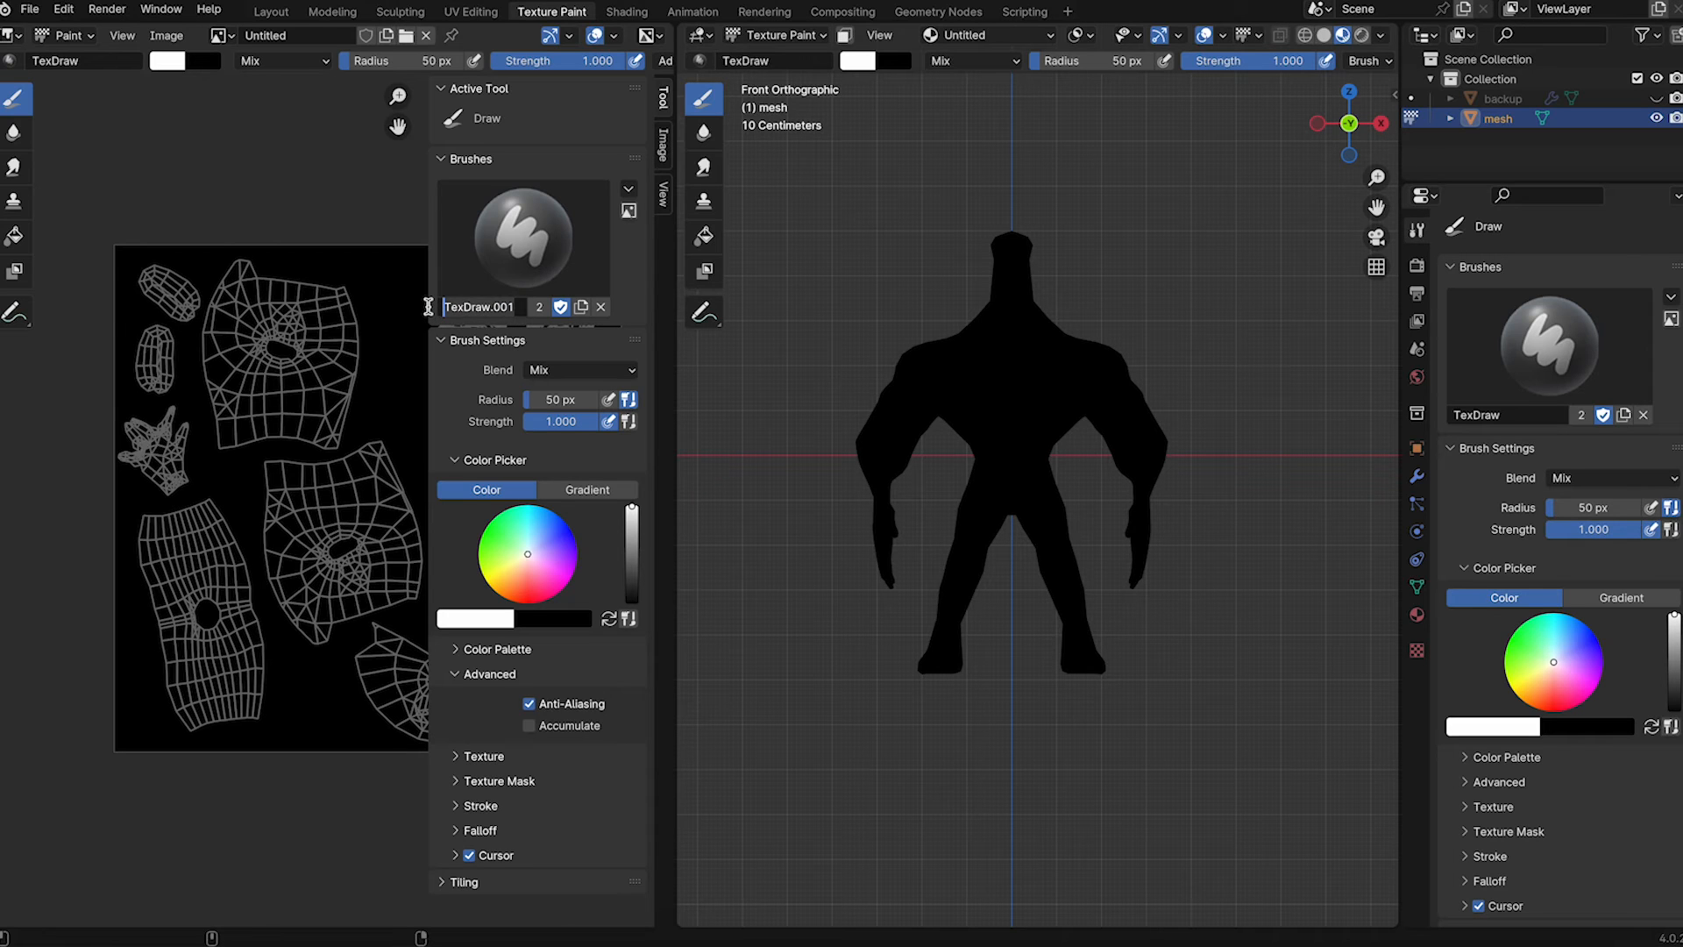
pyautogui.write('TextureBrush')
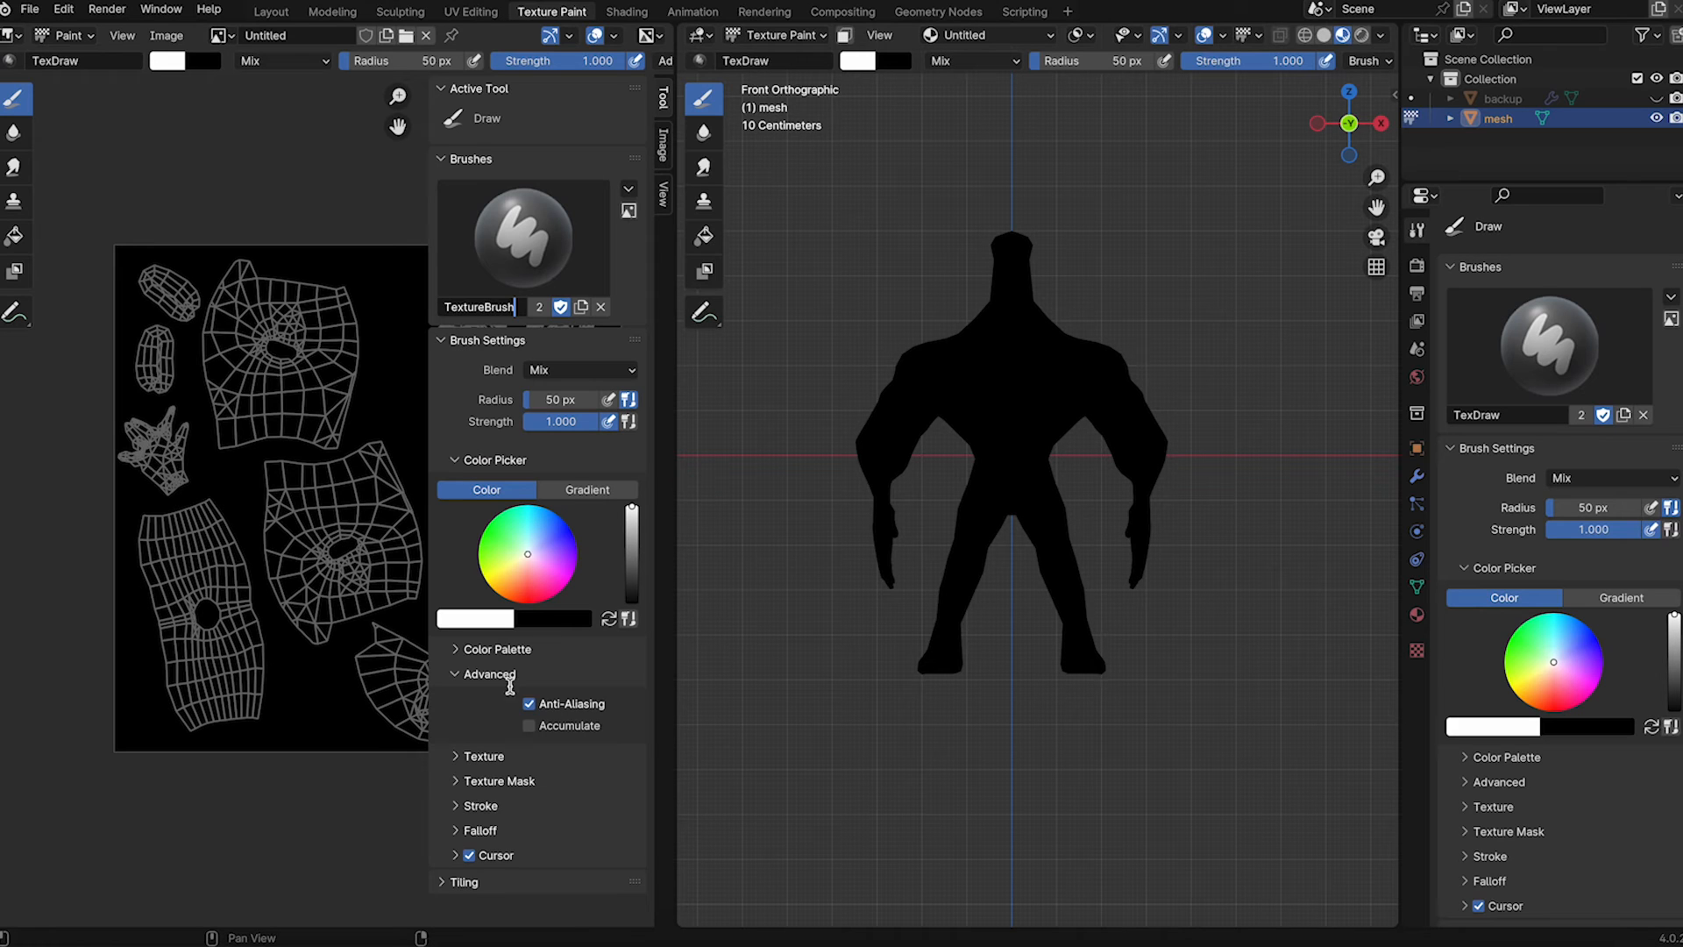
# - Create a new texture for the TextureBrush brush
pyautogui.click(456, 756)
pyautogui.scroll(-5, 523, 759)
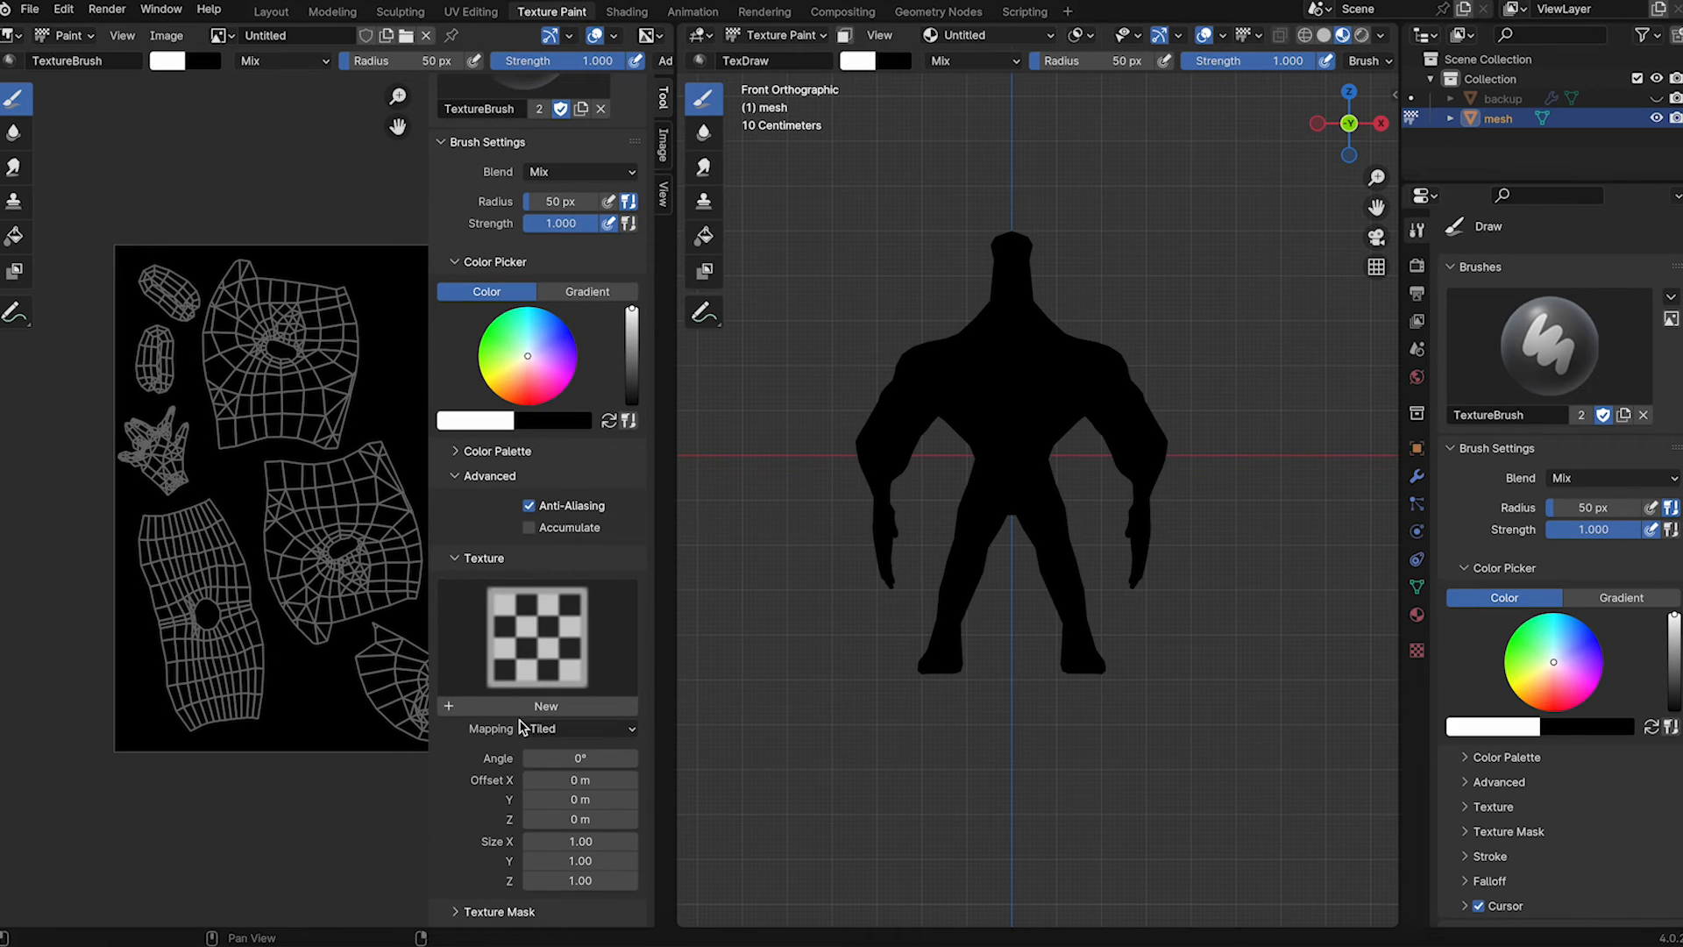
pyautogui.click(554, 640)
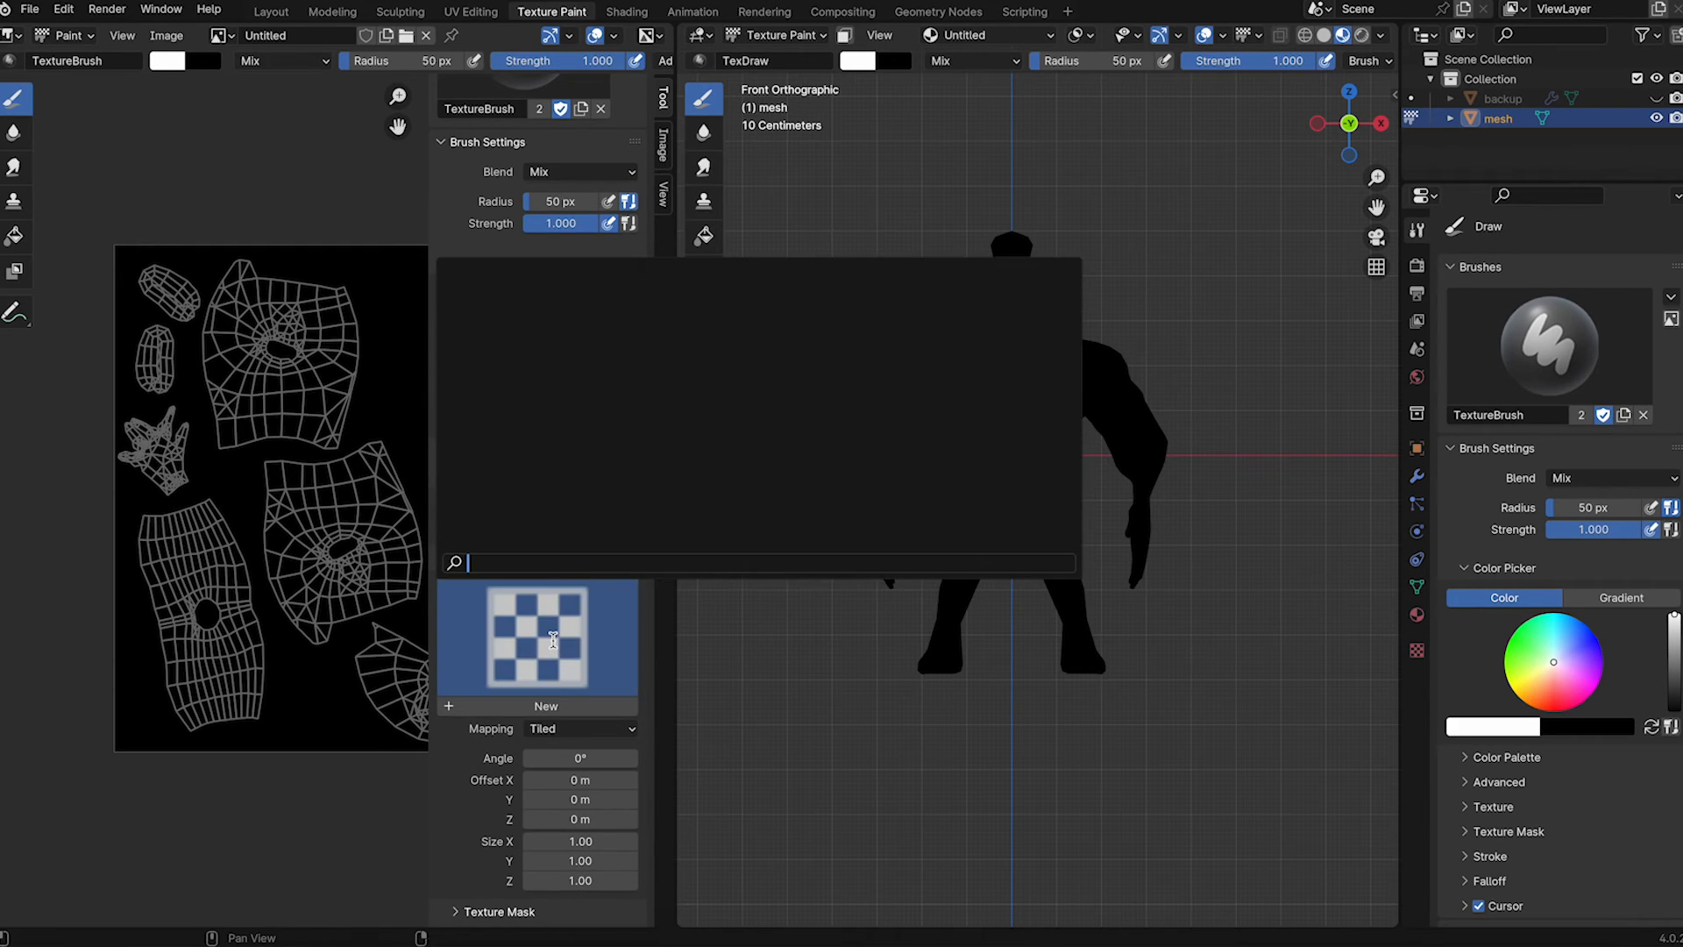
pyautogui.click(553, 645)
pyautogui.click(550, 706)
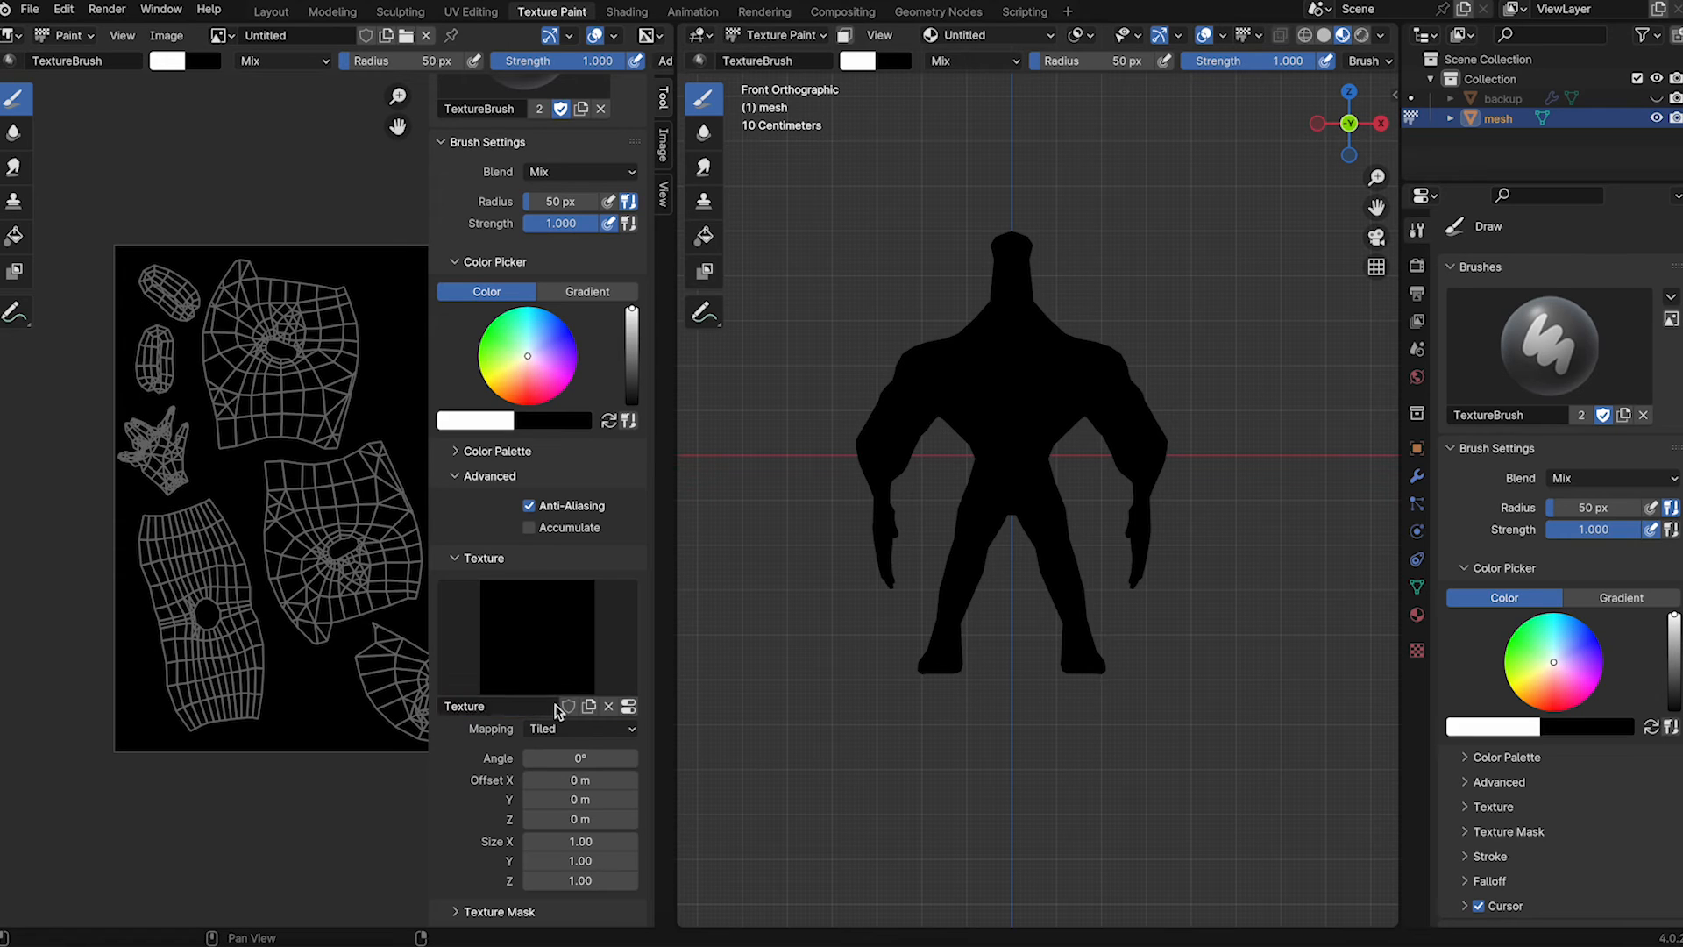
pyautogui.click(537, 637)
# - Load test_5-FRONT.psd as the image of the brush texture
pyautogui.click(1418, 651)
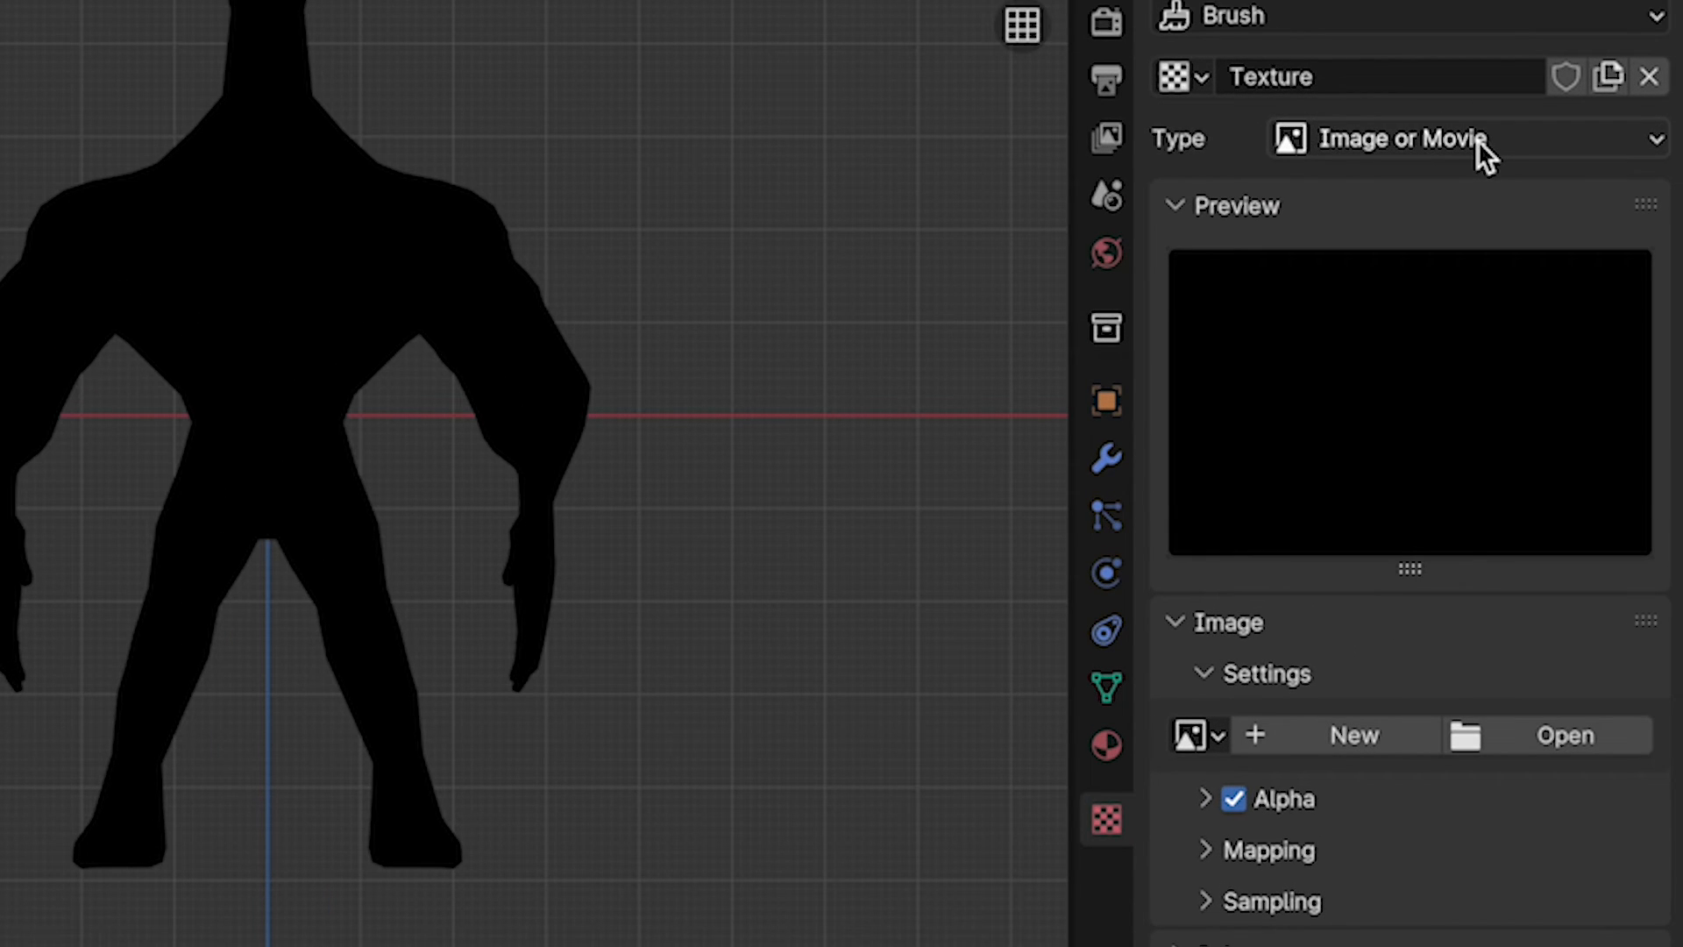
pyautogui.click(1529, 736)
pyautogui.click(3, 614)
pyautogui.scroll(-10, 3, 750)
pyautogui.scroll(5, 4, 456)
pyautogui.click(3, 422)
pyautogui.scroll(-5, 3, 456)
pyautogui.click(4, 750)
pyautogui.click(4, 876)
pyautogui.click(885, 946)
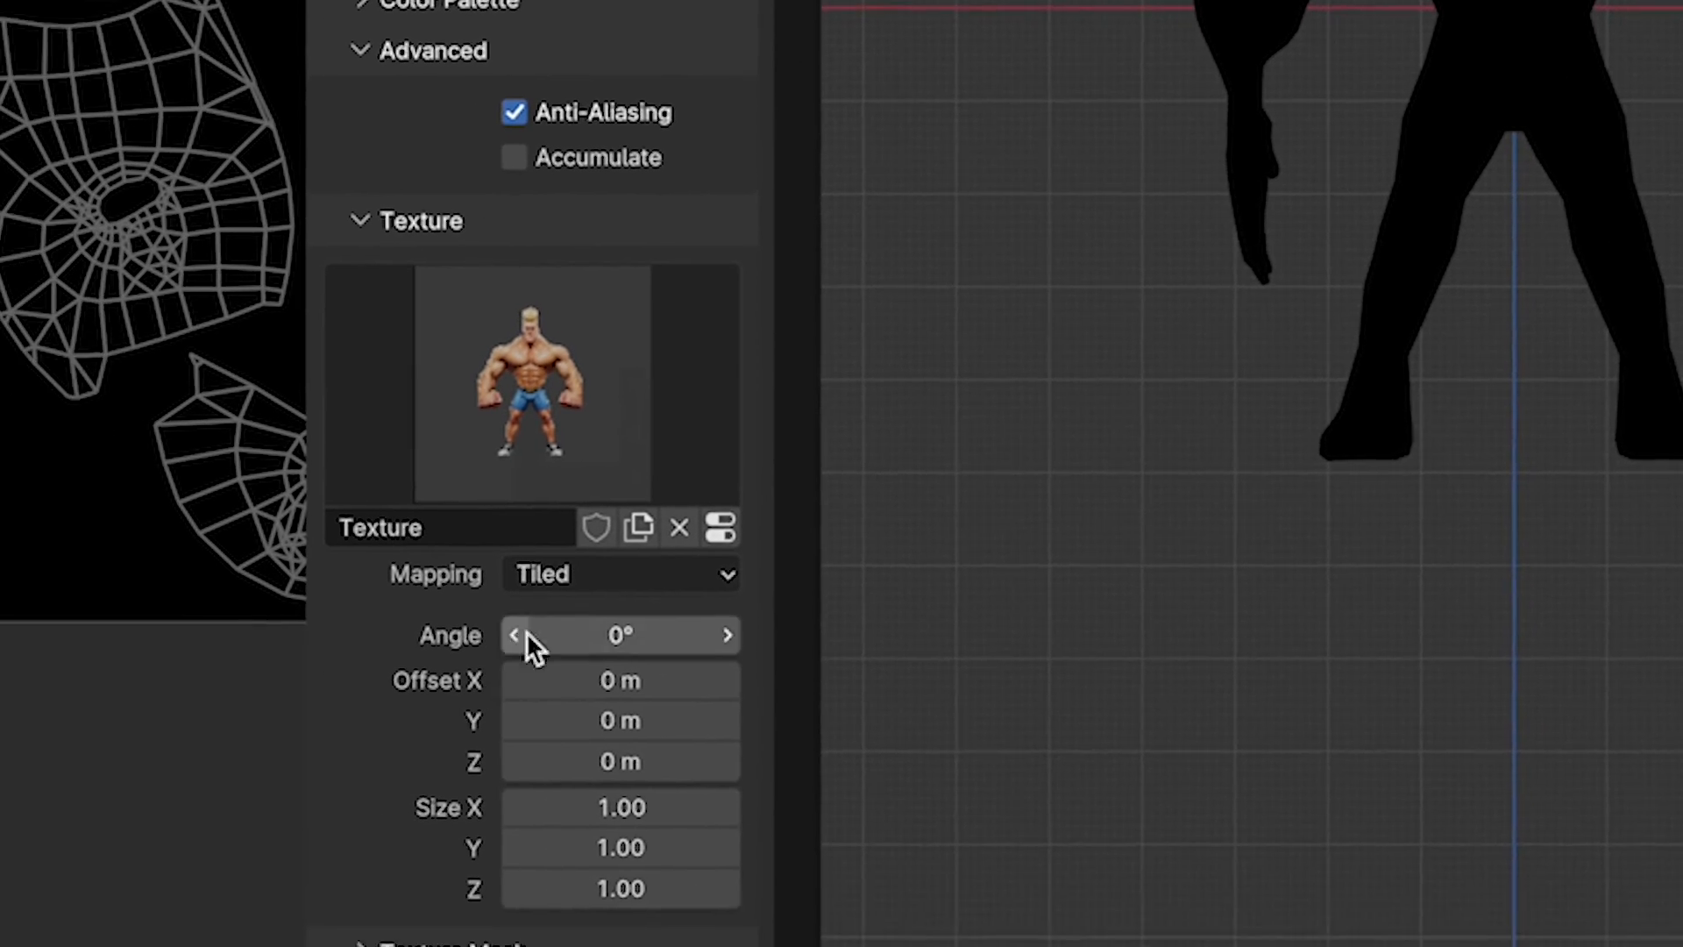
# - Set the brush texture's mapping to Stencil and adjust the stencil over the character in the front view
pyautogui.click(791, 492)
pyautogui.click(840, 726)
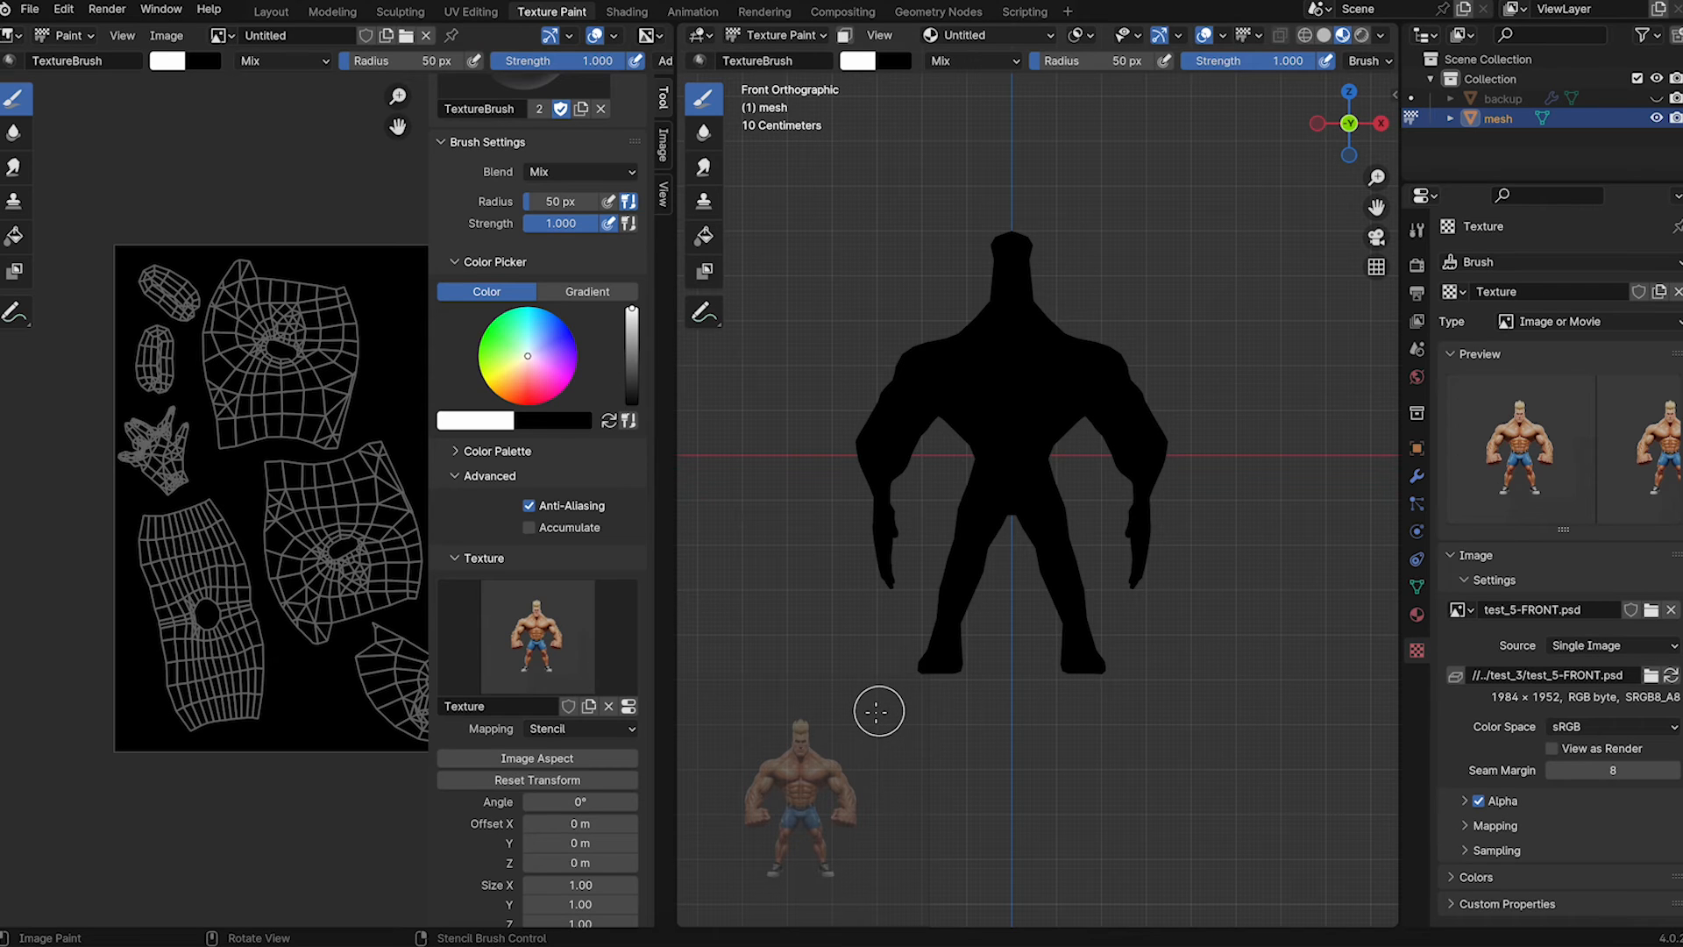
pyautogui.moveTo(860, 722)
pyautogui.keyDown('shift'); pyautogui.mouseDown(button='right')
pyautogui.moveTo(936, 699)
pyautogui.moveTo(912, 720)
pyautogui.moveTo(1110, 503)
pyautogui.moveTo(1056, 541)
pyautogui.moveTo(1175, 432)
pyautogui.moveTo(1146, 432)
pyautogui.moveTo(1192, 506)
pyautogui.moveTo(1131, 413)
pyautogui.moveTo(1169, 455)
pyautogui.moveTo(1116, 437)
pyautogui.moveTo(1162, 466)
pyautogui.mouseUp(button='right'); pyautogui.keyUp('shift')
# - Set the stencil angle to 0°, then enlarge and position the stencil to match the character's front silhouette
pyautogui.click(592, 803)
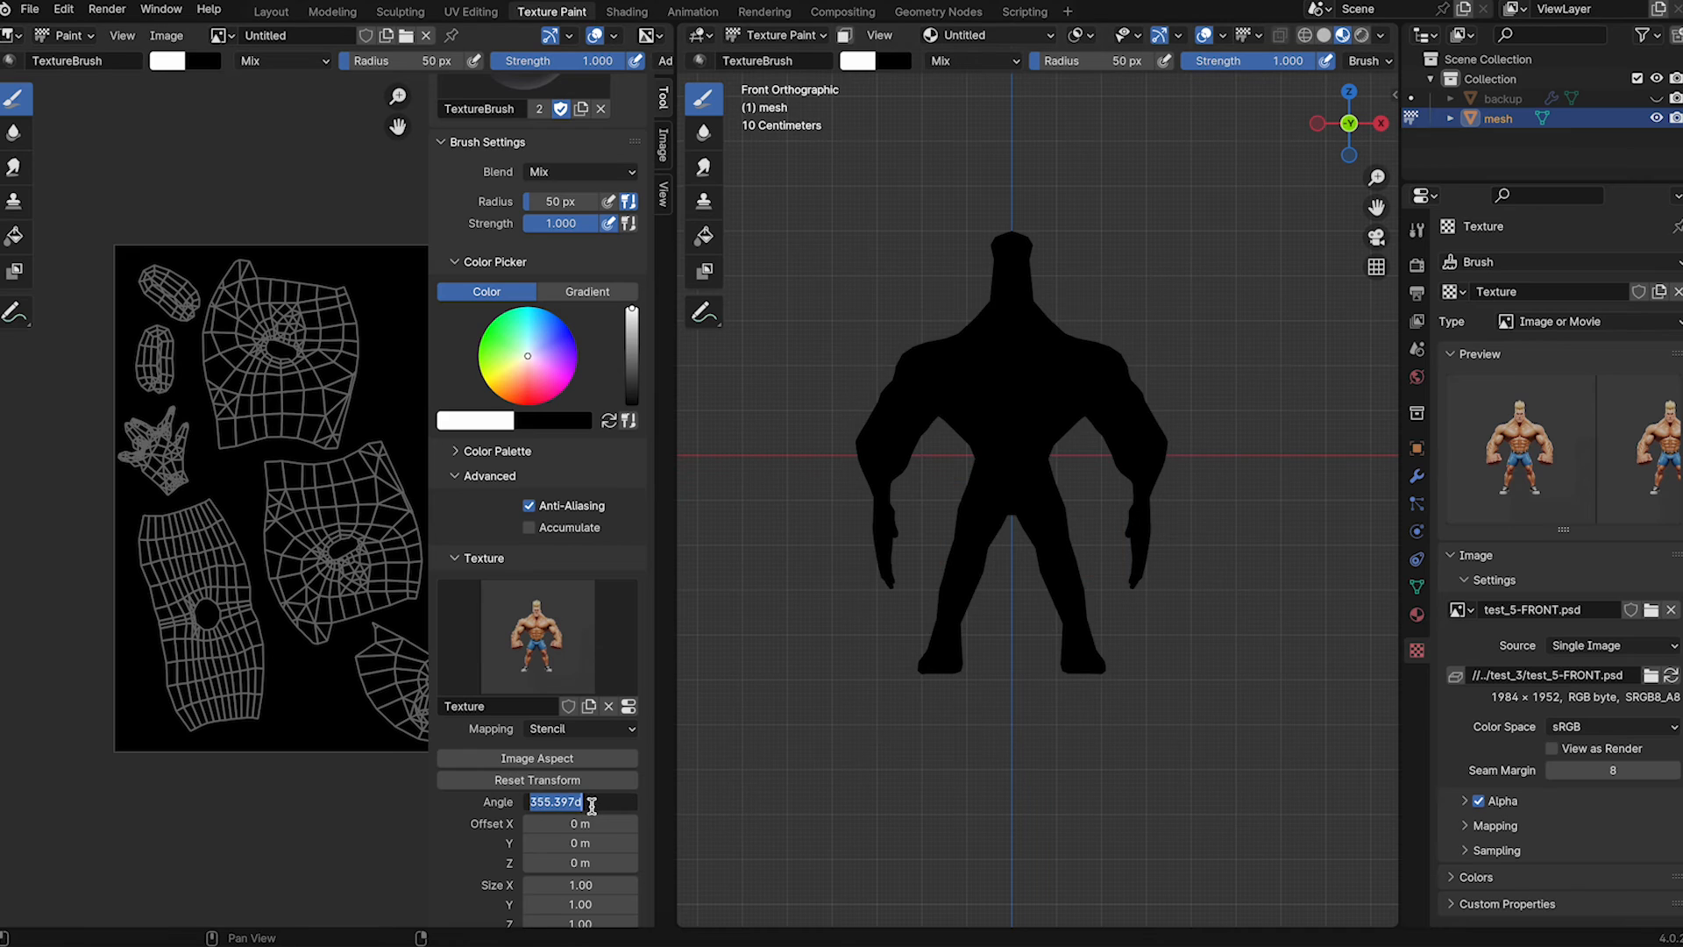
pyautogui.write('0')
pyautogui.press('Return')
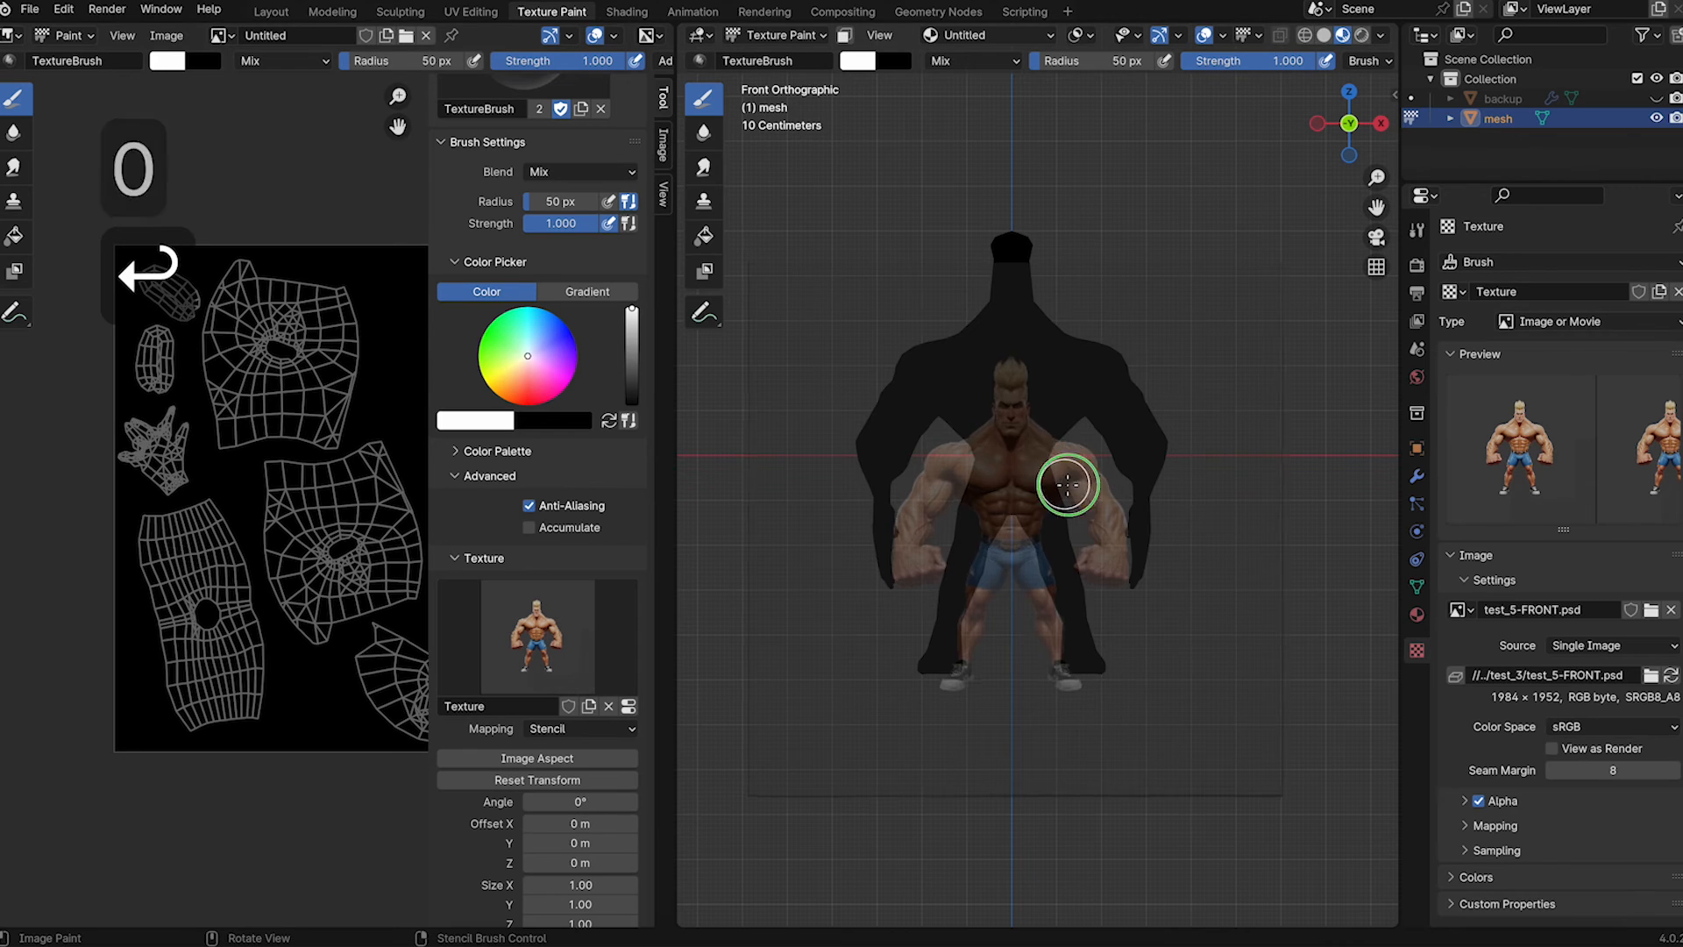
pyautogui.keyDown('shift'); pyautogui.moveTo(1069, 424); pyautogui.dragTo(1137, 416, button='right'); pyautogui.keyUp('shift')
pyautogui.rightClick(1115, 425)
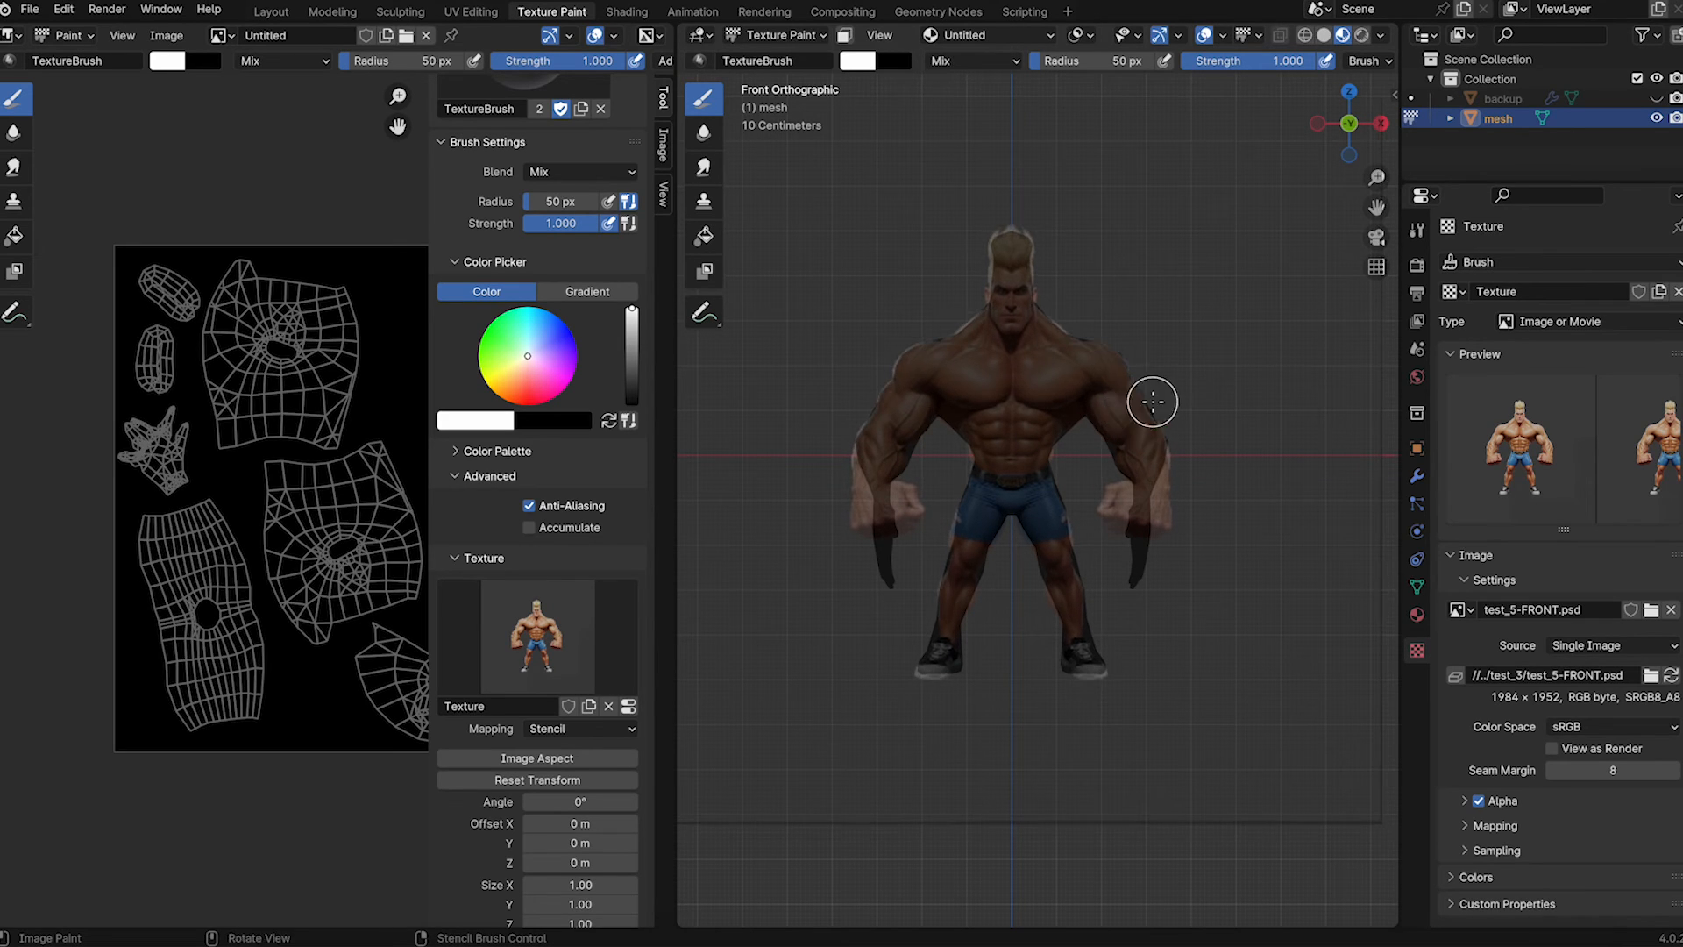
# - Enlarge the brush radius to 91 px and paint the front reference image over the character's head, torso, arms and legs
pyautogui.press(']')
pyautogui.press(']')
pyautogui.press(']')
pyautogui.moveTo(1089, 402); pyautogui.dragTo(1022, 303)
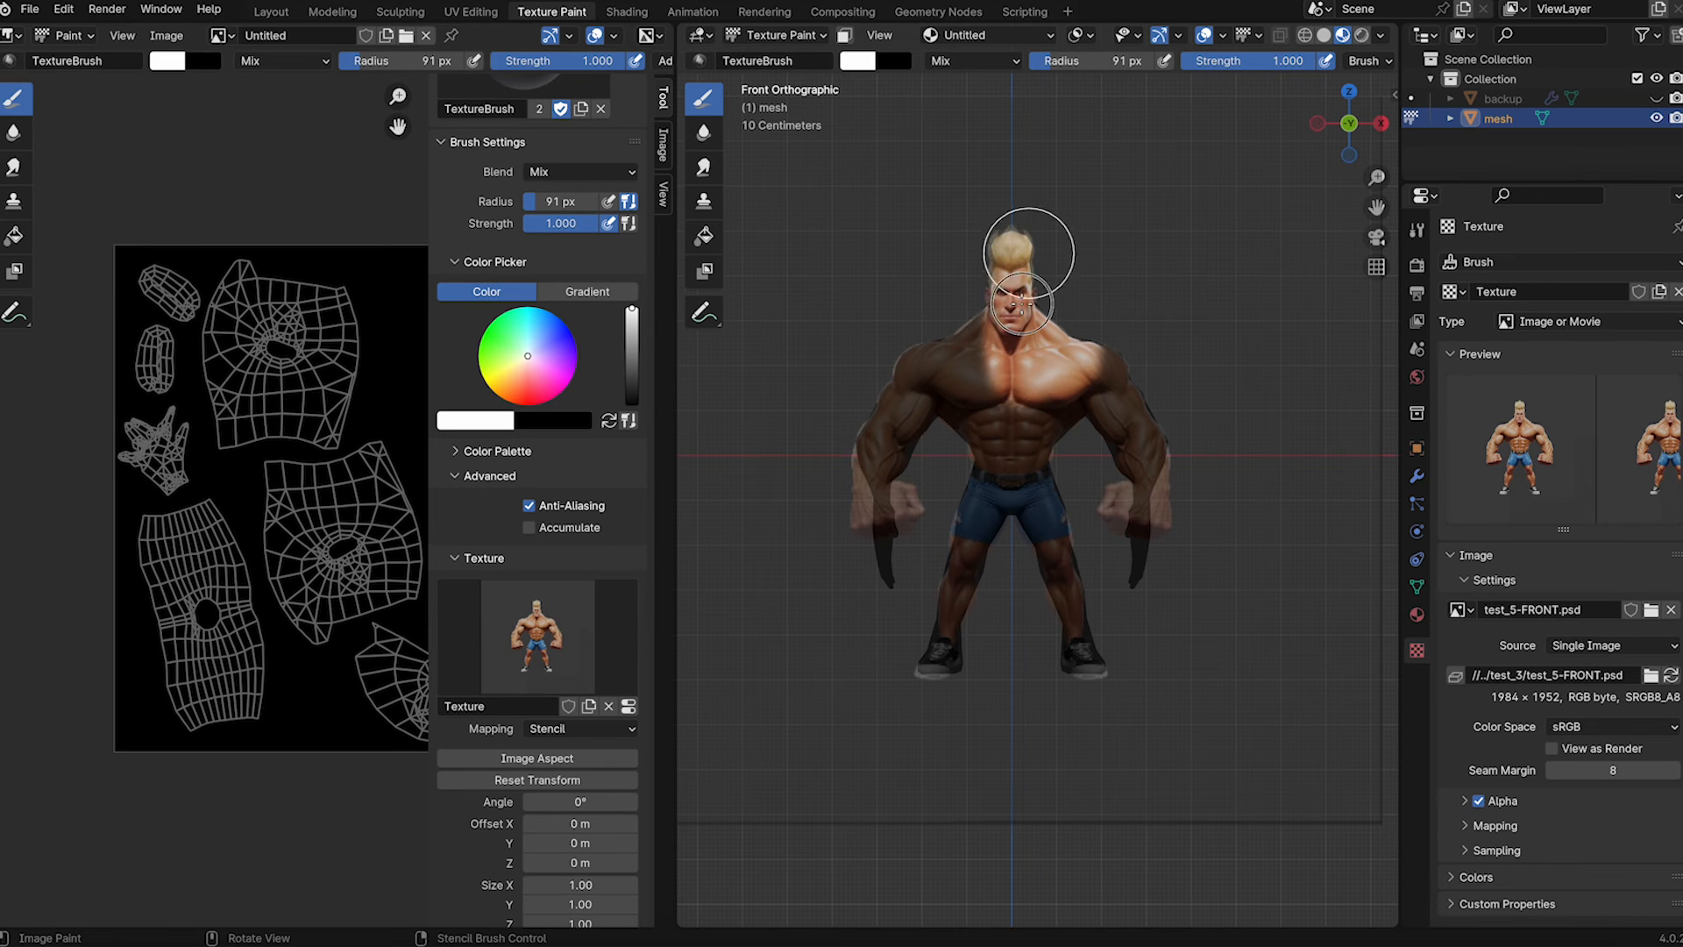
pyautogui.moveTo(890, 433)
pyautogui.mouseDown()
pyautogui.moveTo(932, 481)
pyautogui.moveTo(970, 602)
pyautogui.moveTo(962, 556)
pyautogui.moveTo(1087, 684)
pyautogui.moveTo(1138, 447)
pyautogui.mouseUp()
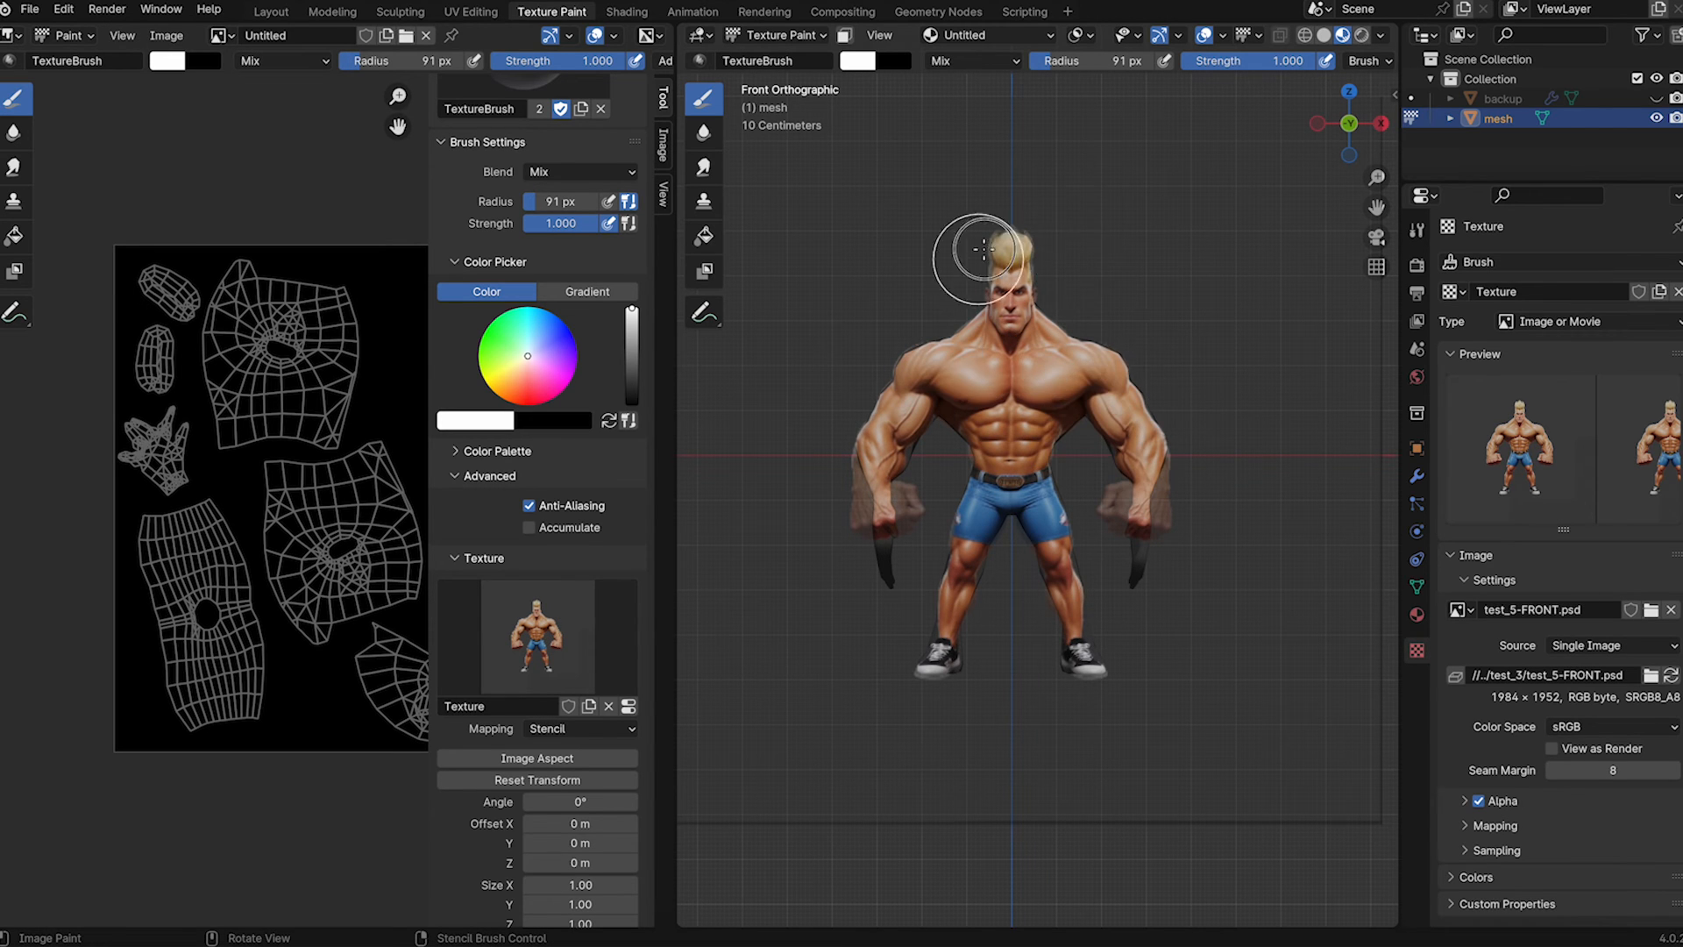
pyautogui.moveTo(982, 250); pyautogui.dragTo(1154, 515)
# - Switch to the back orthographic view and load test_5-BACK.png as the brush texture's image
pyautogui.moveTo(1154, 515)
pyautogui.mouseDown(button='middle')
pyautogui.moveTo(1259, 502)
pyautogui.moveTo(965, 491)
pyautogui.moveTo(1281, 516)
pyautogui.moveTo(1296, 474)
pyautogui.moveTo(1043, 471)
pyautogui.moveTo(1085, 495)
pyautogui.moveTo(1064, 500)
pyautogui.moveTo(1090, 515)
pyautogui.moveTo(1089, 607)
pyautogui.moveTo(978, 600)
pyautogui.mouseUp(button='middle')
pyautogui.moveTo(1144, 611)
pyautogui.mouseDown(button='middle')
pyautogui.moveTo(1008, 605)
pyautogui.moveTo(1148, 593)
pyautogui.moveTo(1121, 603)
pyautogui.mouseUp(button='middle')
pyautogui.press('super+1')
pyautogui.moveTo(1109, 649); pyautogui.dragTo(1159, 625, button='right')
pyautogui.click(1652, 610)
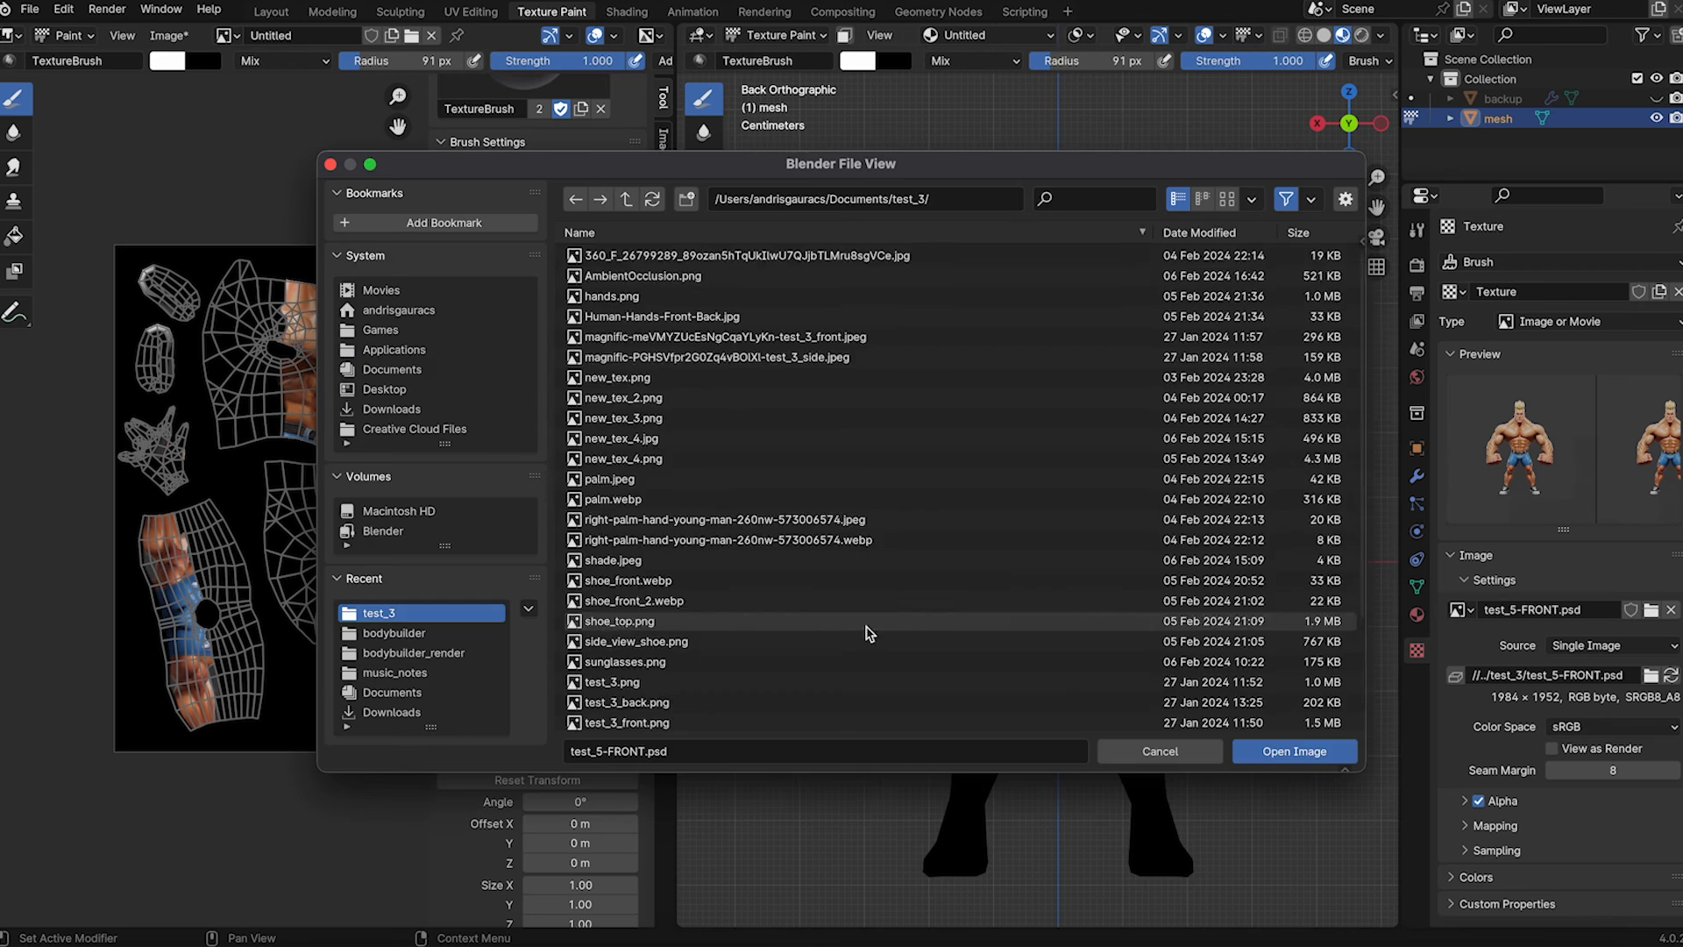
pyautogui.scroll(-3, 868, 633)
pyautogui.click(869, 638)
pyautogui.click(1266, 755)
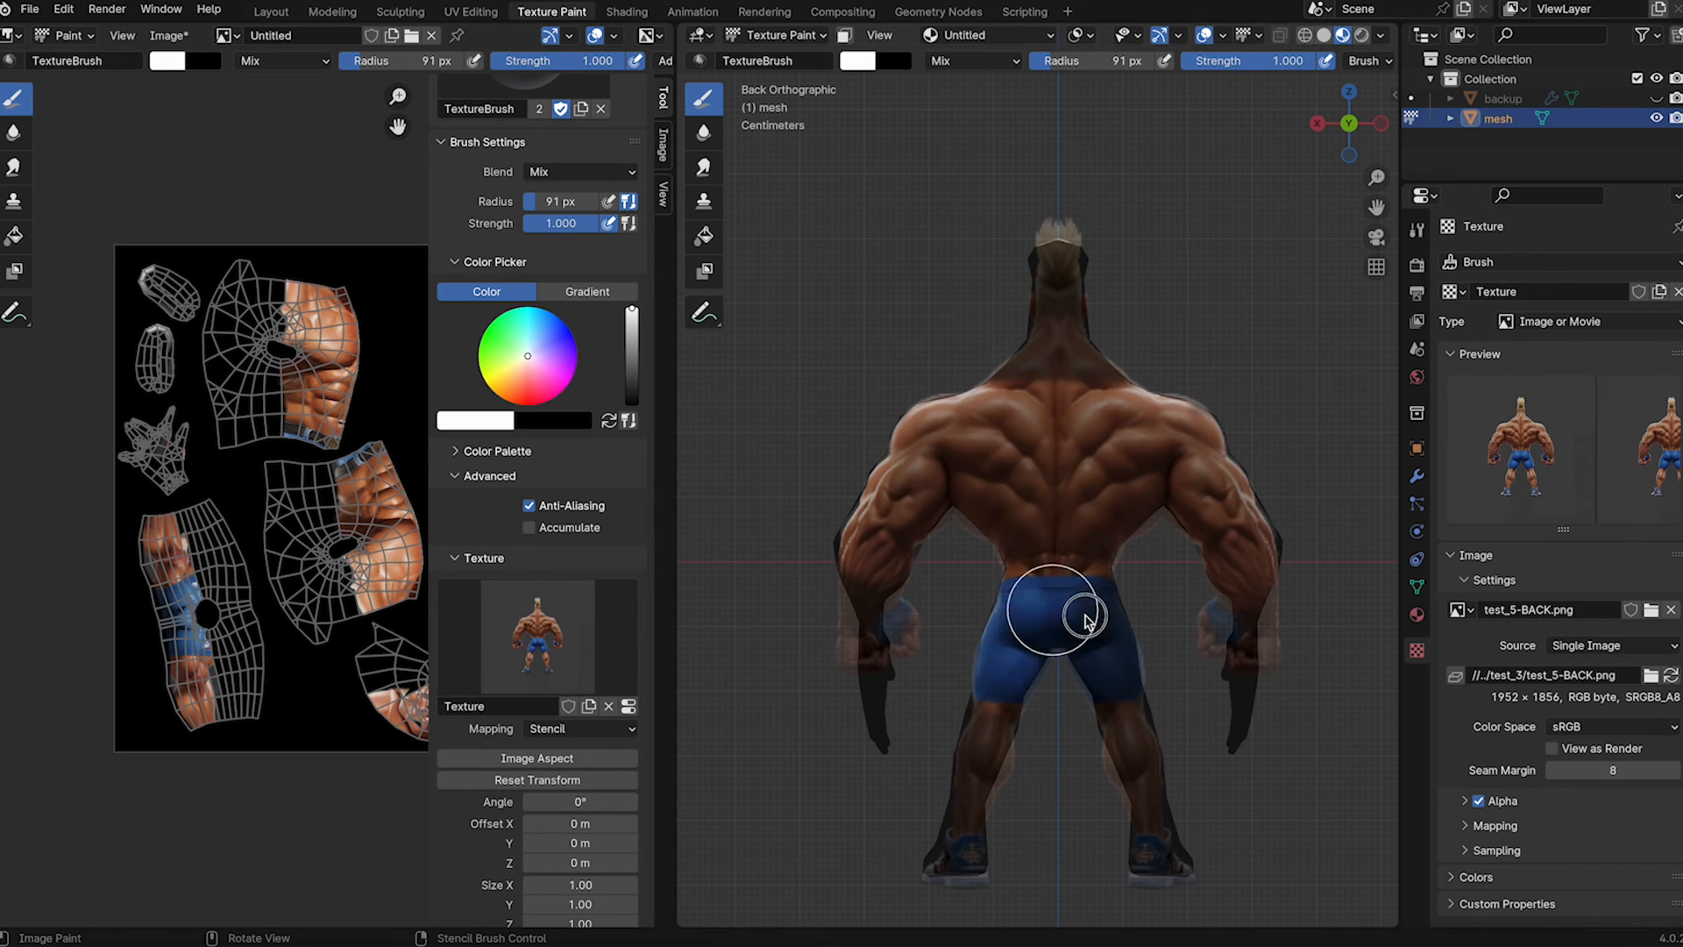
# - Paint the back reference onto the body, realigning the stencil for the shorts, upper body, head, lower legs and shoes
pyautogui.moveTo(1084, 621); pyautogui.dragTo(1105, 529)
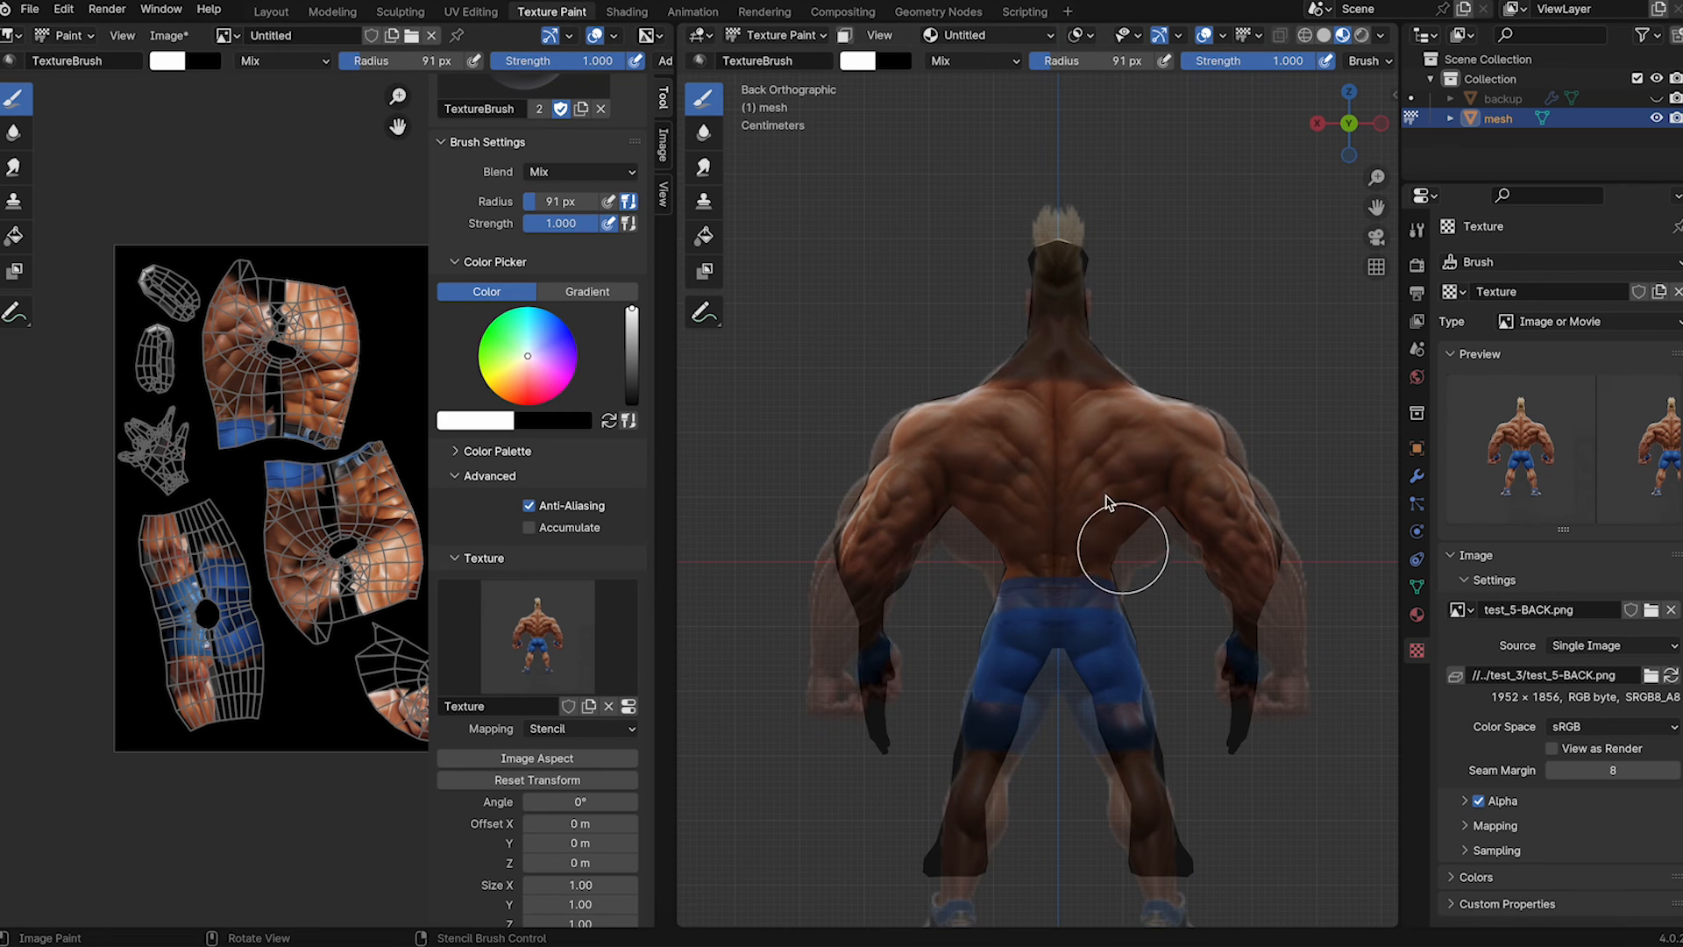
pyautogui.moveTo(1034, 412); pyautogui.dragTo(1046, 337, button='right')
pyautogui.keyDown('shift'); pyautogui.moveTo(1045, 336); pyautogui.dragTo(1085, 481, button='right'); pyautogui.keyUp('shift')
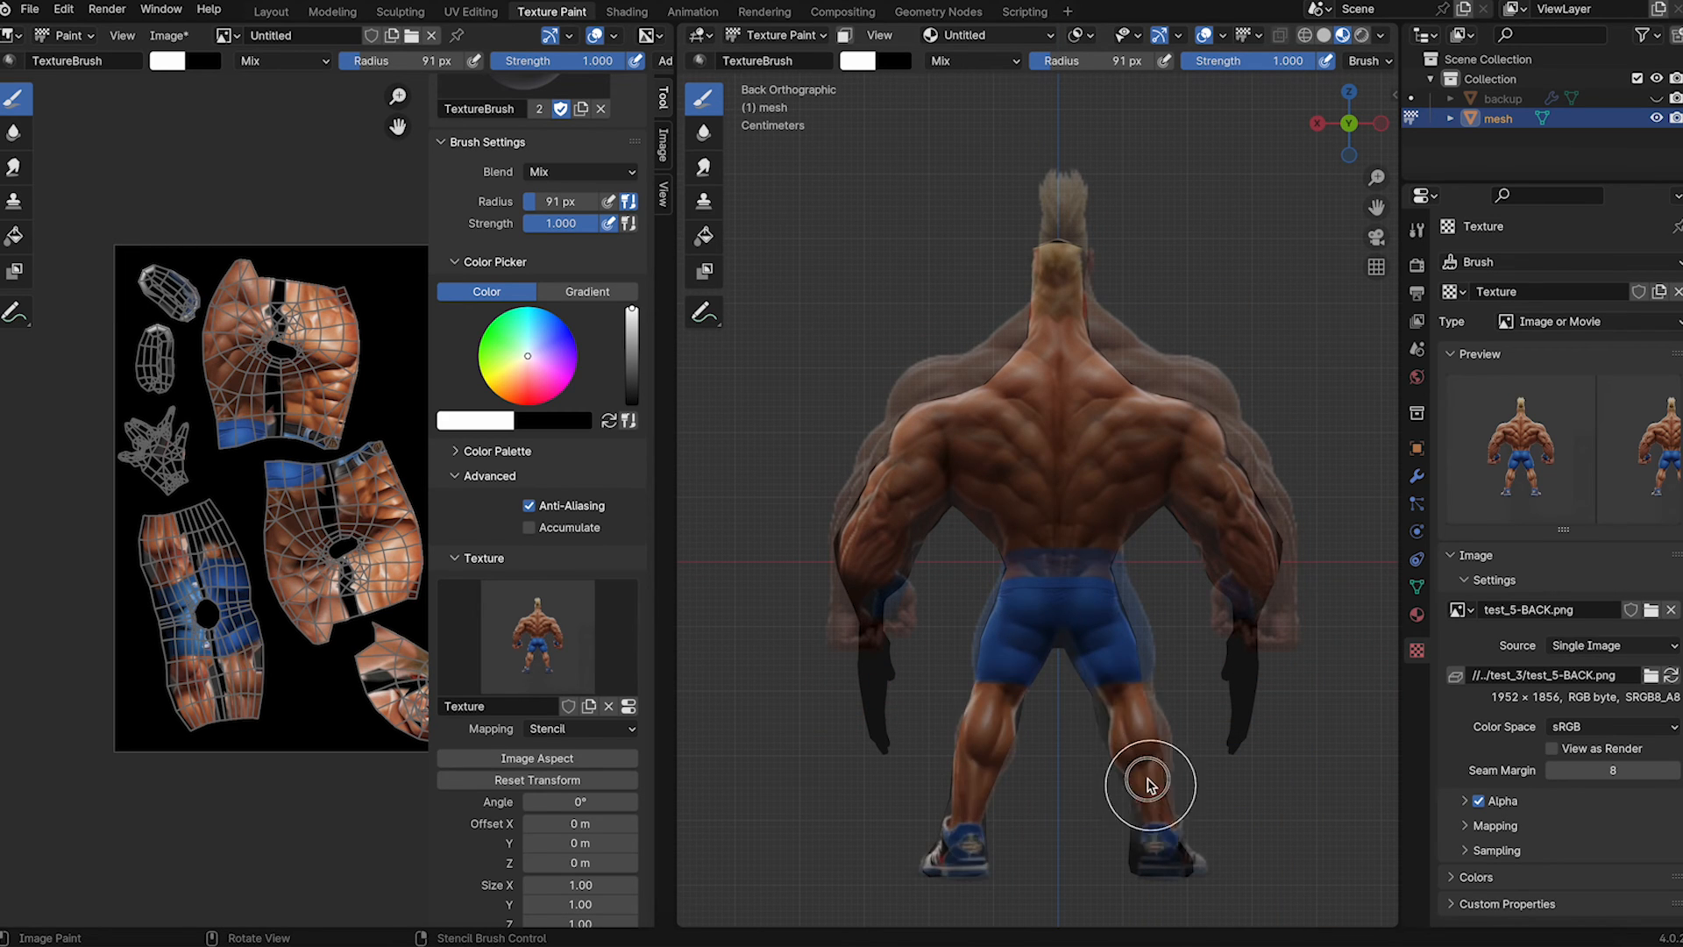
pyautogui.moveTo(1150, 786); pyautogui.dragTo(1138, 785, button='right')
pyautogui.moveTo(1138, 786); pyautogui.dragTo(1168, 847)
pyautogui.moveTo(1011, 583)
pyautogui.mouseDown(button='middle')
pyautogui.moveTo(1064, 583)
pyautogui.moveTo(988, 582)
pyautogui.moveTo(1328, 589)
pyautogui.moveTo(1015, 582)
pyautogui.mouseUp(button='middle')
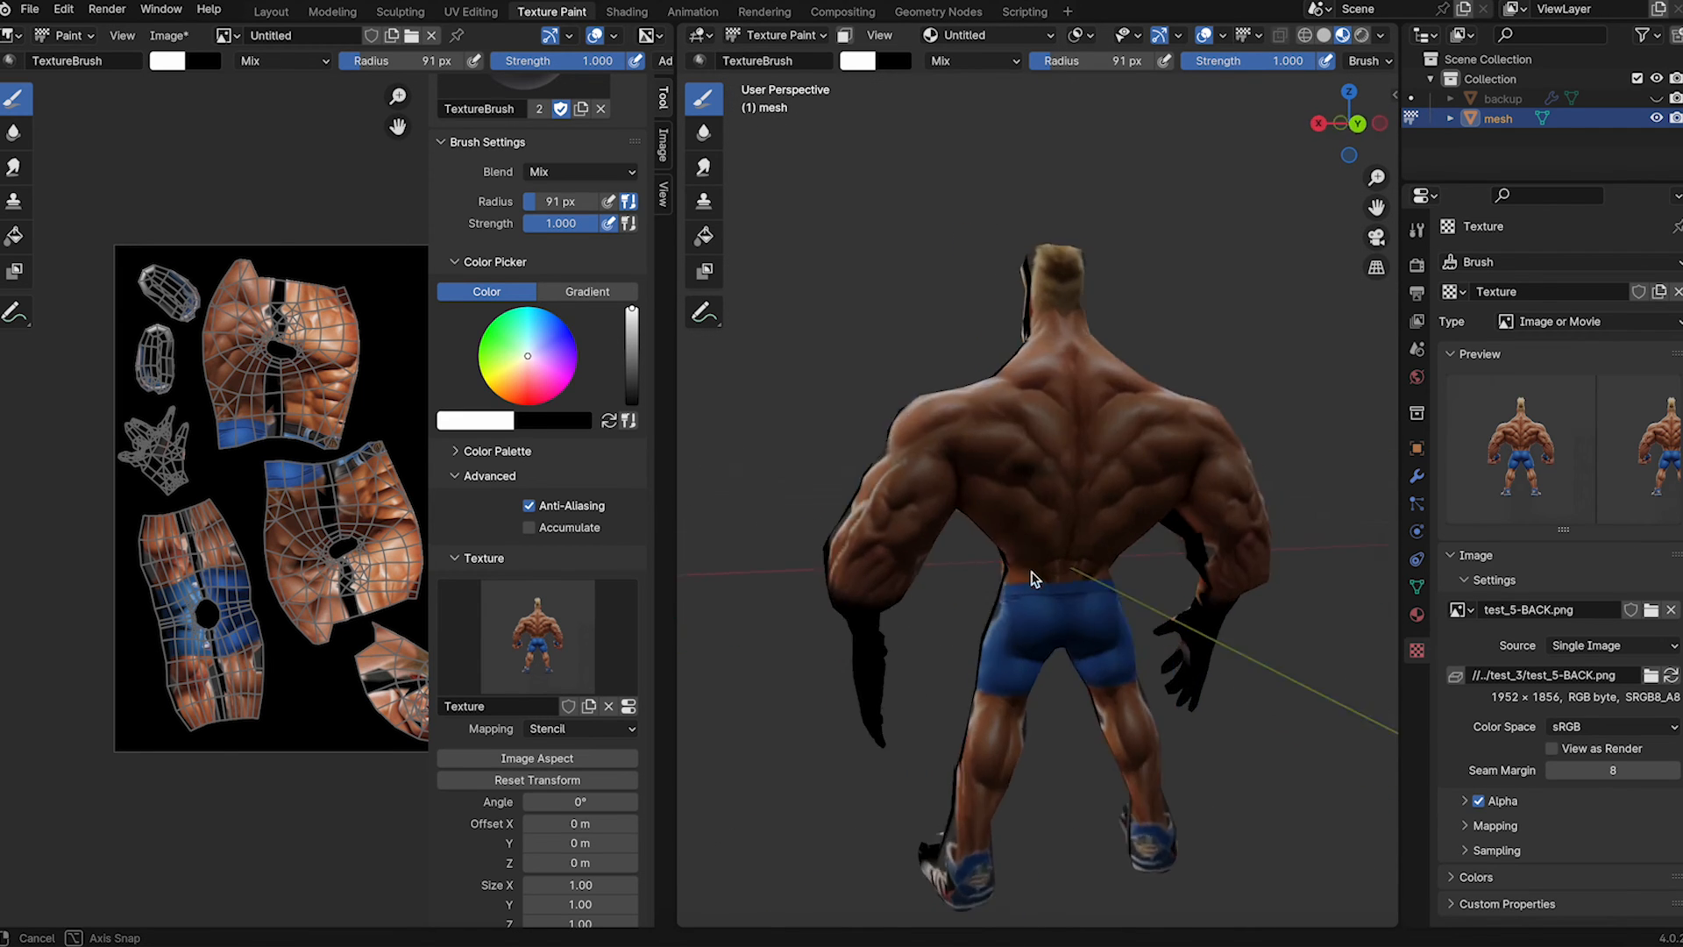
# - Load test_5_side.jpeg as the brush texture's image in the left orthographic view and reduce the brush radius to 45 px
pyautogui.press('super+3')
pyautogui.click(1651, 610)
pyautogui.doubleClick(748, 717)
pyautogui.moveTo(1172, 640); pyautogui.dragTo(1136, 600, button='right')
pyautogui.press('[')
pyautogui.press('[')
pyautogui.press('[')
pyautogui.press('[')
pyautogui.press('[')
pyautogui.press('[')
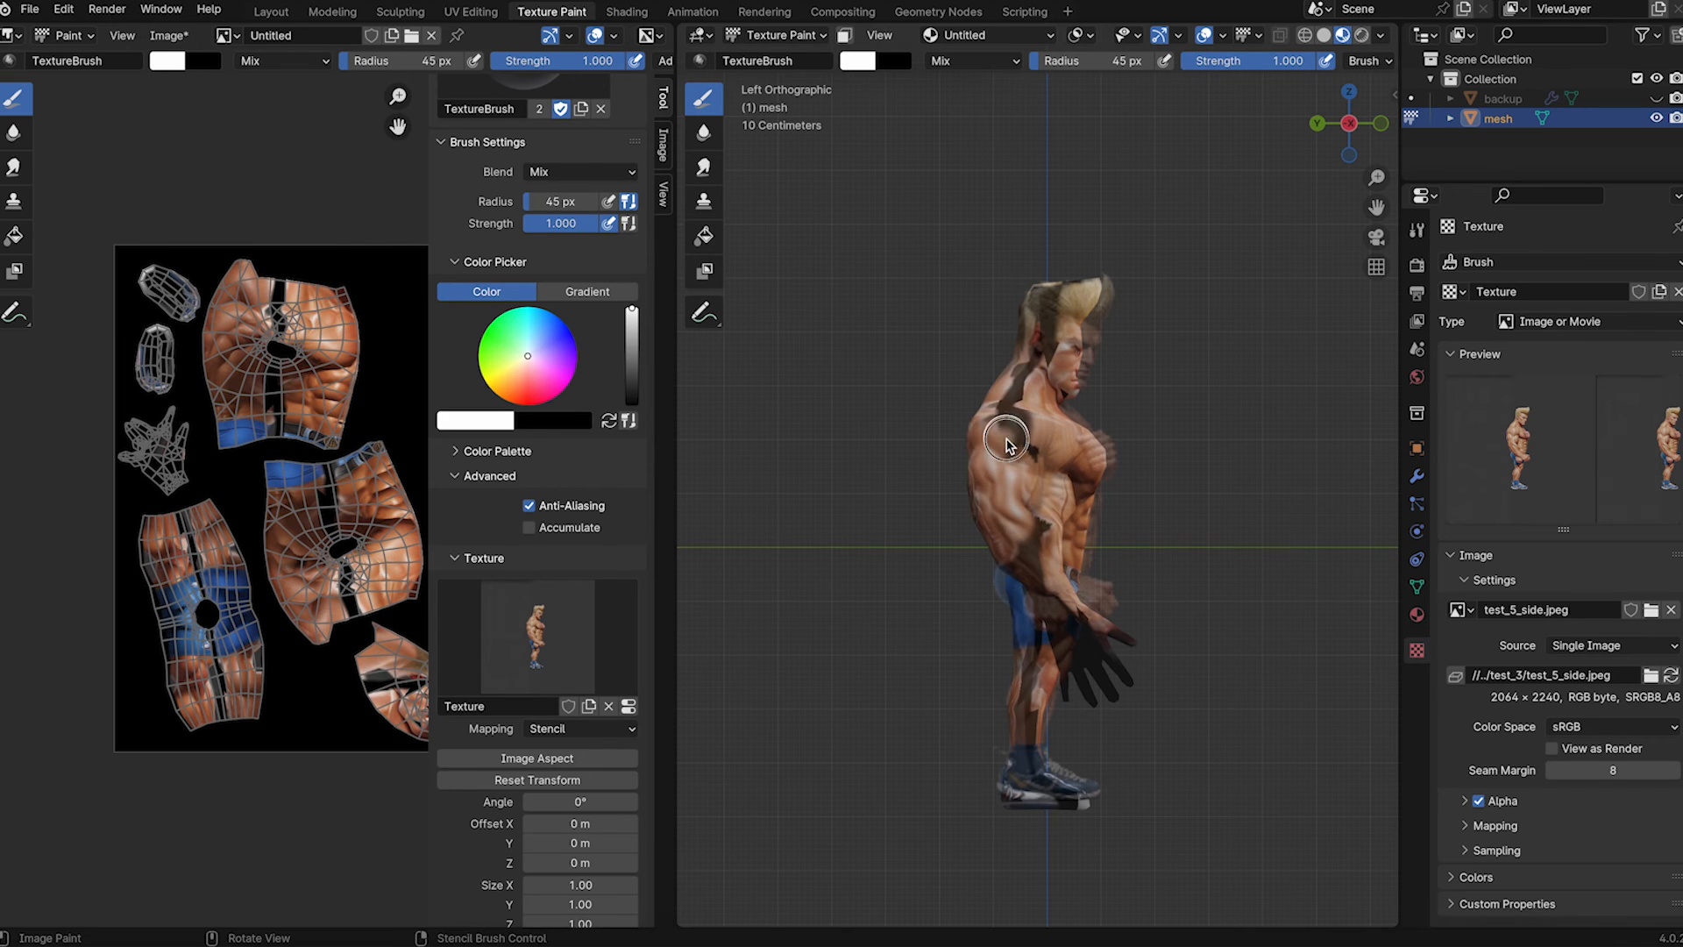
# - Fit the side-view stencil to the character's upper body and paint the side reference onto the head, neck and shoulder
pyautogui.moveTo(1019, 387); pyautogui.dragTo(1119, 534, button='middle')
pyautogui.scroll(3, 1119, 534)
pyautogui.press('super+3')
pyautogui.keyDown('shift'); pyautogui.moveTo(1154, 530); pyautogui.dragTo(1139, 474, button='right'); pyautogui.keyUp('shift')
pyautogui.moveTo(1131, 522)
pyautogui.mouseDown(button='right')
pyautogui.moveTo(1184, 709)
pyautogui.moveTo(1173, 678)
pyautogui.mouseUp(button='right')
pyautogui.moveTo(1173, 678); pyautogui.dragTo(1167, 661, button='right')
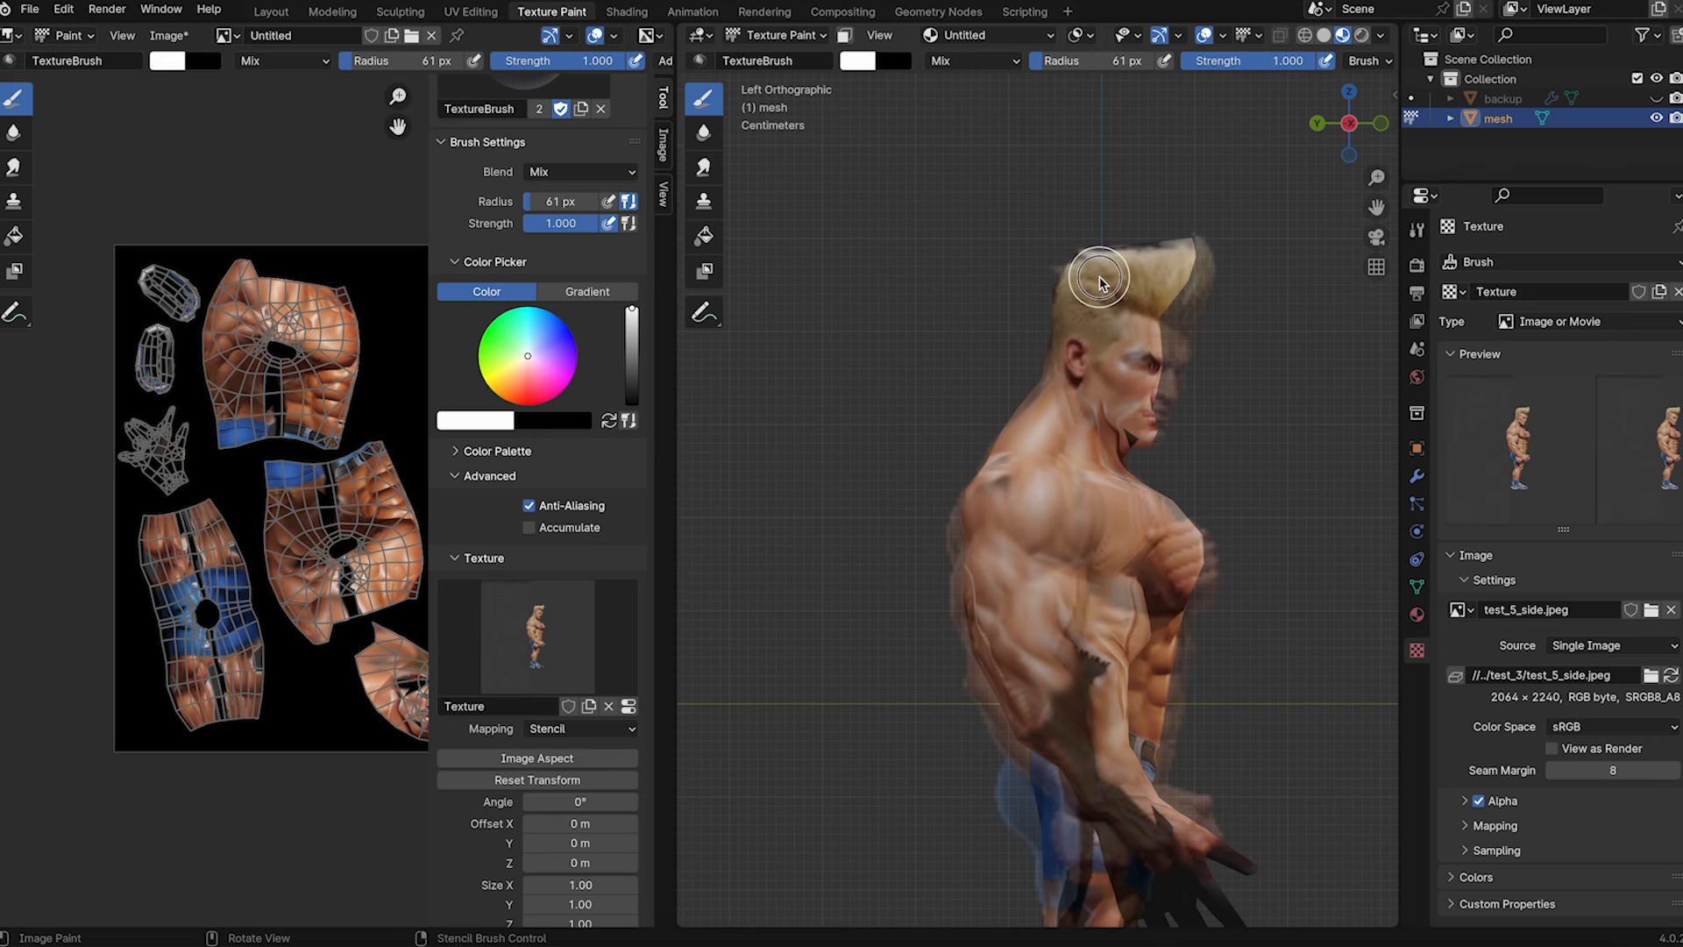
pyautogui.moveTo(1088, 422); pyautogui.dragTo(1248, 477, button='middle')
pyautogui.press('ctrl+KP_3')
pyautogui.moveTo(1118, 434); pyautogui.dragTo(1180, 488)
# - Enlarge the side stencil at an angle of 339° and paint skin over the forearm and hand, reducing the brush to 43 px
pyautogui.moveTo(1180, 488)
pyautogui.mouseDown(button='middle')
pyautogui.moveTo(819, 488)
pyautogui.moveTo(1249, 620)
pyautogui.mouseUp(button='middle')
pyautogui.keyDown('shift'); pyautogui.moveTo(1247, 620); pyautogui.dragTo(1144, 688, button='right'); pyautogui.keyUp('shift')
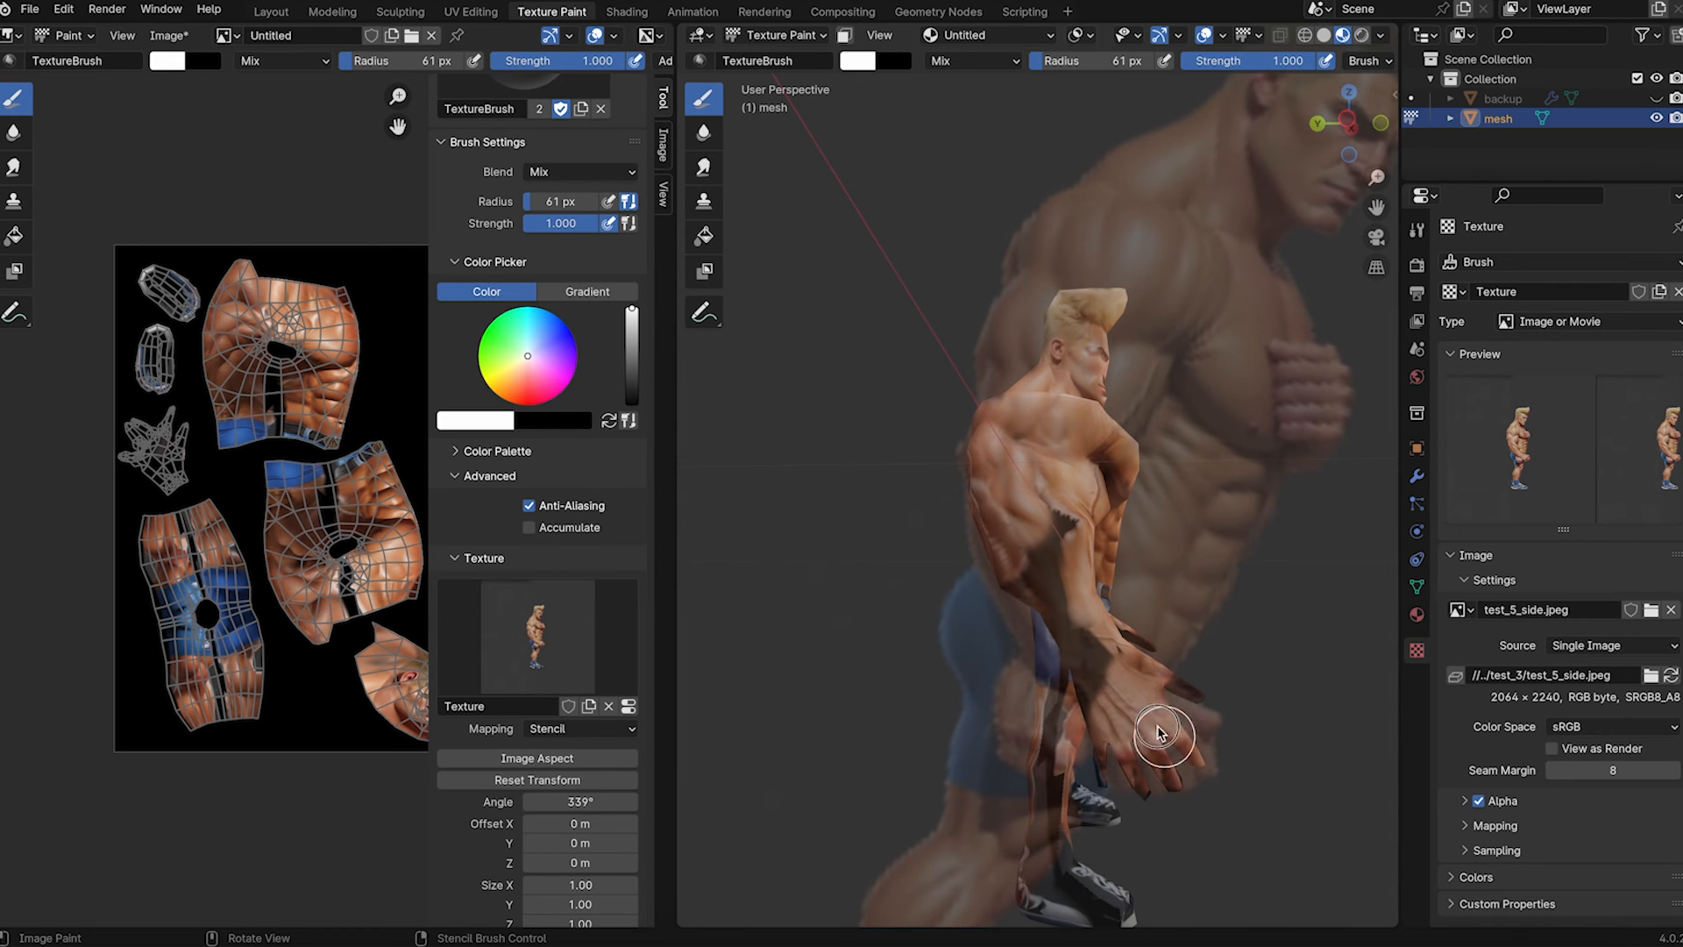
pyautogui.press('[')
pyautogui.press('[')
pyautogui.press('[')
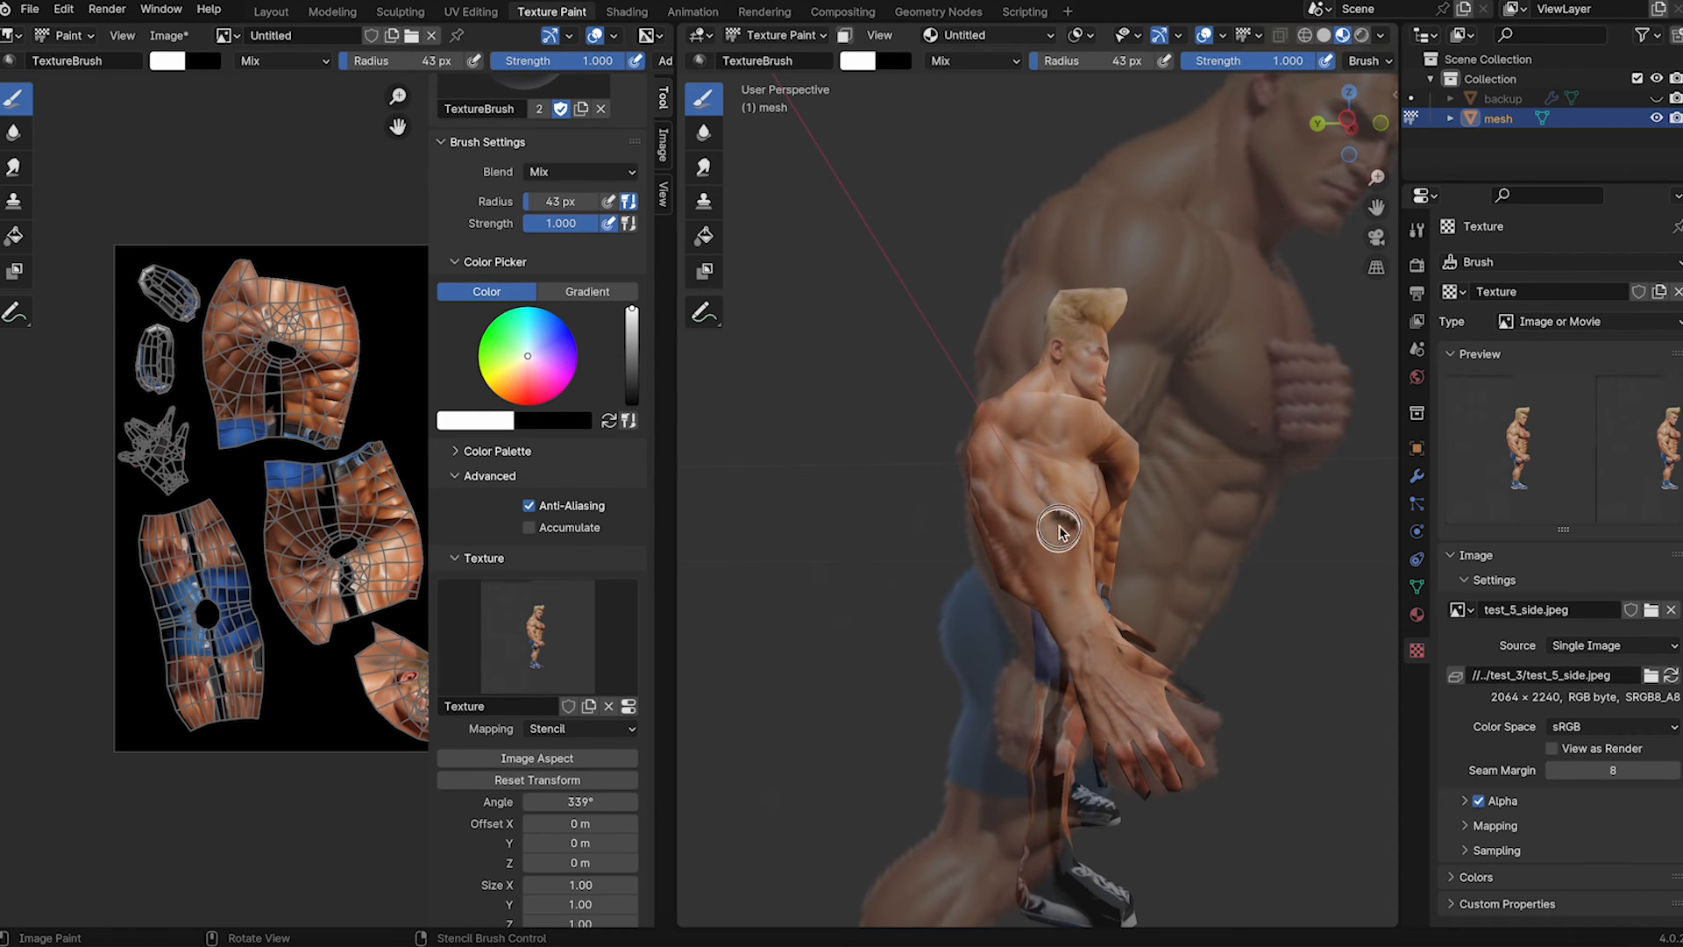
# - Switch to the Clone brush for the unpainted gaps along the torso's side and enlarge its radius to 77 px
pyautogui.moveTo(1111, 550)
pyautogui.mouseDown(button='middle')
pyautogui.moveTo(1043, 553)
pyautogui.moveTo(1176, 526)
pyautogui.moveTo(996, 575)
pyautogui.moveTo(1012, 586)
pyautogui.mouseUp(button='middle')
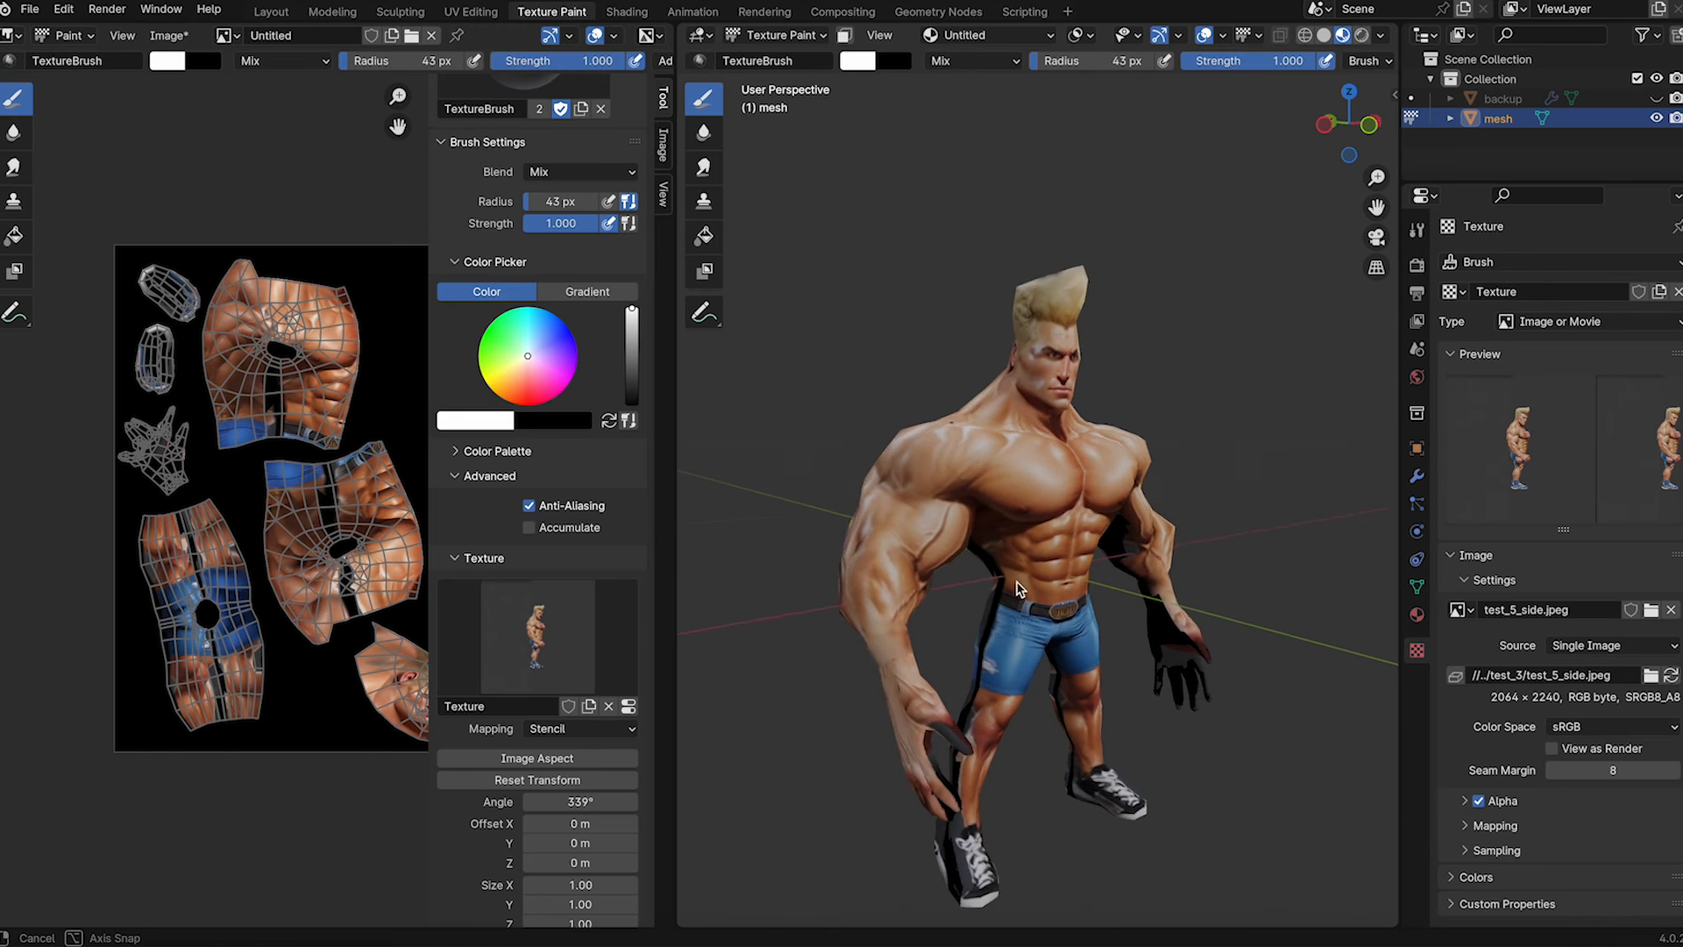
pyautogui.click(704, 202)
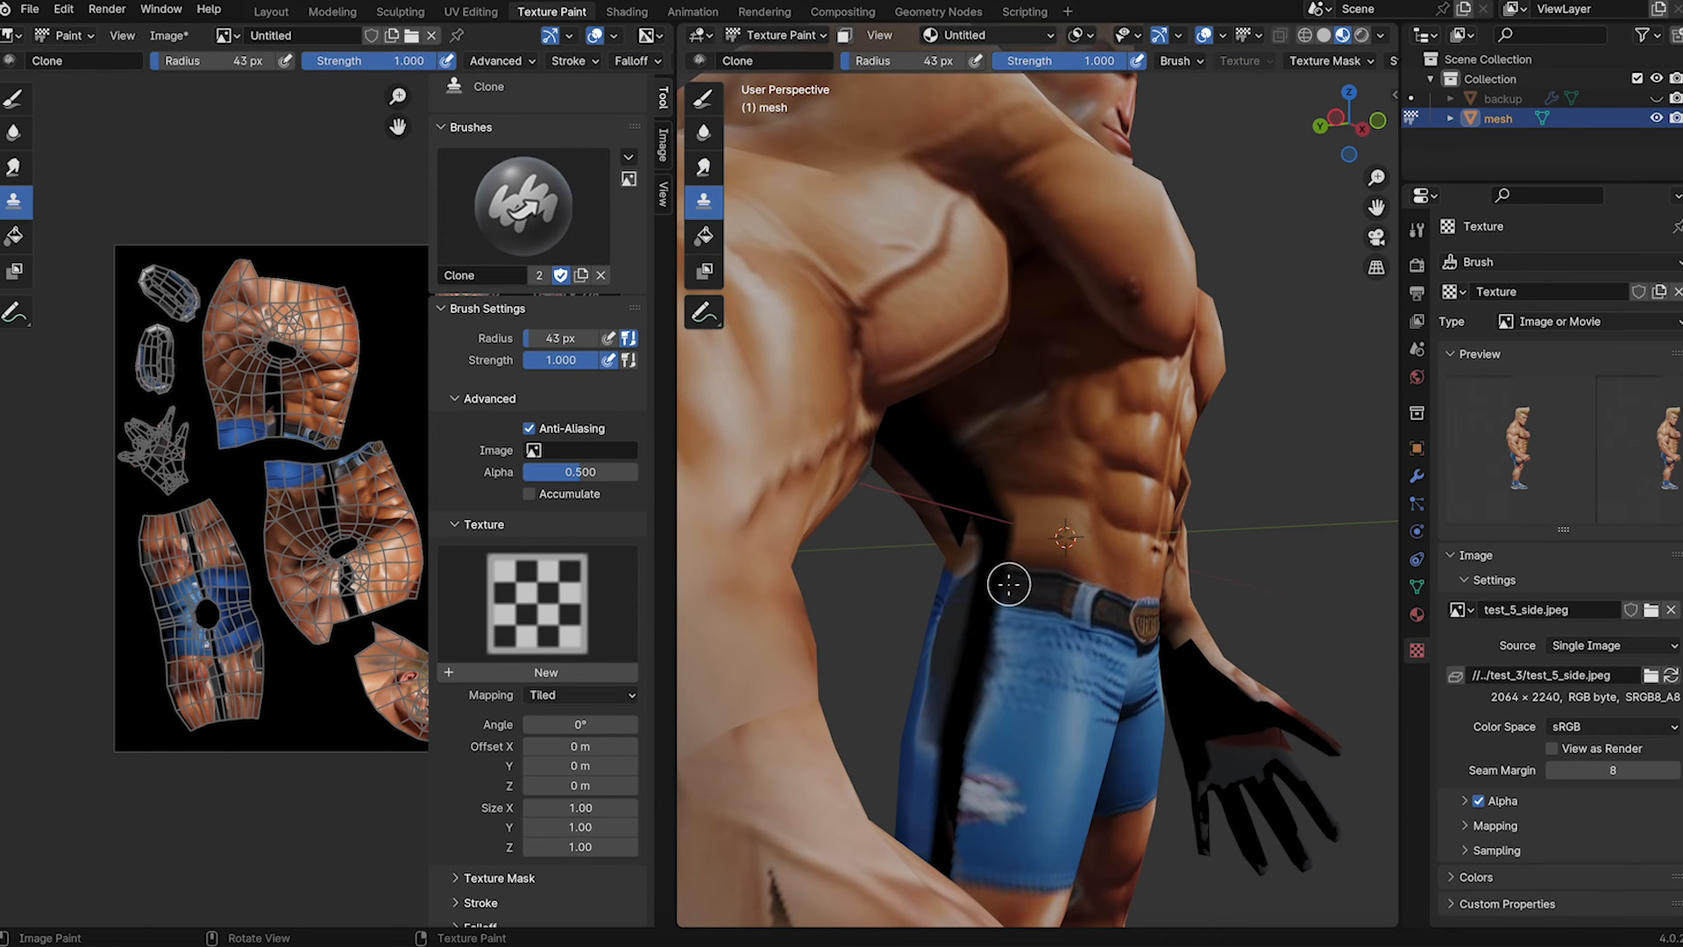
pyautogui.press(']')
pyautogui.press(']')
pyautogui.press(']')
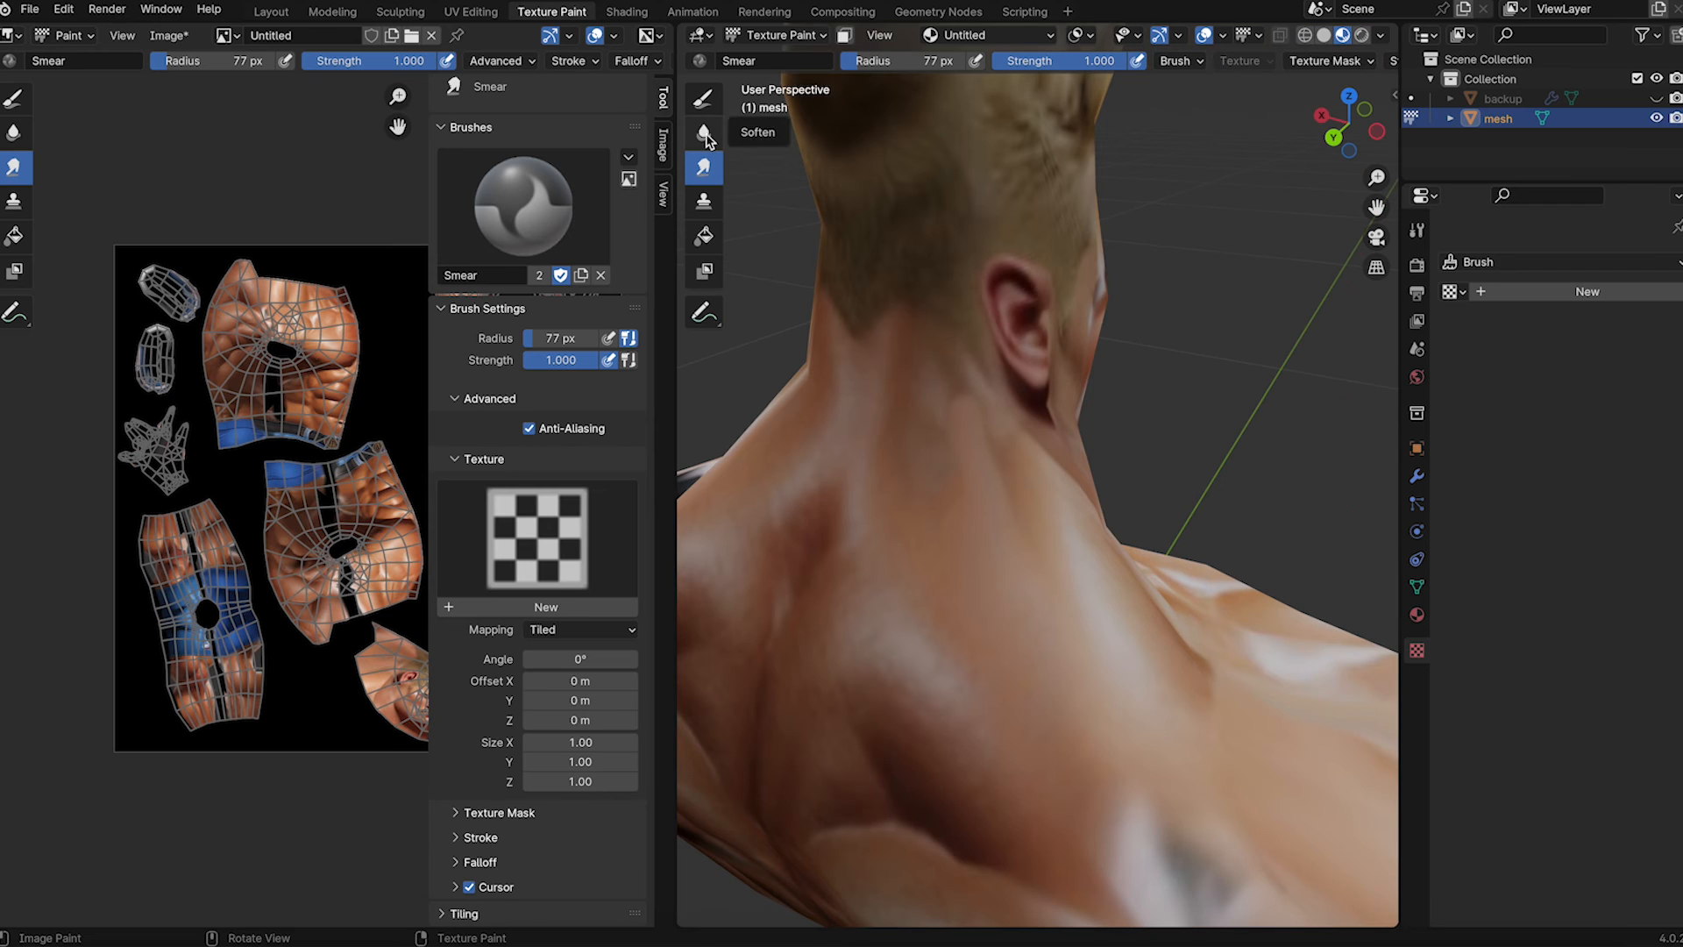
# - Use the Soften brush on the neck and shoulder texture, and switch back to the Smear brush
pyautogui.click(703, 132)
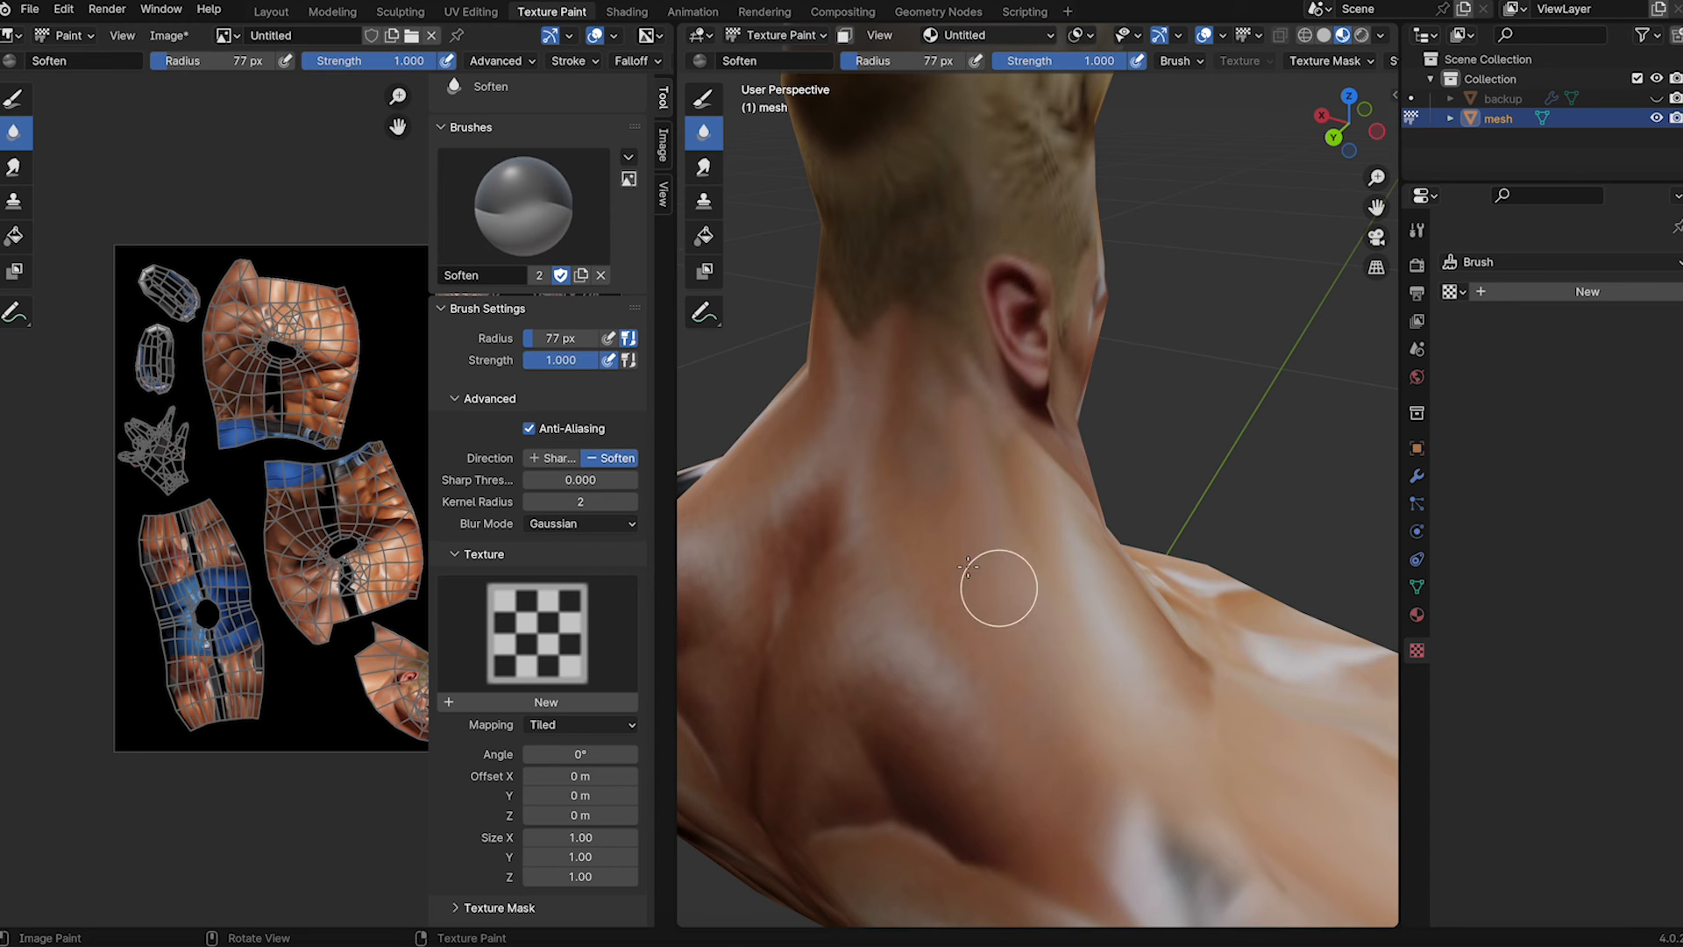
pyautogui.click(704, 168)
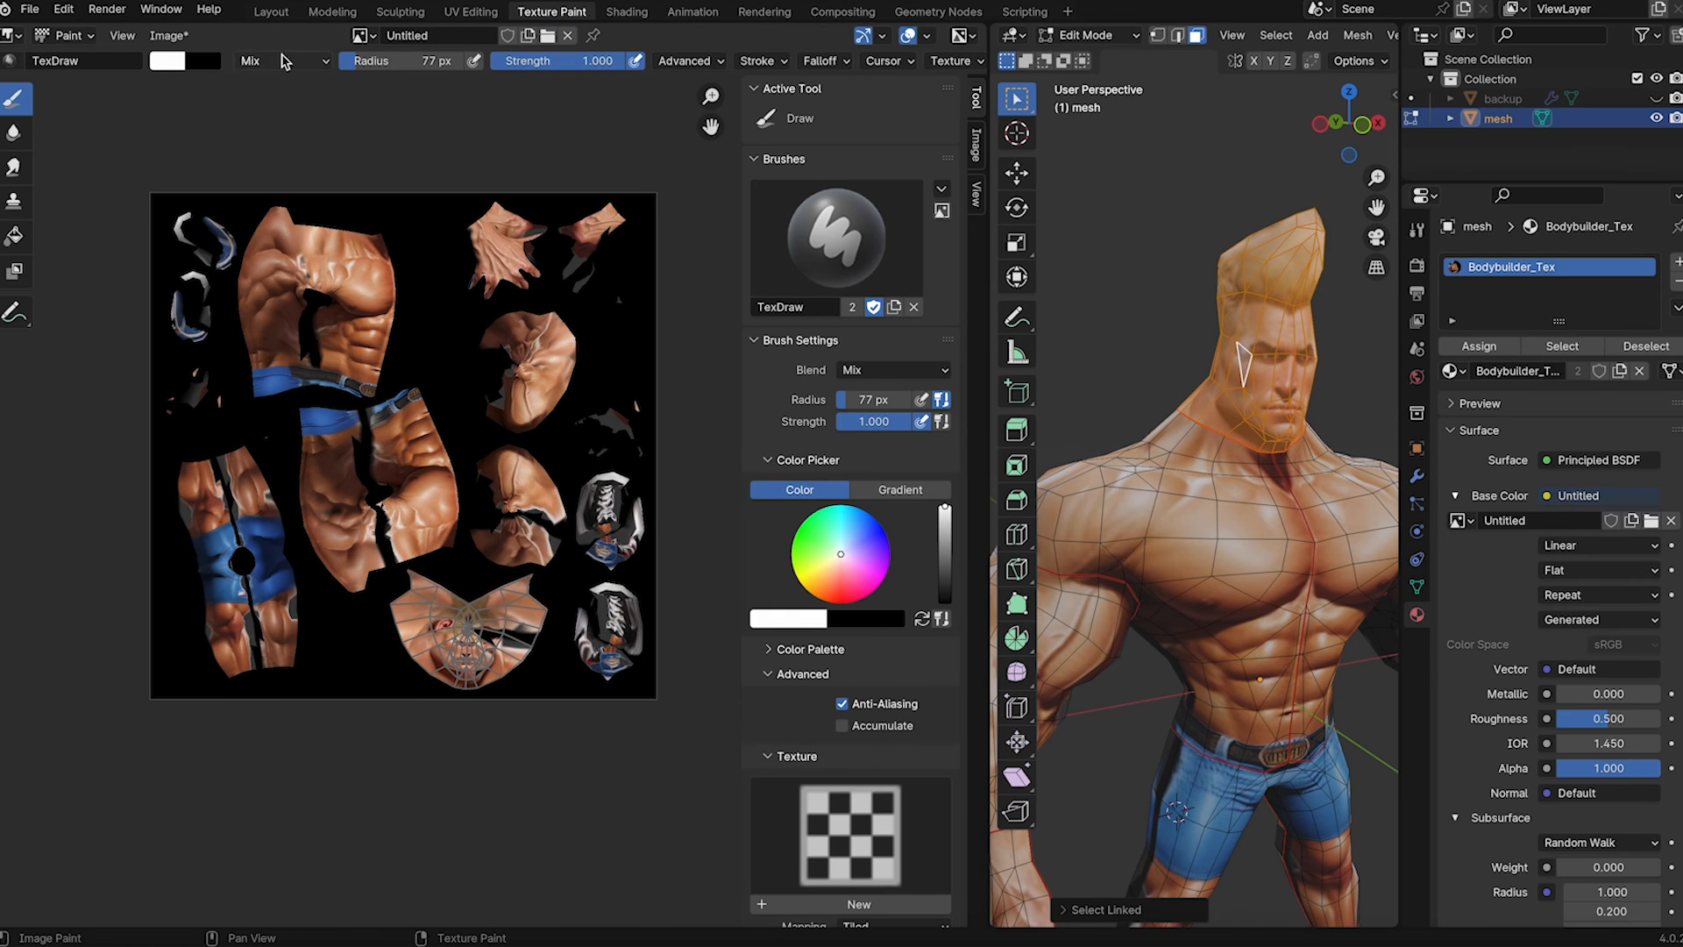
# - Save the painted texture image and switch to Photoshop to inspect bodybuilder_texture.png at 300% zoom
pyautogui.click(198, 36)
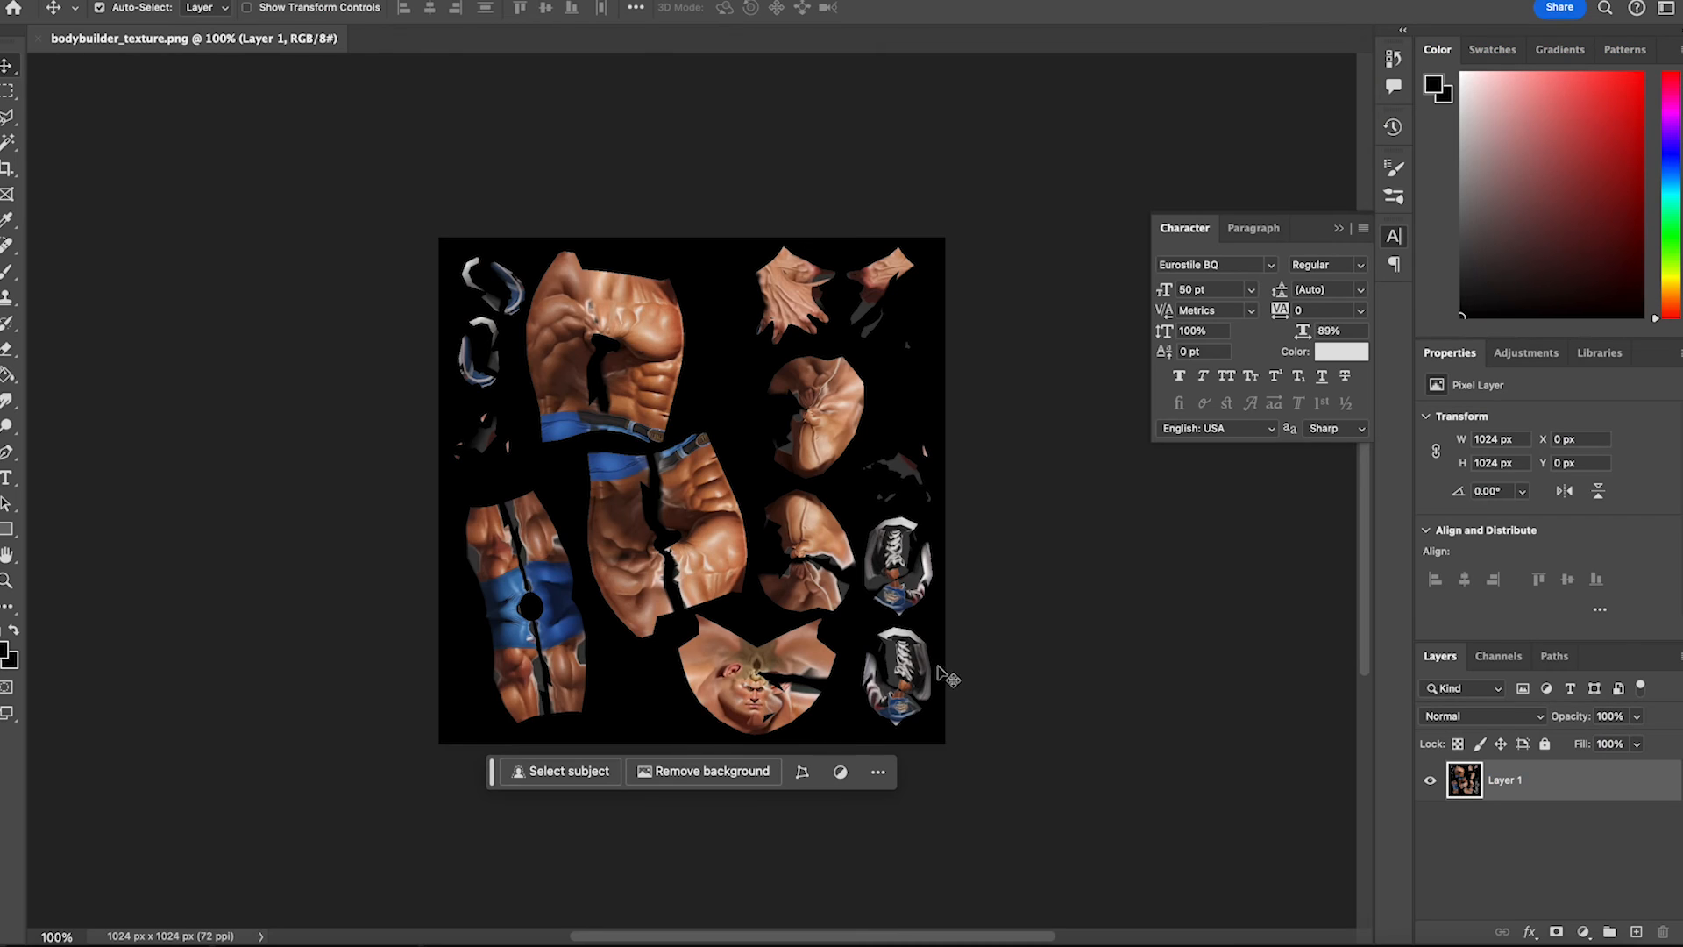
pyautogui.scroll(-2, 916, 605)
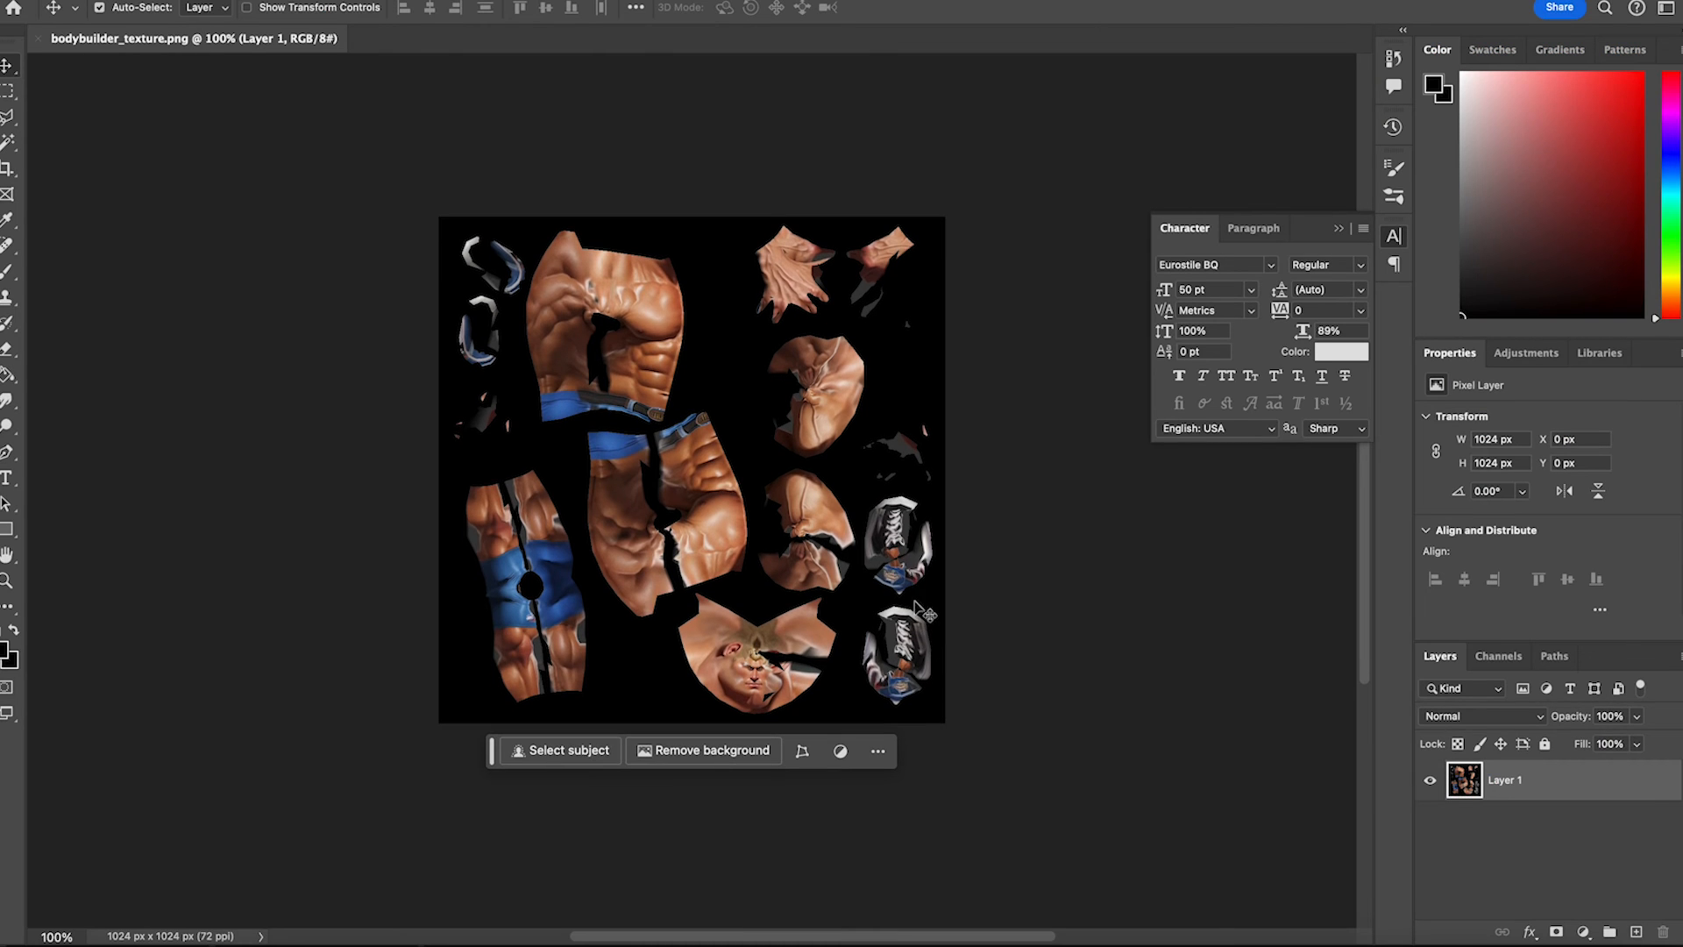
pyautogui.press('super+equal')
pyautogui.press('super+equal')
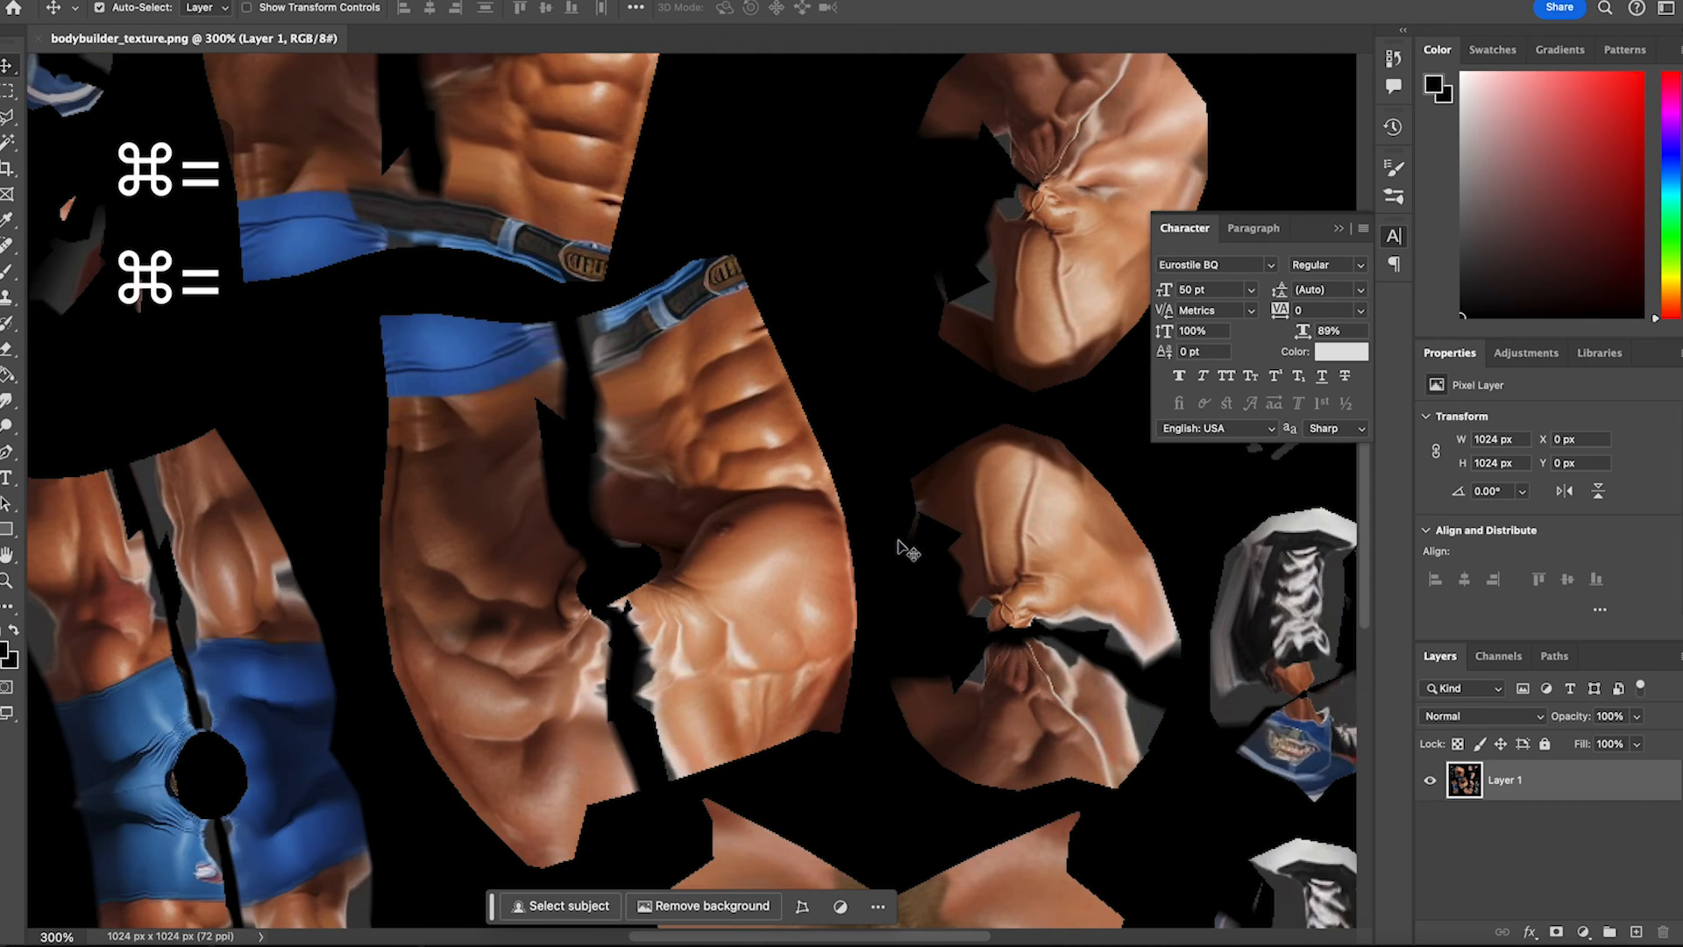
pyautogui.scroll(-8, 907, 536)
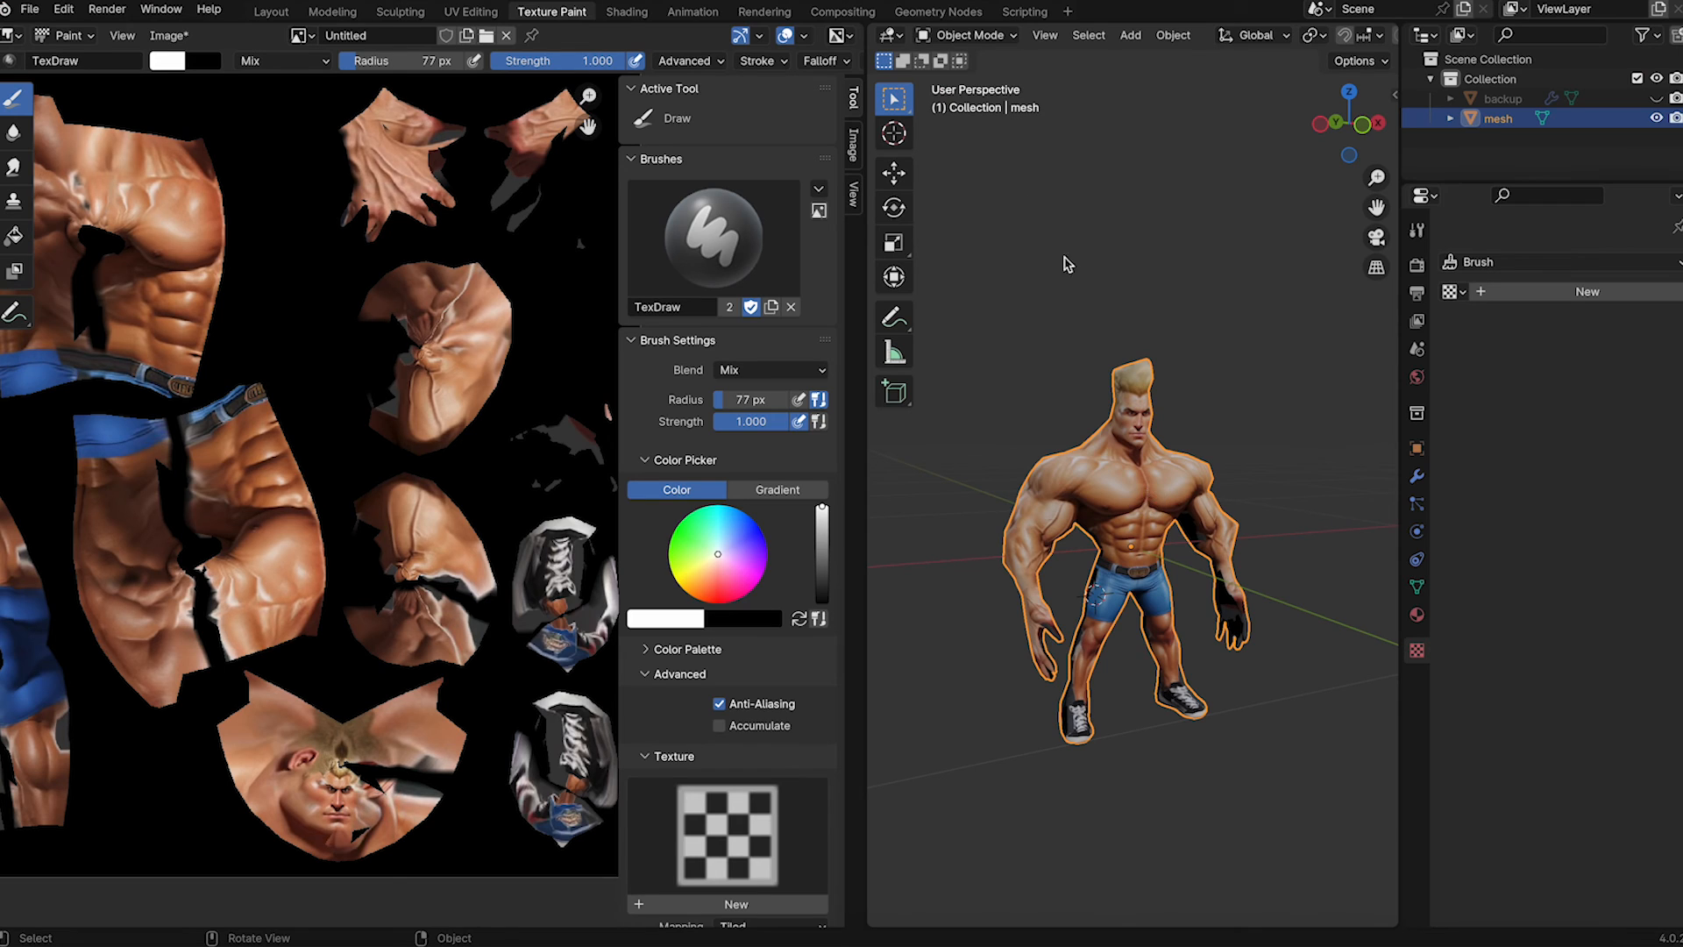
# - Enter Edit Mode in Blender and select the linked torso half and the head in turn to locate their UV islands
pyautogui.click(971, 35)
pyautogui.click(964, 80)
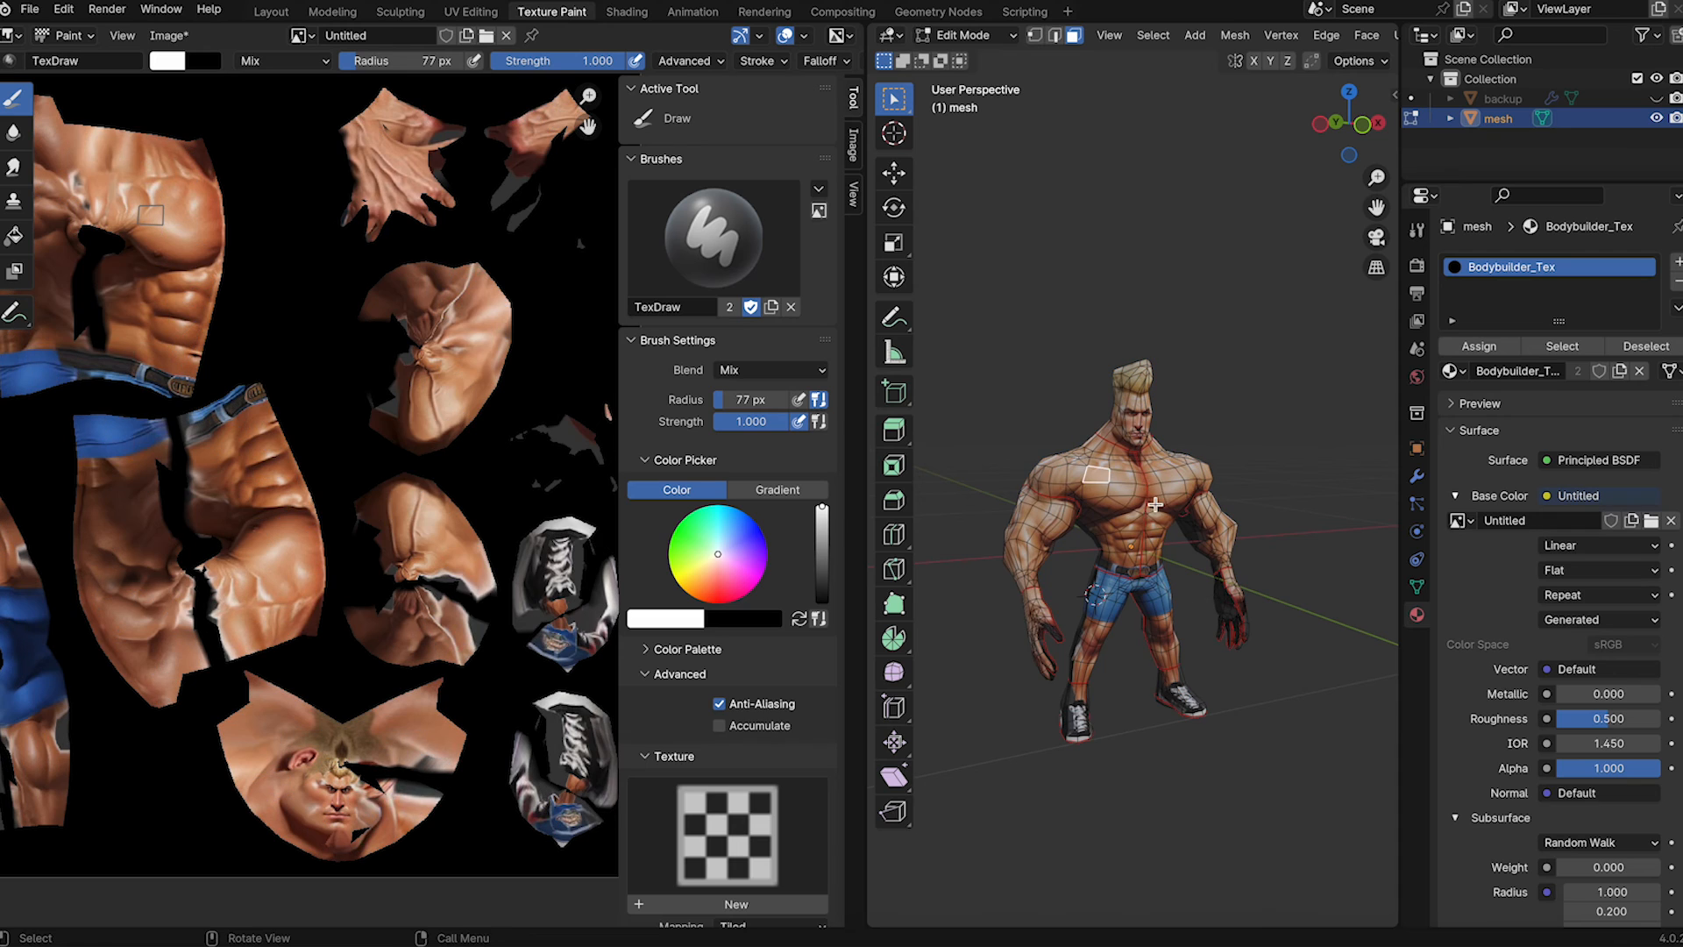
pyautogui.hotkey('ctrl', 'l')
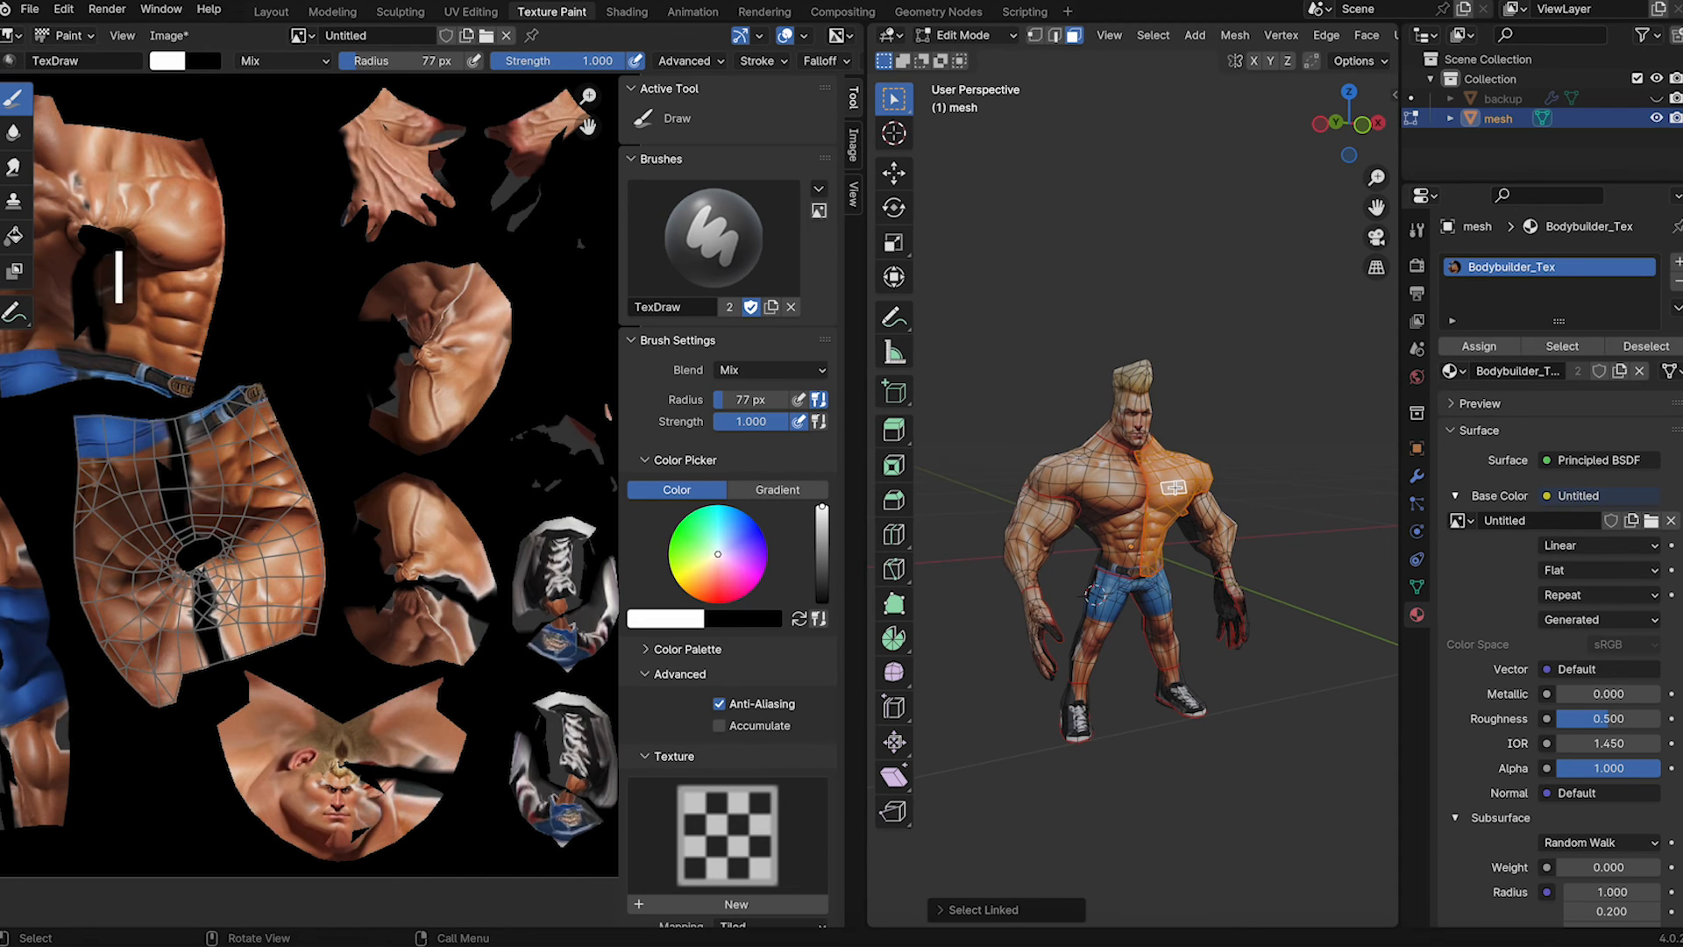
pyautogui.click(1131, 422)
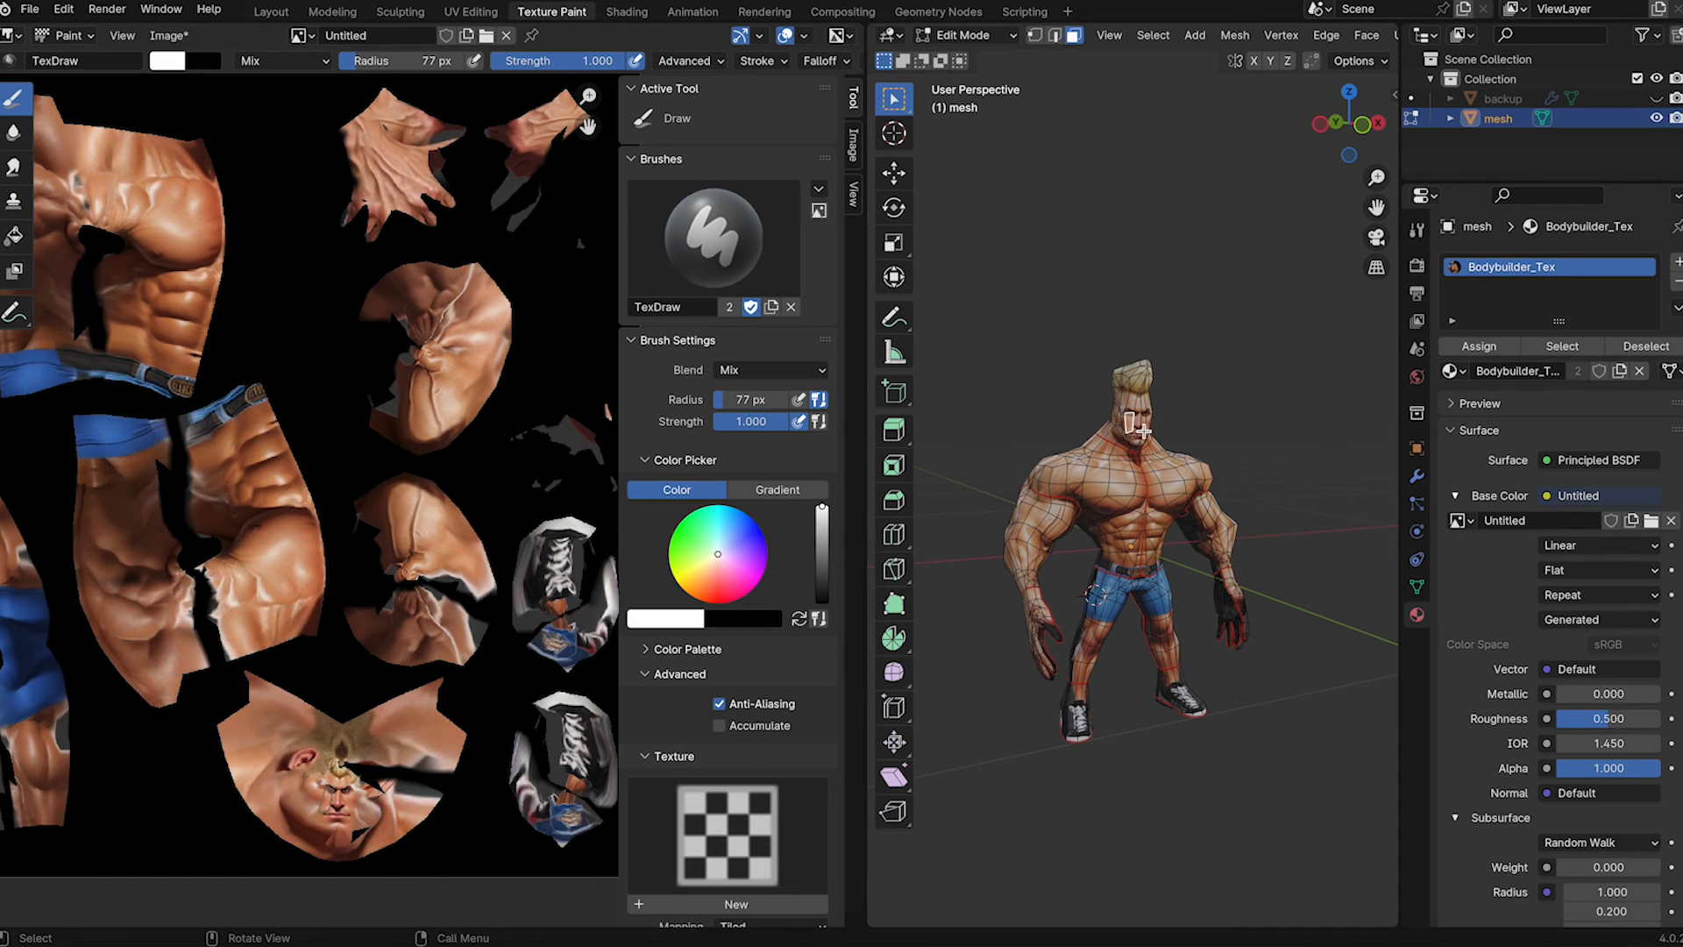
pyautogui.hotkey('ctrl', 'l')
pyautogui.moveTo(507, 597); pyautogui.dragTo(529, 425, button='middle')
pyautogui.scroll(4, 500, 599)
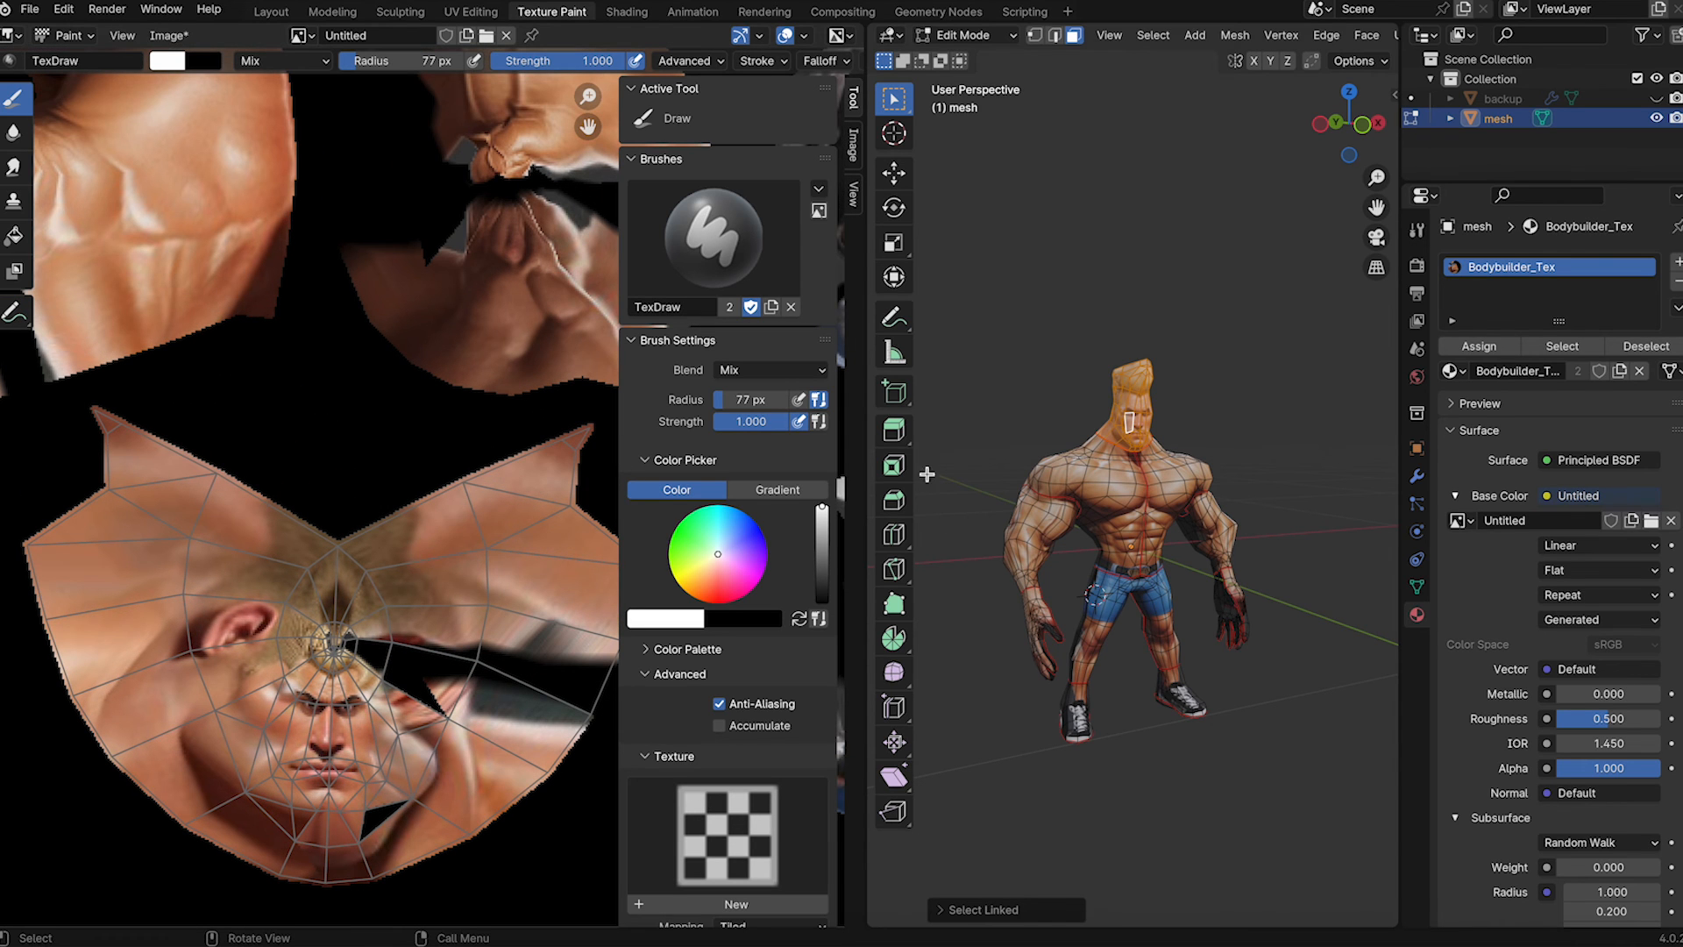
# - Select the linked faces of the character's right torso half to locate its UV island on the texture
pyautogui.scroll(5, 1065, 491)
pyautogui.keyDown('shift'); pyautogui.moveTo(1071, 475); pyautogui.dragTo(1145, 513, button='middle'); pyautogui.keyUp('shift')
pyautogui.click(1151, 529)
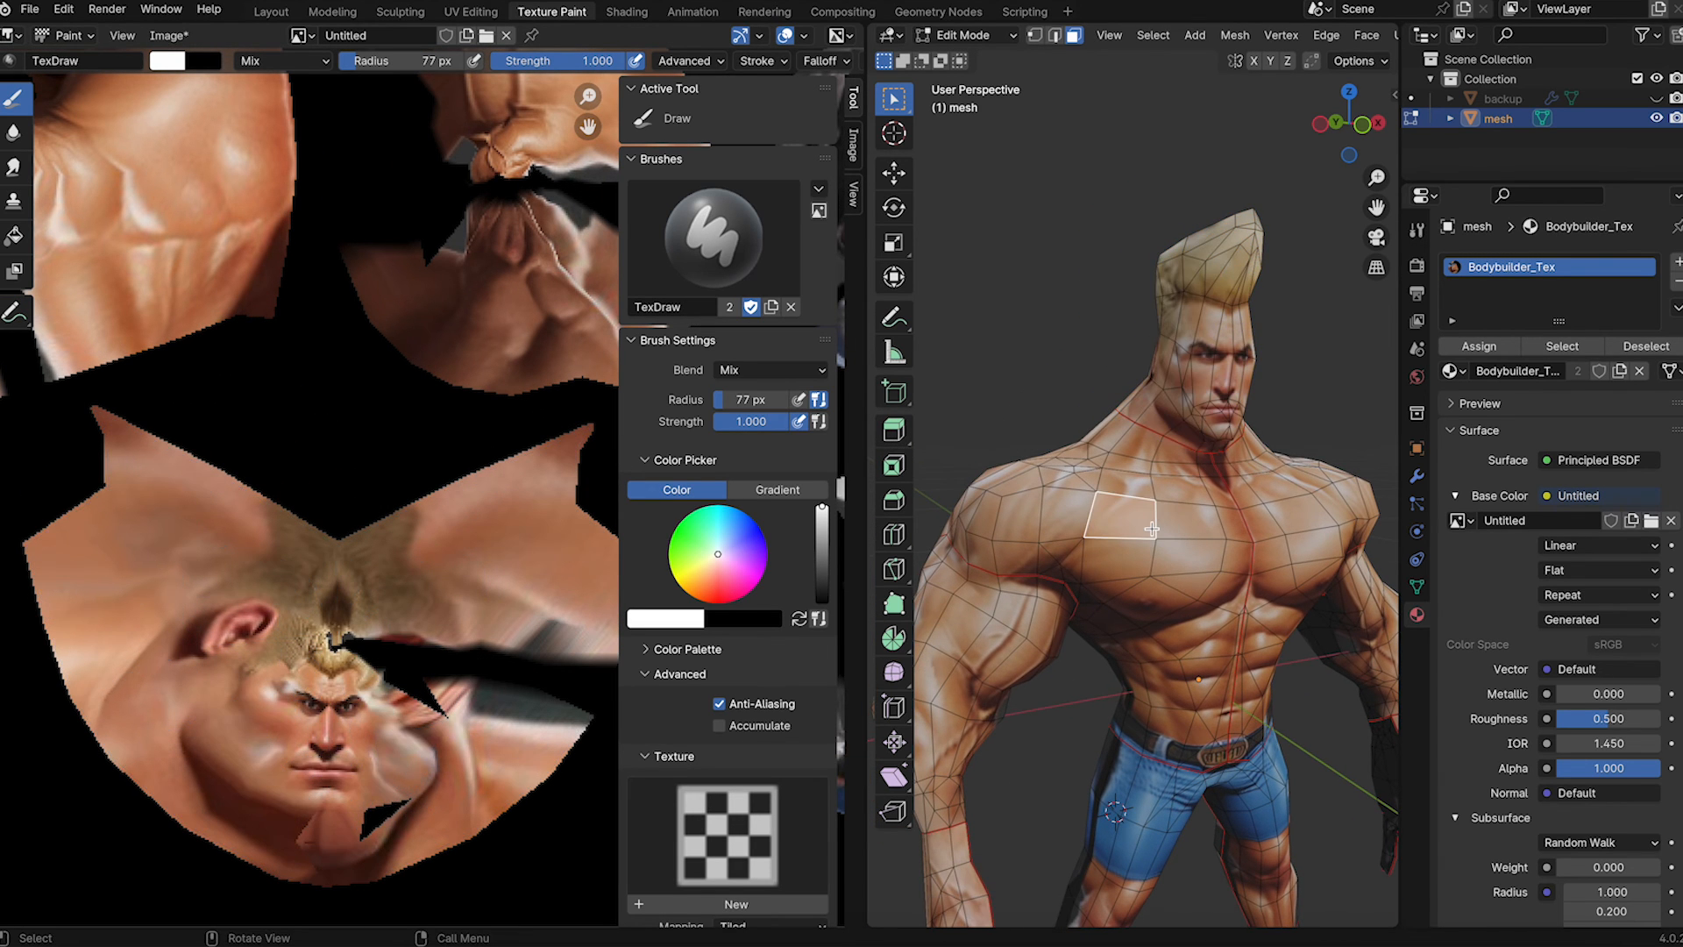
pyautogui.press('l')
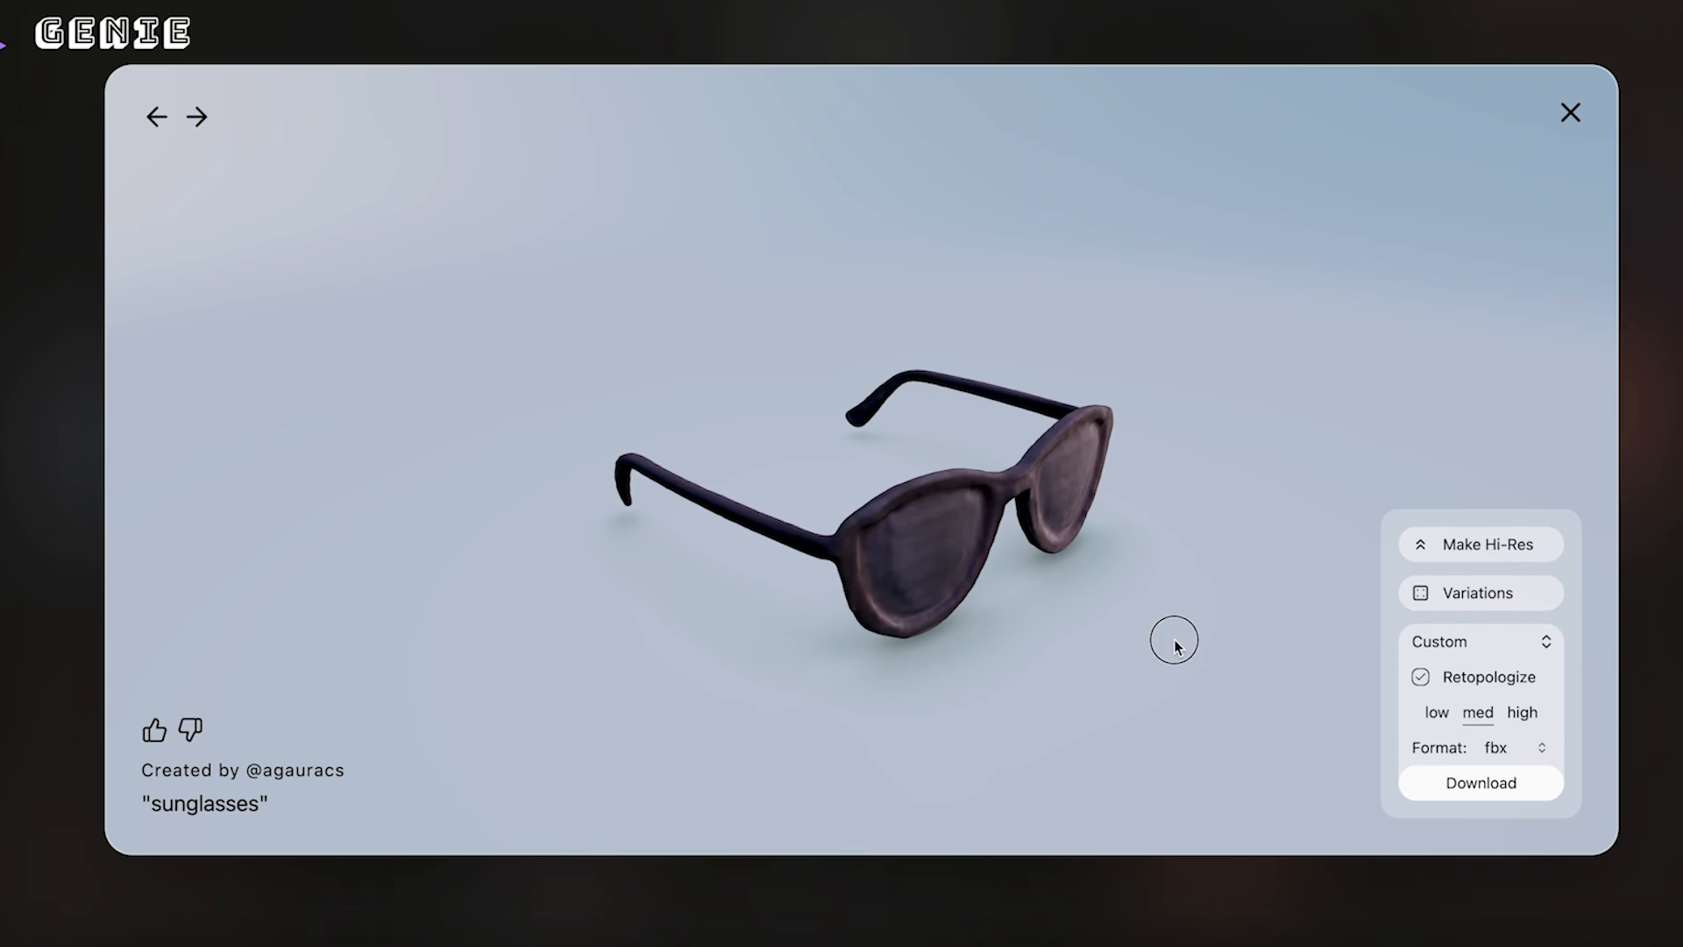
# - Examine the generated sunglasses model in Genie from another angle and up close
pyautogui.moveTo(1175, 644); pyautogui.dragTo(1146, 548)
pyautogui.scroll(5, 992, 561)
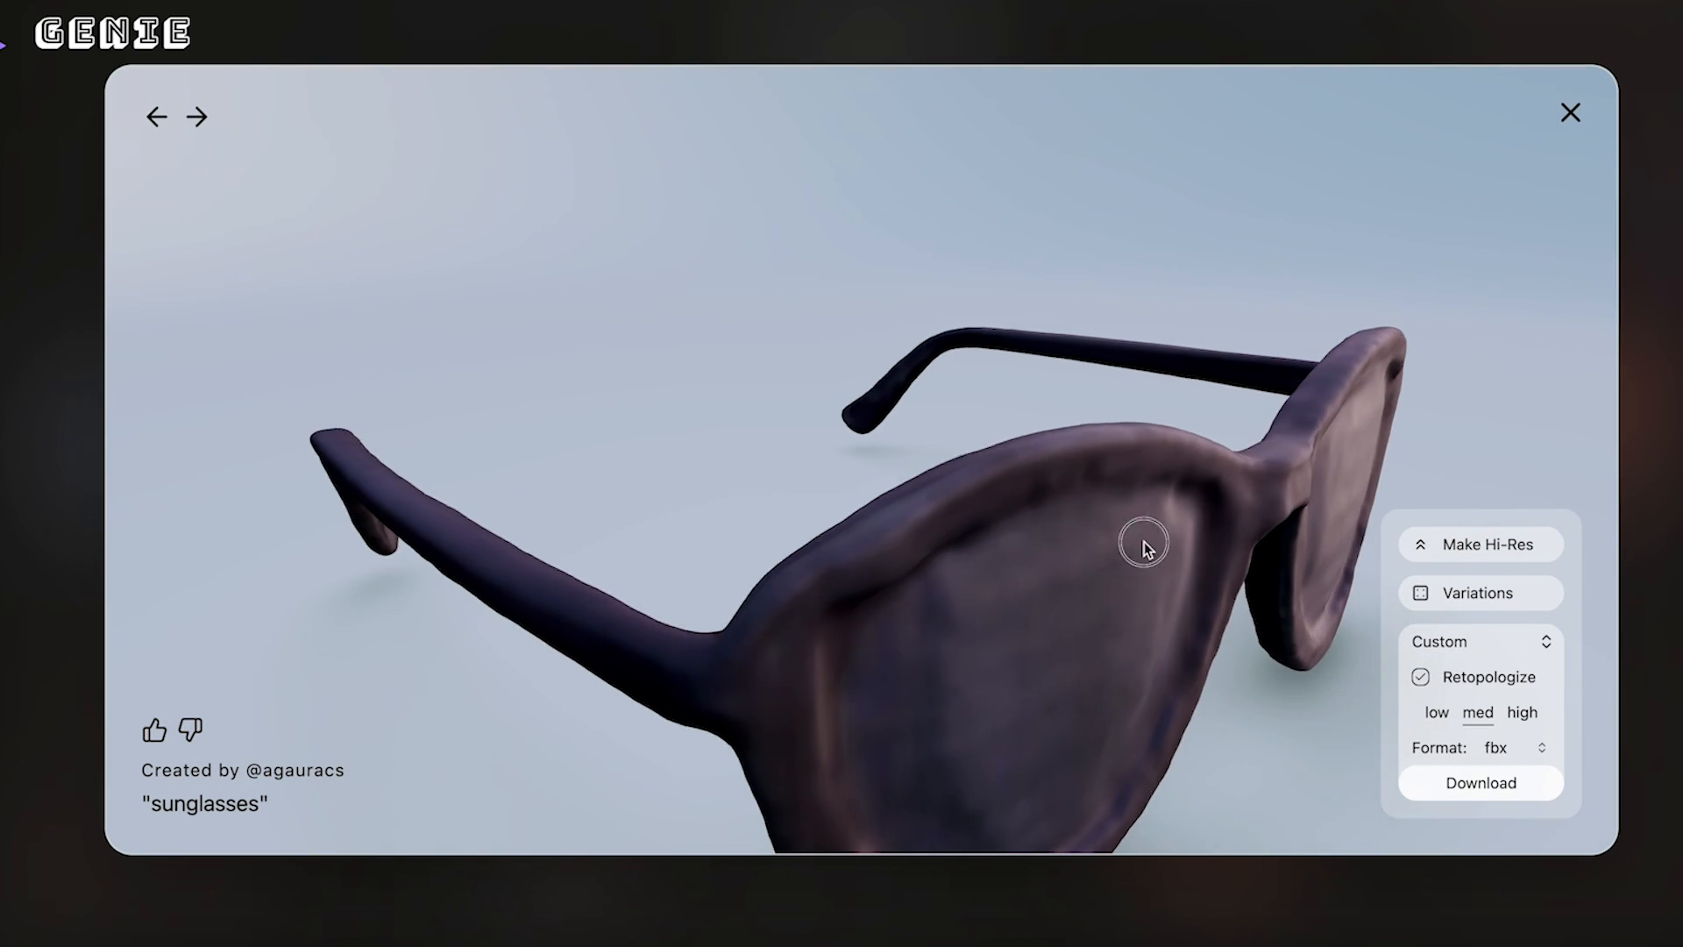
pyautogui.scroll(-5, 1147, 548)
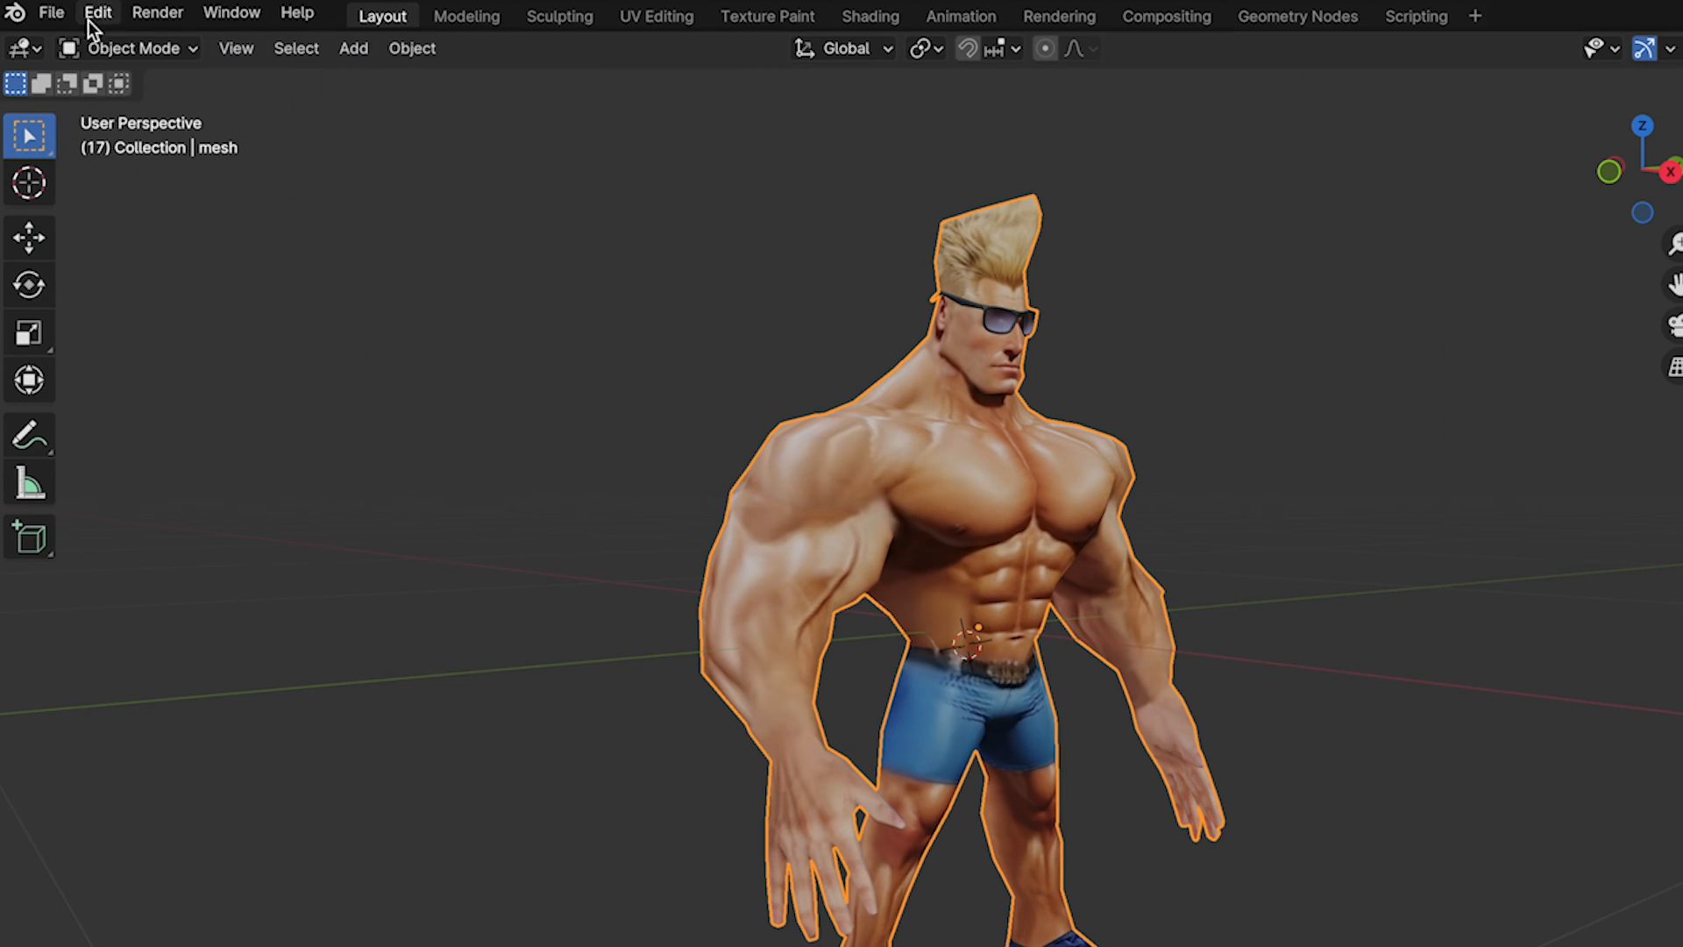
# - Open the export options for the finished character mesh in Blender
pyautogui.click(52, 12)
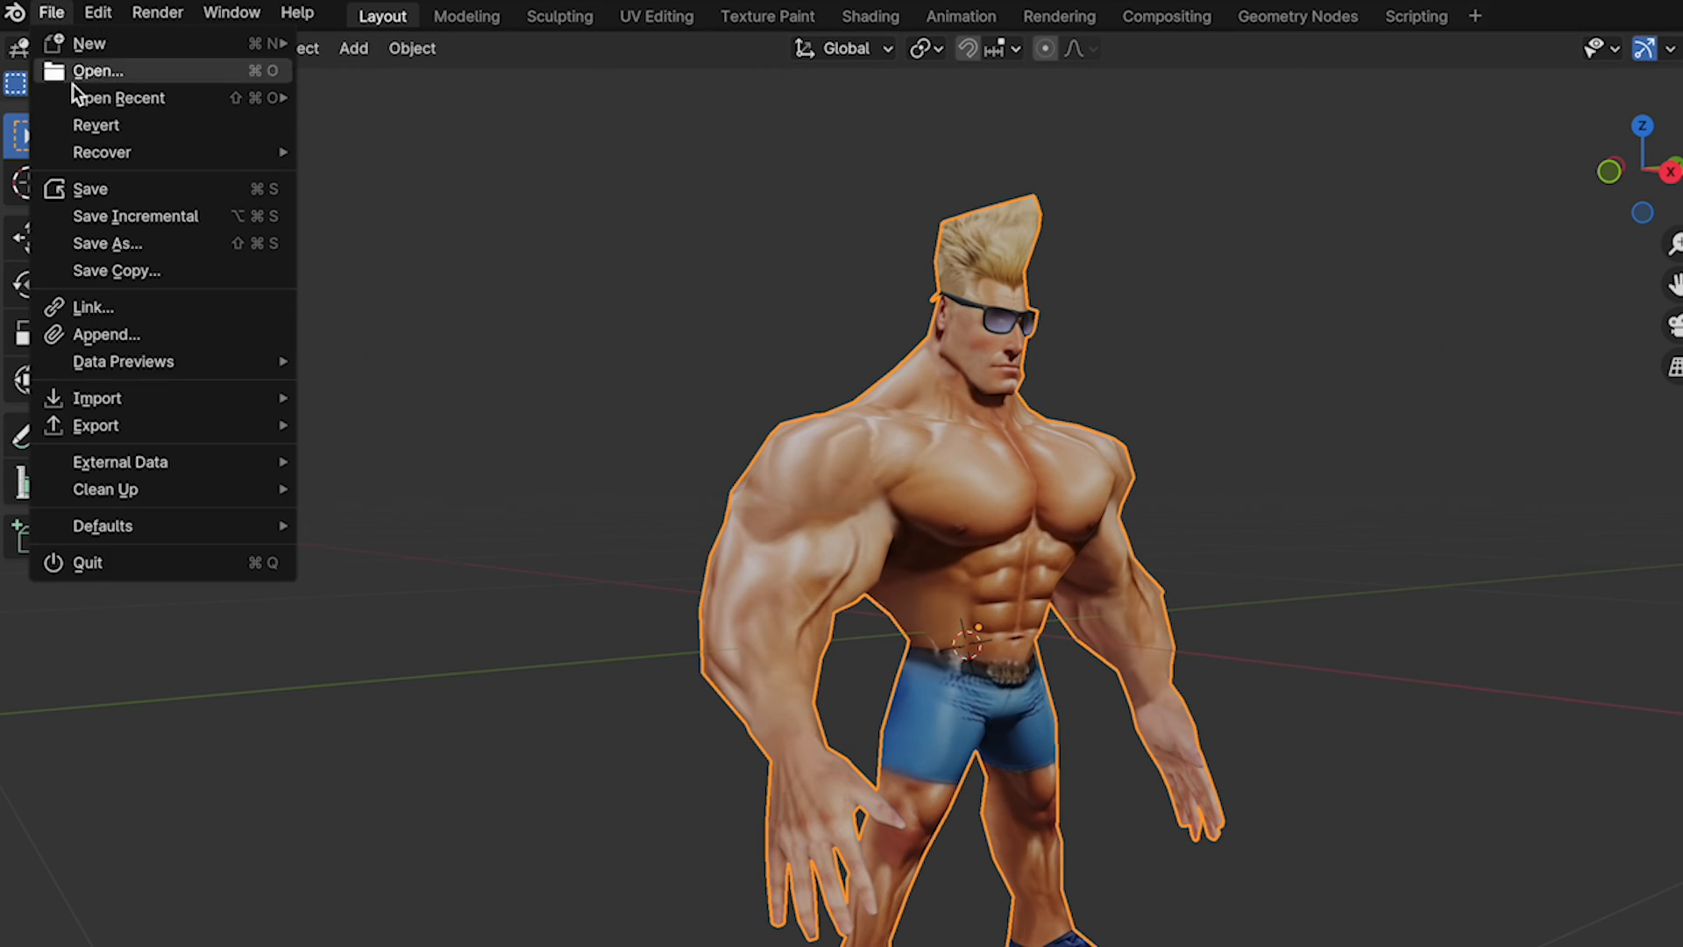
pyautogui.moveTo(193, 433)
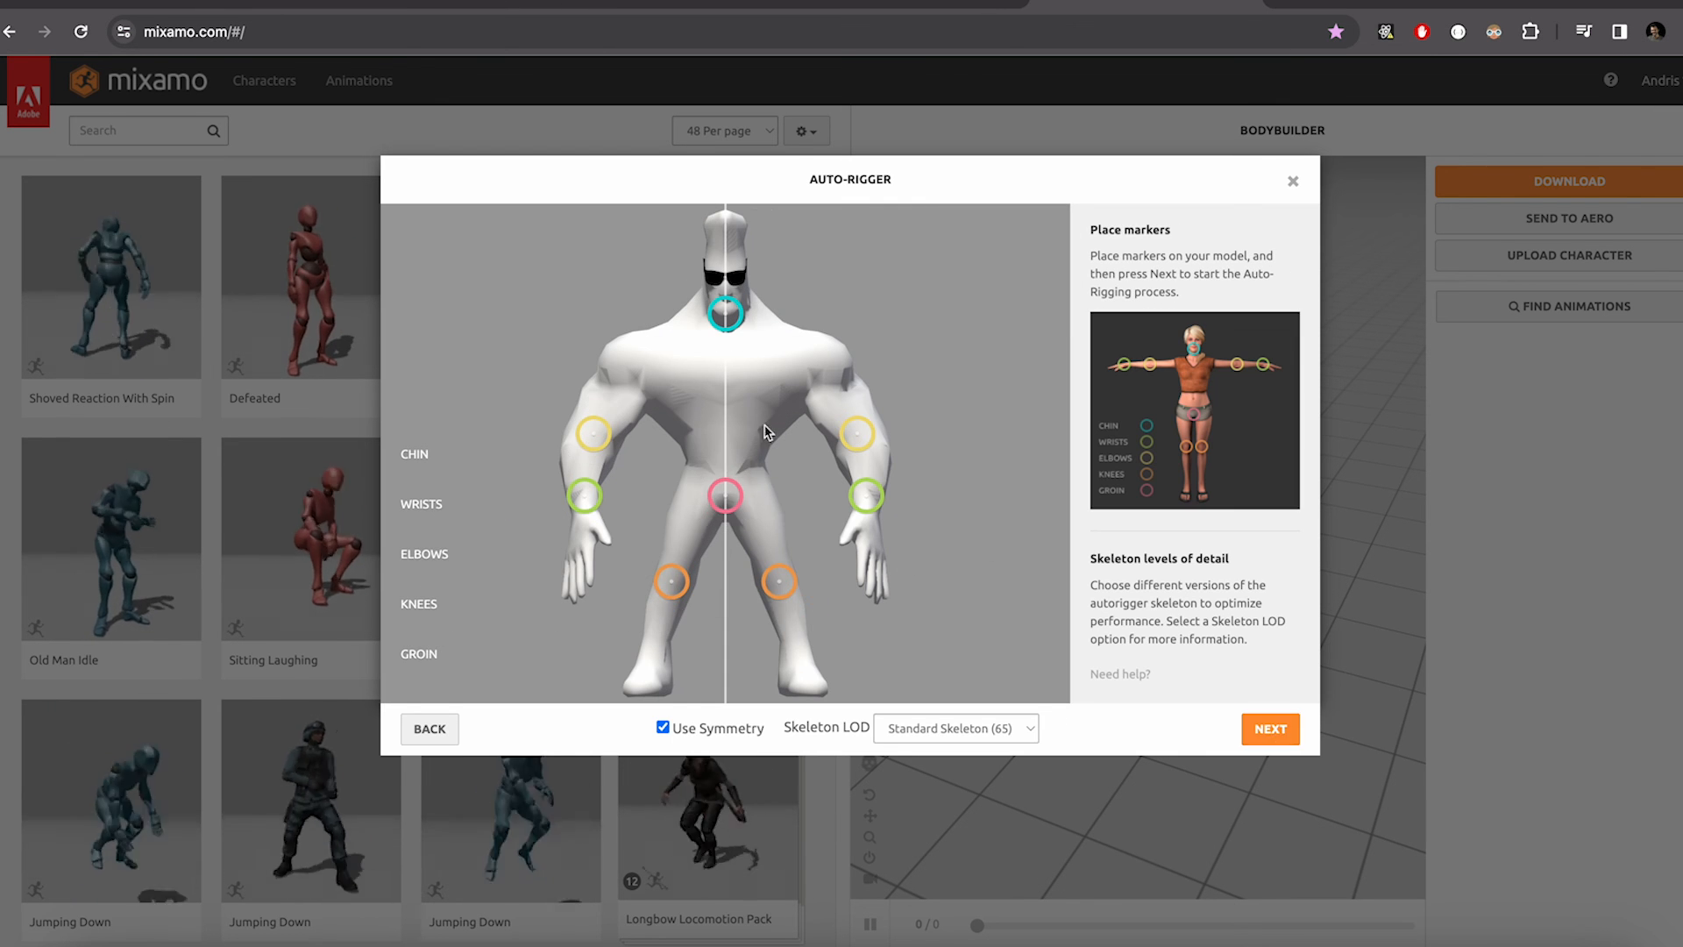
# - Run Mixamo's Auto-Rigger on the character with the placed markers, symmetry and the Standard Skeleton (65)
pyautogui.click(1270, 729)
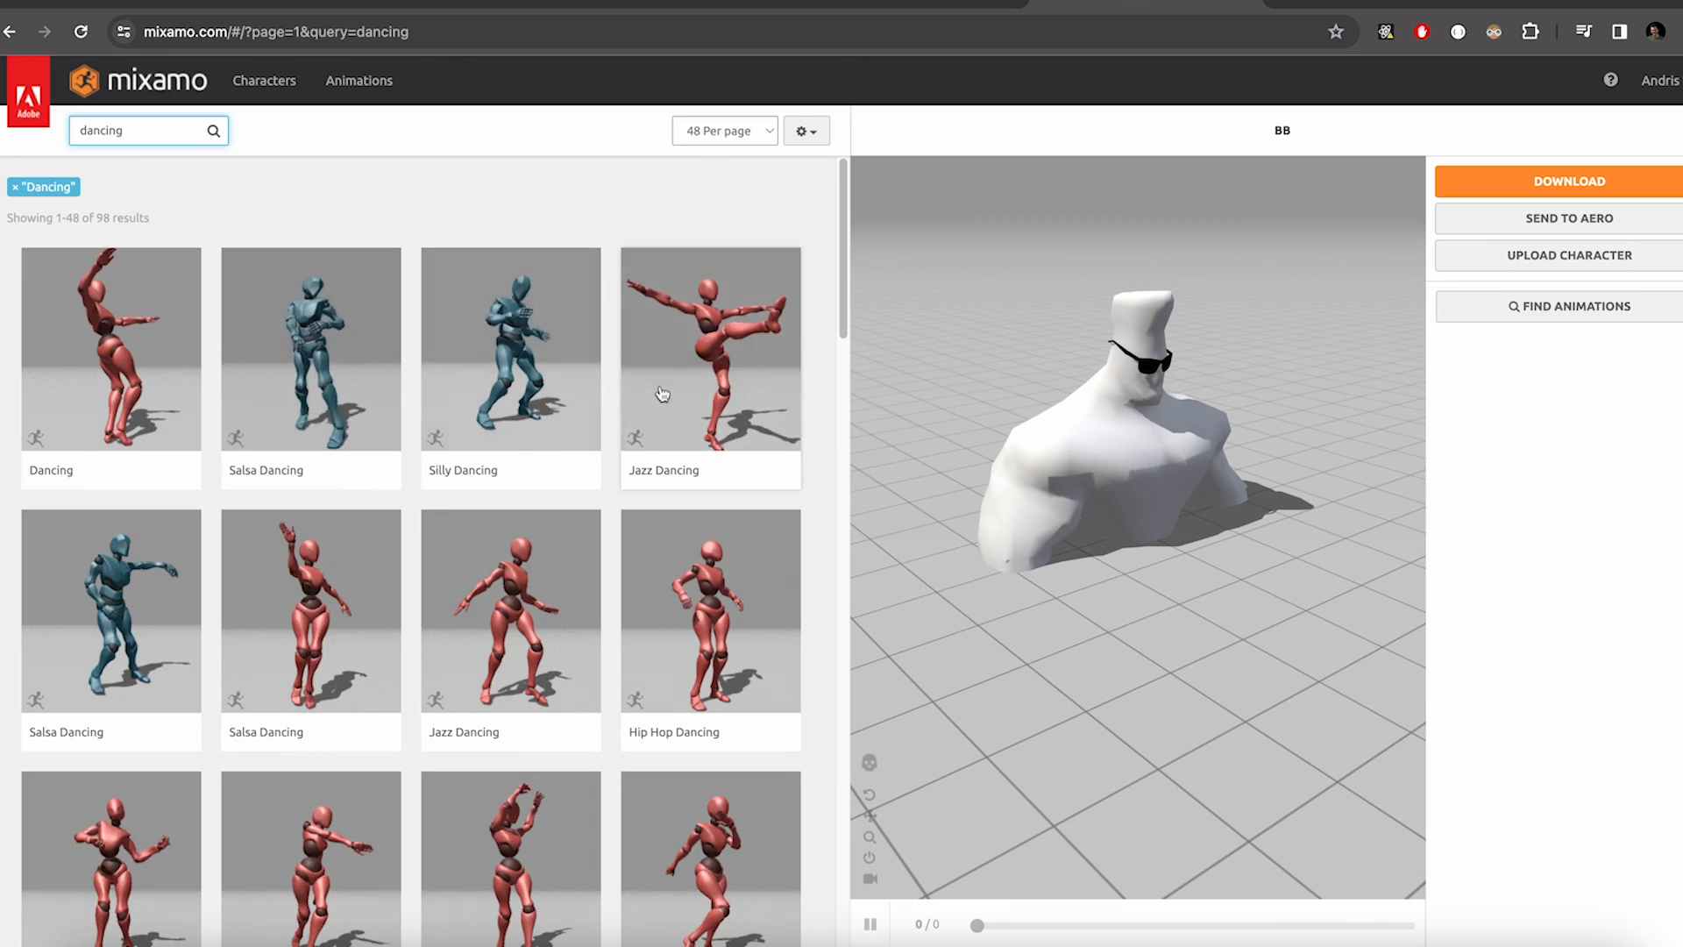
# - Apply the Silly Dancing animation to the rigged character and download it
pyautogui.click(511, 369)
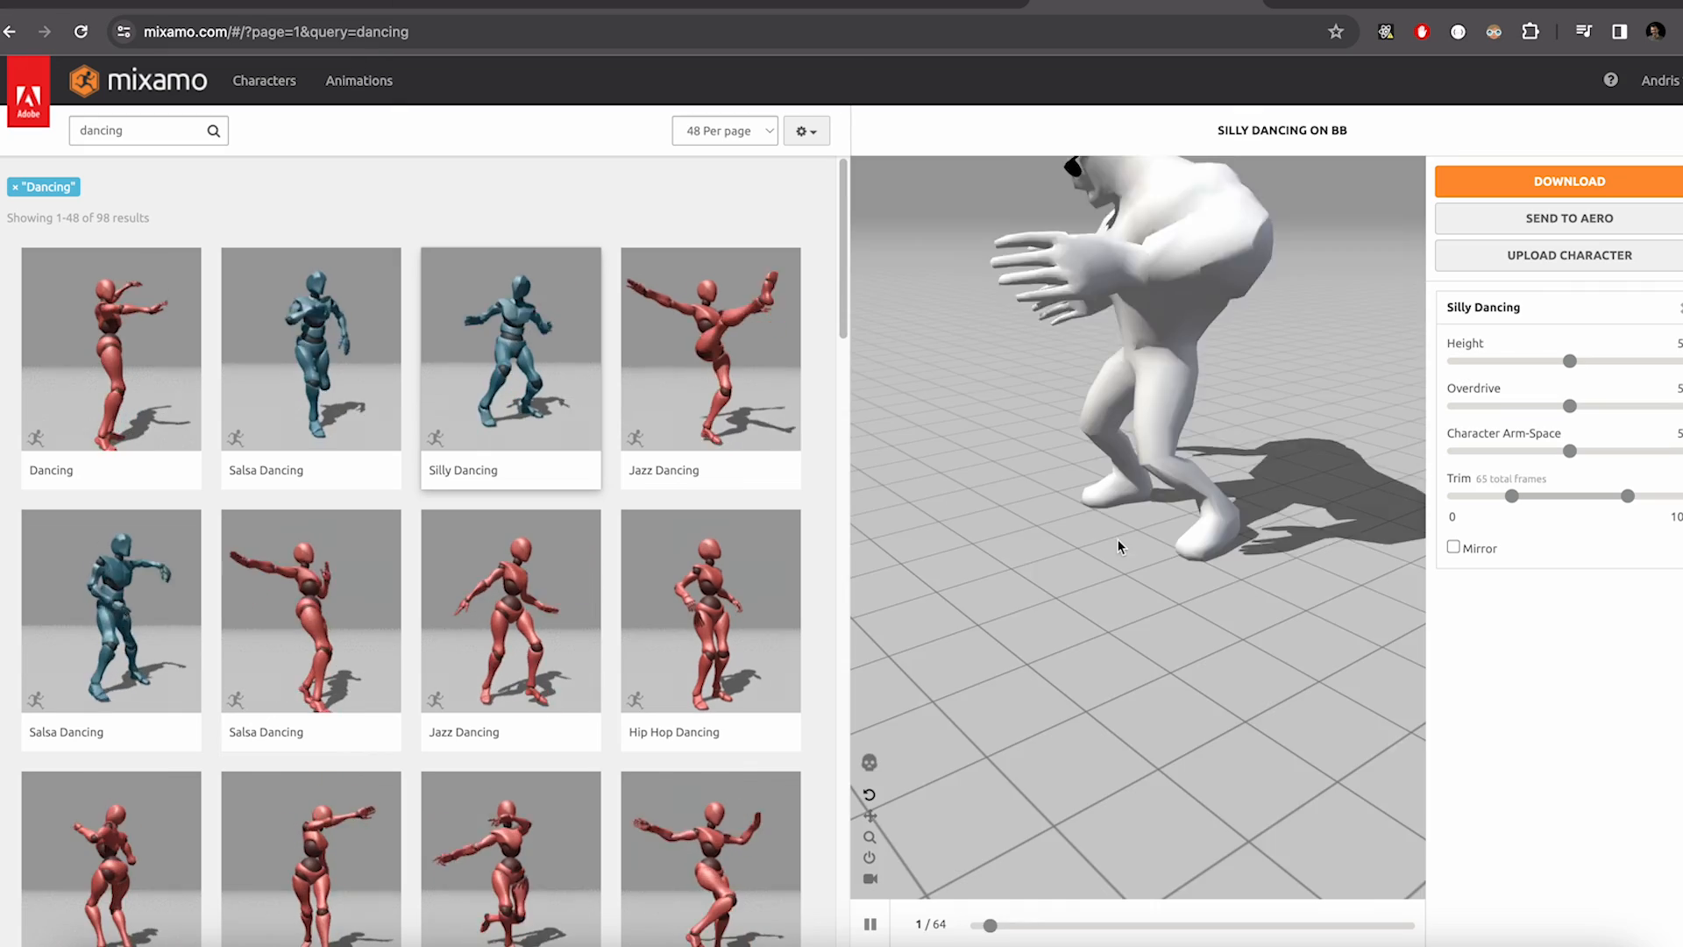
pyautogui.click(1570, 182)
pyautogui.click(1127, 406)
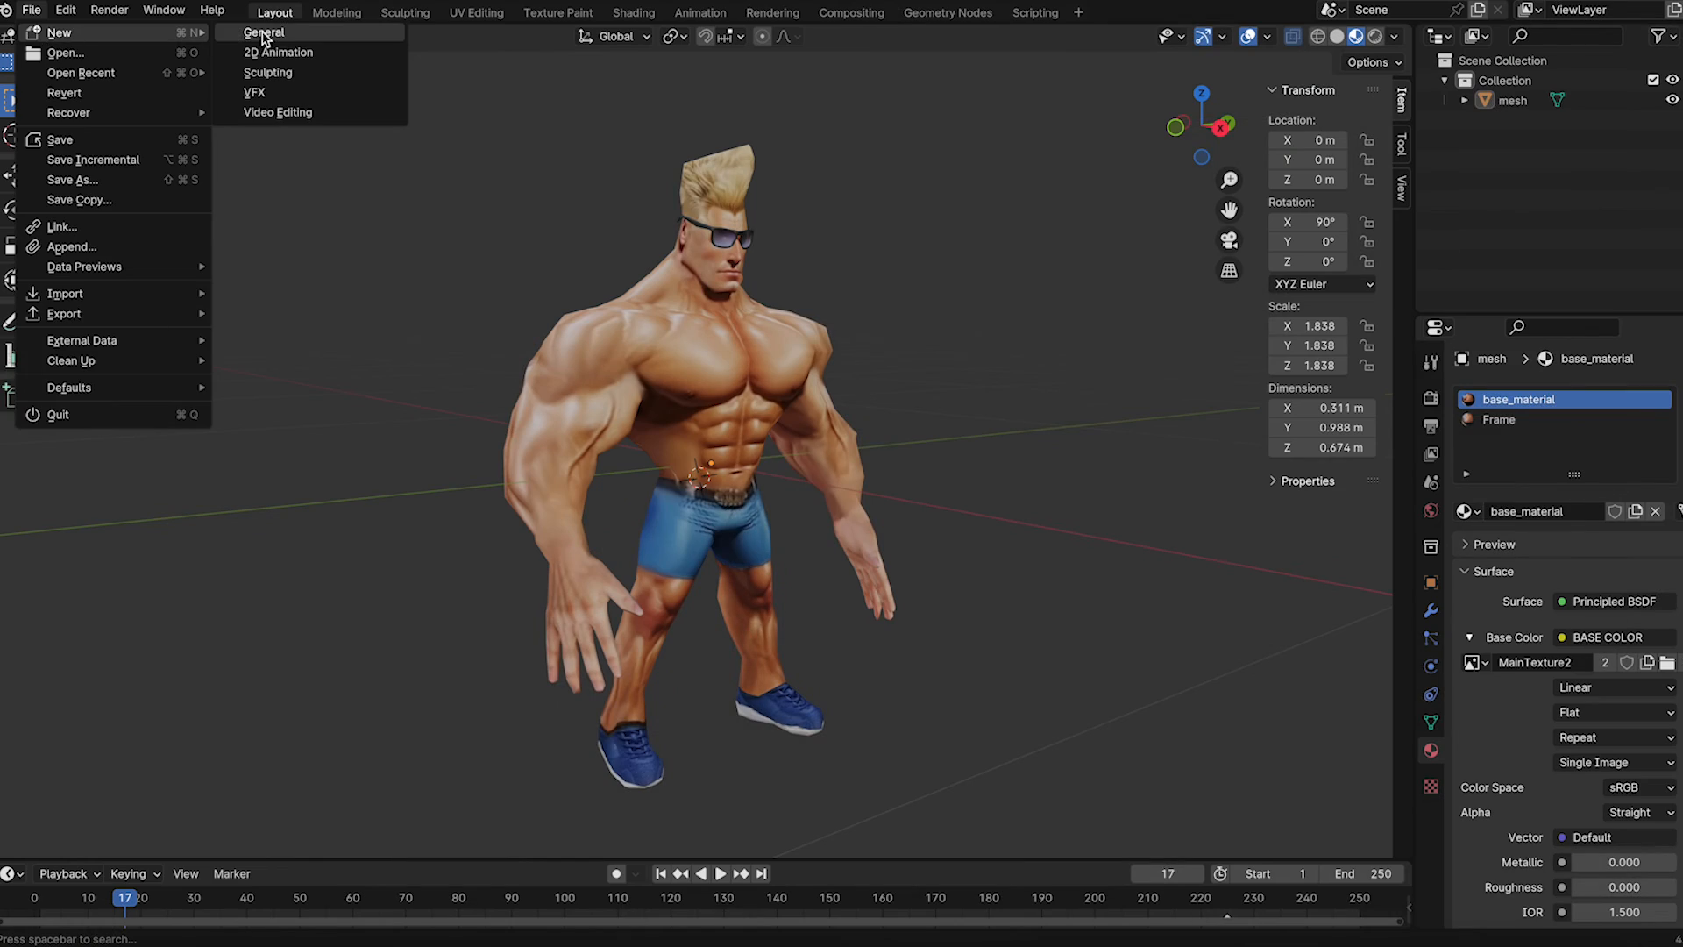
# - Create a new General file in Blender without saving the changes and delete the default cube
pyautogui.click(264, 33)
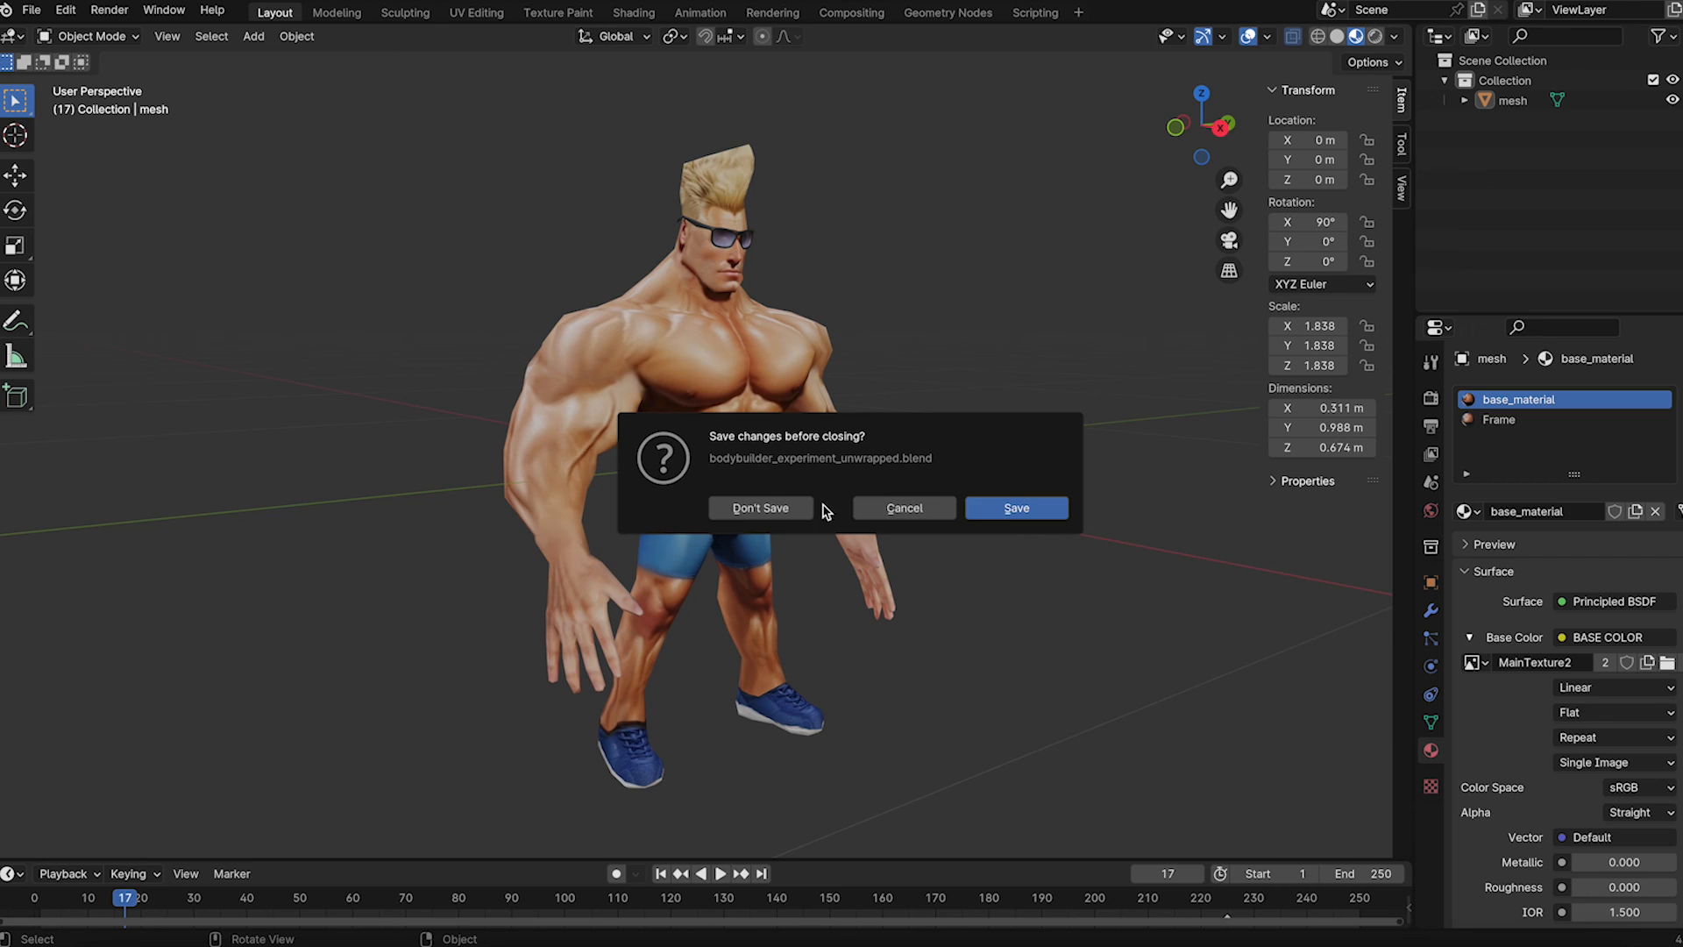
pyautogui.click(800, 508)
pyautogui.press('Delete')
# - Import the downloaded Mixamo character with its animated armature into the new scene
pyautogui.click(31, 9)
pyautogui.moveTo(76, 281)
pyautogui.click(289, 432)
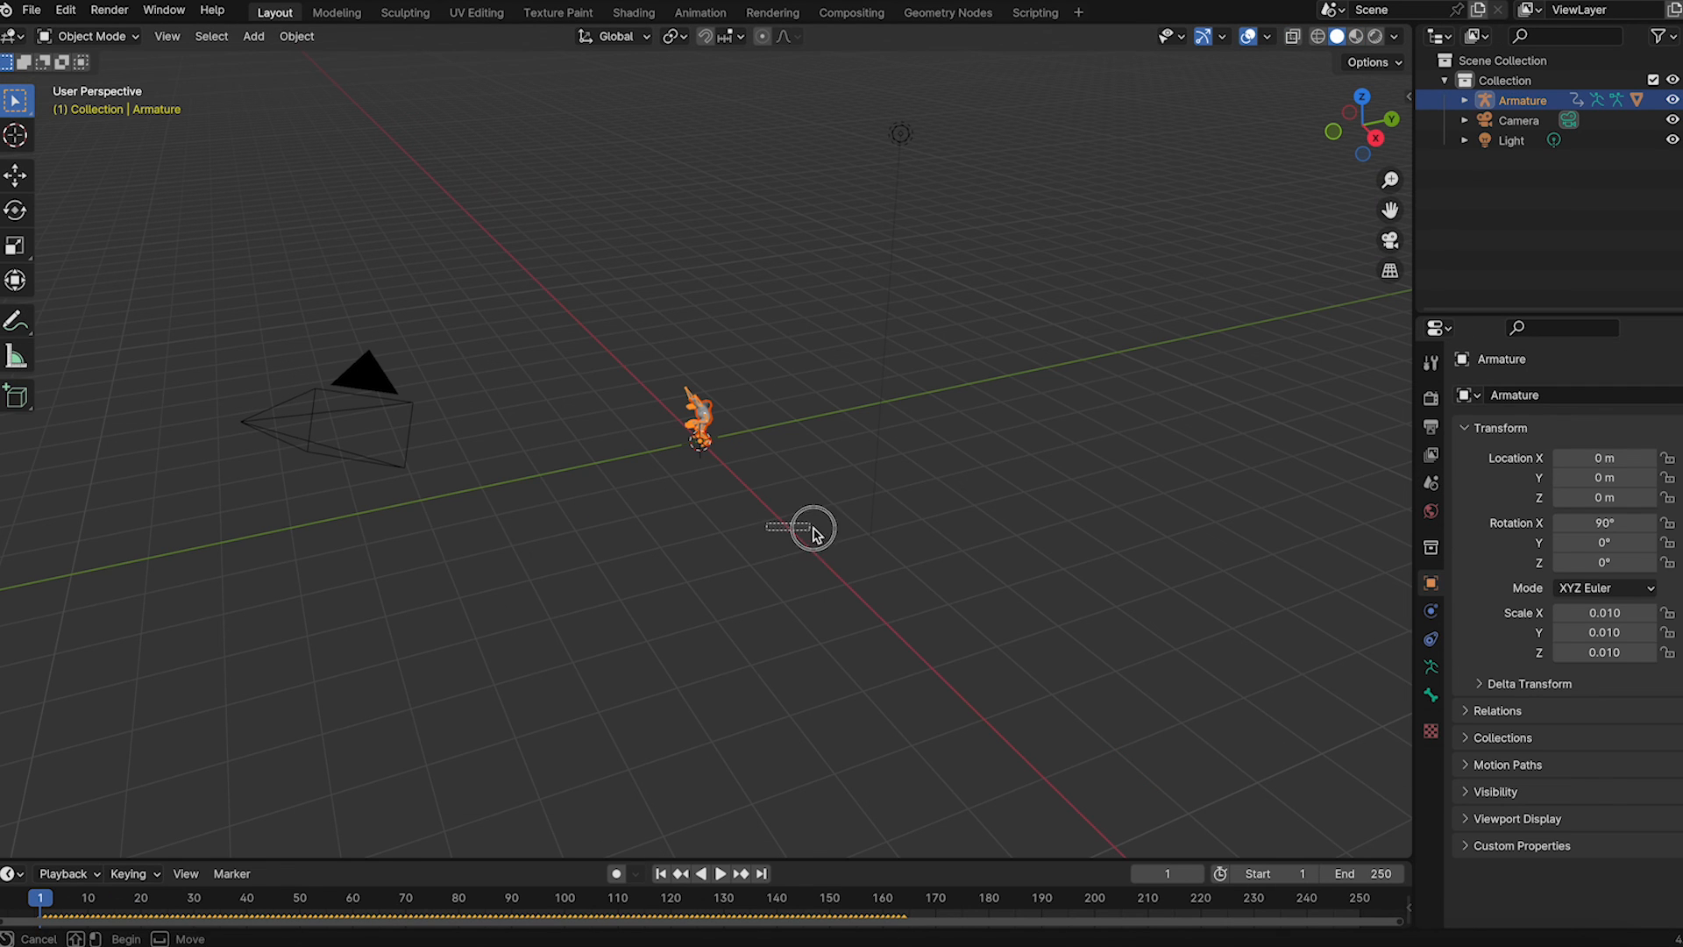
# - Deselect the imported character, display it from the front in Material Preview shading, and play its dance animation
pyautogui.moveTo(813, 529); pyautogui.dragTo(817, 529)
pyautogui.moveTo(747, 528); pyautogui.dragTo(781, 485, button='middle')
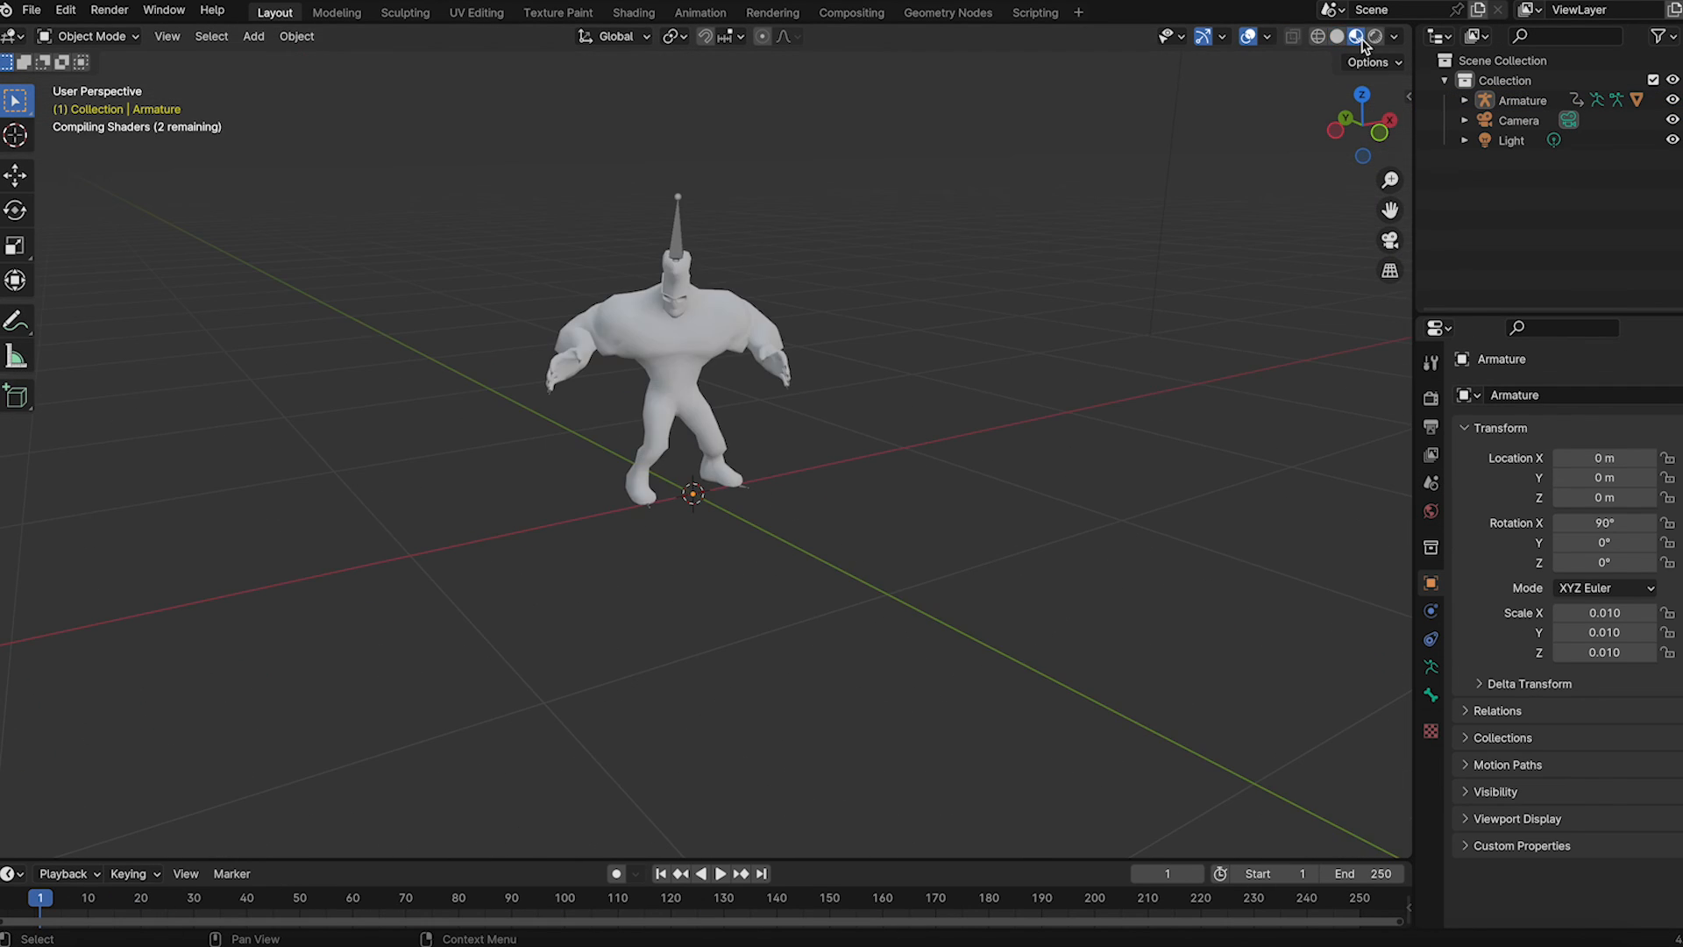
pyautogui.moveTo(1103, 327); pyautogui.dragTo(1077, 316, button='middle')
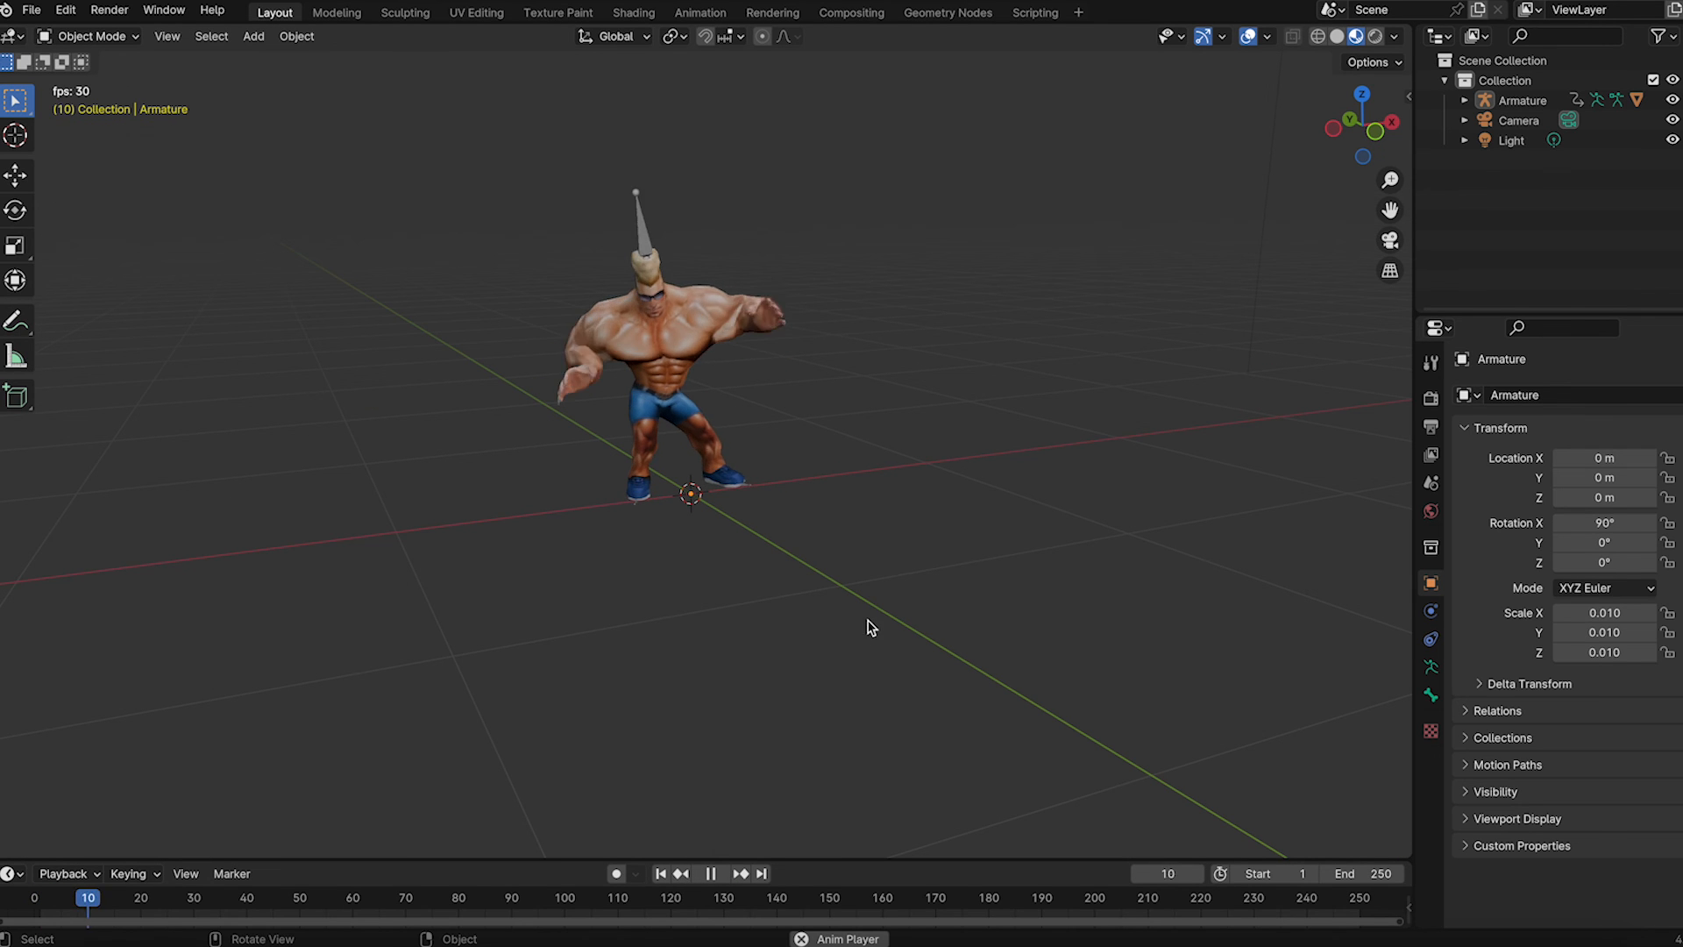
pyautogui.scroll(4, 873, 530)
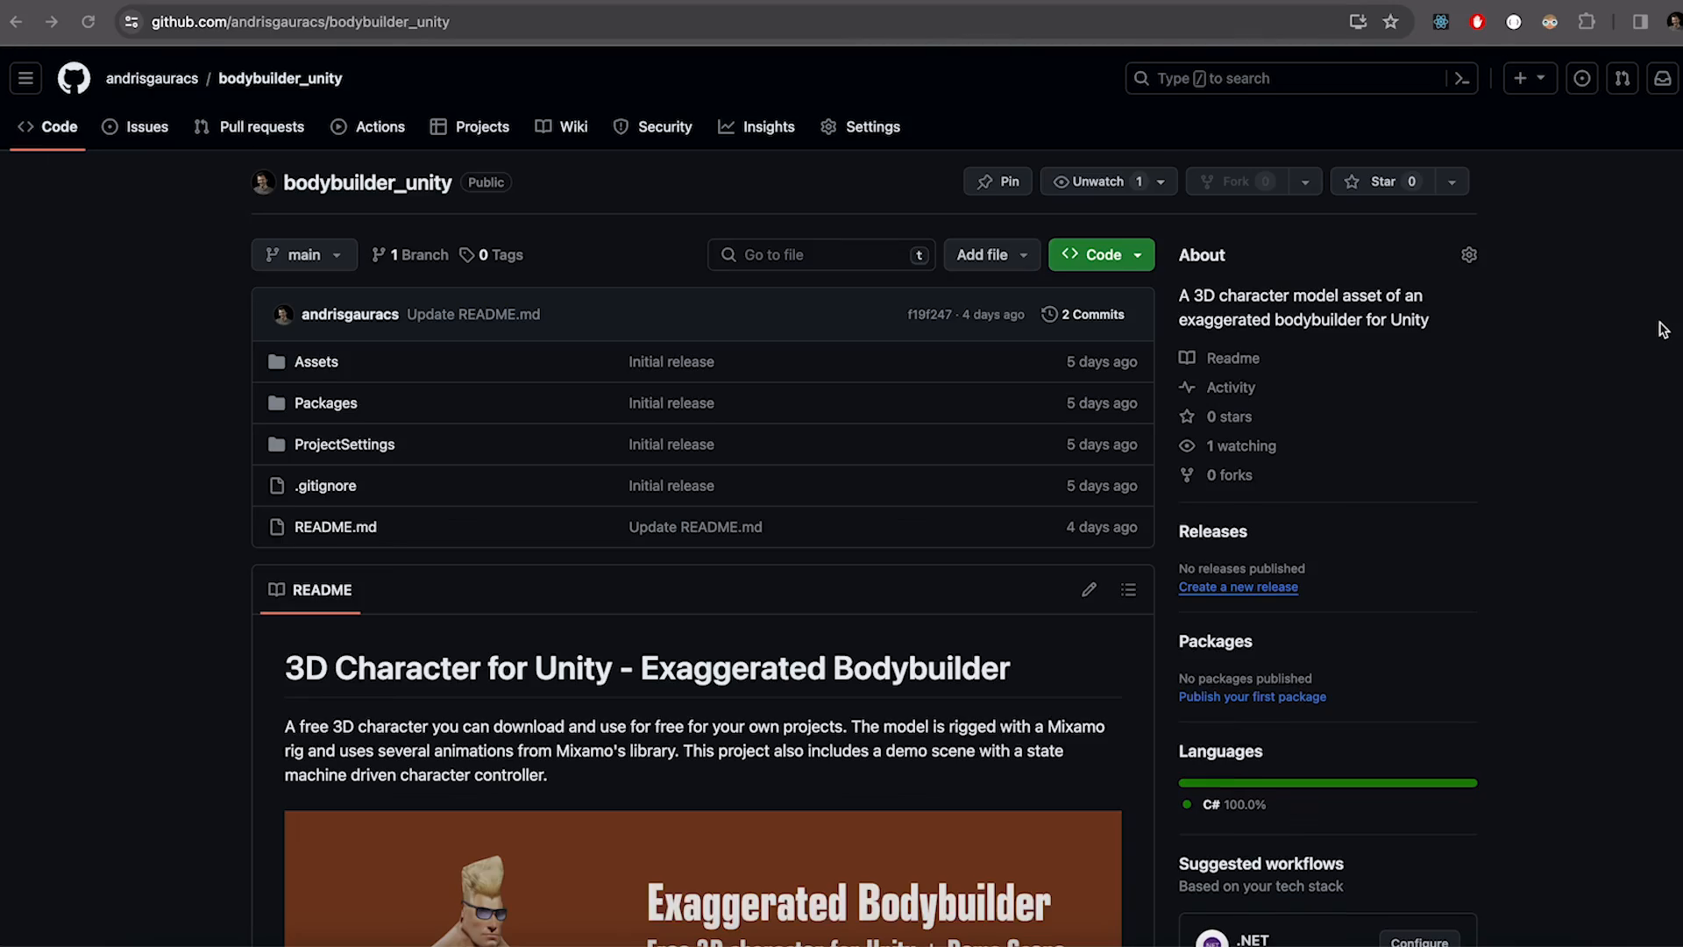
# - Review the bodybuilder_unity README on GitHub, including its demo screenshots, demo scene controls and list of project contents
pyautogui.scroll(-3, 1663, 330)
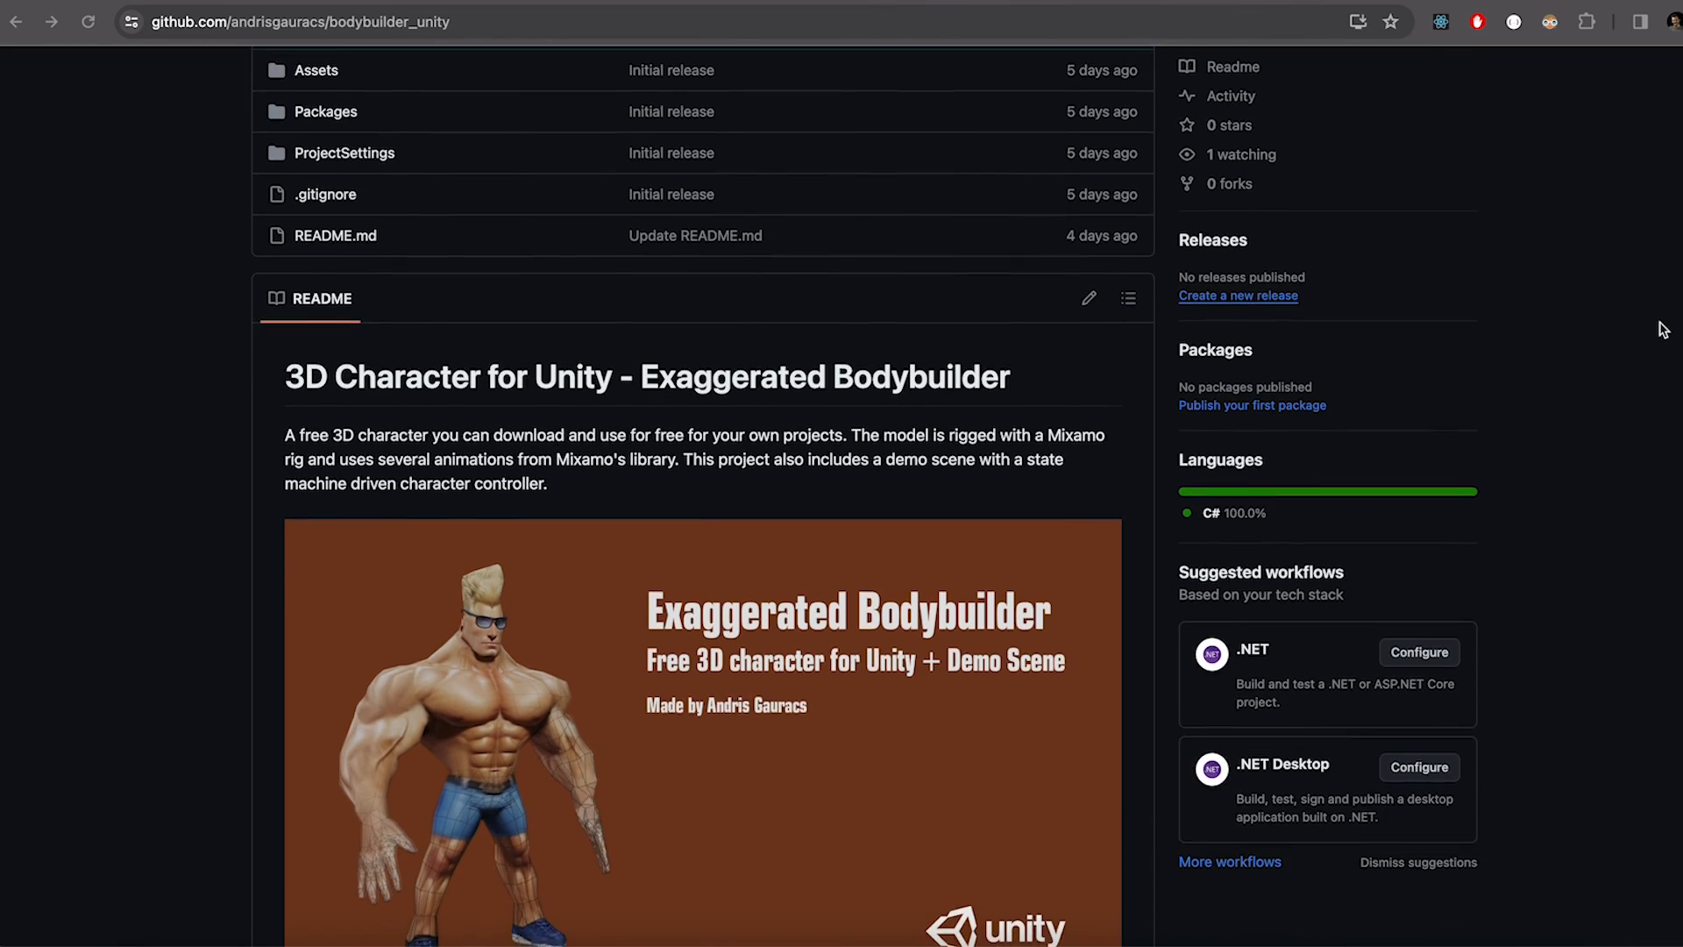
pyautogui.scroll(-6, 1663, 330)
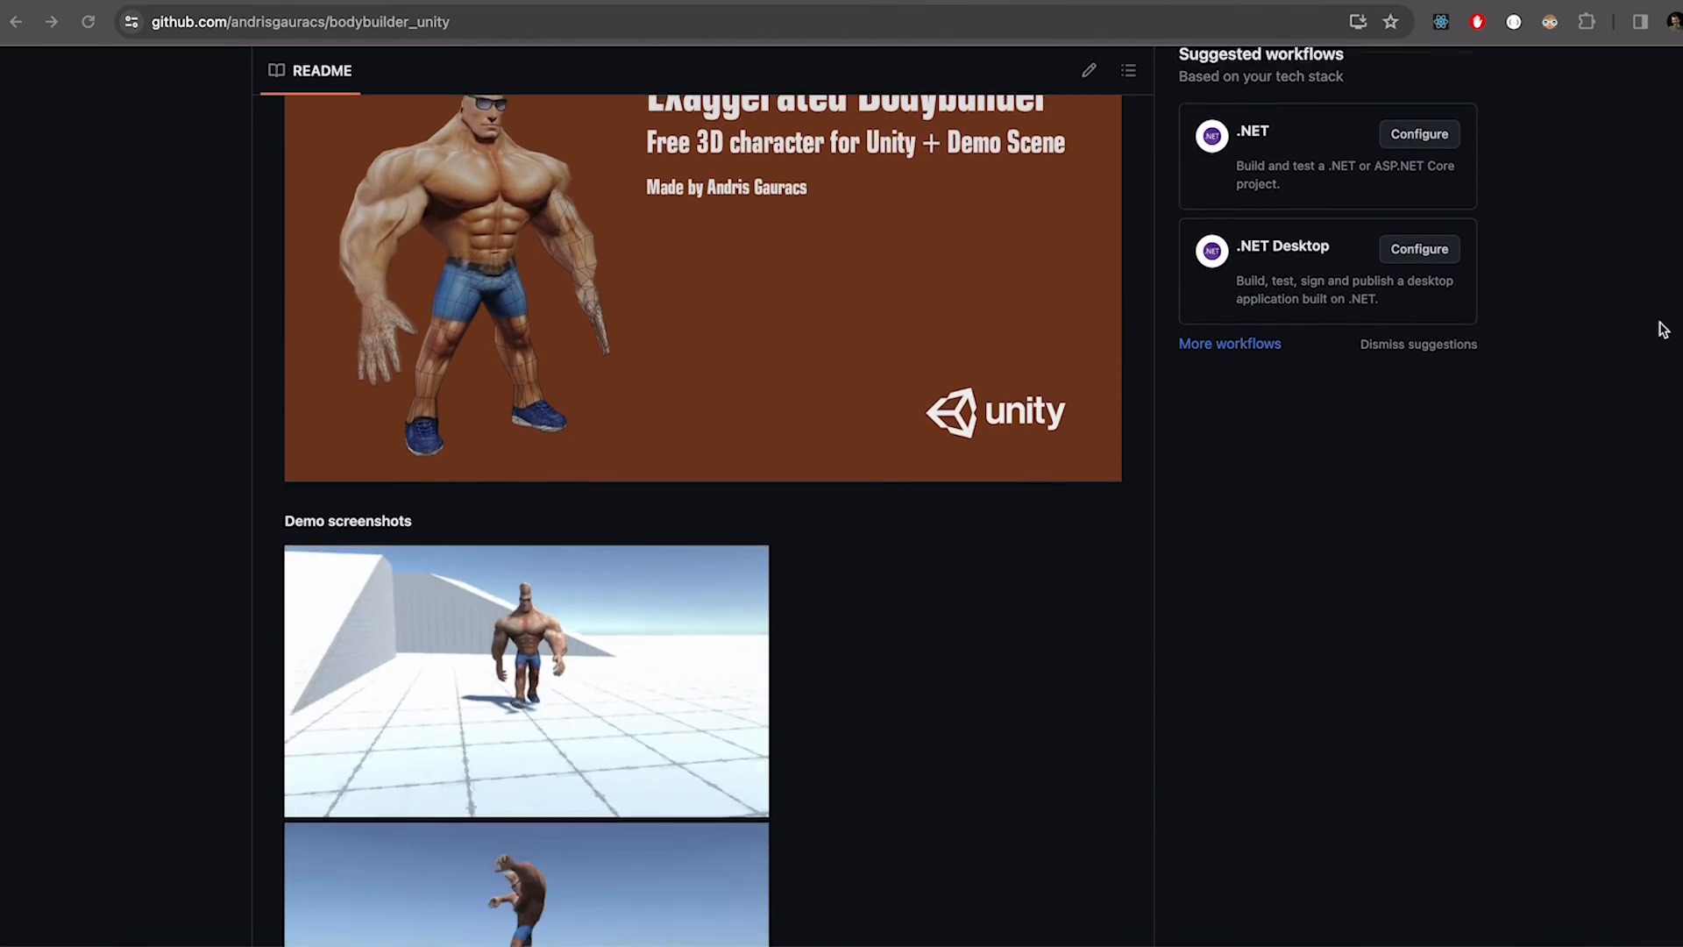
pyautogui.scroll(-6, 1663, 330)
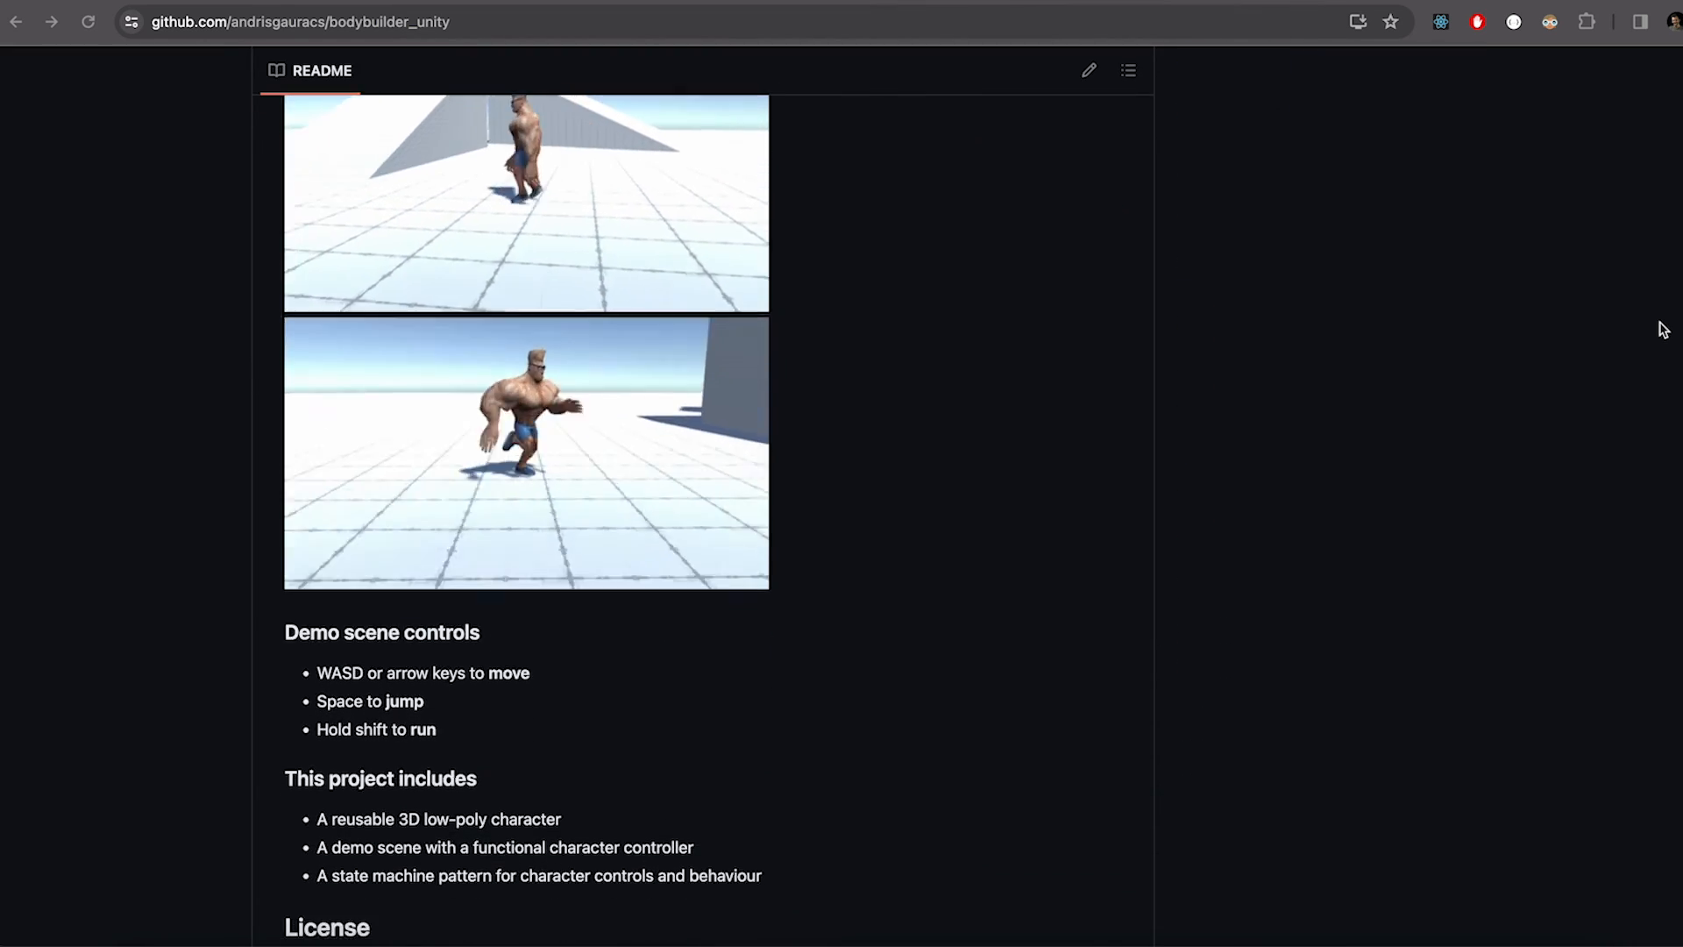
pyautogui.scroll(-2, 1663, 329)
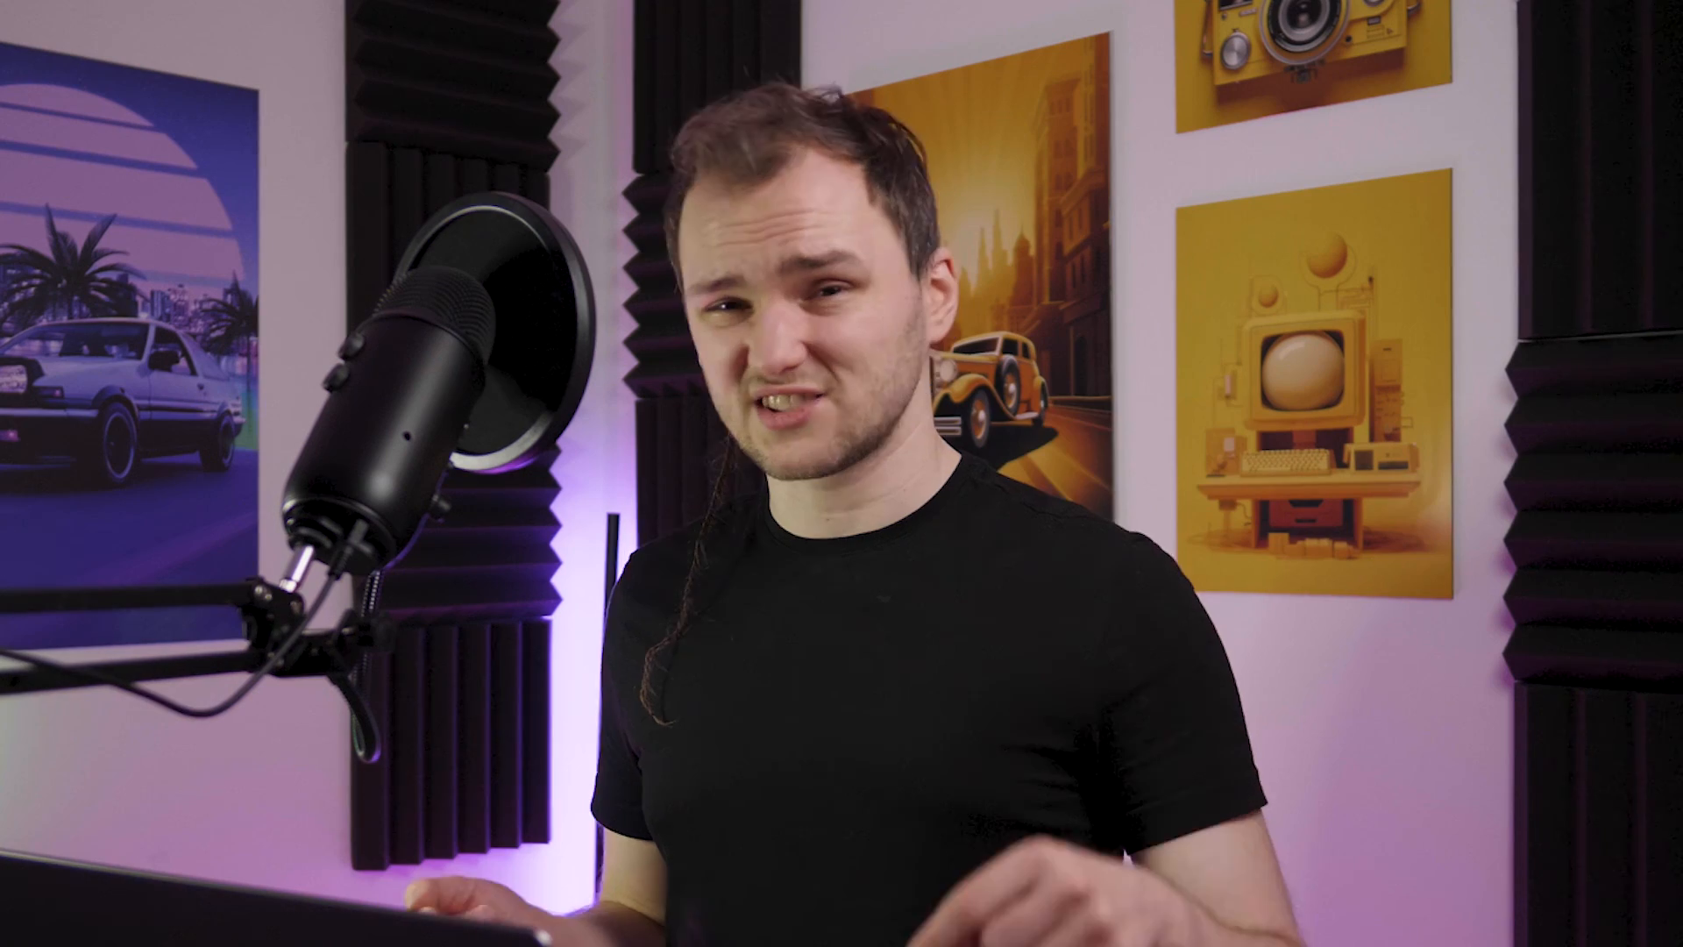